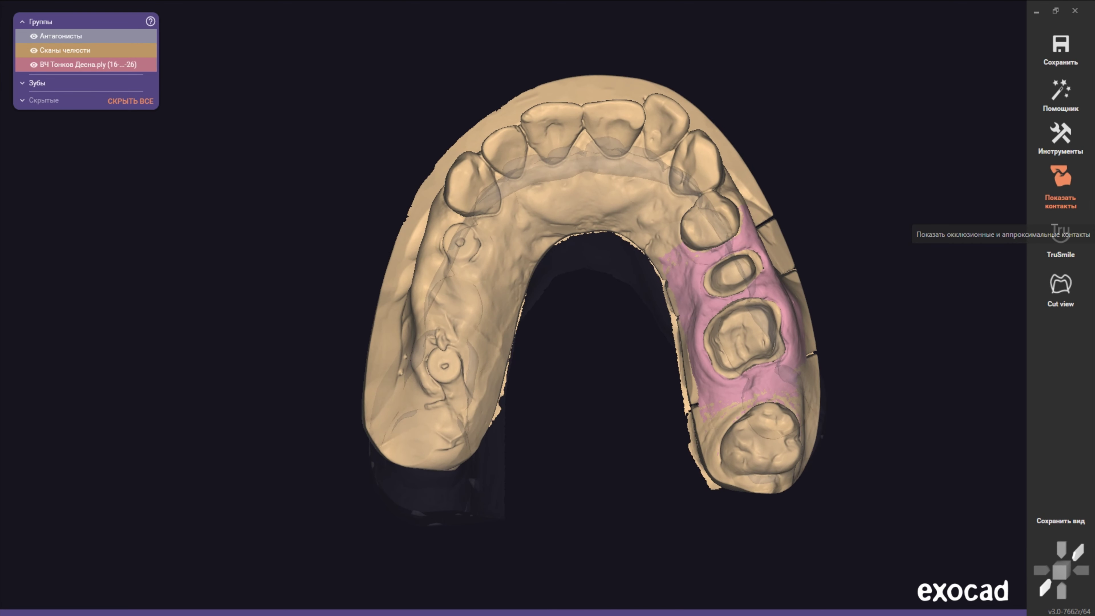
# - Show occlusal contacts, set Антагонисты opacity to full, and advance to tooth 25's preparation margin
pyautogui.click(1060, 181)
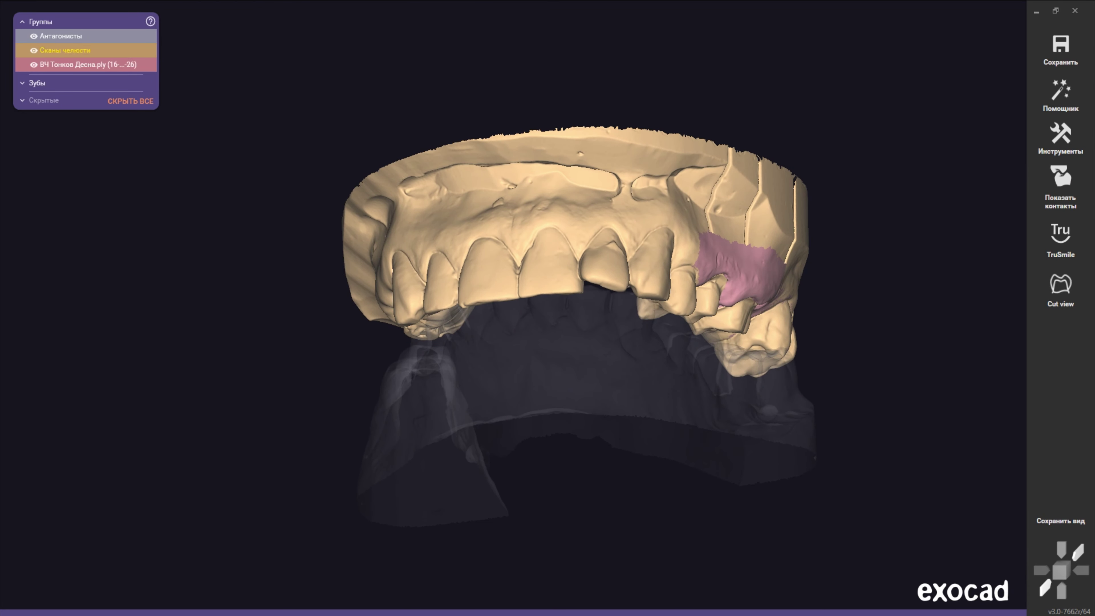
pyautogui.moveTo(49, 36); pyautogui.dragTo(155, 36)
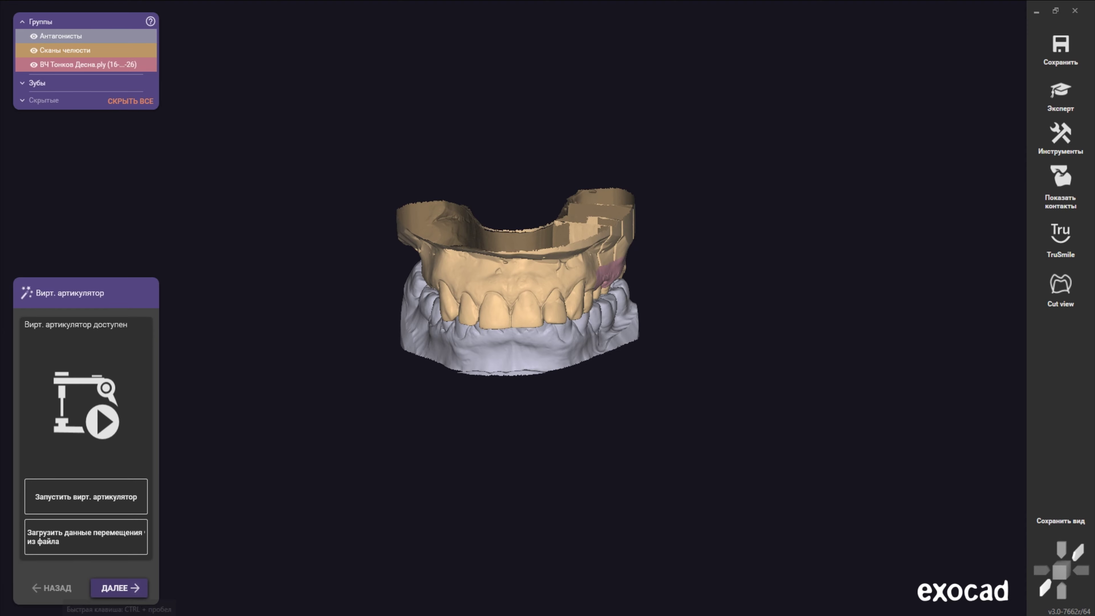
pyautogui.click(119, 587)
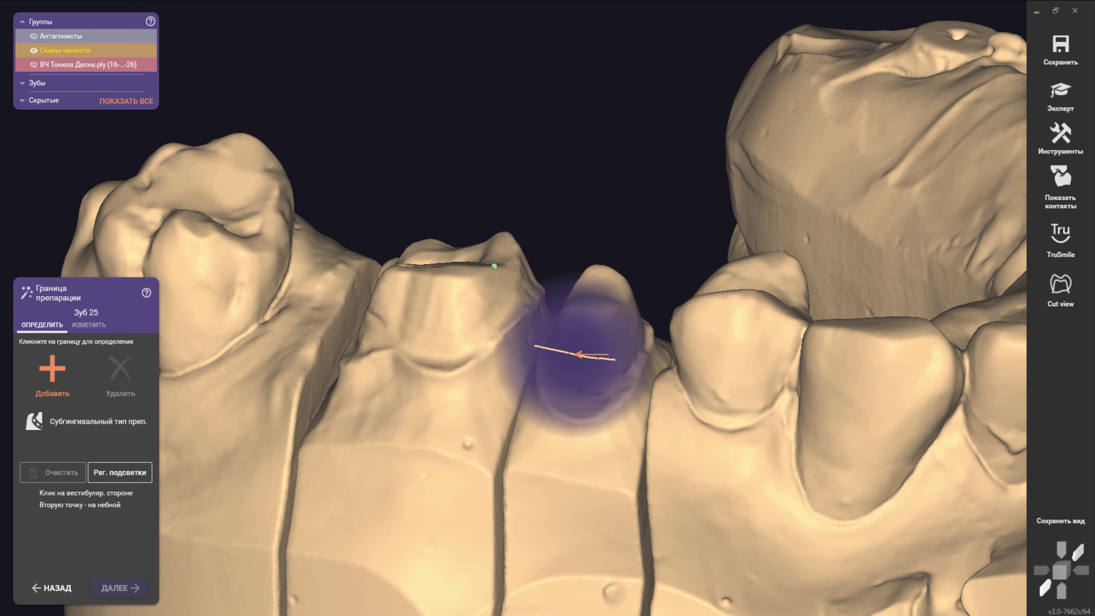
# - Compute a closed margin line around tooth 25 from a point on its vestibular edge
pyautogui.click(604, 413)
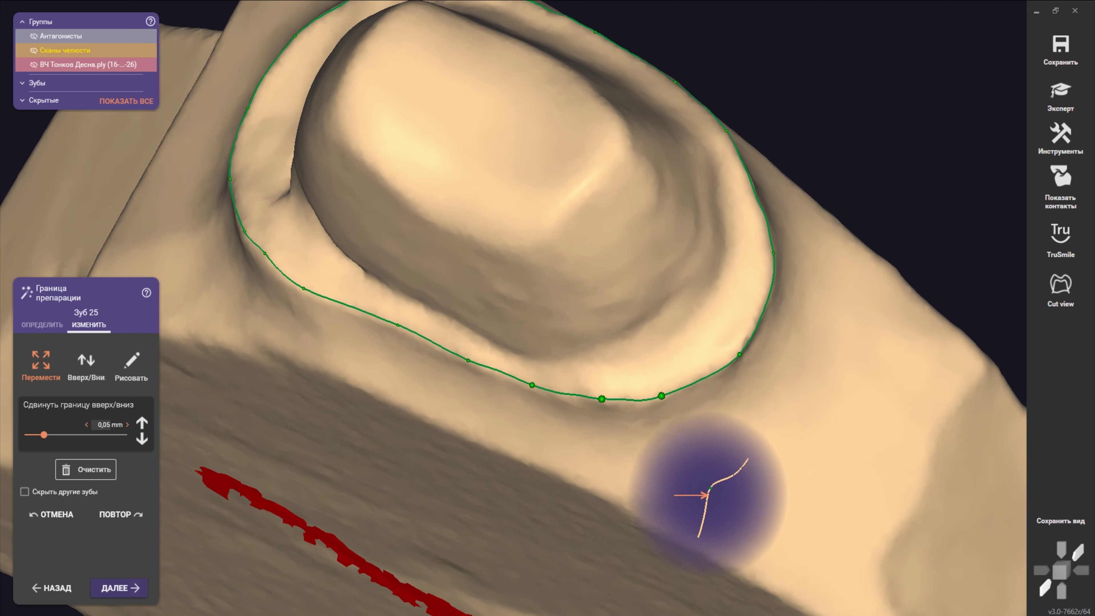
# - Delete the stray control point and pull tooth 25's lower-left margin onto the preparation edge
pyautogui.press('Delete')
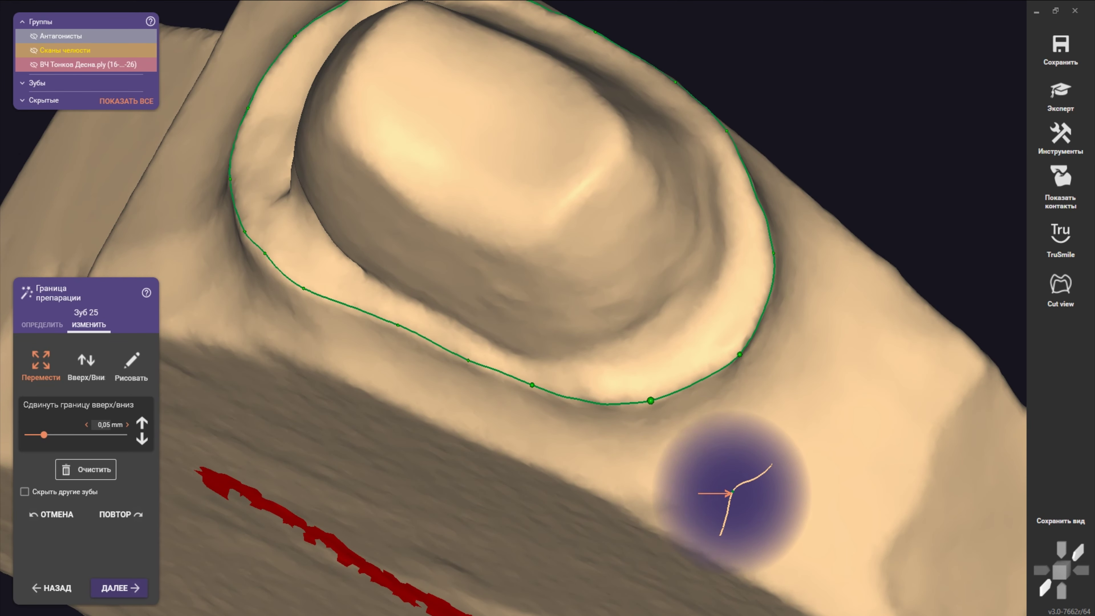
pyautogui.moveTo(732, 491)
pyautogui.mouseDown(button='right')
pyautogui.moveTo(733, 476)
pyautogui.moveTo(758, 476)
pyautogui.moveTo(778, 437)
pyautogui.mouseUp(button='right')
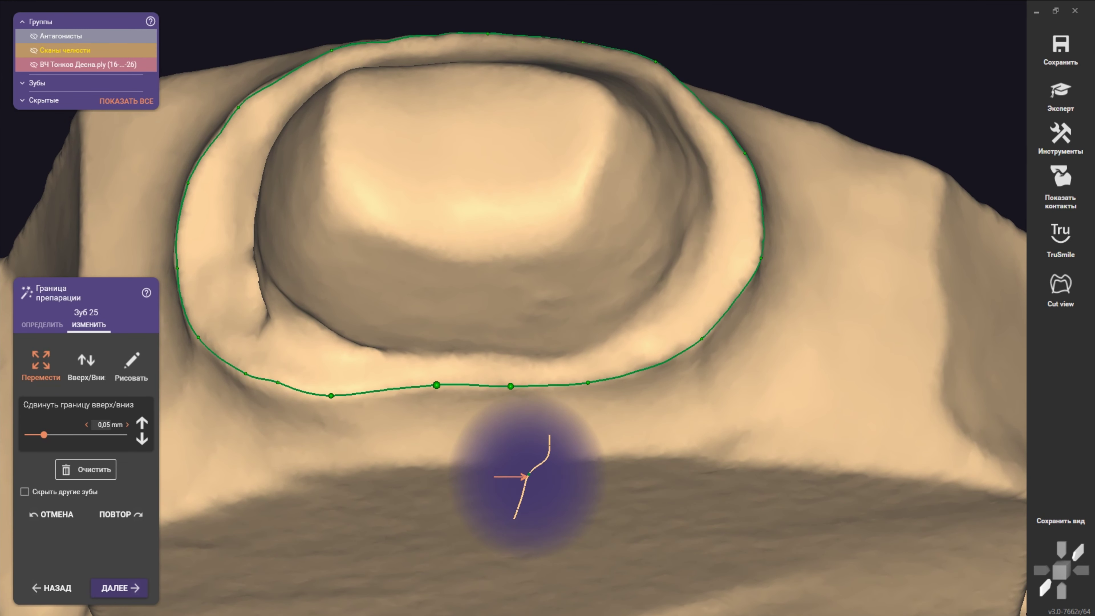
pyautogui.moveTo(489, 488)
pyautogui.mouseDown(button='right')
pyautogui.moveTo(587, 496)
pyautogui.moveTo(492, 491)
pyautogui.mouseUp(button='right')
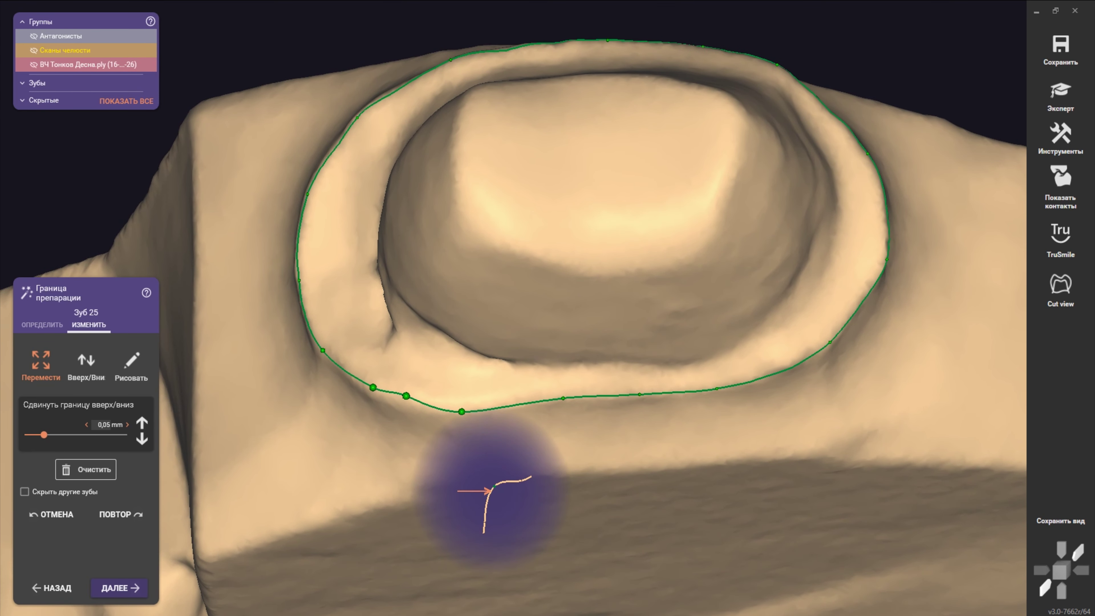
pyautogui.moveTo(493, 485); pyautogui.dragTo(489, 491)
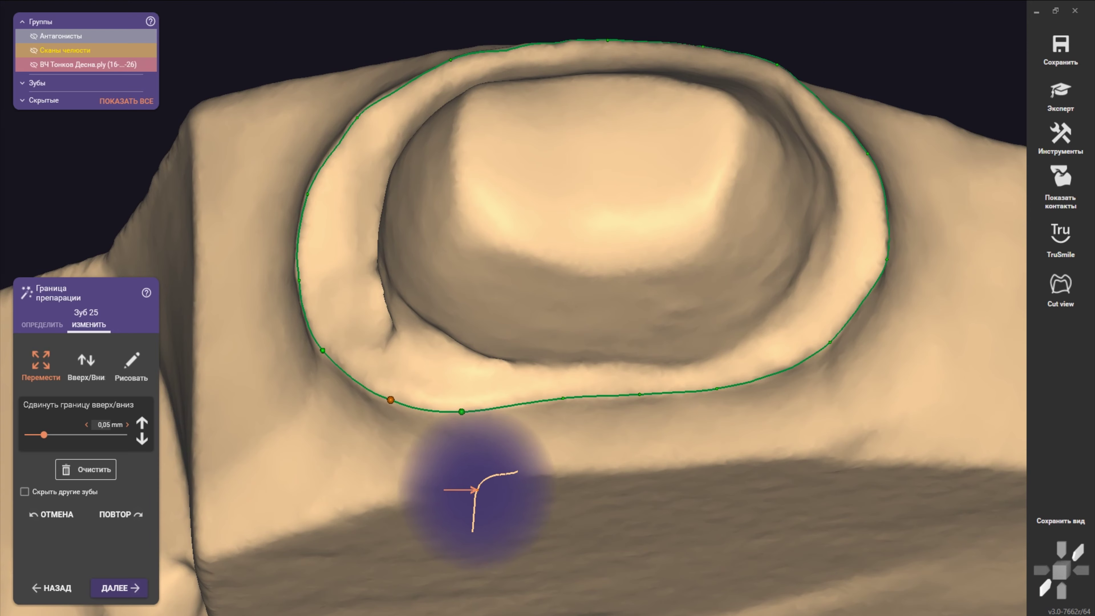
# - Orbit tooth 25 to verify the margin near the gum, then zoom out to the whole tooth
pyautogui.moveTo(554, 500); pyautogui.dragTo(781, 467, button='right')
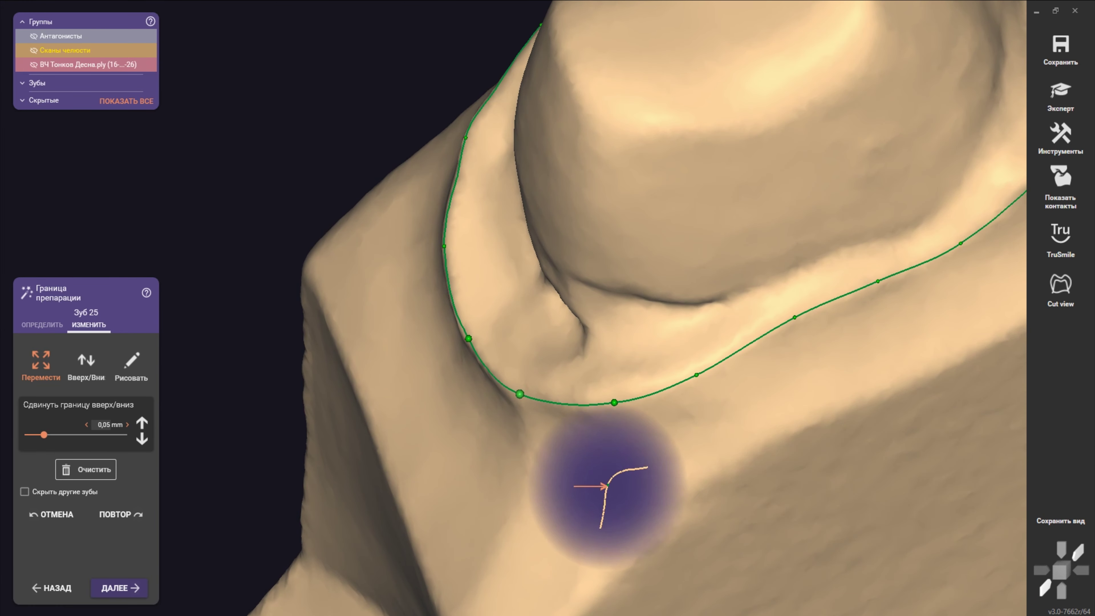
pyautogui.moveTo(603, 484); pyautogui.dragTo(678, 499, button='right')
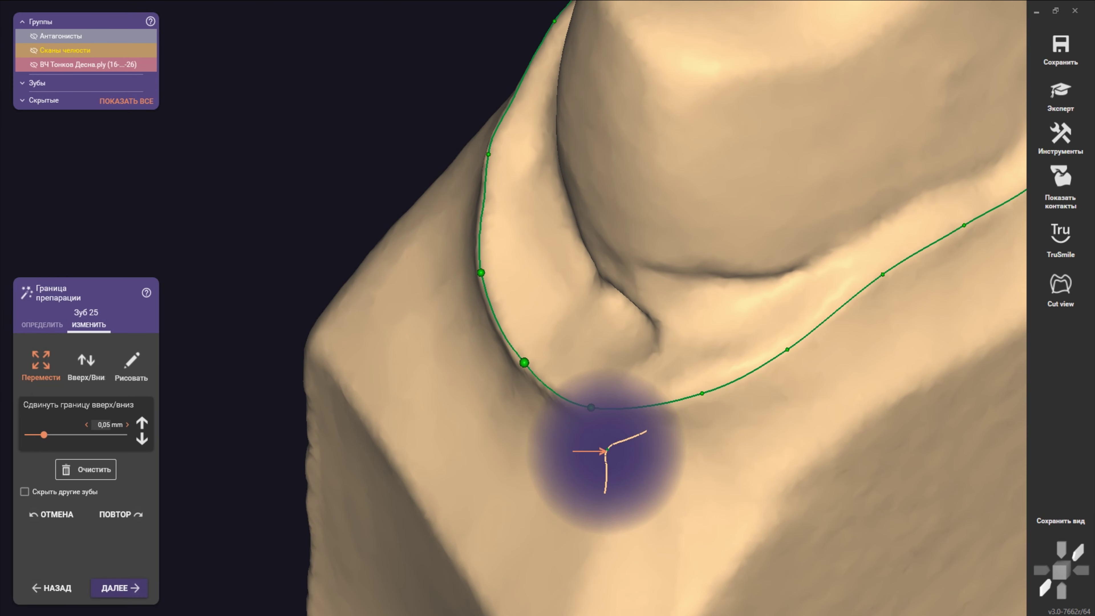
pyautogui.moveTo(605, 454)
pyautogui.mouseDown(button='right')
pyautogui.moveTo(602, 435)
pyautogui.moveTo(642, 433)
pyautogui.moveTo(665, 443)
pyautogui.moveTo(678, 470)
pyautogui.mouseUp(button='right')
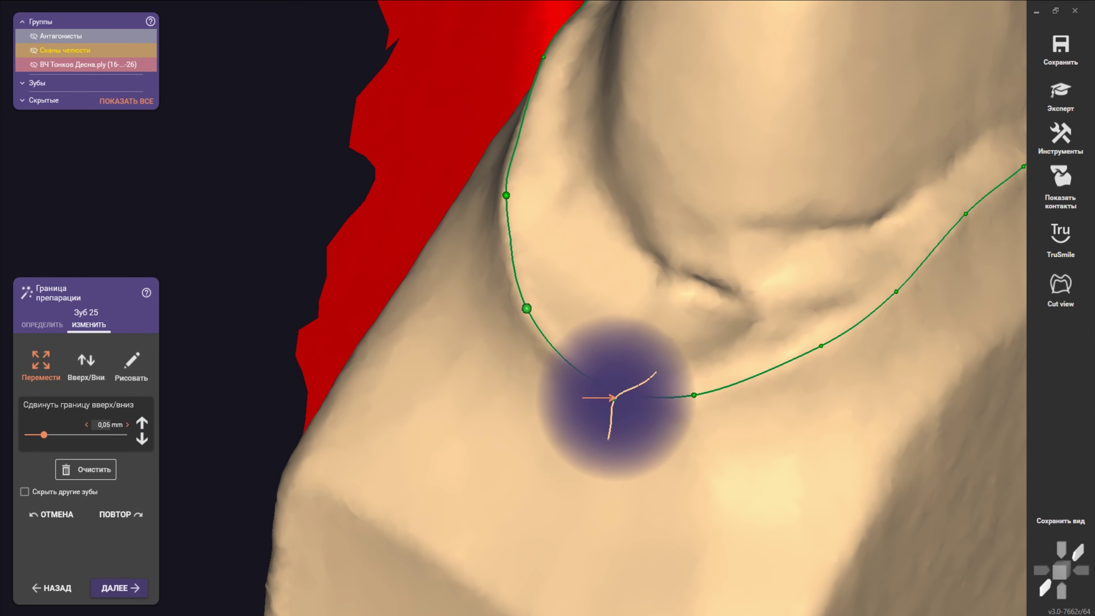
pyautogui.scroll(-5, 608, 403)
pyautogui.moveTo(598, 435)
pyautogui.mouseDown(button='right')
pyautogui.moveTo(543, 457)
pyautogui.moveTo(571, 489)
pyautogui.moveTo(496, 452)
pyautogui.moveTo(487, 396)
pyautogui.moveTo(521, 477)
pyautogui.moveTo(569, 259)
pyautogui.moveTo(570, 318)
pyautogui.moveTo(388, 378)
pyautogui.mouseUp(button='right')
pyautogui.scroll(-2, 573, 388)
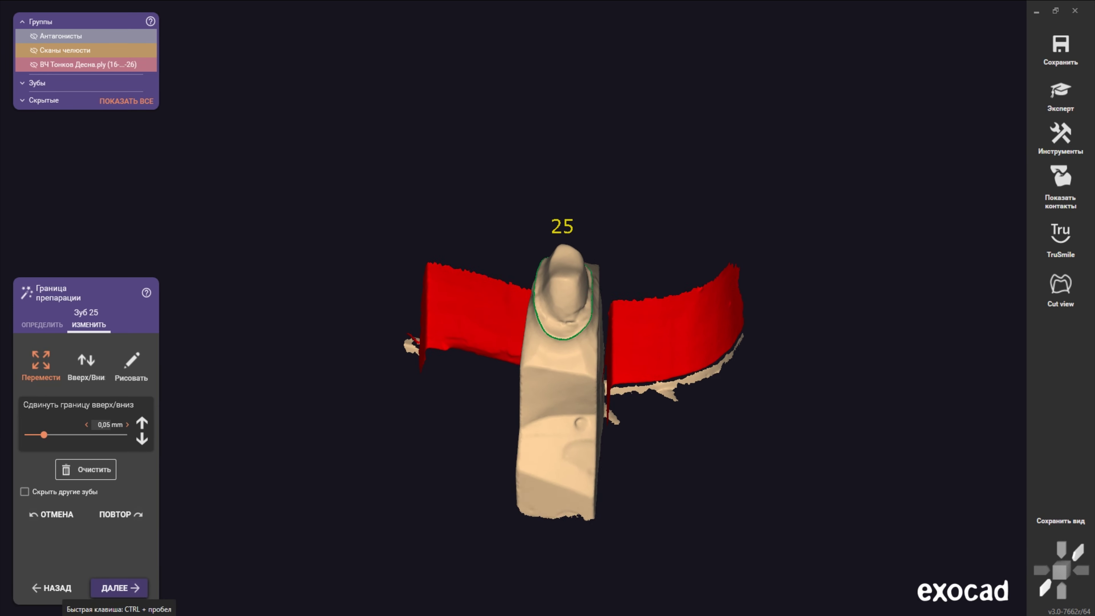
# - Accept the tooth 25 margin and start tooth 26's margin line on its vestibular edge
pyautogui.click(119, 587)
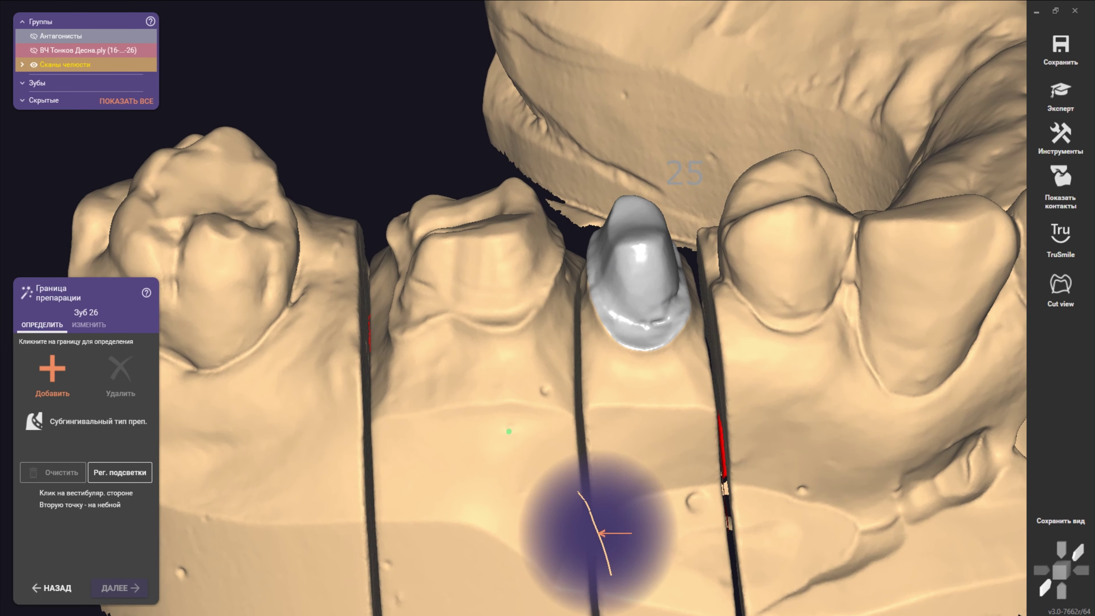
pyautogui.click(600, 419)
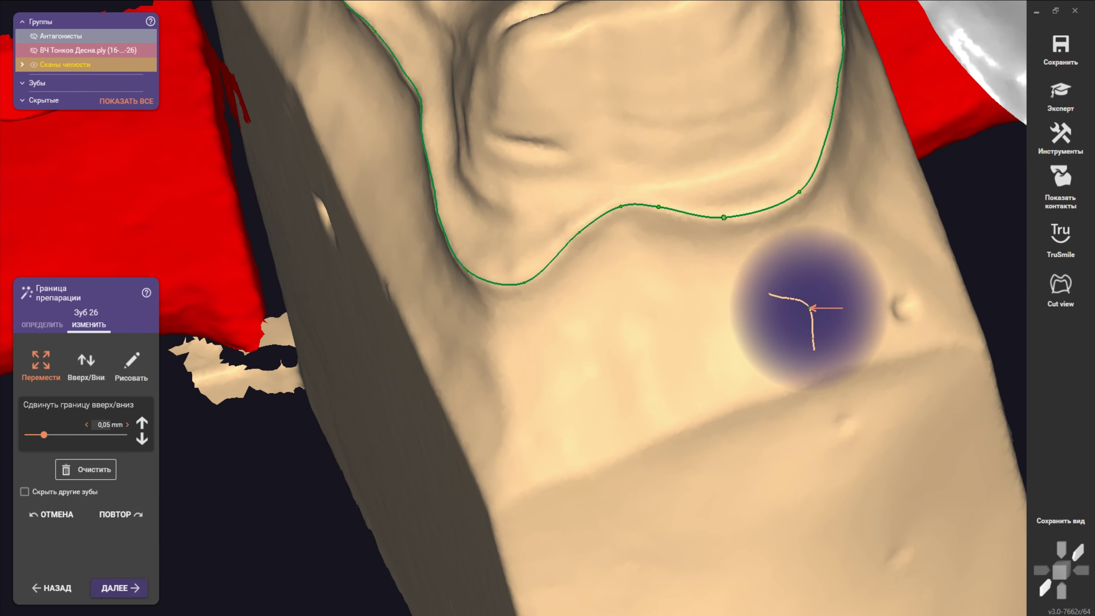
# - Orbit around tooth 26 to check its margin beside the neighbour, then hide the jaw scans
pyautogui.moveTo(810, 308); pyautogui.dragTo(787, 362, button='right')
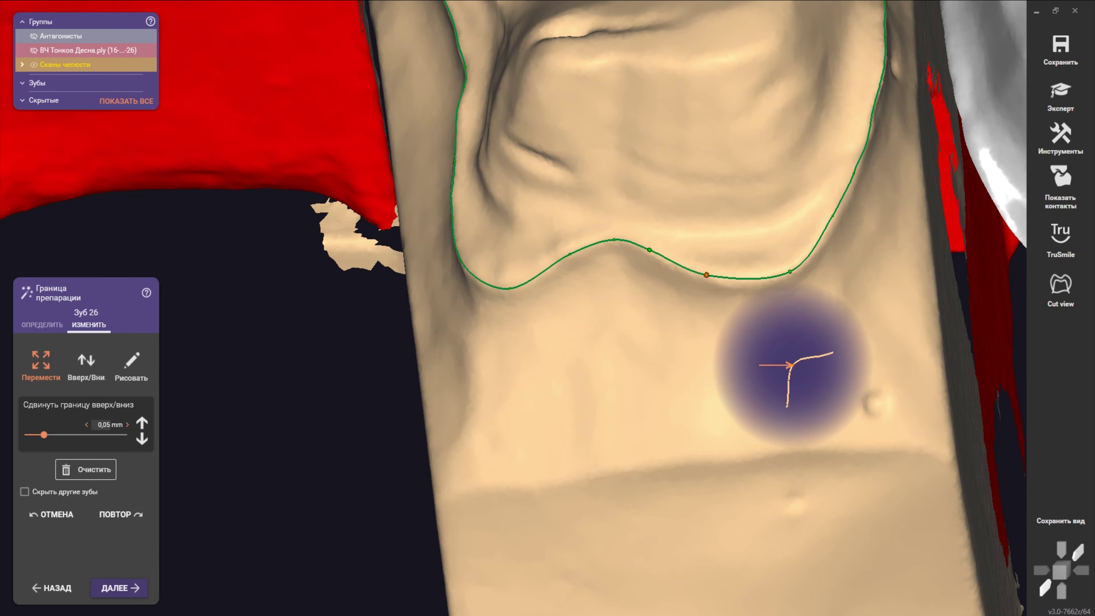
pyautogui.moveTo(789, 364)
pyautogui.mouseDown(button='right')
pyautogui.moveTo(733, 428)
pyautogui.moveTo(659, 386)
pyautogui.mouseUp(button='right')
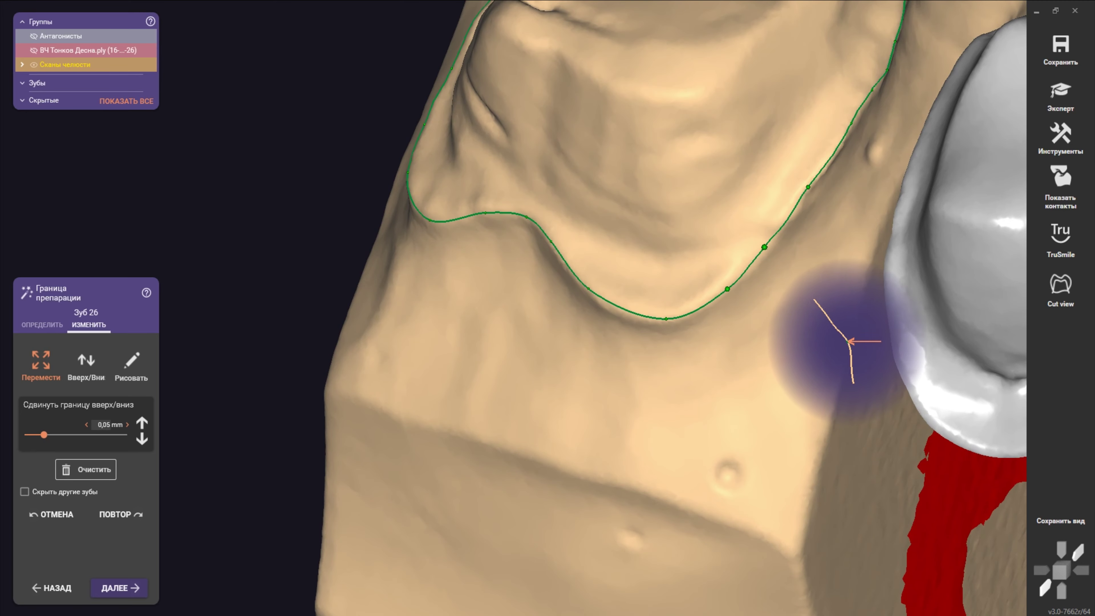
pyautogui.moveTo(853, 338)
pyautogui.mouseDown(button='right')
pyautogui.moveTo(777, 342)
pyautogui.moveTo(826, 447)
pyautogui.mouseUp(button='right')
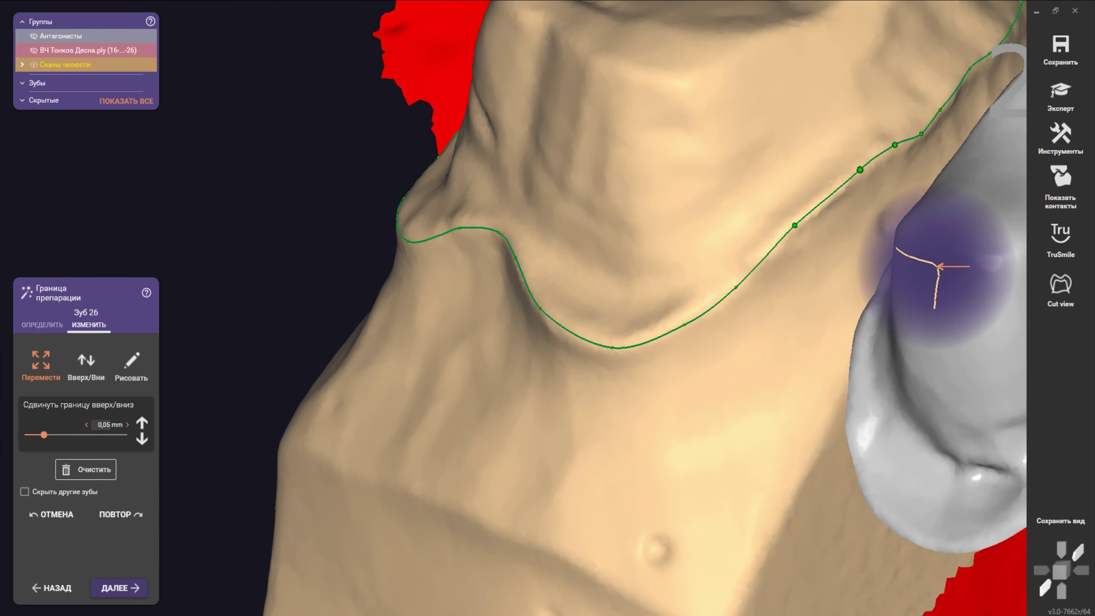
pyautogui.moveTo(928, 245)
pyautogui.mouseDown(button='right')
pyautogui.moveTo(838, 471)
pyautogui.moveTo(567, 513)
pyautogui.moveTo(523, 420)
pyautogui.moveTo(544, 339)
pyautogui.moveTo(640, 342)
pyautogui.moveTo(672, 328)
pyautogui.moveTo(637, 419)
pyautogui.moveTo(654, 457)
pyautogui.mouseUp(button='right')
pyautogui.click(33, 65)
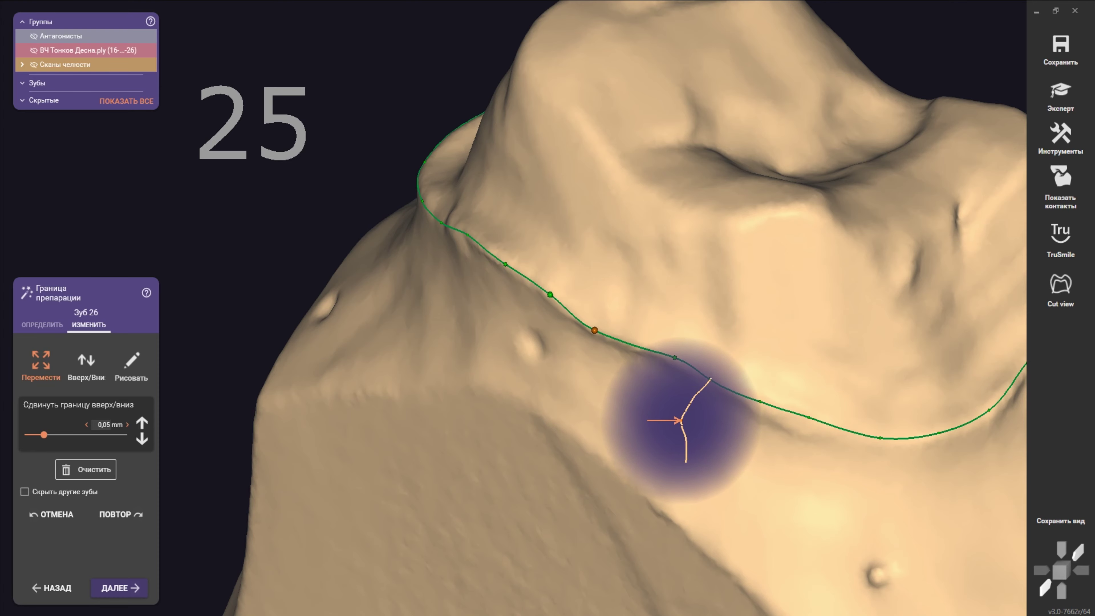
# - Rotate and zoom around tooth 26 to inspect its full margin line from above and other angles
pyautogui.moveTo(670, 425); pyautogui.dragTo(664, 384, button='right')
pyautogui.scroll(2, 664, 381)
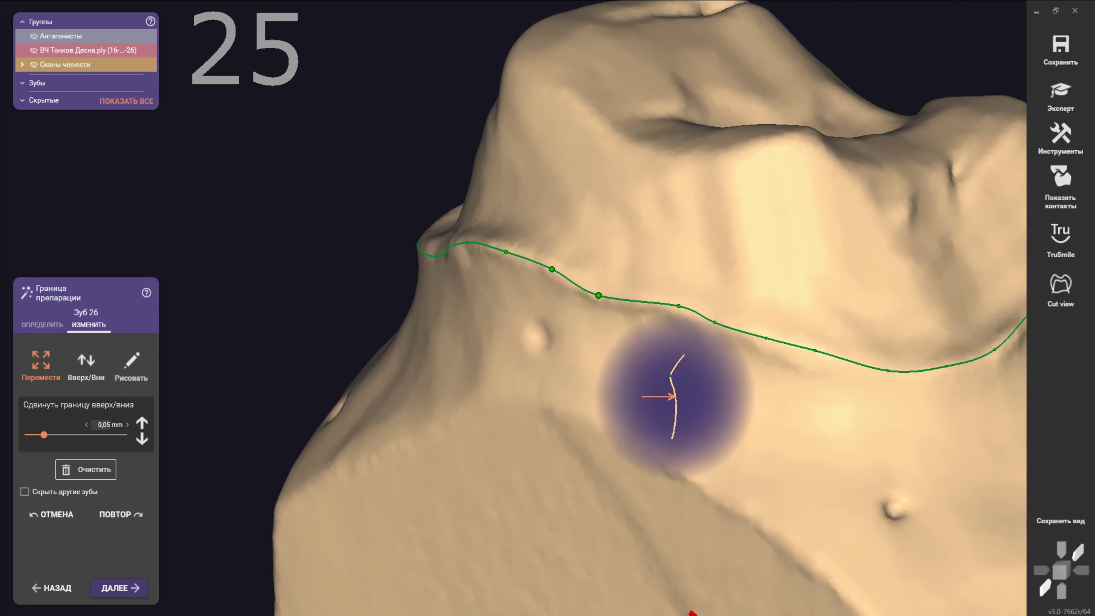
pyautogui.moveTo(674, 397)
pyautogui.mouseDown(button='right')
pyautogui.moveTo(524, 375)
pyautogui.moveTo(526, 439)
pyautogui.mouseUp(button='right')
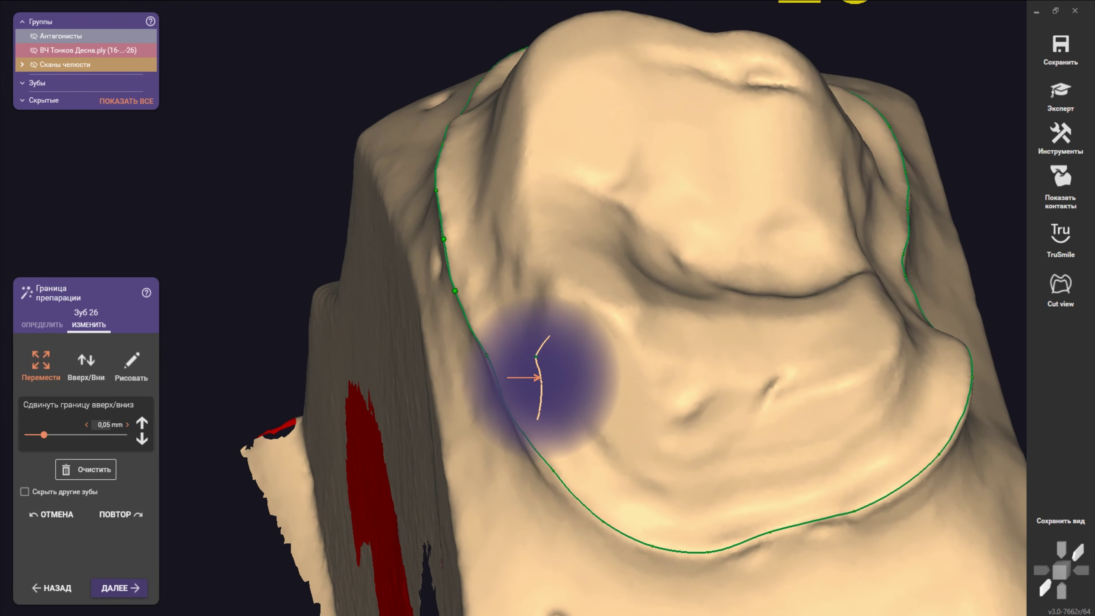
pyautogui.scroll(3, 543, 465)
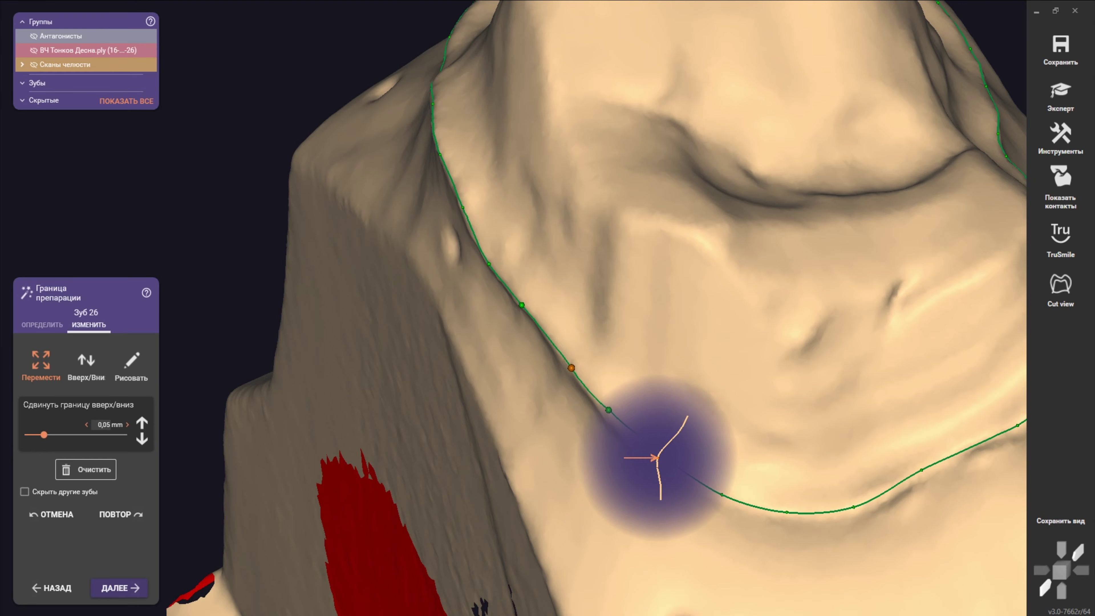
pyautogui.moveTo(647, 465)
pyautogui.mouseDown(button='right')
pyautogui.moveTo(591, 414)
pyautogui.moveTo(598, 454)
pyautogui.mouseUp(button='right')
pyautogui.scroll(-3, 591, 414)
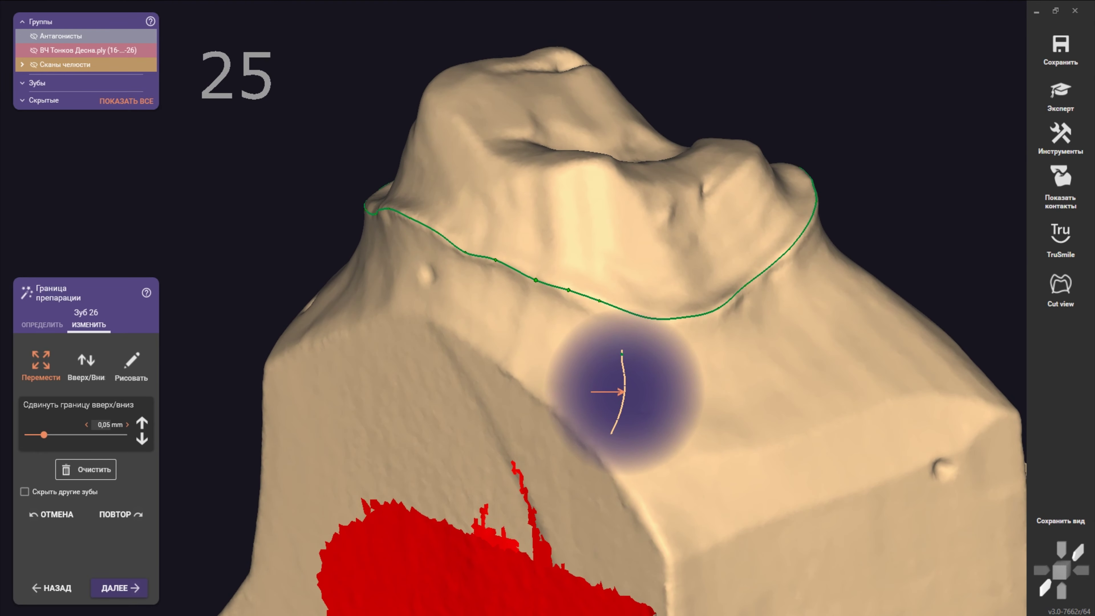
pyautogui.moveTo(945, 526)
pyautogui.mouseDown(button='right')
pyautogui.moveTo(777, 460)
pyautogui.moveTo(772, 411)
pyautogui.moveTo(762, 452)
pyautogui.mouseUp(button='right')
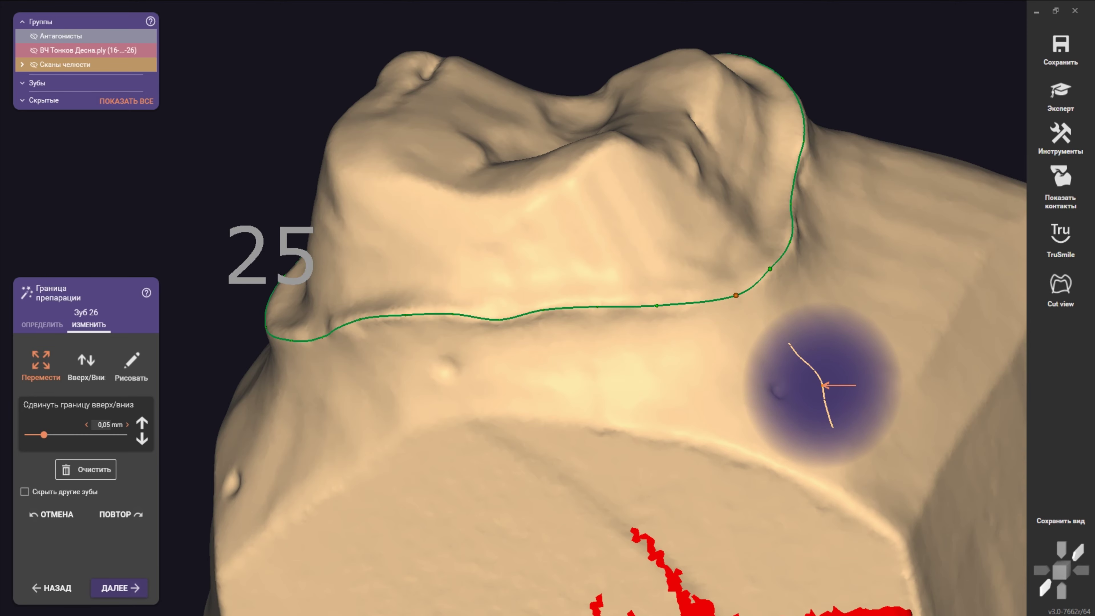
# - Rotate tooth 26 along its margin line, including the side facing the opposing jaw
pyautogui.moveTo(824, 367)
pyautogui.mouseDown(button='right')
pyautogui.moveTo(880, 335)
pyautogui.moveTo(831, 305)
pyautogui.moveTo(794, 311)
pyautogui.moveTo(791, 301)
pyautogui.moveTo(843, 325)
pyautogui.moveTo(789, 479)
pyautogui.moveTo(772, 457)
pyautogui.moveTo(787, 482)
pyautogui.moveTo(813, 475)
pyautogui.mouseUp(button='right')
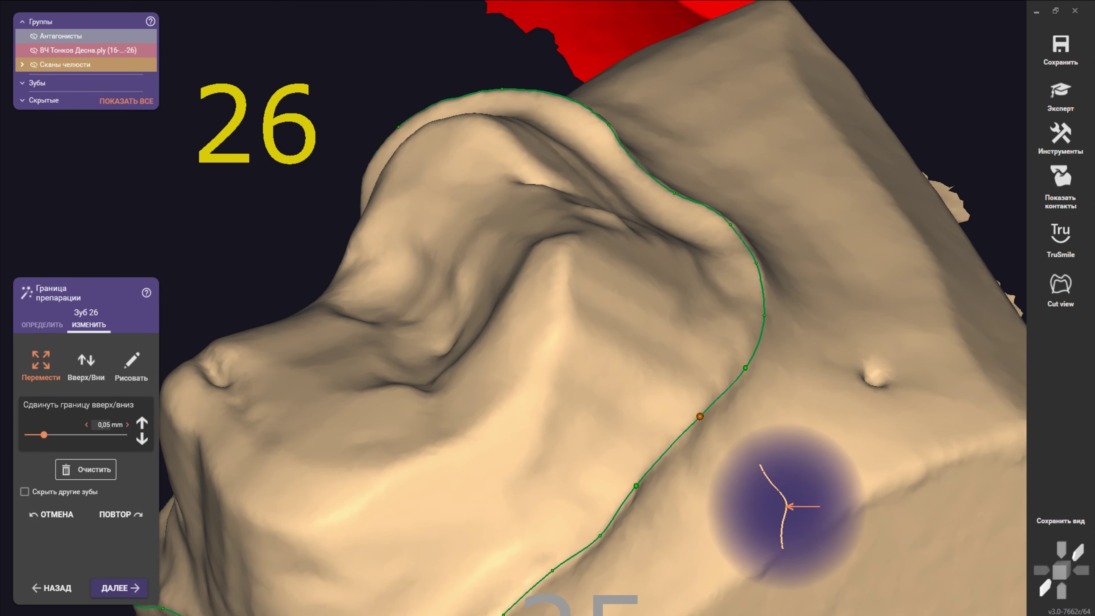
pyautogui.moveTo(788, 514); pyautogui.dragTo(793, 489, button='right')
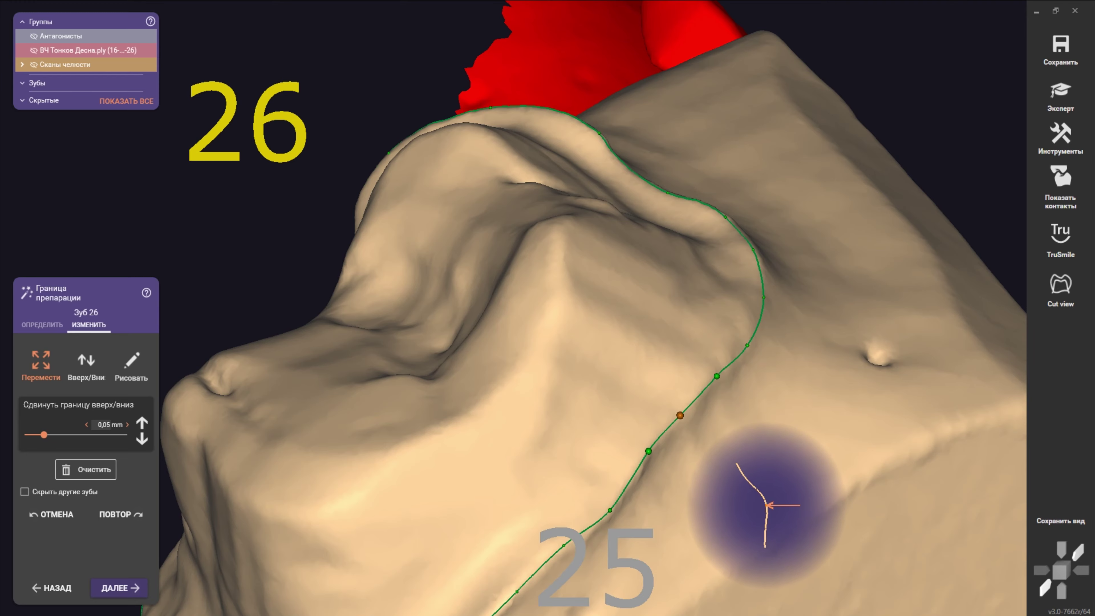
pyautogui.moveTo(769, 507)
pyautogui.mouseDown(button='right')
pyautogui.moveTo(764, 445)
pyautogui.moveTo(758, 513)
pyautogui.moveTo(777, 460)
pyautogui.moveTo(831, 513)
pyautogui.moveTo(840, 462)
pyautogui.moveTo(843, 489)
pyautogui.mouseUp(button='right')
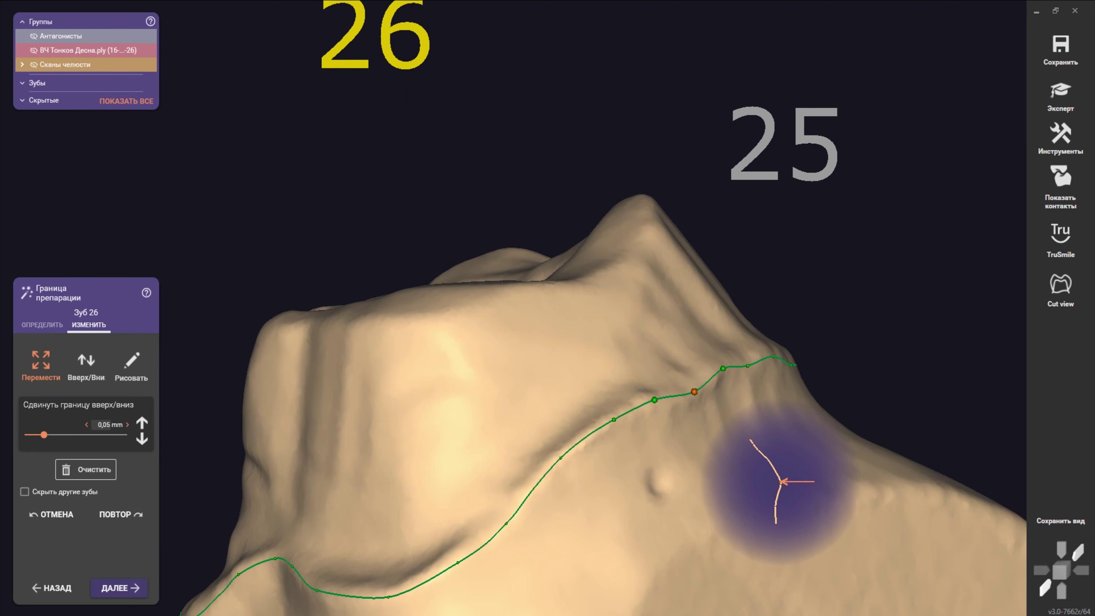
pyautogui.moveTo(738, 492)
pyautogui.mouseDown(button='right')
pyautogui.moveTo(708, 477)
pyautogui.moveTo(623, 521)
pyautogui.moveTo(488, 526)
pyautogui.moveTo(392, 501)
pyautogui.moveTo(379, 479)
pyautogui.moveTo(391, 452)
pyautogui.mouseUp(button='right')
# - Zoom into a top-down view of tooth 26 and move a margin point up onto the preparation edge
pyautogui.moveTo(891, 353)
pyautogui.mouseDown(button='right')
pyautogui.moveTo(880, 518)
pyautogui.moveTo(770, 508)
pyautogui.mouseUp(button='right')
pyautogui.scroll(3, 777, 350)
pyautogui.scroll(3, 773, 352)
pyautogui.moveTo(771, 353); pyautogui.dragTo(757, 352, button='right')
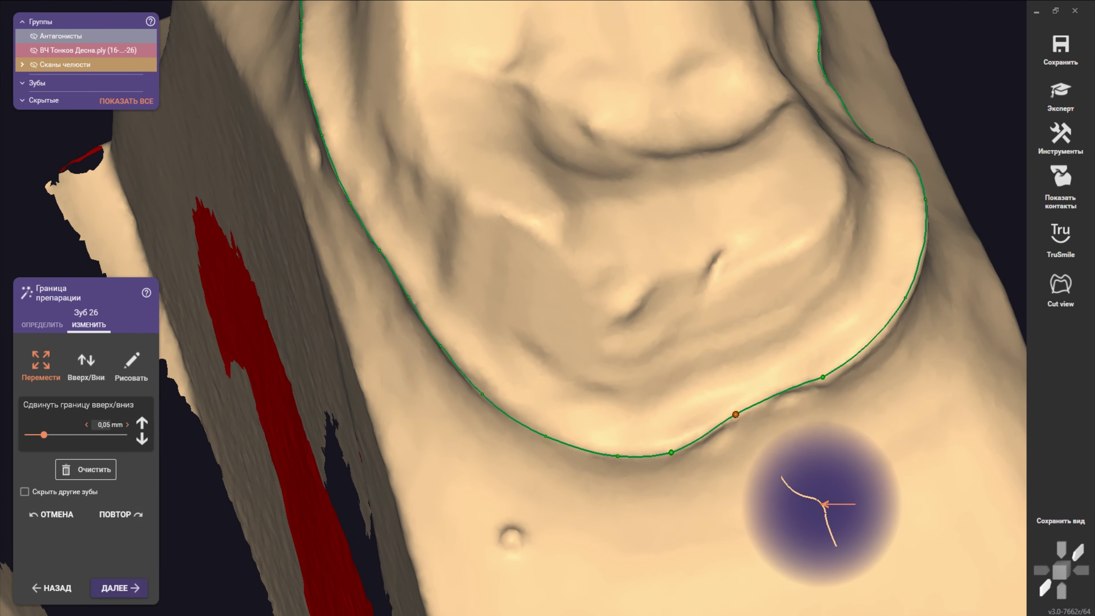
pyautogui.moveTo(814, 507)
pyautogui.mouseDown(button='right')
pyautogui.moveTo(875, 447)
pyautogui.moveTo(897, 486)
pyautogui.moveTo(778, 449)
pyautogui.moveTo(944, 442)
pyautogui.mouseUp(button='right')
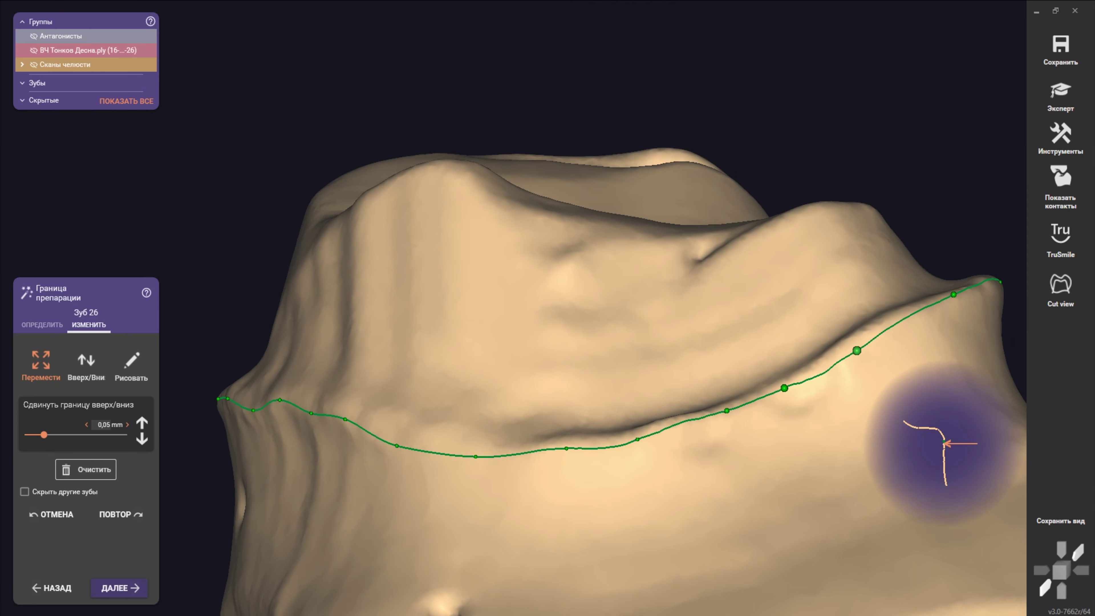
pyautogui.moveTo(772, 452)
pyautogui.mouseDown()
pyautogui.moveTo(916, 447)
pyautogui.moveTo(879, 472)
pyautogui.mouseUp()
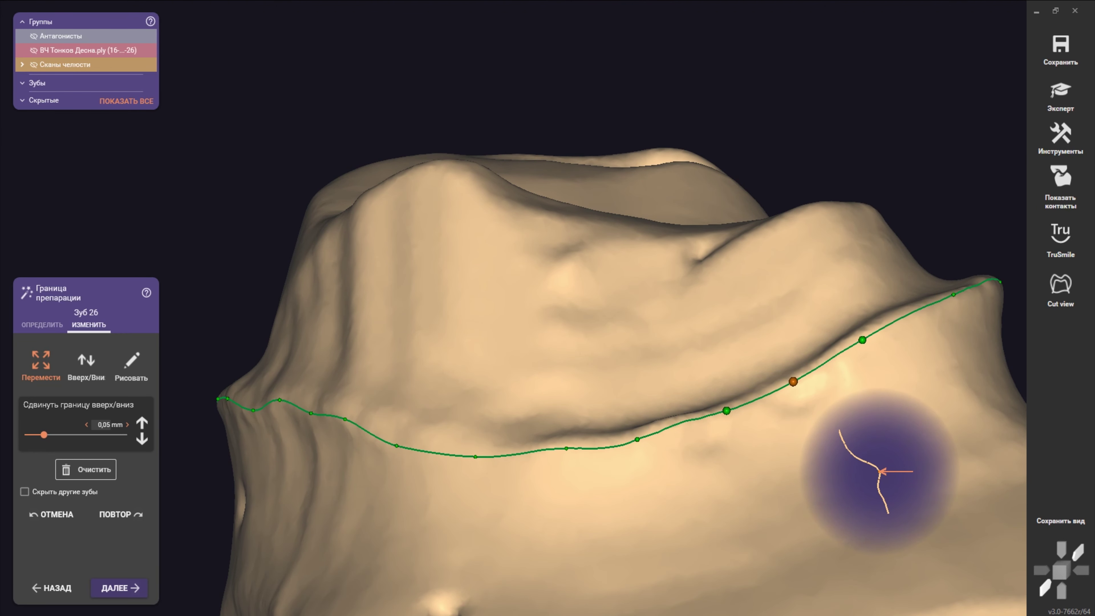
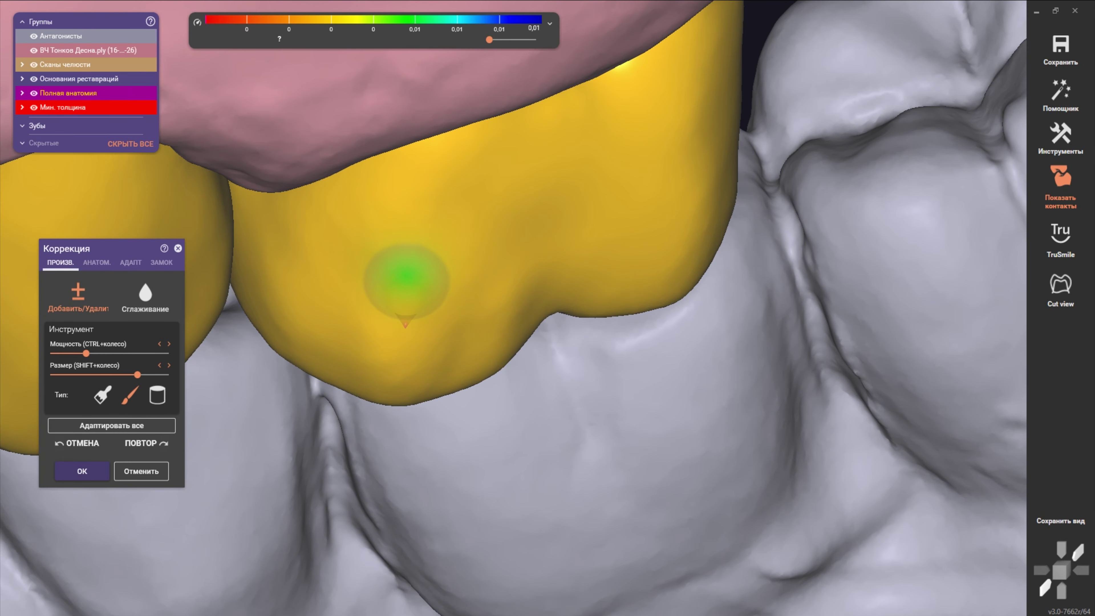
# - Brush material onto the yellow crown's occlusal edge and orbit to check it against the lower teeth
pyautogui.moveTo(582, 274)
pyautogui.mouseDown(button='right')
pyautogui.moveTo(564, 232)
pyautogui.moveTo(569, 246)
pyautogui.moveTo(513, 188)
pyautogui.mouseUp(button='right')
pyautogui.keyDown('ctrl'); pyautogui.scroll(1, 569, 245); pyautogui.keyUp('ctrl')
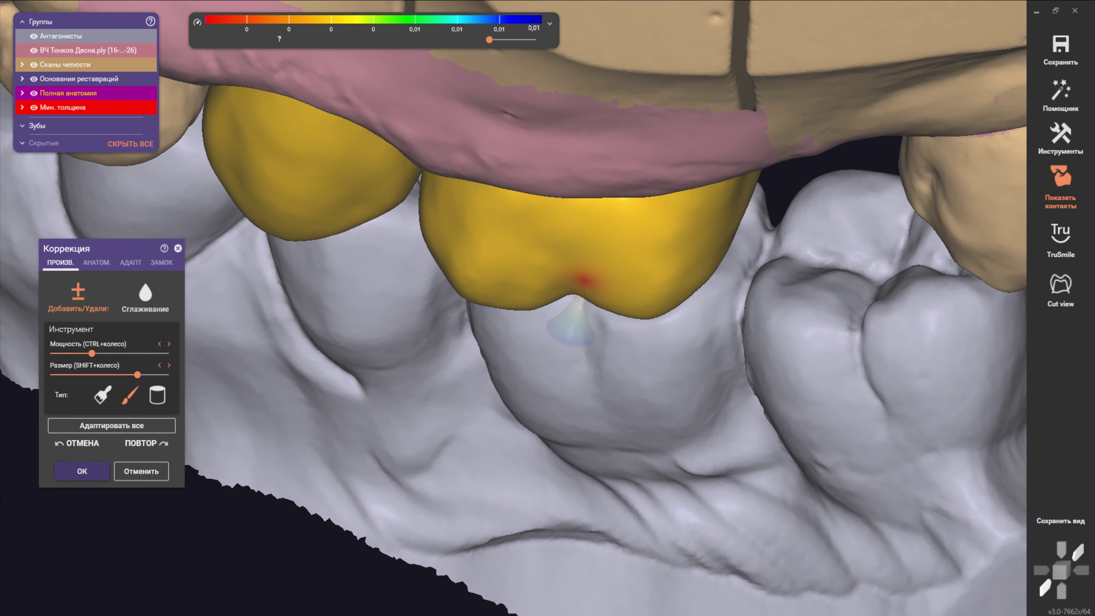
pyautogui.keyDown('shift'); pyautogui.scroll(-1, 581, 280); pyautogui.keyUp('shift')
pyautogui.scroll(3, 580, 285)
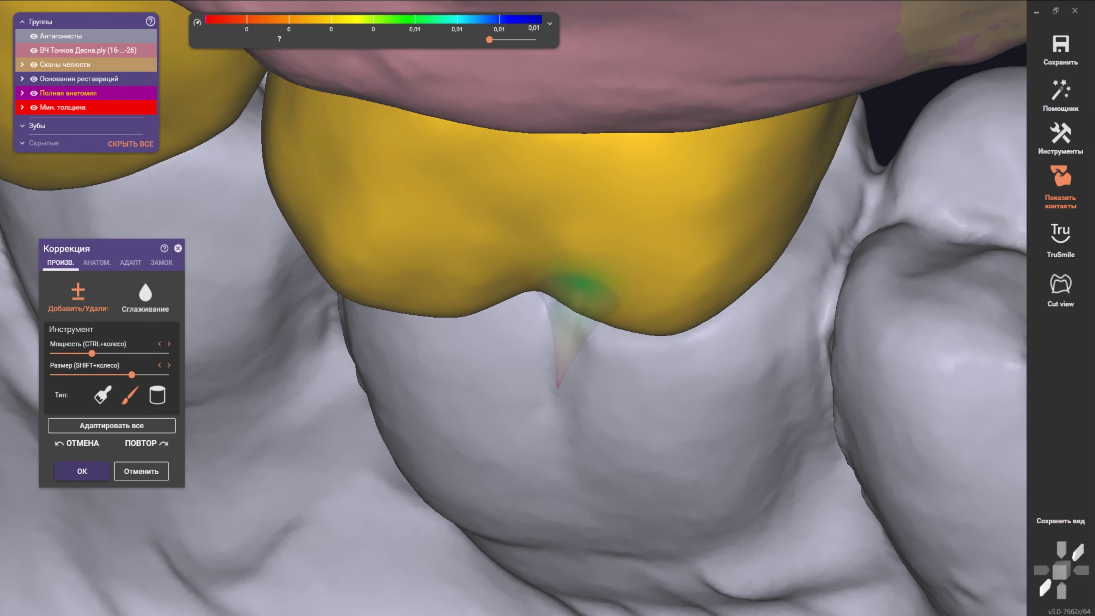
pyautogui.scroll(-5, 624, 308)
pyautogui.moveTo(624, 309)
pyautogui.mouseDown(button='right')
pyautogui.moveTo(562, 183)
pyautogui.moveTo(567, 249)
pyautogui.moveTo(630, 261)
pyautogui.moveTo(630, 274)
pyautogui.mouseUp(button='right')
pyautogui.scroll(3, 630, 274)
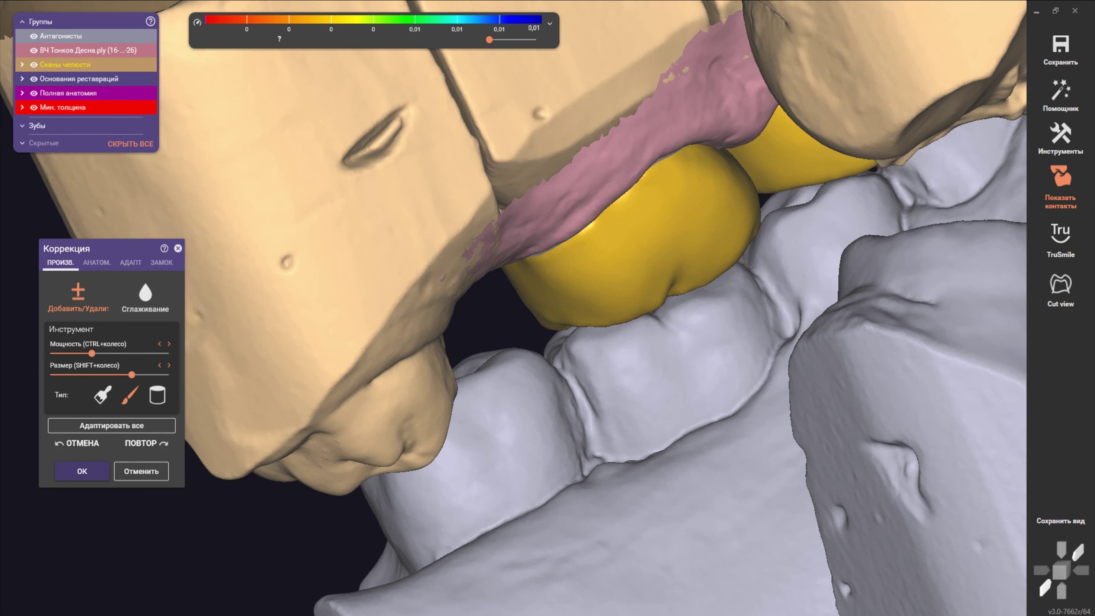
# - Hide Антагонисты under АНАТОМ. > Части зуба, then set the ПРОИЗВ. brush to the first Тип
pyautogui.click(97, 263)
pyautogui.scroll(2, 630, 274)
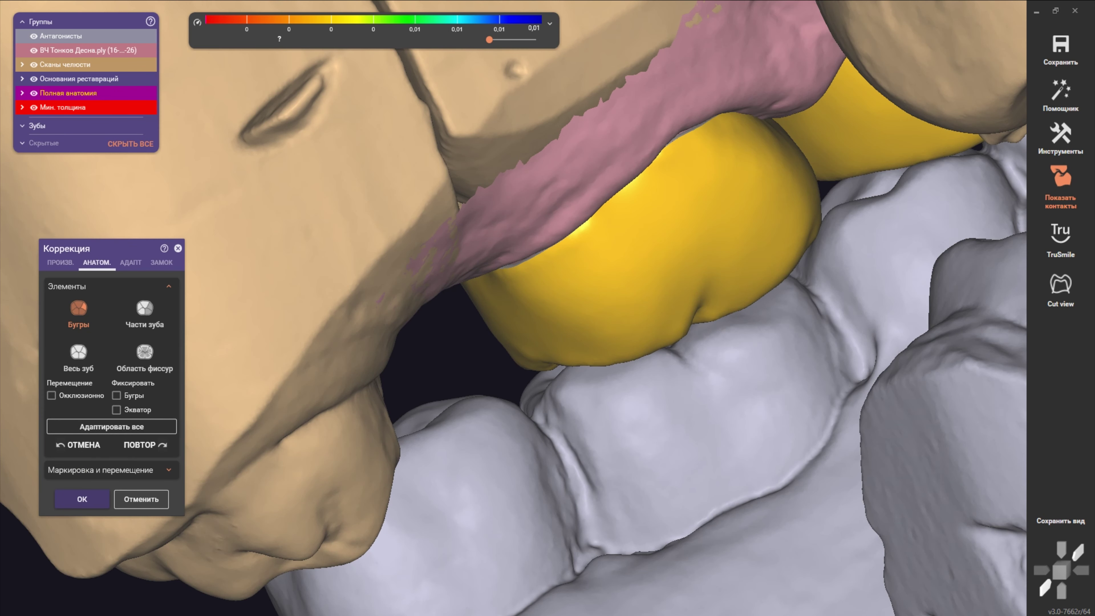
pyautogui.click(144, 308)
pyautogui.click(34, 36)
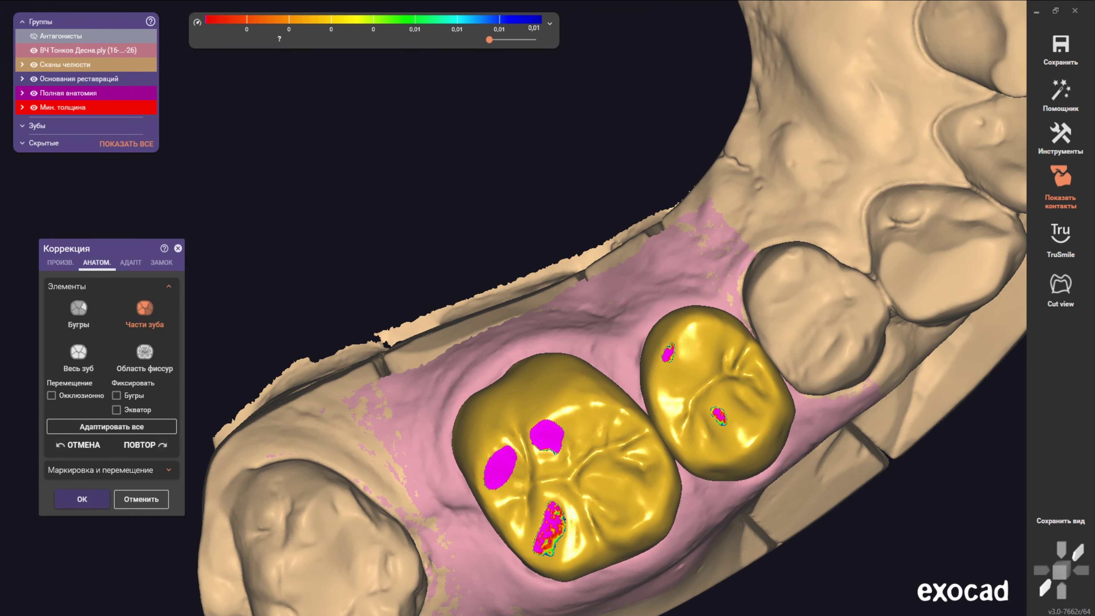
pyautogui.click(60, 263)
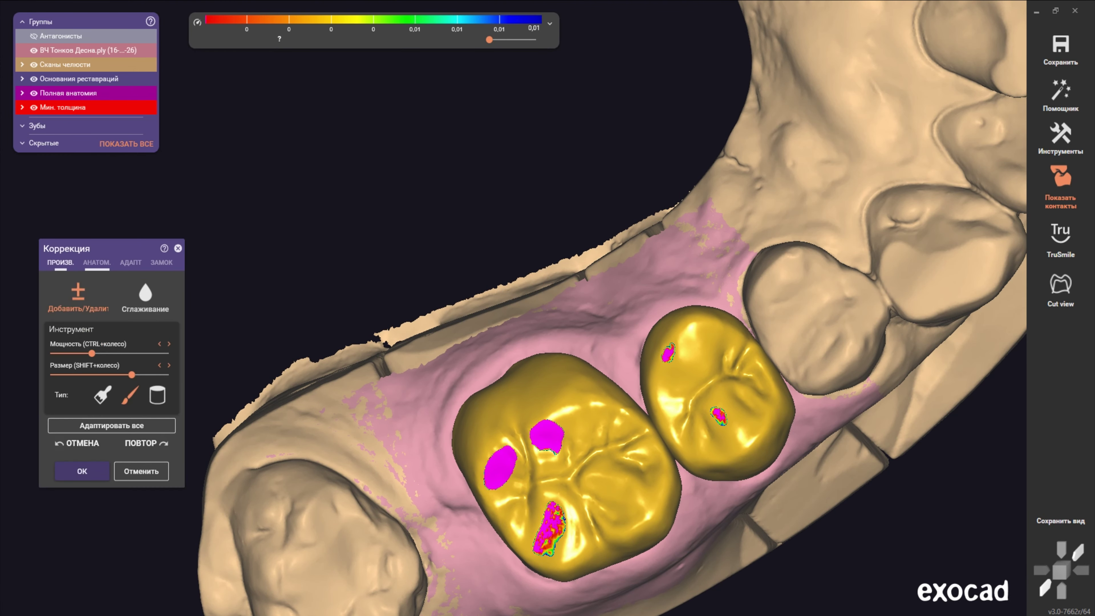
pyautogui.click(102, 394)
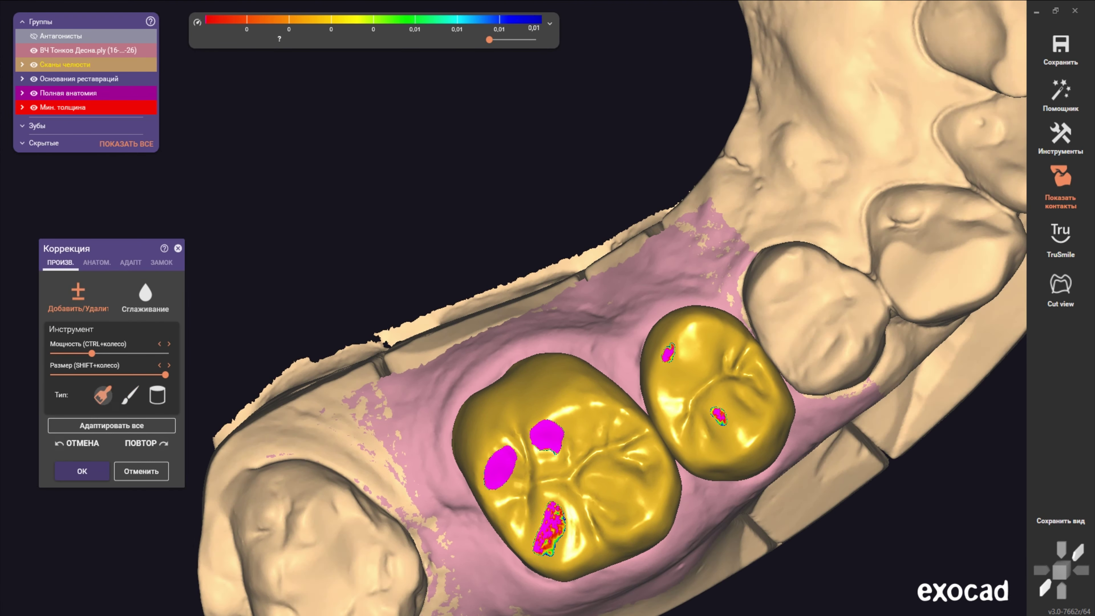
# - Show the antagonist scan again and turn to a side view of the crowns
pyautogui.keyDown('shift'); pyautogui.scroll(-5, 541, 388); pyautogui.keyUp('shift')
pyautogui.click(34, 36)
pyautogui.keyDown('shift'); pyautogui.scroll(-3, 612, 362); pyautogui.keyUp('shift')
pyautogui.moveTo(541, 388)
pyautogui.mouseDown(button='right')
pyautogui.moveTo(612, 362)
pyautogui.moveTo(599, 384)
pyautogui.mouseUp(button='right')
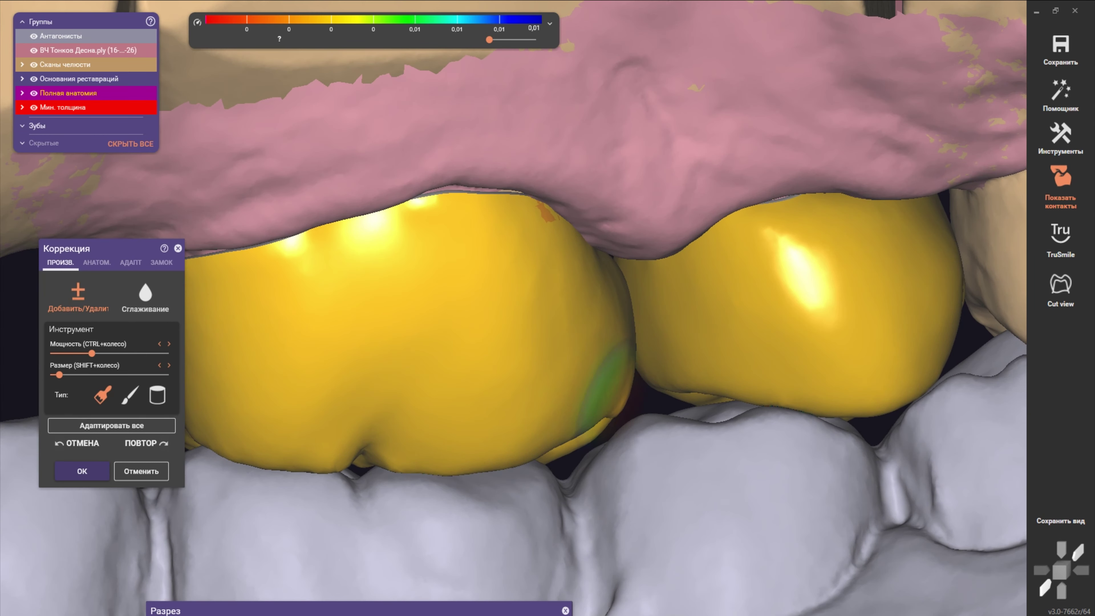
pyautogui.scroll(-2, 586, 427)
pyautogui.scroll(2, 500, 421)
# - Choose Бугры cusp editing in АНАТОМ. and view both jaws from the front
pyautogui.click(97, 263)
pyautogui.click(78, 311)
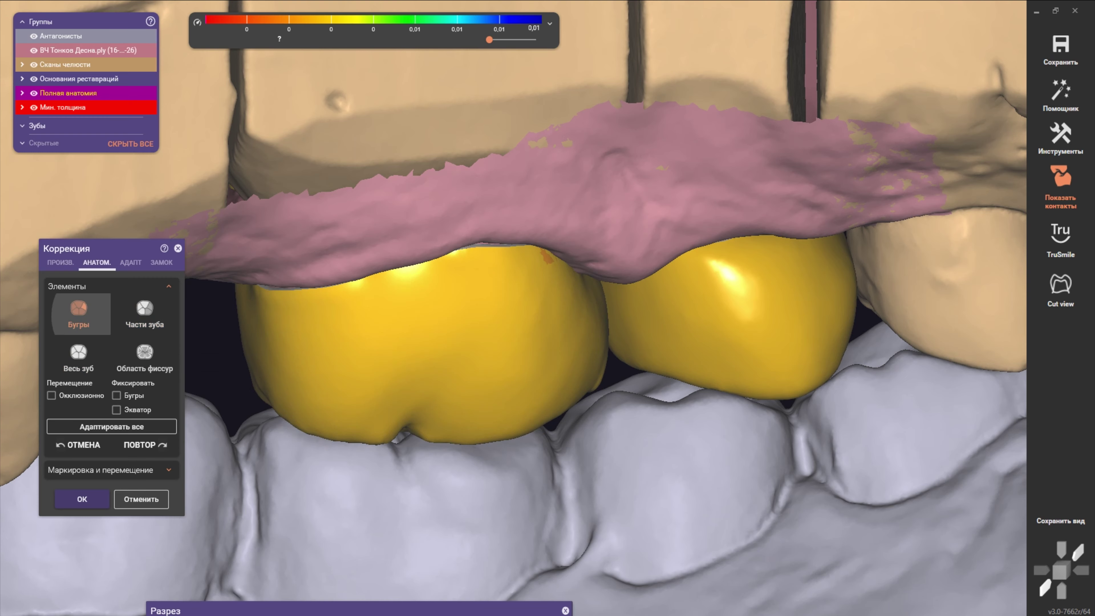
pyautogui.scroll(-3, 573, 410)
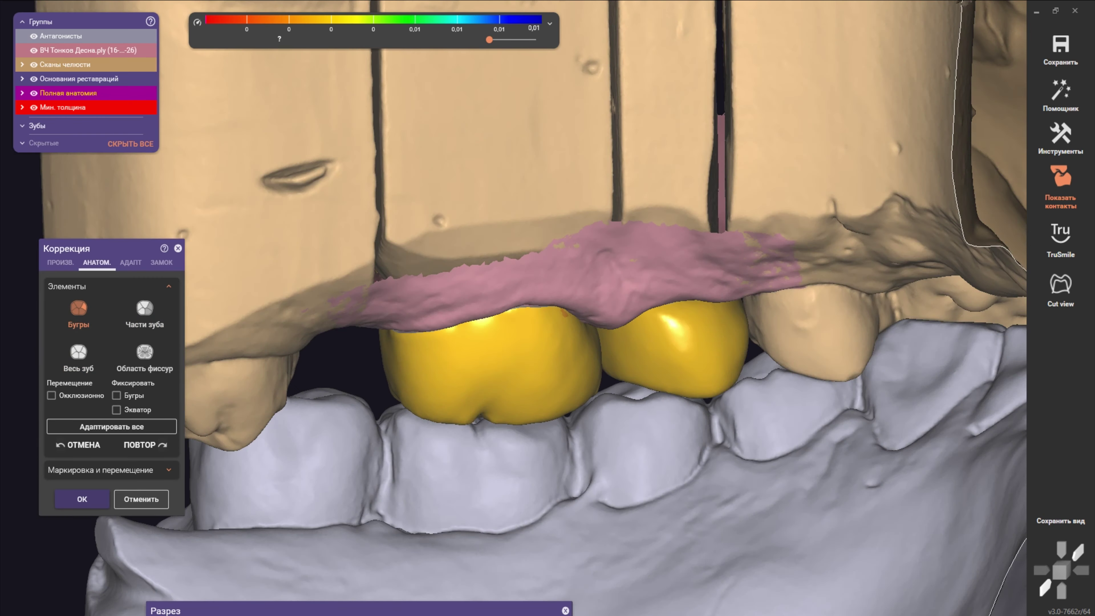
pyautogui.moveTo(573, 410); pyautogui.dragTo(604, 388, button='right')
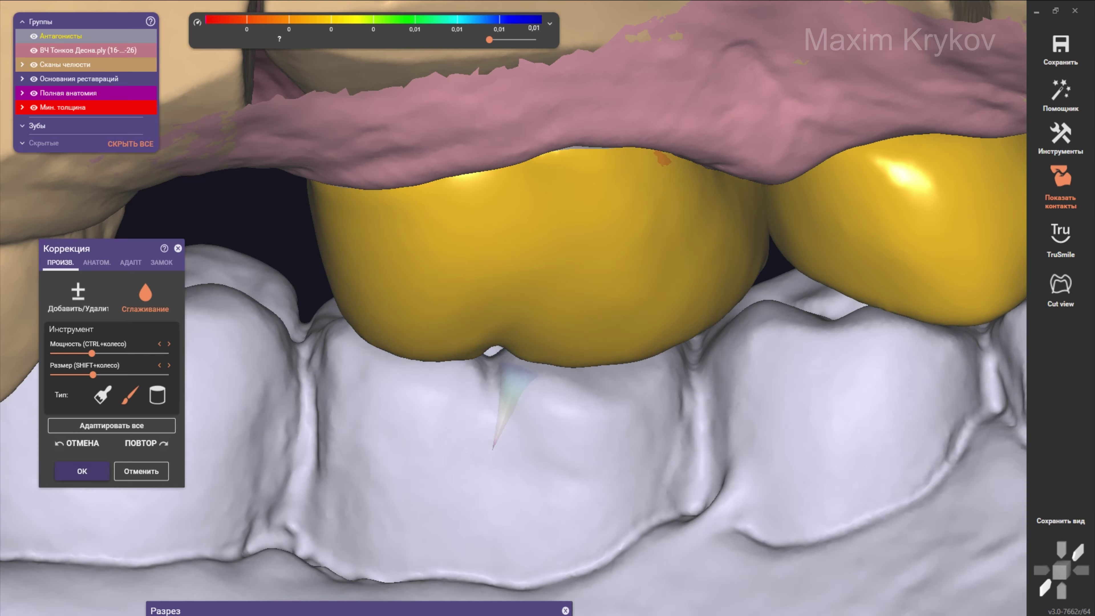
# - From a lower viewing angle, switch back to the Добавить/Удалить tool
pyautogui.scroll(-5, 515, 385)
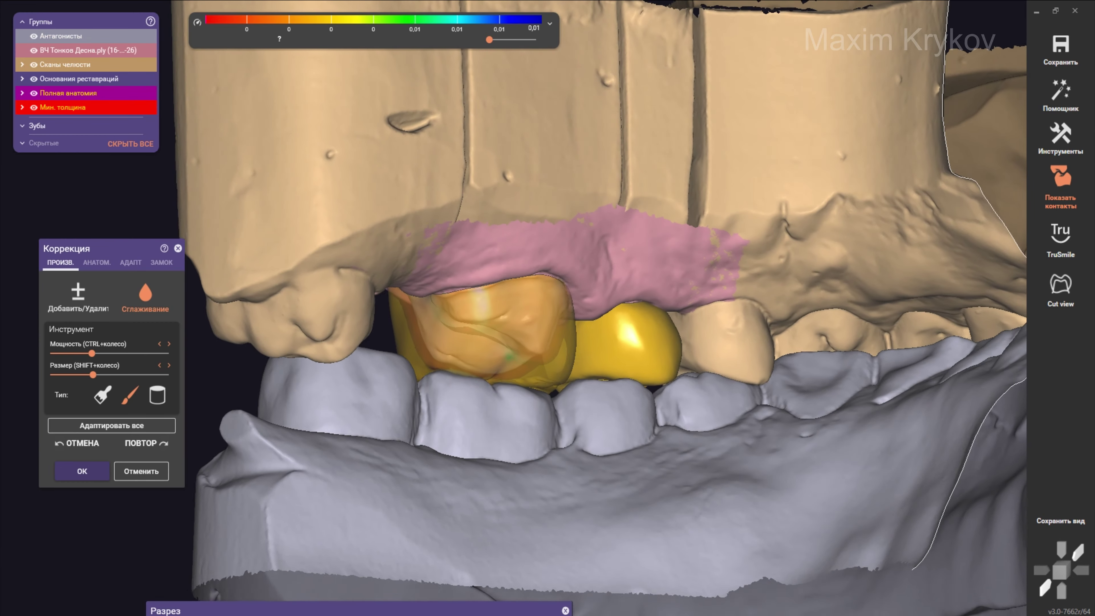
pyautogui.moveTo(516, 385); pyautogui.dragTo(508, 225, button='right')
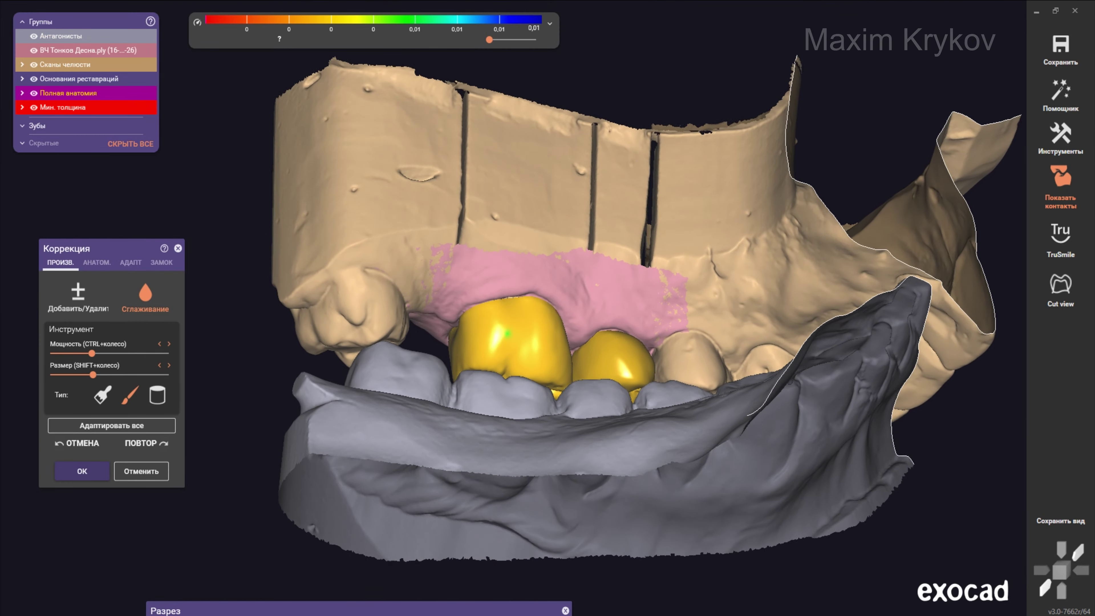
pyautogui.scroll(3, 560, 409)
pyautogui.scroll(2, 560, 410)
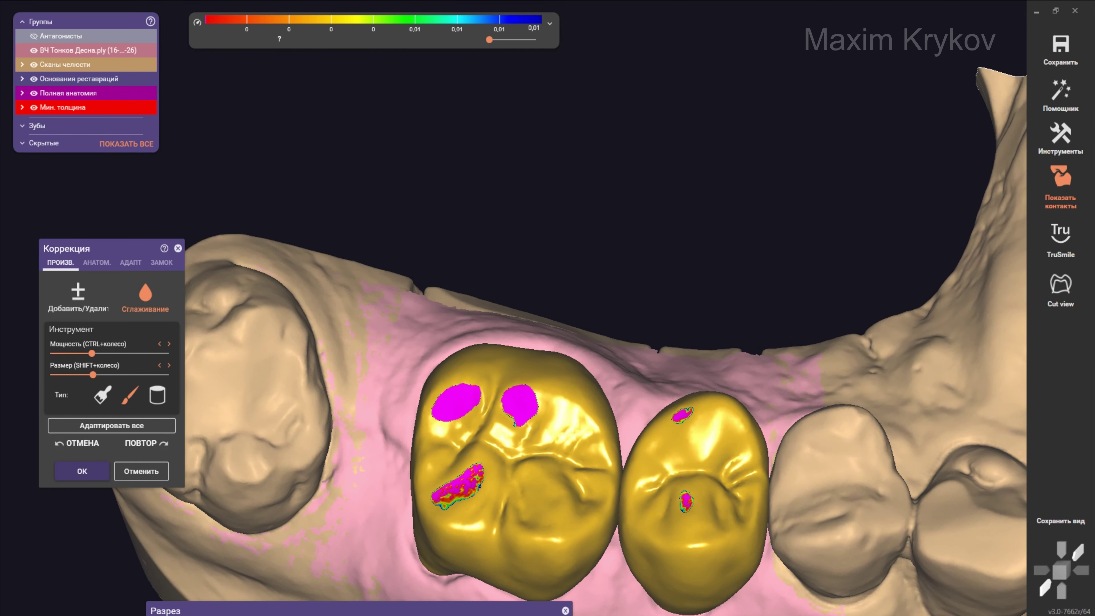
pyautogui.click(78, 295)
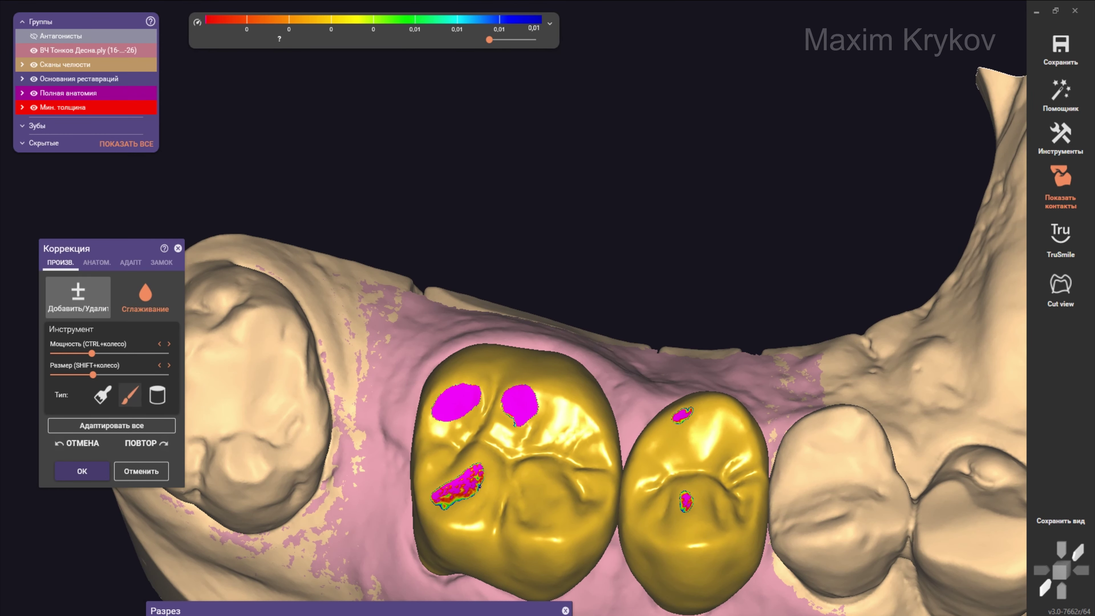
pyautogui.scroll(3, 587, 397)
pyautogui.keyDown('ctrl'); pyautogui.scroll(-2, 642, 454); pyautogui.keyUp('ctrl')
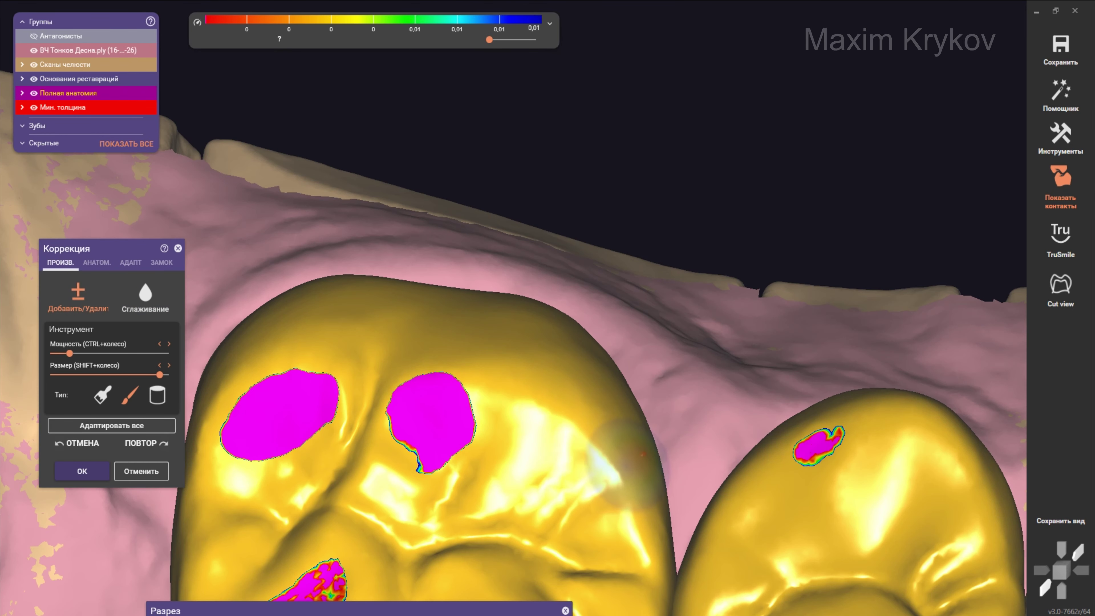
# - Grind away the heavy contact spot on the larger crown and check it from the side
pyautogui.moveTo(629, 466); pyautogui.dragTo(388, 298, button='right')
pyautogui.keyDown('shift'); pyautogui.scroll(-2, 388, 297); pyautogui.keyUp('shift')
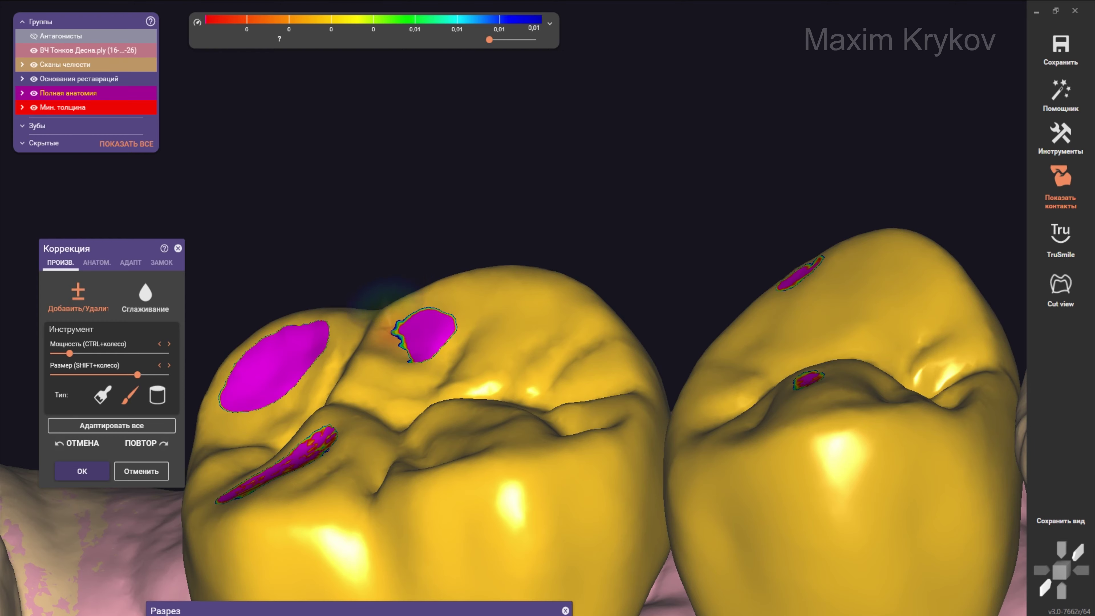
pyautogui.scroll(-5, 414, 328)
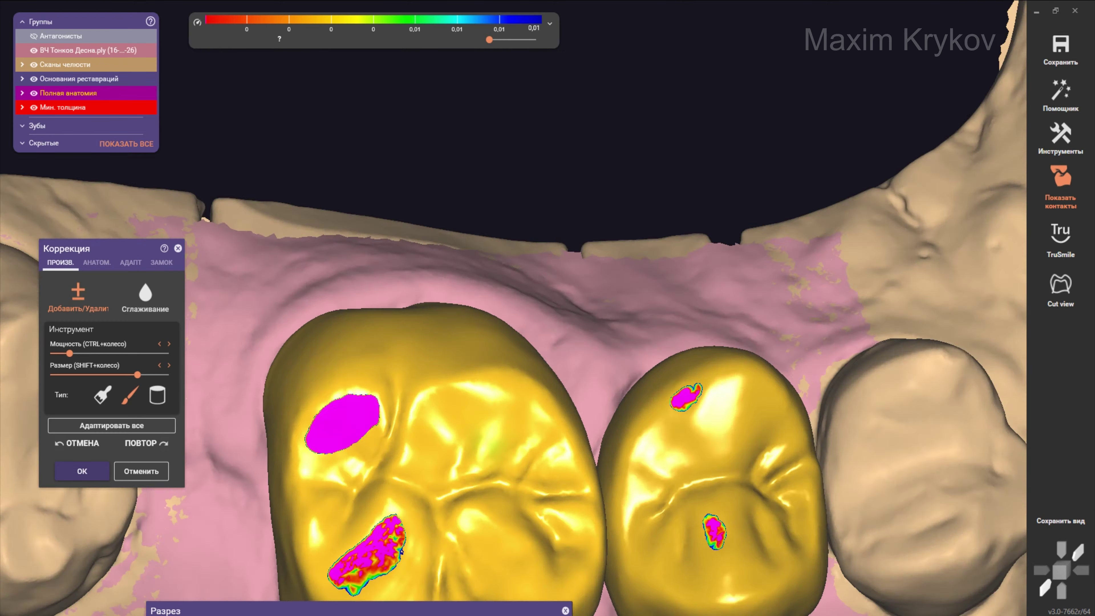
pyautogui.moveTo(414, 328)
pyautogui.mouseDown(button='right')
pyautogui.moveTo(513, 309)
pyautogui.moveTo(431, 311)
pyautogui.moveTo(496, 310)
pyautogui.mouseUp(button='right')
pyautogui.keyDown('shift'); pyautogui.scroll(1, 502, 302); pyautogui.keyUp('shift')
# - Unhide the antagonist with СКРЫТЬ ВСЕ under Части зуба and view the jaws from the side
pyautogui.click(96, 262)
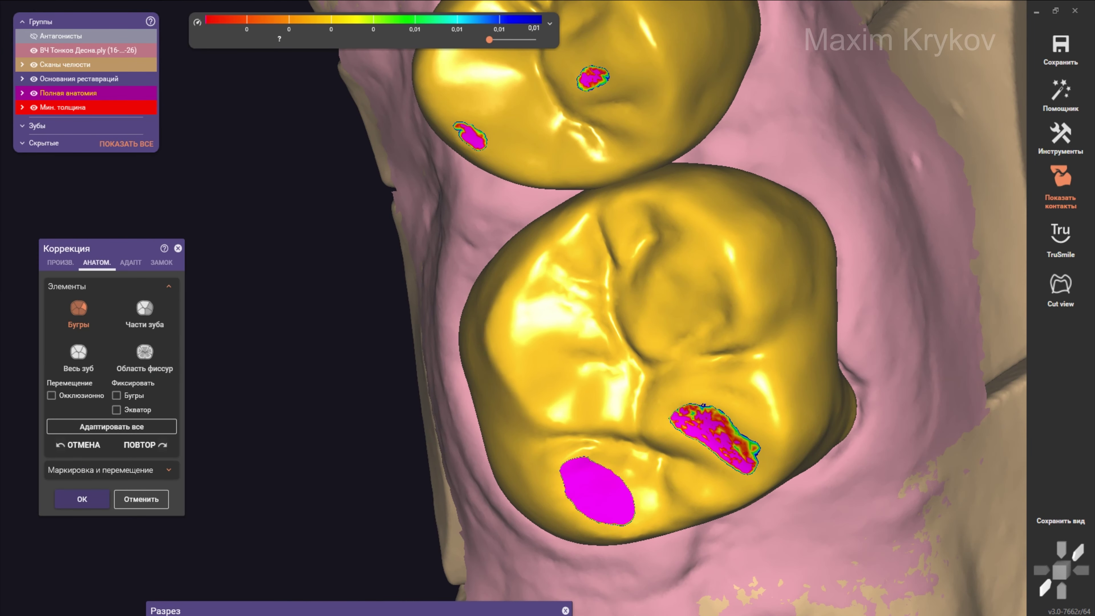
pyautogui.click(144, 308)
pyautogui.click(127, 144)
pyautogui.moveTo(517, 302); pyautogui.dragTo(431, 302, button='right')
pyautogui.scroll(-3, 448, 294)
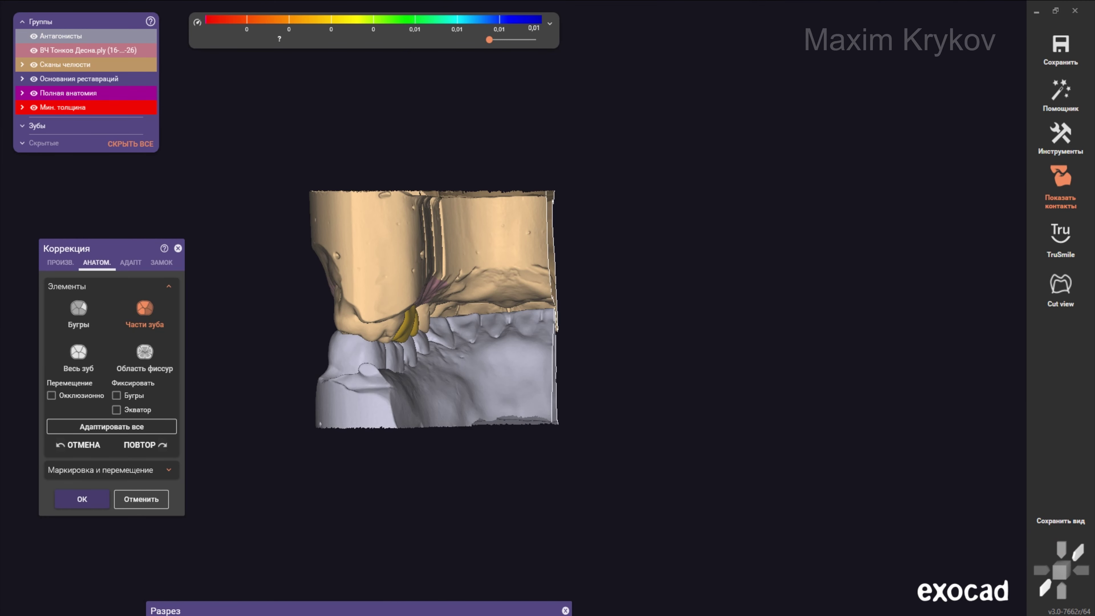
pyautogui.scroll(3, 400, 319)
pyautogui.scroll(2, 401, 319)
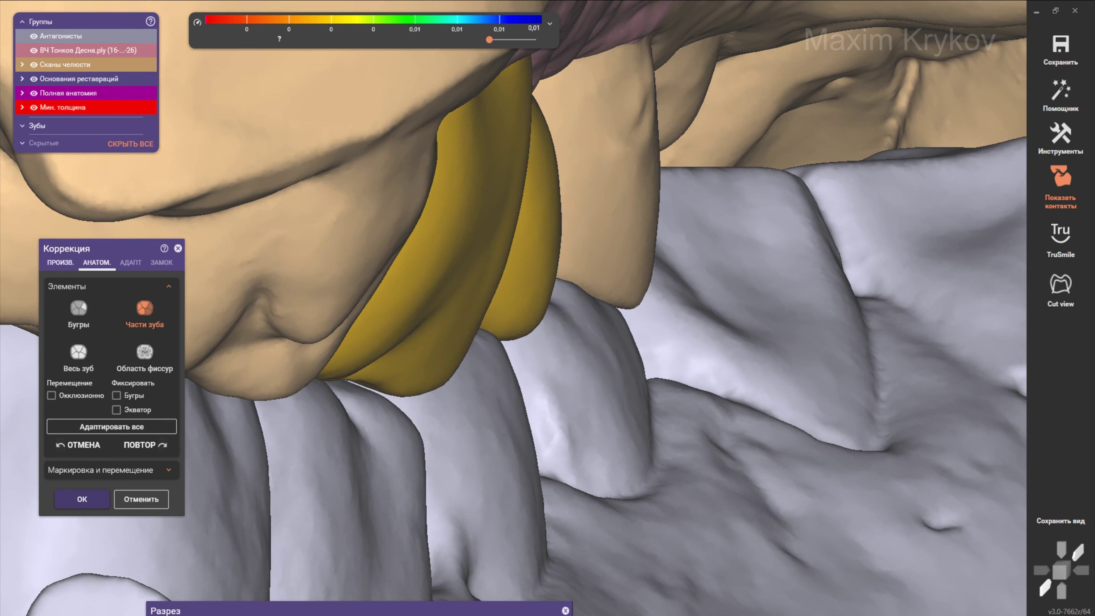
# - Return to ПРОИЗВ. add/remove and turn to a front view of the larger crown
pyautogui.click(61, 262)
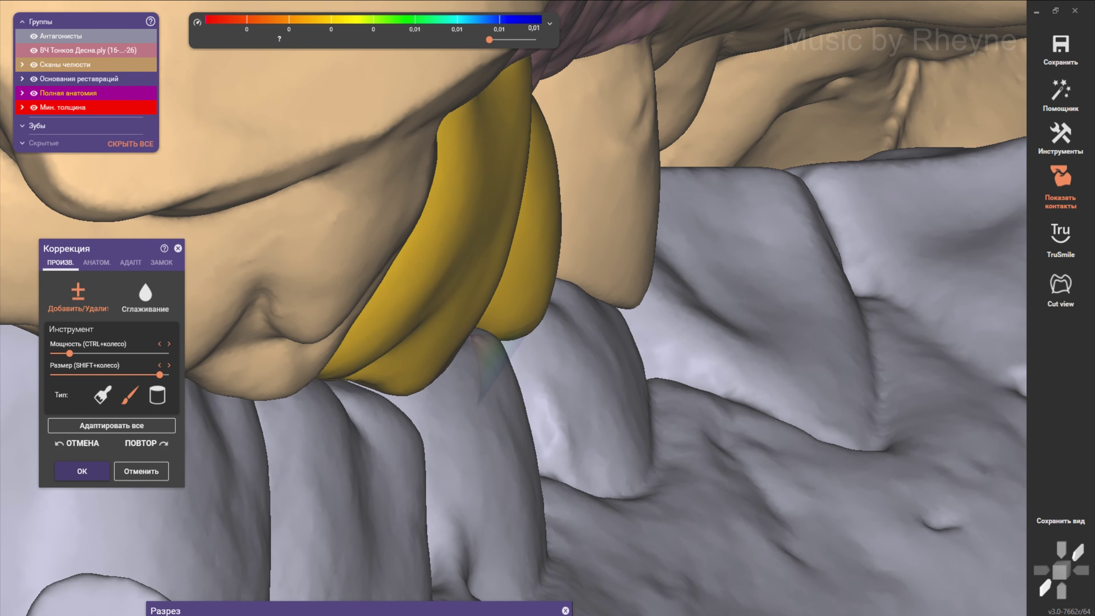
pyautogui.moveTo(539, 302); pyautogui.dragTo(496, 311, button='right')
pyautogui.keyDown('shift'); pyautogui.scroll(-3, 496, 311); pyautogui.keyUp('shift')
# - Shrink the add/remove brush to a small size and orbit to an occlusal view of both crowns
pyautogui.scroll(3, 547, 310)
pyautogui.scroll(2, 543, 333)
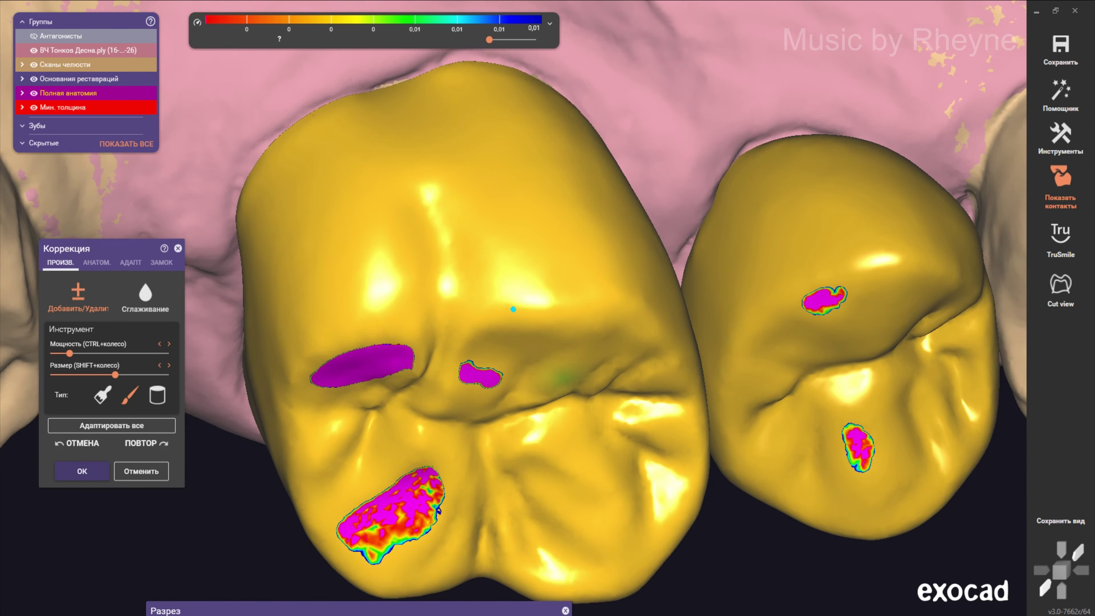
pyautogui.keyDown('shift'); pyautogui.scroll(4, 495, 310); pyautogui.keyUp('shift')
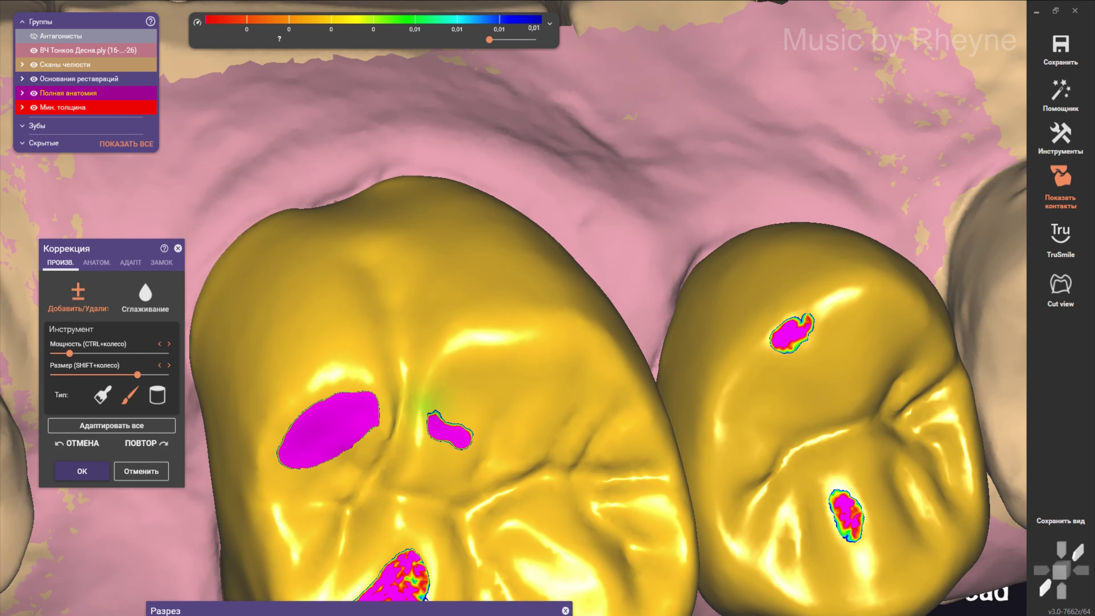
pyautogui.scroll(1, 506, 343)
pyautogui.scroll(2, 474, 328)
pyautogui.scroll(2, 388, 302)
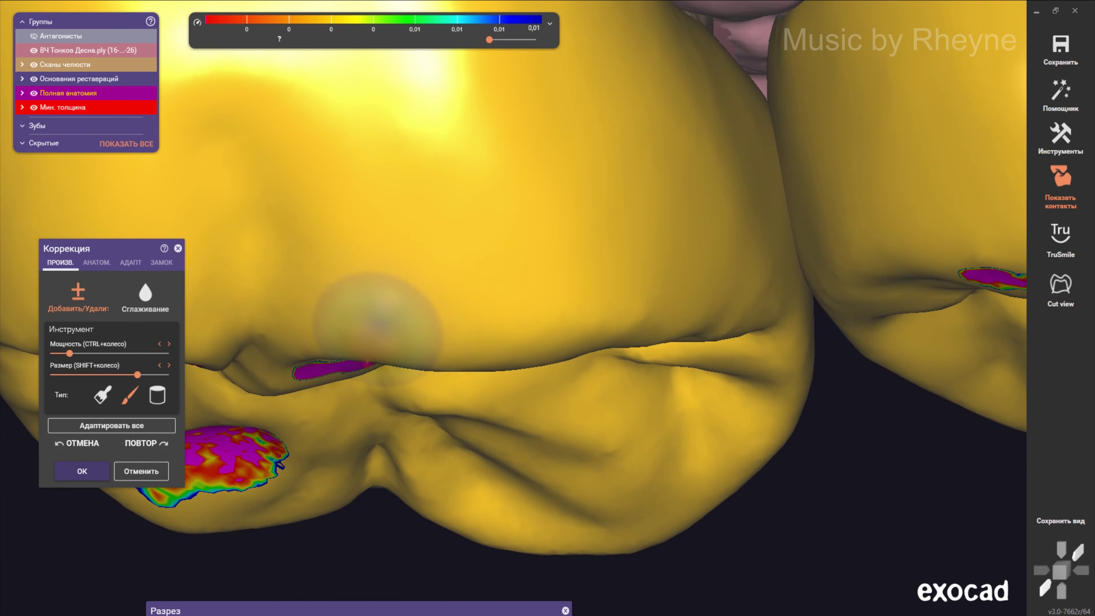
pyautogui.scroll(-2, 373, 307)
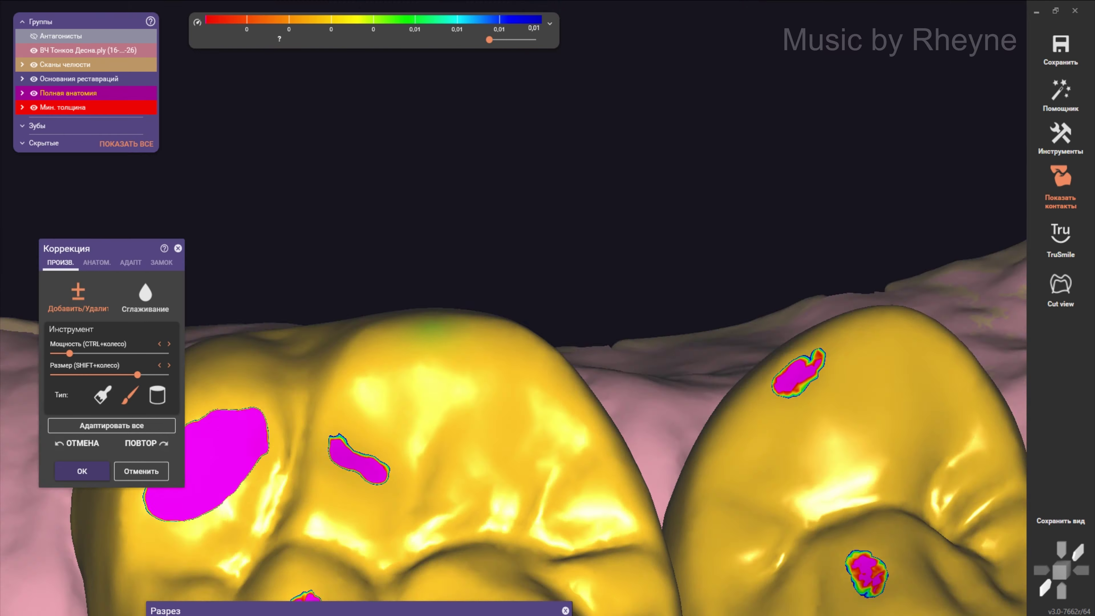
pyautogui.scroll(3, 388, 280)
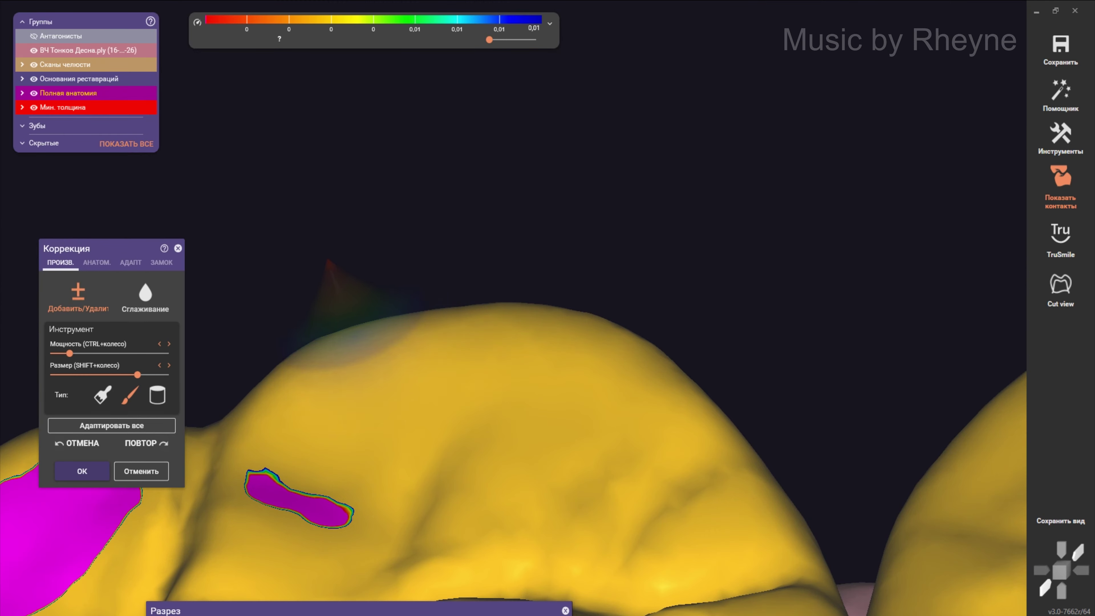
pyautogui.scroll(-1, 517, 388)
pyautogui.scroll(-3, 518, 388)
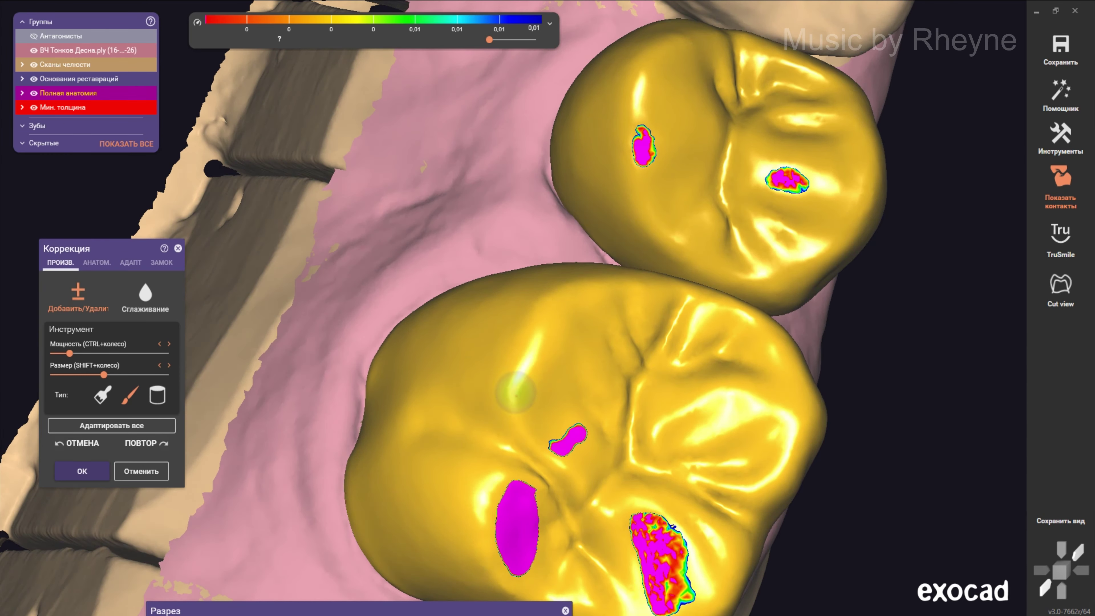
pyautogui.scroll(3, 530, 438)
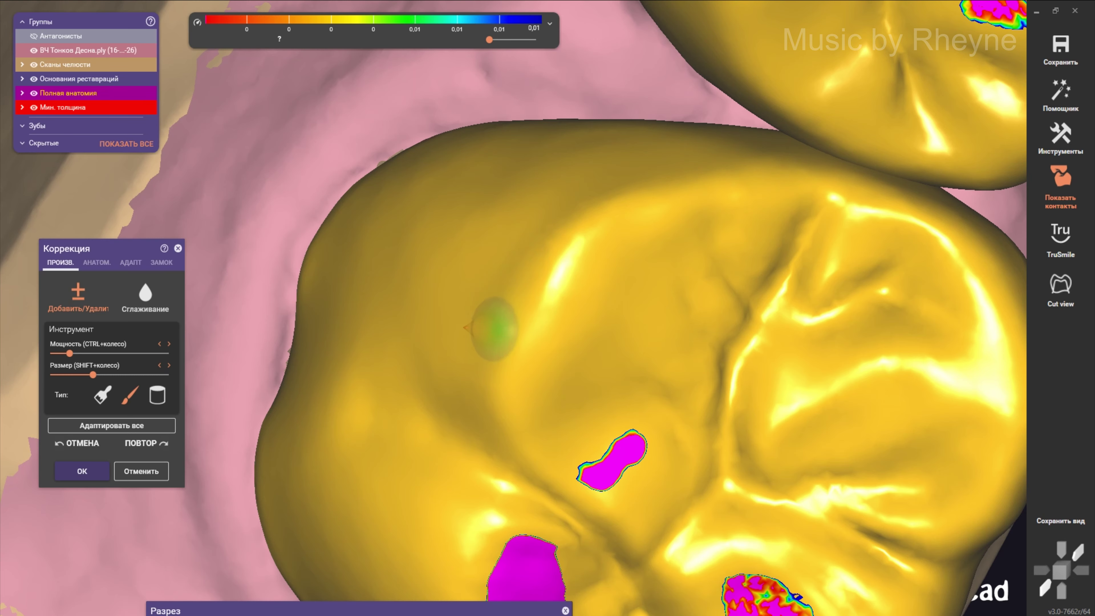
pyautogui.scroll(-5, 444, 412)
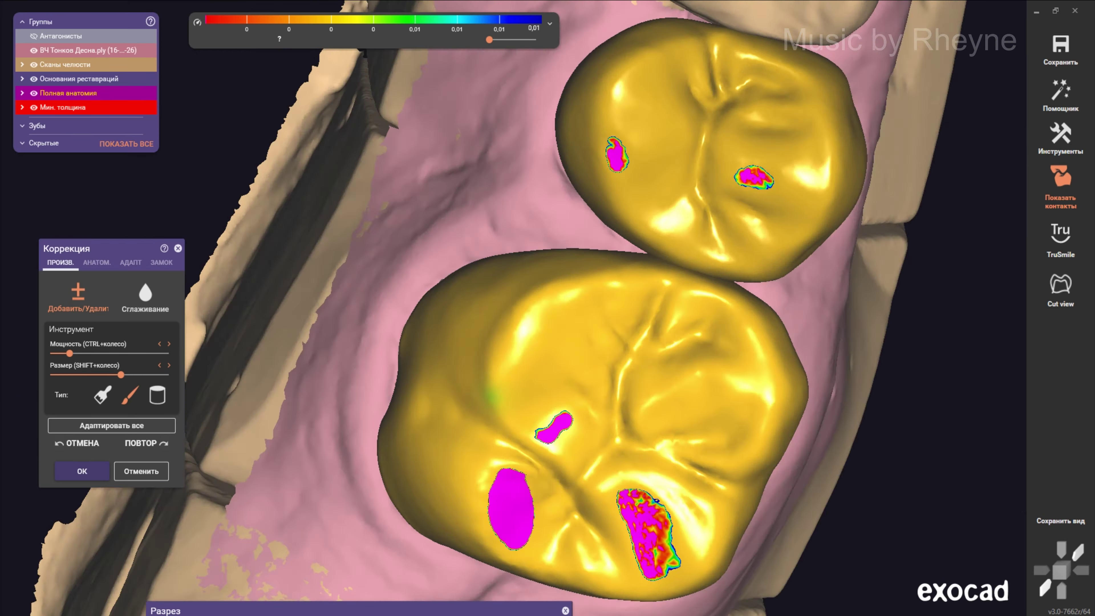
pyautogui.moveTo(444, 412); pyautogui.dragTo(501, 380, button='right')
pyautogui.scroll(5, 502, 330)
pyautogui.keyDown('shift'); pyautogui.scroll(2, 502, 330); pyautogui.keyUp('shift')
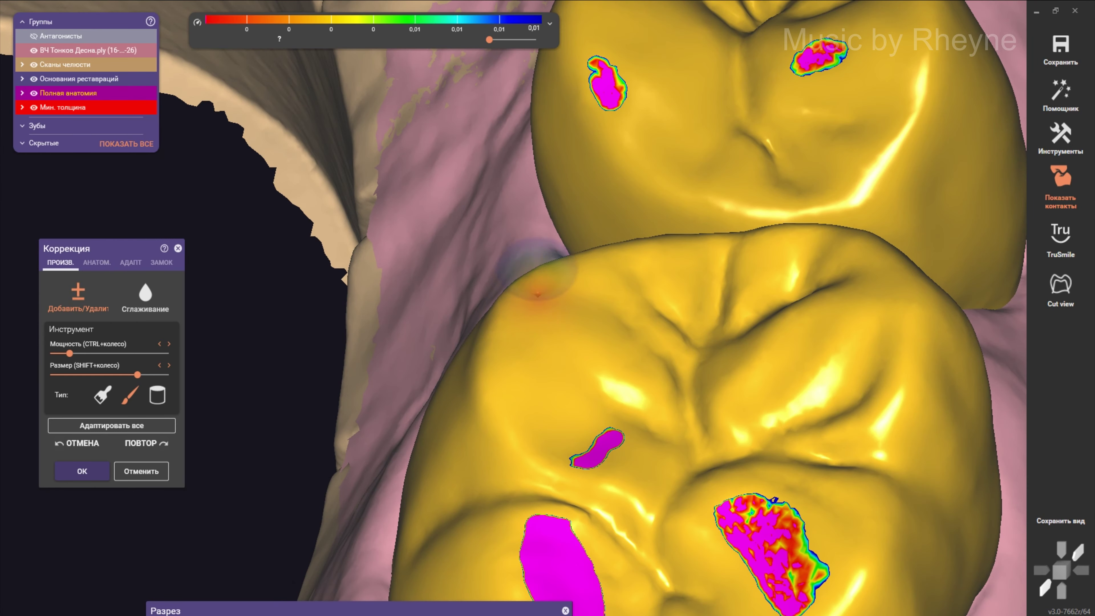
# - Show the opposing teeth with the A key and add material to the crown's cusp tip
pyautogui.press('a')
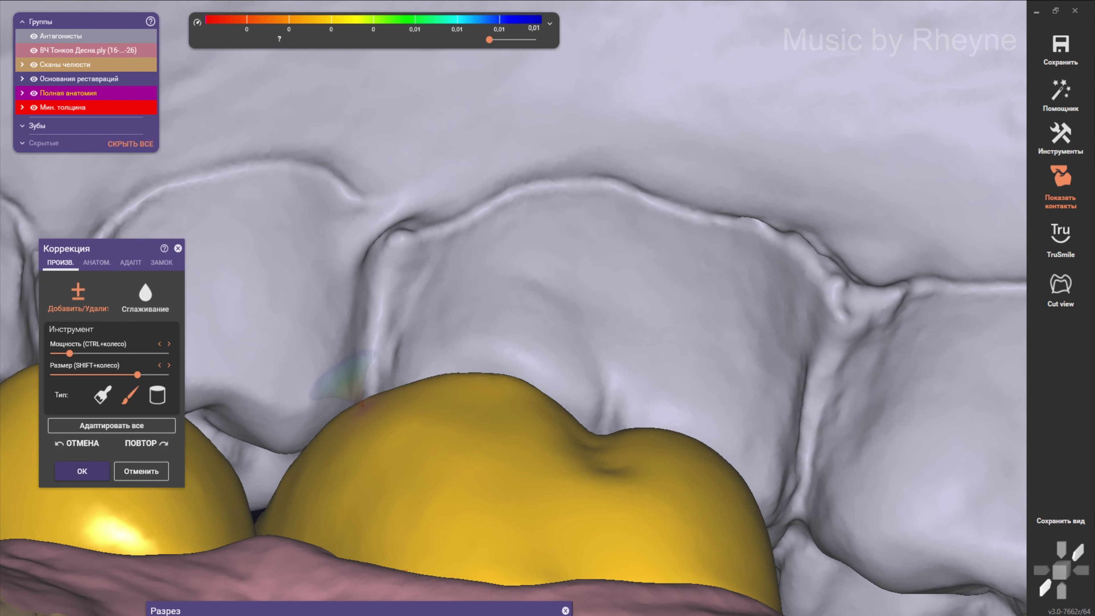
pyautogui.keyDown('shift'); pyautogui.scroll(3, 512, 357); pyautogui.keyUp('shift')
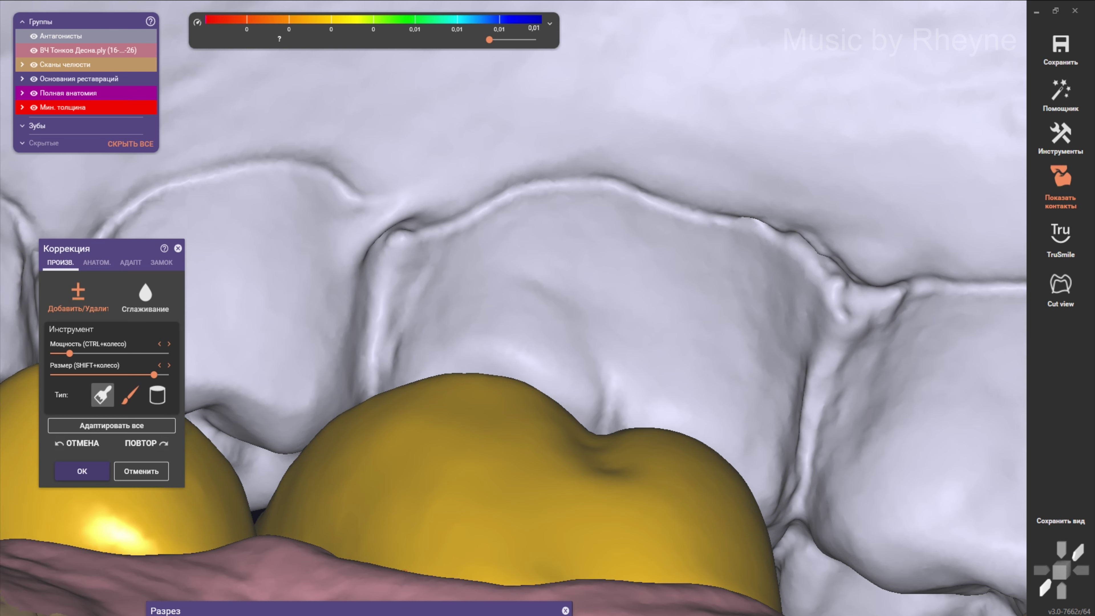
pyautogui.keyDown('shift'); pyautogui.scroll(-5, 403, 403); pyautogui.keyUp('shift')
pyautogui.keyDown('shift'); pyautogui.scroll(-5, 457, 414); pyautogui.keyUp('shift')
pyautogui.keyDown('ctrl'); pyautogui.scroll(4, 489, 340); pyautogui.keyUp('ctrl')
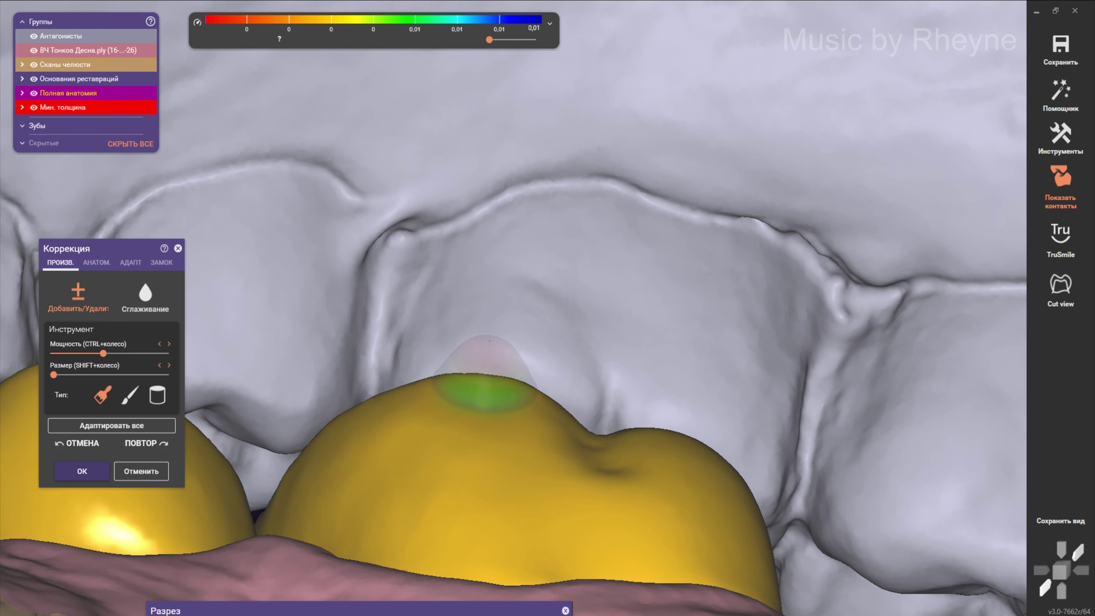
pyautogui.click(483, 393)
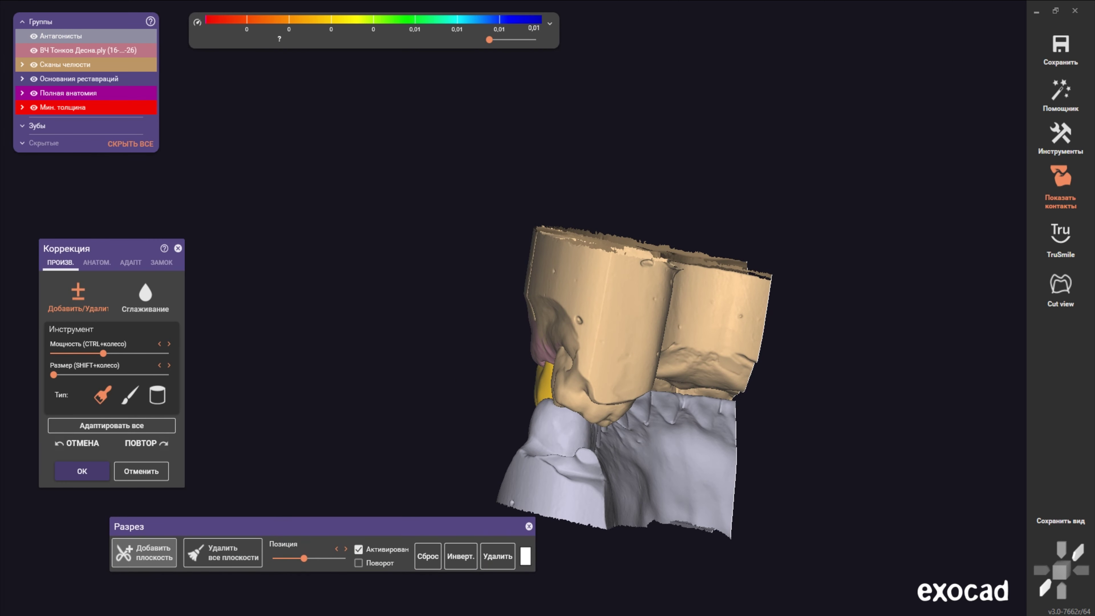
# - Add a second section plane and move its Позиция slider through the model
pyautogui.click(144, 552)
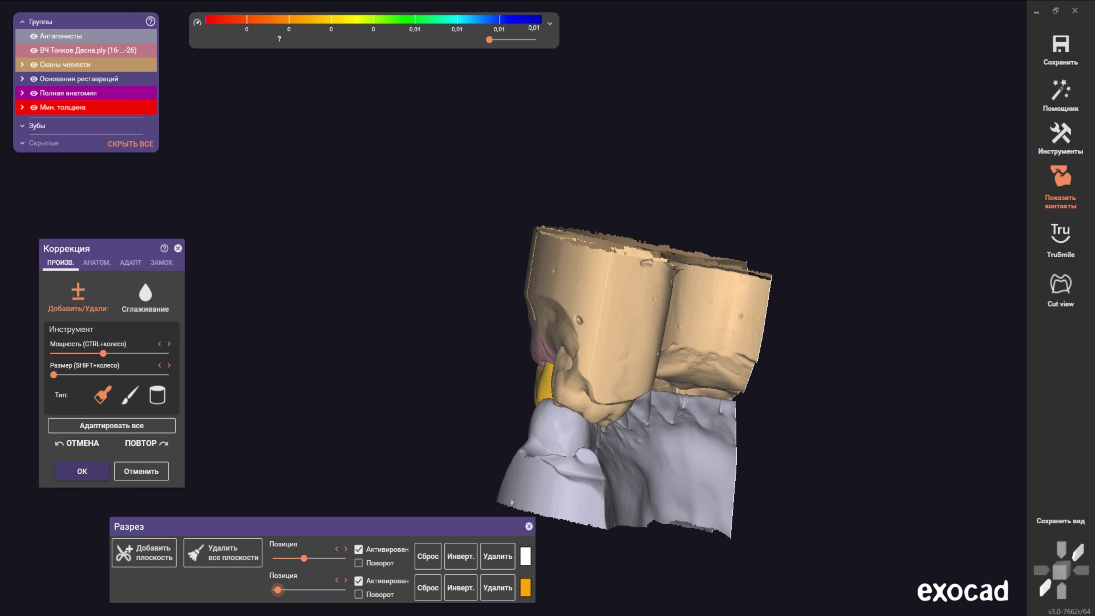
pyautogui.moveTo(280, 589); pyautogui.dragTo(295, 590)
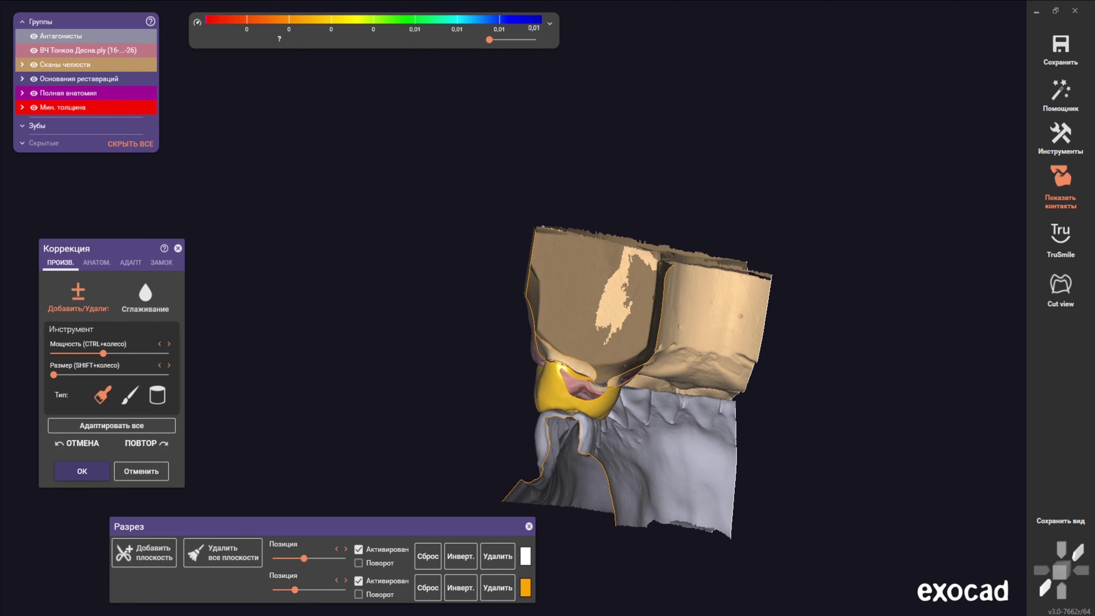
pyautogui.scroll(2, 584, 414)
pyautogui.scroll(3, 584, 414)
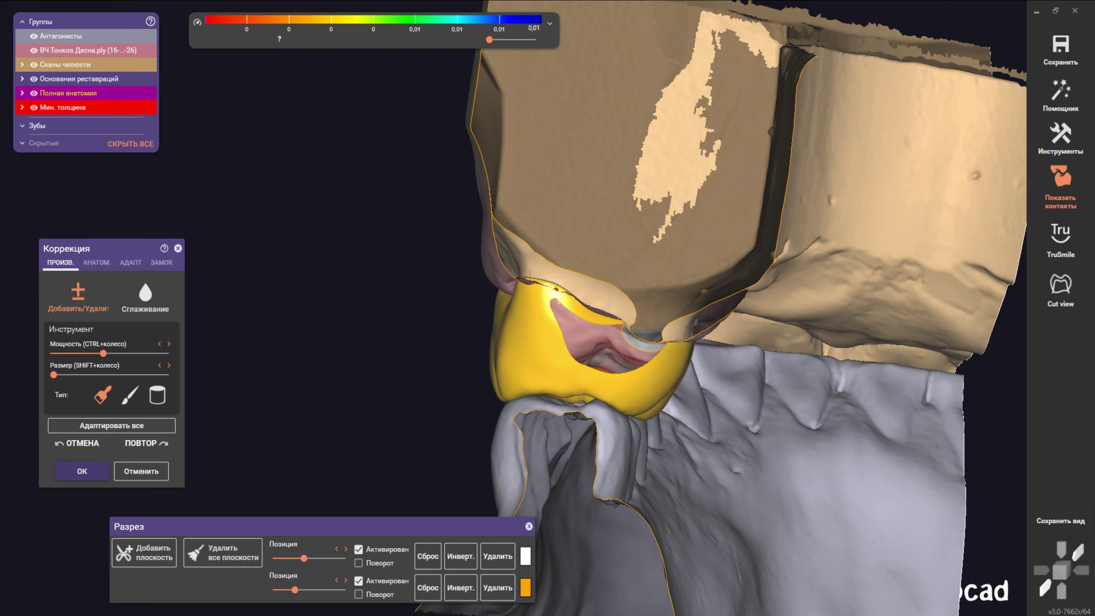
pyautogui.scroll(3, 585, 414)
pyautogui.scroll(2, 585, 414)
# - Rotate and zoom the view to inspect the yellow crown closely
pyautogui.moveTo(584, 414); pyautogui.dragTo(598, 391, button='right')
pyautogui.scroll(3, 599, 391)
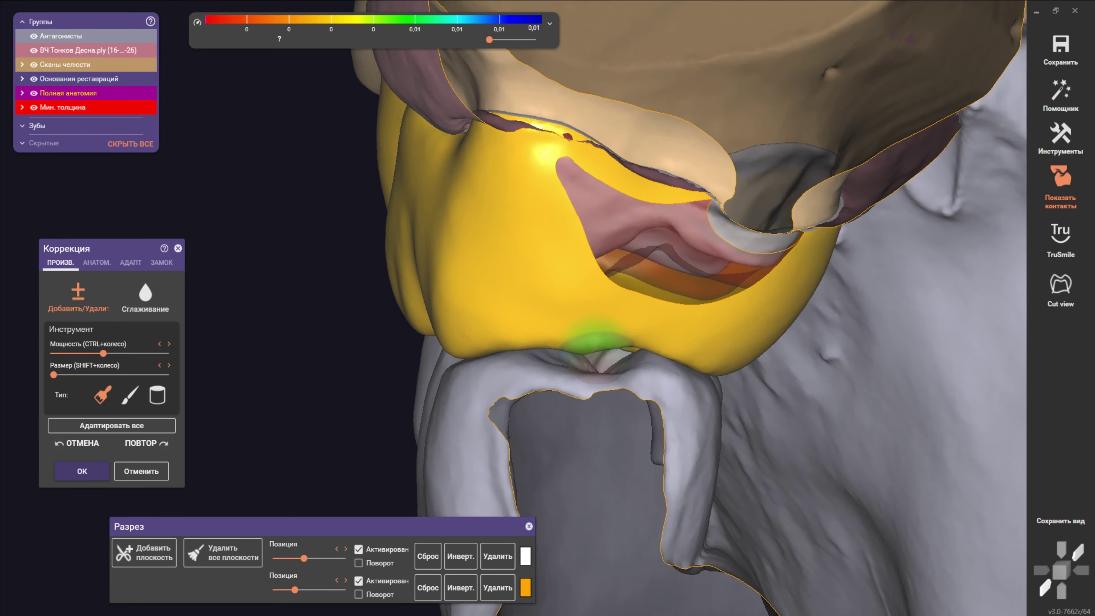
pyautogui.scroll(2, 598, 391)
pyautogui.scroll(2, 606, 330)
pyautogui.moveTo(606, 329); pyautogui.dragTo(593, 325, button='right')
pyautogui.scroll(2, 594, 325)
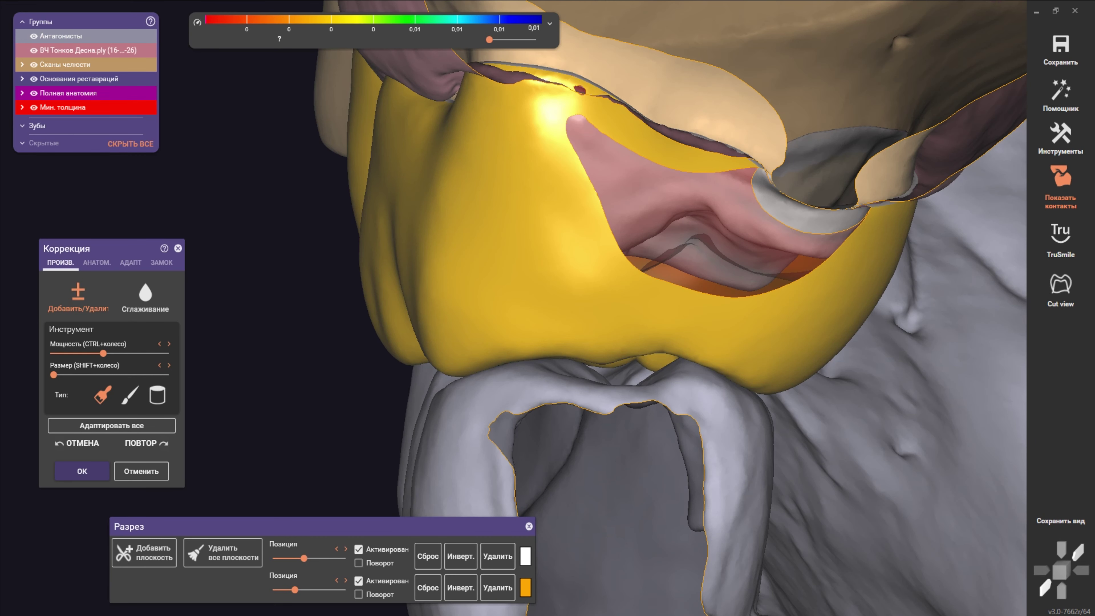
pyautogui.keyDown('shift'); pyautogui.scroll(2, 604, 345); pyautogui.keyUp('shift')
pyautogui.scroll(2, 599, 349)
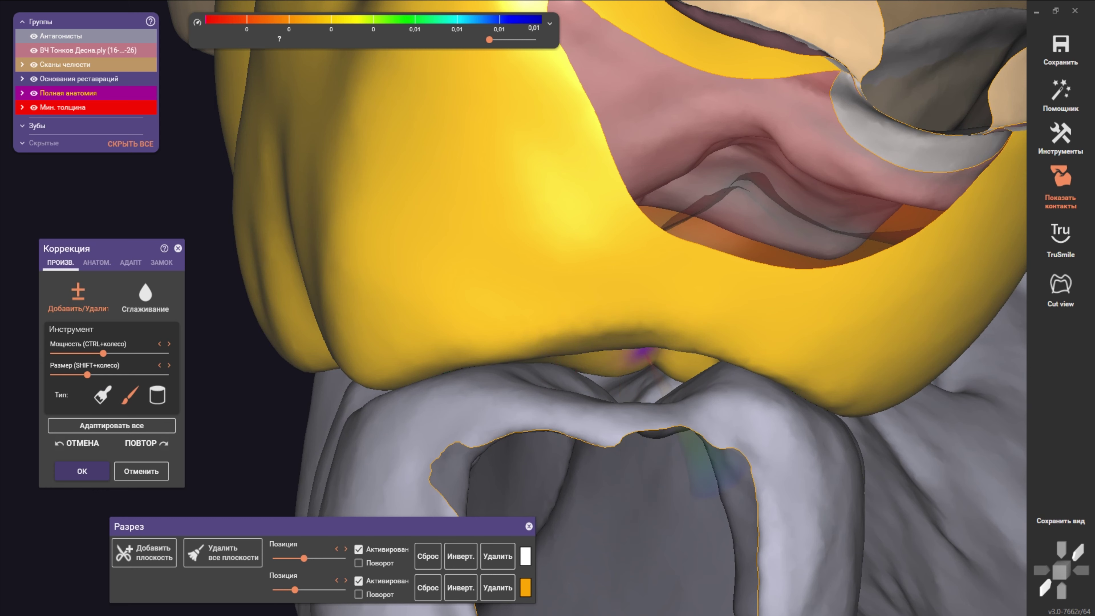
pyautogui.scroll(-3, 772, 370)
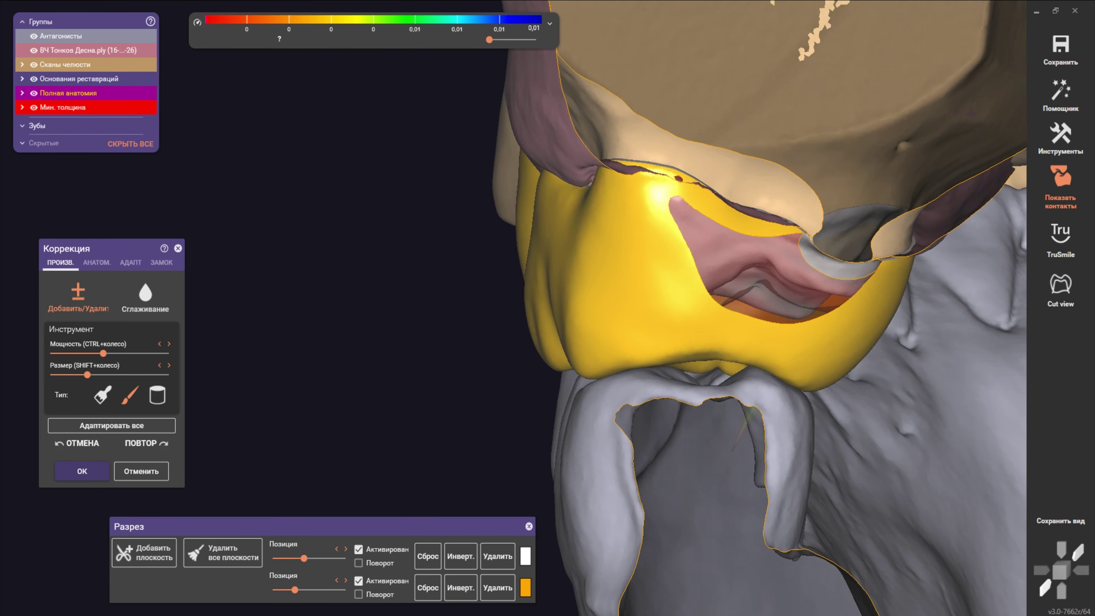
pyautogui.scroll(-2, 771, 370)
pyautogui.scroll(2, 670, 376)
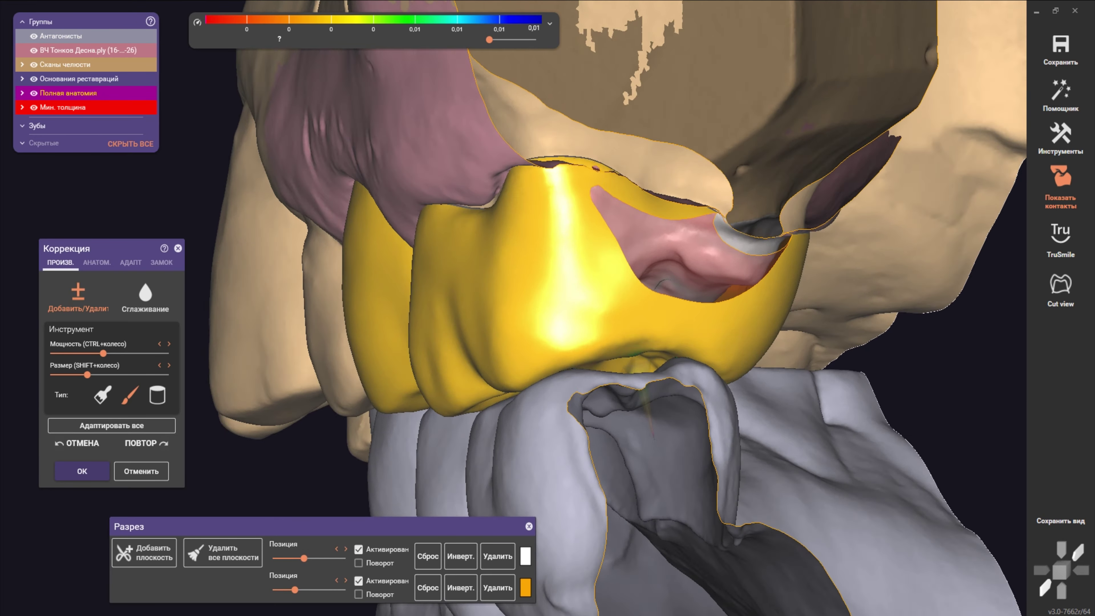
pyautogui.scroll(2, 669, 357)
pyautogui.scroll(2, 667, 338)
# - Hide the opposing teeth with key 8, then view the crown from top and oblique angles
pyautogui.press('8')
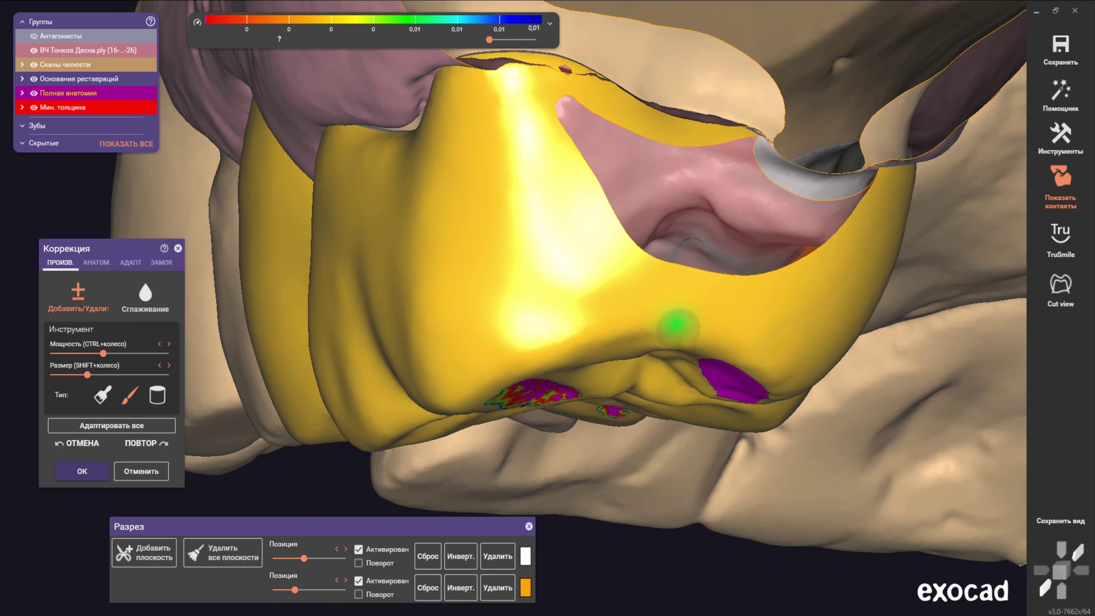
pyautogui.scroll(2, 526, 329)
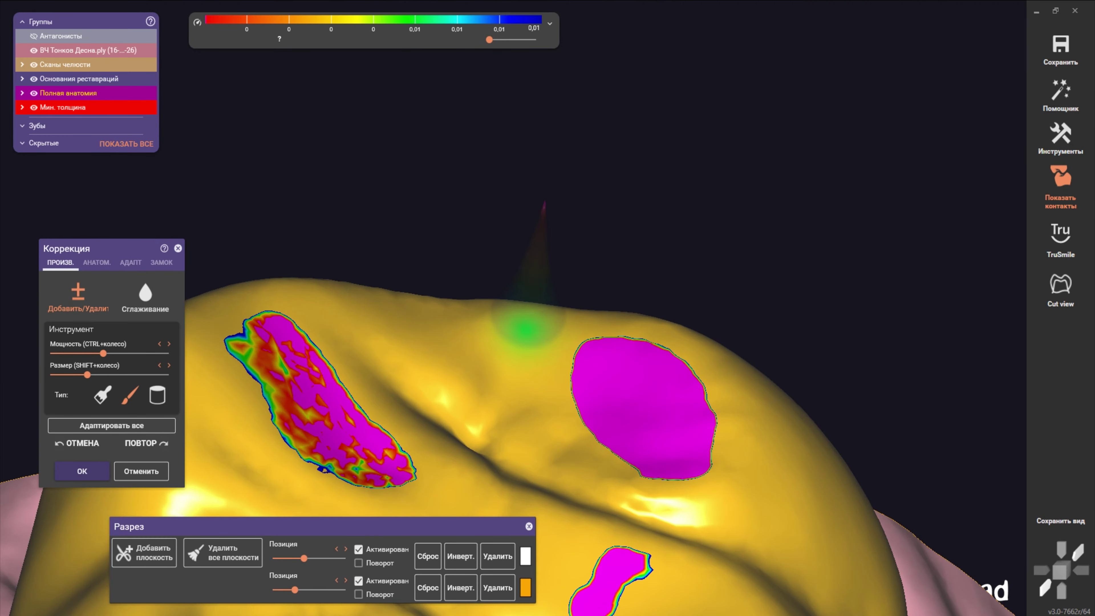
pyautogui.keyDown('shift'); pyautogui.scroll(5, 527, 324); pyautogui.keyUp('shift')
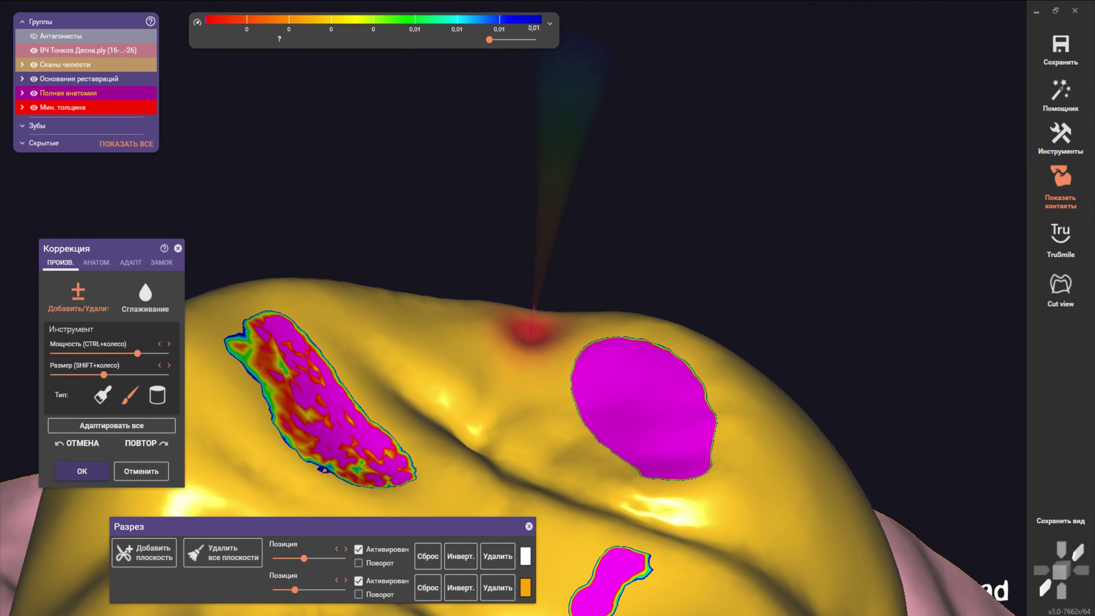
pyautogui.press('2')
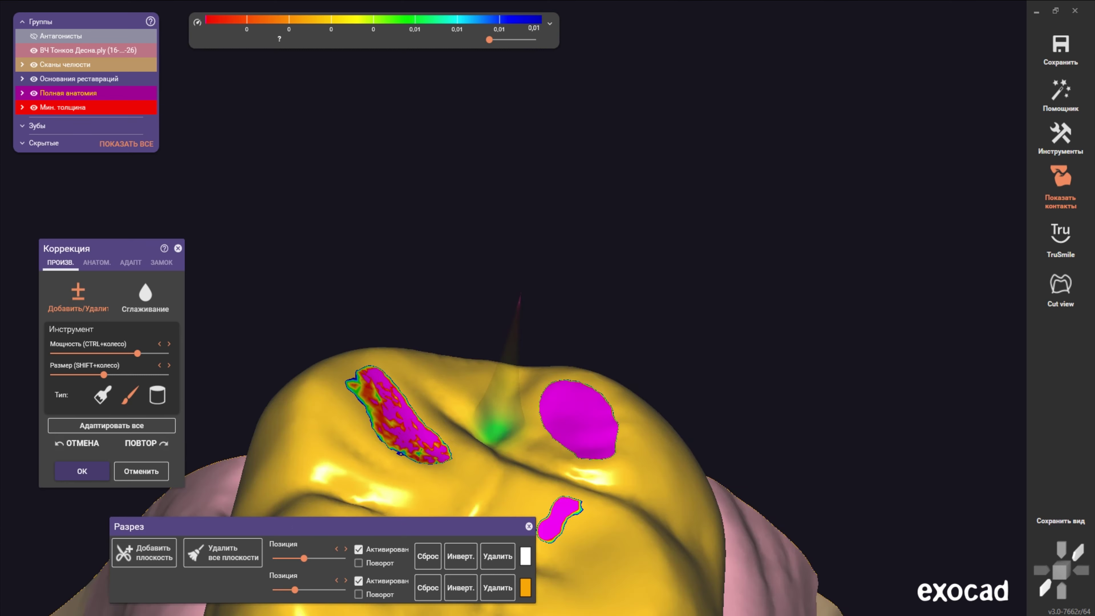
pyautogui.keyDown('shift'); pyautogui.scroll(-4, 511, 425); pyautogui.keyUp('shift')
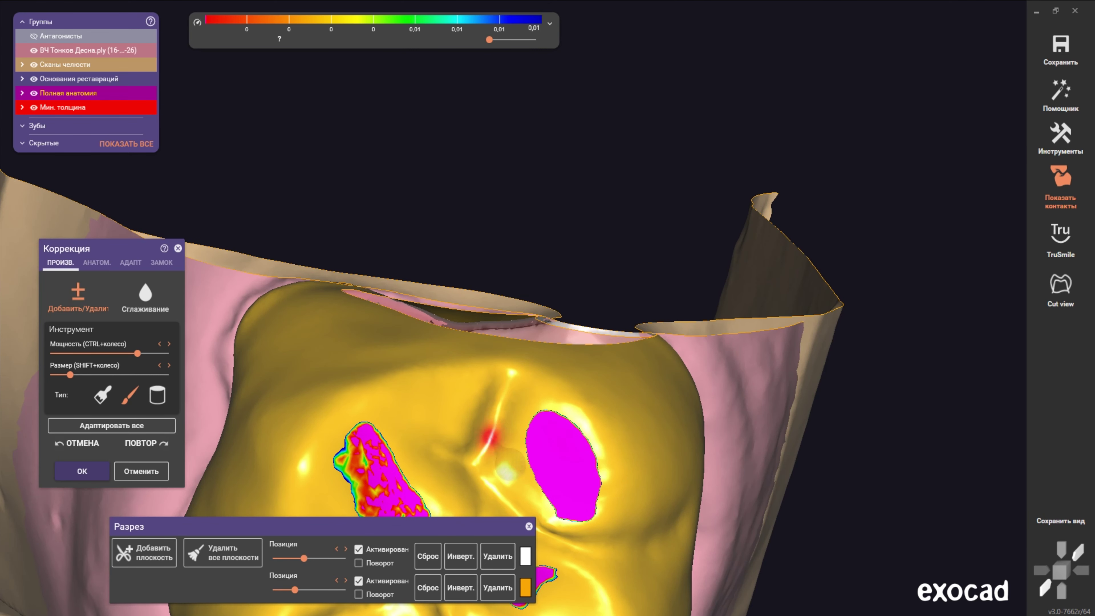
pyautogui.keyDown('shift'); pyautogui.scroll(-1, 498, 487); pyautogui.keyUp('shift')
pyautogui.press('5')
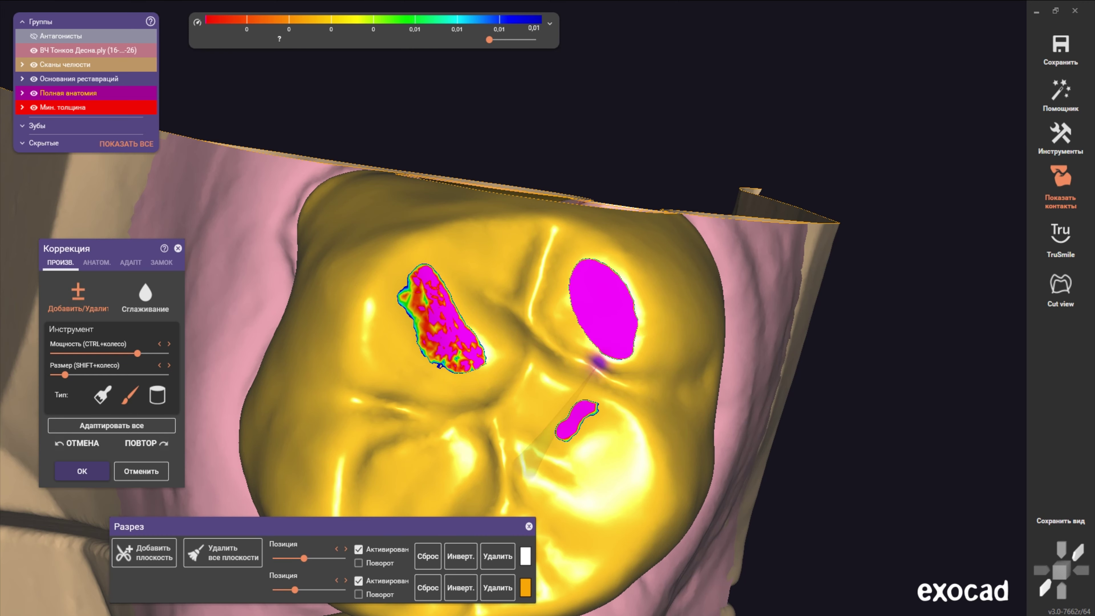
pyautogui.keyDown('shift'); pyautogui.scroll(3, 431, 345); pyautogui.keyUp('shift')
pyautogui.moveTo(431, 345)
pyautogui.mouseDown(button='right')
pyautogui.moveTo(431, 259)
pyautogui.moveTo(495, 257)
pyautogui.mouseUp(button='right')
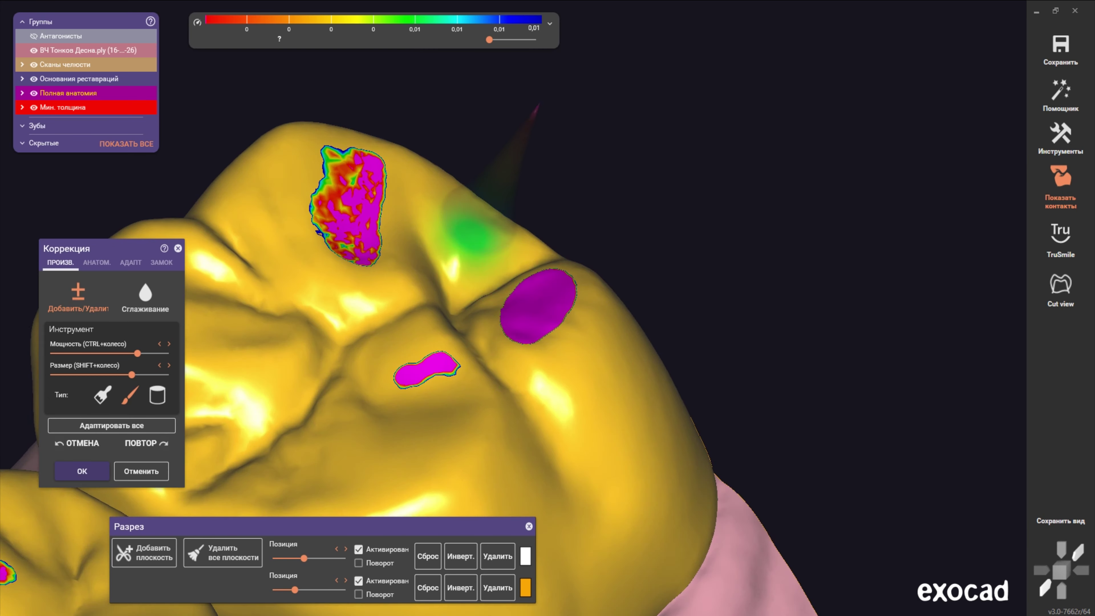
pyautogui.keyDown('shift'); pyautogui.scroll(-1, 496, 257); pyautogui.keyUp('shift')
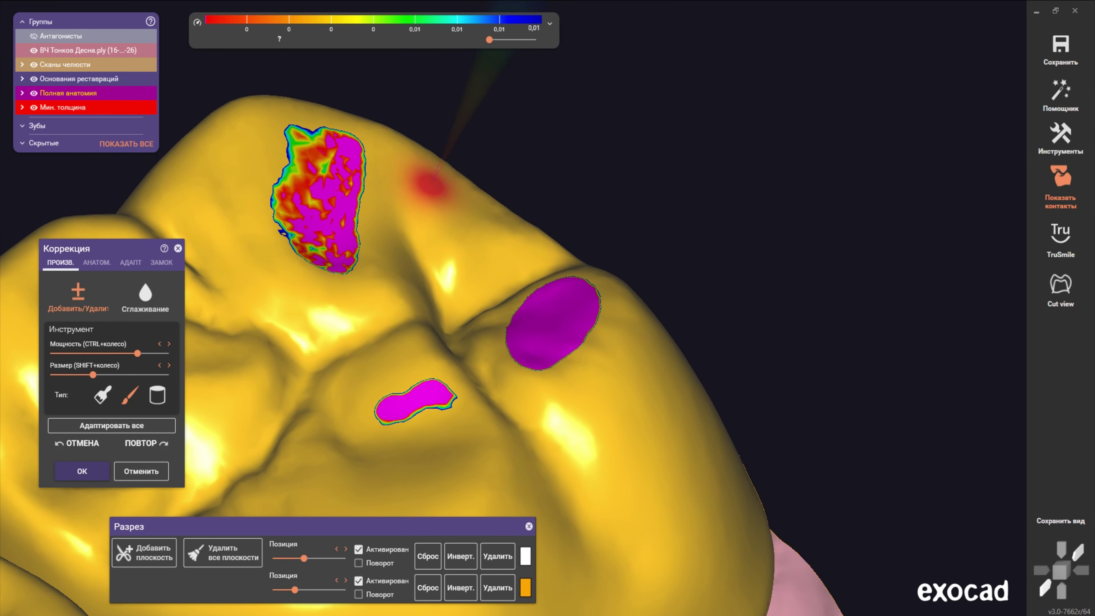
pyautogui.keyDown('shift'); pyautogui.scroll(-3, 439, 235); pyautogui.keyUp('shift')
# - Sculpt the crown's fissure ridge with the add/remove brush and view it on the gum
pyautogui.moveTo(439, 235); pyautogui.dragTo(447, 239)
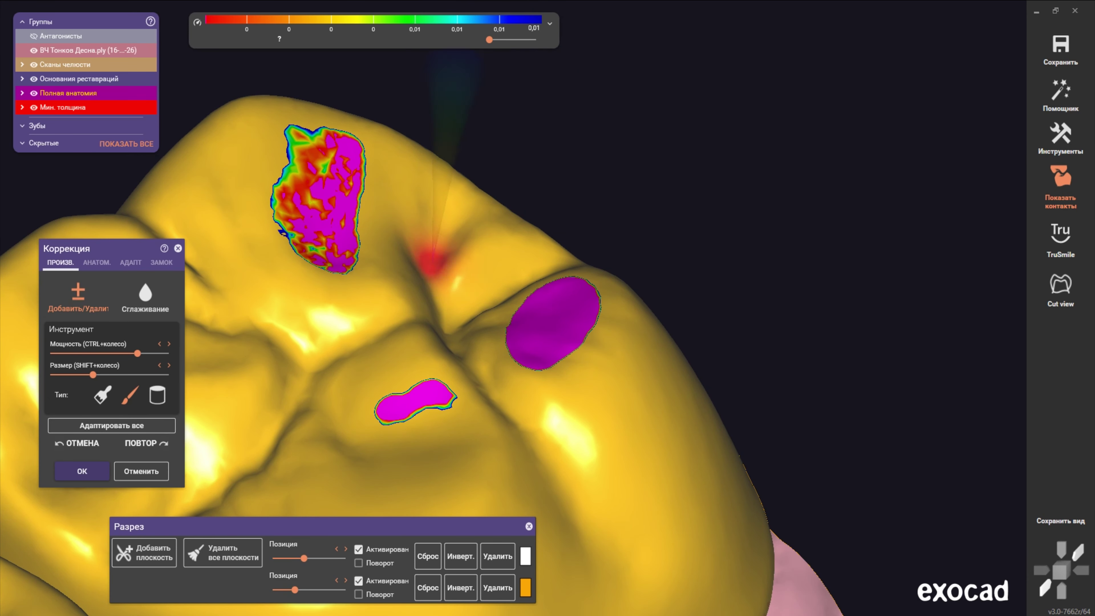
pyautogui.moveTo(447, 239); pyautogui.dragTo(401, 276, button='right')
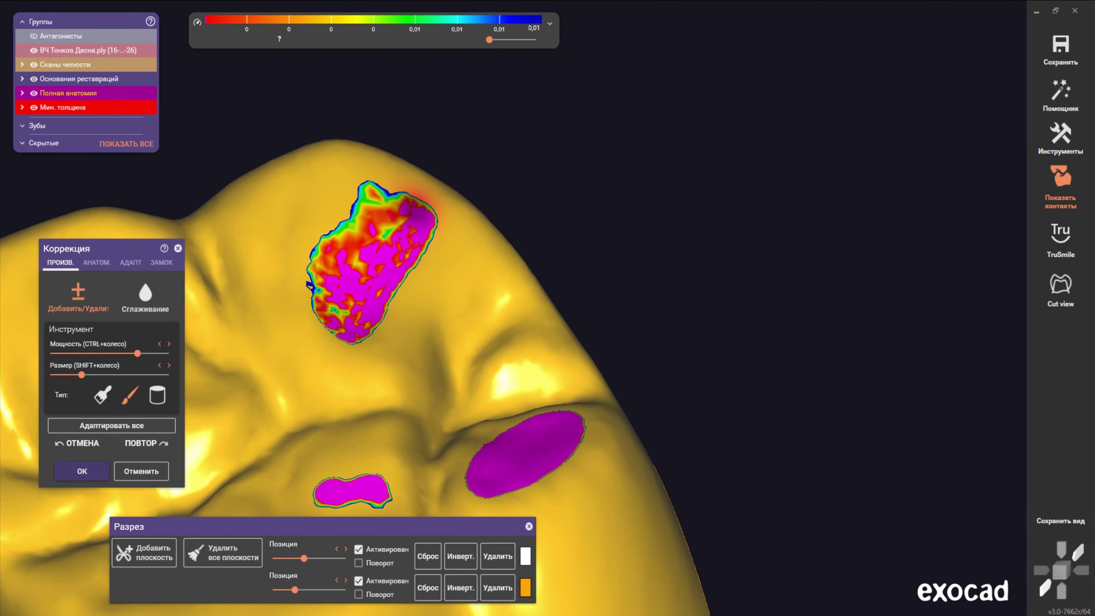
pyautogui.scroll(-2, 431, 323)
pyautogui.scroll(-2, 431, 324)
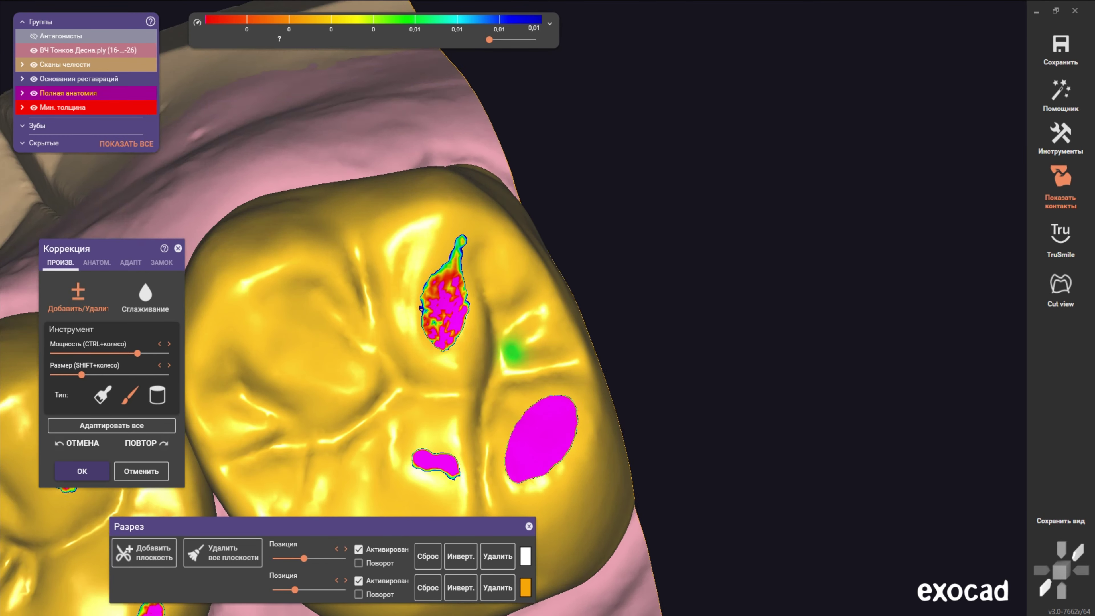
pyautogui.scroll(-2, 431, 323)
pyautogui.scroll(-2, 431, 323)
# - Review the crown from several angles and shift the section plane to reveal more gum
pyautogui.moveTo(478, 345); pyautogui.dragTo(478, 269, button='right')
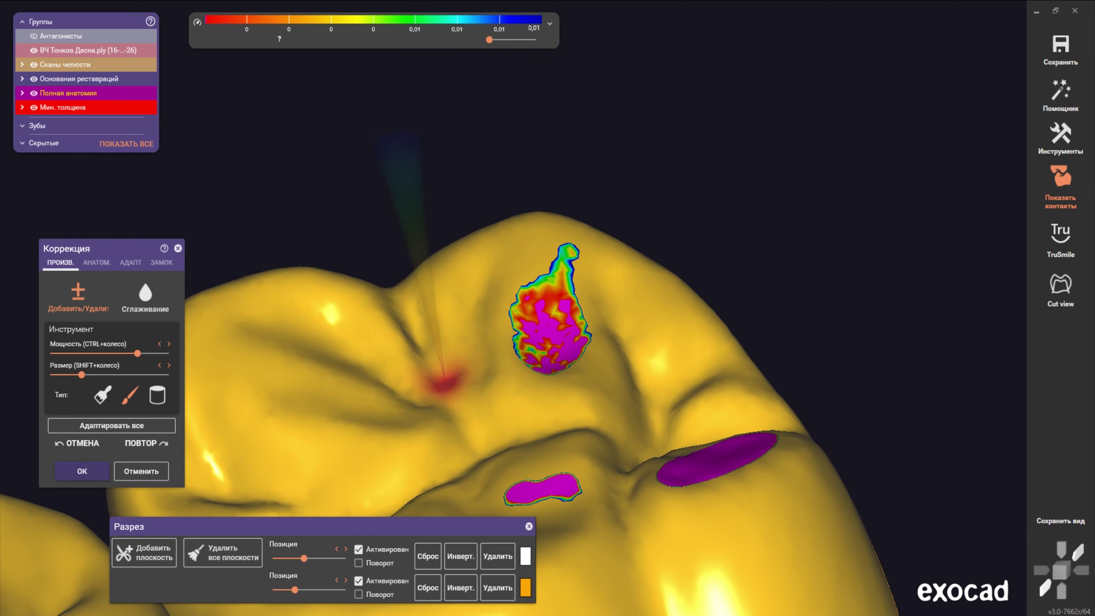
pyautogui.moveTo(474, 425); pyautogui.dragTo(437, 353, button='right')
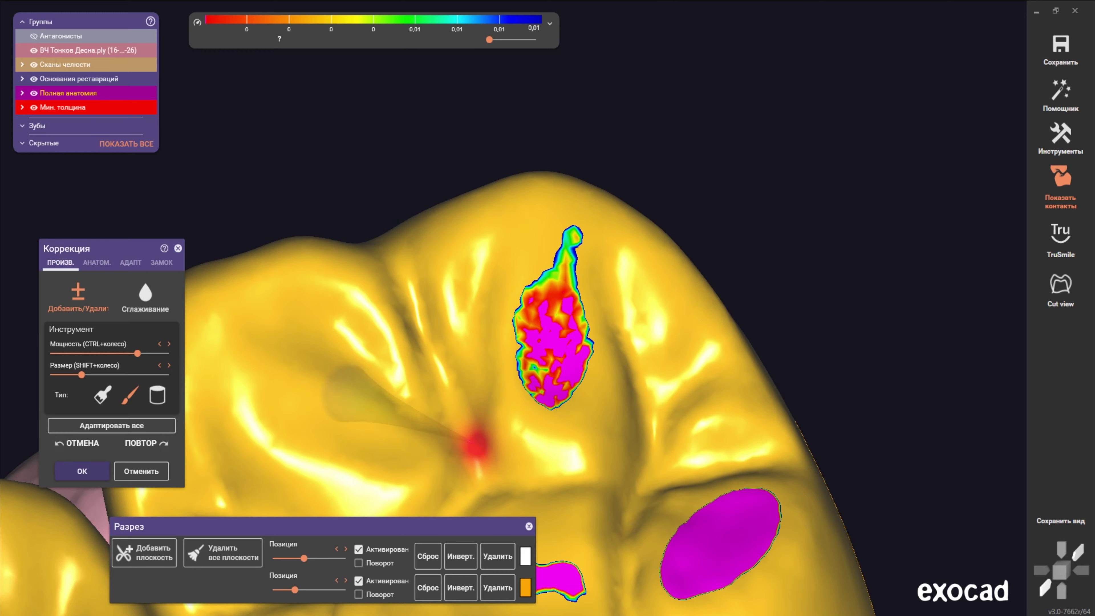
pyautogui.moveTo(481, 477)
pyautogui.mouseDown(button='right')
pyautogui.moveTo(476, 457)
pyautogui.moveTo(505, 496)
pyautogui.moveTo(479, 300)
pyautogui.moveTo(482, 428)
pyautogui.moveTo(448, 427)
pyautogui.mouseUp(button='right')
pyautogui.keyDown('shift'); pyautogui.scroll(4, 449, 427); pyautogui.keyUp('shift')
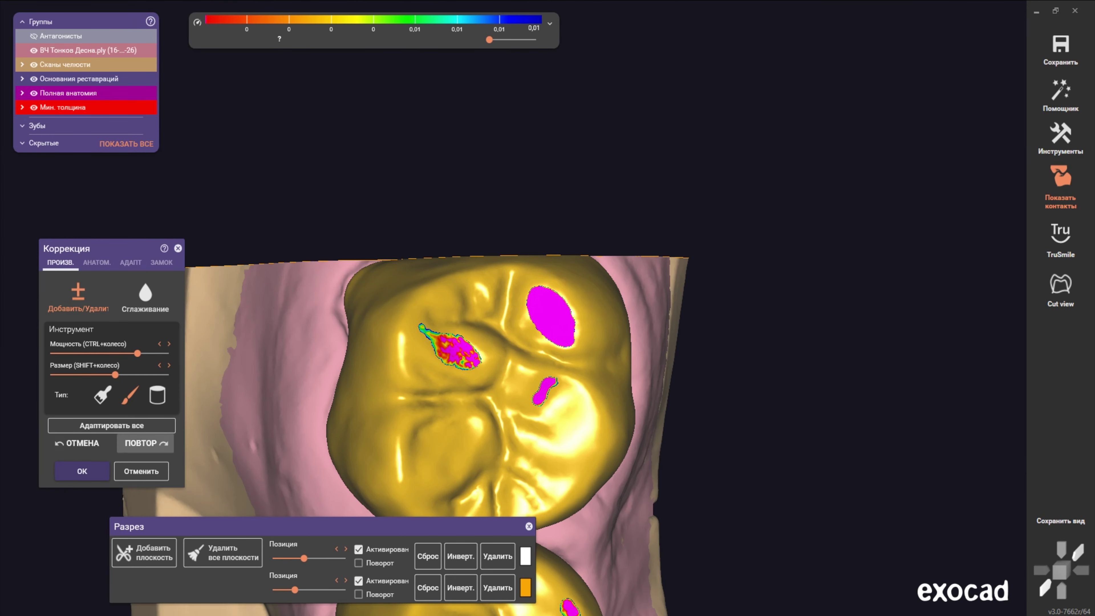
pyautogui.moveTo(295, 590); pyautogui.dragTo(292, 589)
pyautogui.keyDown('shift'); pyautogui.scroll(3, 517, 323); pyautogui.keyUp('shift')
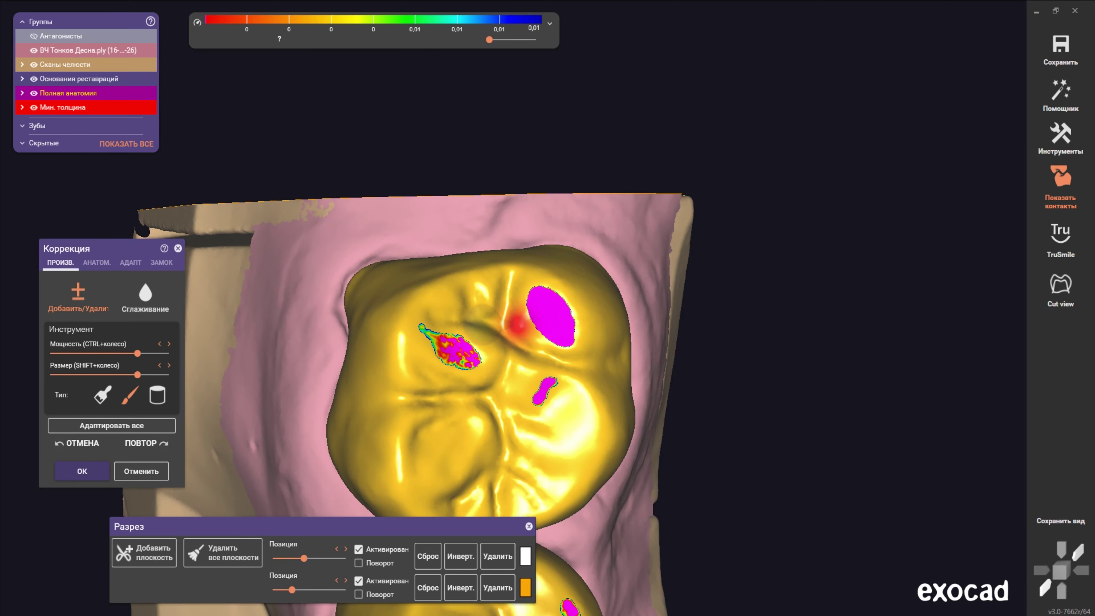
pyautogui.moveTo(506, 356); pyautogui.dragTo(474, 358, button='right')
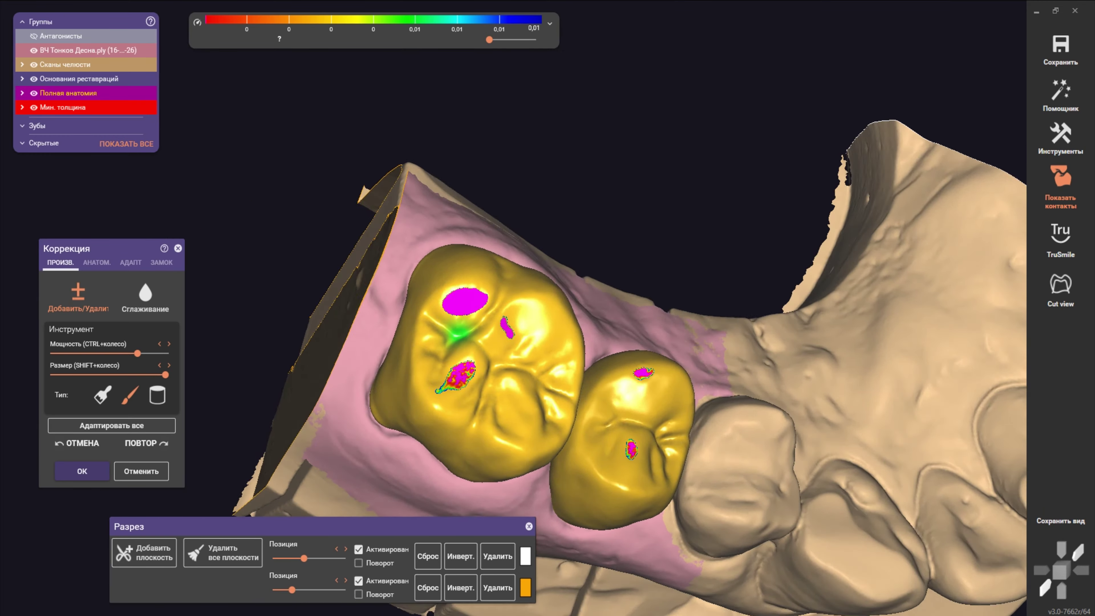
# - Stroke material along the larger crown's cusp to enlarge its contact area
pyautogui.scroll(2, 461, 276)
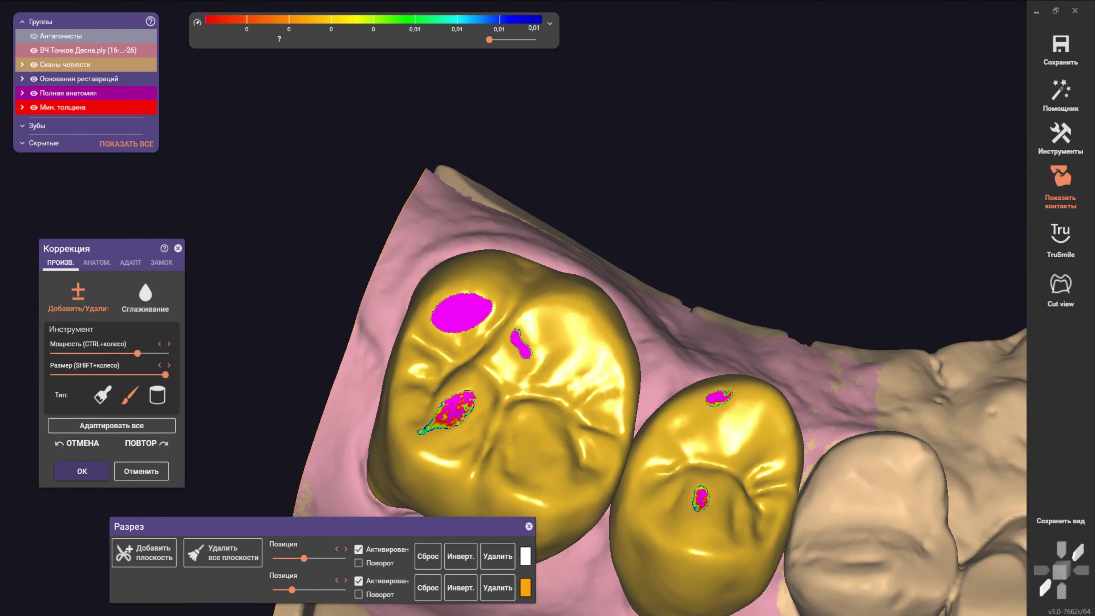
pyautogui.click(455, 285)
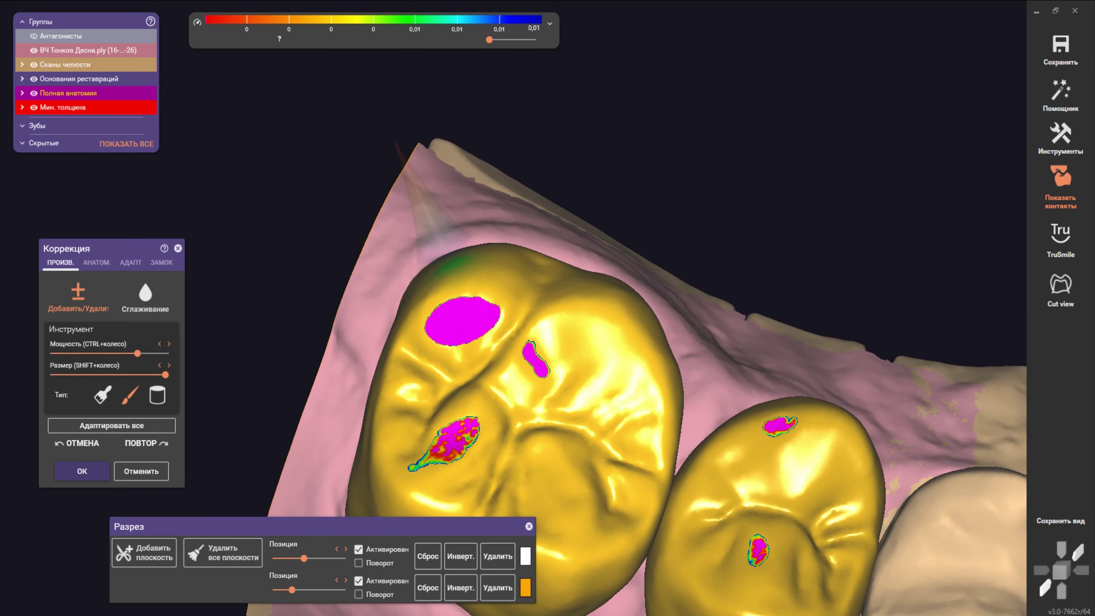
pyautogui.moveTo(457, 280); pyautogui.dragTo(556, 311, button='right')
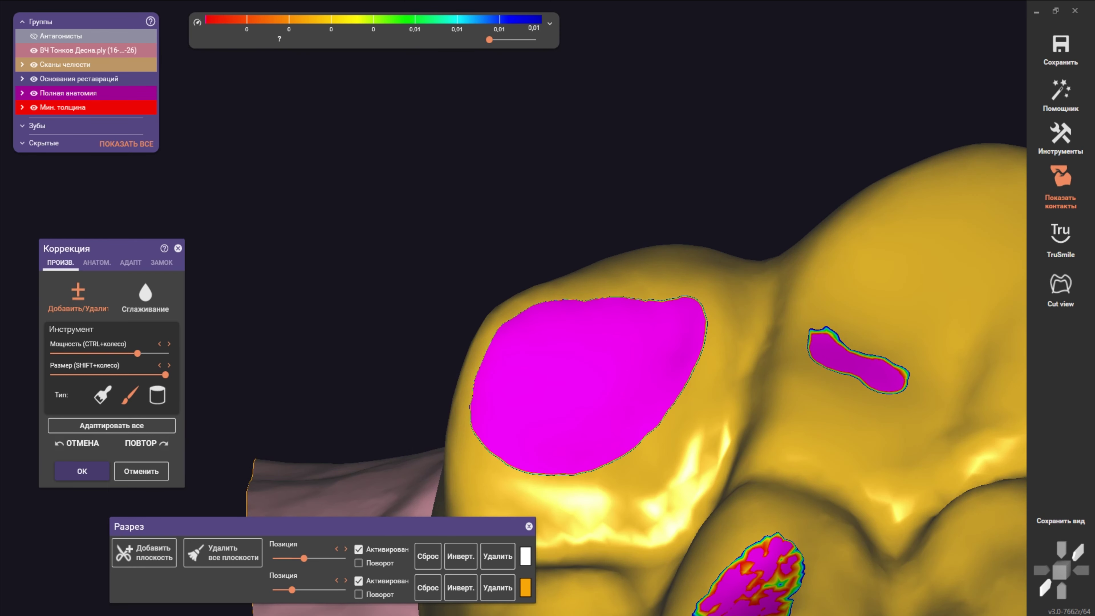
pyautogui.moveTo(466, 410); pyautogui.dragTo(604, 267)
pyautogui.scroll(-3, 595, 258)
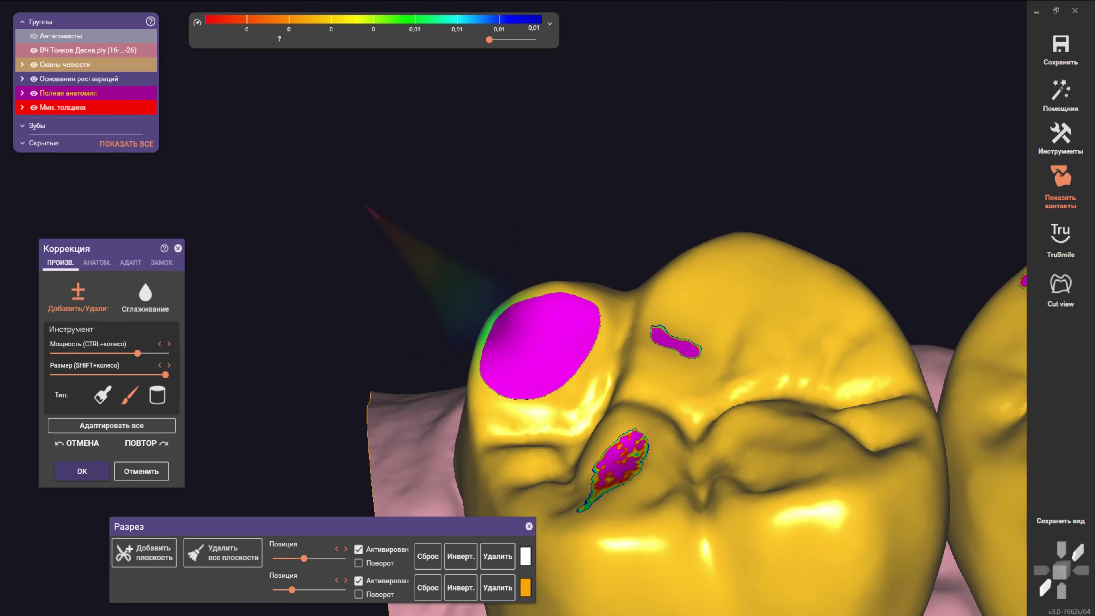
pyautogui.scroll(-2, 560, 267)
pyautogui.scroll(2, 515, 276)
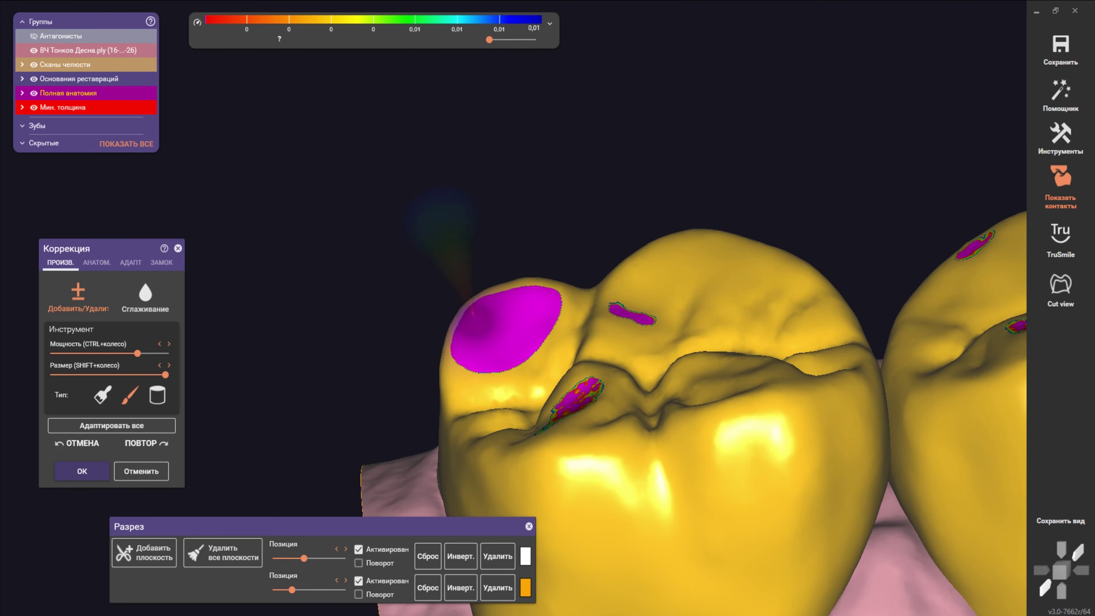
# - Rotate around the crown from both sides, then return to an occlusal view of the crowns
pyautogui.moveTo(390, 267)
pyautogui.mouseDown(button='right')
pyautogui.moveTo(614, 275)
pyautogui.moveTo(614, 302)
pyautogui.mouseUp(button='right')
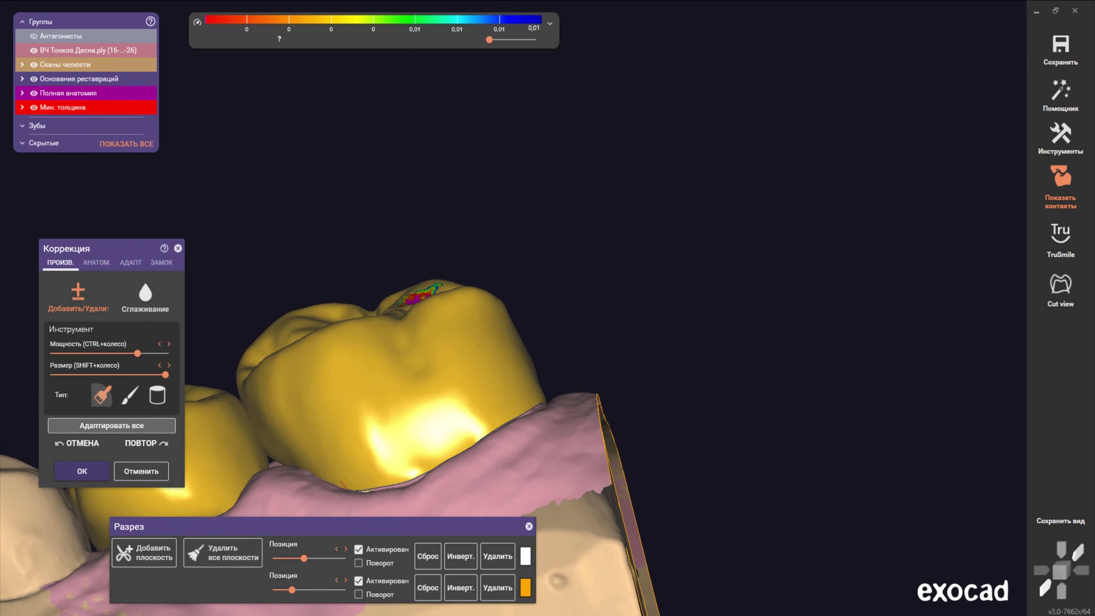
pyautogui.keyDown('shift'); pyautogui.scroll(-5, 459, 325); pyautogui.keyUp('shift')
pyautogui.moveTo(459, 325)
pyautogui.mouseDown(button='right')
pyautogui.moveTo(501, 262)
pyautogui.moveTo(488, 325)
pyautogui.mouseUp(button='right')
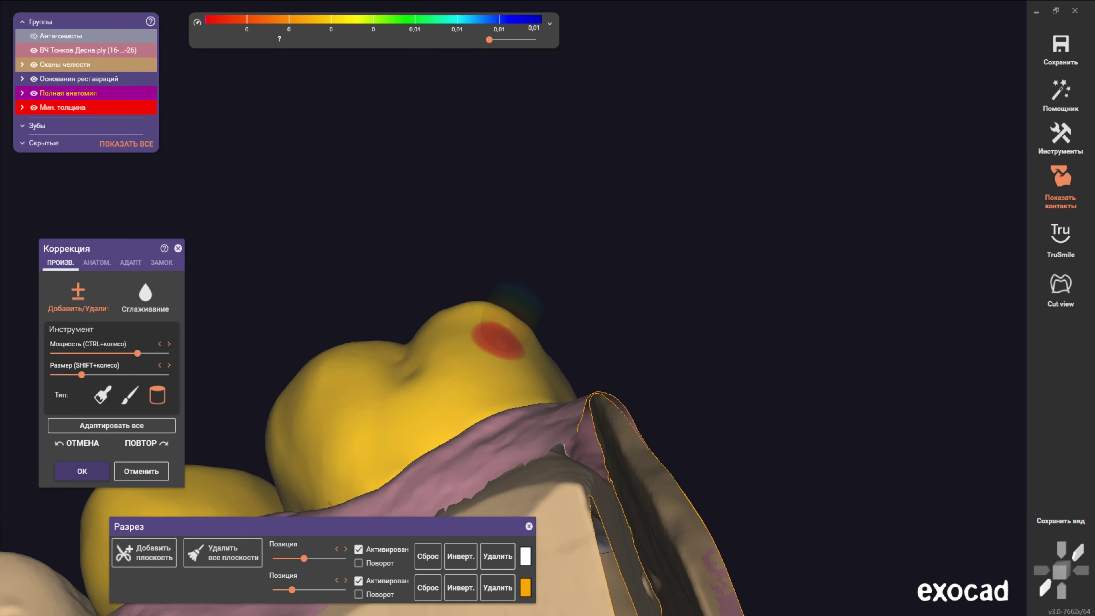
pyautogui.keyDown('shift'); pyautogui.scroll(-2, 500, 349); pyautogui.keyUp('shift')
pyautogui.scroll(3, 500, 349)
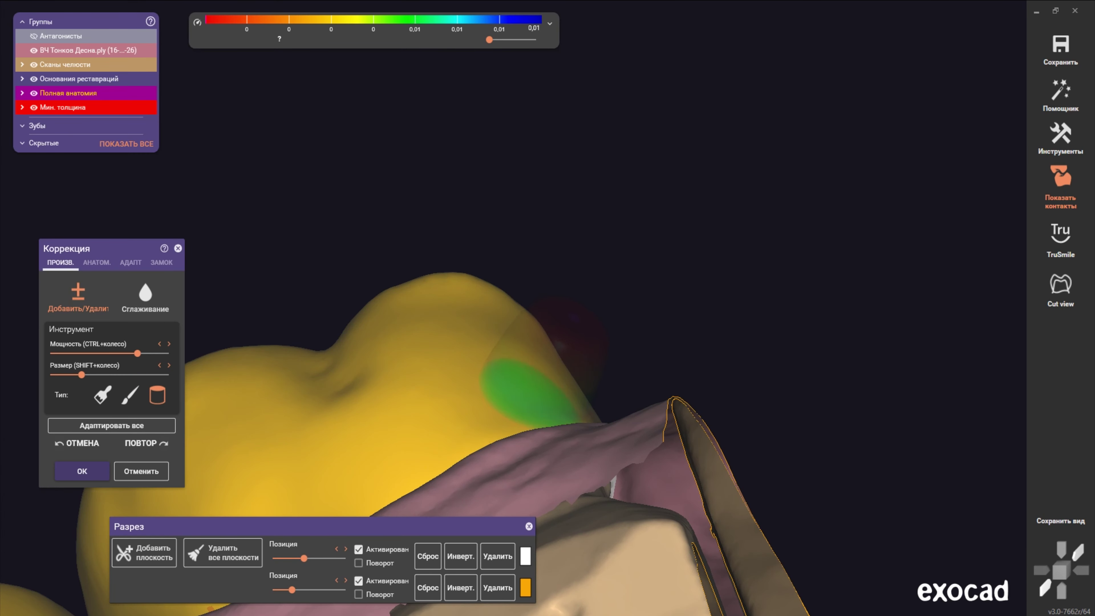
pyautogui.moveTo(565, 341); pyautogui.dragTo(452, 308, button='right')
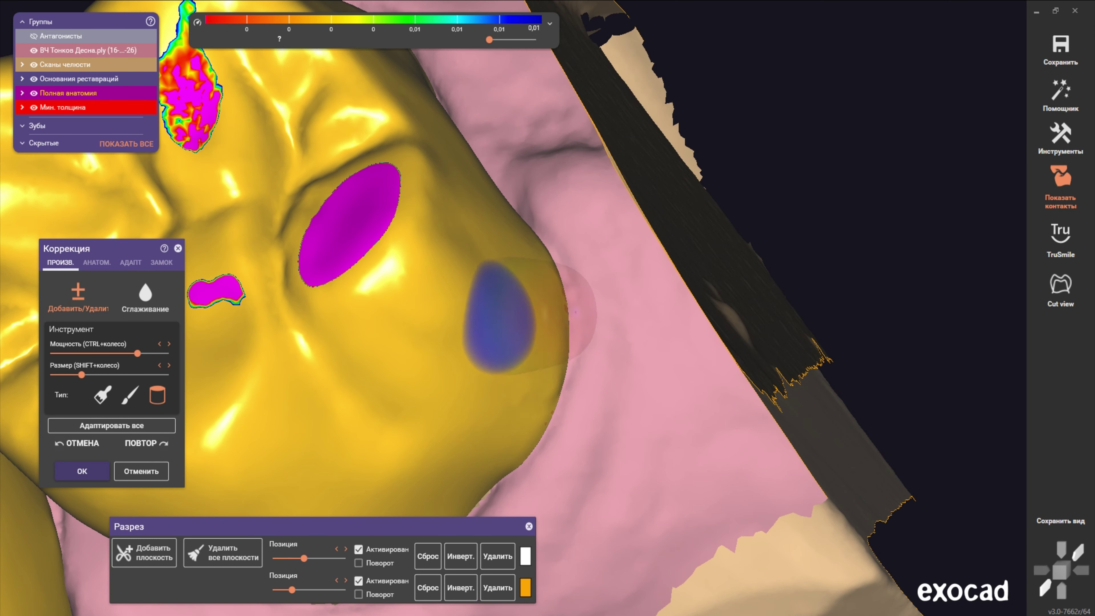
pyautogui.scroll(-5, 500, 319)
pyautogui.moveTo(500, 319)
pyautogui.mouseDown(button='right')
pyautogui.moveTo(463, 275)
pyautogui.moveTo(458, 313)
pyautogui.mouseUp(button='right')
pyautogui.scroll(3, 464, 276)
pyautogui.scroll(-3, 464, 276)
pyautogui.scroll(3, 459, 314)
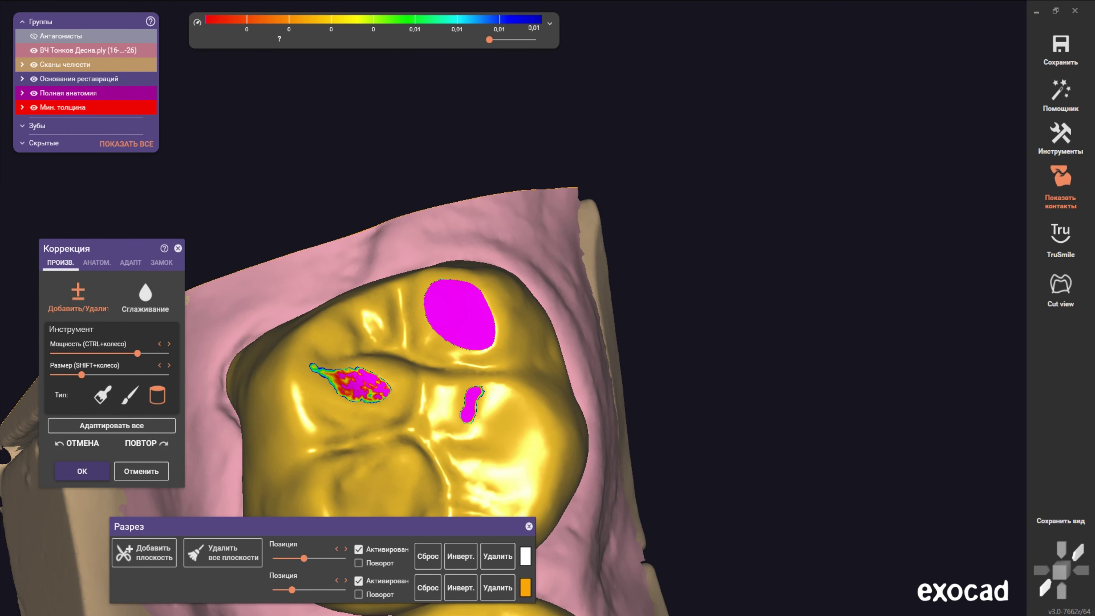
pyautogui.scroll(2, 459, 314)
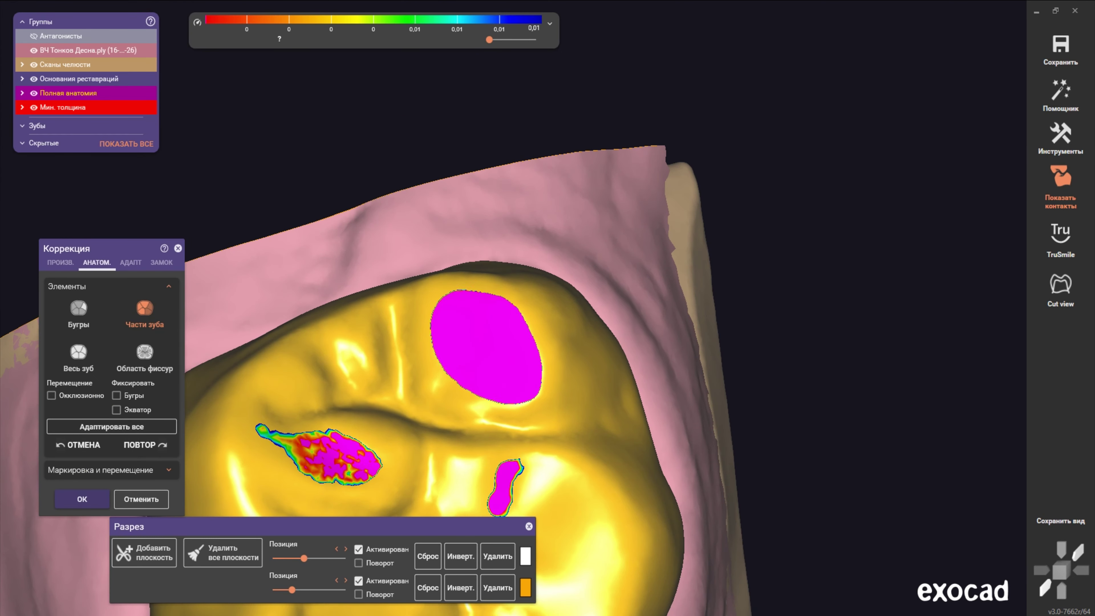
# - Switch back to free-form add/remove, choose the brush shape, and frame the crowns
pyautogui.click(60, 262)
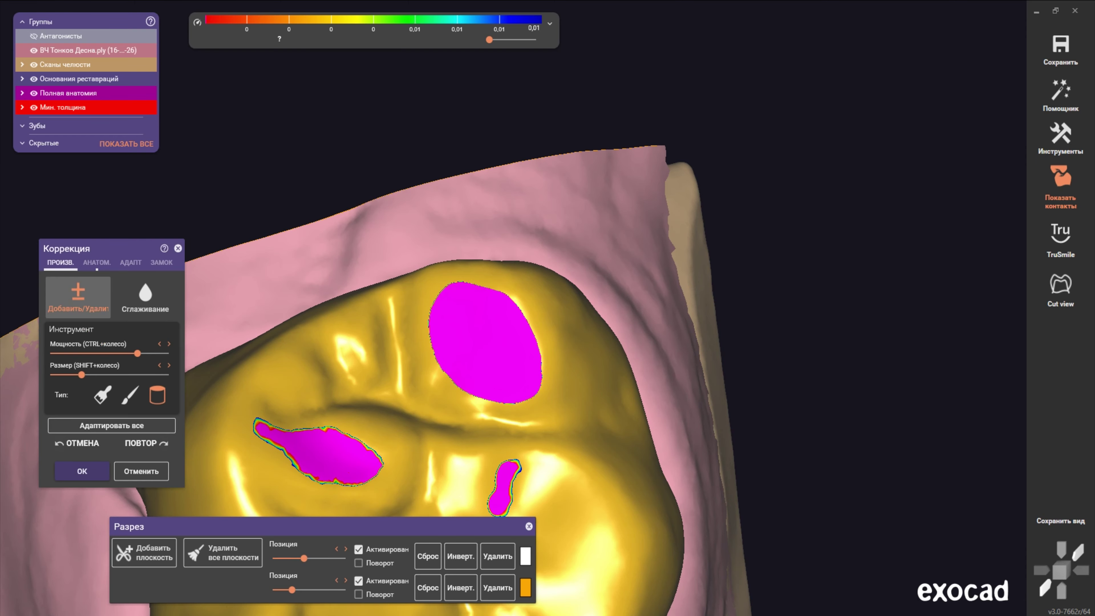
pyautogui.click(130, 395)
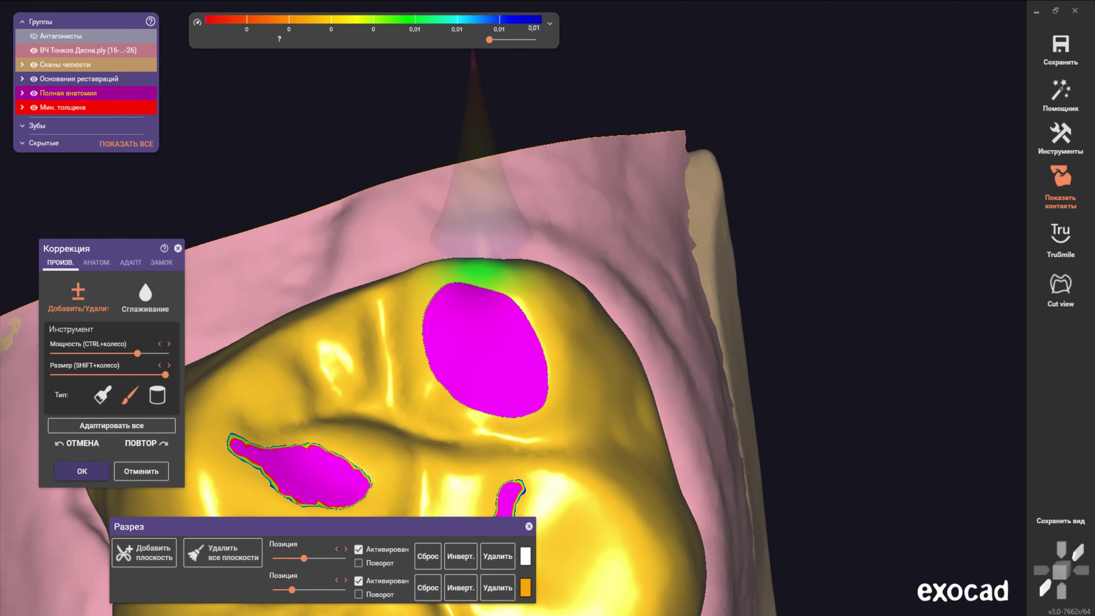
pyautogui.moveTo(483, 265); pyautogui.dragTo(463, 286, button='right')
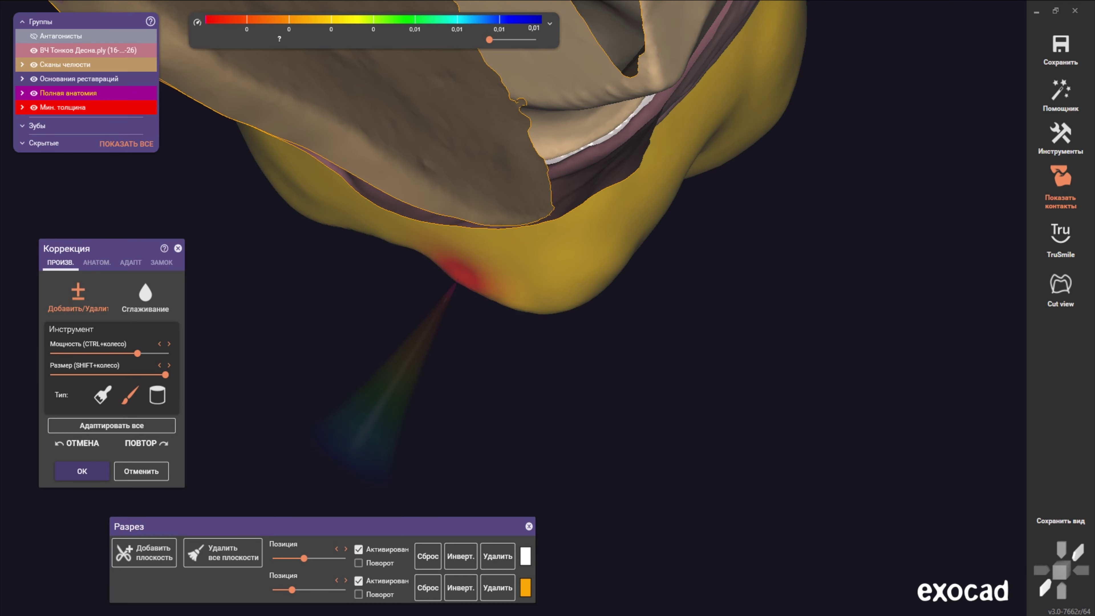
pyautogui.moveTo(510, 291); pyautogui.dragTo(567, 264, button='right')
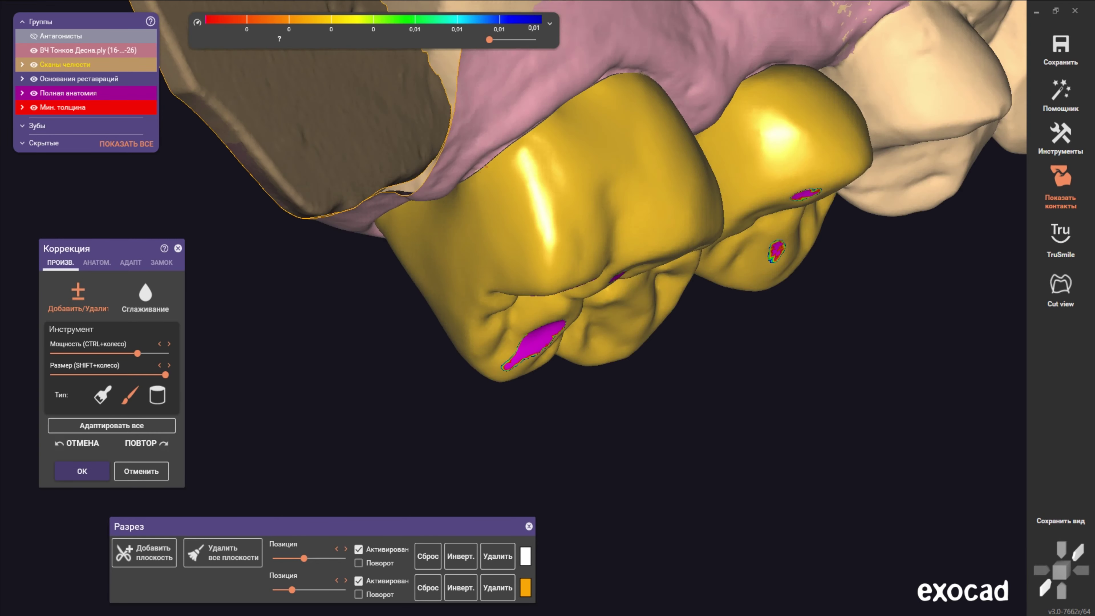
pyautogui.scroll(5, 578, 259)
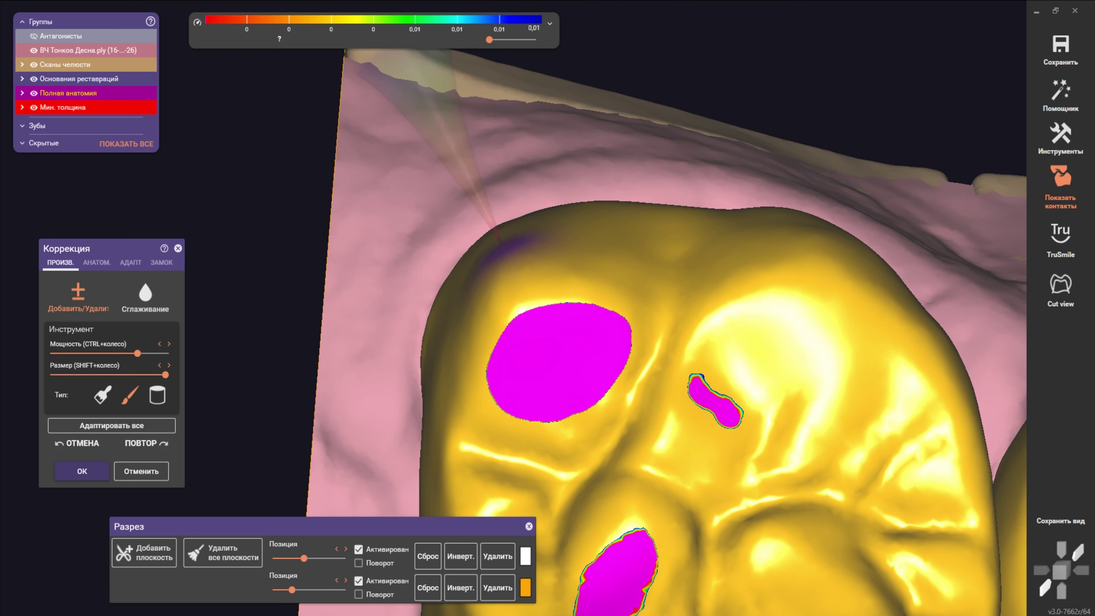
pyautogui.scroll(-5, 319, 328)
pyautogui.moveTo(319, 328); pyautogui.dragTo(464, 244, button='right')
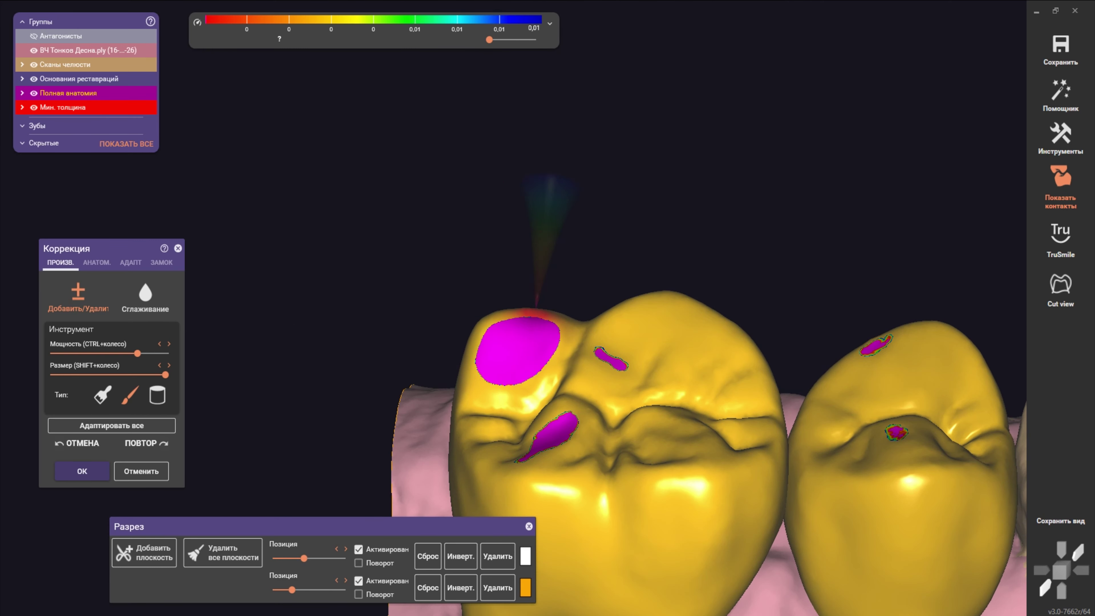
pyautogui.keyDown('shift'); pyautogui.scroll(-2, 464, 244); pyautogui.keyUp('shift')
pyautogui.scroll(3, 464, 245)
pyautogui.scroll(3, 528, 302)
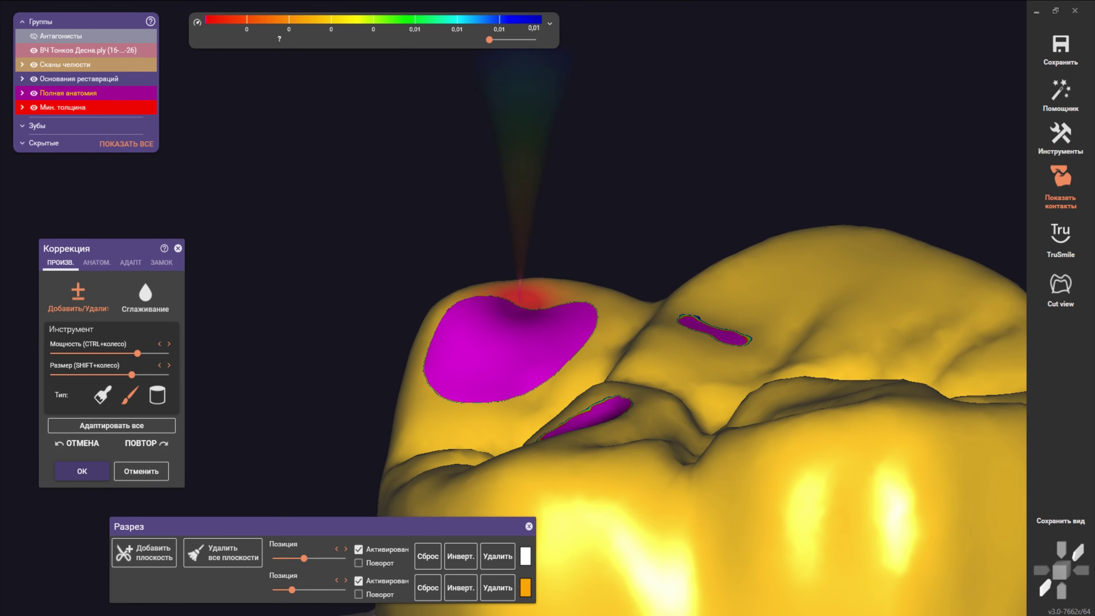
# - Grind down the larger crown's cusp so its magenta contact shrinks, then check occlusally
pyautogui.moveTo(480, 321); pyautogui.dragTo(476, 367)
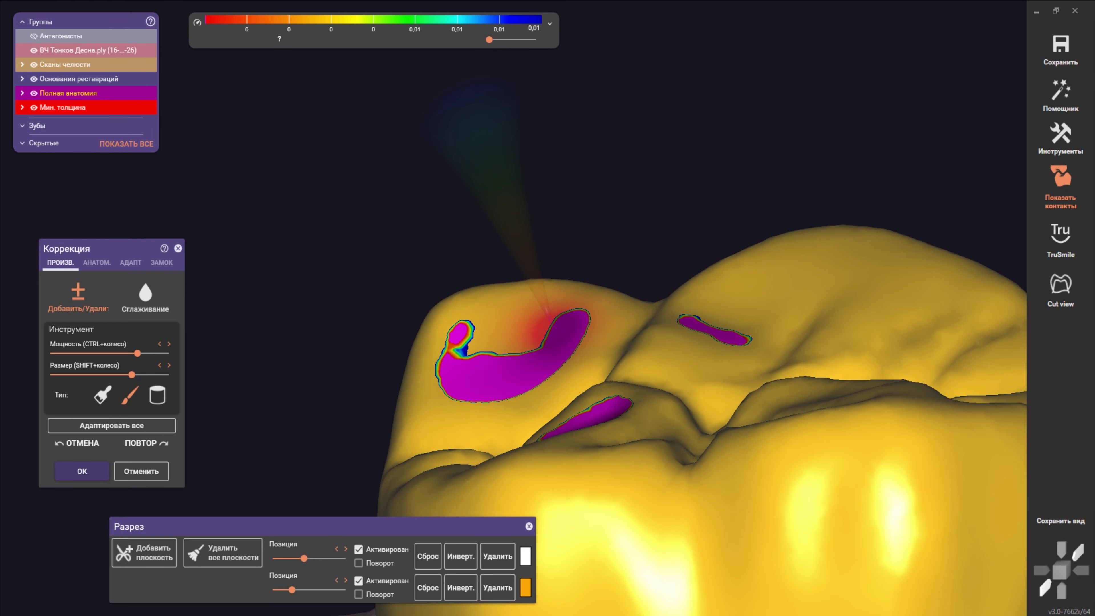
pyautogui.moveTo(476, 367); pyautogui.dragTo(489, 367)
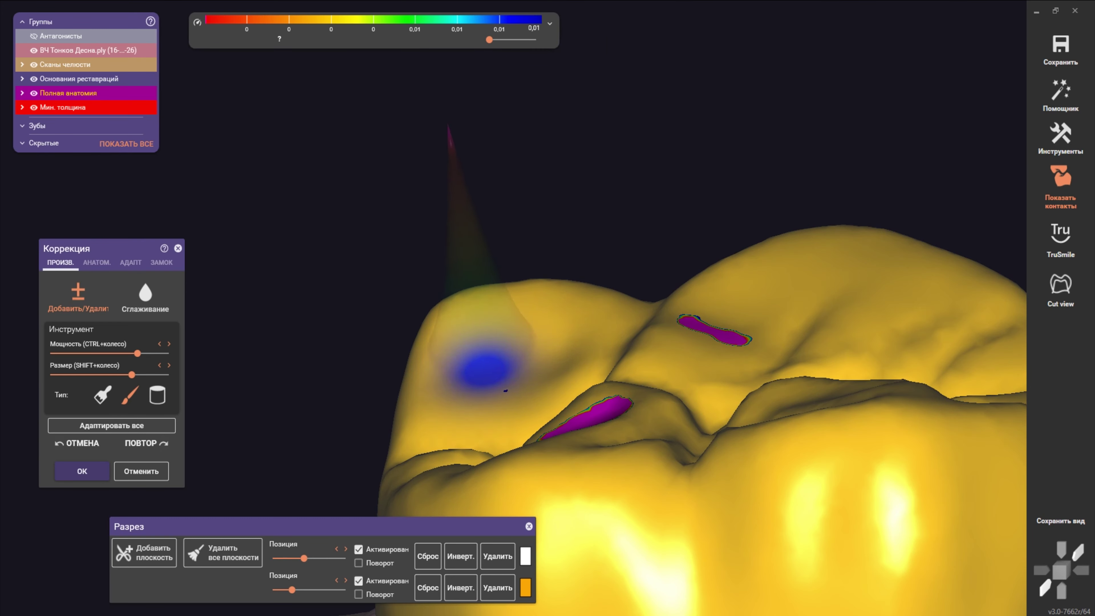
pyautogui.scroll(-3, 524, 340)
pyautogui.scroll(-3, 523, 341)
pyautogui.moveTo(533, 349)
pyautogui.mouseDown(button='right')
pyautogui.moveTo(533, 361)
pyautogui.moveTo(510, 345)
pyautogui.moveTo(511, 295)
pyautogui.moveTo(509, 318)
pyautogui.mouseUp(button='right')
pyautogui.scroll(2, 533, 361)
pyautogui.scroll(3, 514, 322)
pyautogui.scroll(3, 514, 321)
pyautogui.keyDown('shift'); pyautogui.scroll(-3, 515, 322); pyautogui.keyUp('shift')
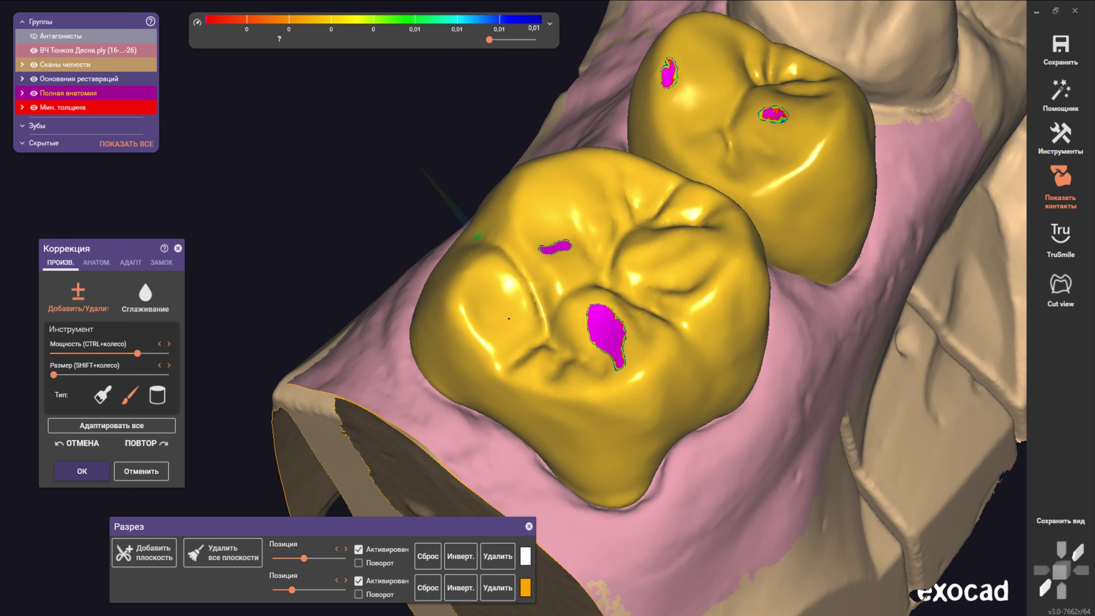
# - Inspect the larger crown's grooves from above and its bite against the opposing teeth
pyautogui.moveTo(509, 318); pyautogui.dragTo(463, 342, button='right')
pyautogui.scroll(3, 463, 342)
pyautogui.scroll(2, 463, 341)
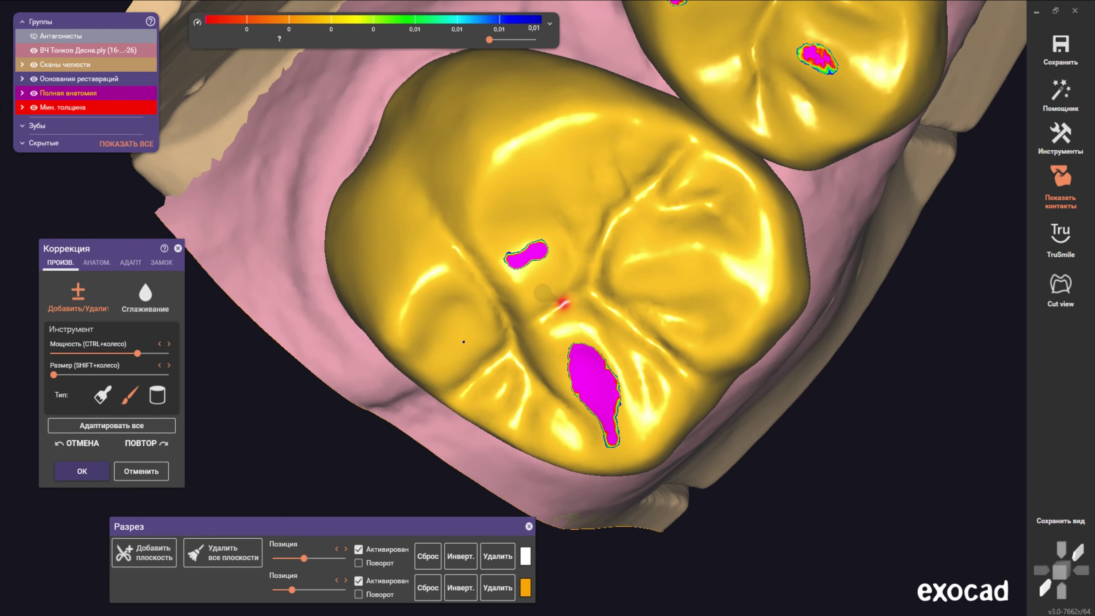
pyautogui.moveTo(463, 341); pyautogui.dragTo(304, 400, button='right')
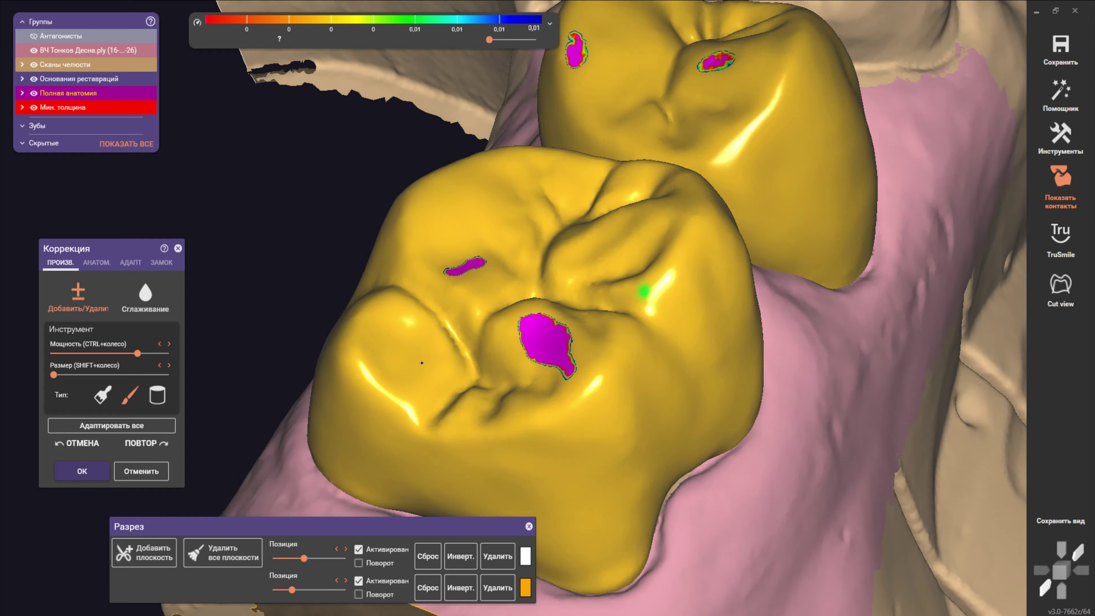
pyautogui.scroll(3, 304, 399)
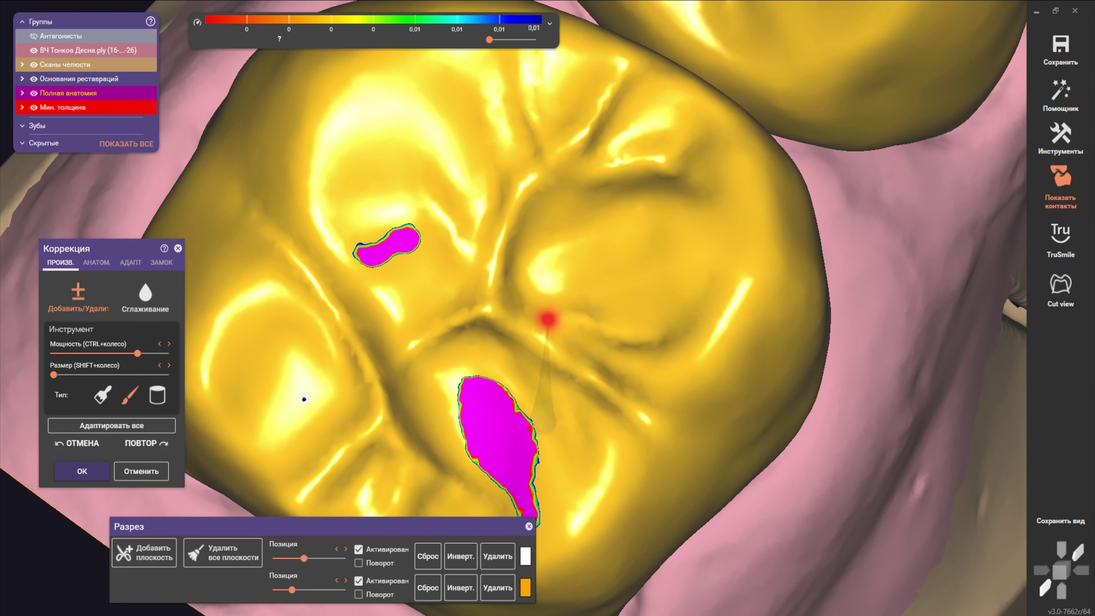
pyautogui.moveTo(548, 319); pyautogui.dragTo(590, 478, button='right')
pyautogui.moveTo(566, 431)
pyautogui.mouseDown(button='right')
pyautogui.moveTo(557, 391)
pyautogui.moveTo(562, 405)
pyautogui.mouseUp(button='right')
pyautogui.moveTo(505, 348)
pyautogui.mouseDown(button='right')
pyautogui.moveTo(503, 303)
pyautogui.moveTo(379, 244)
pyautogui.moveTo(453, 288)
pyautogui.moveTo(472, 245)
pyautogui.moveTo(504, 270)
pyautogui.mouseUp(button='right')
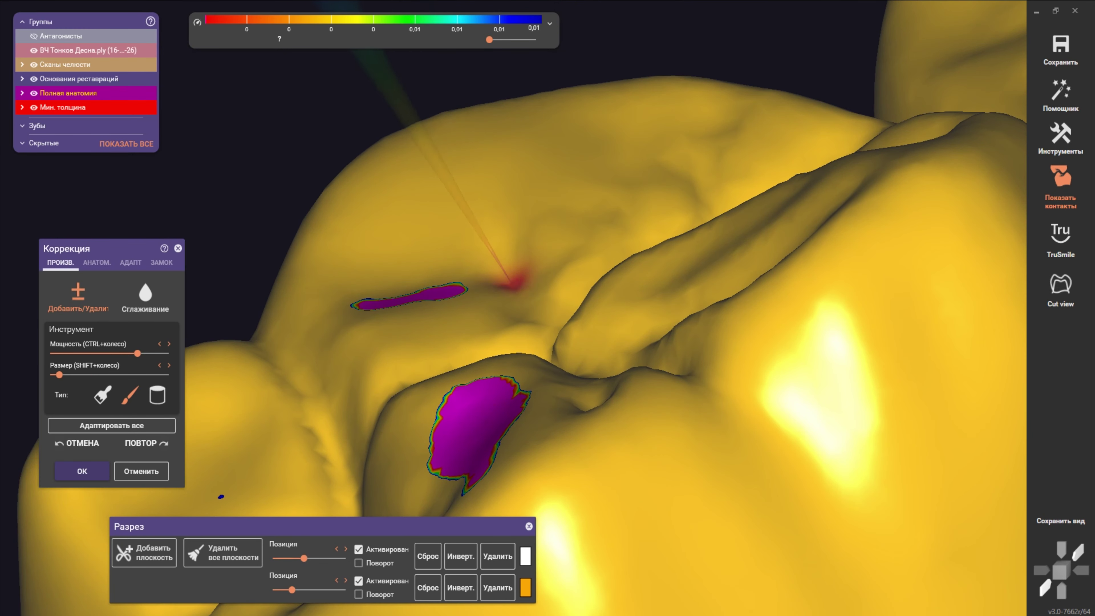
pyautogui.moveTo(550, 325); pyautogui.dragTo(440, 384, button='right')
pyautogui.keyDown('shift'); pyautogui.scroll(5, 440, 383); pyautogui.keyUp('shift')
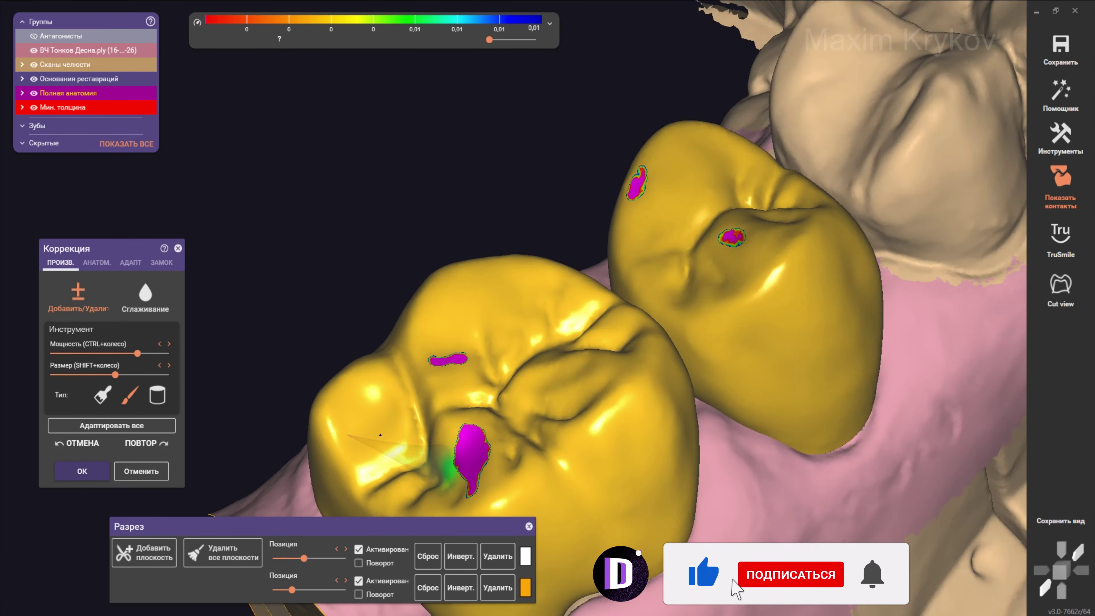
pyautogui.moveTo(448, 418)
pyautogui.mouseDown(button='right')
pyautogui.moveTo(458, 373)
pyautogui.moveTo(449, 383)
pyautogui.moveTo(470, 378)
pyautogui.moveTo(415, 378)
pyautogui.moveTo(520, 369)
pyautogui.moveTo(515, 420)
pyautogui.moveTo(501, 354)
pyautogui.moveTo(499, 366)
pyautogui.mouseUp(button='right')
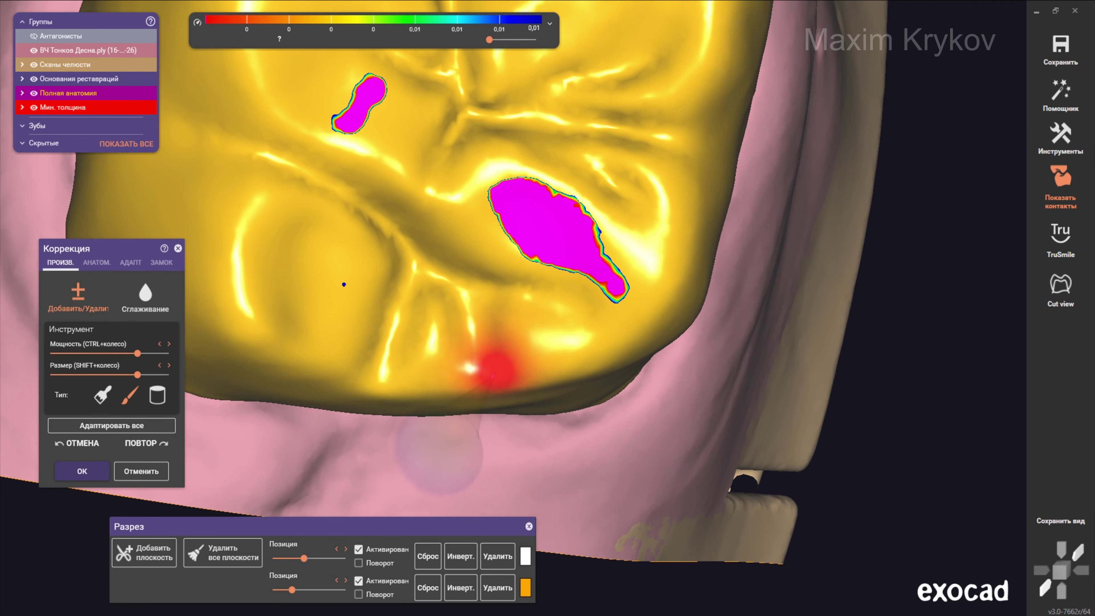
pyautogui.scroll(3, 428, 362)
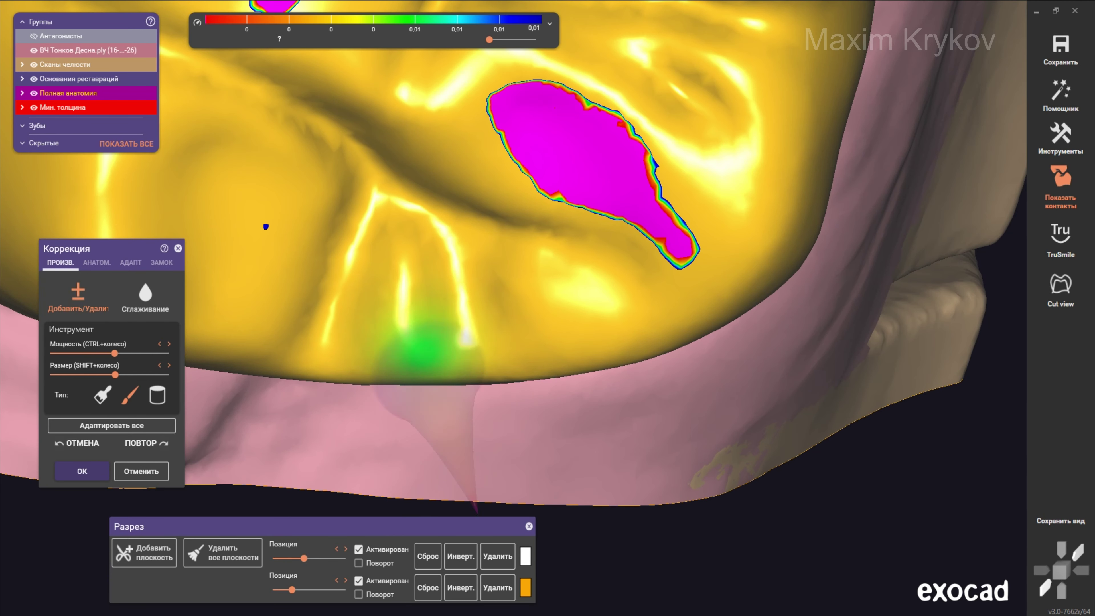
pyautogui.moveTo(317, 330); pyautogui.dragTo(293, 431, button='right')
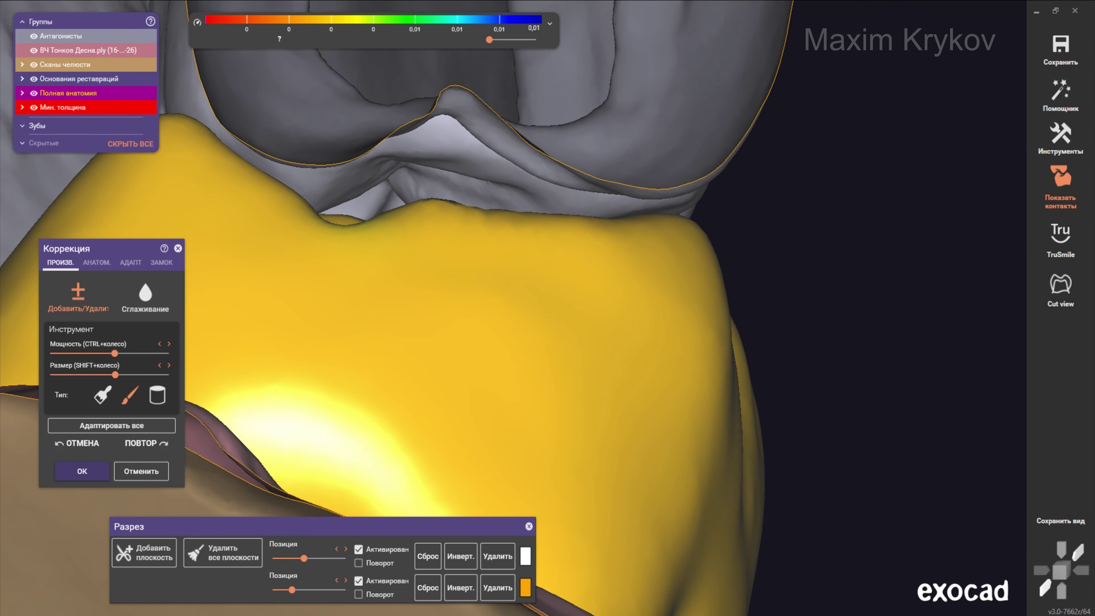
# - Toggle the opposing teeth to check the bite and add material to extend the magenta contact
pyautogui.press('a')
pyautogui.moveTo(358, 345); pyautogui.dragTo(366, 311, button='right')
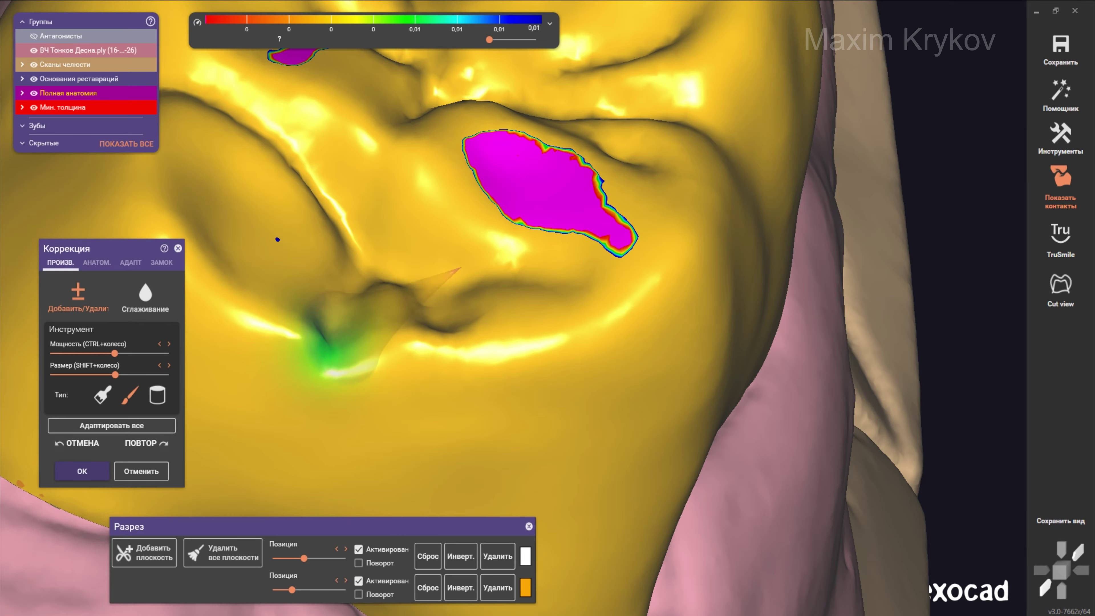
pyautogui.press('a')
pyautogui.moveTo(461, 268); pyautogui.dragTo(452, 354, button='right')
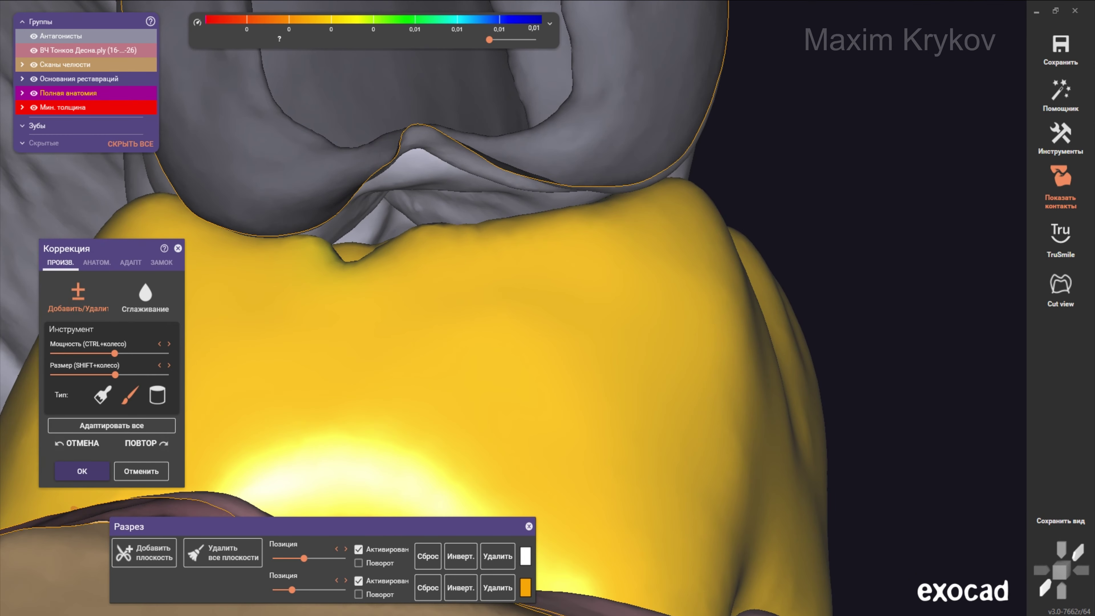
pyautogui.press('a')
pyautogui.moveTo(313, 318)
pyautogui.mouseDown(button='right')
pyautogui.moveTo(315, 346)
pyautogui.moveTo(306, 325)
pyautogui.mouseUp(button='right')
pyautogui.keyDown('ctrl'); pyautogui.scroll(-4, 305, 324); pyautogui.keyUp('ctrl')
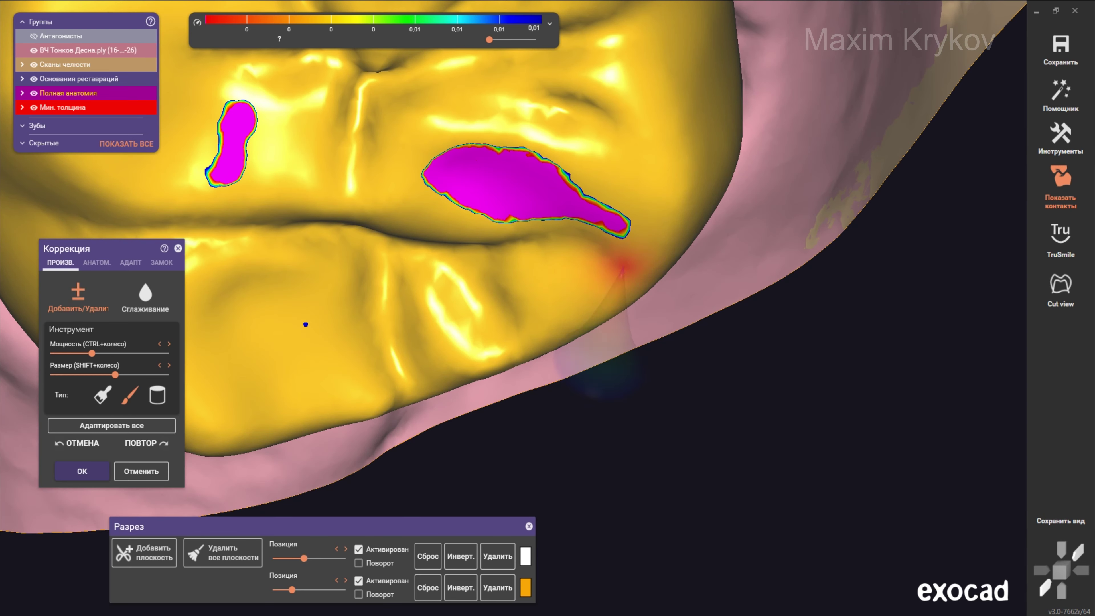
pyautogui.moveTo(621, 267); pyautogui.dragTo(559, 304)
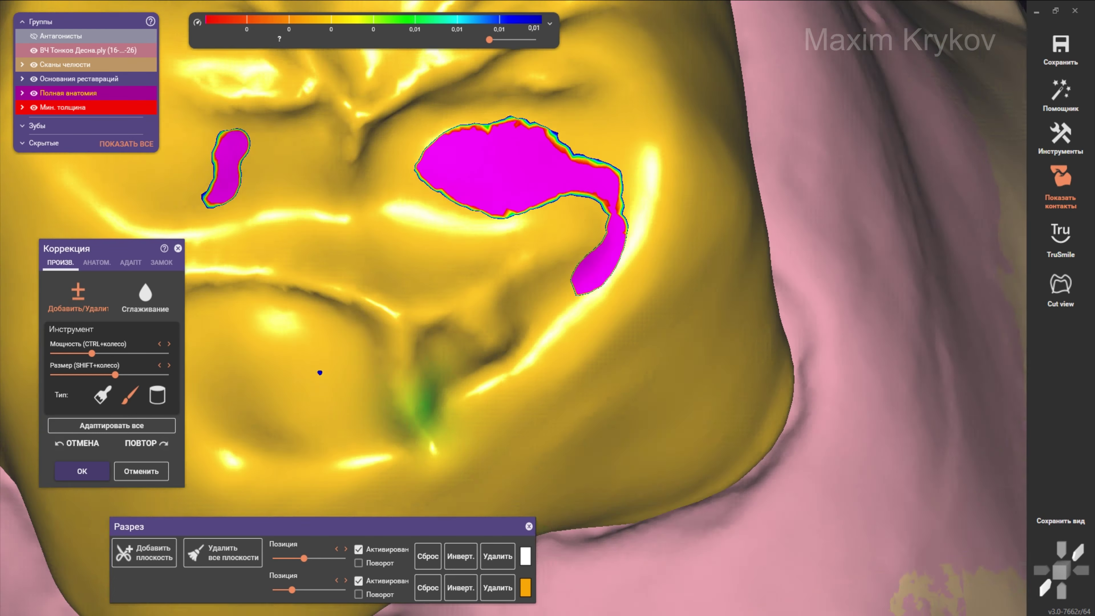
# - Orbit and zoom to review the contacts of both crowns on the arch
pyautogui.moveTo(305, 324); pyautogui.dragTo(325, 350, button='right')
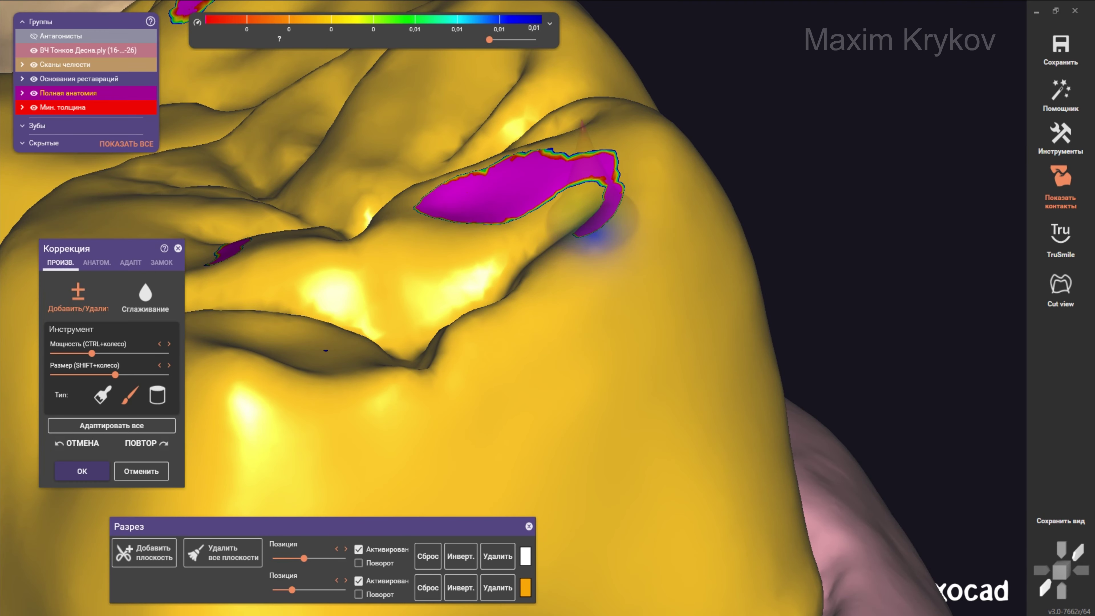
pyautogui.moveTo(326, 350)
pyautogui.mouseDown(button='right')
pyautogui.moveTo(395, 352)
pyautogui.moveTo(510, 265)
pyautogui.mouseUp(button='right')
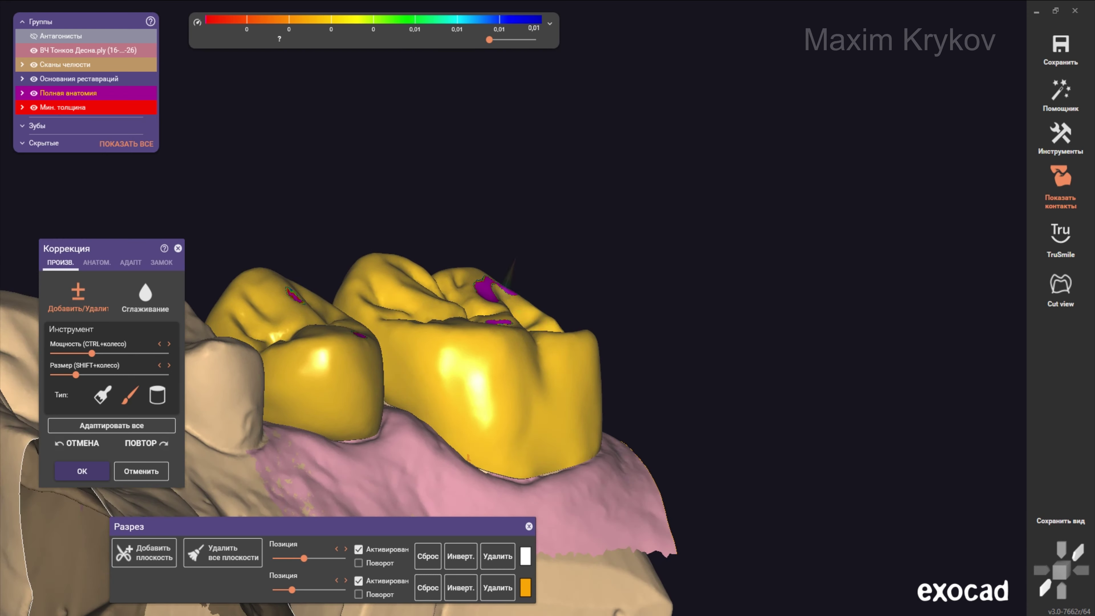
pyautogui.scroll(5, 513, 265)
pyautogui.keyDown('shift'); pyautogui.scroll(2, 545, 216); pyautogui.keyUp('shift')
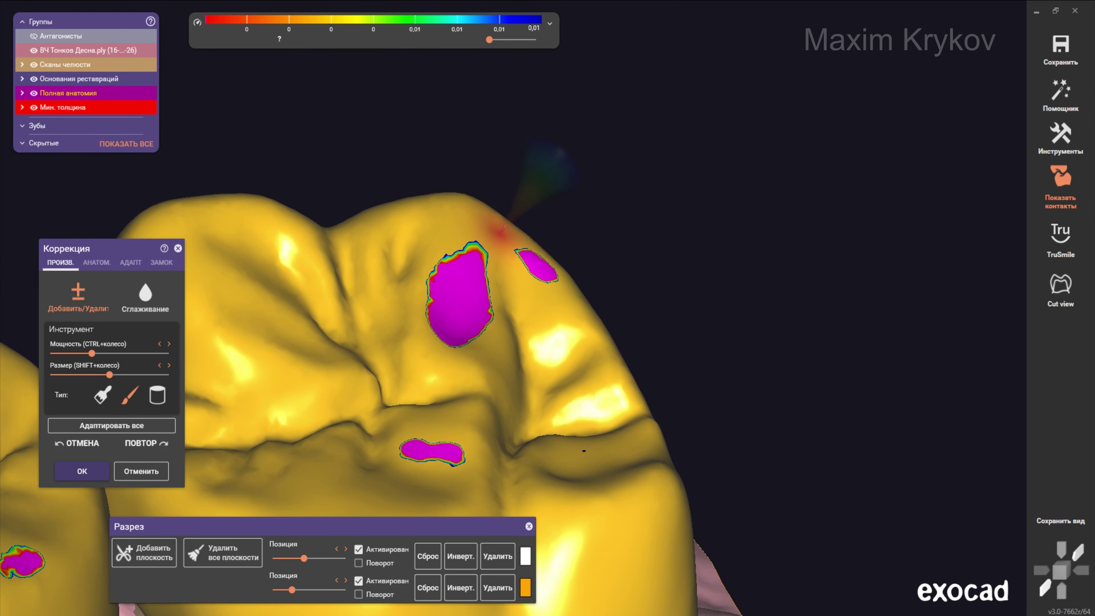
pyautogui.moveTo(515, 287); pyautogui.dragTo(513, 359, button='right')
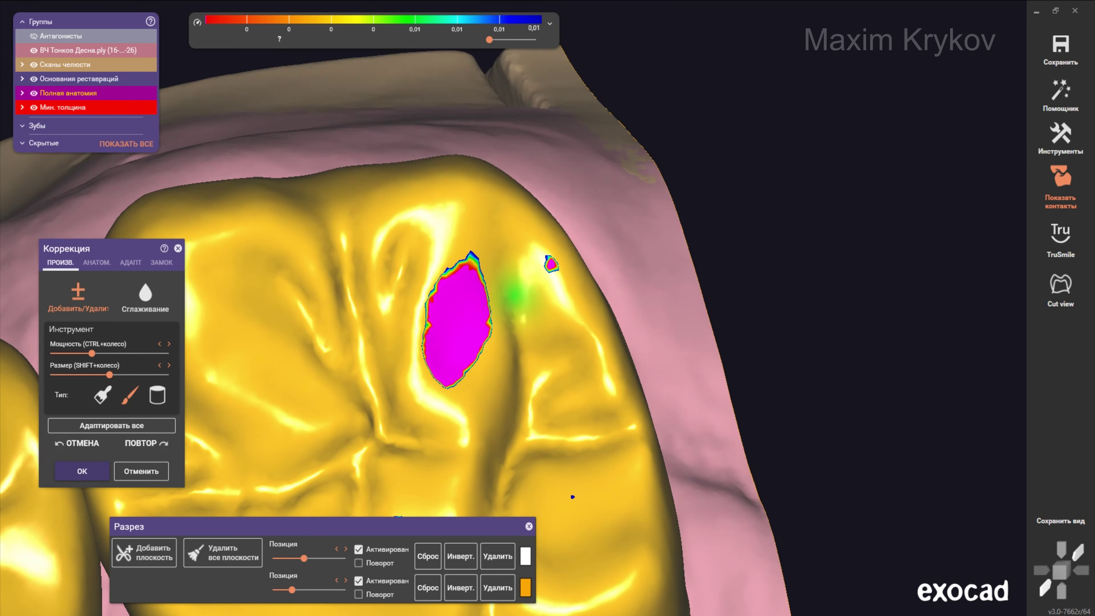
pyautogui.scroll(2, 556, 330)
pyautogui.keyDown('shift'); pyautogui.scroll(1, 545, 358); pyautogui.keyUp('shift')
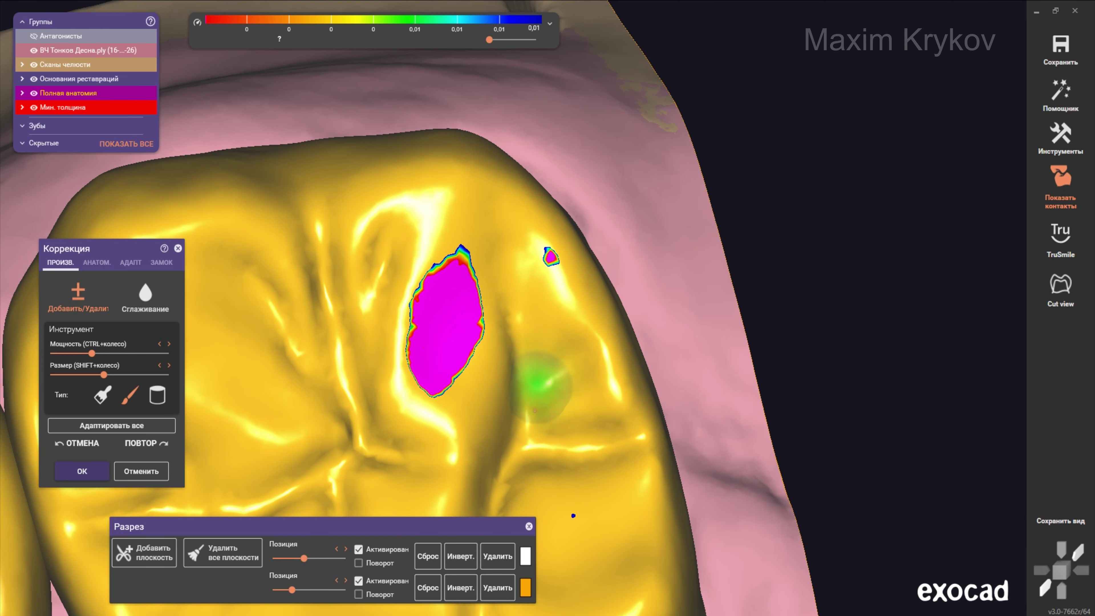
pyautogui.keyDown('shift'); pyautogui.scroll(2, 512, 298); pyautogui.keyUp('shift')
pyautogui.moveTo(506, 281); pyautogui.dragTo(541, 224, button='right')
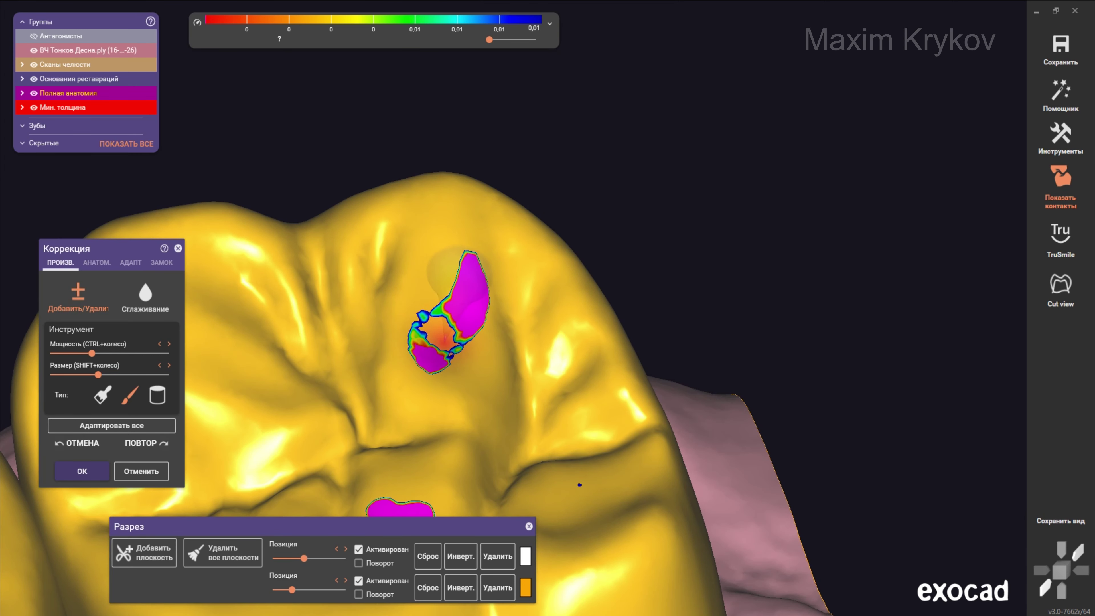
pyautogui.scroll(-3, 455, 386)
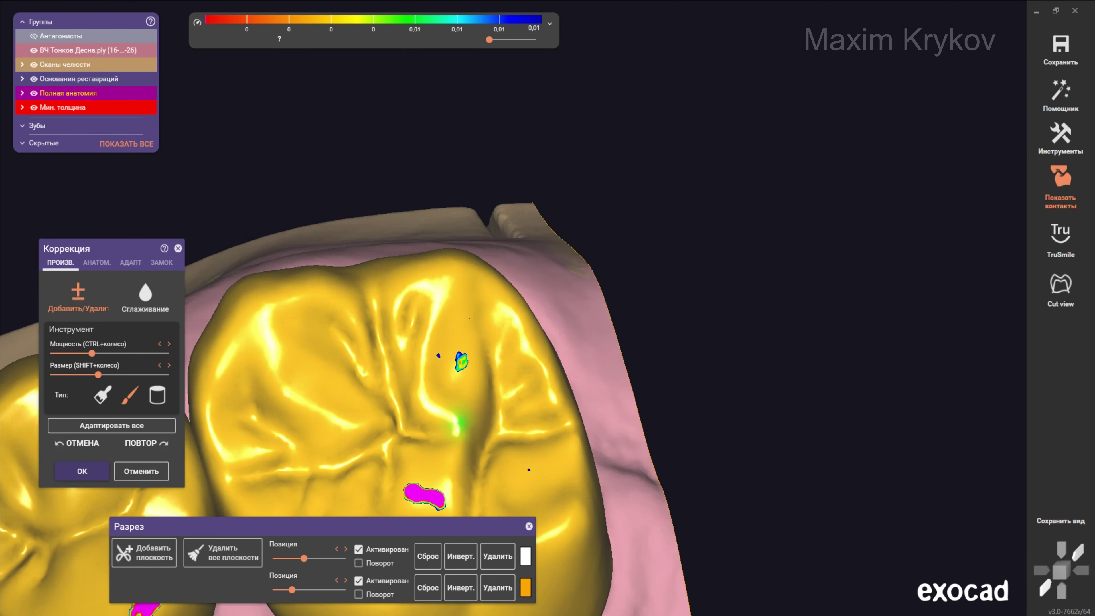
pyautogui.scroll(-3, 456, 362)
pyautogui.moveTo(488, 350)
pyautogui.mouseDown(button='right')
pyautogui.moveTo(490, 389)
pyautogui.moveTo(502, 363)
pyautogui.mouseUp(button='right')
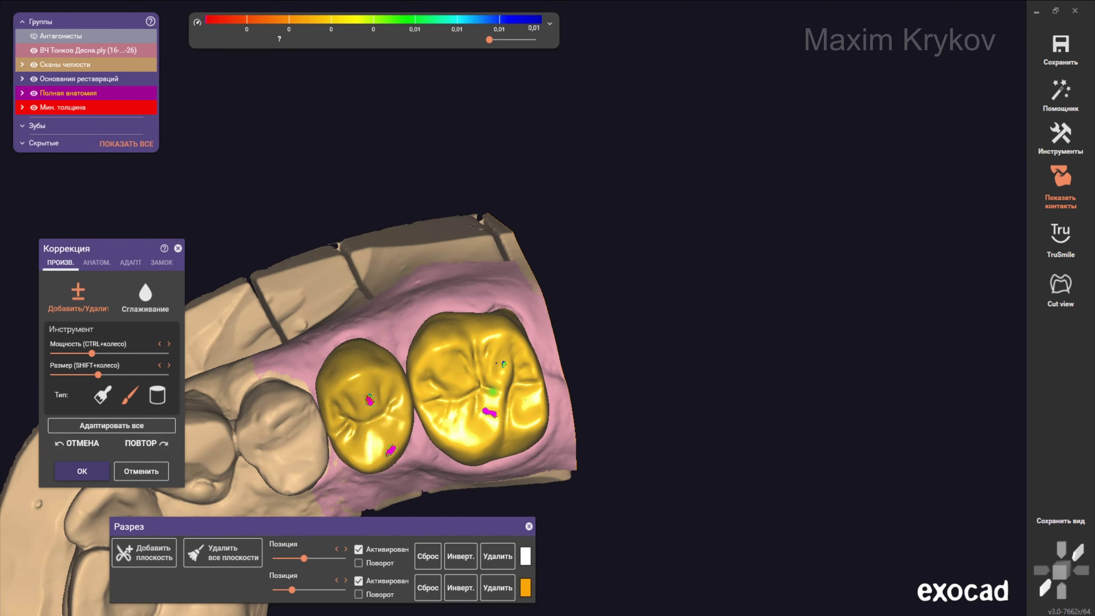
pyautogui.scroll(3, 503, 360)
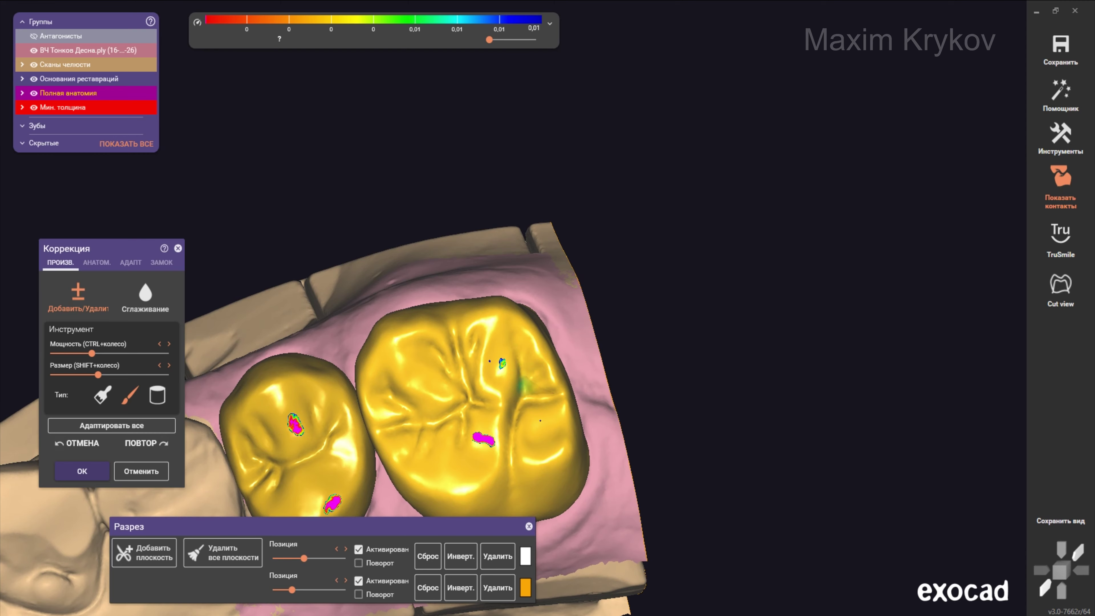
pyautogui.scroll(3, 515, 400)
# - From the АНАТОМ. tab, review both crowns occlusally from two angles, then return to ПРОИЗВ
pyautogui.click(96, 262)
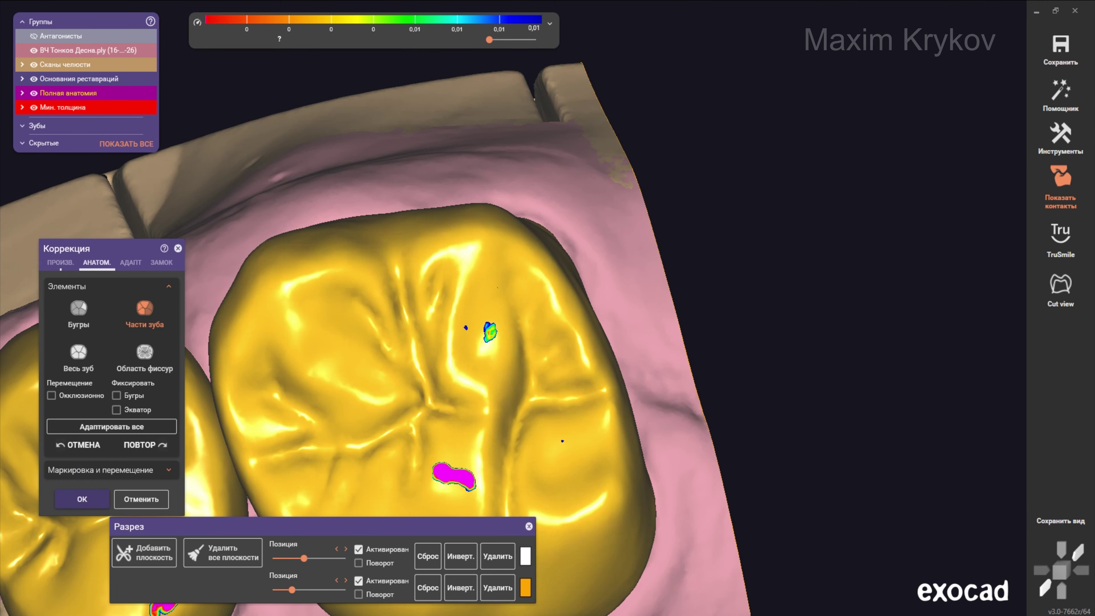
pyautogui.scroll(-2, 375, 367)
pyautogui.scroll(2, 375, 366)
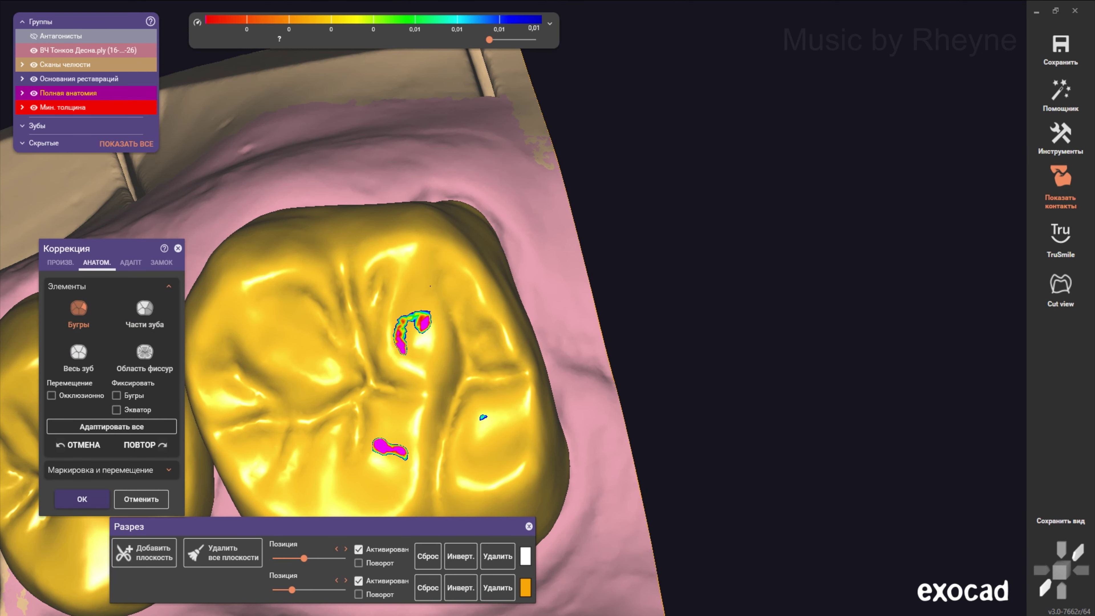
pyautogui.scroll(-3, 375, 366)
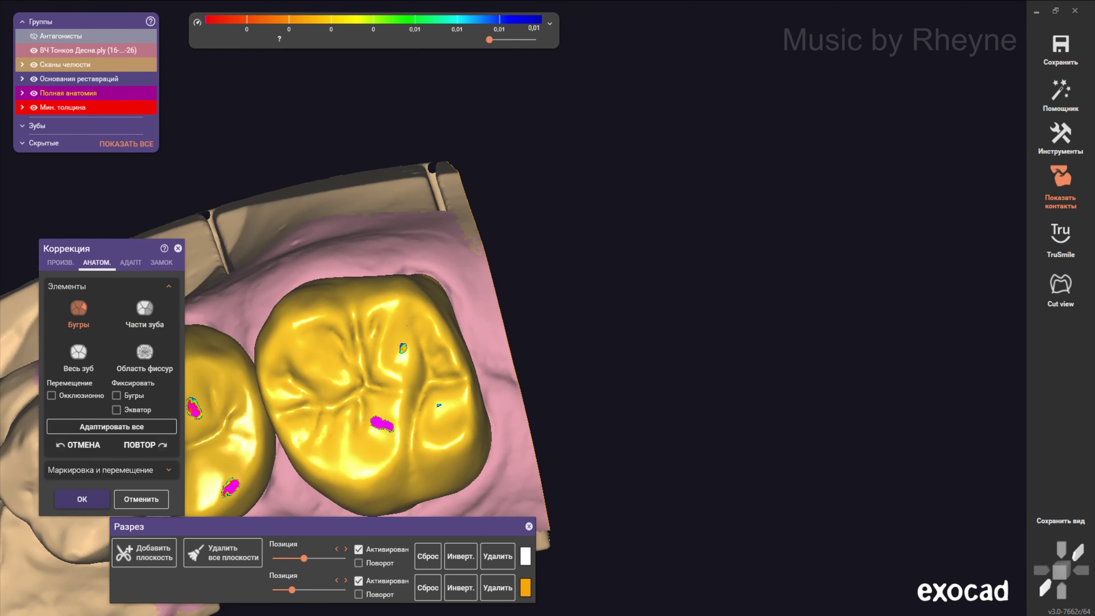
pyautogui.moveTo(375, 367); pyautogui.dragTo(743, 612, button='right')
pyautogui.scroll(4, 743, 612)
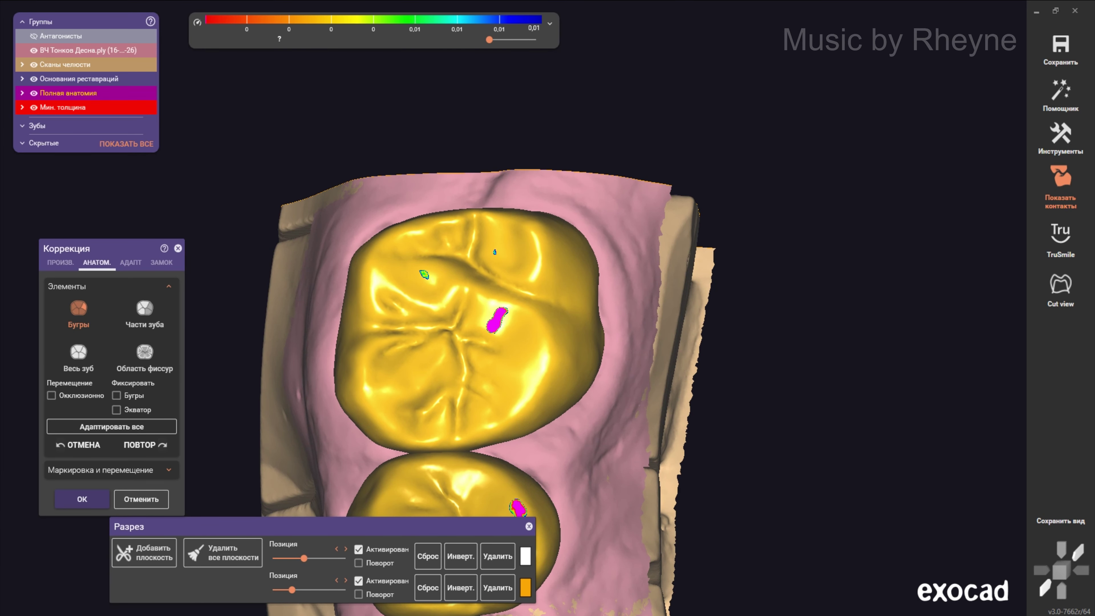
pyautogui.scroll(-2, 474, 366)
pyautogui.moveTo(474, 367); pyautogui.dragTo(431, 367, button='right')
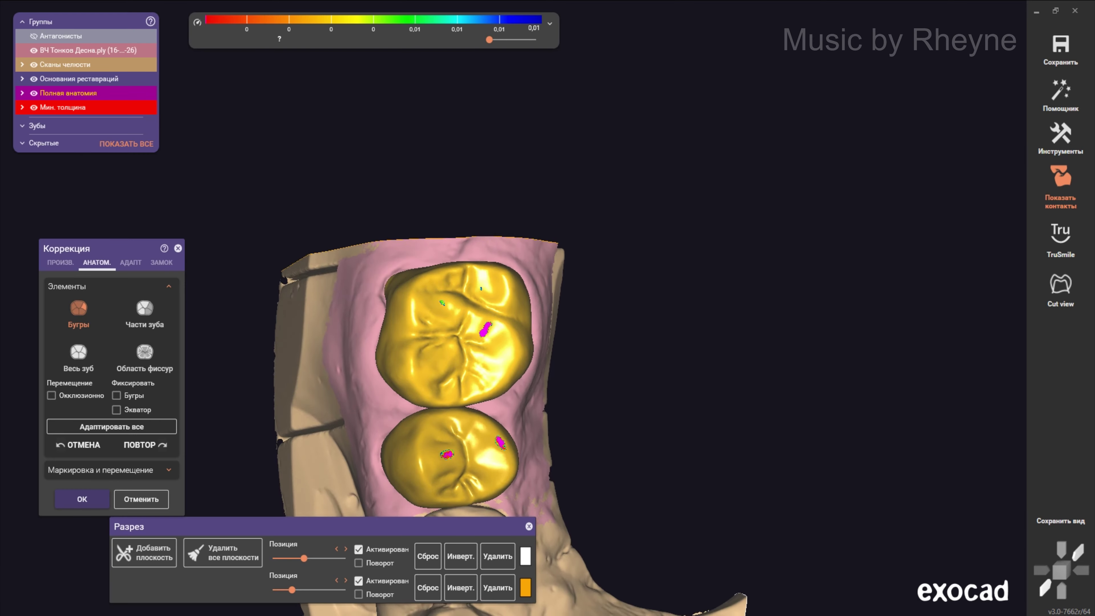
pyautogui.scroll(2, 431, 366)
pyautogui.click(61, 262)
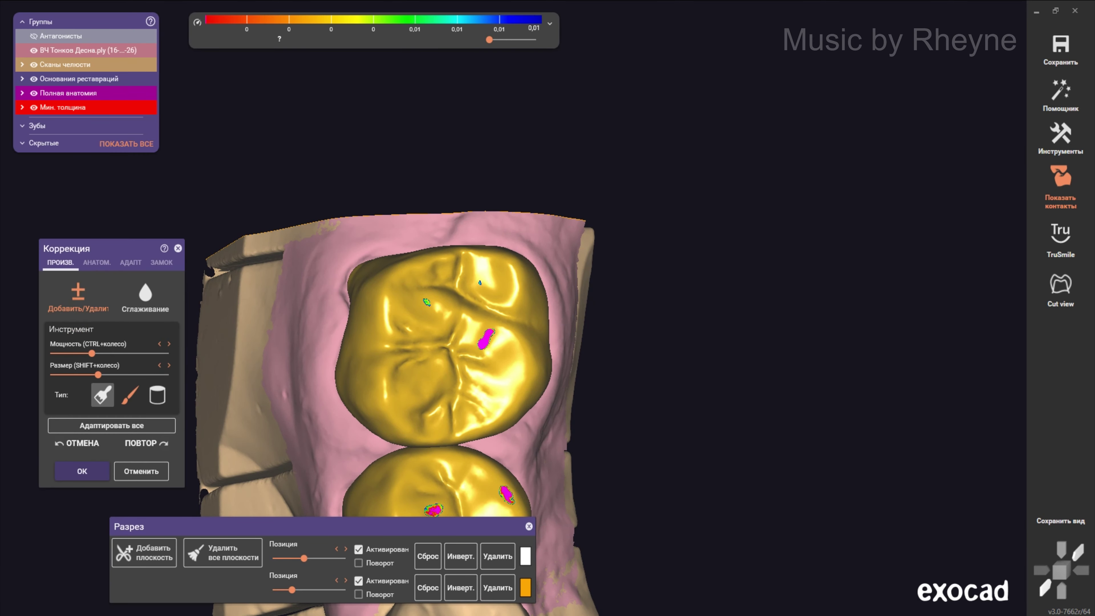
# - Orbit around the crown's side walls, gum margin and fit against the opposing tooth
pyautogui.keyDown('shift'); pyautogui.scroll(-3, 515, 295); pyautogui.keyUp('shift')
pyautogui.moveTo(415, 261); pyautogui.dragTo(501, 280, button='right')
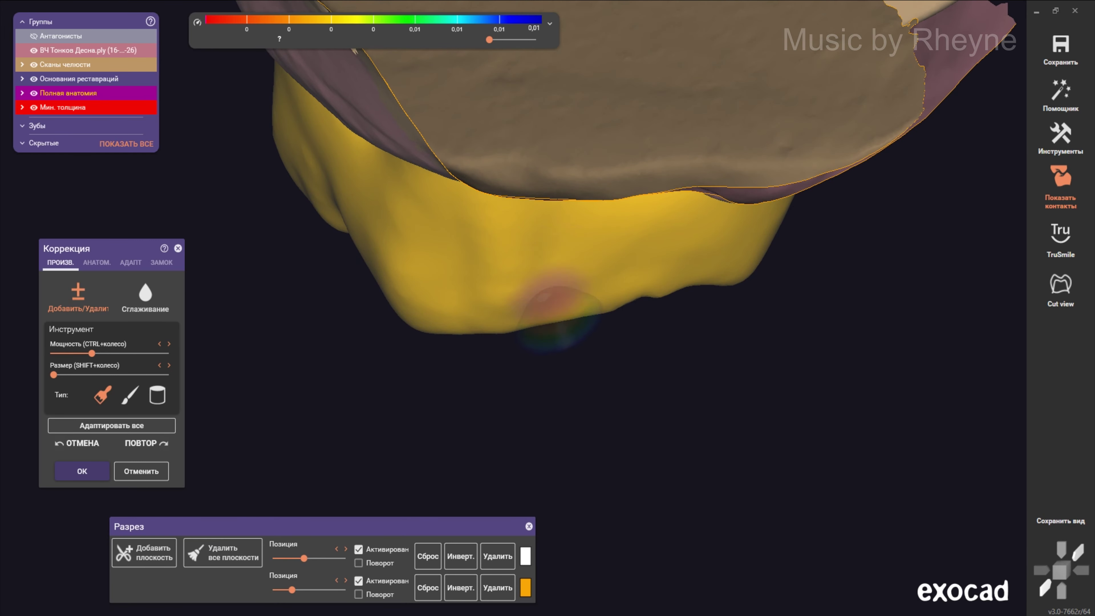
pyautogui.moveTo(502, 234)
pyautogui.mouseDown(button='right')
pyautogui.moveTo(447, 220)
pyautogui.moveTo(551, 246)
pyautogui.mouseUp(button='right')
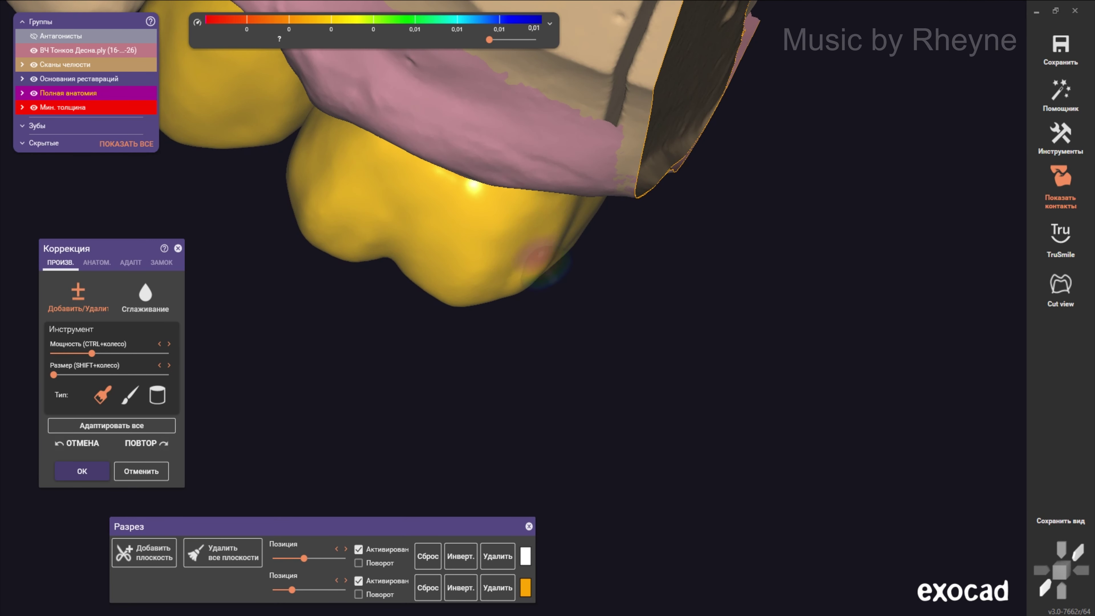
pyautogui.moveTo(528, 298)
pyautogui.mouseDown(button='right')
pyautogui.moveTo(525, 253)
pyautogui.moveTo(563, 224)
pyautogui.mouseUp(button='right')
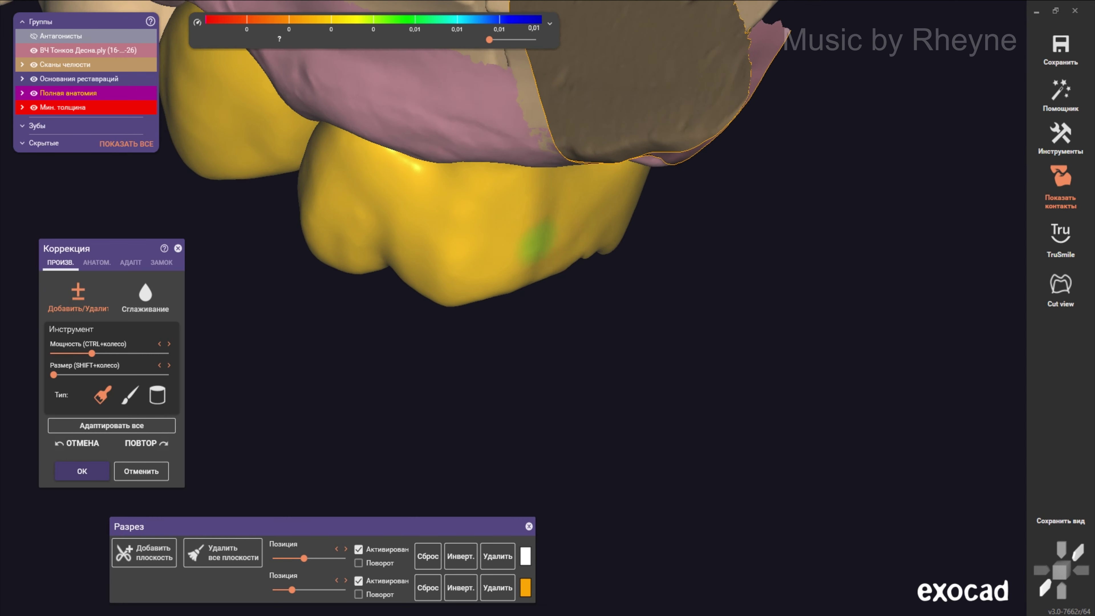
pyautogui.keyDown('shift'); pyautogui.scroll(3, 563, 224); pyautogui.keyUp('shift')
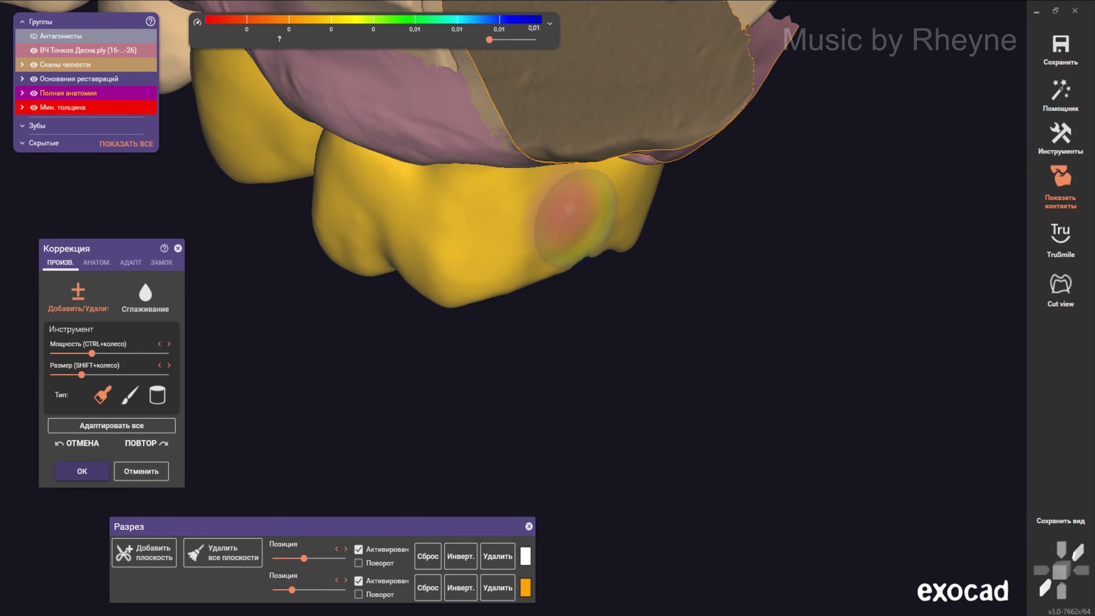
pyautogui.moveTo(568, 248); pyautogui.dragTo(521, 201, button='right')
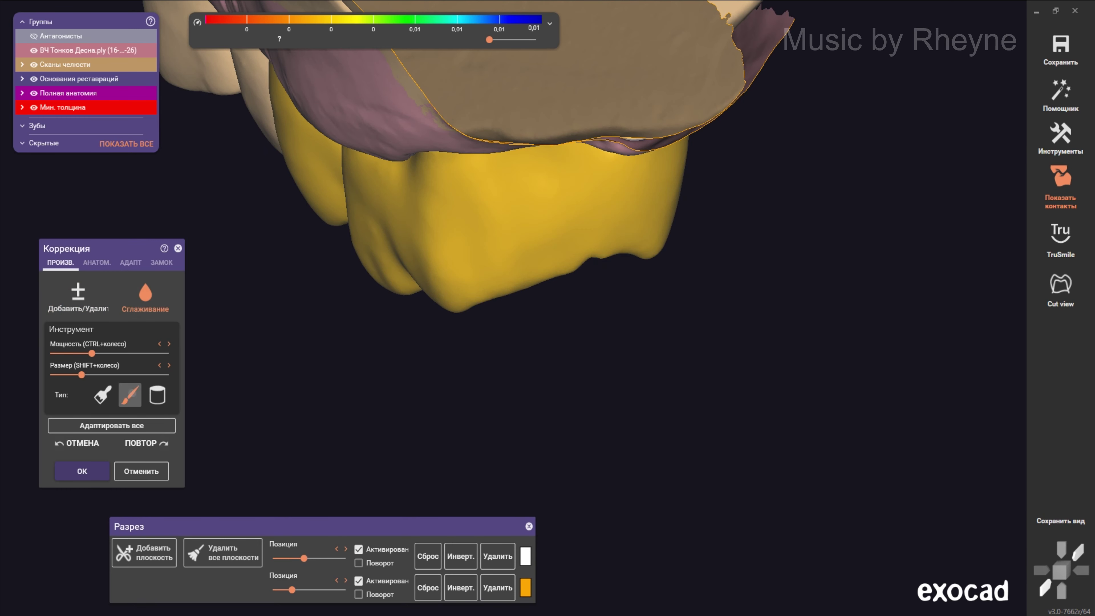
pyautogui.scroll(3, 562, 244)
pyautogui.scroll(3, 620, 219)
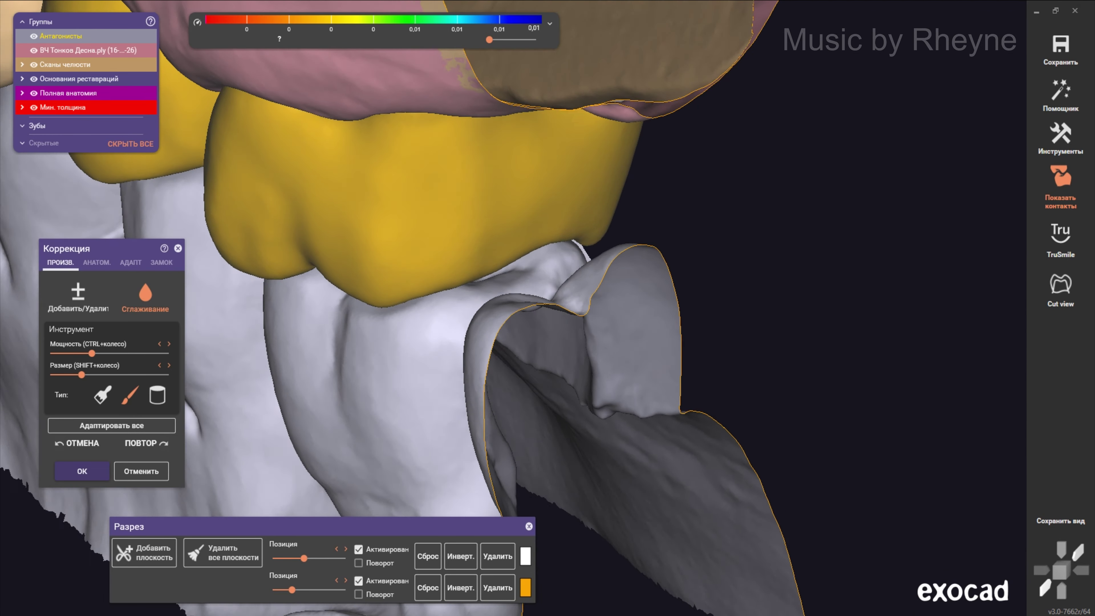
pyautogui.moveTo(574, 246); pyautogui.dragTo(538, 259, button='right')
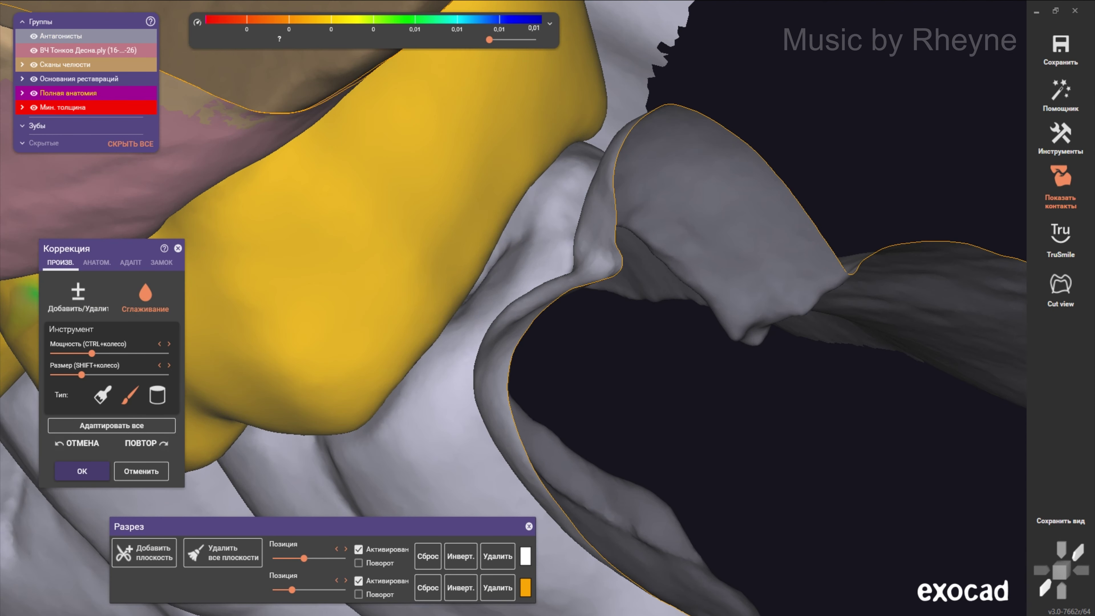
pyautogui.moveTo(416, 230); pyautogui.dragTo(502, 199, button='right')
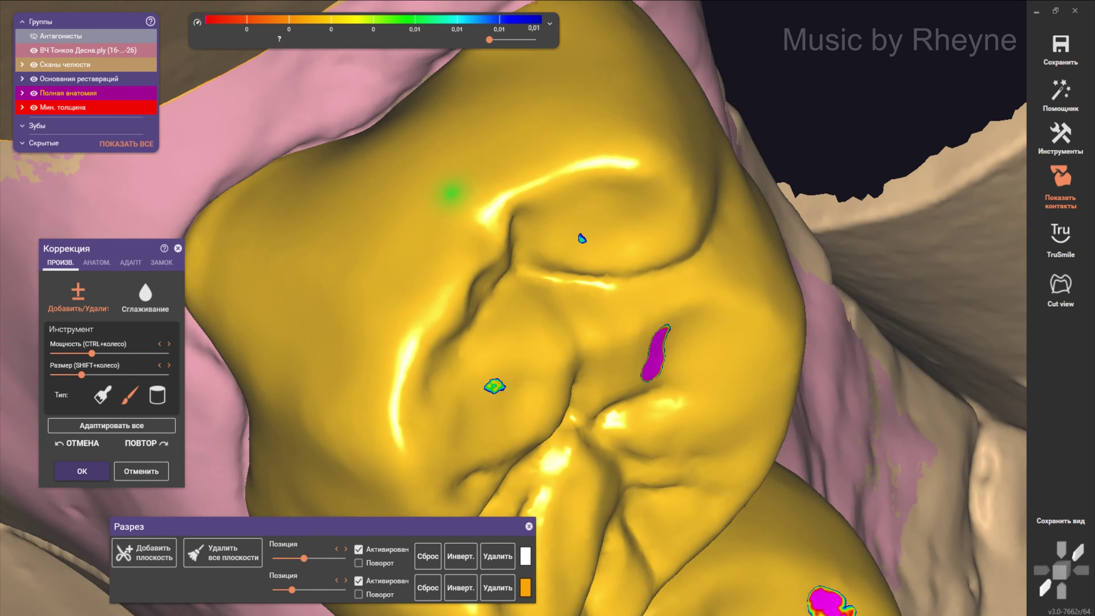
# - Zoom out of the occlusal close-up and rotate to a side view of both crowns' lower contours
pyautogui.keyDown('shift'); pyautogui.scroll(-3, 647, 345); pyautogui.keyUp('shift')
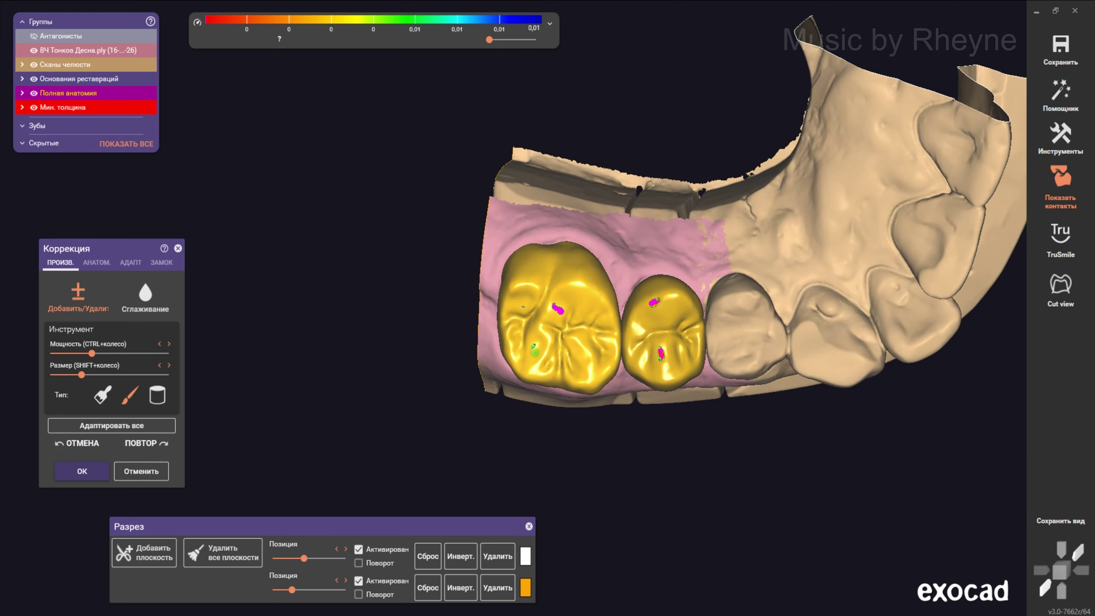
pyautogui.keyDown('shift'); pyautogui.scroll(3, 495, 237); pyautogui.keyUp('shift')
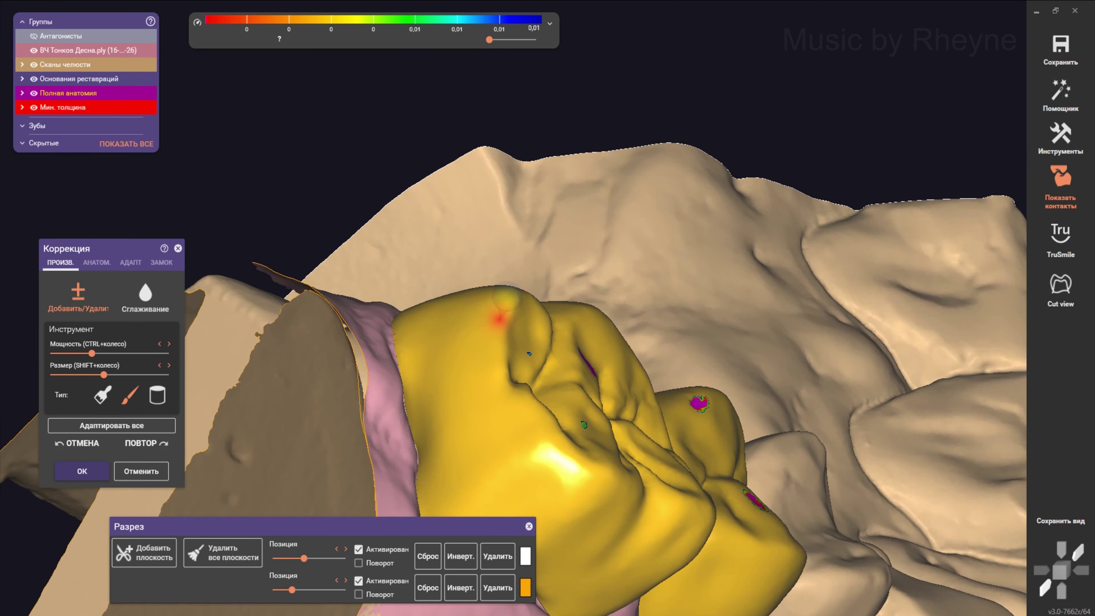
pyautogui.scroll(5, 496, 237)
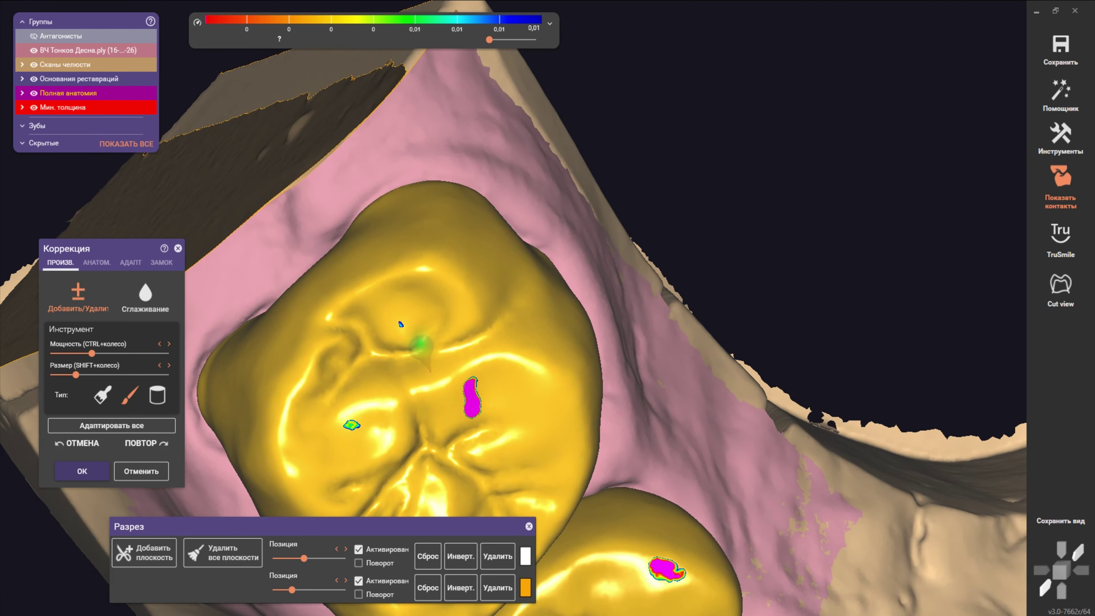
pyautogui.keyDown('shift'); pyautogui.scroll(4, 390, 373); pyautogui.keyUp('shift')
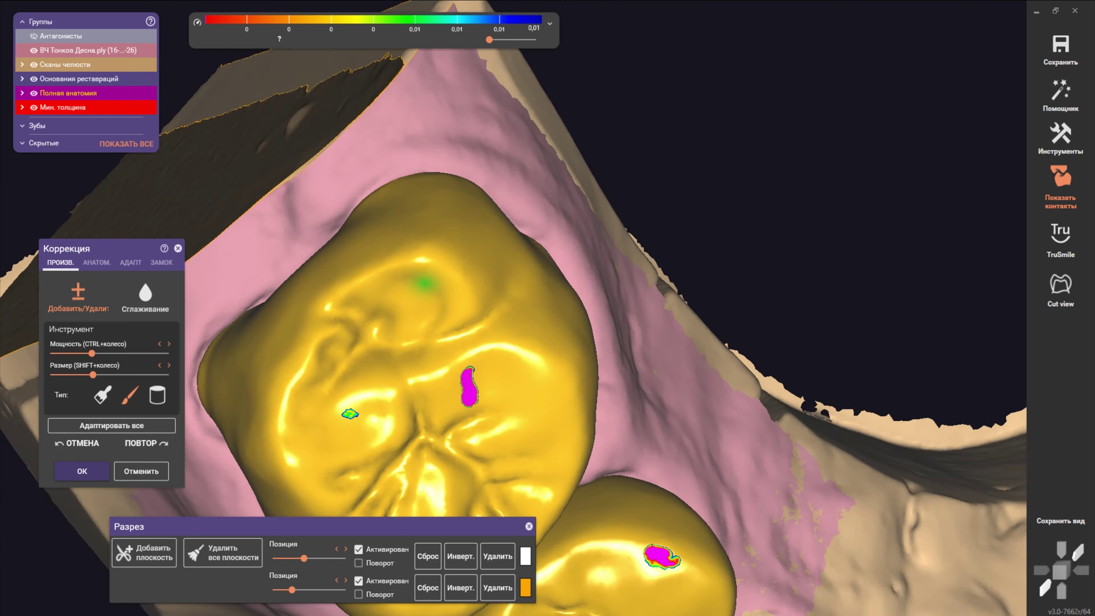
pyautogui.scroll(-3, 360, 357)
pyautogui.moveTo(428, 281)
pyautogui.mouseDown(button='right')
pyautogui.moveTo(429, 250)
pyautogui.moveTo(443, 268)
pyautogui.mouseUp(button='right')
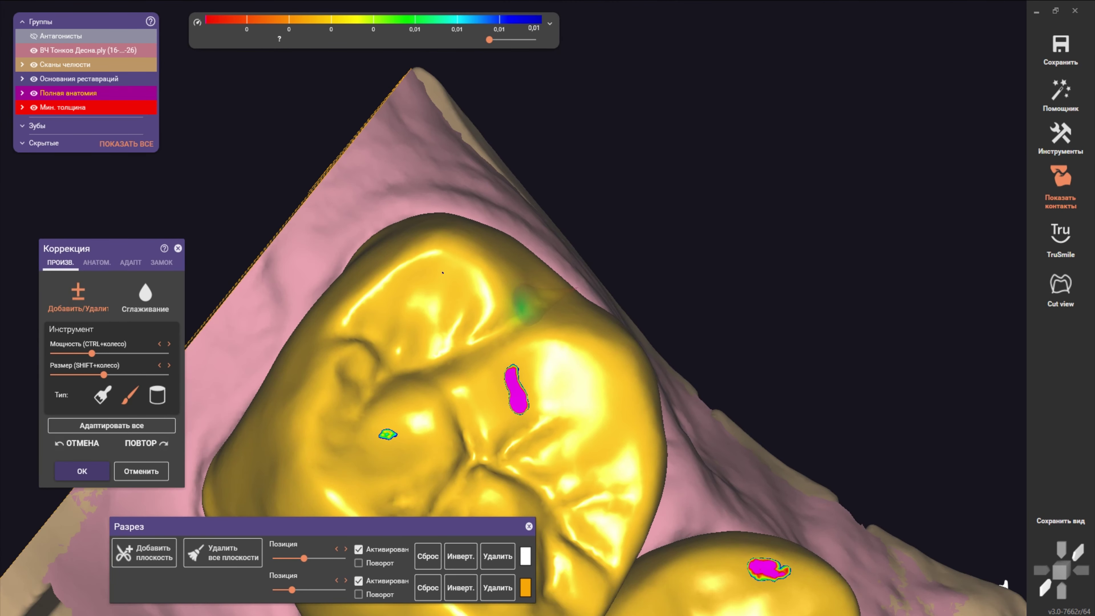
pyautogui.scroll(2, 442, 268)
pyautogui.scroll(2, 443, 269)
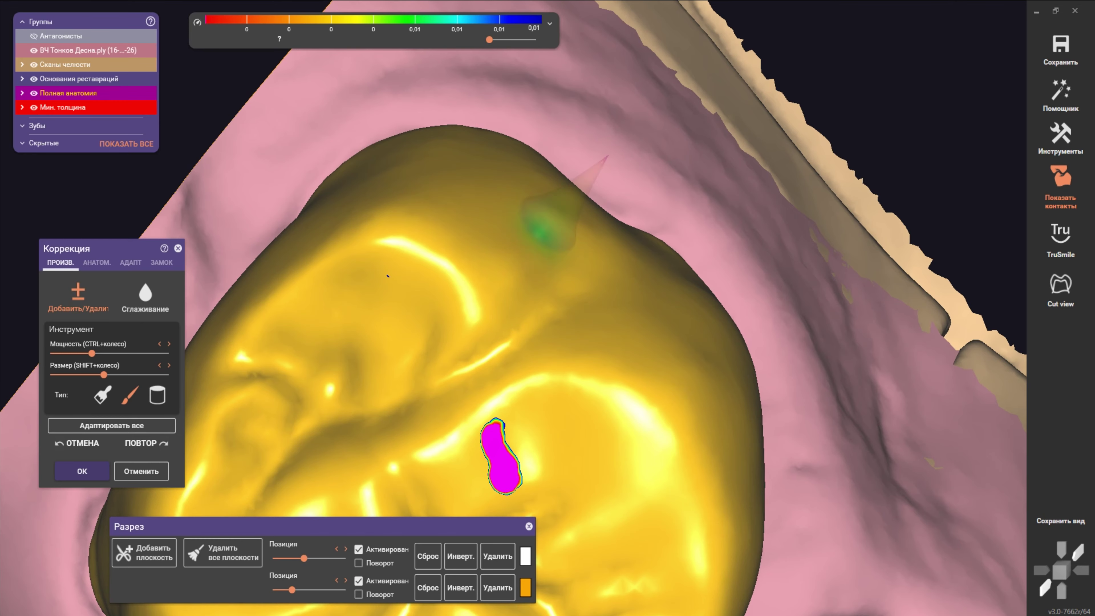
pyautogui.scroll(-3, 384, 172)
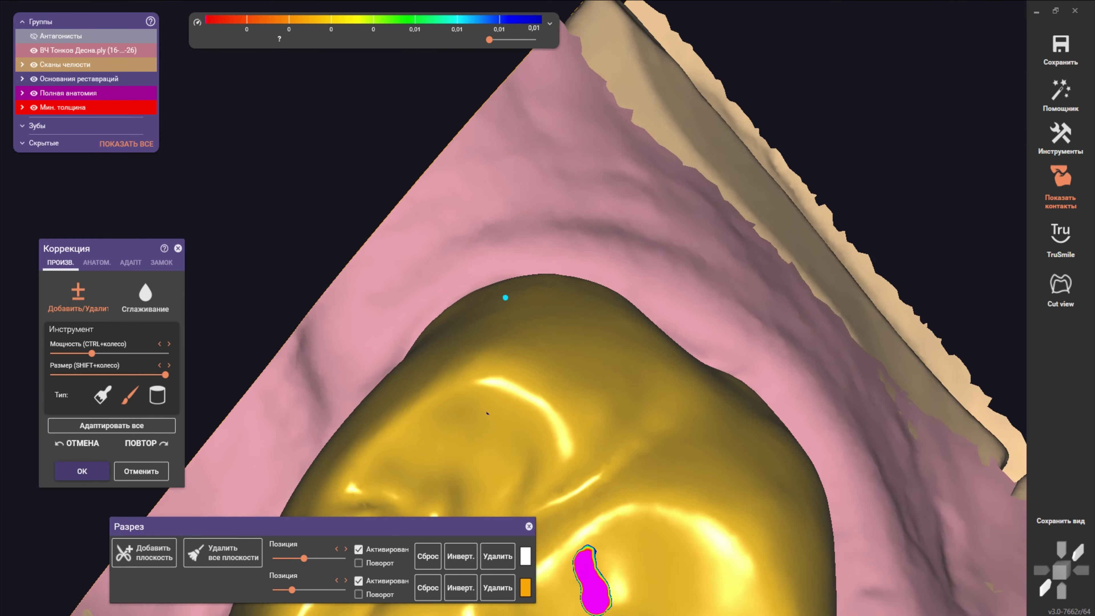
pyautogui.moveTo(384, 172)
pyautogui.mouseDown(button='right')
pyautogui.moveTo(477, 255)
pyautogui.moveTo(518, 227)
pyautogui.mouseUp(button='right')
pyautogui.scroll(3, 476, 254)
pyautogui.scroll(-3, 435, 232)
pyautogui.scroll(3, 561, 249)
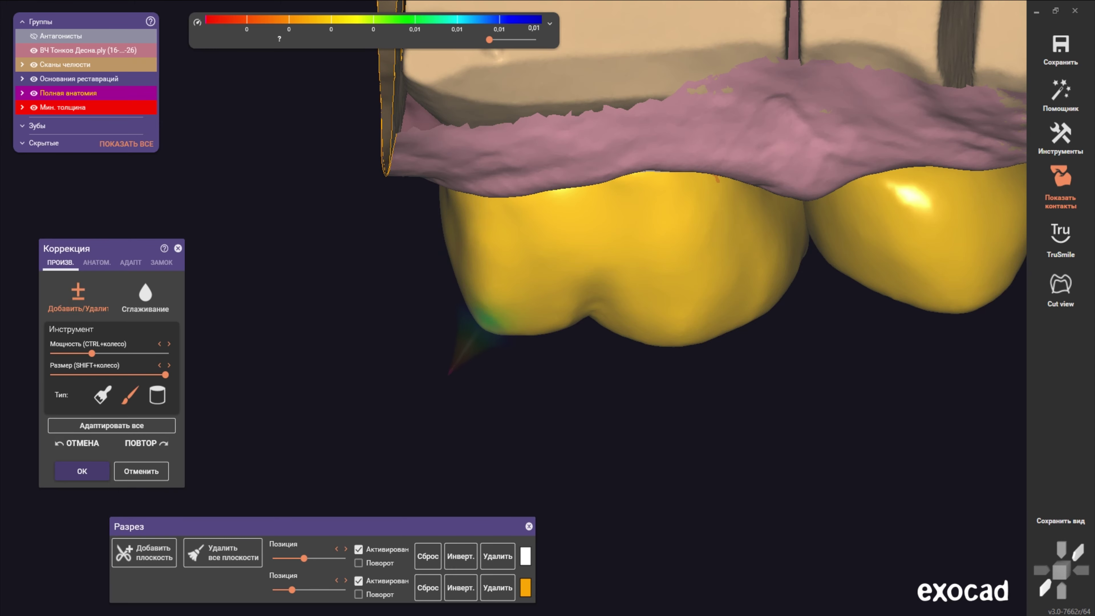
# - Rotate around the crown and zoom out to see it against the whole upper jaw
pyautogui.moveTo(479, 244)
pyautogui.mouseDown(button='right')
pyautogui.moveTo(476, 222)
pyautogui.moveTo(495, 294)
pyautogui.moveTo(488, 250)
pyautogui.mouseUp(button='right')
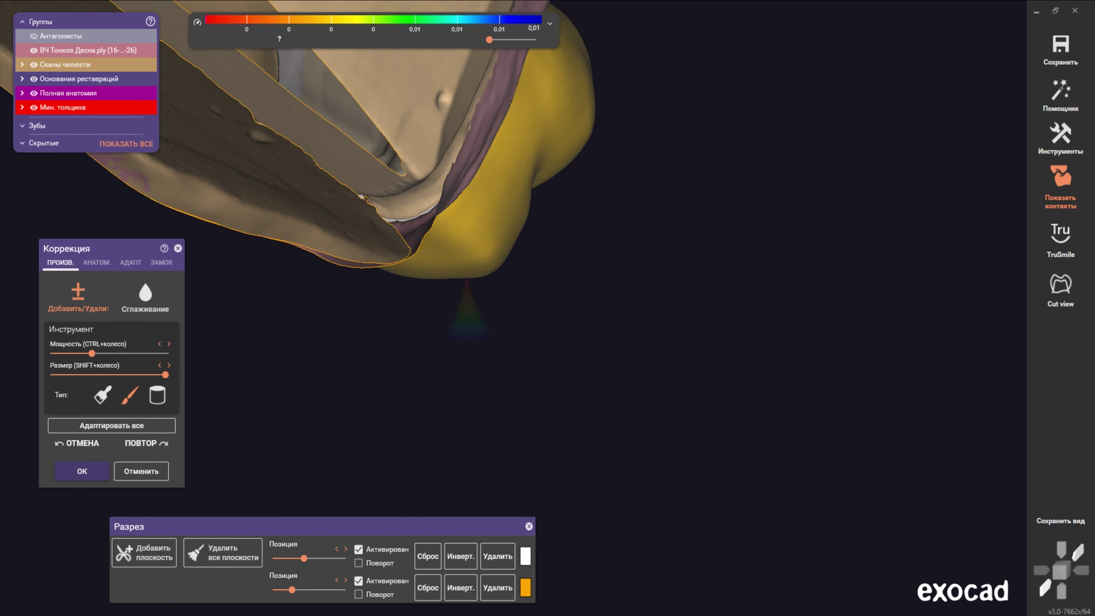
pyautogui.moveTo(482, 227)
pyautogui.mouseDown(button='right')
pyautogui.moveTo(491, 242)
pyautogui.moveTo(474, 302)
pyautogui.mouseUp(button='right')
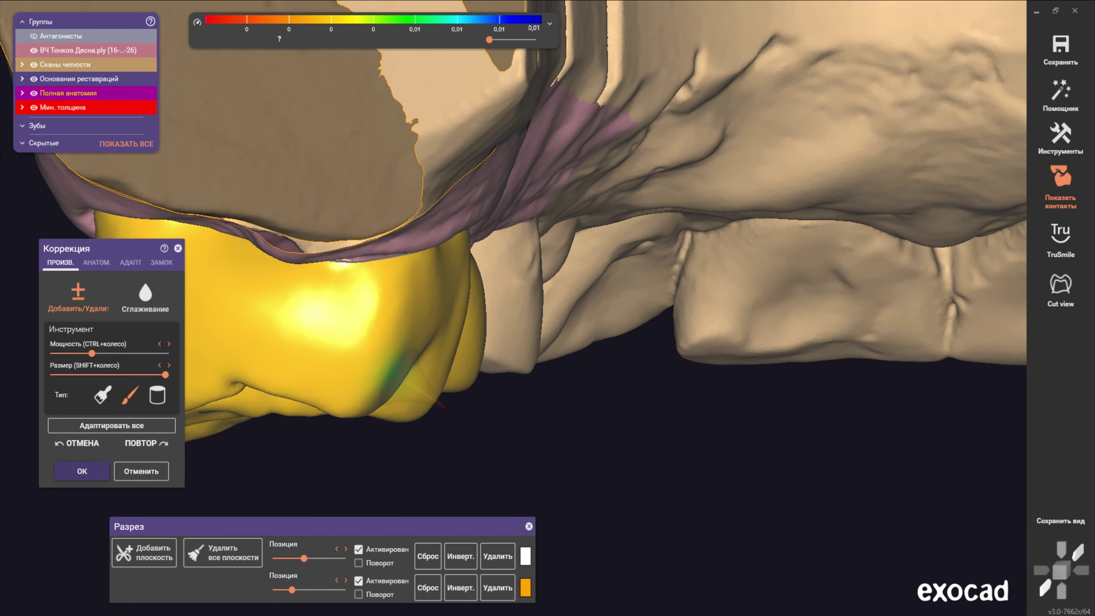
pyautogui.moveTo(468, 377); pyautogui.dragTo(458, 358, button='right')
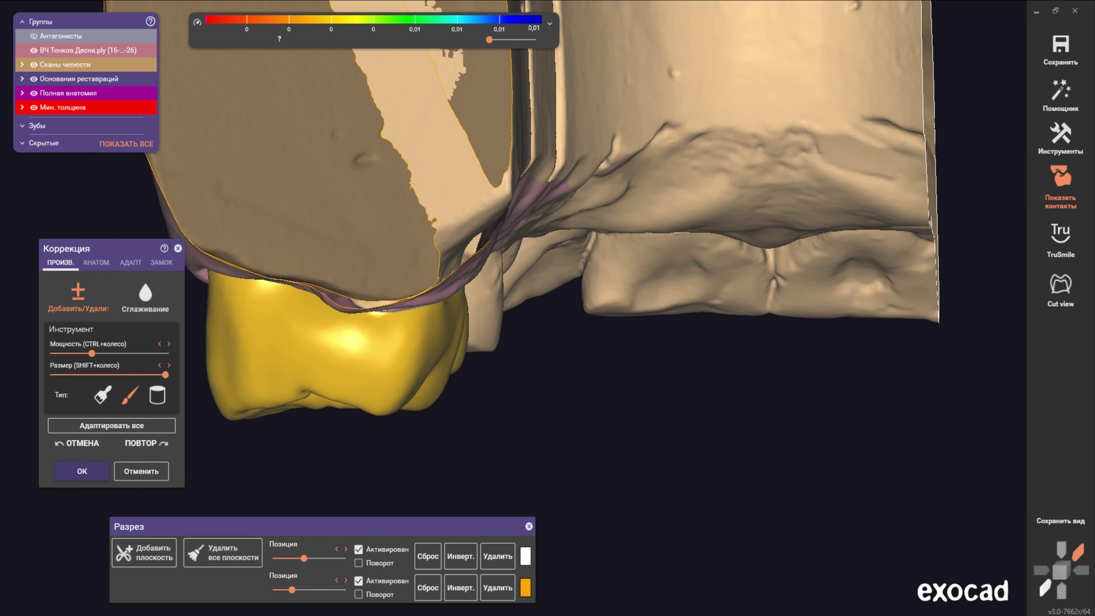
pyautogui.scroll(-3, 392, 380)
pyautogui.scroll(-3, 392, 379)
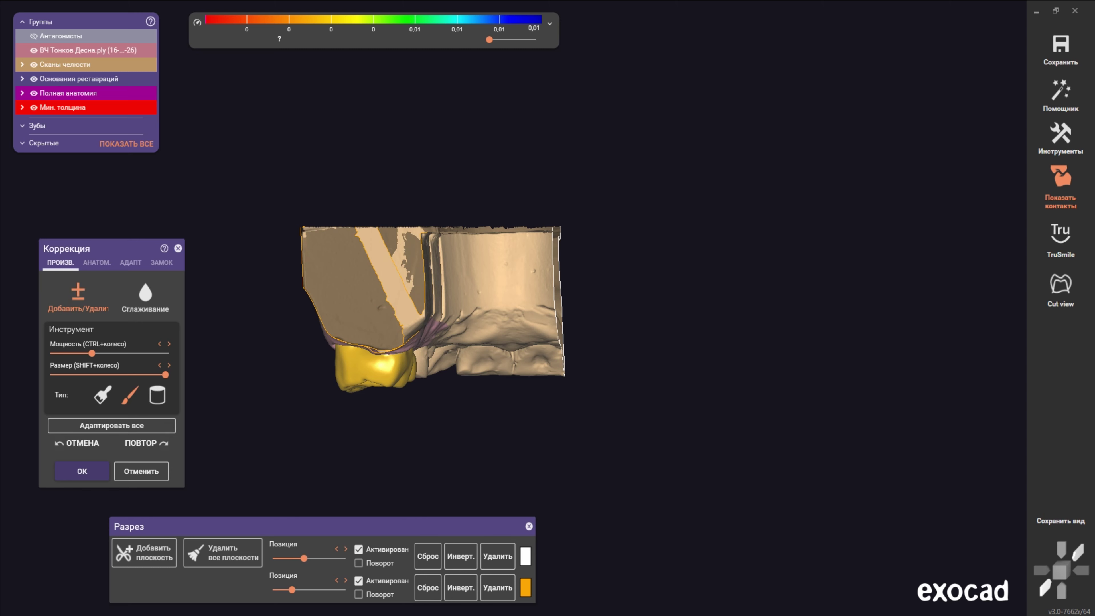
# - Show the lower antagonist jaw and check the crown against it, briefly visiting the anatomy tools
pyautogui.click(33, 36)
pyautogui.scroll(2, 401, 380)
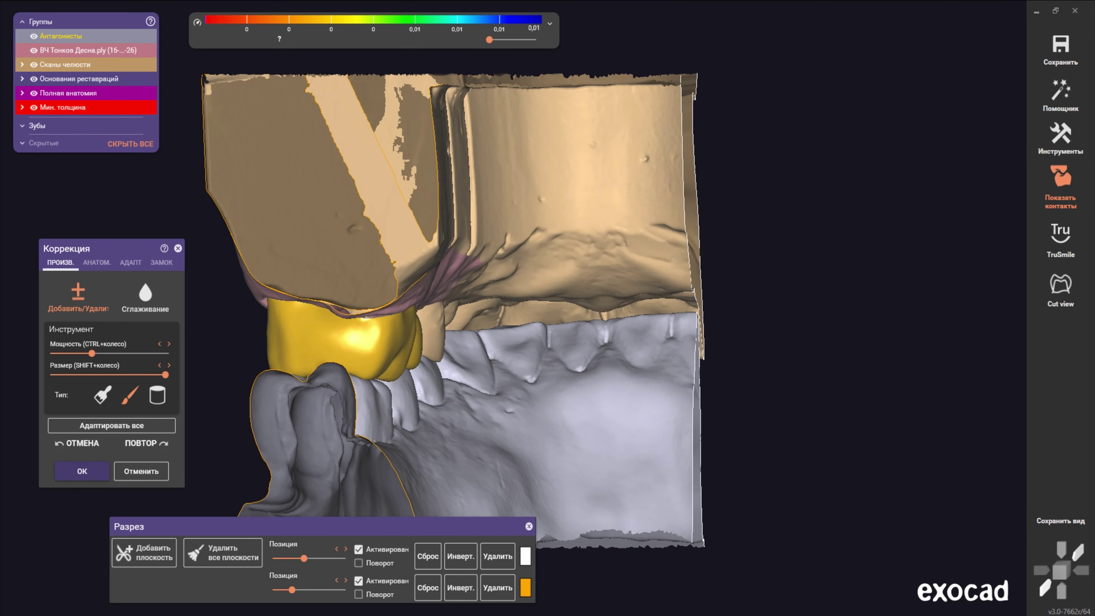
pyautogui.scroll(2, 388, 371)
pyautogui.scroll(1, 362, 362)
pyautogui.click(96, 262)
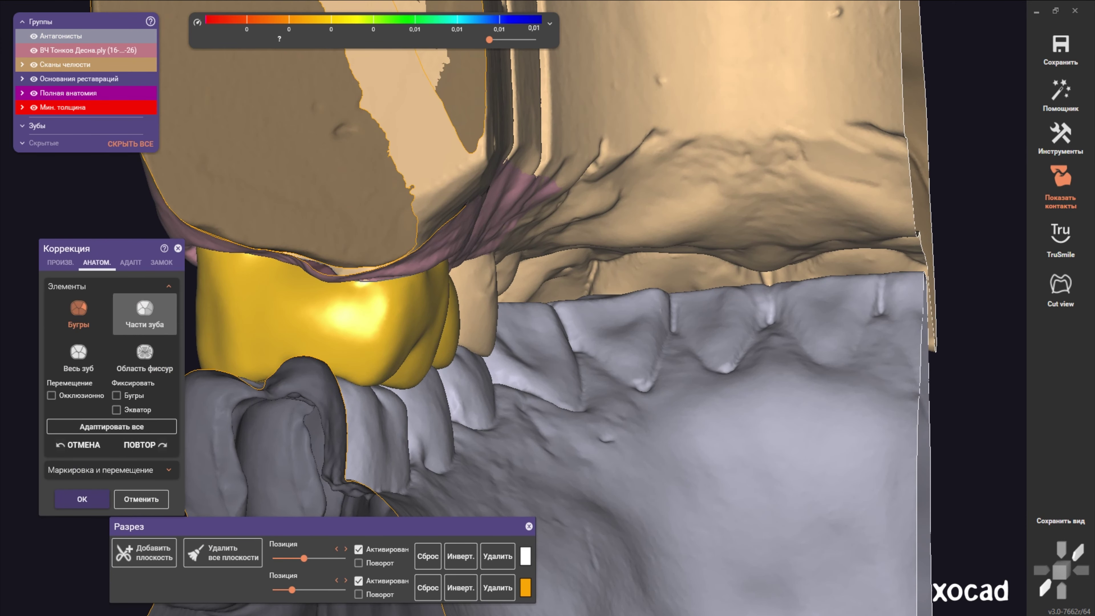
pyautogui.scroll(2, 337, 379)
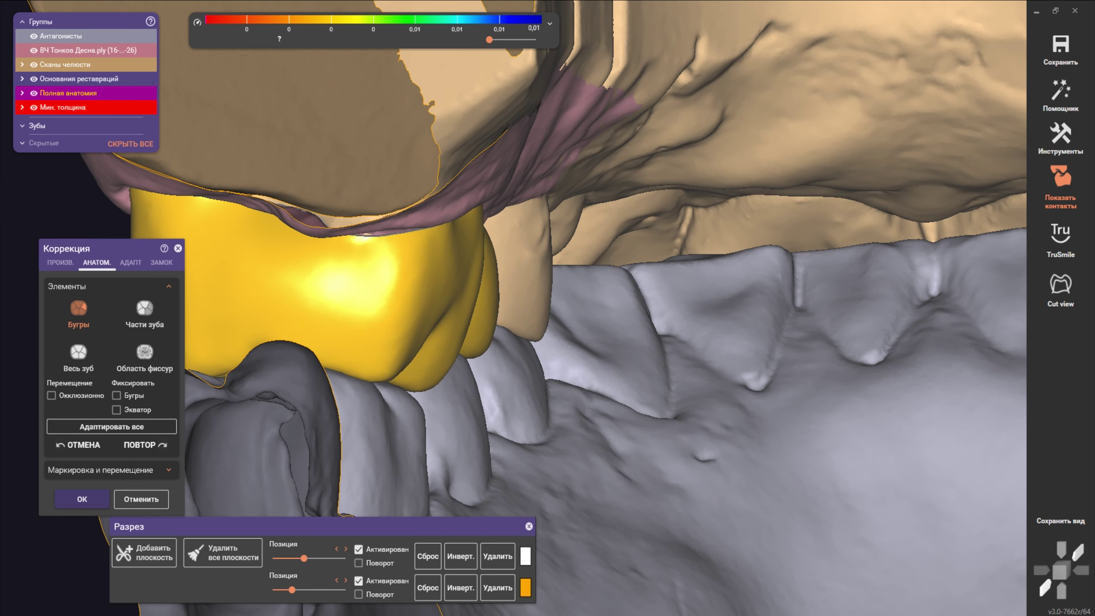
pyautogui.click(60, 263)
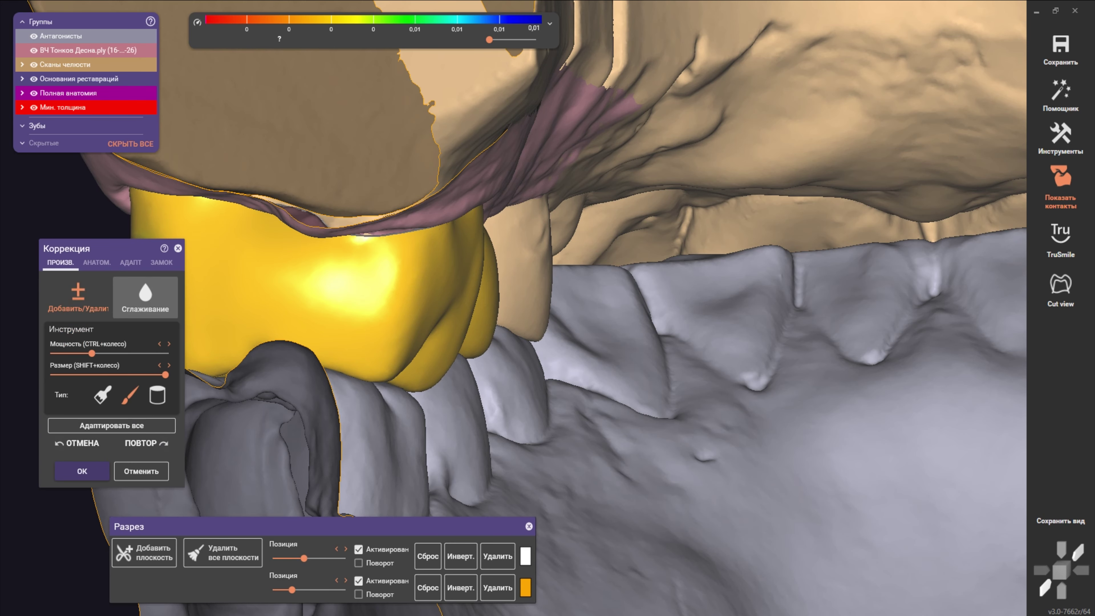
# - Hide the antagonist, look down on the biting surfaces, and select the Добавить/Удалить brush
pyautogui.click(145, 295)
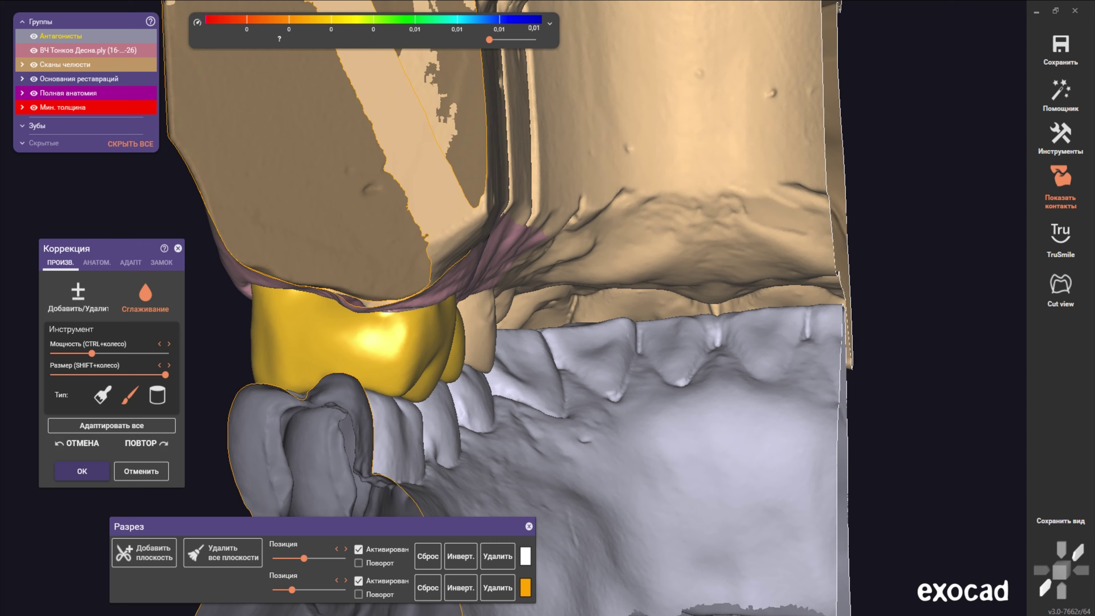
pyautogui.click(34, 36)
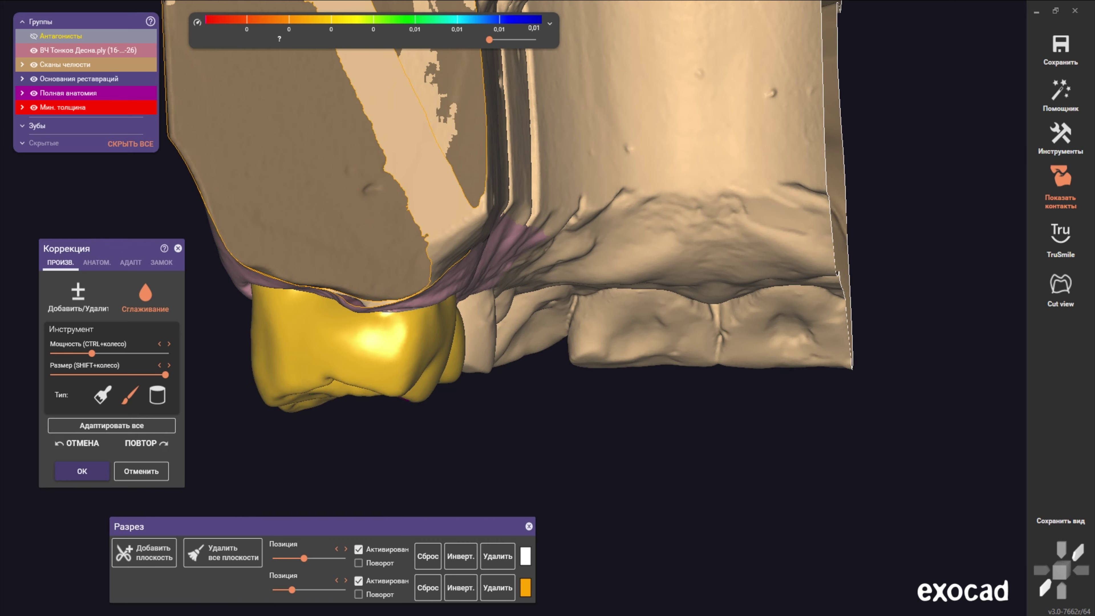
pyautogui.moveTo(513, 215); pyautogui.dragTo(513, 373, button='right')
pyautogui.keyDown('shift'); pyautogui.scroll(-3, 513, 373); pyautogui.keyUp('shift')
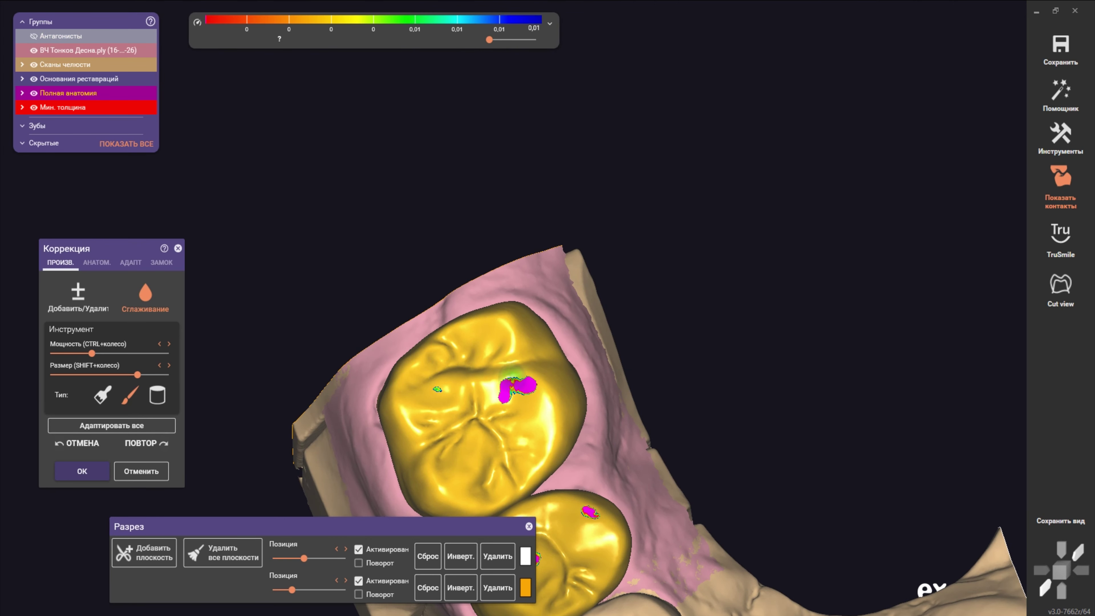
pyautogui.click(78, 298)
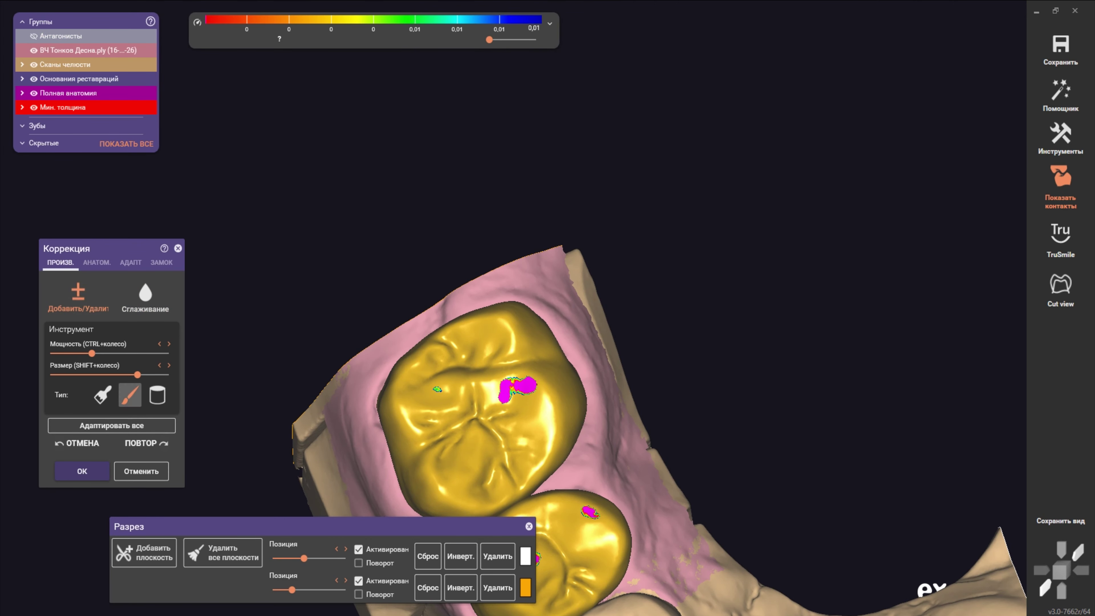
pyautogui.keyDown('shift'); pyautogui.scroll(-3, 559, 403); pyautogui.keyUp('shift')
# - Zoom in and add material to enlarge the larger crown's contact area
pyautogui.keyDown('shift'); pyautogui.scroll(1, 558, 424); pyautogui.keyUp('shift')
pyautogui.scroll(2, 558, 423)
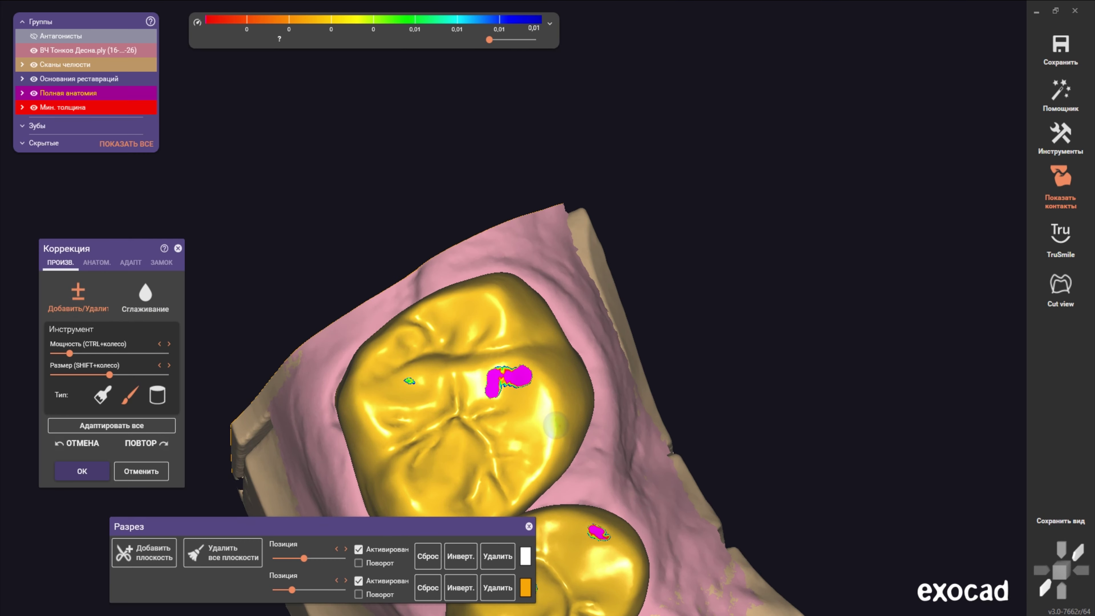
pyautogui.scroll(3, 543, 396)
pyautogui.scroll(3, 526, 362)
pyautogui.scroll(3, 513, 327)
pyautogui.keyDown('shift'); pyautogui.scroll(-2, 479, 368); pyautogui.keyUp('shift')
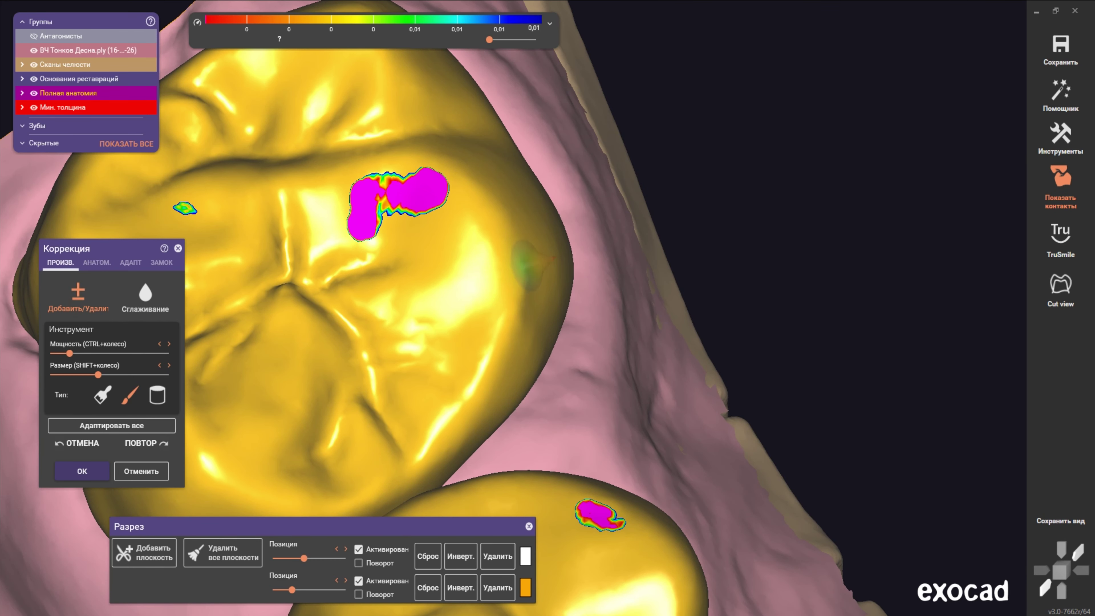
pyautogui.click(436, 158)
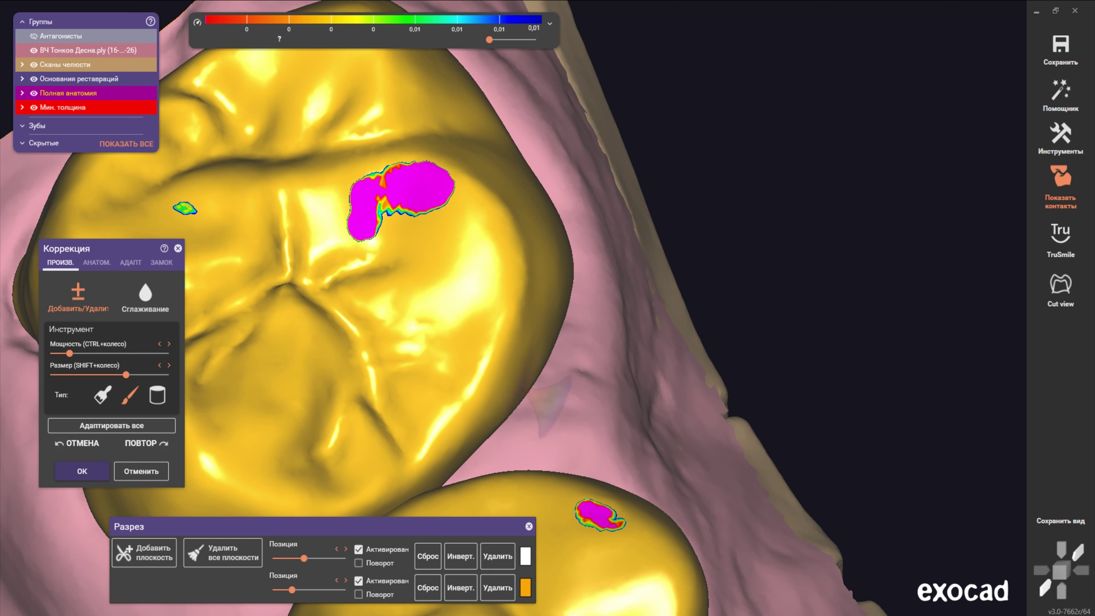
pyautogui.moveTo(426, 423); pyautogui.dragTo(427, 328, button='middle')
pyautogui.scroll(3, 427, 327)
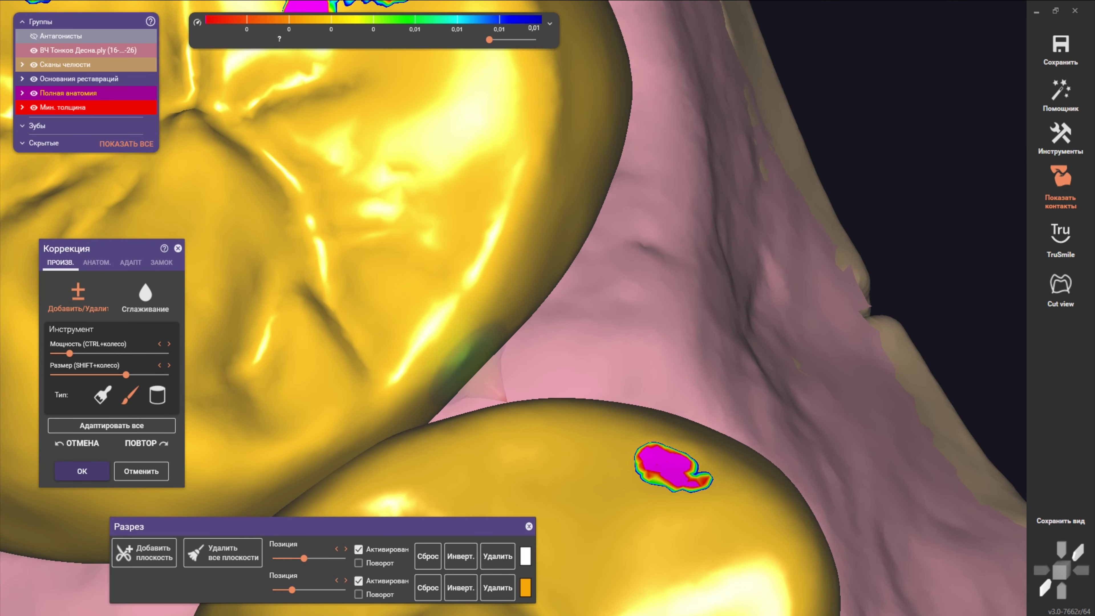
pyautogui.keyDown('shift'); pyautogui.scroll(-4, 500, 323); pyautogui.keyUp('shift')
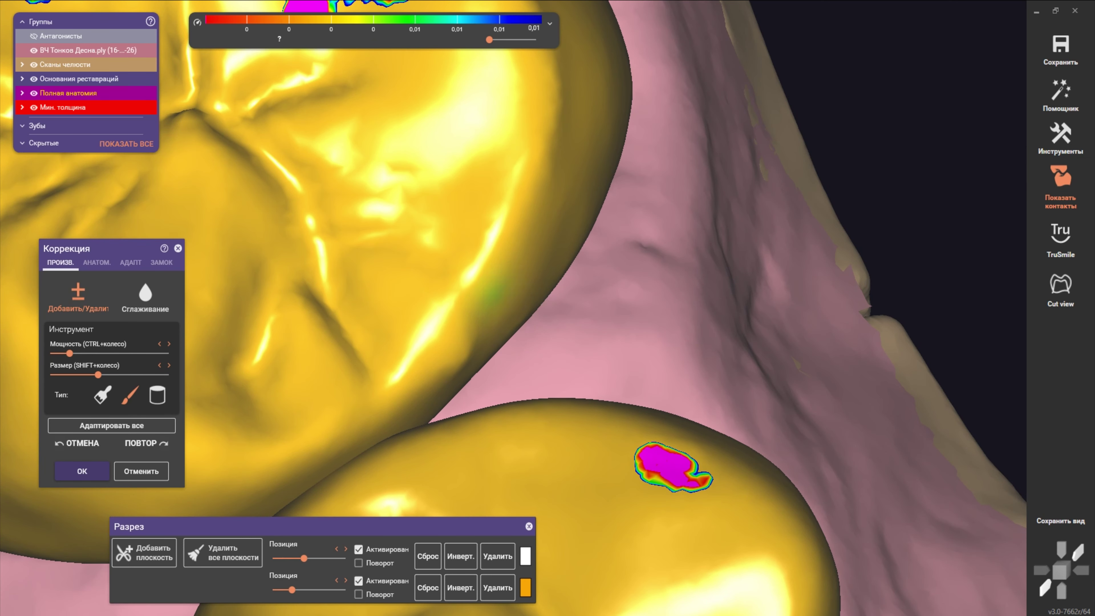
# - Add material on the crown edge and the left crown so its small contact fills in
pyautogui.moveTo(509, 254); pyautogui.dragTo(485, 318)
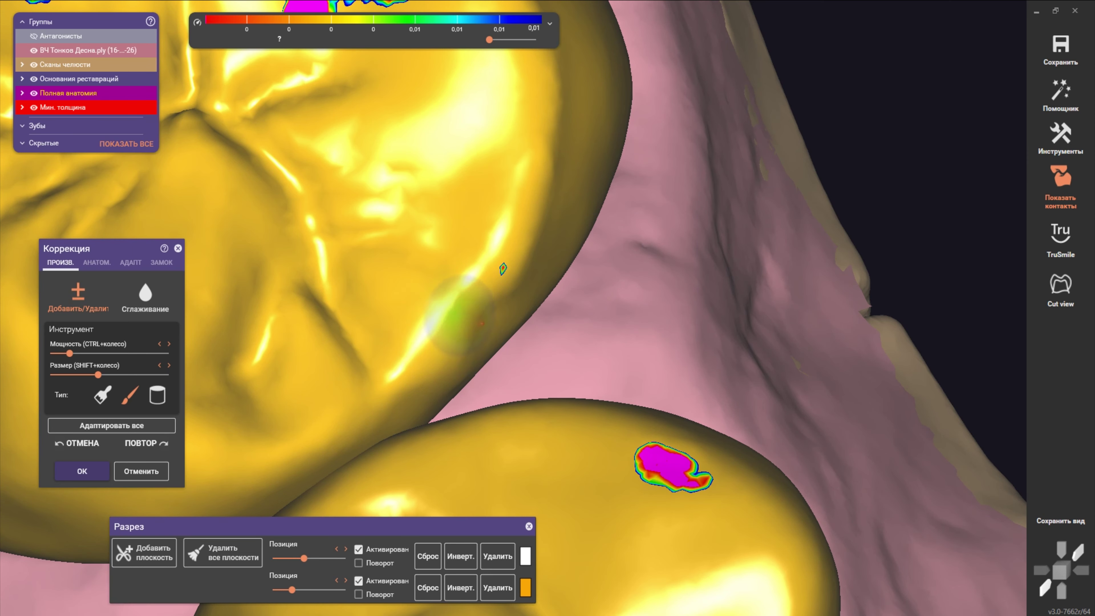
pyautogui.scroll(-5, 474, 319)
pyautogui.moveTo(474, 319); pyautogui.dragTo(474, 259, button='right')
pyautogui.scroll(5, 474, 319)
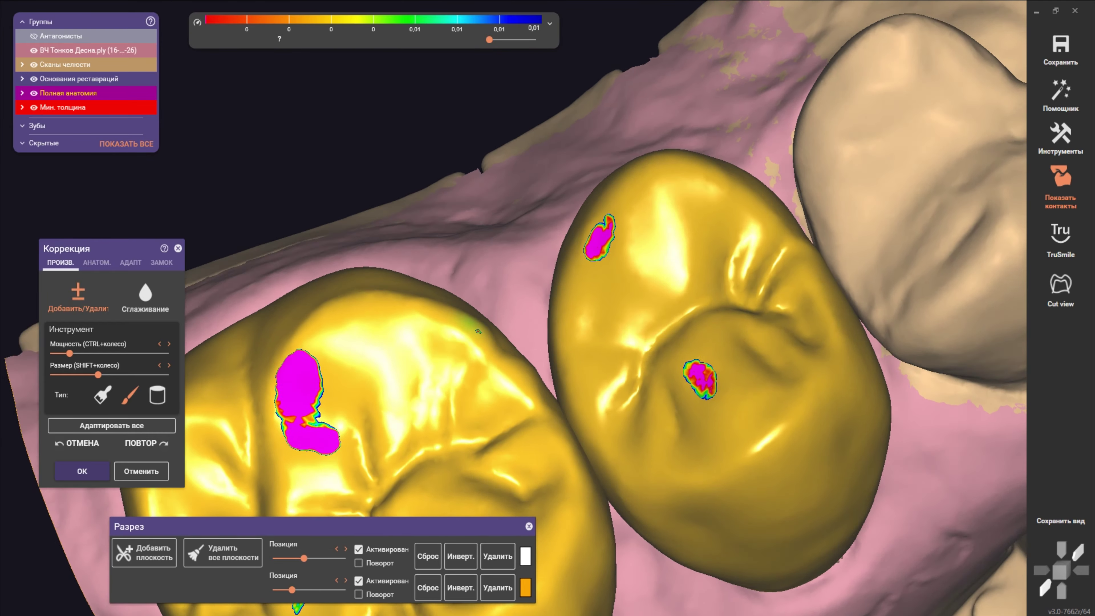
pyautogui.scroll(5, 474, 319)
pyautogui.keyDown('shift'); pyautogui.scroll(3, 474, 319); pyautogui.keyUp('shift')
pyautogui.click(470, 224)
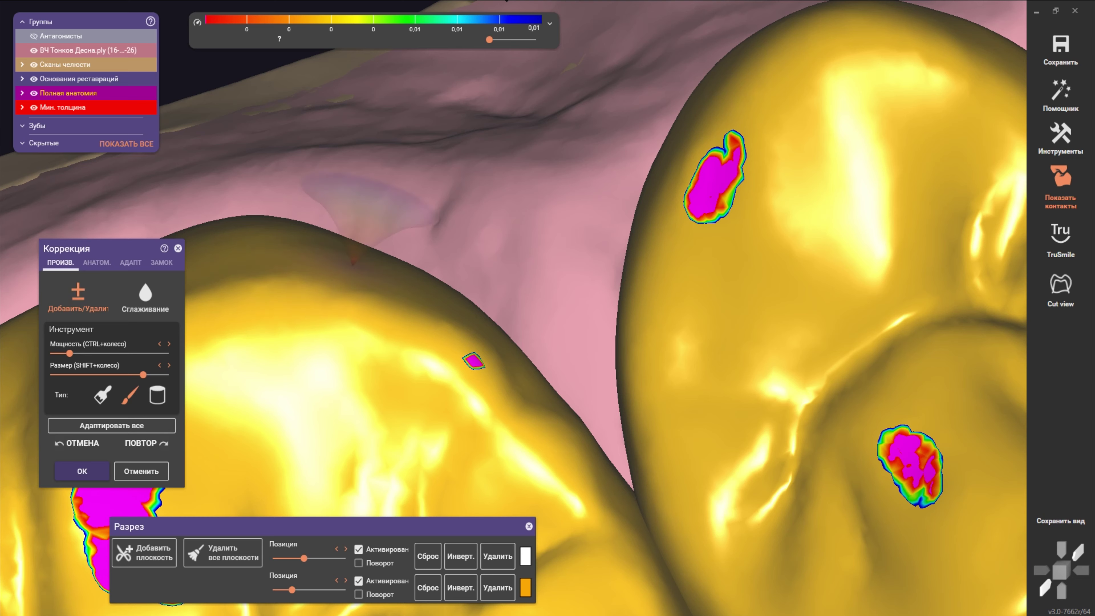
pyautogui.scroll(-5, 360, 249)
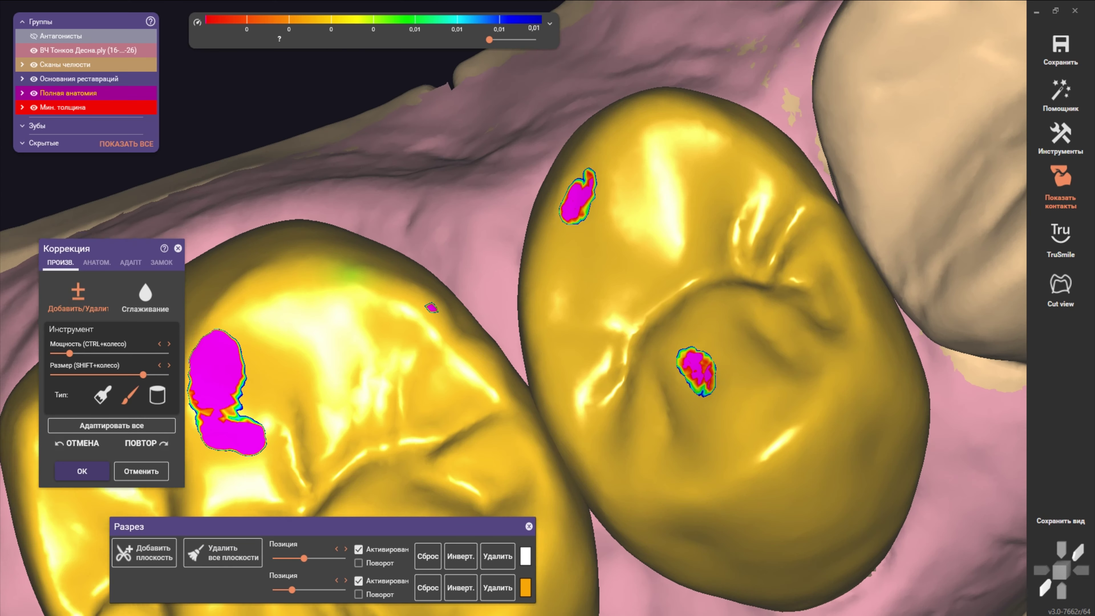
pyautogui.scroll(3, 327, 259)
pyautogui.scroll(2, 303, 272)
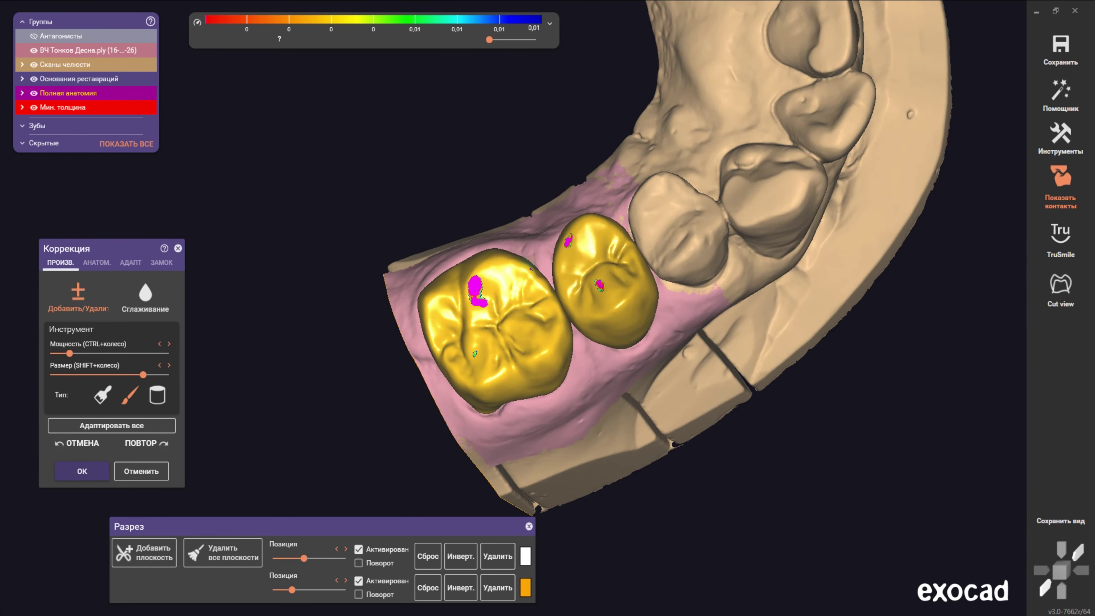
# - Switch off both section planes cutting through the model
pyautogui.rightClick(563, 262)
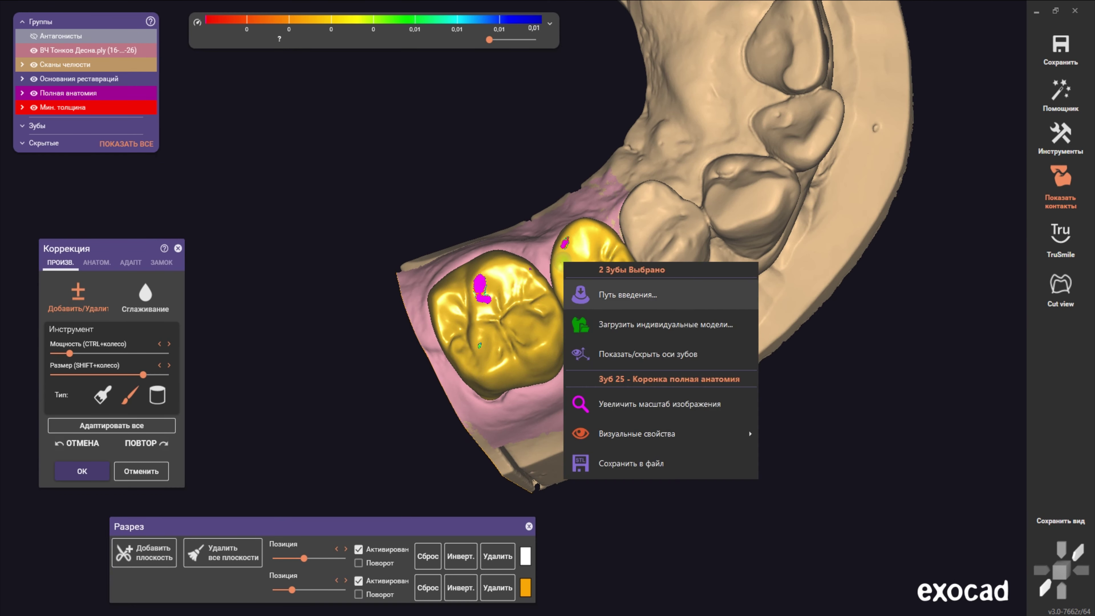
pyautogui.rightClick(886, 401)
pyautogui.press('Escape')
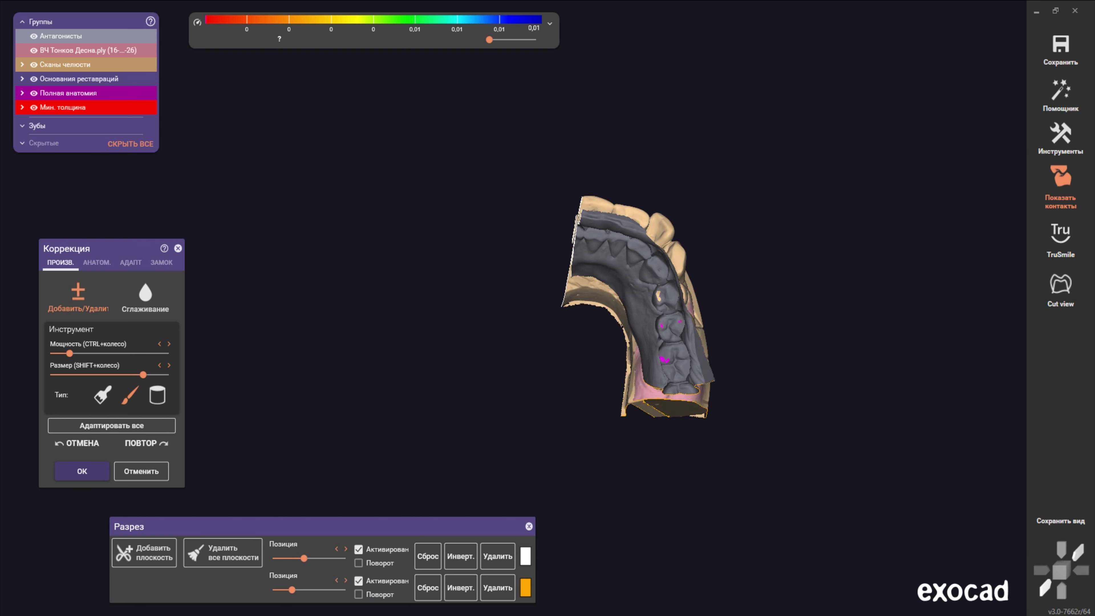
pyautogui.click(359, 549)
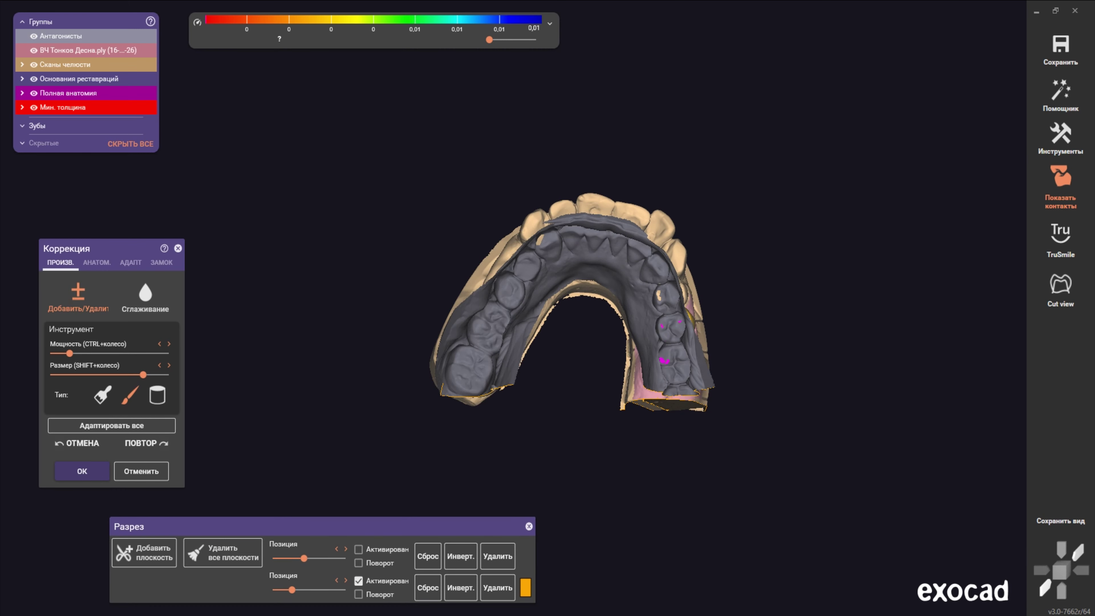
pyautogui.click(358, 580)
# - Hide the antagonist jaw and snap to a top-down occlusal view of the upper jaw
pyautogui.click(33, 36)
pyautogui.click(1041, 569)
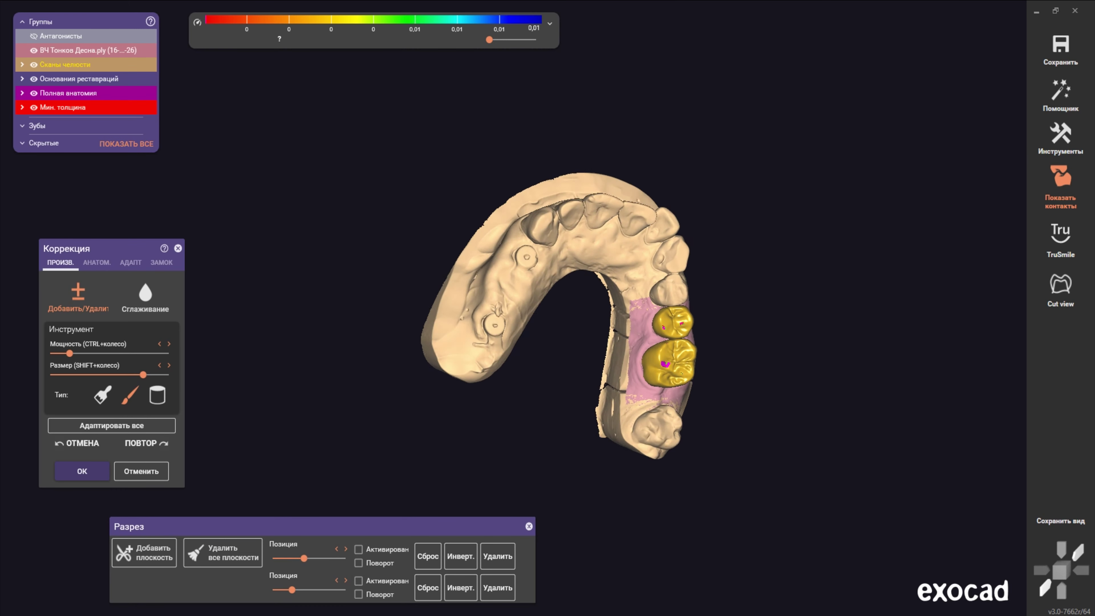
pyautogui.click(1061, 569)
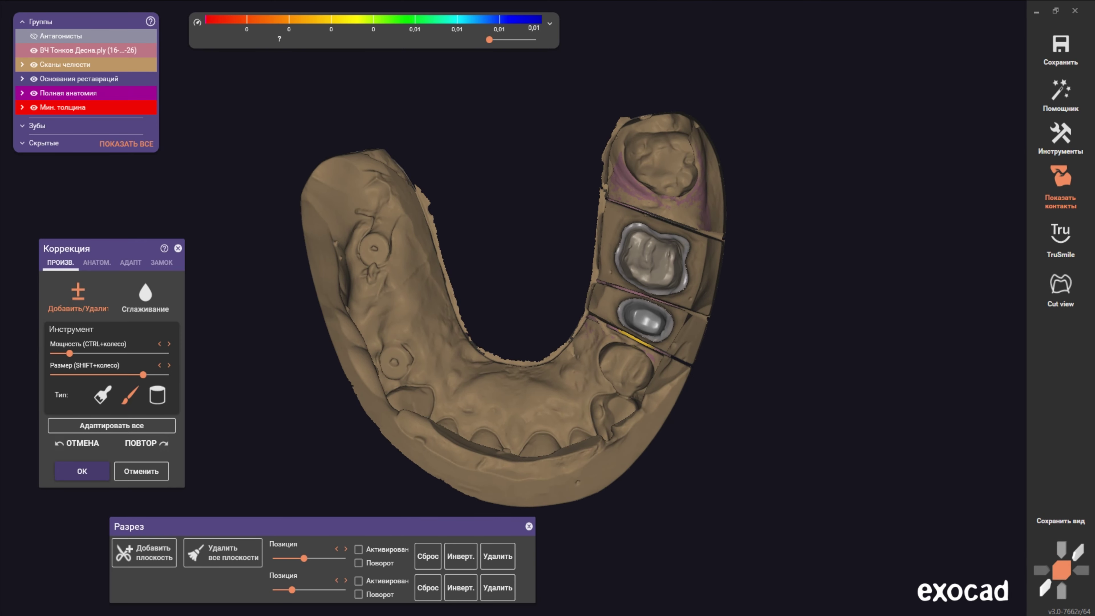
pyautogui.click(1061, 571)
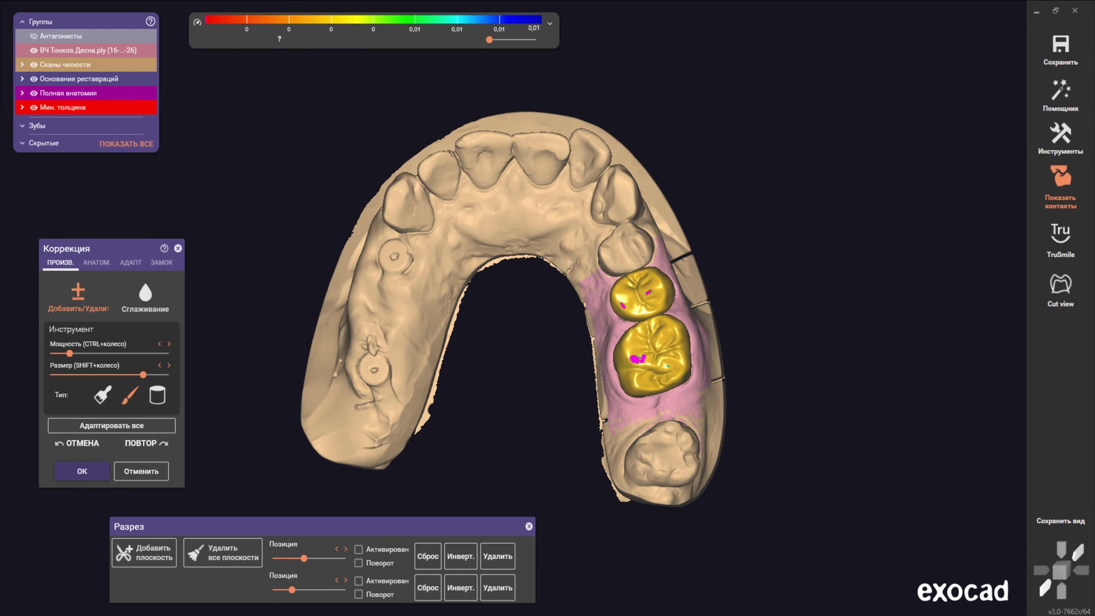
pyautogui.scroll(2, 652, 356)
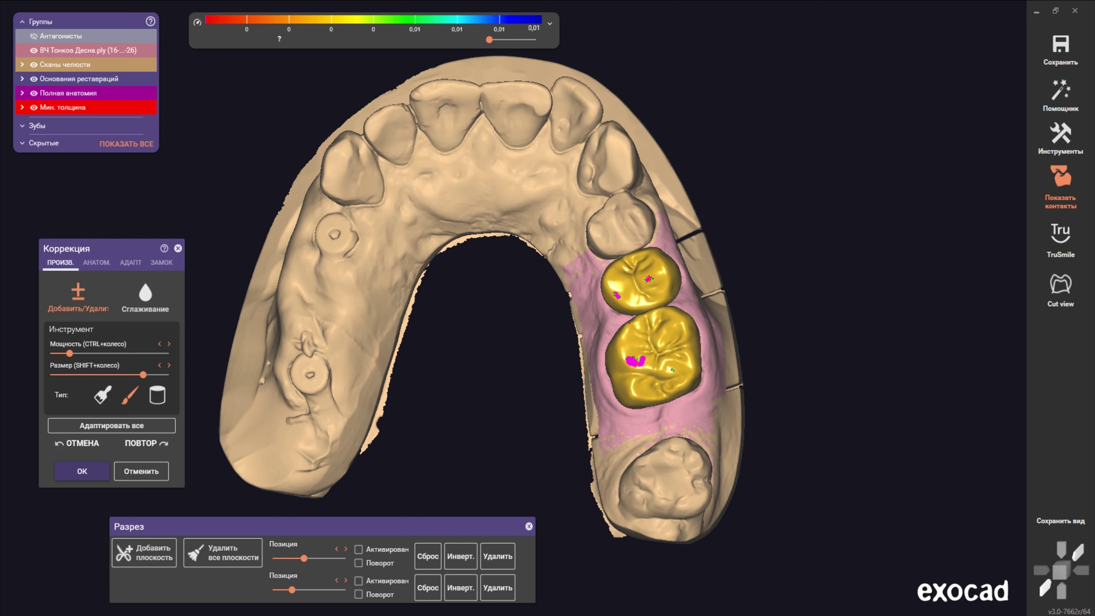
# - Preview the crowns in TruSmile rendering, then return to the plain yellow display
pyautogui.press('t')
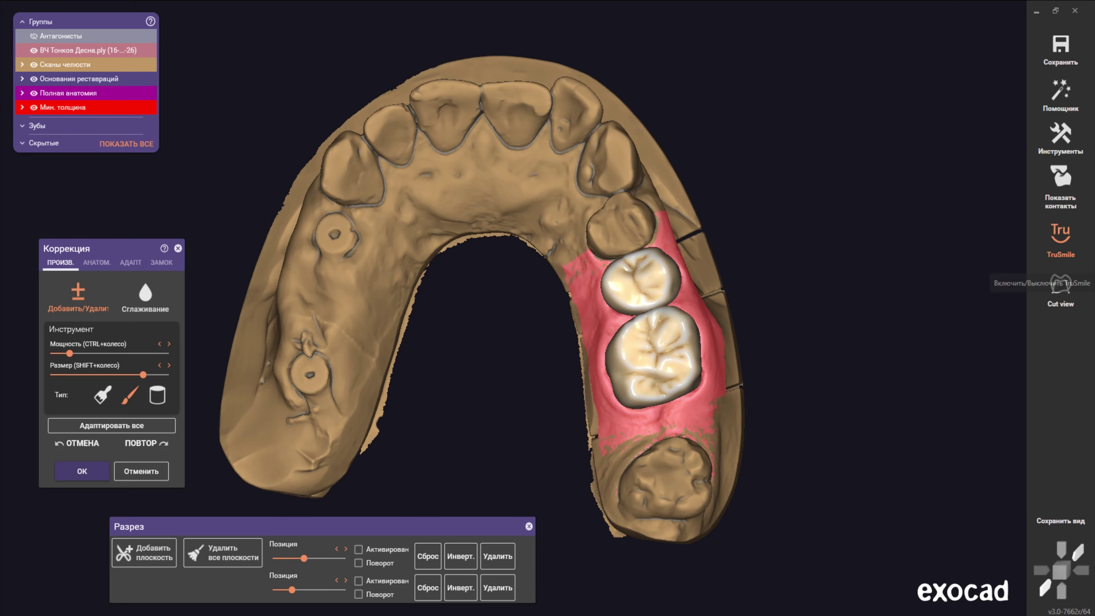
pyautogui.click(1060, 239)
pyautogui.moveTo(567, 187); pyautogui.dragTo(573, 328, button='right')
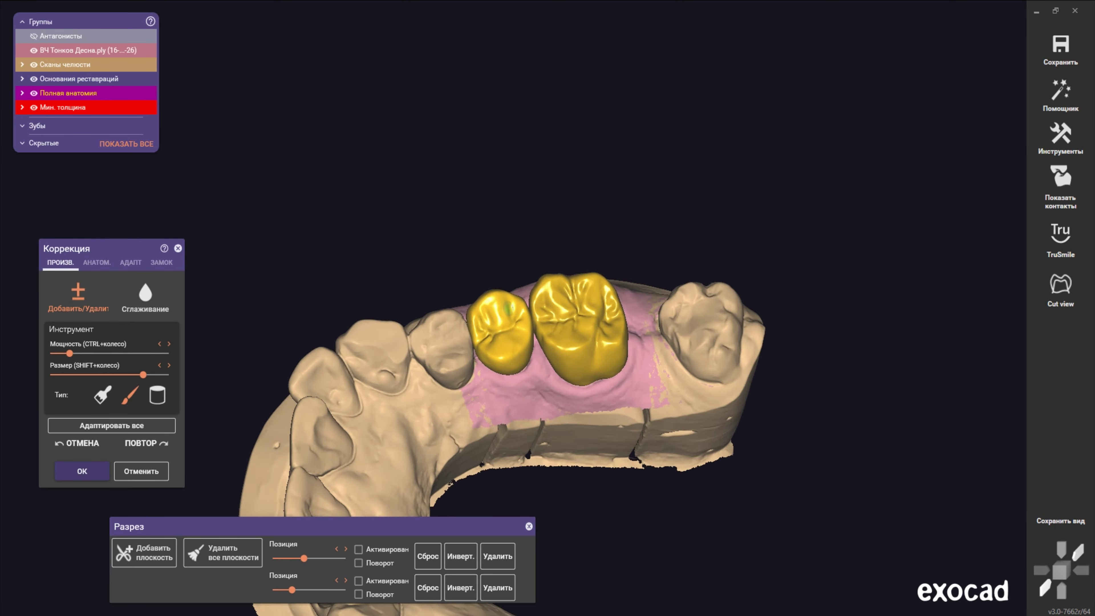
pyautogui.moveTo(560, 388); pyautogui.dragTo(560, 280, button='right')
pyautogui.scroll(5, 539, 302)
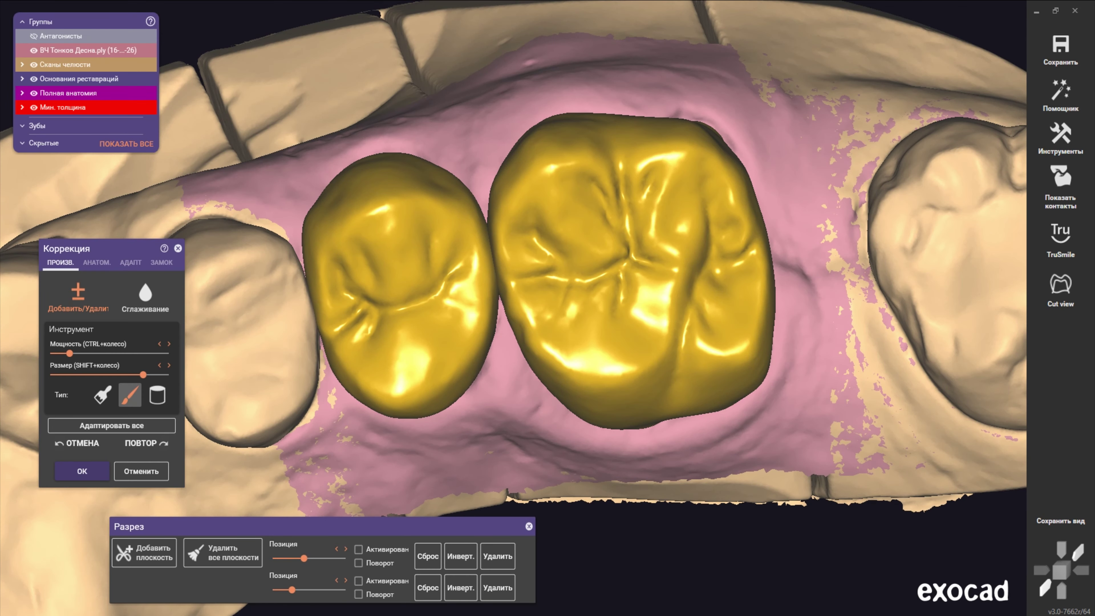
# - Shrink the Add/Remove brush and angle the view onto the larger crown's fissures
pyautogui.keyDown('shift'); pyautogui.scroll(-3, 576, 315); pyautogui.keyUp('shift')
pyautogui.scroll(-3, 576, 314)
pyautogui.moveTo(577, 315); pyautogui.dragTo(578, 380, button='right')
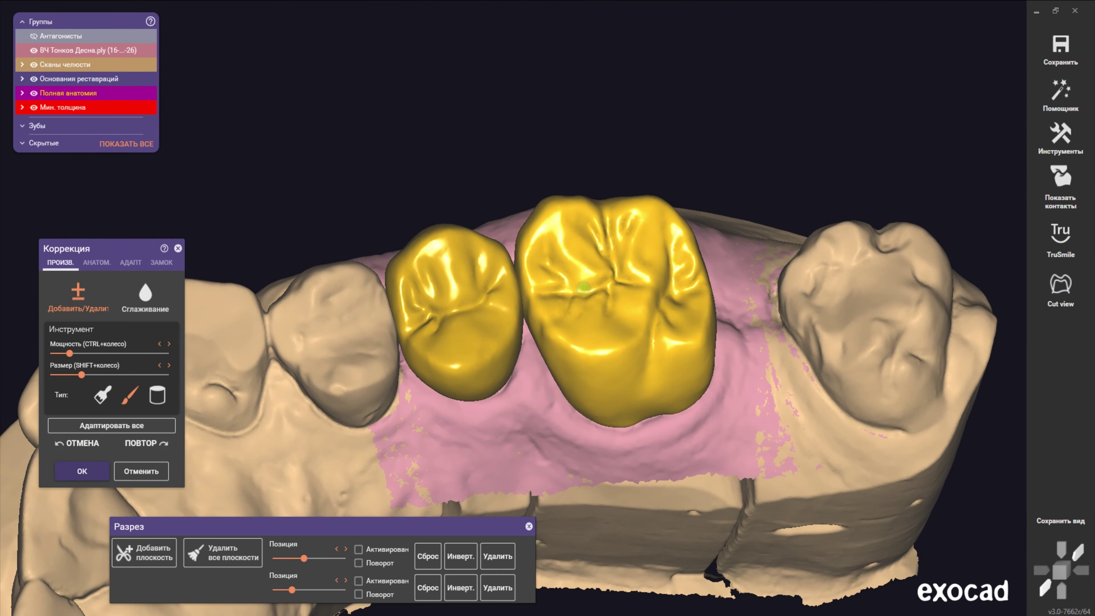
pyautogui.scroll(3, 657, 328)
pyautogui.scroll(3, 658, 328)
pyautogui.keyDown('shift'); pyautogui.scroll(-2, 668, 298); pyautogui.keyUp('shift')
pyautogui.scroll(2, 672, 281)
pyautogui.scroll(3, 680, 259)
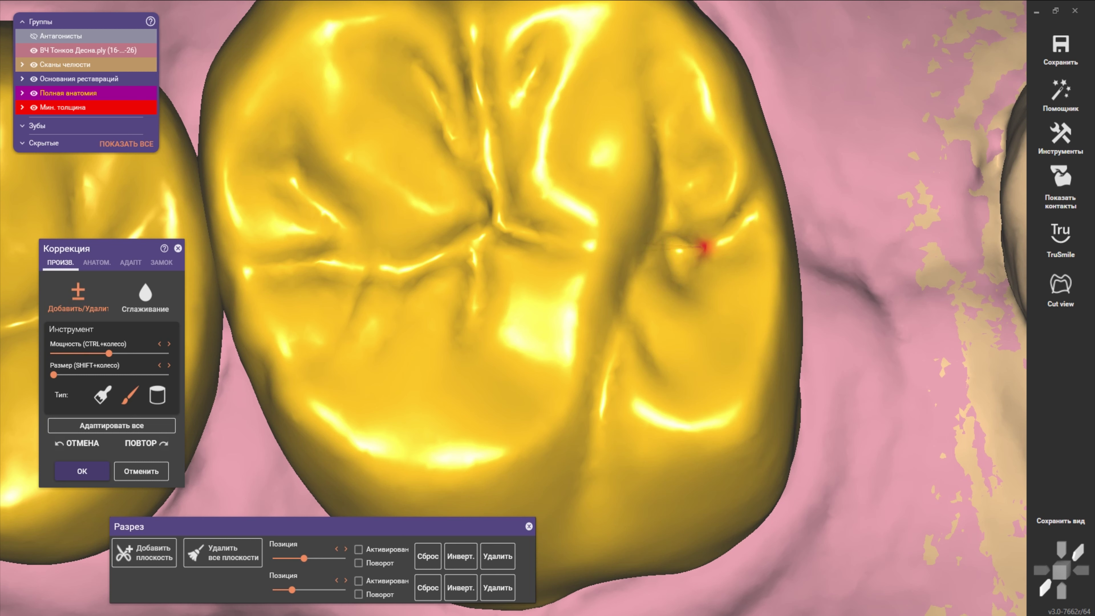
pyautogui.scroll(-5, 670, 239)
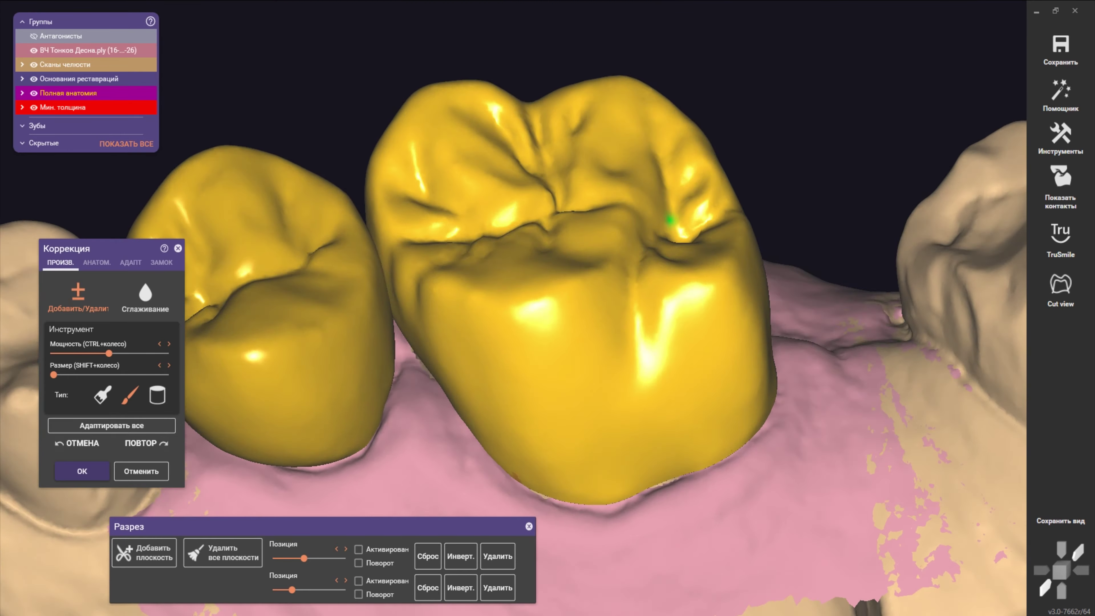
pyautogui.moveTo(670, 239)
pyautogui.mouseDown(button='right')
pyautogui.moveTo(670, 164)
pyautogui.moveTo(660, 198)
pyautogui.moveTo(672, 208)
pyautogui.moveTo(597, 282)
pyautogui.moveTo(607, 319)
pyautogui.mouseUp(button='right')
pyautogui.keyDown('shift'); pyautogui.scroll(3, 670, 164); pyautogui.keyUp('shift')
pyautogui.scroll(2, 621, 295)
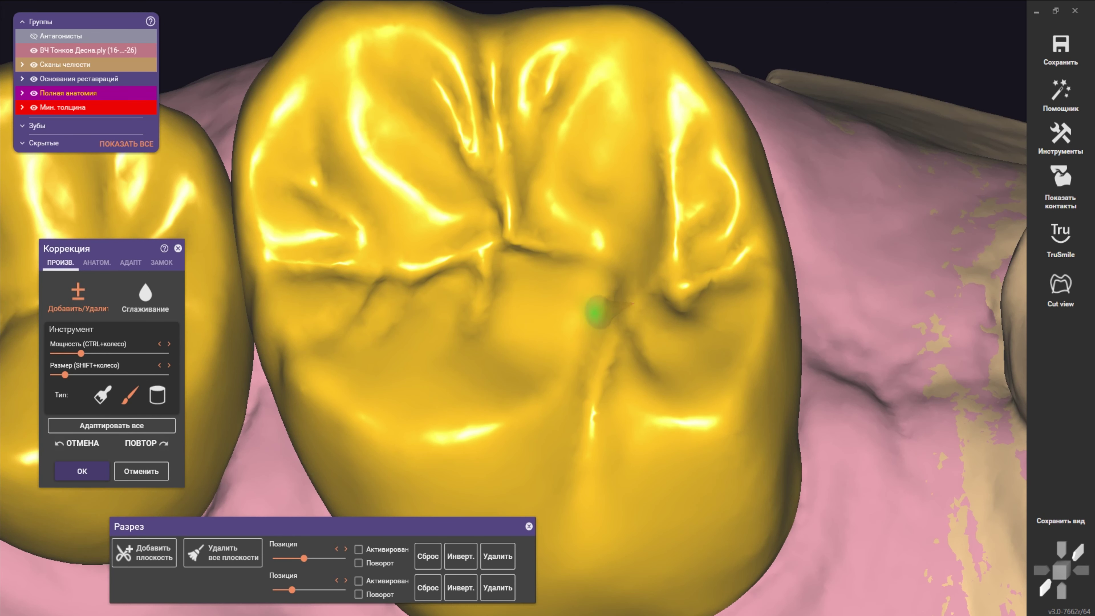
# - Sculpt a fine stroke along the larger crown's fissure, then review both crowns from above and the side
pyautogui.moveTo(539, 409)
pyautogui.mouseDown()
pyautogui.moveTo(428, 447)
pyautogui.moveTo(339, 417)
pyautogui.mouseUp()
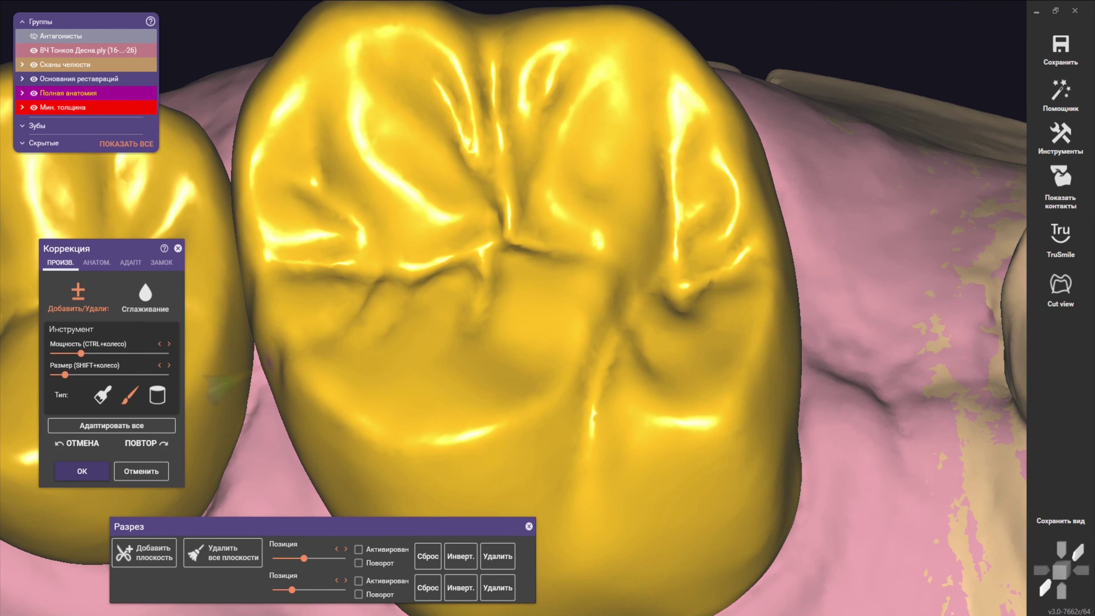
pyautogui.scroll(-5, 211, 381)
pyautogui.moveTo(211, 382); pyautogui.dragTo(582, 325, button='right')
pyautogui.scroll(3, 581, 325)
pyautogui.scroll(3, 559, 350)
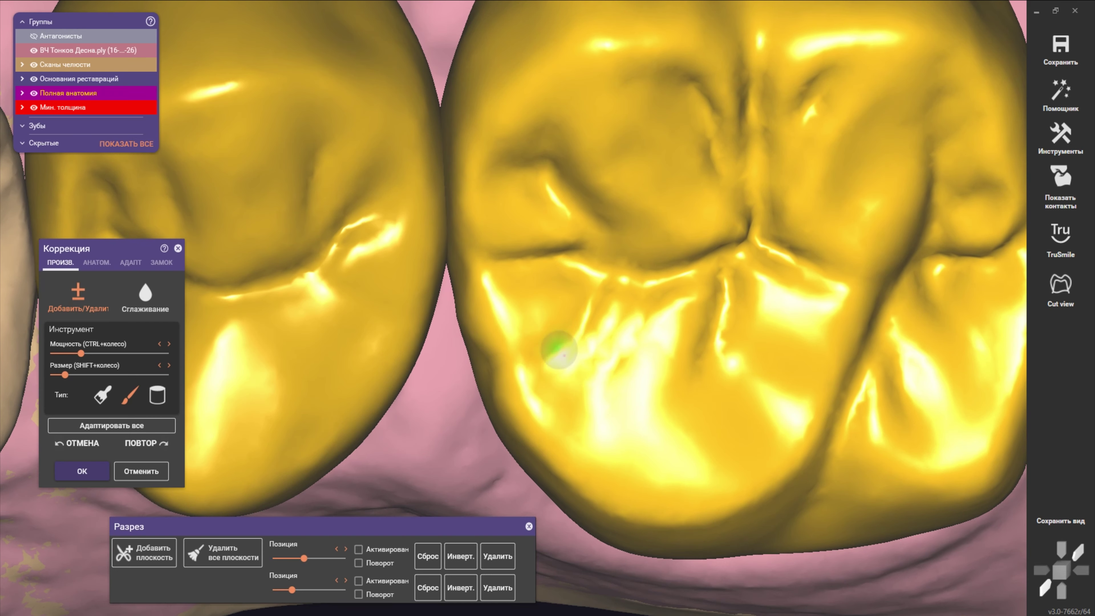
pyautogui.keyDown('shift'); pyautogui.scroll(-3, 559, 351); pyautogui.keyUp('shift')
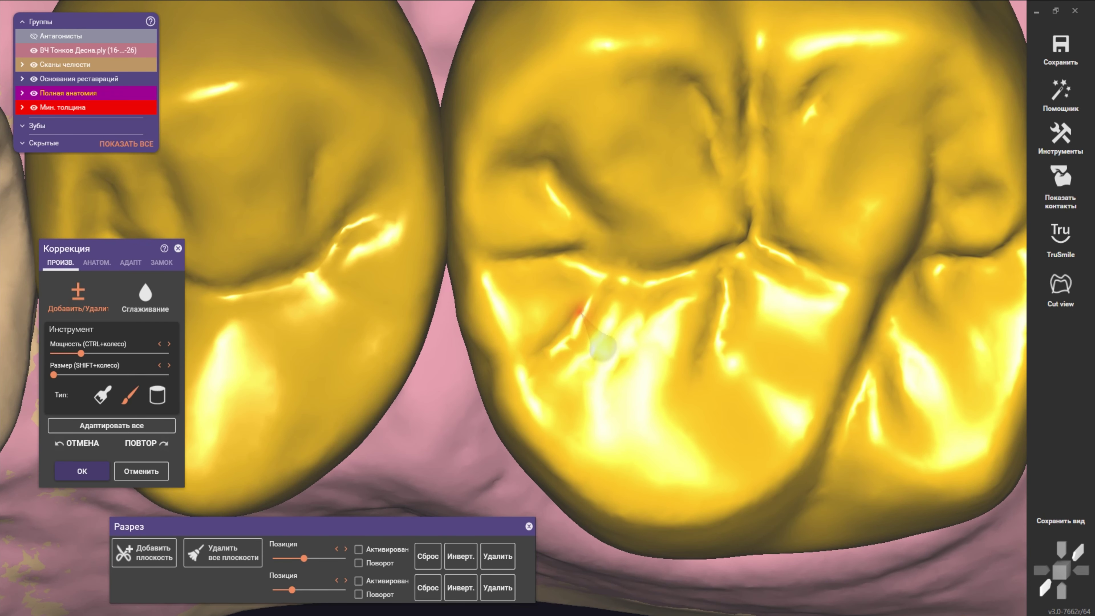
pyautogui.moveTo(585, 276); pyautogui.dragTo(586, 246, button='right')
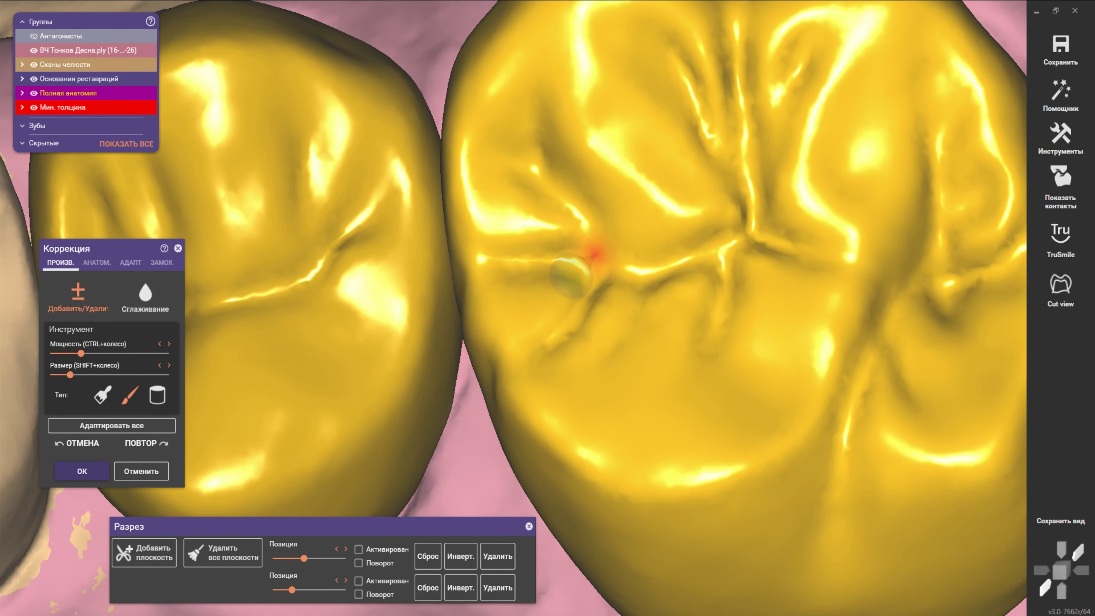
pyautogui.keyDown('shift'); pyautogui.scroll(3, 504, 276); pyautogui.keyUp('shift')
pyautogui.moveTo(536, 278); pyautogui.dragTo(587, 244, button='right')
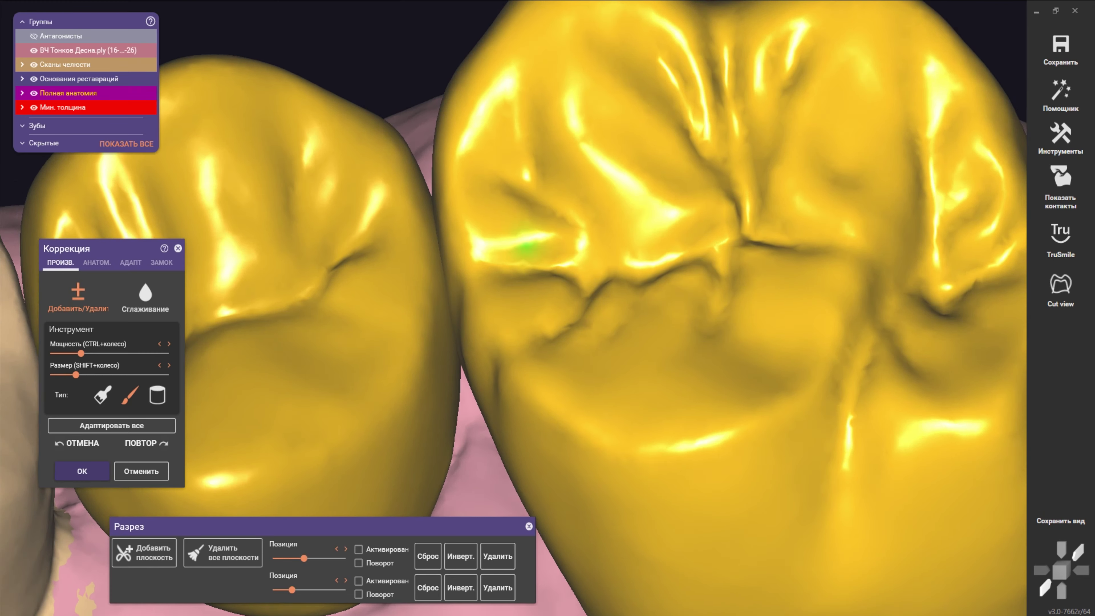
pyautogui.scroll(-3, 586, 245)
pyautogui.scroll(3, 575, 260)
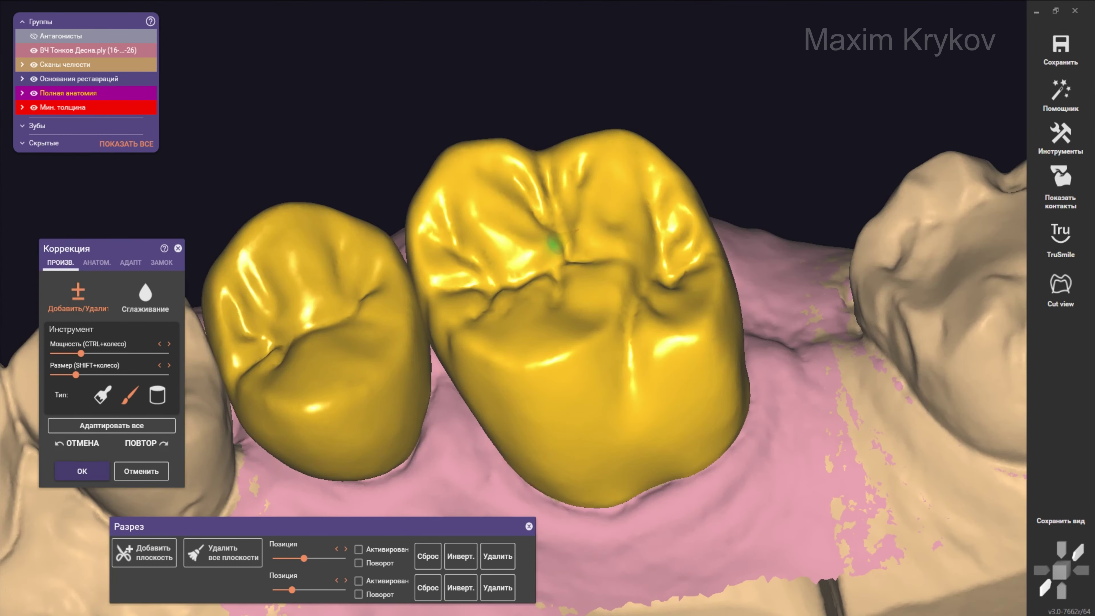
# - Increase the brush Power and Size and rotate the larger crown toward a top-down view
pyautogui.keyDown('ctrl'); pyautogui.scroll(3, 553, 222); pyautogui.keyUp('ctrl')
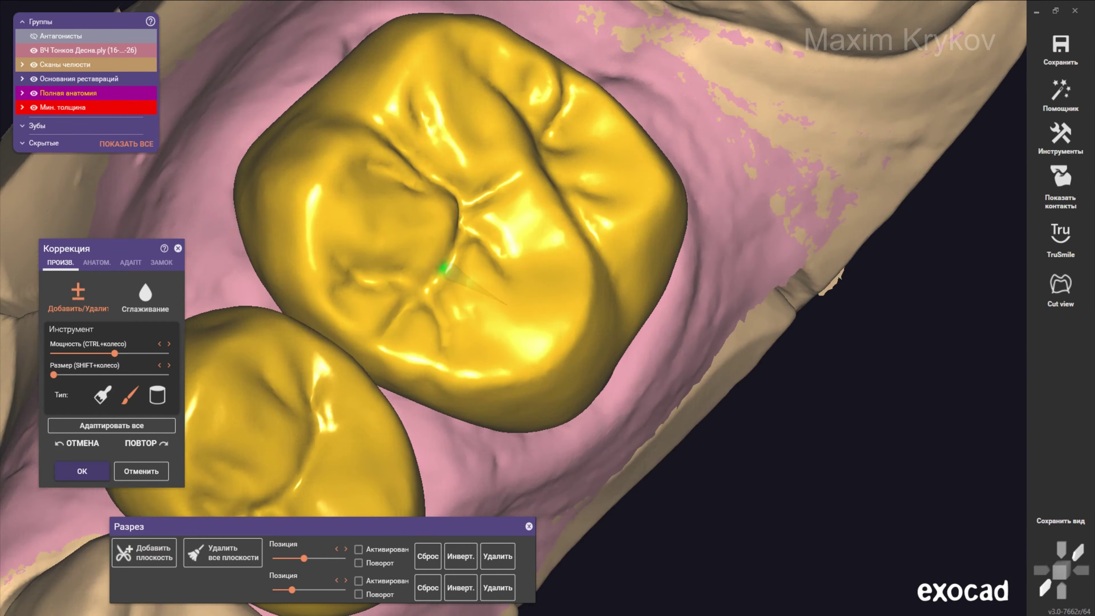
pyautogui.keyDown('shift'); pyautogui.scroll(3, 531, 253); pyautogui.keyUp('shift')
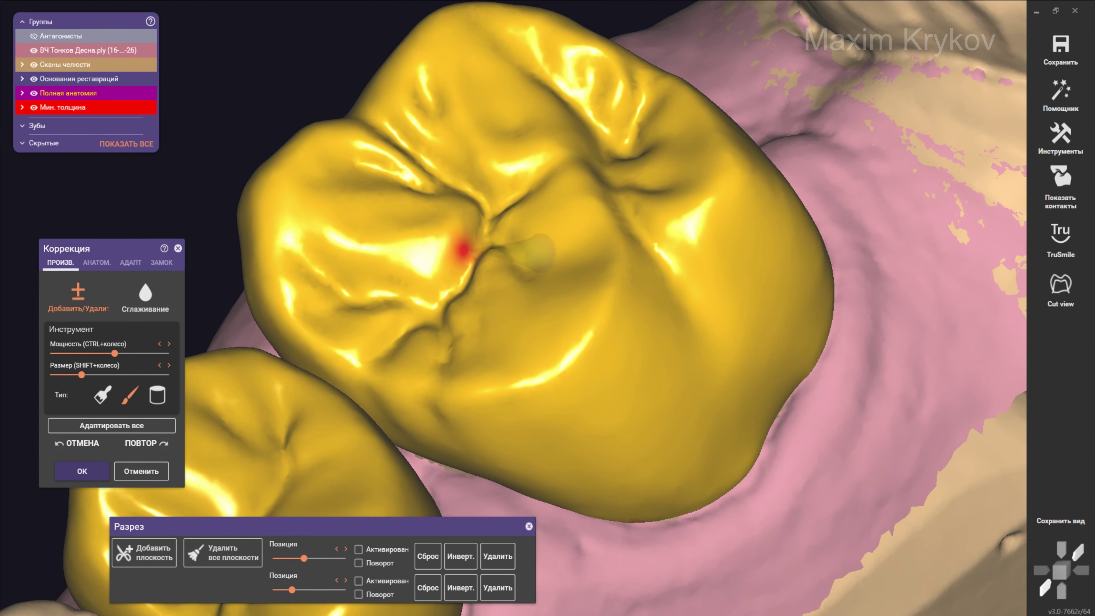
pyautogui.moveTo(465, 216); pyautogui.dragTo(505, 153, button='right')
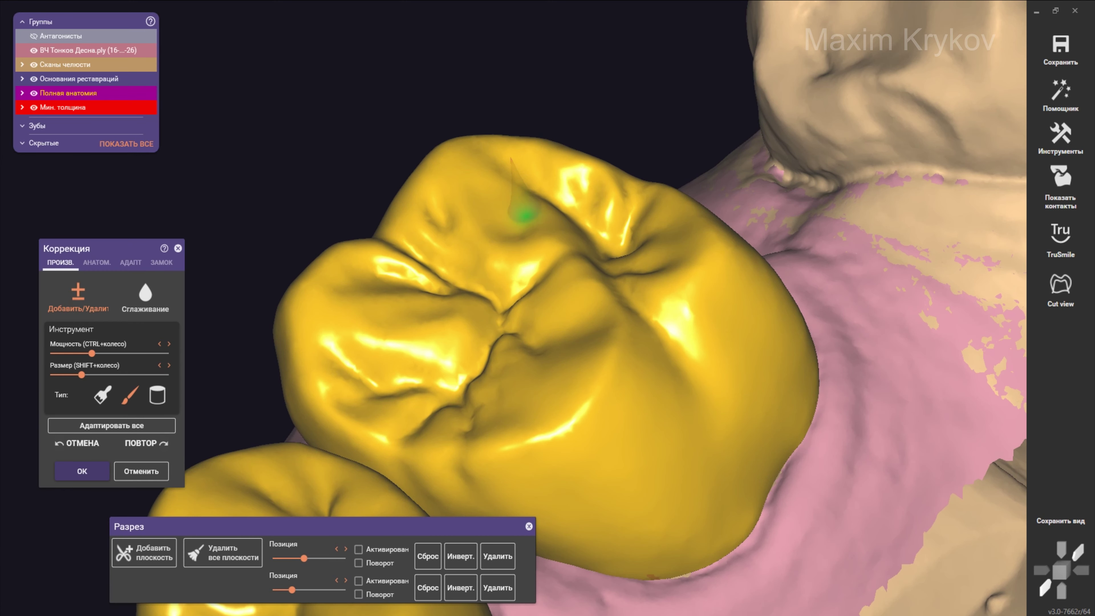
pyautogui.scroll(3, 524, 214)
pyautogui.keyDown('shift'); pyautogui.scroll(2, 500, 250); pyautogui.keyUp('shift')
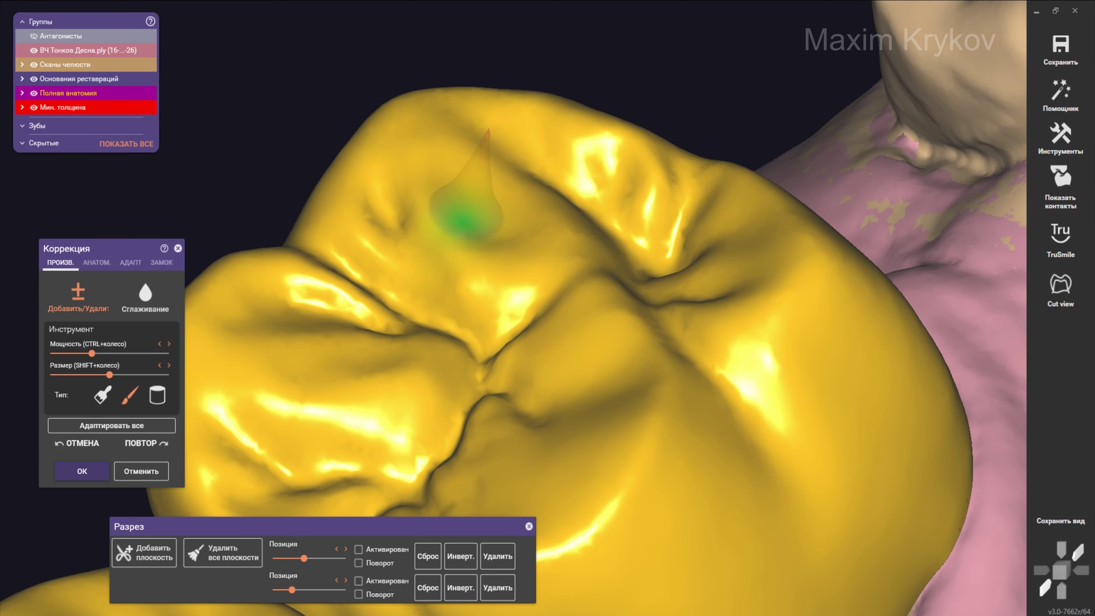
pyautogui.scroll(-2, 457, 246)
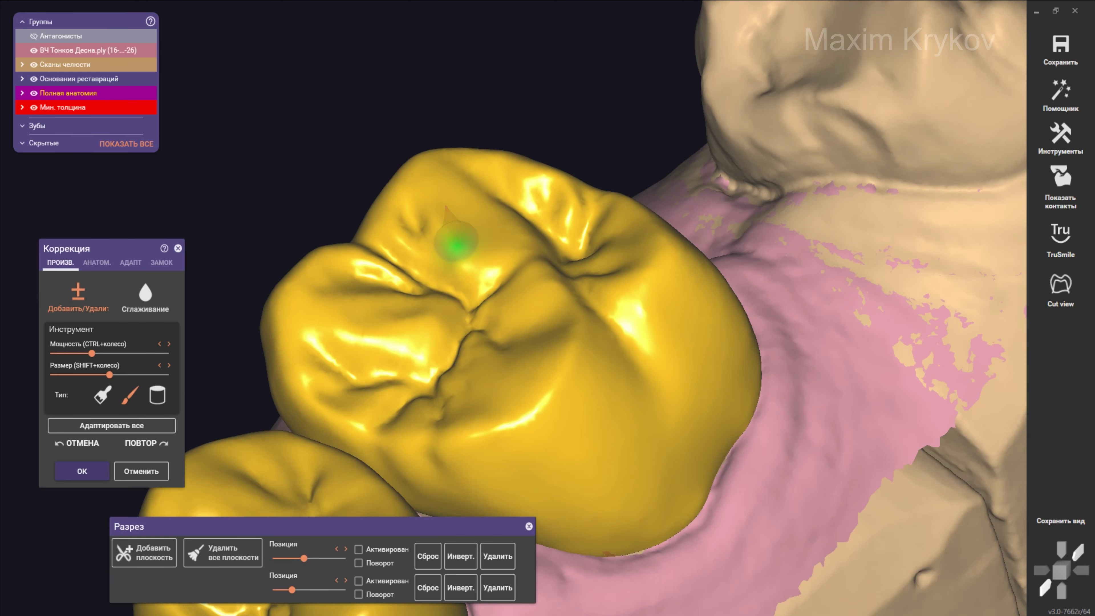
# - Orbit out to a cheek-side view to review both crowns from the buccal side
pyautogui.moveTo(456, 246); pyautogui.dragTo(476, 242, button='right')
pyautogui.scroll(-3, 422, 229)
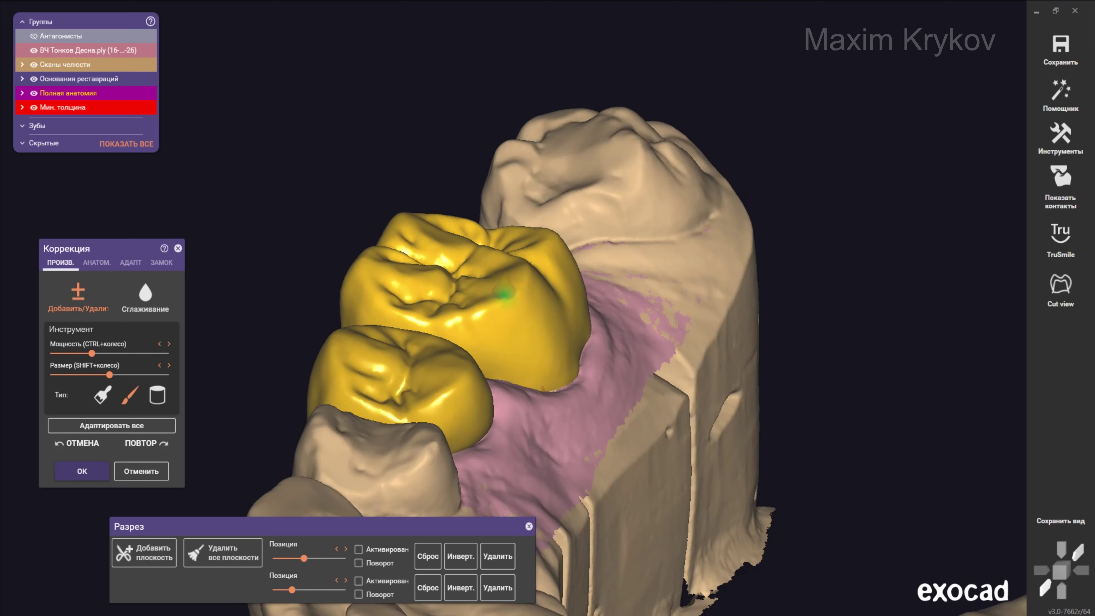
pyautogui.moveTo(447, 289)
pyautogui.mouseDown(button='right')
pyautogui.moveTo(440, 259)
pyautogui.moveTo(435, 302)
pyautogui.mouseUp(button='right')
pyautogui.scroll(1, 401, 233)
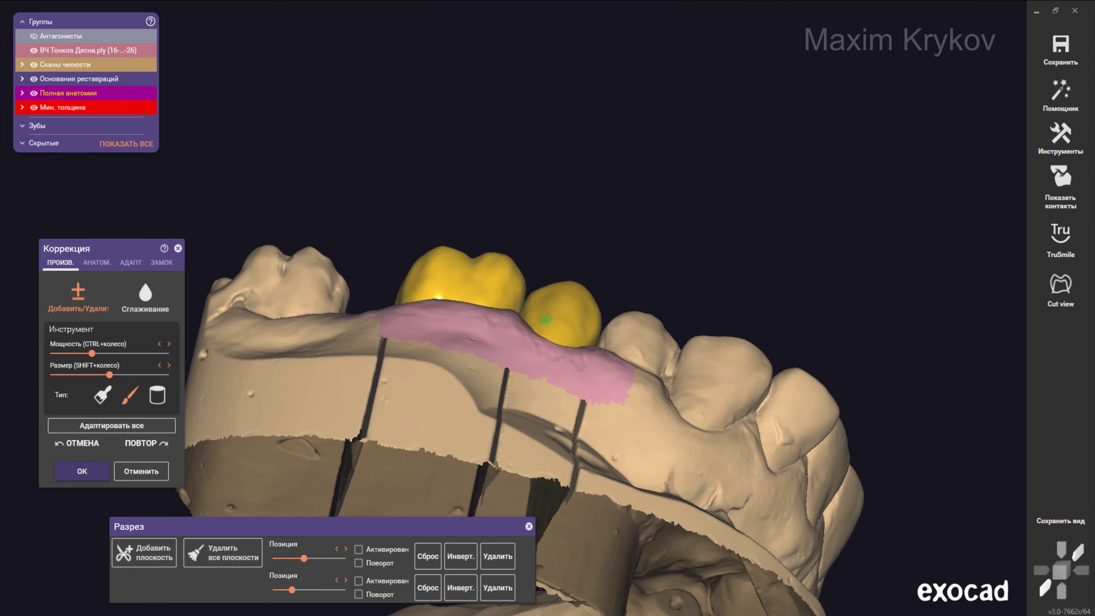
pyautogui.scroll(3, 401, 233)
pyautogui.scroll(2, 496, 259)
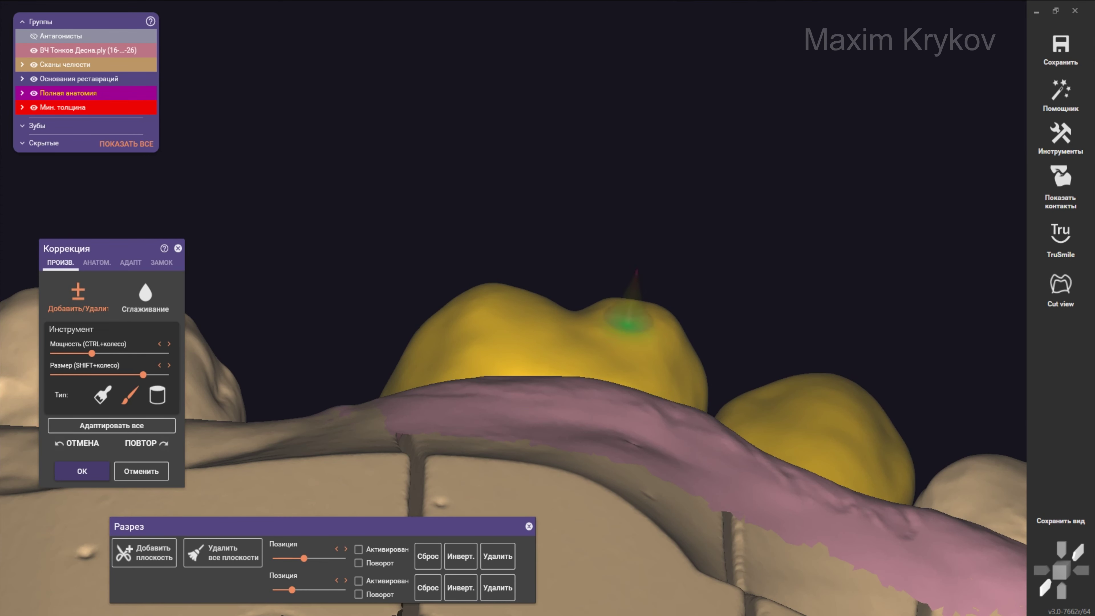
pyautogui.scroll(-3, 628, 321)
pyautogui.moveTo(560, 302); pyautogui.dragTo(560, 280, button='right')
pyautogui.scroll(3, 517, 324)
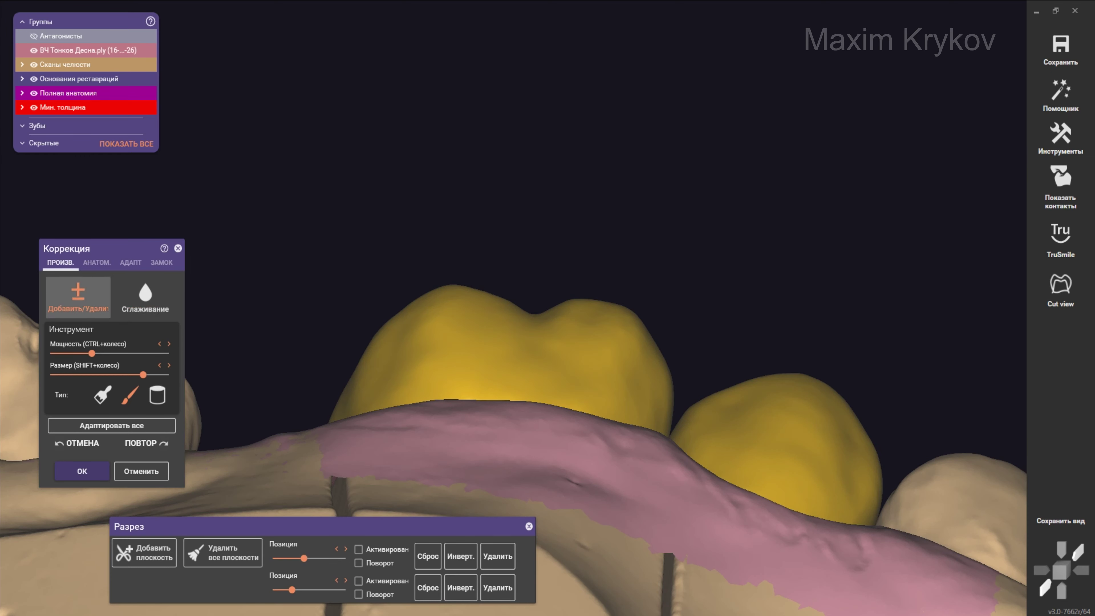
pyautogui.scroll(-3, 548, 341)
pyautogui.moveTo(550, 343)
pyautogui.mouseDown(button='right')
pyautogui.moveTo(533, 384)
pyautogui.moveTo(582, 332)
pyautogui.mouseUp(button='right')
# - Adjust the brush size and orbit from the top view to a side view of the crowns
pyautogui.scroll(3, 543, 366)
pyautogui.scroll(3, 582, 332)
pyautogui.scroll(2, 571, 334)
pyautogui.keyDown('shift'); pyautogui.scroll(-1, 572, 334); pyautogui.keyUp('shift')
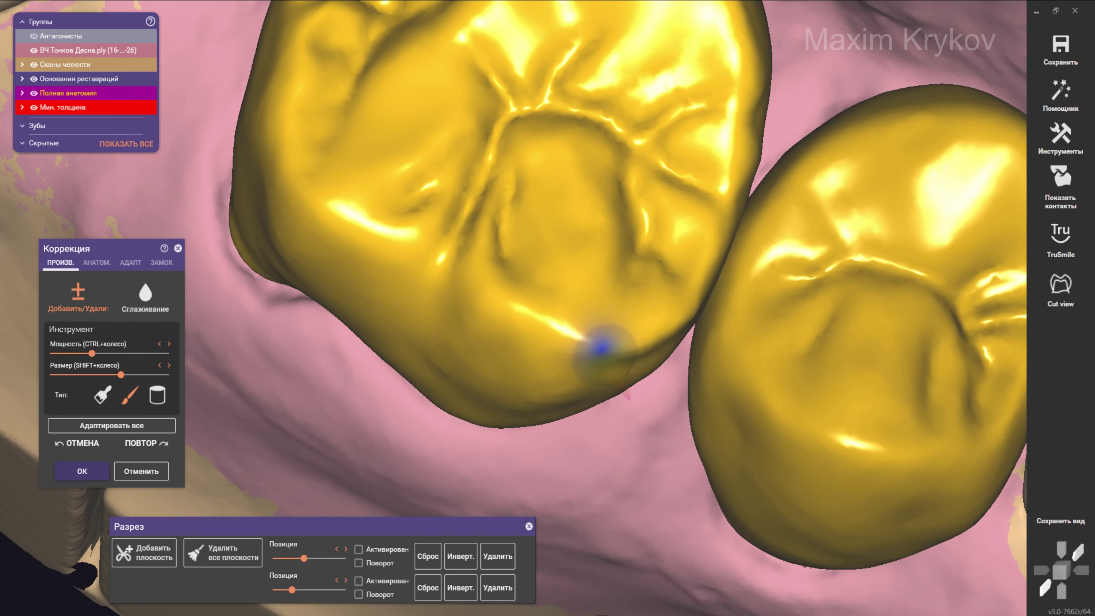
pyautogui.scroll(-3, 587, 281)
pyautogui.moveTo(587, 281)
pyautogui.mouseDown(button='right')
pyautogui.moveTo(440, 224)
pyautogui.moveTo(578, 306)
pyautogui.mouseUp(button='right')
pyautogui.scroll(3, 579, 305)
pyautogui.keyDown('shift'); pyautogui.scroll(2, 597, 201); pyautogui.keyUp('shift')
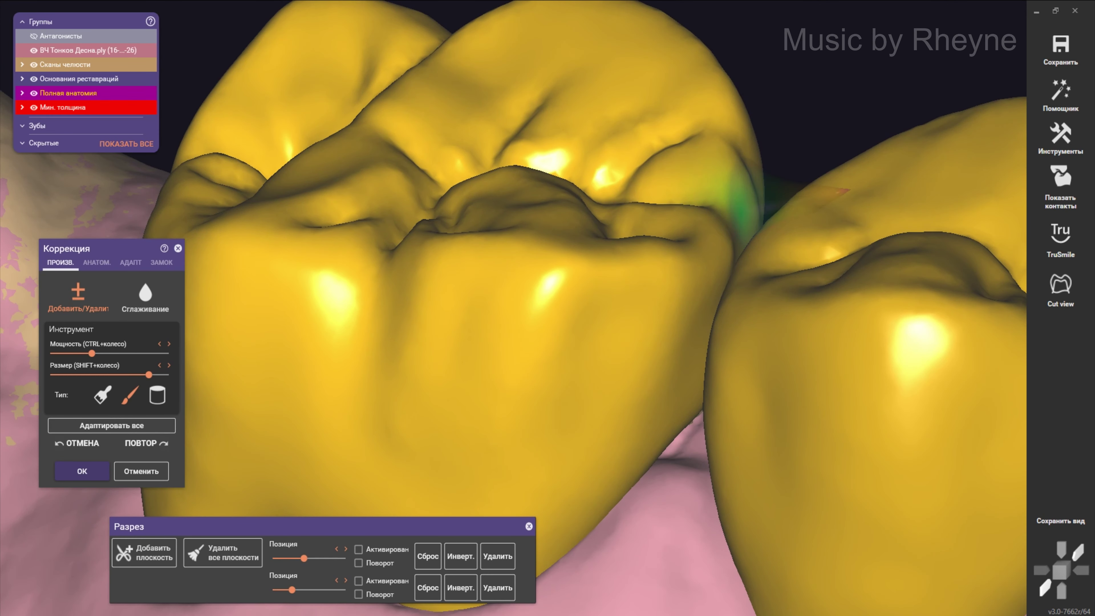
pyautogui.keyDown('shift'); pyautogui.scroll(-3, 810, 259); pyautogui.keyUp('shift')
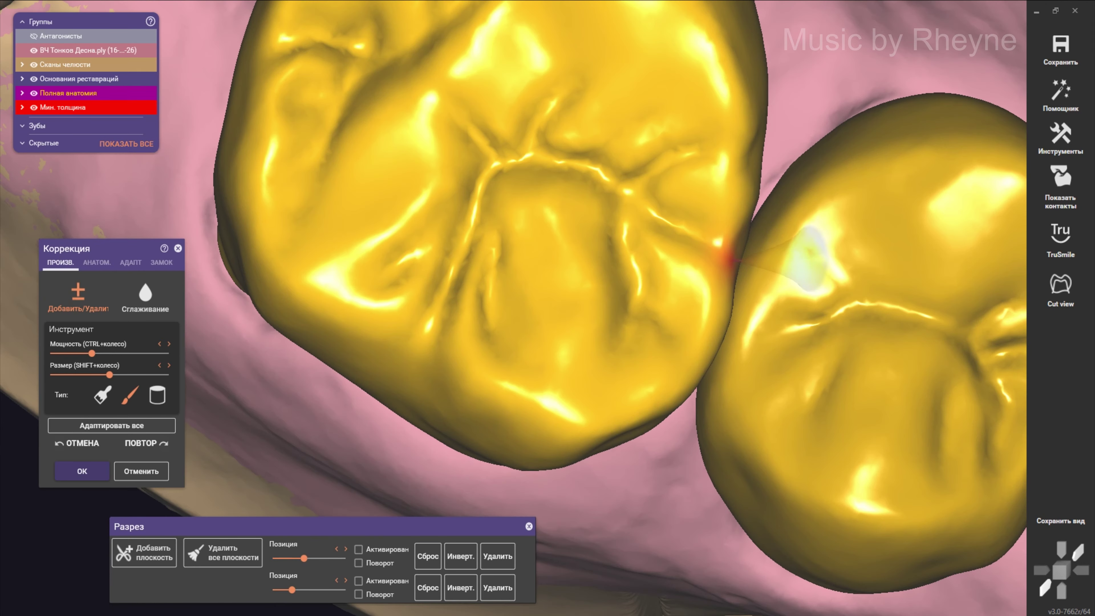
# - Inspect where the crowns touch, including an oblique top view with the neighbouring teeth
pyautogui.moveTo(784, 250); pyautogui.dragTo(759, 317, button='right')
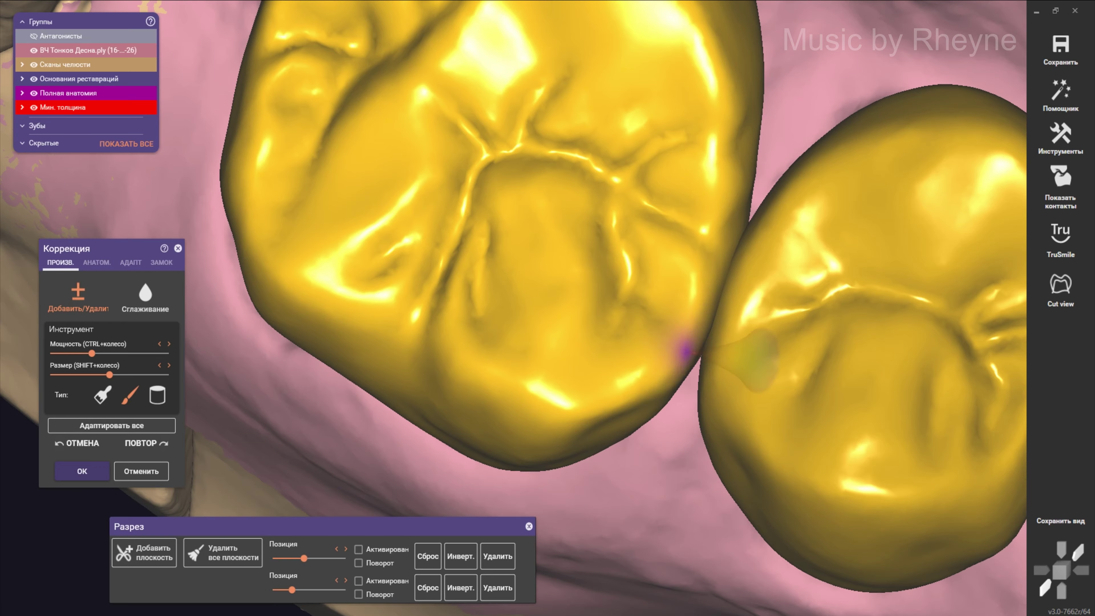
pyautogui.moveTo(701, 321); pyautogui.dragTo(700, 181, button='right')
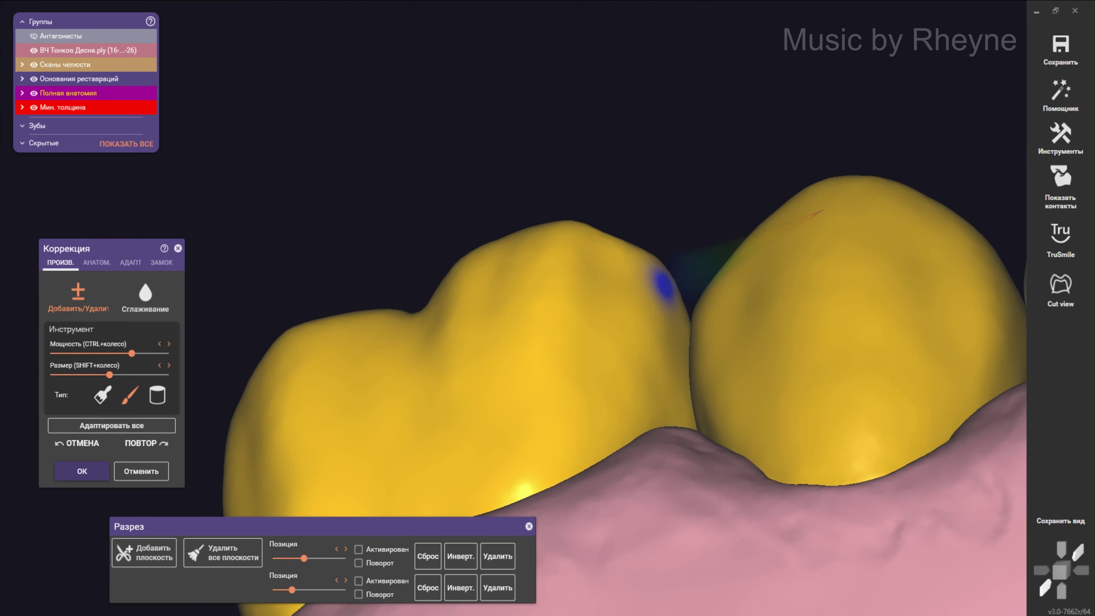
pyautogui.keyDown('ctrl'); pyautogui.scroll(3, 662, 278); pyautogui.keyUp('ctrl')
pyautogui.scroll(-3, 662, 278)
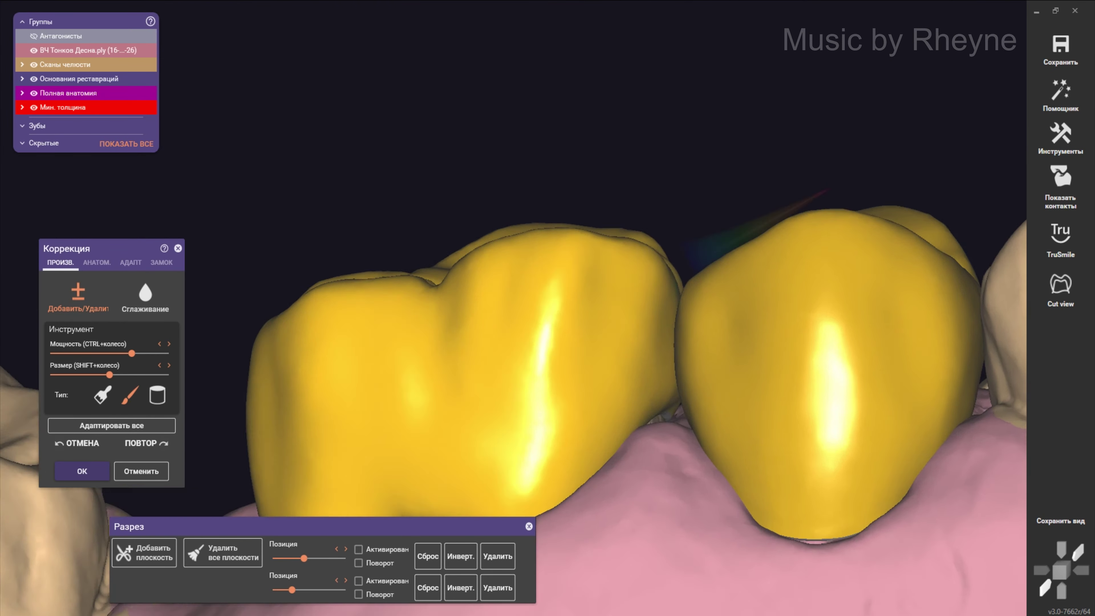
pyautogui.moveTo(662, 278)
pyautogui.mouseDown(button='right')
pyautogui.moveTo(670, 297)
pyautogui.moveTo(658, 388)
pyautogui.moveTo(500, 435)
pyautogui.mouseUp(button='right')
pyautogui.scroll(2, 500, 436)
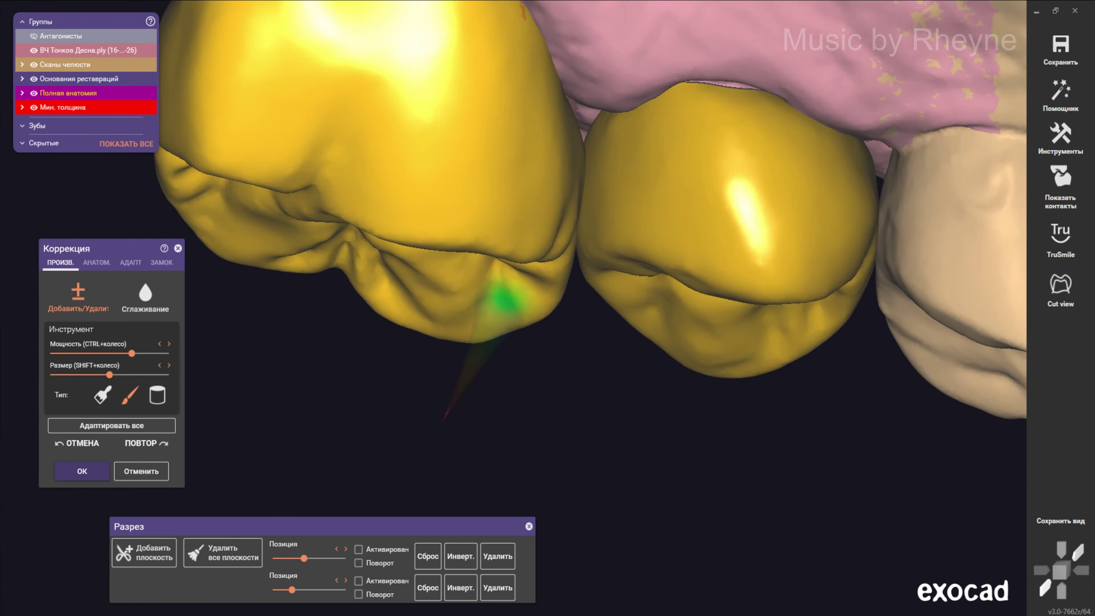
pyautogui.scroll(2, 466, 289)
pyautogui.scroll(2, 554, 293)
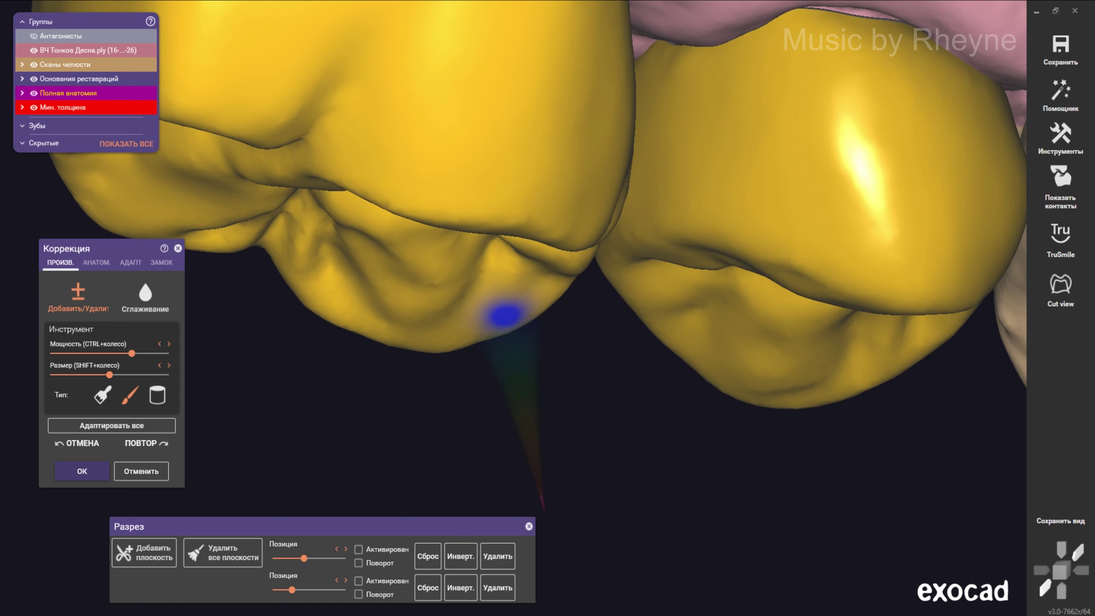
pyautogui.keyDown('shift'); pyautogui.scroll(-3, 505, 315); pyautogui.keyUp('shift')
pyautogui.keyDown('shift'); pyautogui.scroll(-3, 500, 284); pyautogui.keyUp('shift')
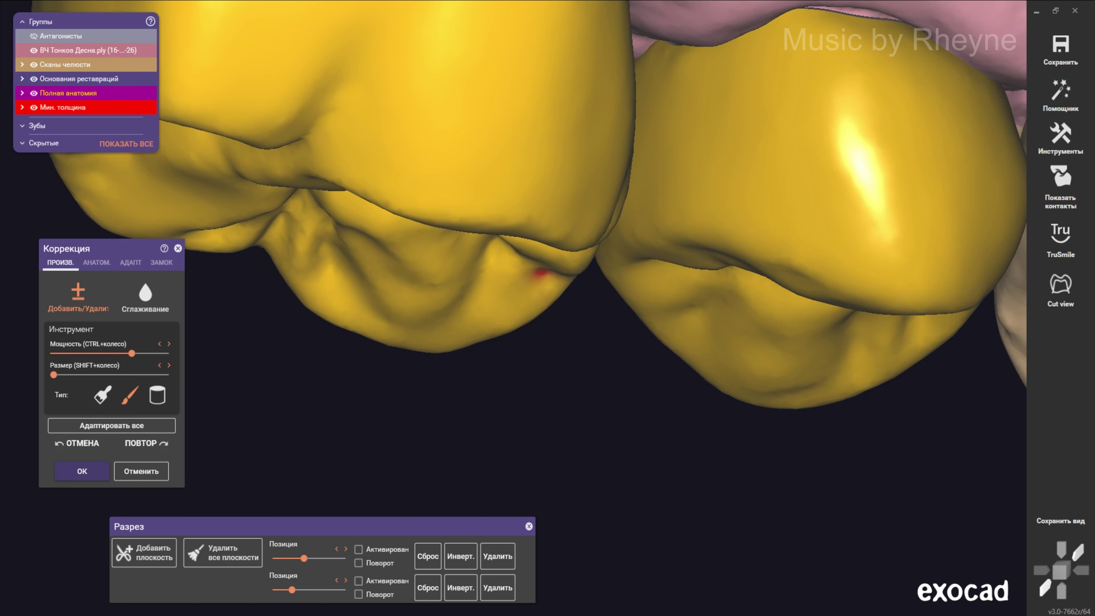
# - Look down on the larger crown and make fine add/remove touch-ups to its central fissure
pyautogui.moveTo(513, 255); pyautogui.dragTo(501, 32, button='right')
pyautogui.scroll(2, 513, 237)
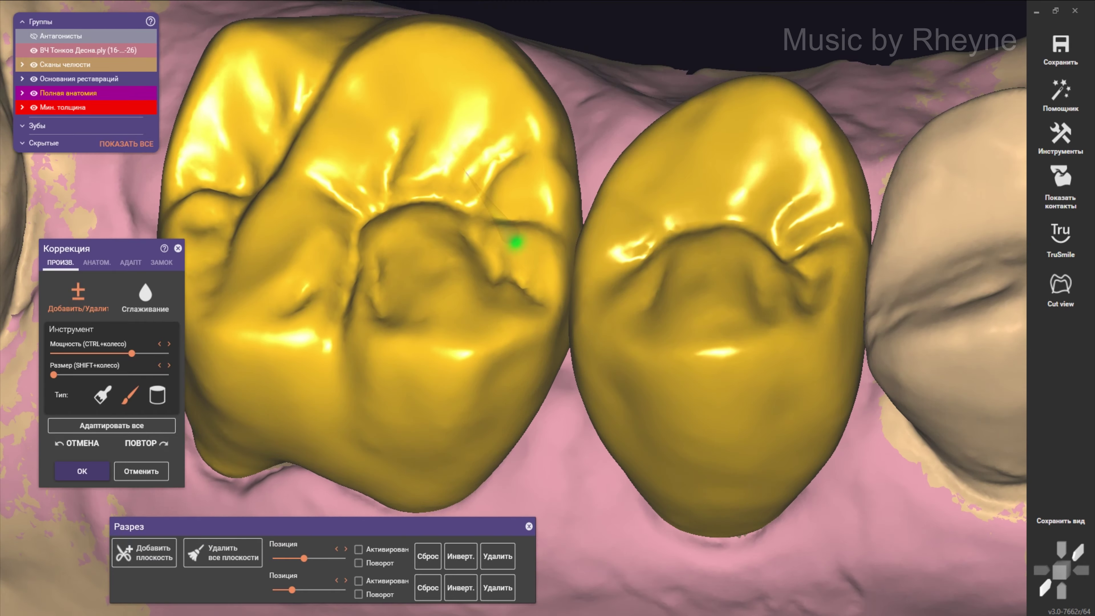
pyautogui.scroll(2, 522, 276)
pyautogui.keyDown('shift'); pyautogui.scroll(1, 522, 276); pyautogui.keyUp('shift')
pyautogui.keyDown('shift'); pyautogui.scroll(3, 506, 294); pyautogui.keyUp('shift')
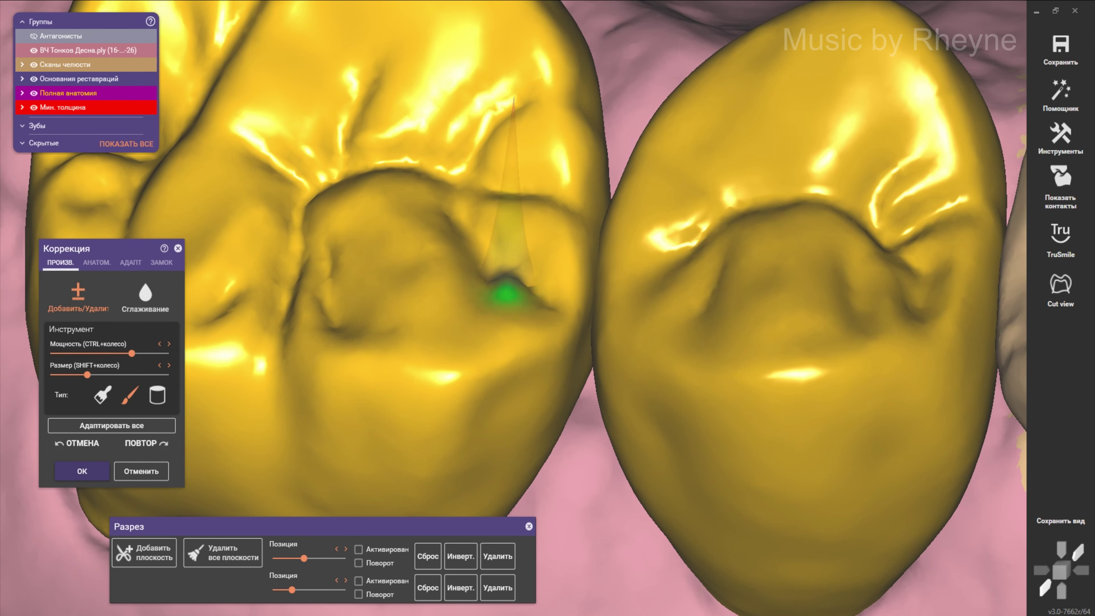
pyautogui.keyDown('shift'); pyautogui.scroll(3, 414, 293); pyautogui.keyUp('shift')
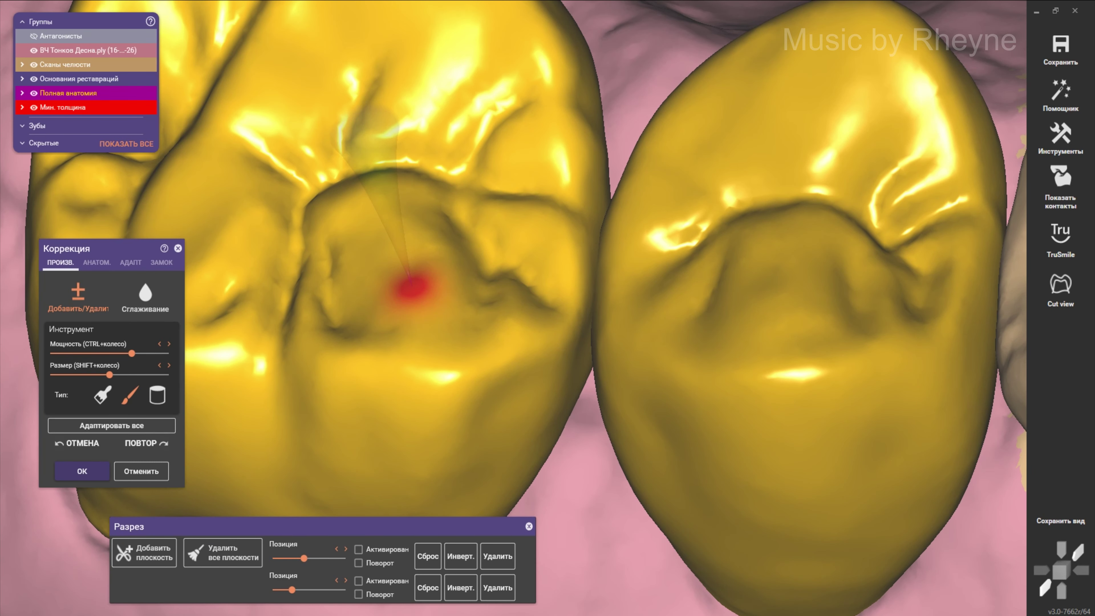
pyautogui.scroll(-5, 431, 190)
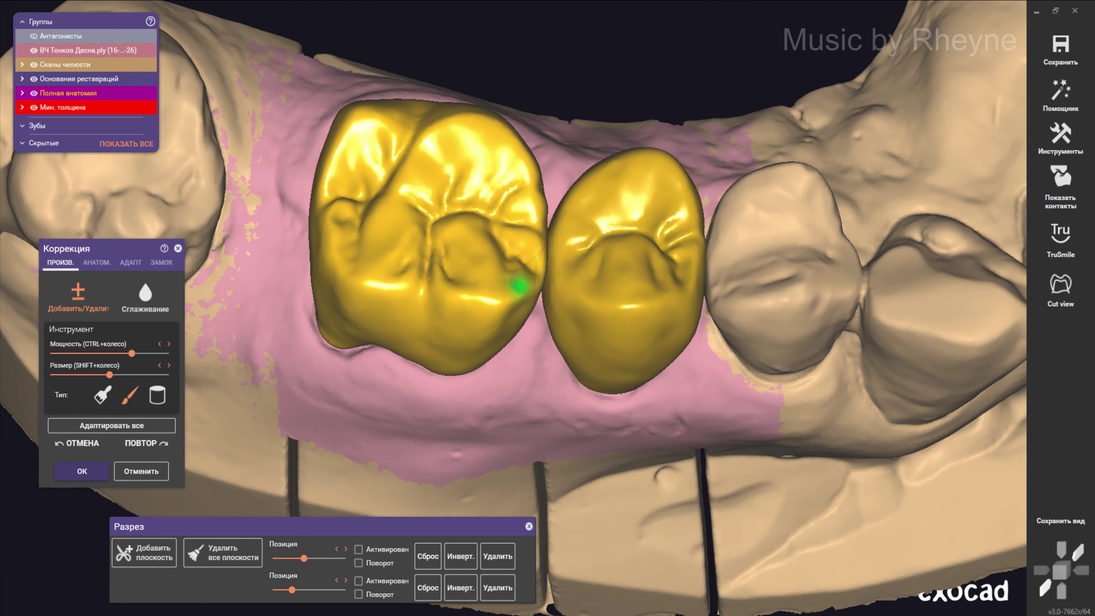
# - Change the Add/Remove tip type under Тип while turning onto the left crown's cusp
pyautogui.moveTo(518, 286); pyautogui.dragTo(521, 318, button='right')
pyautogui.scroll(3, 523, 302)
pyautogui.keyDown('shift'); pyautogui.scroll(2, 527, 285); pyautogui.keyUp('shift')
pyautogui.moveTo(521, 280); pyautogui.dragTo(524, 302, button='right')
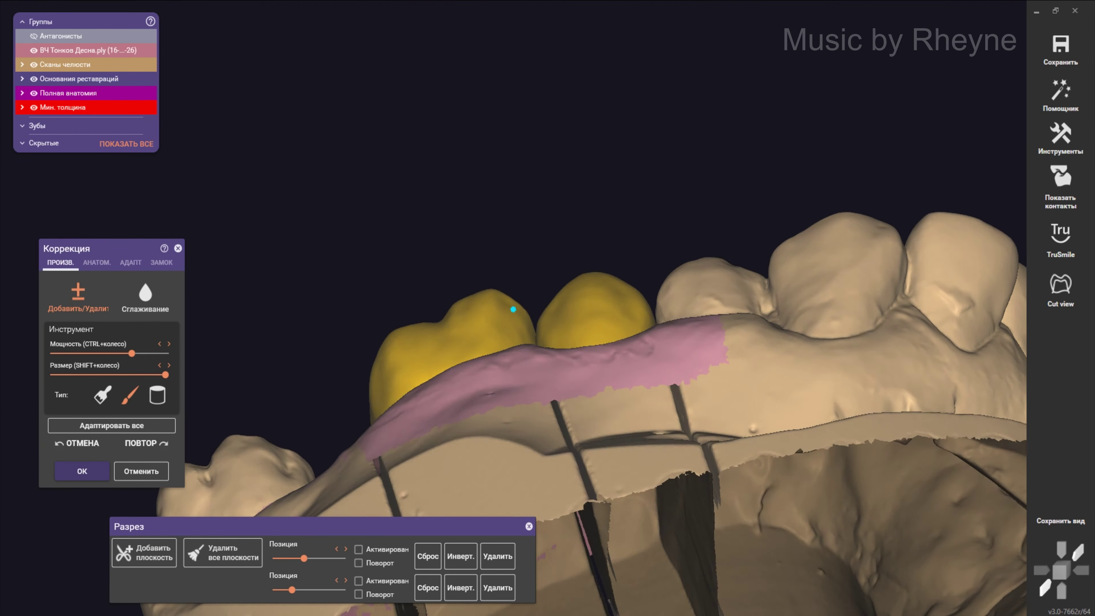
pyautogui.scroll(3, 523, 302)
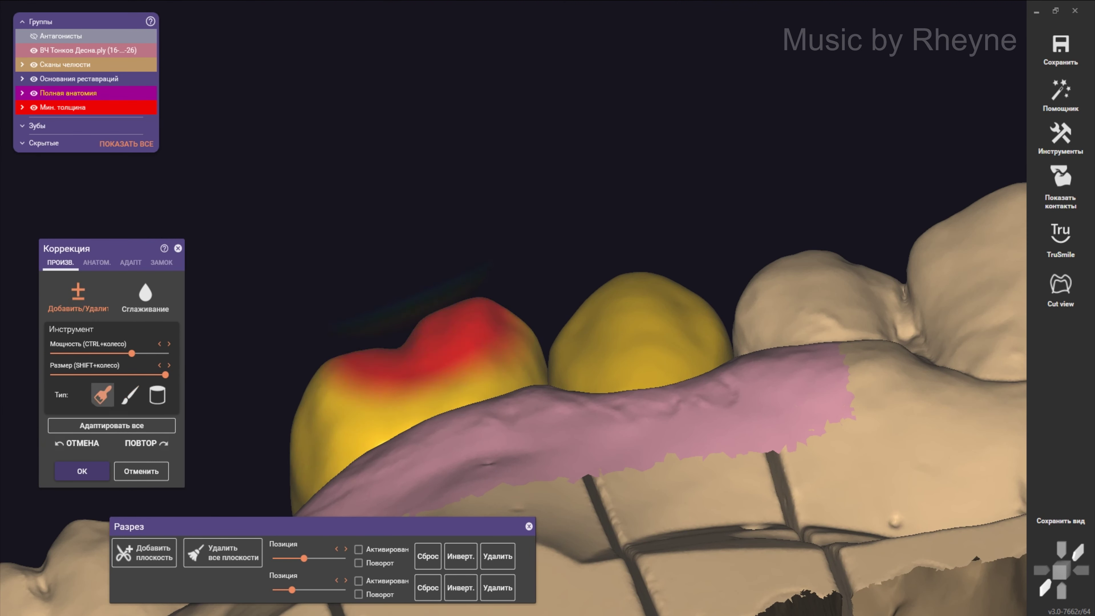
pyautogui.click(102, 395)
pyautogui.moveTo(452, 328); pyautogui.dragTo(513, 306, button='right')
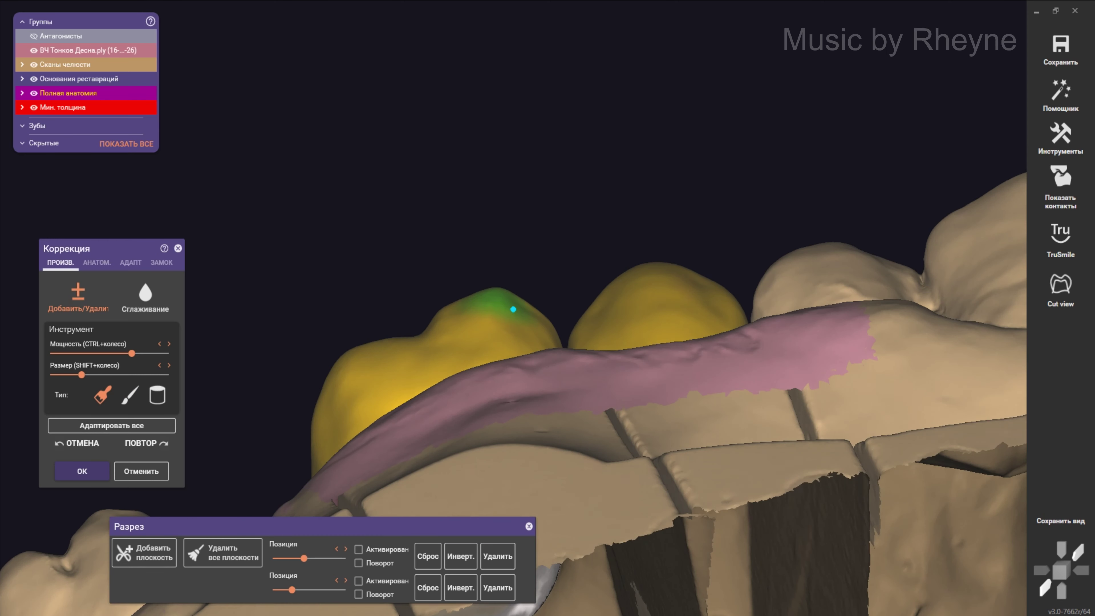
pyautogui.scroll(3, 474, 345)
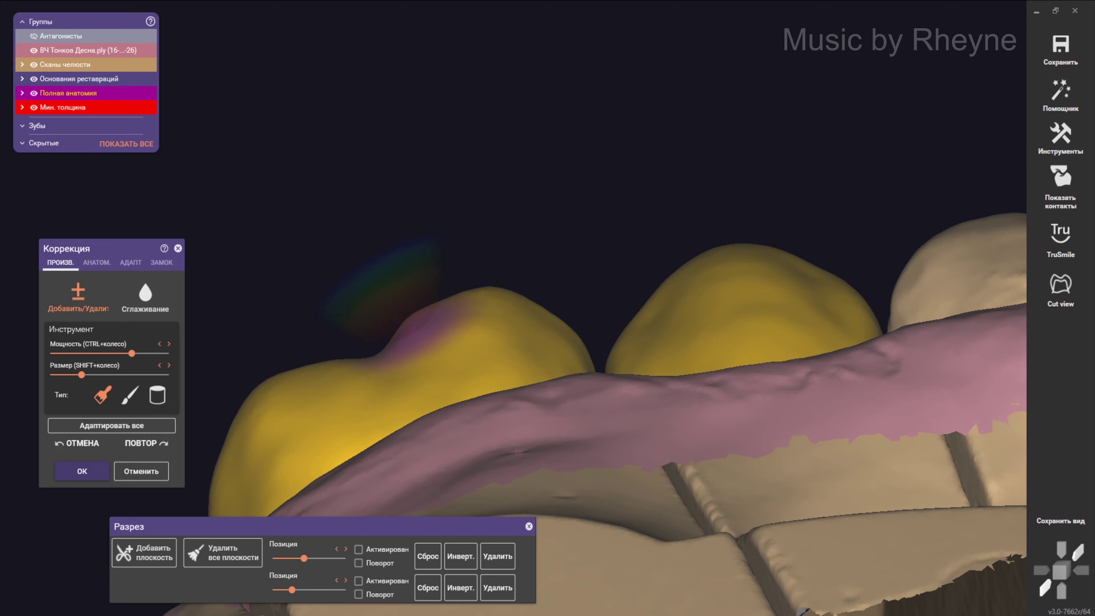
pyautogui.click(130, 394)
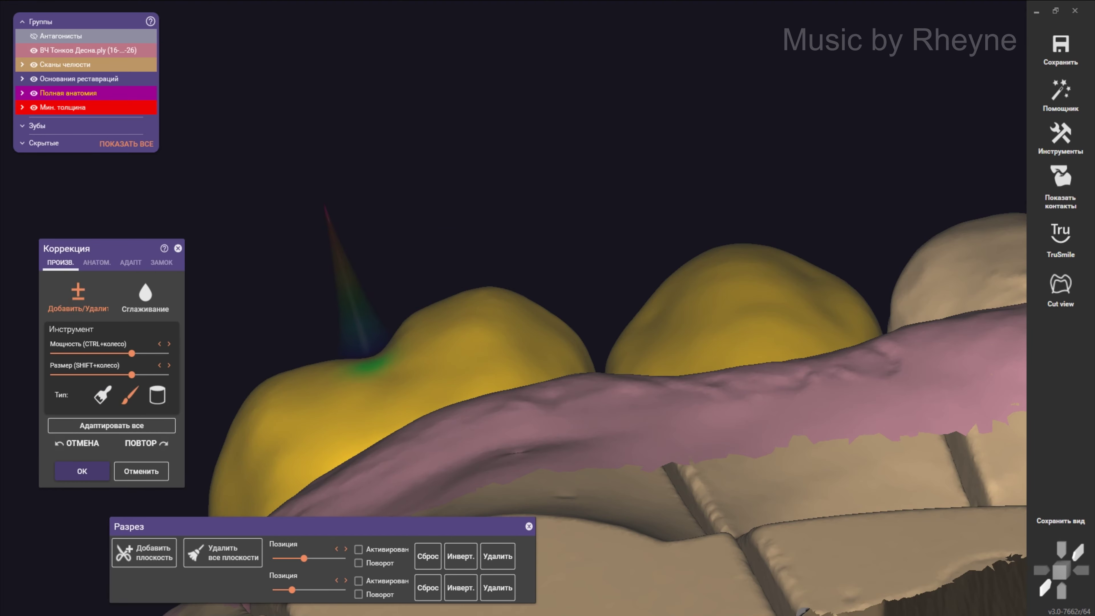
# - Reshape the left crown's buccal cusp edge, checking it in buccal and occlusal views
pyautogui.moveTo(513, 306)
pyautogui.mouseDown(button='right')
pyautogui.moveTo(448, 358)
pyautogui.moveTo(496, 302)
pyautogui.mouseUp(button='right')
pyautogui.keyDown('shift'); pyautogui.scroll(-1, 495, 302); pyautogui.keyUp('shift')
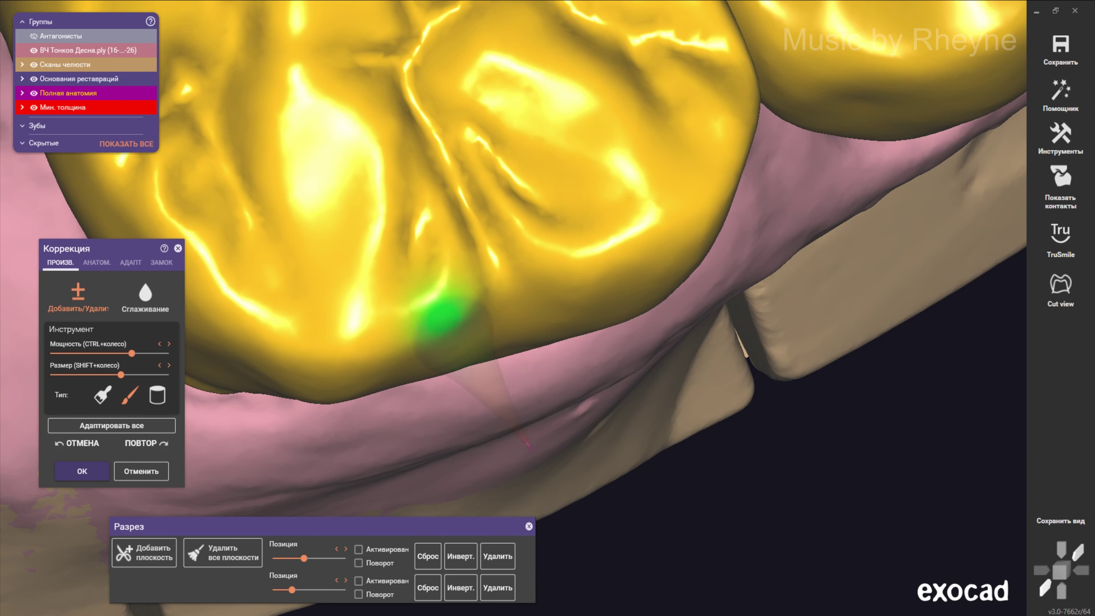
pyautogui.keyDown('shift'); pyautogui.scroll(-3, 508, 281); pyautogui.keyUp('shift')
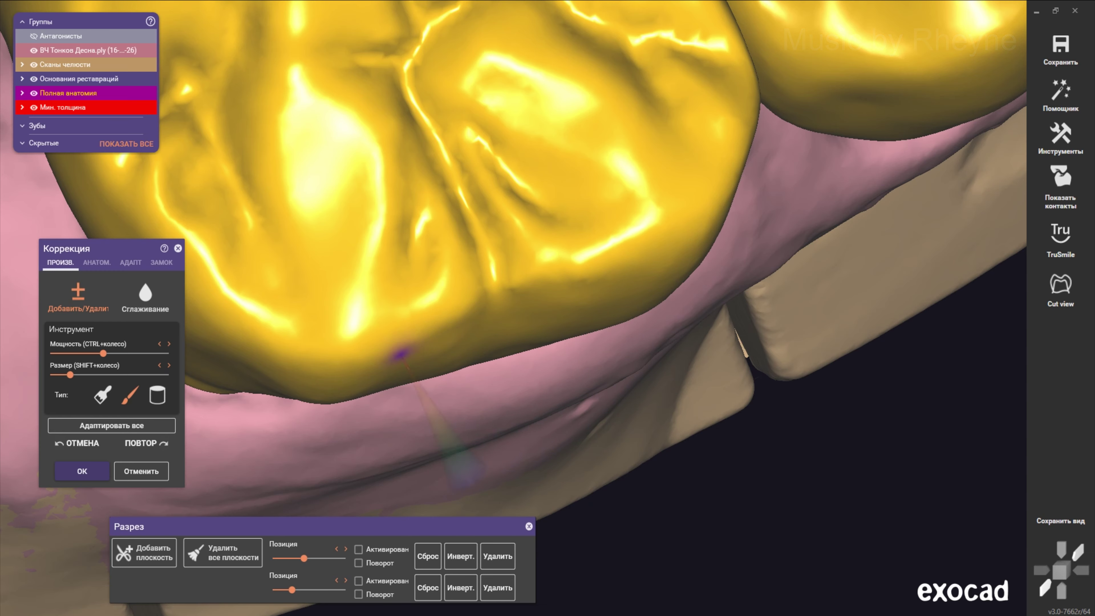
pyautogui.press('Down')
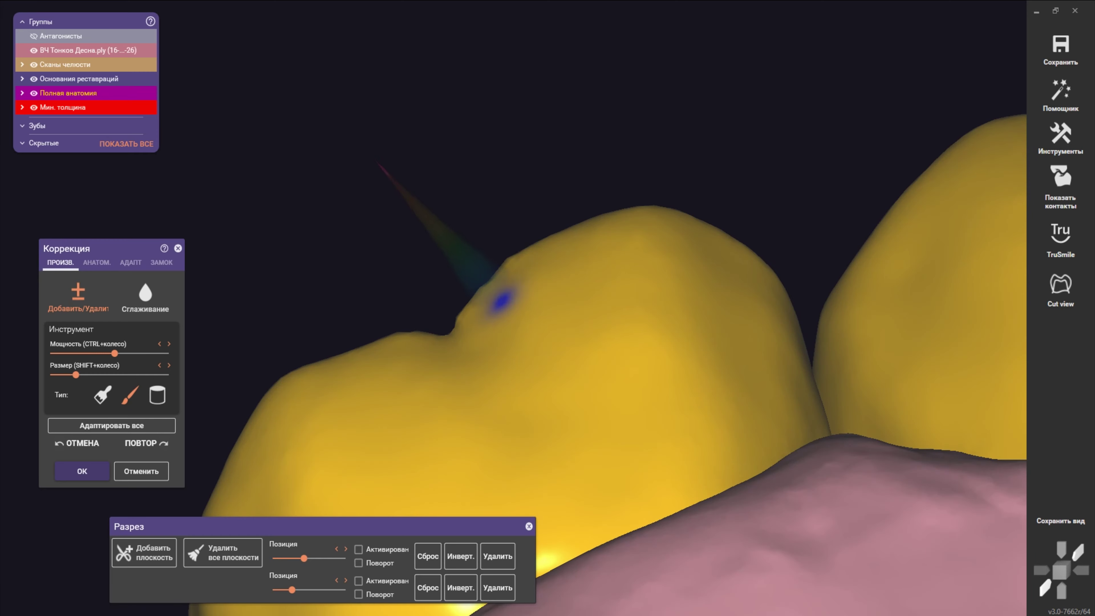
pyautogui.click(403, 338)
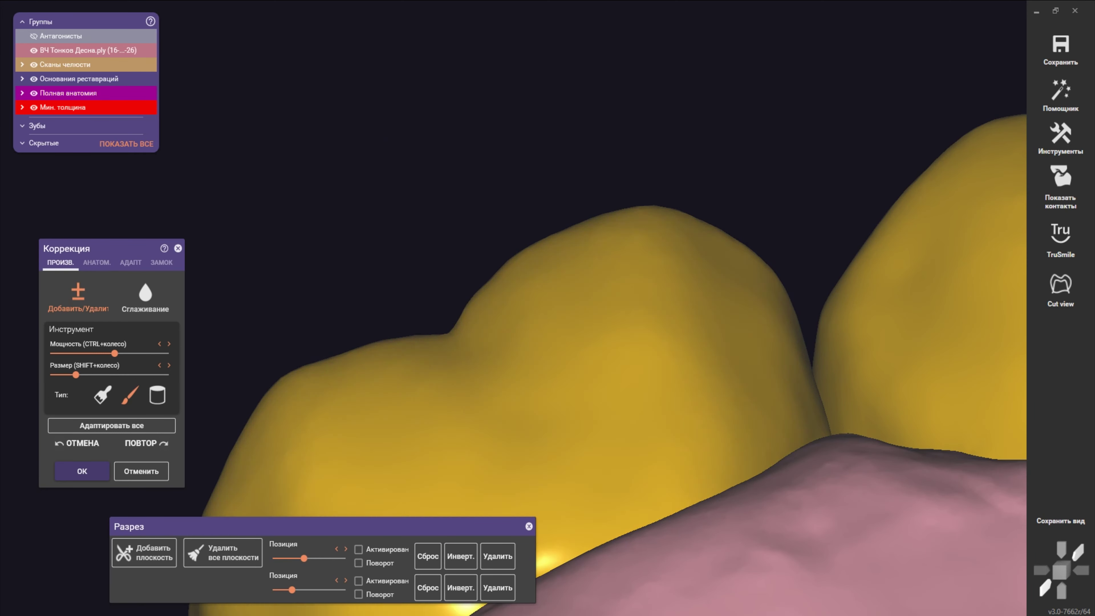
pyautogui.press('Up')
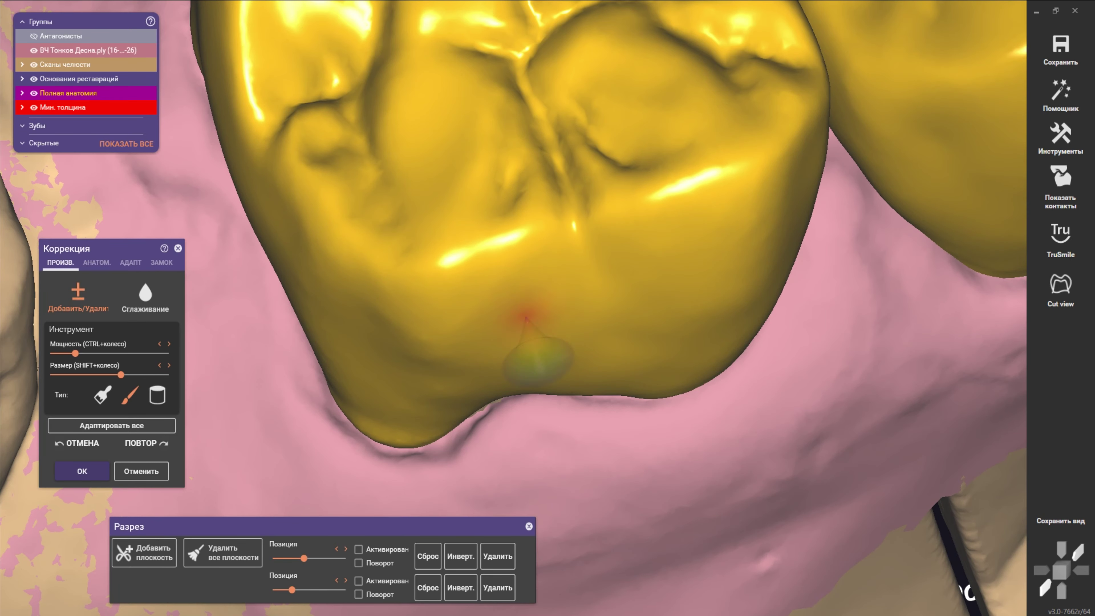
pyautogui.press('Down')
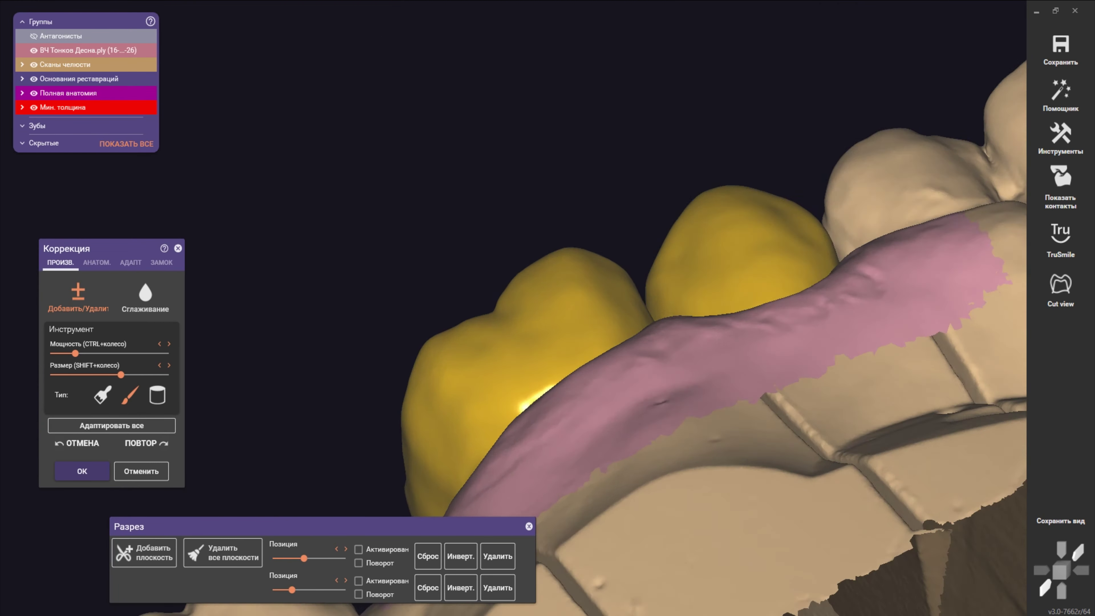
pyautogui.press('Up')
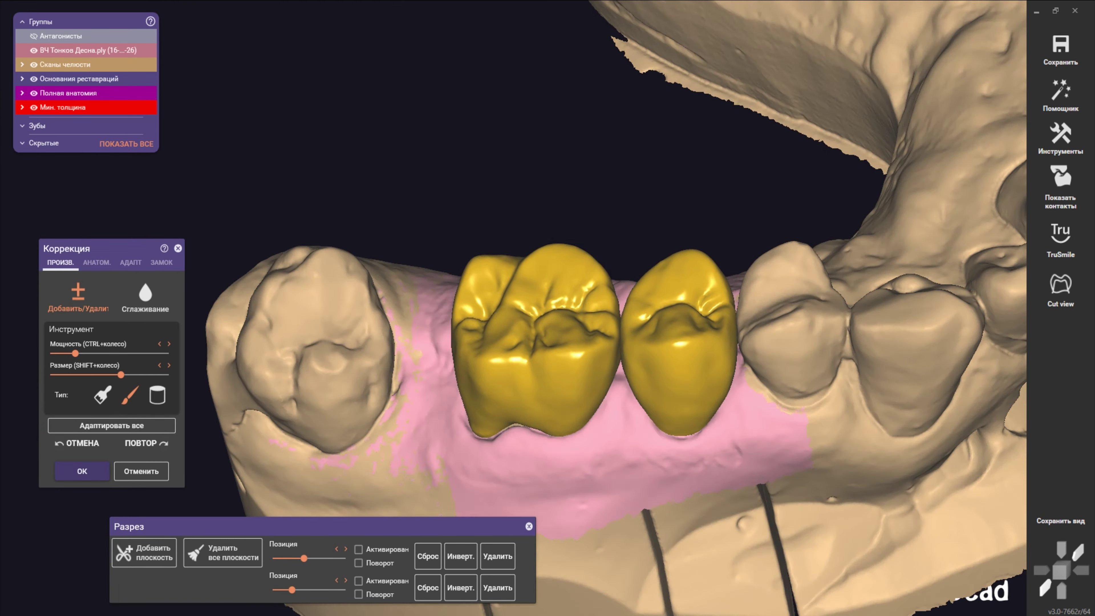
# - Review the crowns from a low side view, then tilt back toward an occlusal view
pyautogui.scroll(3, 415, 381)
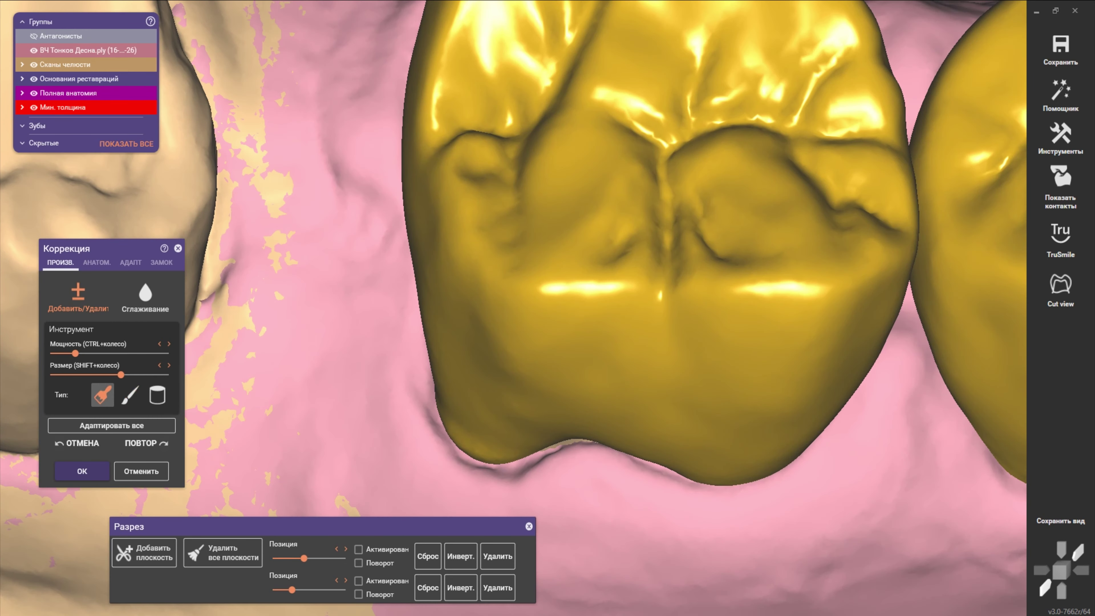
pyautogui.scroll(-2, 422, 380)
pyautogui.press('Down')
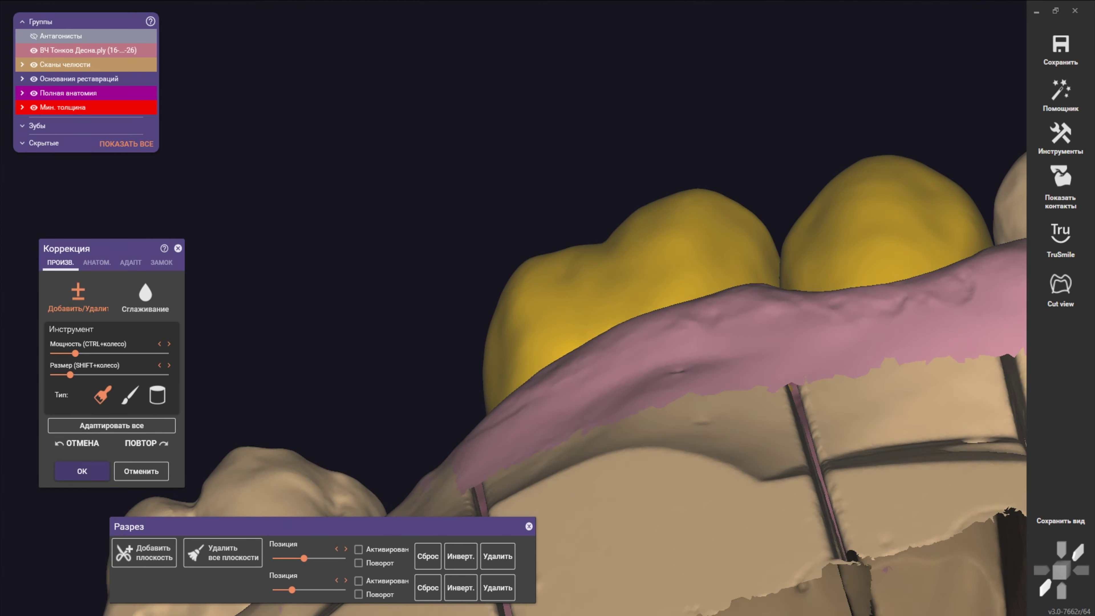
pyautogui.scroll(3, 508, 410)
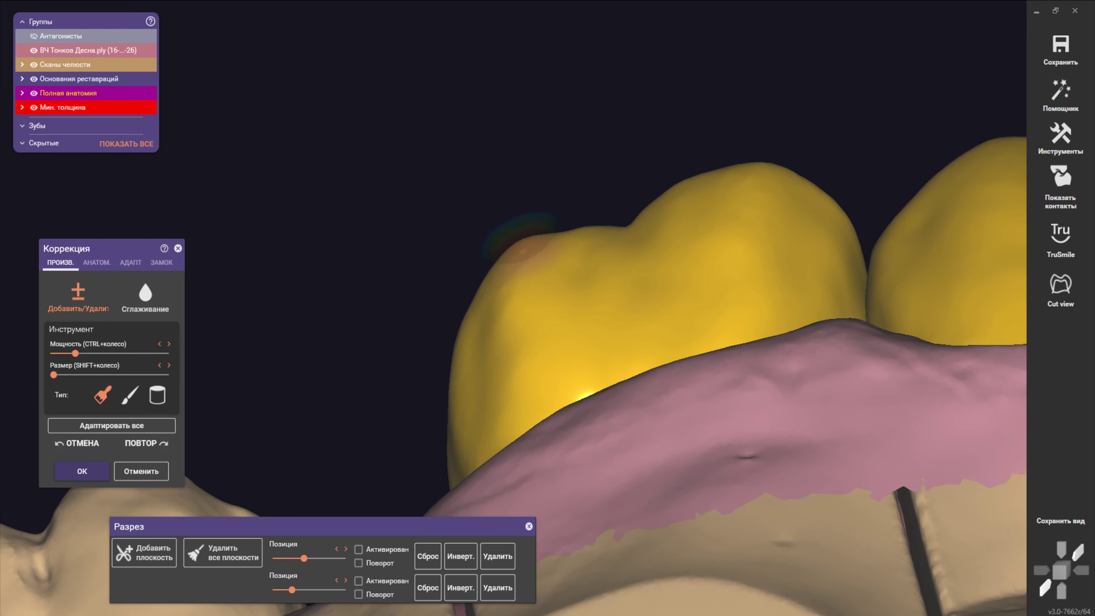
pyautogui.scroll(-3, 457, 448)
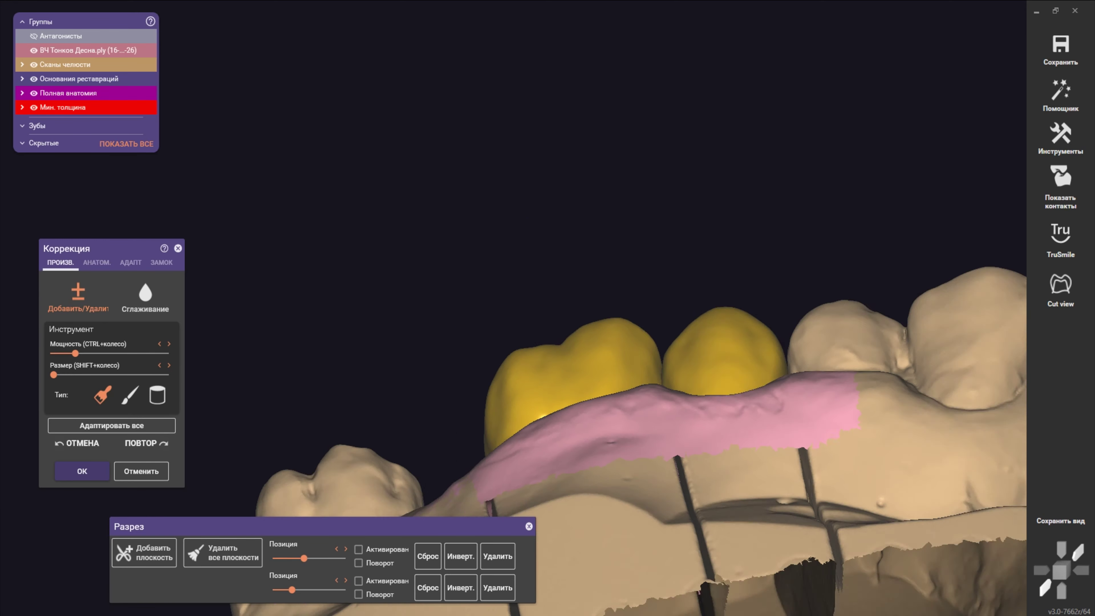
pyautogui.scroll(-2, 457, 448)
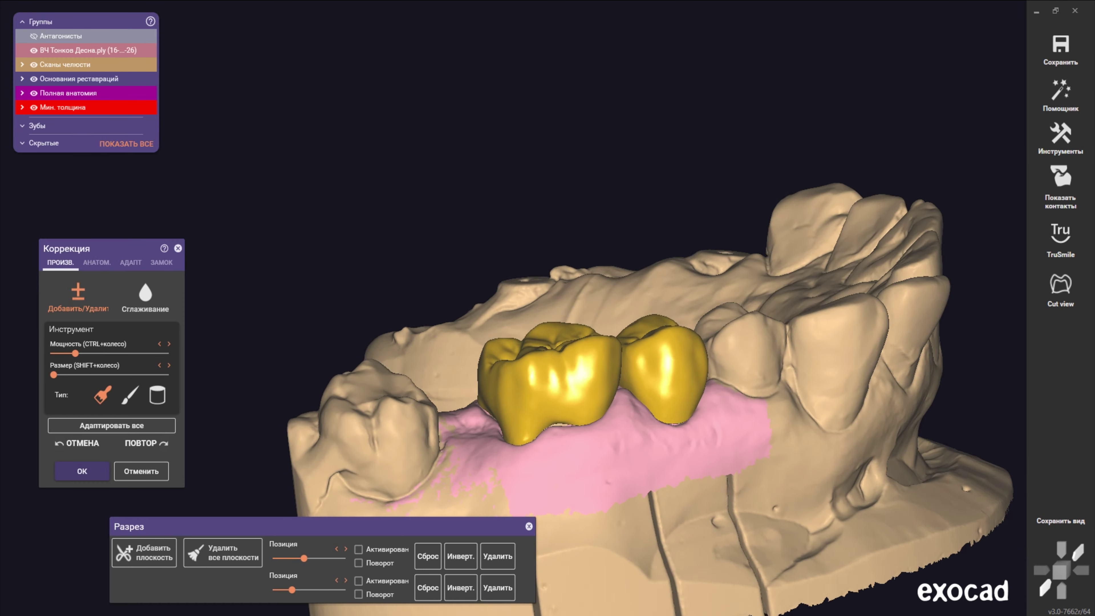
pyautogui.press('Up')
pyautogui.scroll(3, 569, 286)
pyautogui.press('Up')
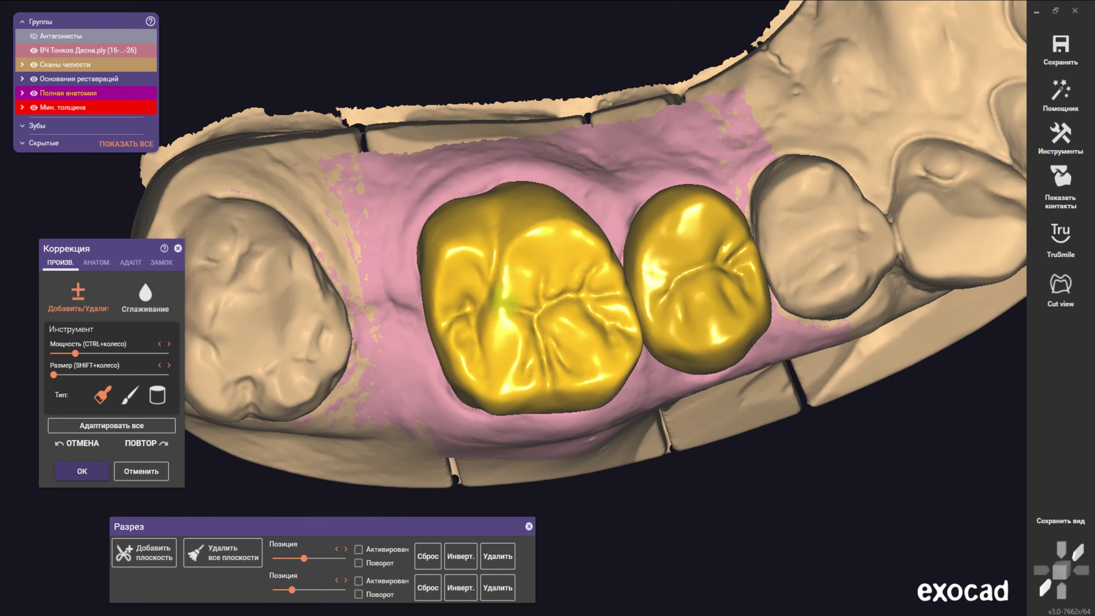
pyautogui.scroll(2, 569, 287)
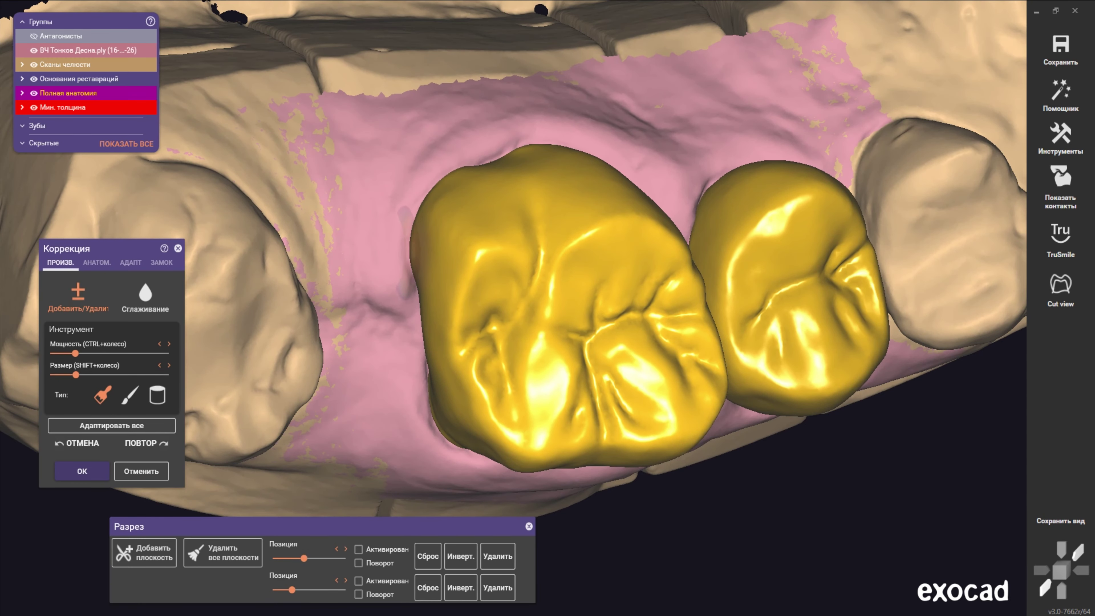
pyautogui.press('Up')
# - Set the Add/Remove tool to brush type and open the АНАТОМ. anatomy correction options
pyautogui.scroll(-3, 569, 301)
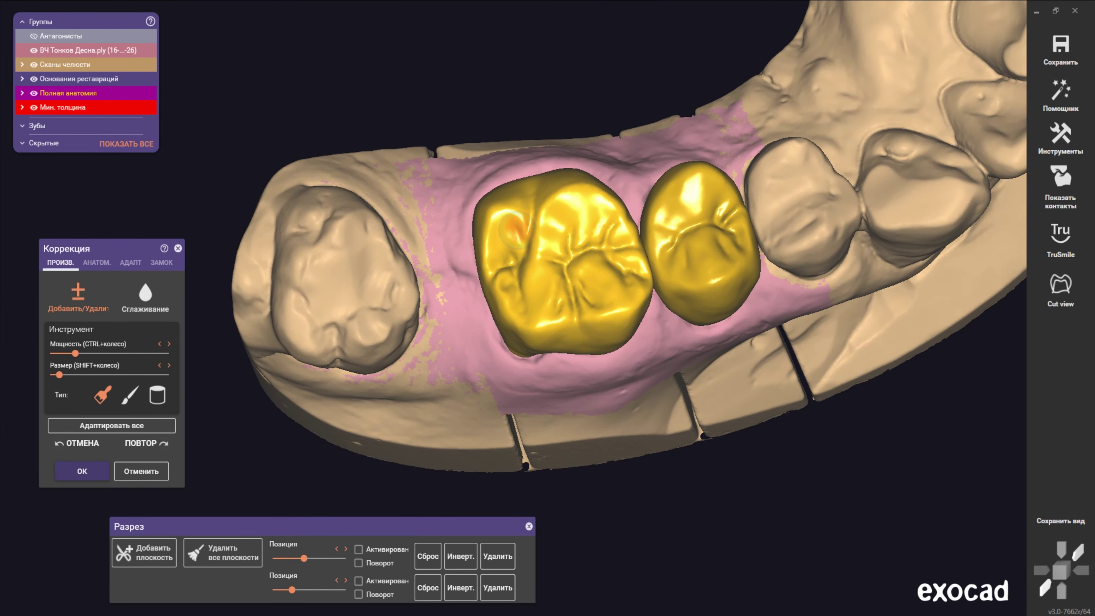
pyautogui.keyDown('shift'); pyautogui.scroll(-2, 544, 185); pyautogui.keyUp('shift')
pyautogui.scroll(3, 544, 184)
pyautogui.scroll(2, 544, 185)
pyautogui.keyDown('shift'); pyautogui.scroll(2, 573, 170); pyautogui.keyUp('shift')
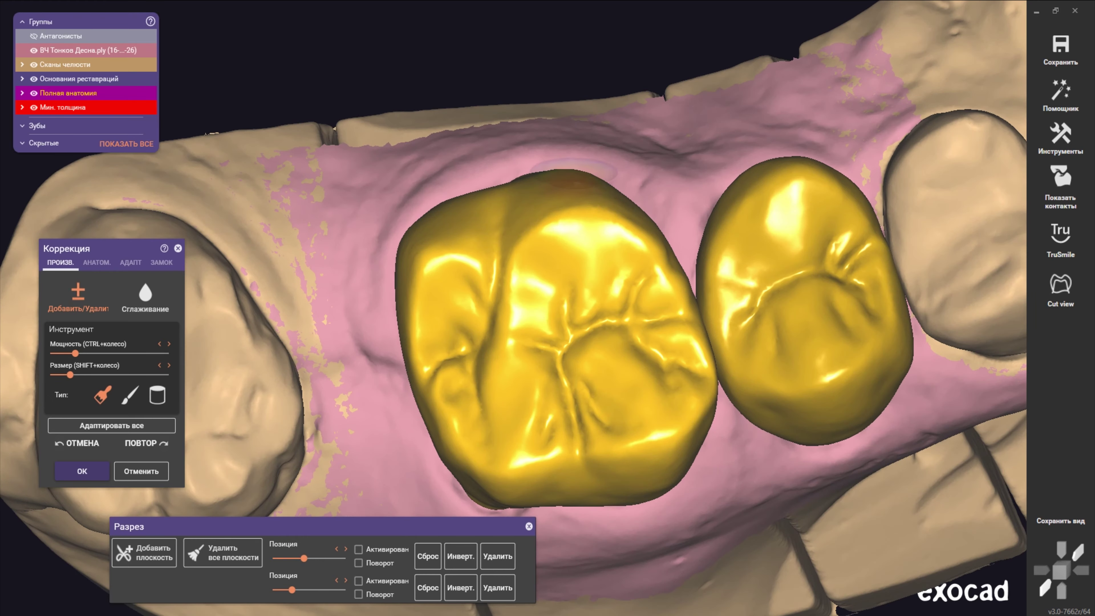
pyautogui.moveTo(562, 184); pyautogui.dragTo(568, 197, button='right')
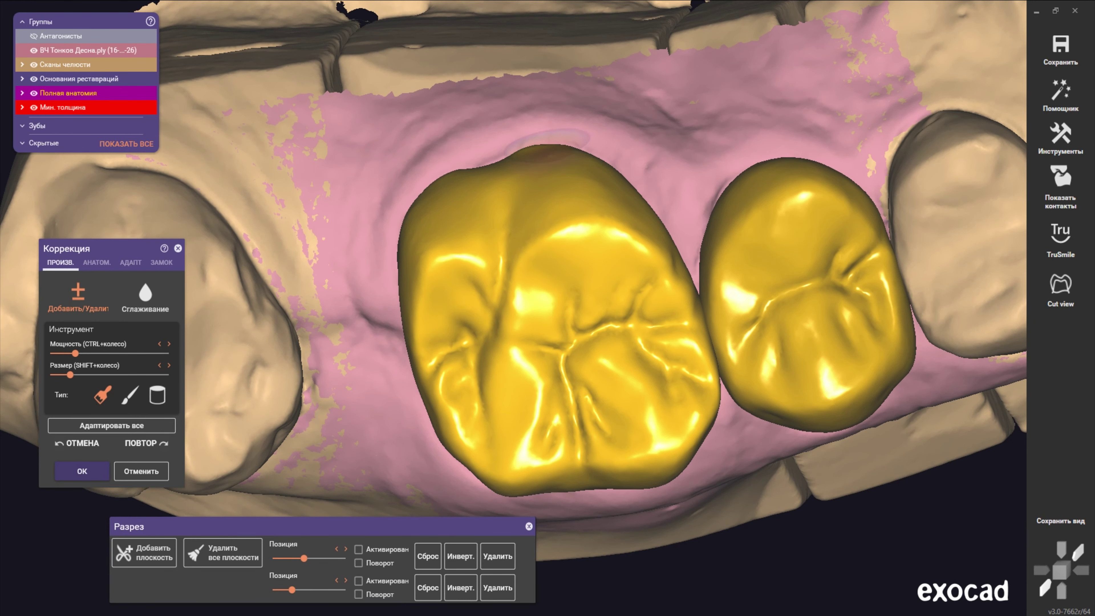
pyautogui.scroll(-3, 546, 146)
pyautogui.moveTo(546, 147); pyautogui.dragTo(560, 181, button='right')
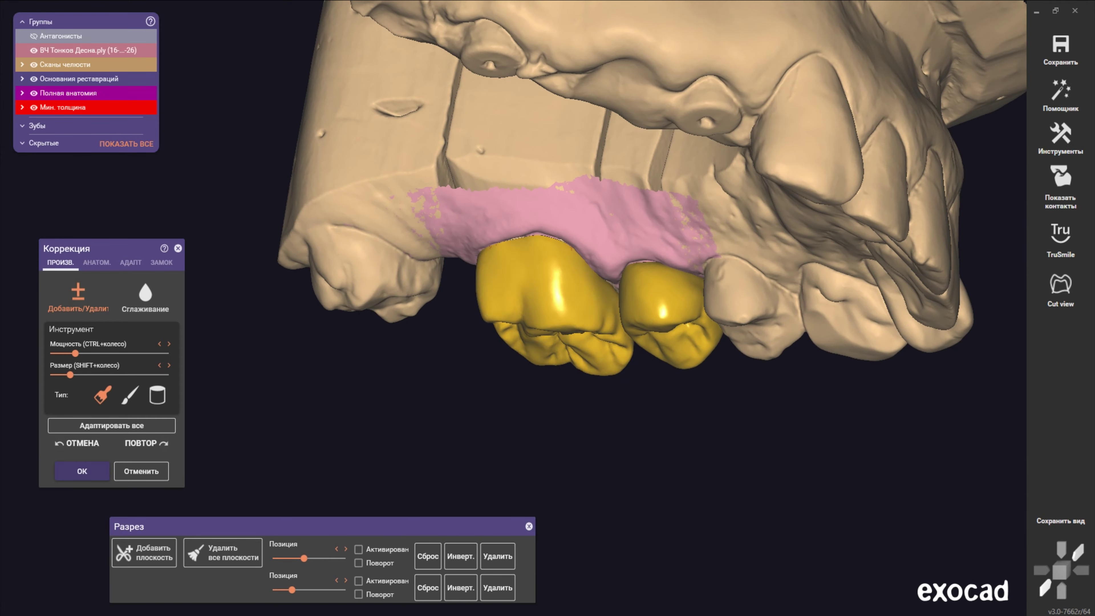
pyautogui.moveTo(587, 314); pyautogui.dragTo(560, 224, button='right')
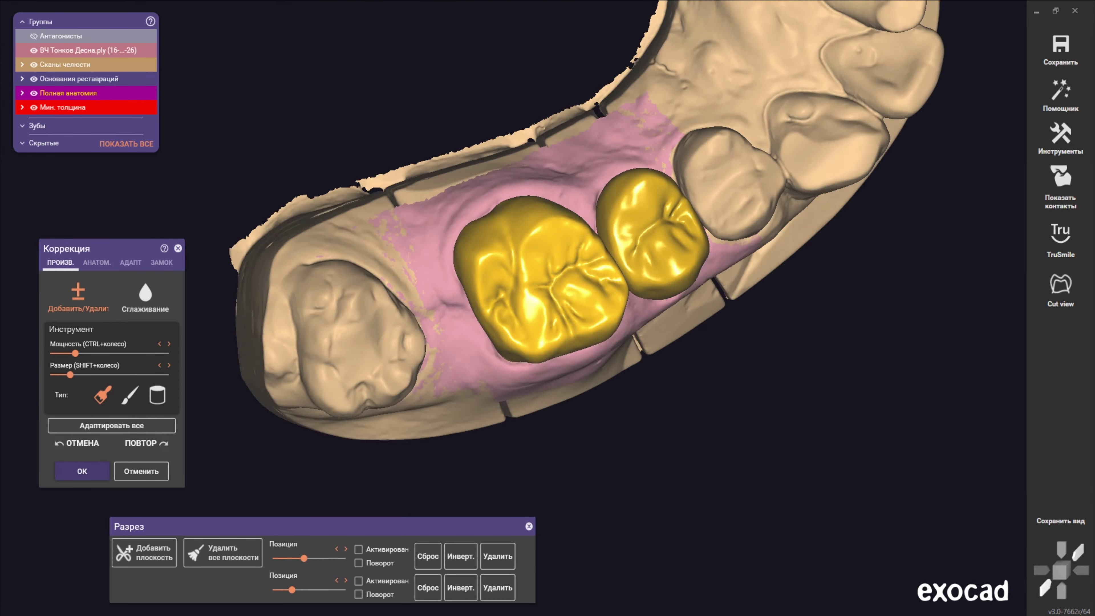
pyautogui.scroll(3, 560, 225)
pyautogui.click(129, 395)
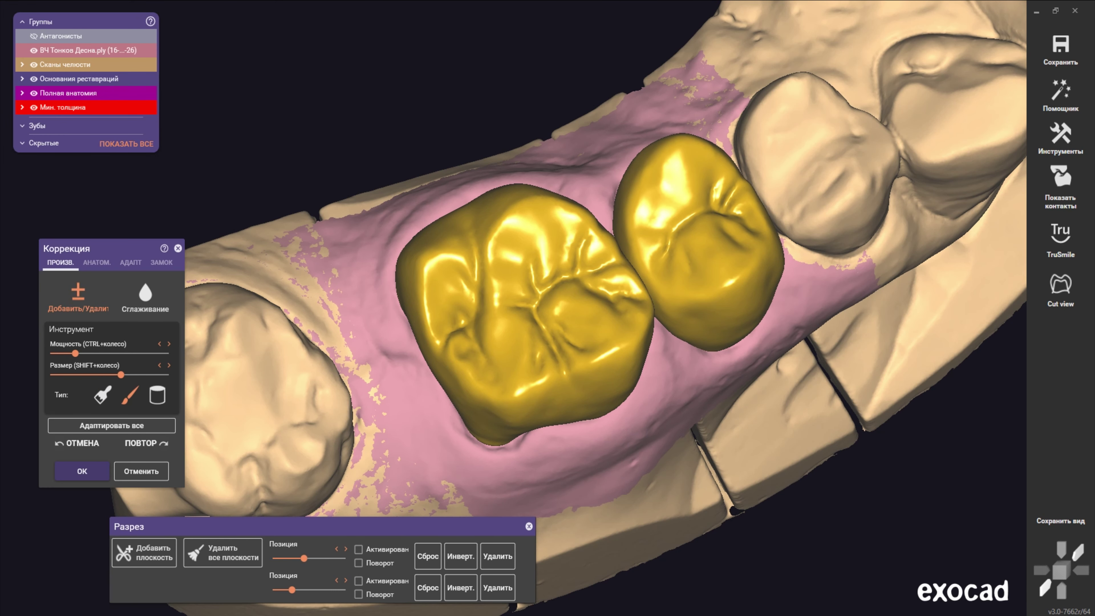
pyautogui.click(96, 262)
# - Choose Область фиссур (fissure area) mode and rotate the jaw toward the crowns
pyautogui.click(144, 353)
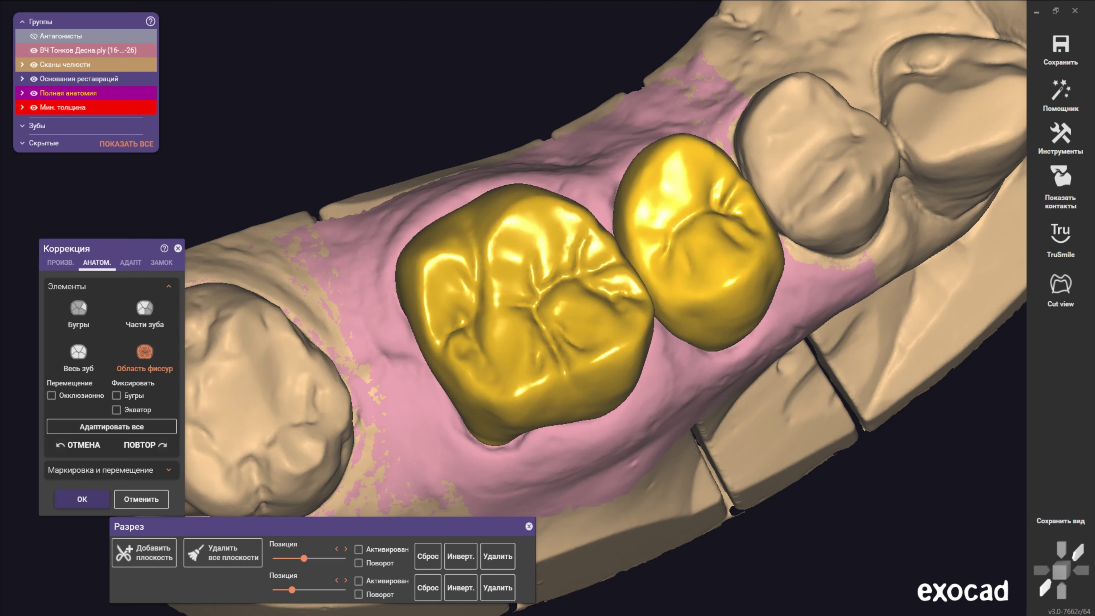
pyautogui.moveTo(517, 302); pyautogui.dragTo(496, 388, button='right')
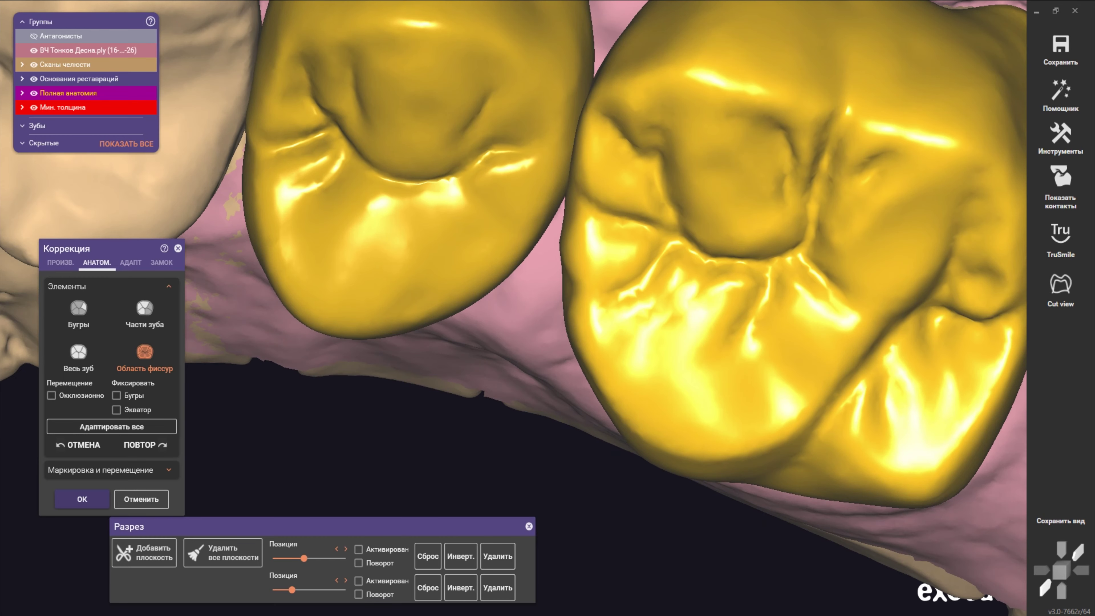
pyautogui.scroll(2, 767, 267)
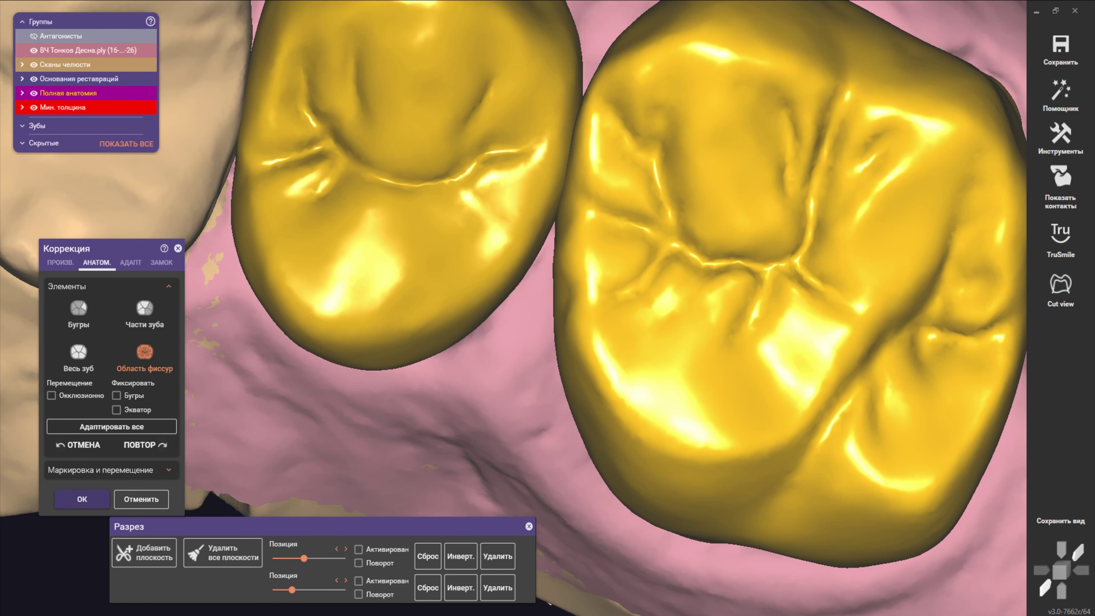
pyautogui.scroll(-3, 767, 267)
pyautogui.scroll(2, 767, 267)
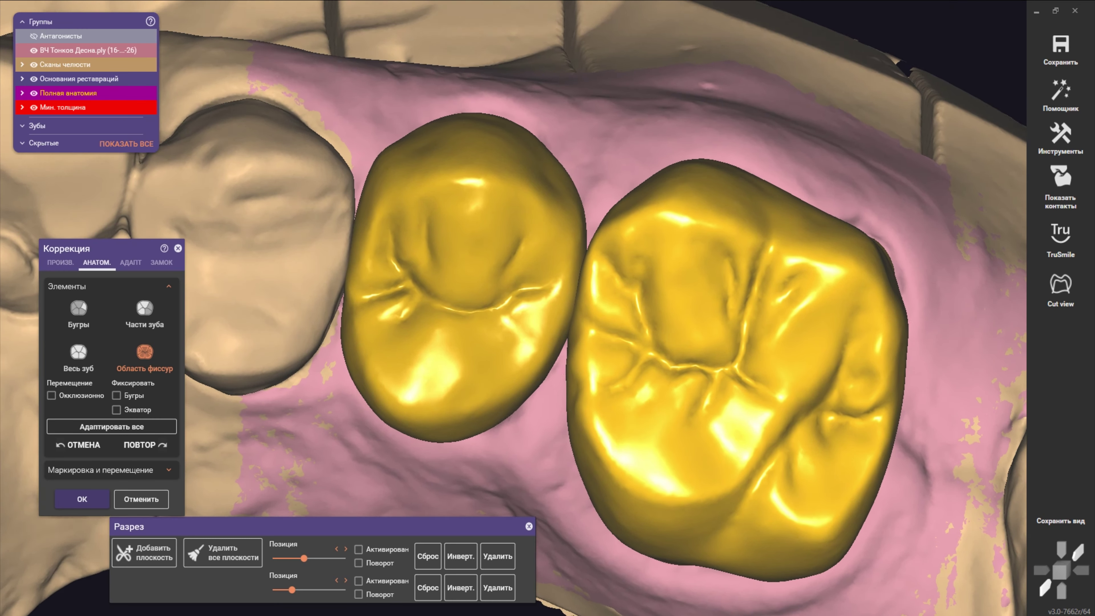
pyautogui.scroll(1, 767, 268)
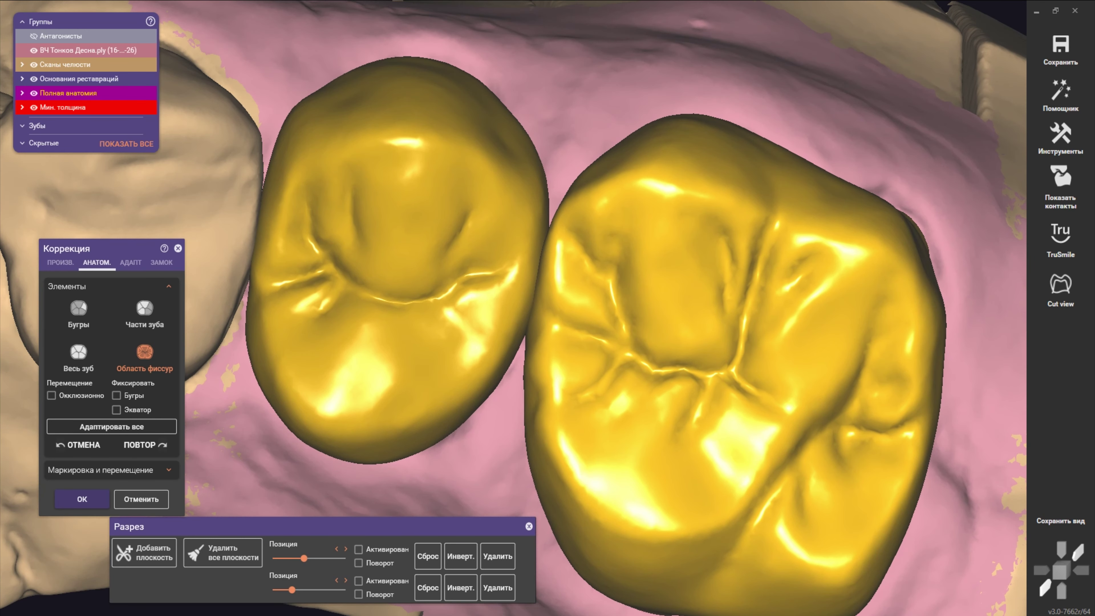
pyautogui.scroll(-3, 768, 267)
# - Inspect both crowns from side, oblique and top-down views of the larger crown
pyautogui.moveTo(767, 267)
pyautogui.mouseDown(button='right')
pyautogui.moveTo(767, 225)
pyautogui.moveTo(767, 267)
pyautogui.mouseUp(button='right')
pyautogui.scroll(2, 767, 267)
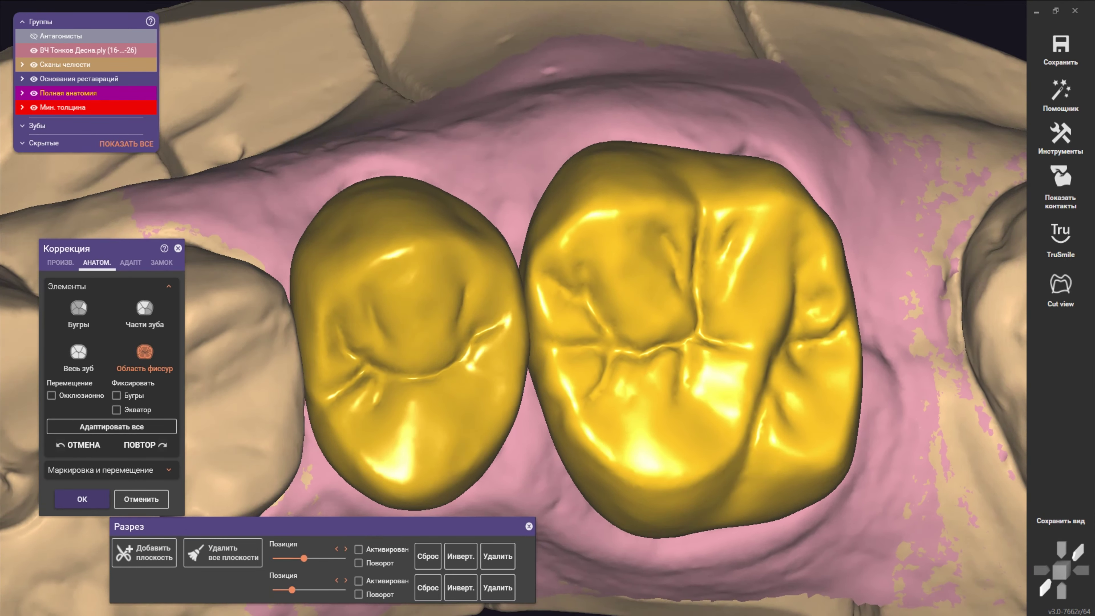
pyautogui.scroll(2, 767, 268)
pyautogui.moveTo(767, 268); pyautogui.dragTo(767, 241, button='right')
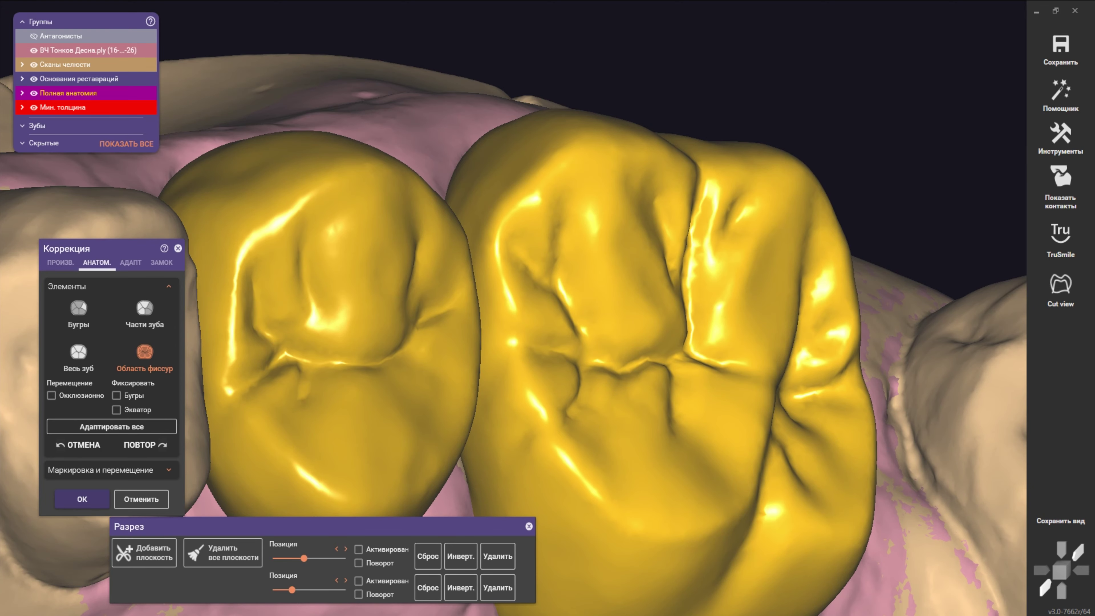
pyautogui.scroll(-2, 513, 301)
pyautogui.scroll(-2, 513, 302)
pyautogui.scroll(-2, 513, 302)
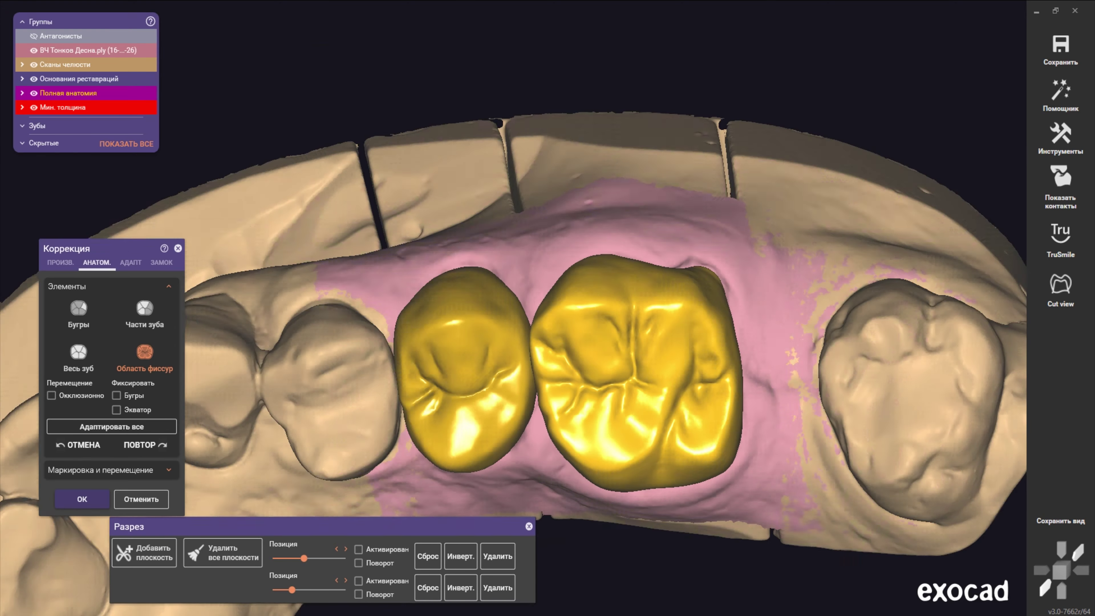
pyautogui.moveTo(513, 302); pyautogui.dragTo(555, 259, button='right')
pyautogui.moveTo(561, 302); pyautogui.dragTo(560, 345, button='right')
pyautogui.scroll(1, 560, 302)
pyautogui.scroll(2, 560, 302)
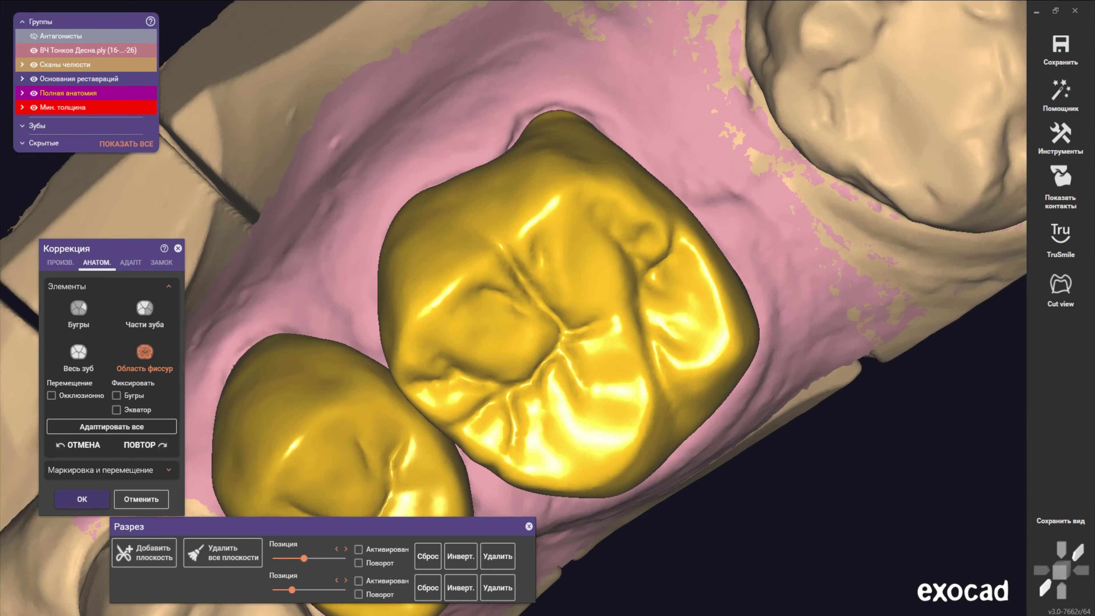
pyautogui.scroll(2, 560, 302)
# - Reshape a fissure ridge on the larger crown's occlusal surface
pyautogui.moveTo(560, 302)
pyautogui.mouseDown(button='right')
pyautogui.moveTo(564, 293)
pyautogui.moveTo(560, 319)
pyautogui.mouseUp(button='right')
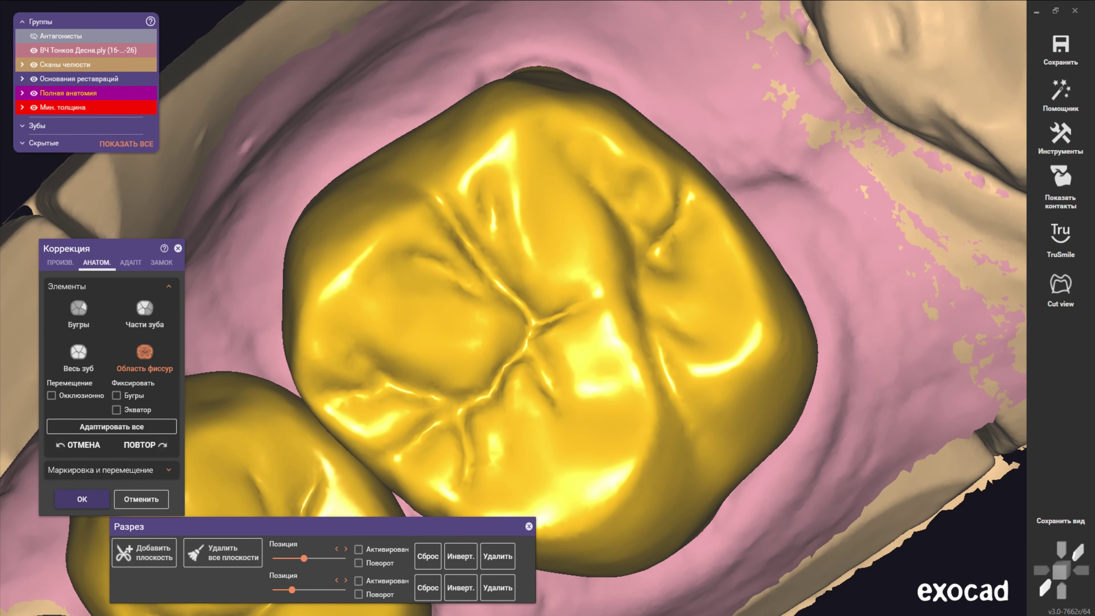
pyautogui.moveTo(664, 366); pyautogui.dragTo(659, 364)
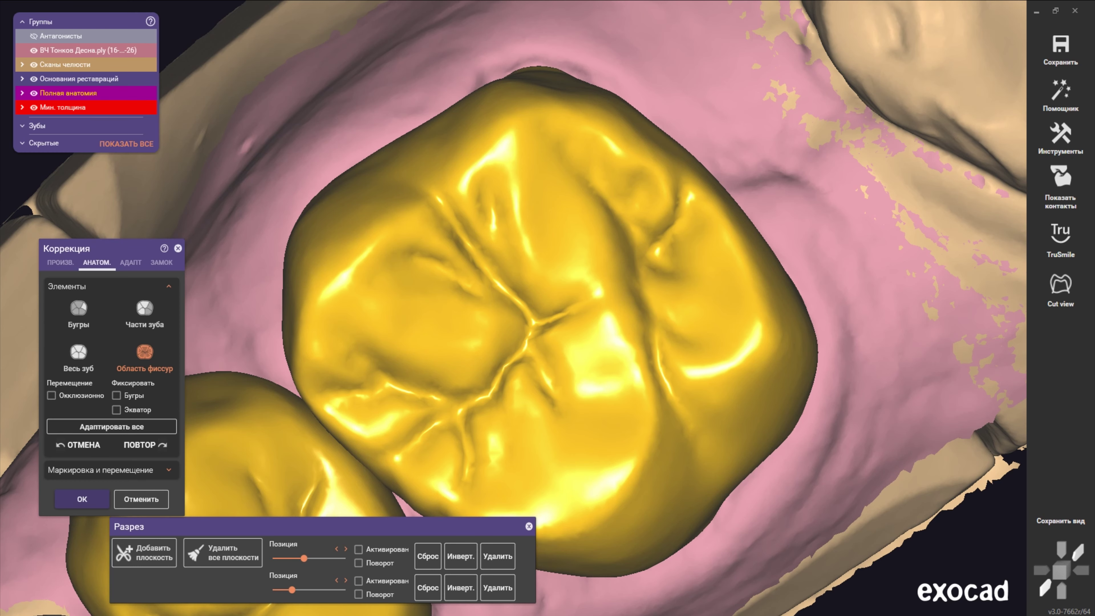
pyautogui.scroll(2, 638, 229)
pyautogui.scroll(2, 638, 228)
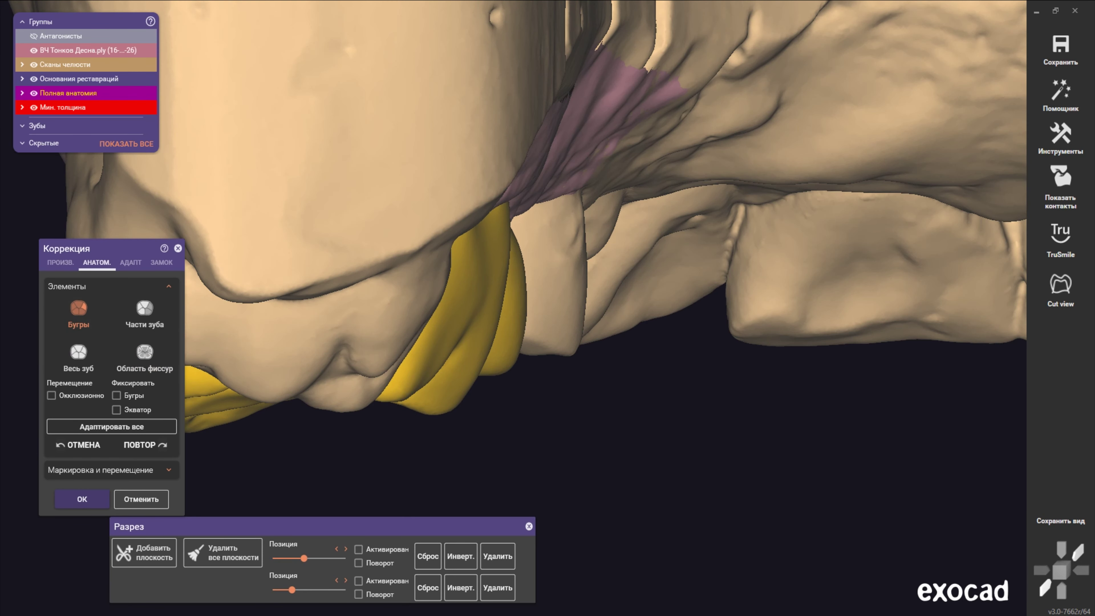
# - Show the opposing lower jaw and raise the Add/Remove brush to maximum size
pyautogui.press('a')
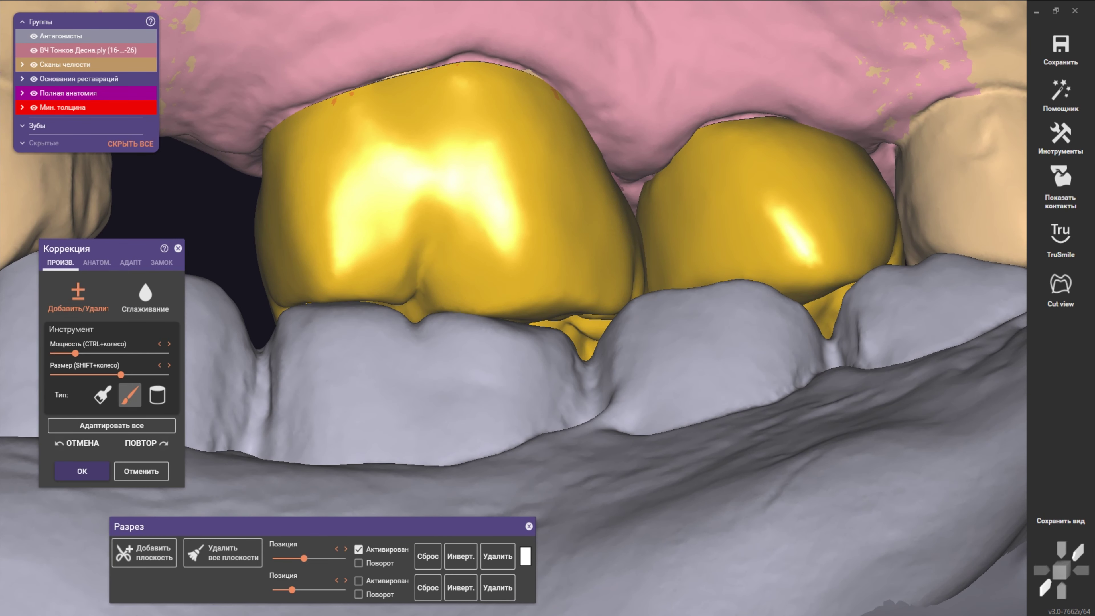
pyautogui.keyDown('shift'); pyautogui.scroll(5, 431, 194); pyautogui.keyUp('shift')
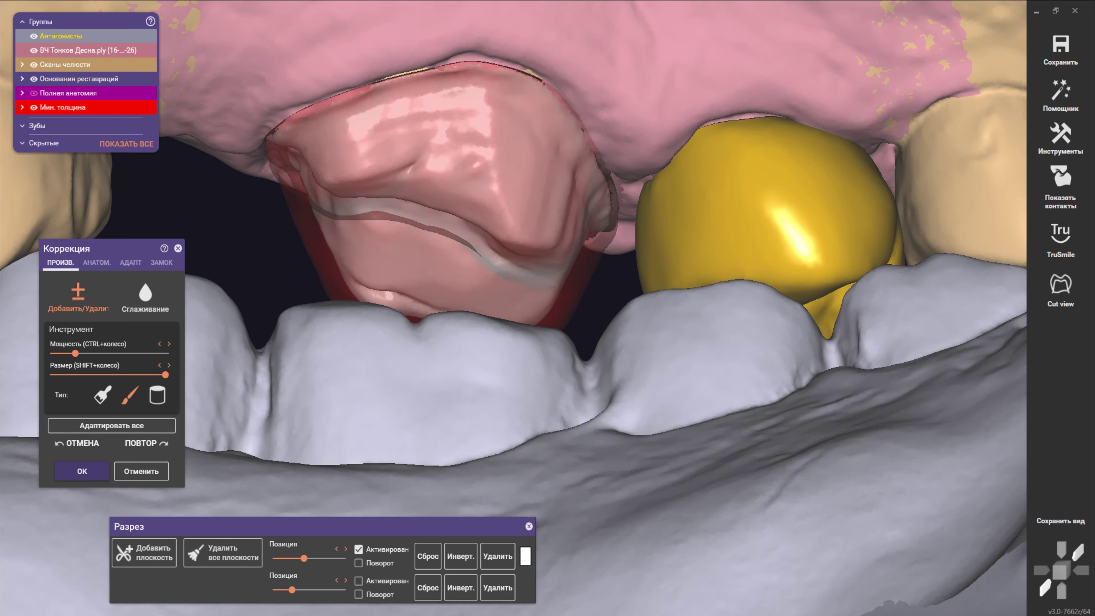
# - Hide the opposing jaw and inspect the larger yellow crown's side and occlusal surfaces up close
pyautogui.keyDown('ctrl'); pyautogui.click(512, 309); pyautogui.keyUp('ctrl')
pyautogui.moveTo(513, 308); pyautogui.dragTo(556, 311, button='right')
pyautogui.keyDown('shift'); pyautogui.scroll(-3, 556, 310); pyautogui.keyUp('shift')
pyautogui.moveTo(559, 230); pyautogui.dragTo(564, 237, button='right')
pyautogui.keyDown('shift'); pyautogui.scroll(2, 565, 237); pyautogui.keyUp('shift')
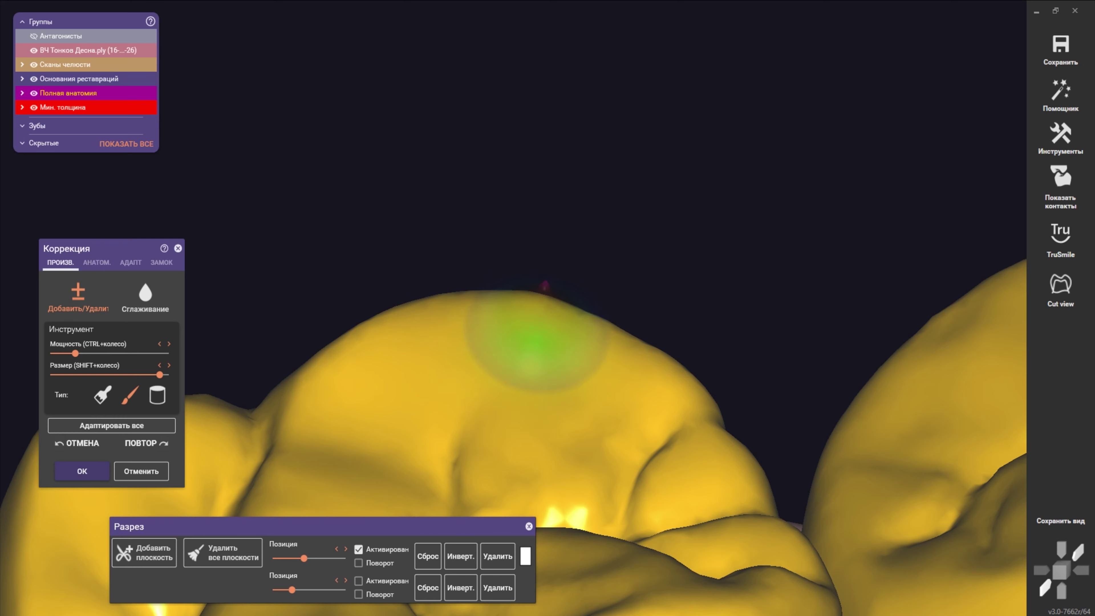
pyautogui.moveTo(536, 341); pyautogui.dragTo(535, 343, button='right')
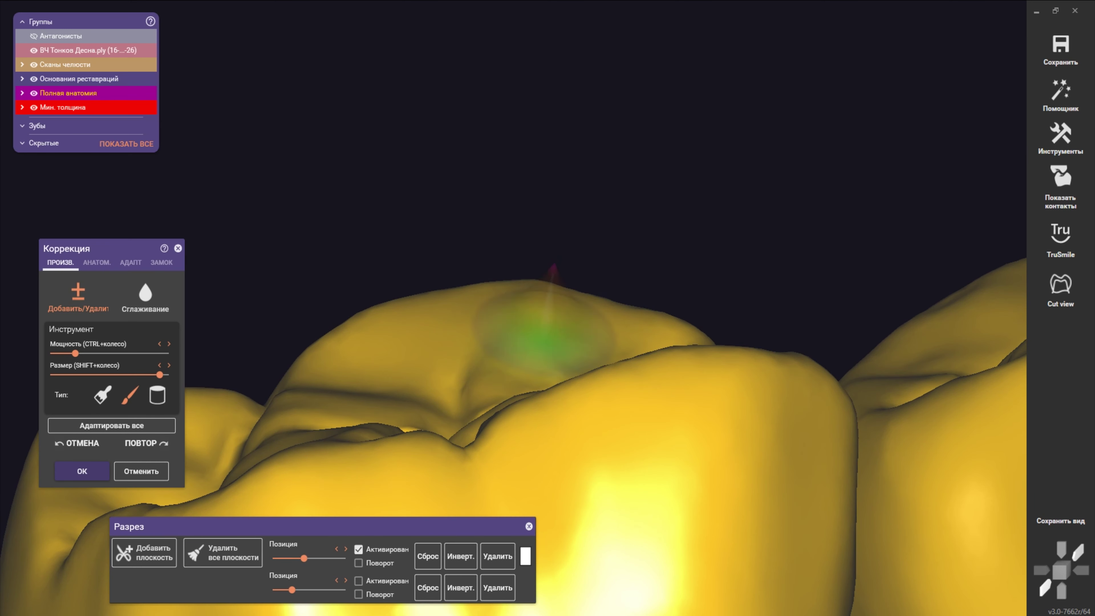
pyautogui.moveTo(554, 269); pyautogui.dragTo(556, 276, button='right')
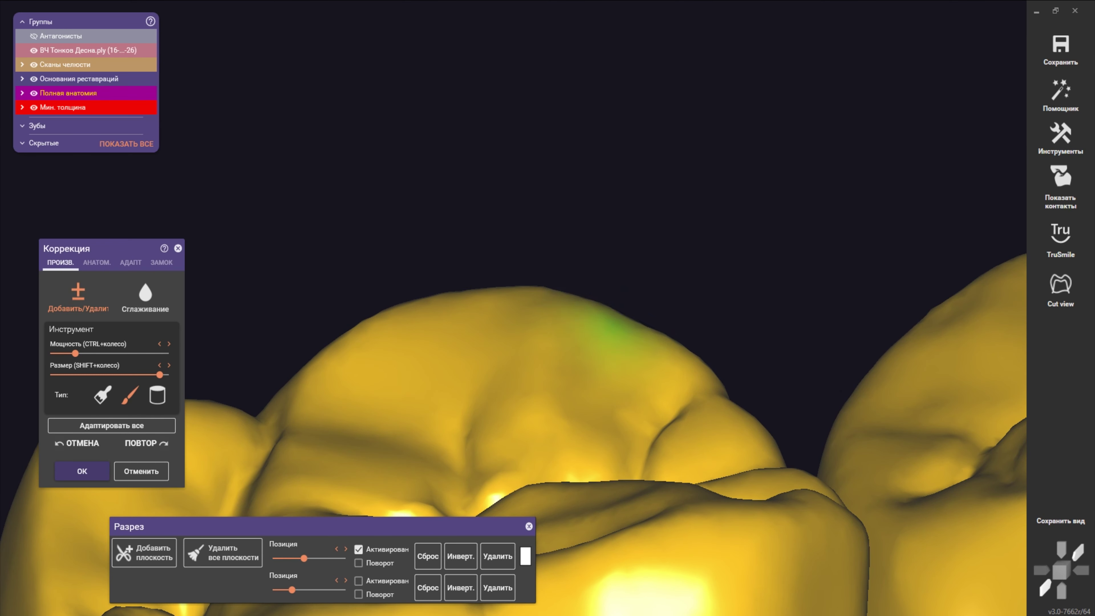
pyautogui.keyDown('shift'); pyautogui.scroll(-5, 606, 362); pyautogui.keyUp('shift')
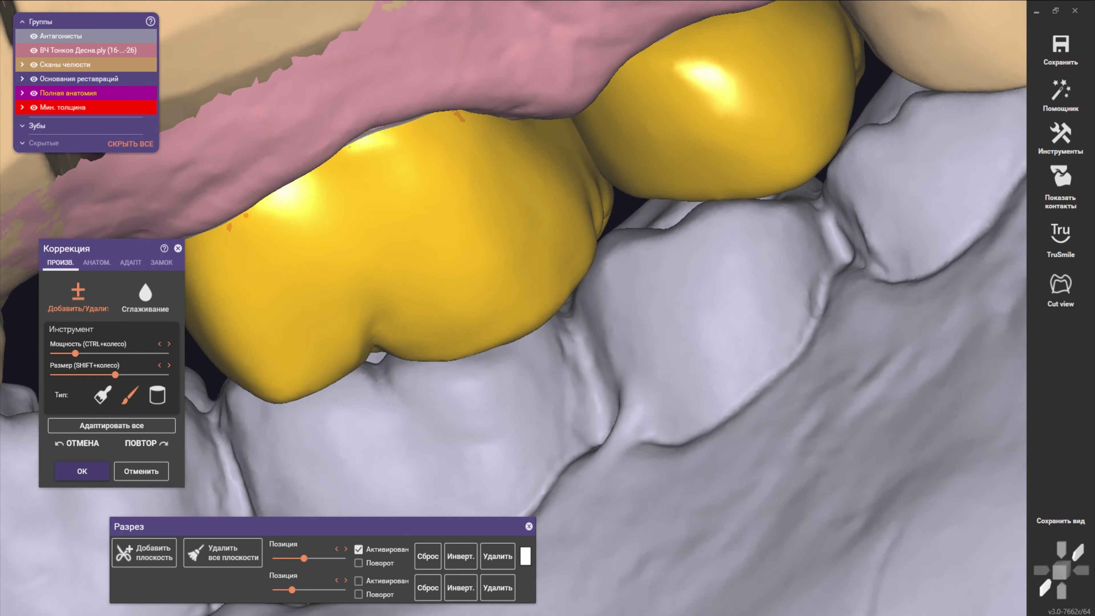
pyautogui.moveTo(547, 328); pyautogui.dragTo(479, 323, button='right')
pyautogui.scroll(3, 477, 325)
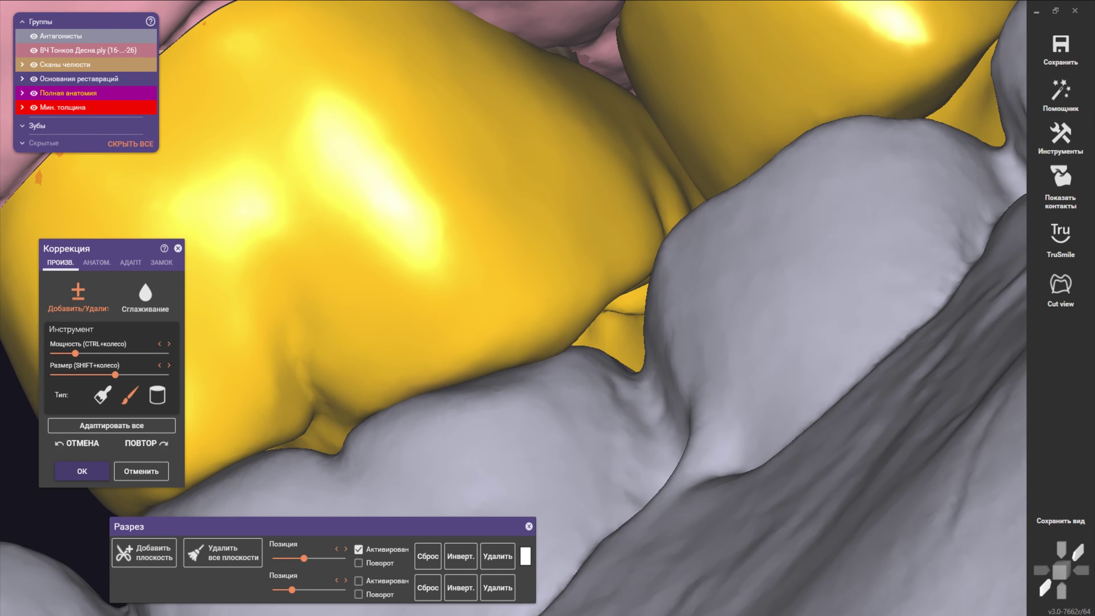
pyautogui.scroll(-5, 536, 362)
pyautogui.moveTo(536, 362)
pyautogui.mouseDown(button='right')
pyautogui.moveTo(543, 345)
pyautogui.moveTo(585, 353)
pyautogui.moveTo(569, 250)
pyautogui.mouseUp(button='right')
# - Review both crowns from above and against the shown opposing jaw from below
pyautogui.scroll(-3, 543, 345)
pyautogui.scroll(-3, 541, 341)
pyautogui.scroll(3, 567, 245)
pyautogui.scroll(2, 567, 313)
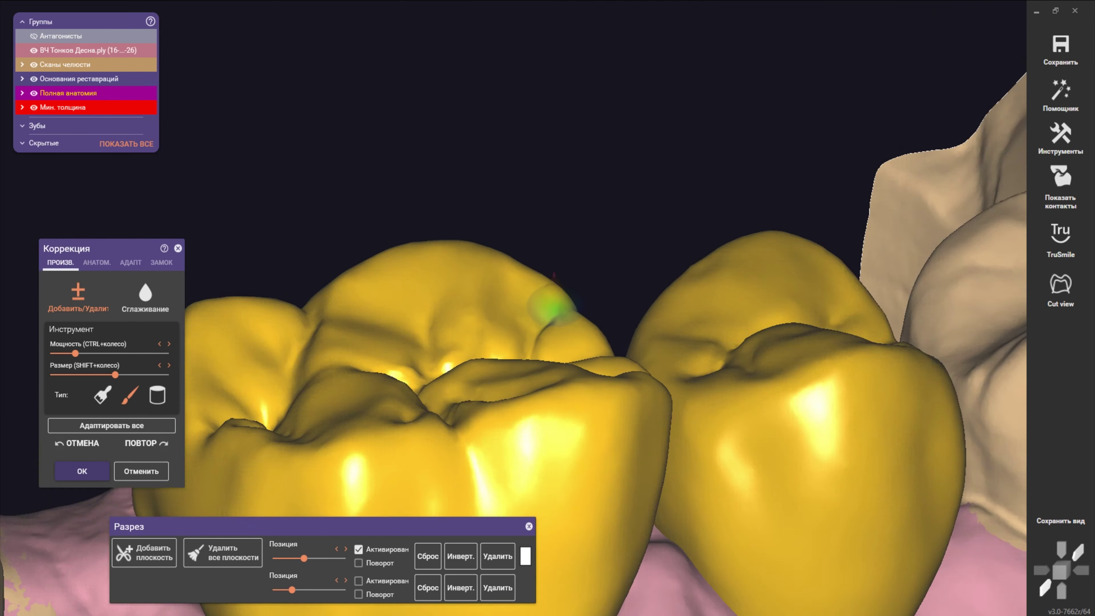
pyautogui.scroll(1, 539, 284)
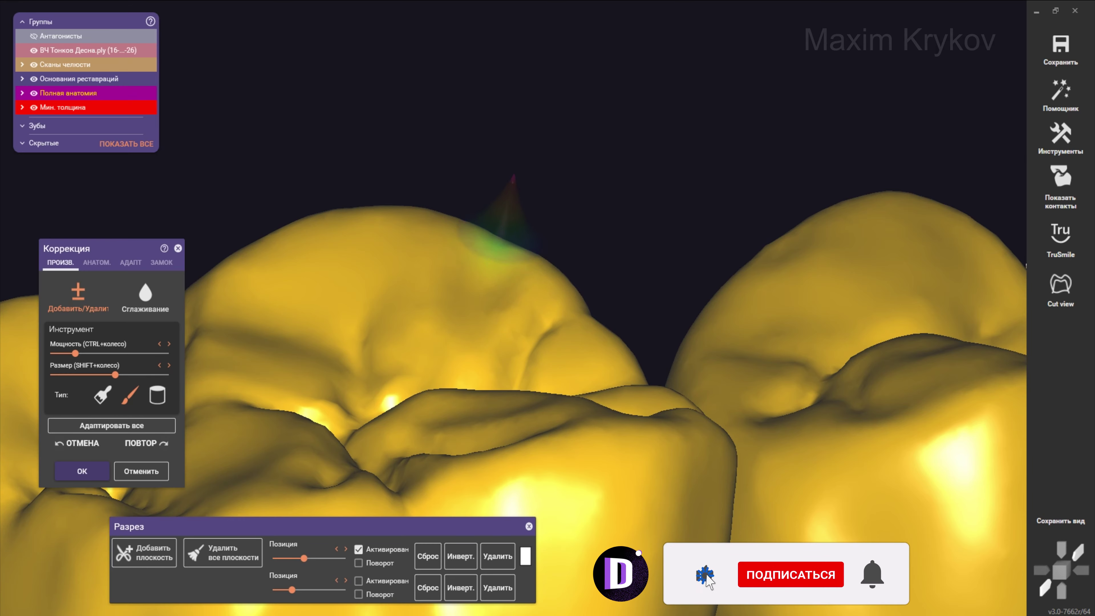
pyautogui.keyDown('shift'); pyautogui.scroll(-3, 496, 281); pyautogui.keyUp('shift')
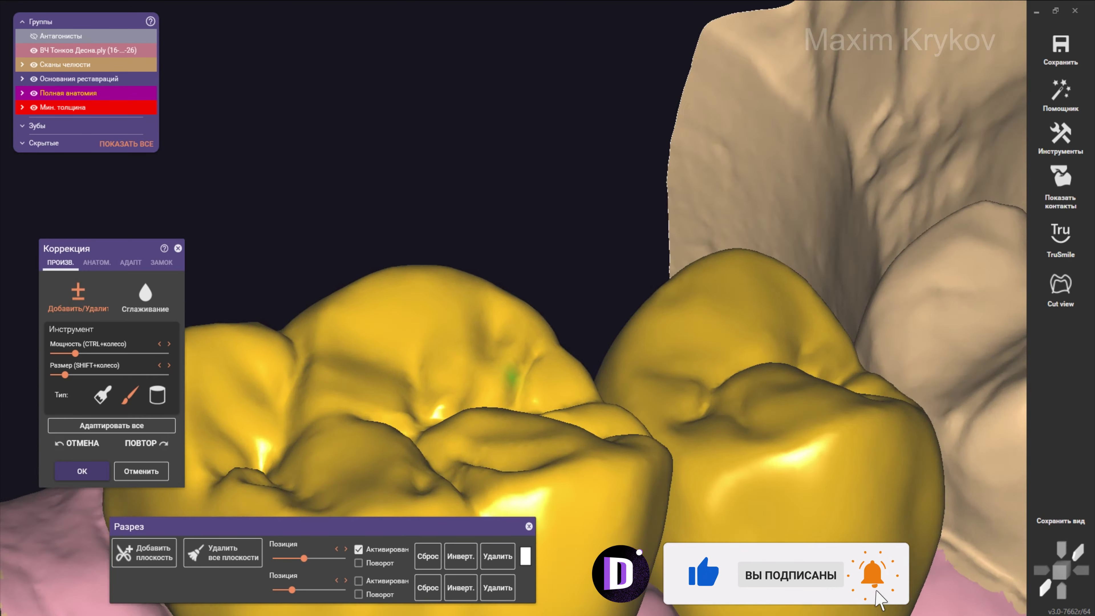
pyautogui.moveTo(470, 321); pyautogui.dragTo(516, 319, button='right')
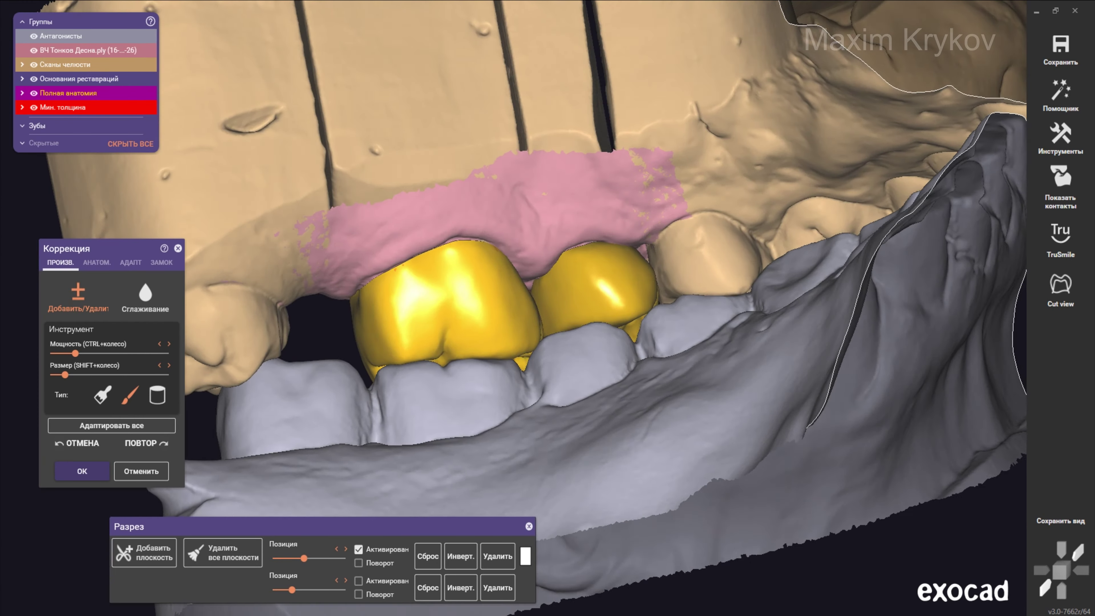
pyautogui.moveTo(531, 371); pyautogui.dragTo(560, 388, button='right')
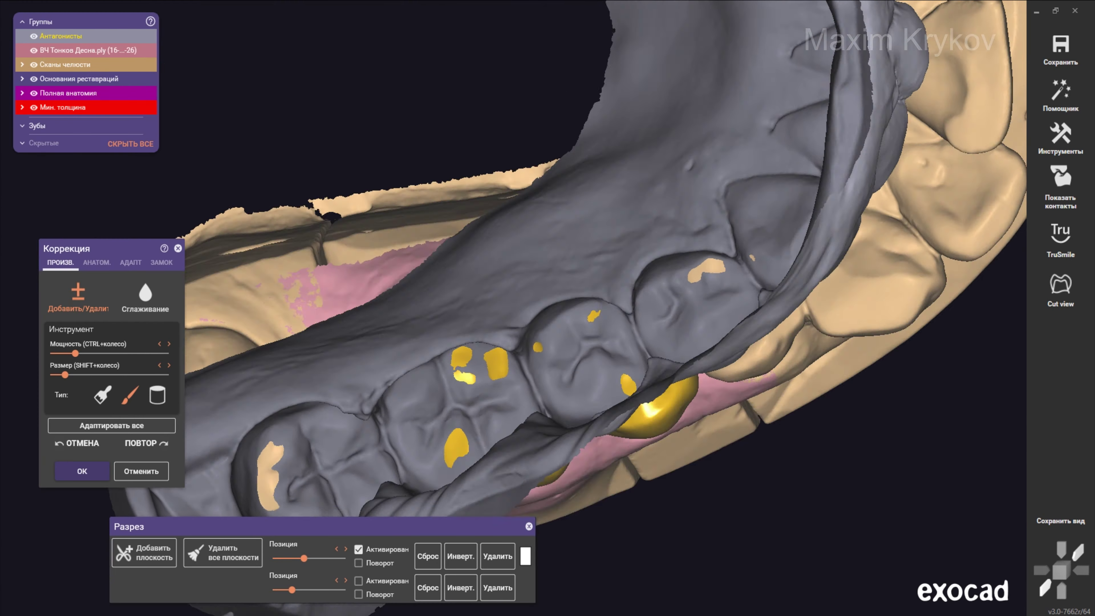
pyautogui.scroll(3, 538, 347)
pyautogui.moveTo(537, 347); pyautogui.dragTo(559, 332, button='right')
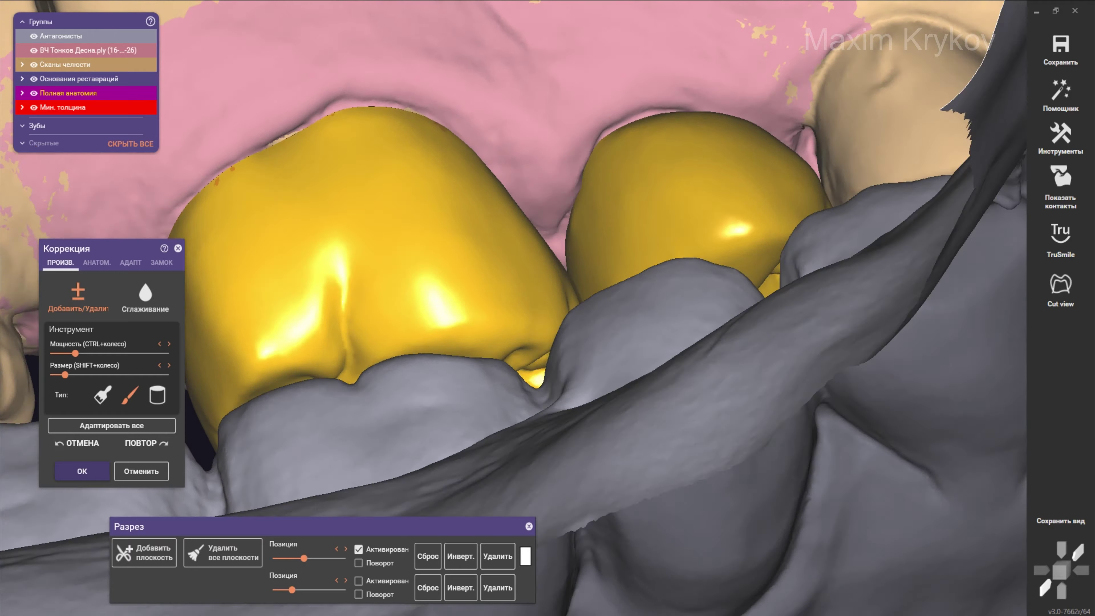
pyautogui.scroll(3, 560, 332)
pyautogui.scroll(2, 560, 331)
pyautogui.keyDown('shift'); pyautogui.scroll(2, 559, 330); pyautogui.keyUp('shift')
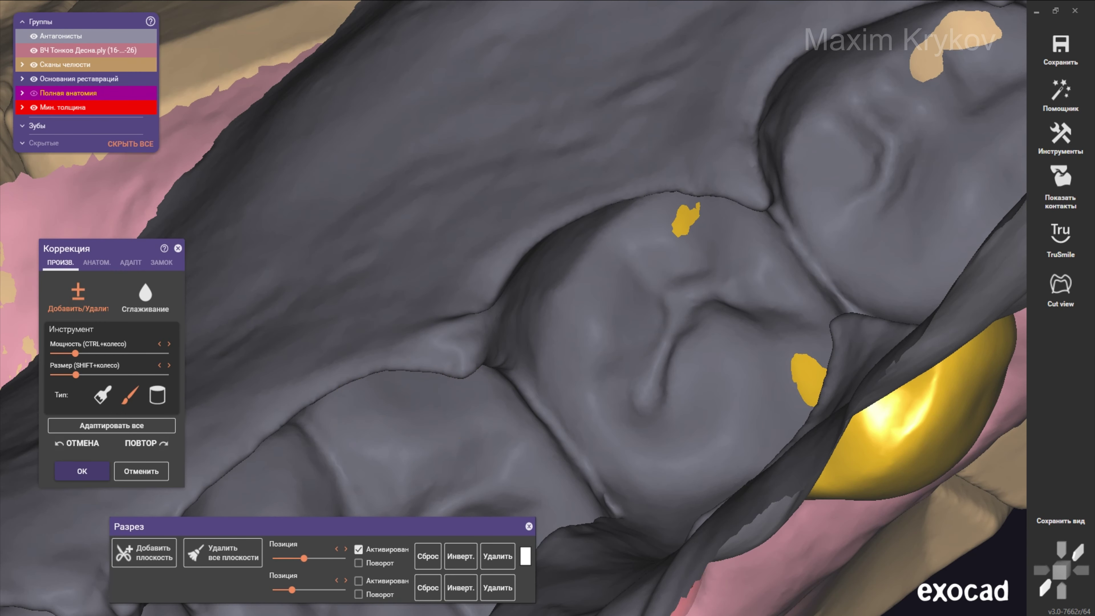
pyautogui.moveTo(580, 336)
pyautogui.mouseDown(button='right')
pyautogui.moveTo(521, 287)
pyautogui.moveTo(573, 293)
pyautogui.mouseUp(button='right')
# - Hide the antagonist, recheck the crowns' sides and biting surfaces, then switch to the АНАТОМ. tab
pyautogui.press('a')
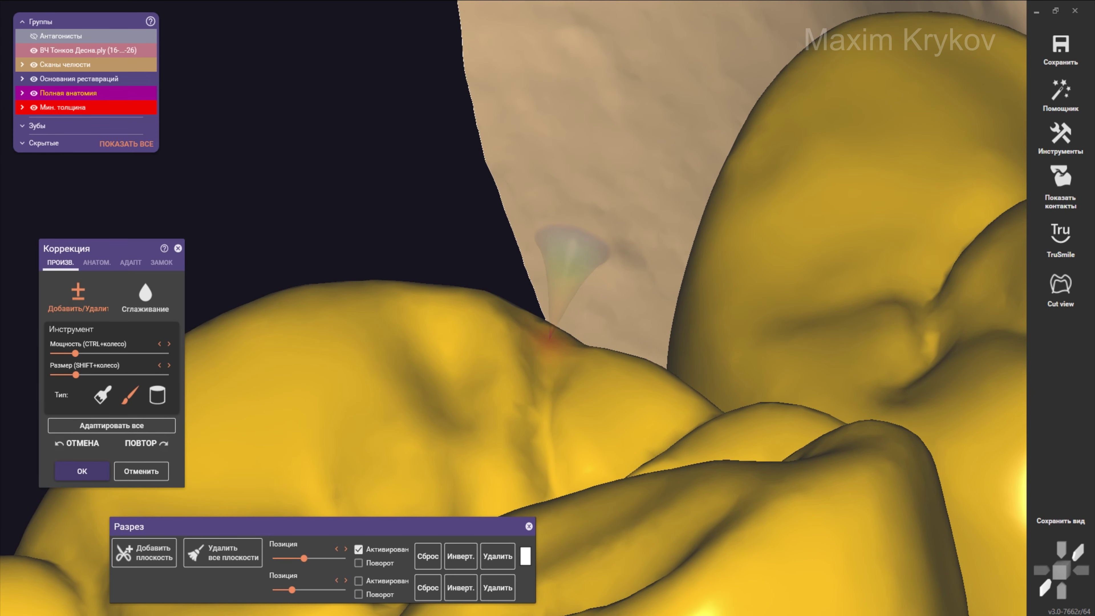
pyautogui.moveTo(508, 308); pyautogui.dragTo(573, 272, button='right')
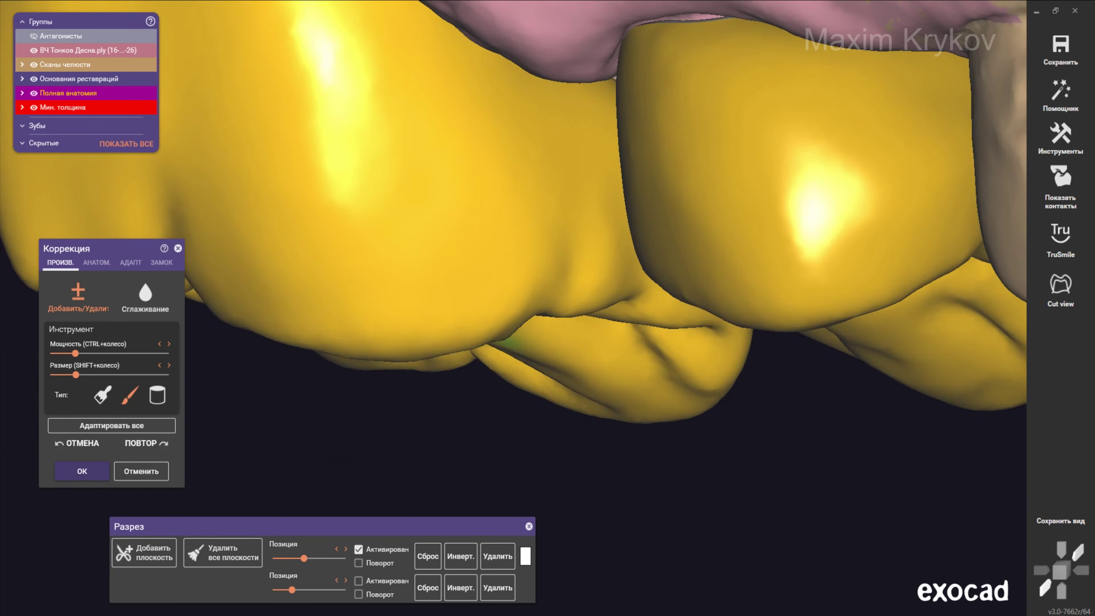
pyautogui.moveTo(539, 414)
pyautogui.mouseDown(button='right')
pyautogui.moveTo(491, 310)
pyautogui.moveTo(567, 280)
pyautogui.mouseUp(button='right')
pyautogui.keyDown('shift'); pyautogui.scroll(2, 491, 311); pyautogui.keyUp('shift')
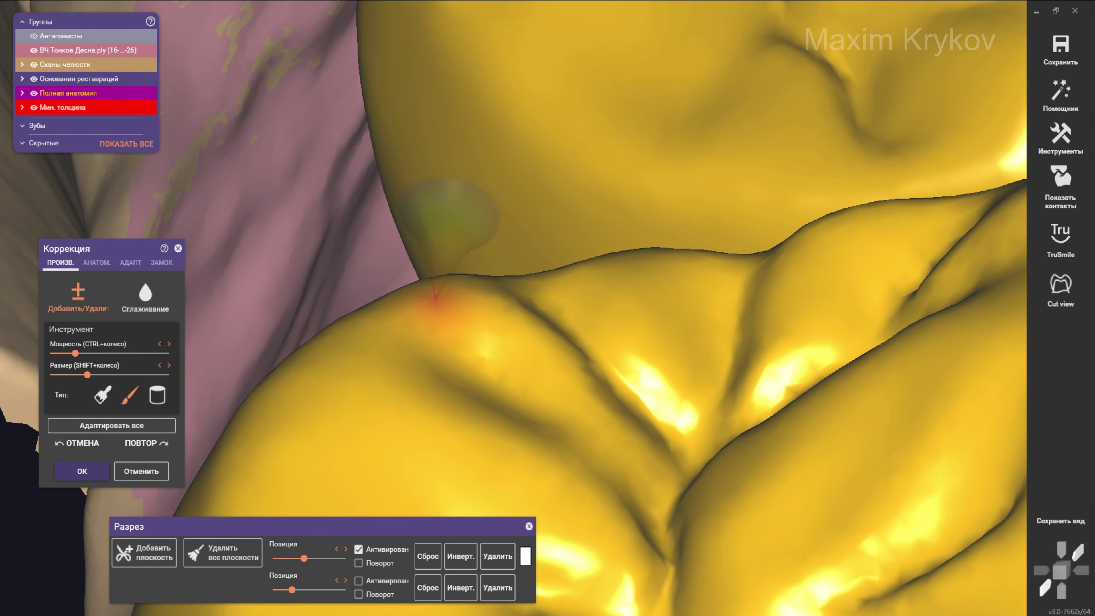
pyautogui.moveTo(431, 315); pyautogui.dragTo(340, 310, button='right')
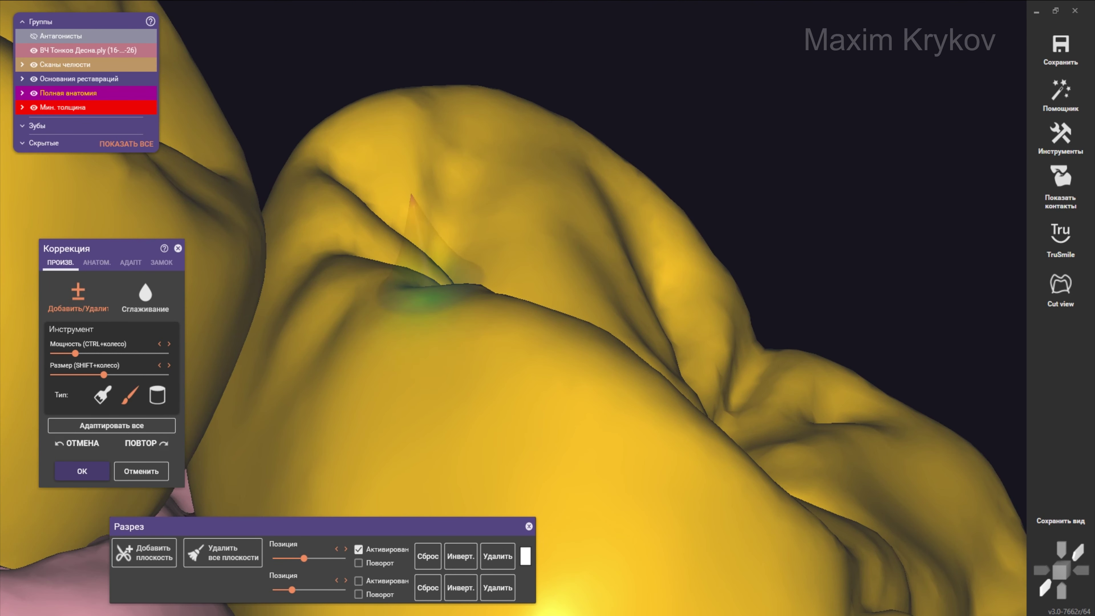
pyautogui.keyDown('shift'); pyautogui.scroll(3, 344, 341); pyautogui.keyUp('shift')
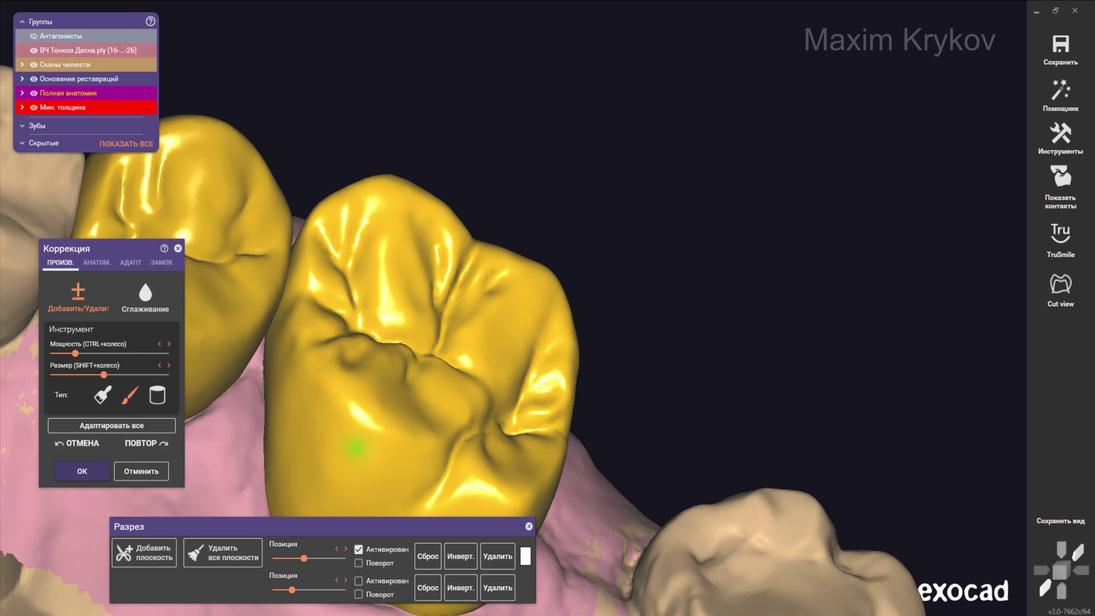
pyautogui.scroll(-3, 355, 447)
pyautogui.scroll(-2, 366, 431)
pyautogui.scroll(-2, 375, 418)
pyautogui.scroll(-2, 381, 412)
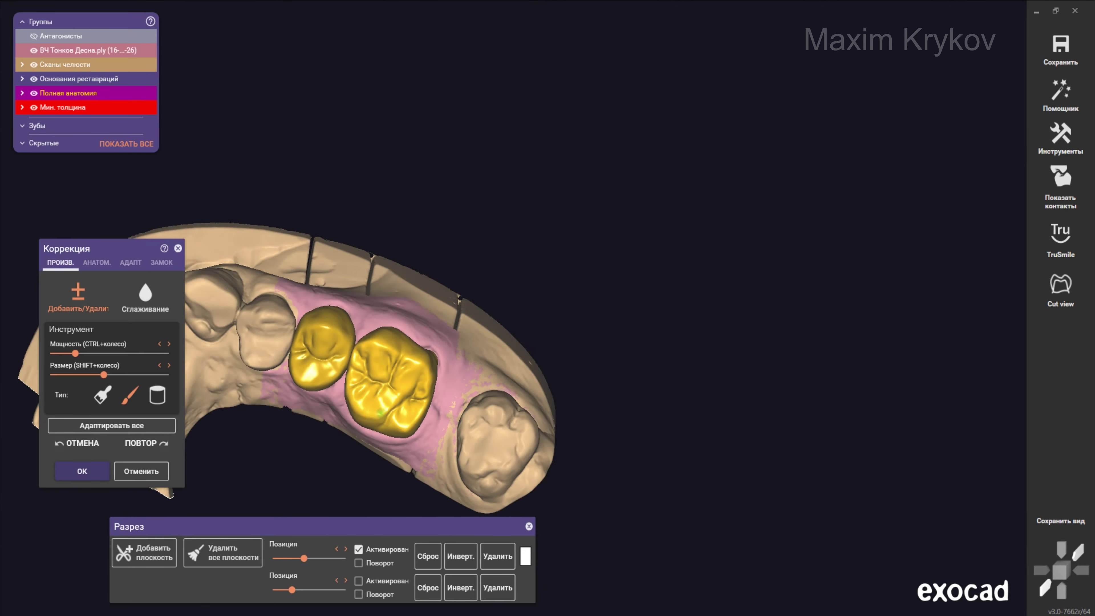
pyautogui.moveTo(380, 412); pyautogui.dragTo(379, 328, button='right')
pyautogui.scroll(5, 379, 328)
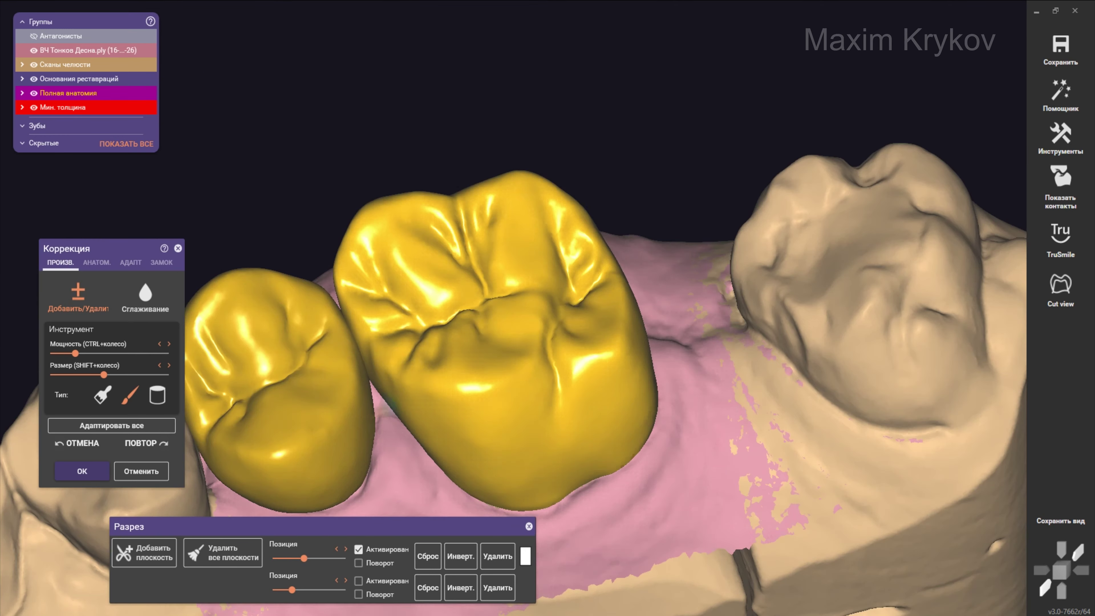
pyautogui.scroll(3, 379, 327)
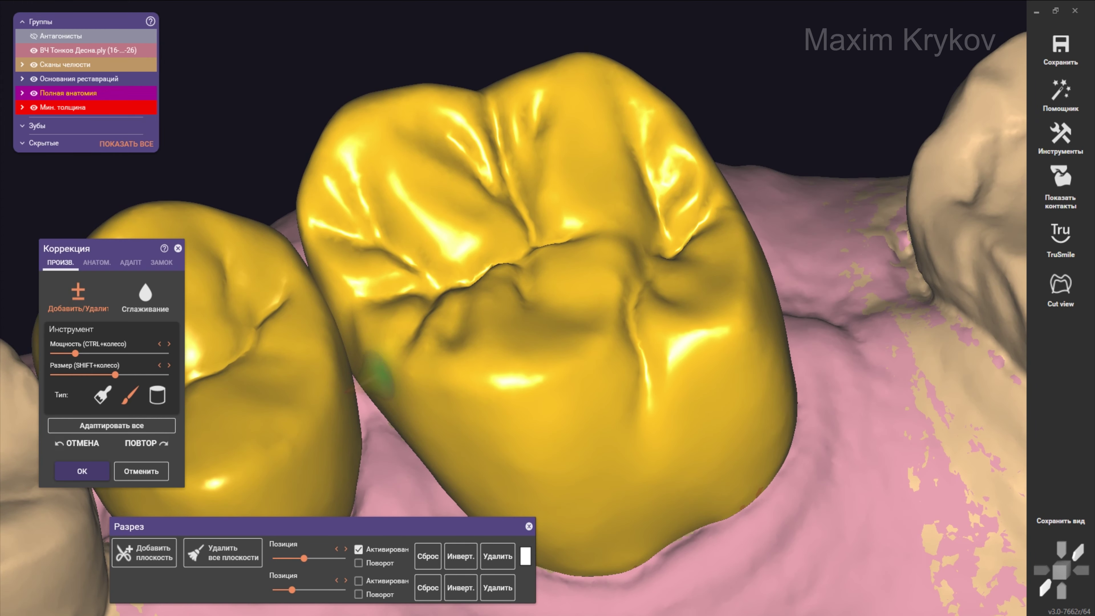
pyautogui.moveTo(375, 371); pyautogui.dragTo(211, 320, button='right')
pyautogui.scroll(1, 212, 320)
pyautogui.keyDown('shift'); pyautogui.scroll(-3, 211, 320); pyautogui.keyUp('shift')
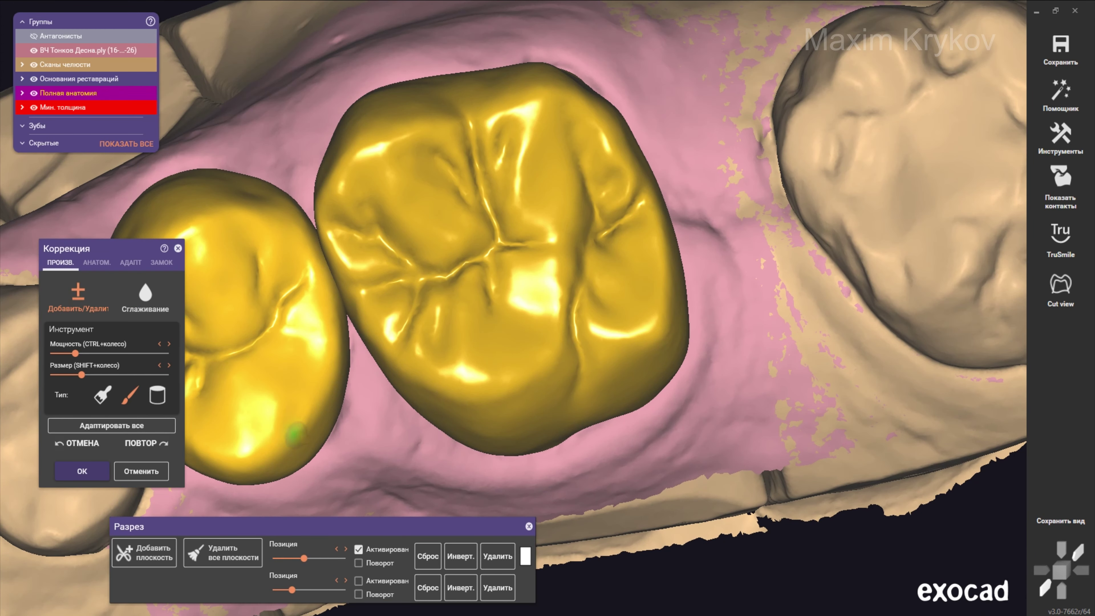
pyautogui.click(97, 262)
# - Reshape the larger crown's fissure groove with Область фиссур and inspect both crowns
pyautogui.scroll(3, 388, 409)
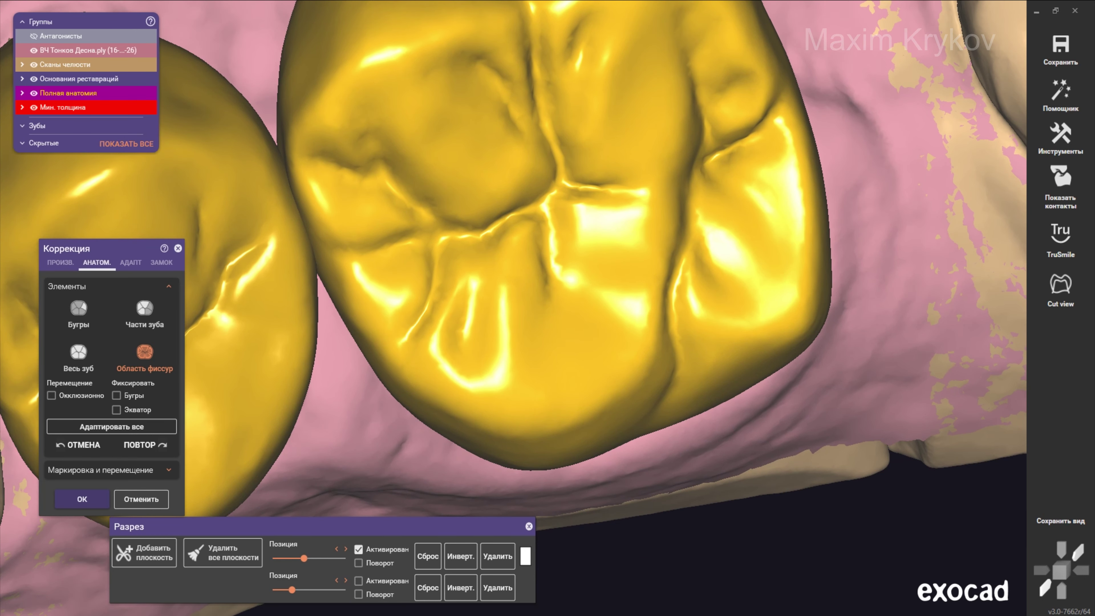
pyautogui.moveTo(379, 244); pyautogui.dragTo(379, 237)
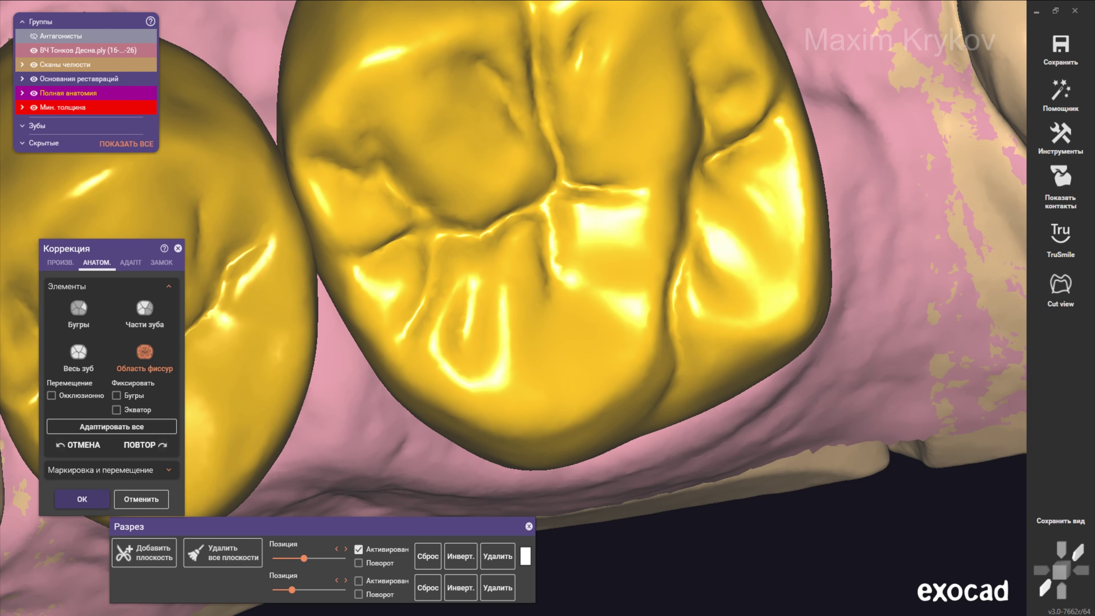
pyautogui.scroll(-3, 471, 313)
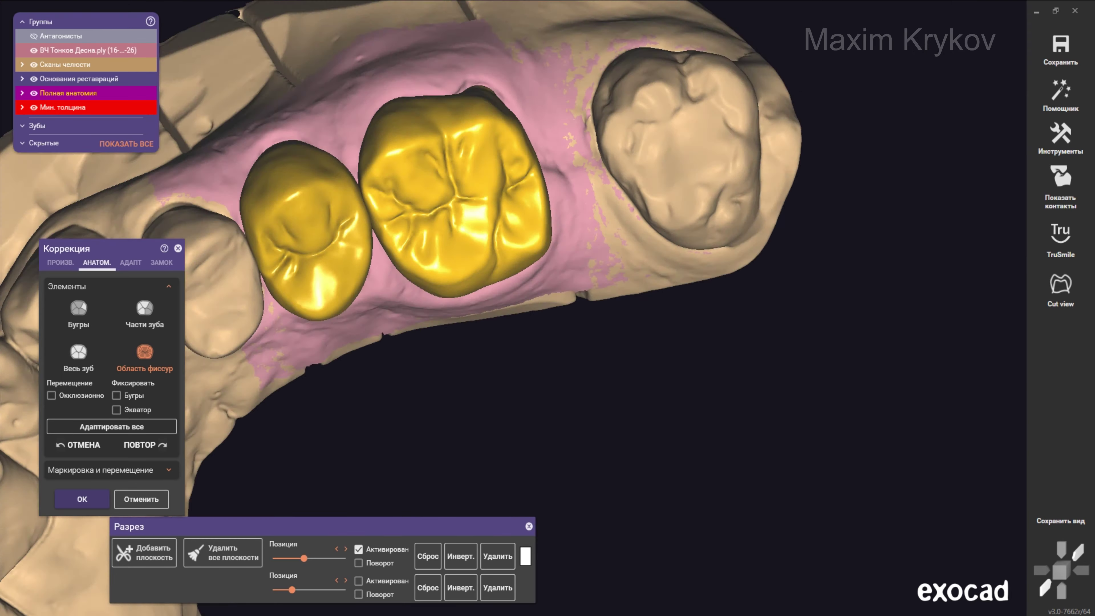
pyautogui.scroll(-2, 471, 312)
pyautogui.scroll(-1, 472, 312)
pyautogui.scroll(-2, 472, 312)
pyautogui.moveTo(471, 312); pyautogui.dragTo(471, 336, button='right')
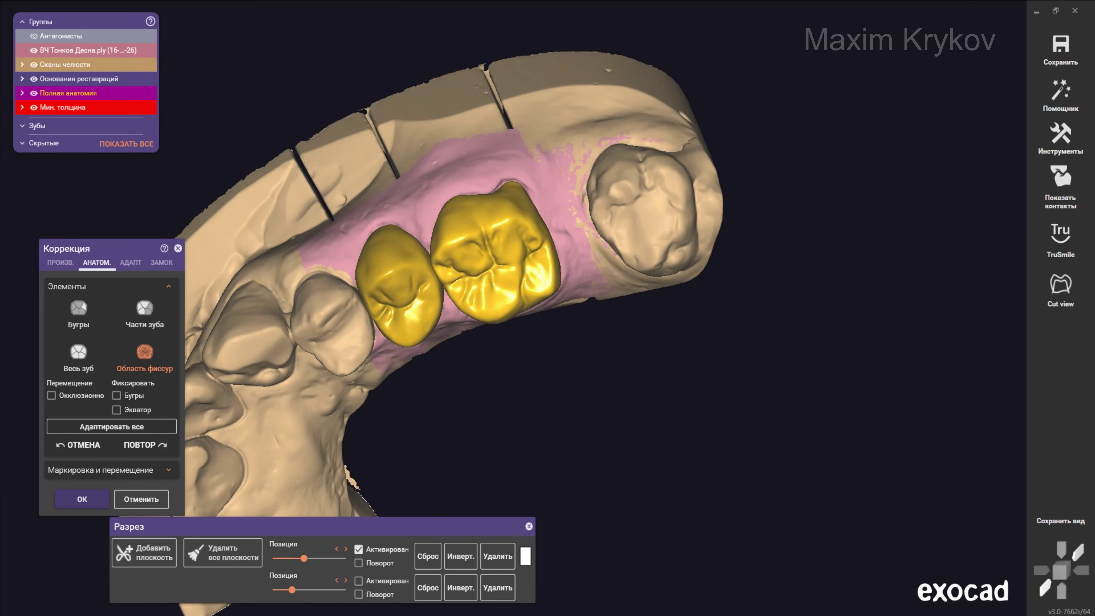
pyautogui.scroll(3, 472, 312)
pyautogui.scroll(3, 489, 260)
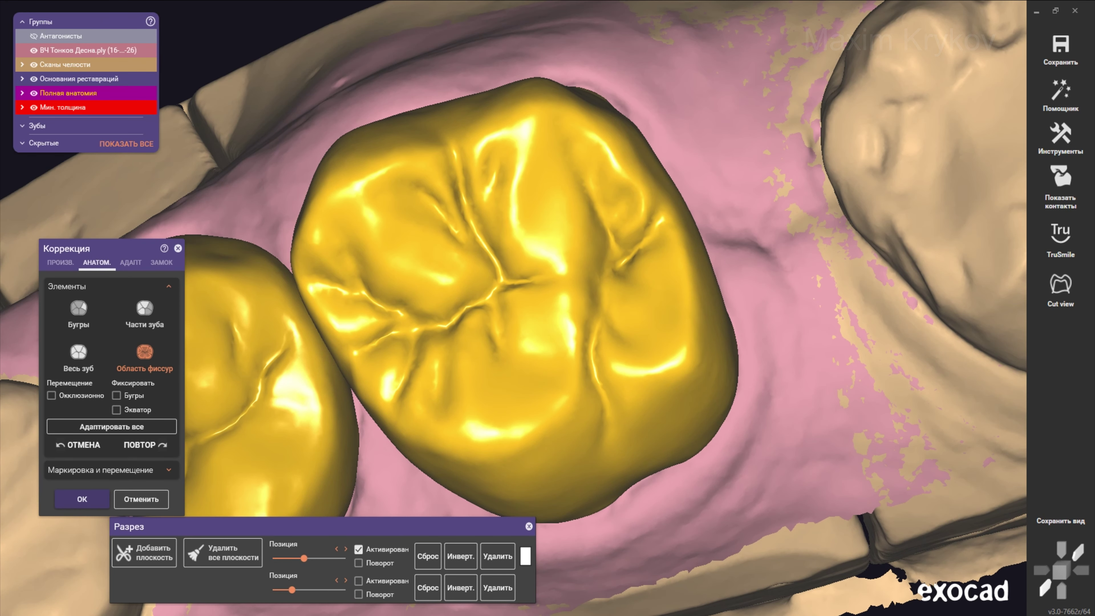
pyautogui.scroll(-2, 513, 302)
pyautogui.scroll(-3, 513, 302)
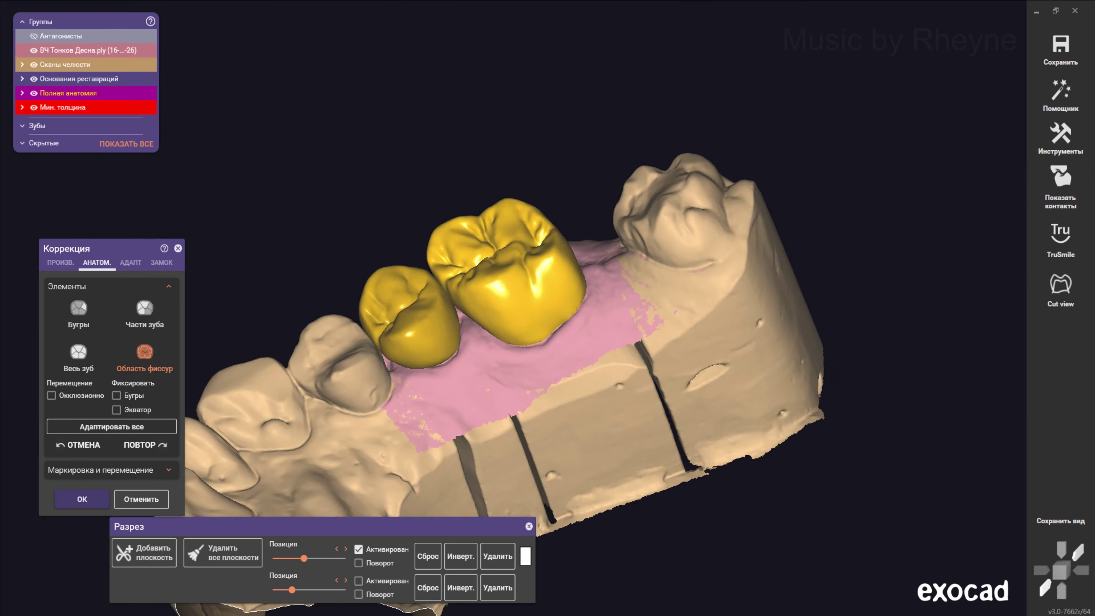
# - Review the reshaped fissures from a top-down and an oblique side view of the arch
pyautogui.moveTo(513, 302); pyautogui.dragTo(513, 241, button='right')
pyautogui.scroll(2, 474, 267)
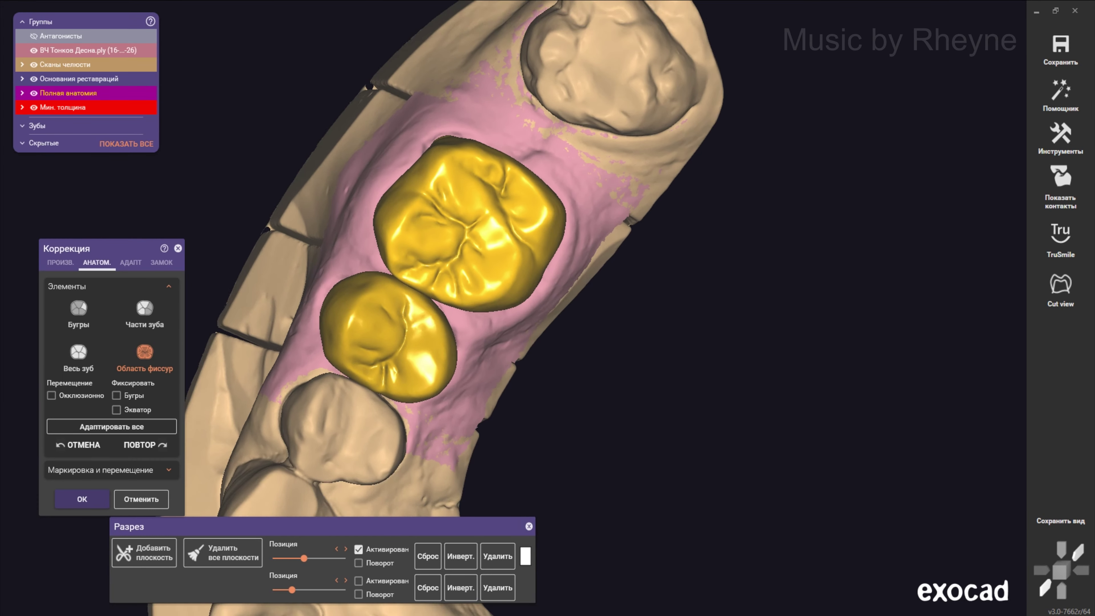
pyautogui.scroll(2, 474, 267)
pyautogui.scroll(-3, 474, 268)
pyautogui.moveTo(517, 302)
pyautogui.mouseDown(button='right')
pyautogui.moveTo(595, 302)
pyautogui.moveTo(517, 276)
pyautogui.moveTo(517, 259)
pyautogui.mouseUp(button='right')
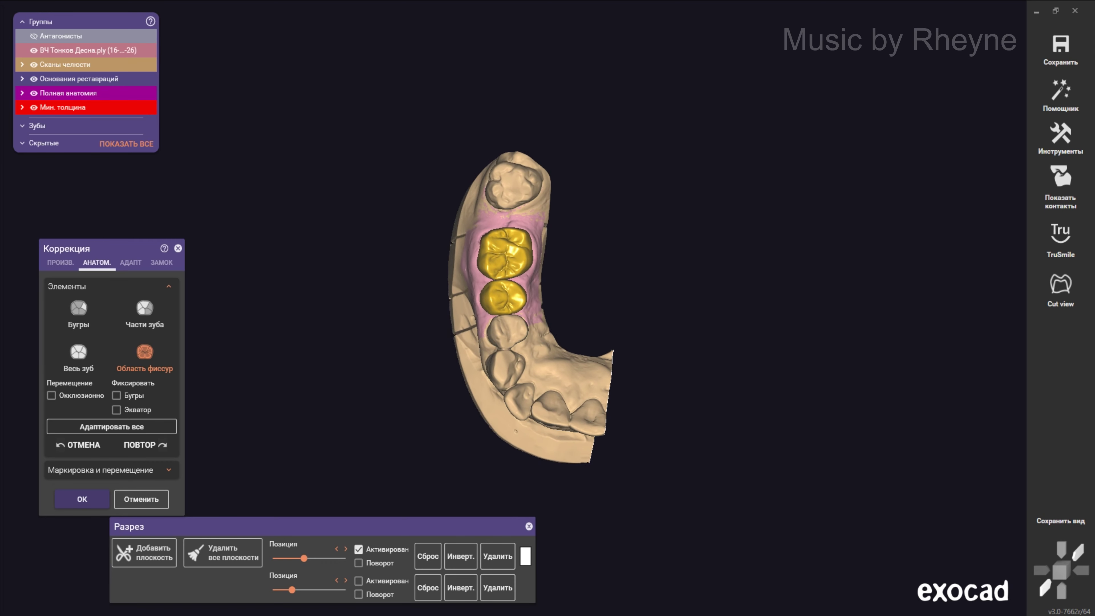
pyautogui.scroll(3, 487, 276)
pyautogui.scroll(2, 487, 276)
pyautogui.scroll(2, 487, 276)
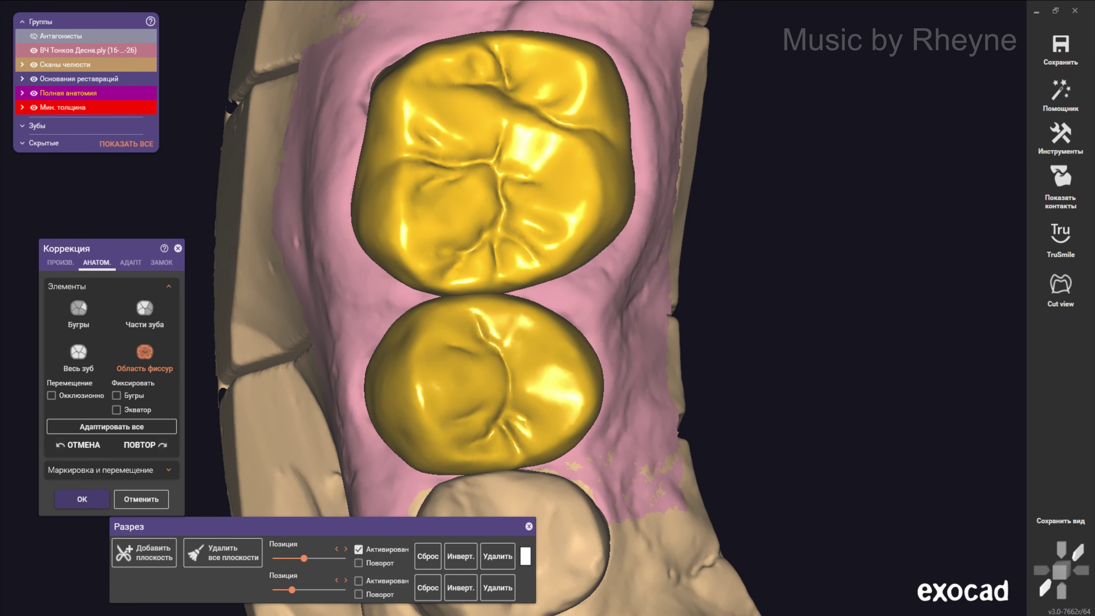
# - Hide the Полная анатомия crown to reveal its preparation and view it
pyautogui.click(33, 93)
pyautogui.moveTo(517, 302); pyautogui.dragTo(517, 250, button='right')
pyautogui.scroll(3, 561, 259)
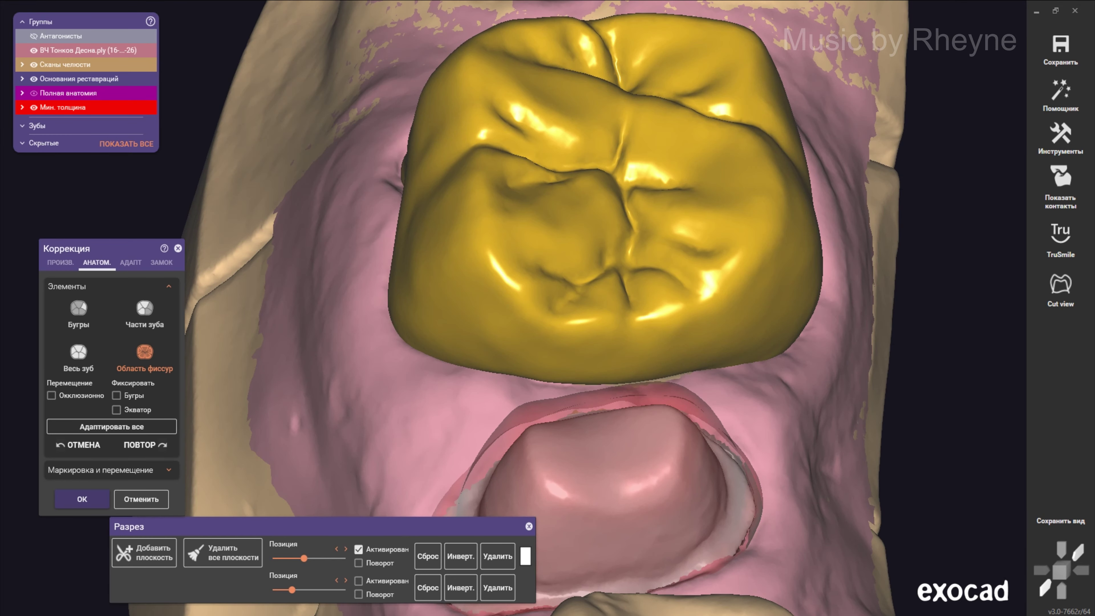
# - Return to ПРОИЗВ. free-form Добавить/Удалить sculpting and touch up the crowns
pyautogui.click(60, 262)
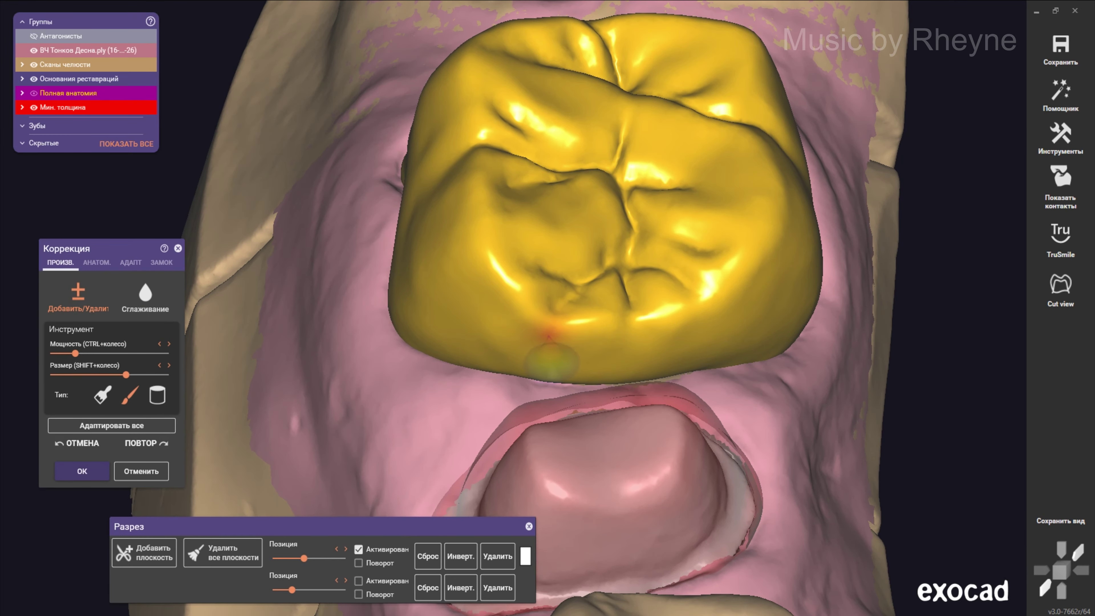
pyautogui.scroll(-2, 550, 358)
pyautogui.scroll(1, 549, 358)
pyautogui.scroll(4, 548, 355)
pyautogui.keyDown('shift'); pyautogui.scroll(3, 543, 354); pyautogui.keyUp('shift')
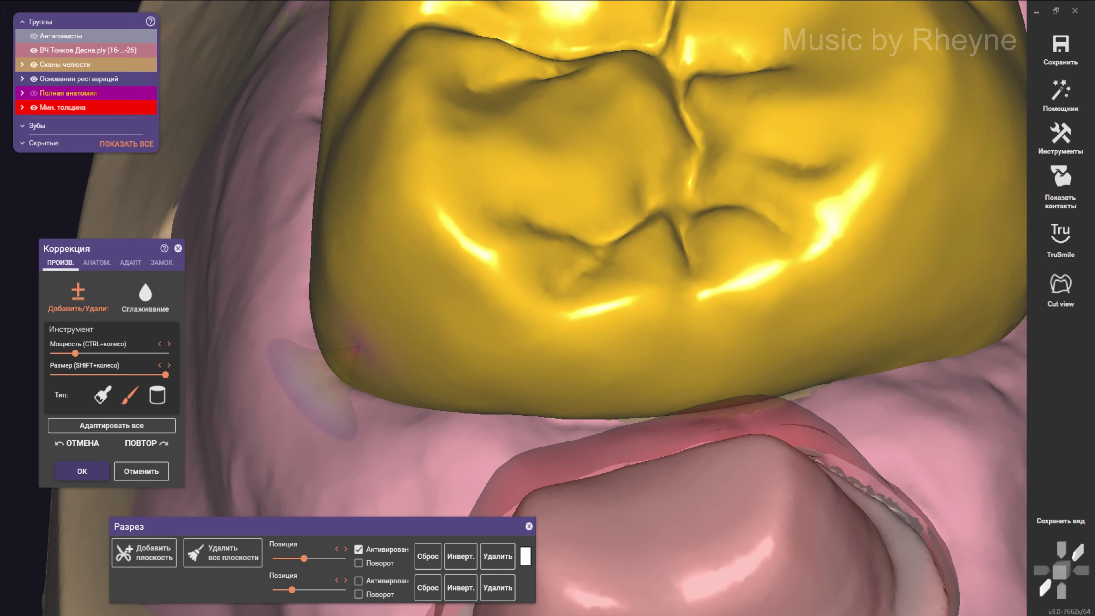
pyautogui.scroll(-5, 356, 347)
pyautogui.scroll(-5, 439, 362)
pyautogui.scroll(-3, 453, 371)
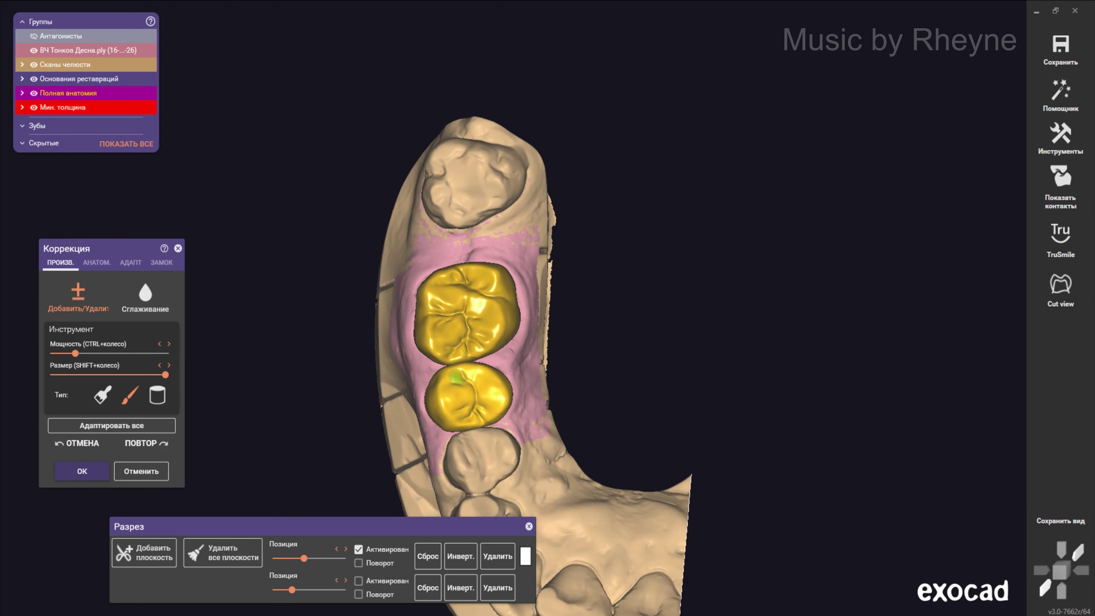
pyautogui.scroll(3, 456, 378)
pyautogui.scroll(4, 455, 377)
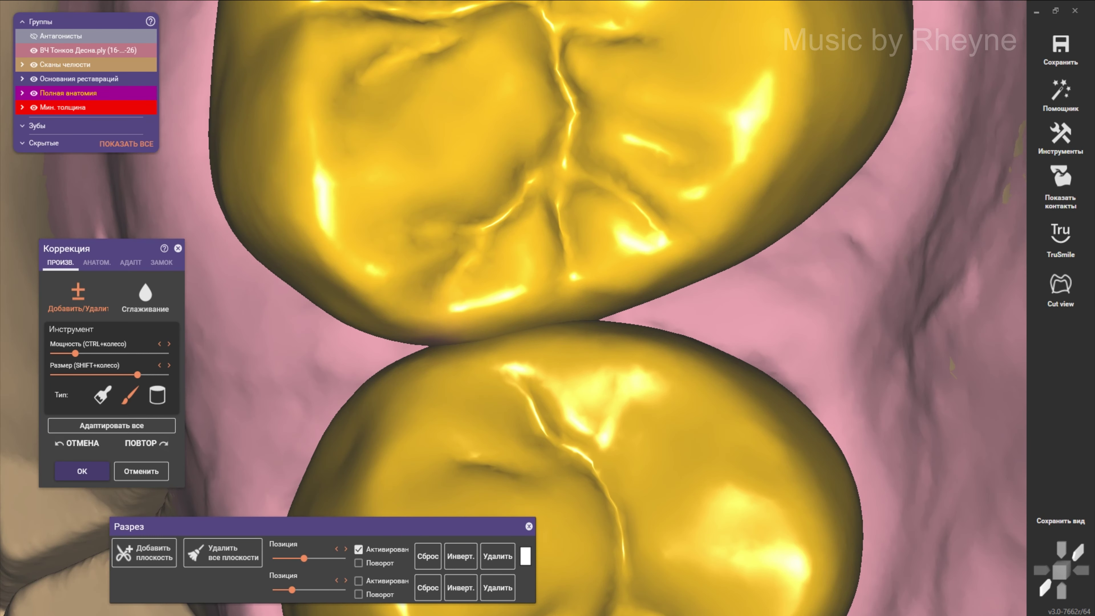
pyautogui.keyDown('shift'); pyautogui.scroll(-3, 405, 311); pyautogui.keyUp('shift')
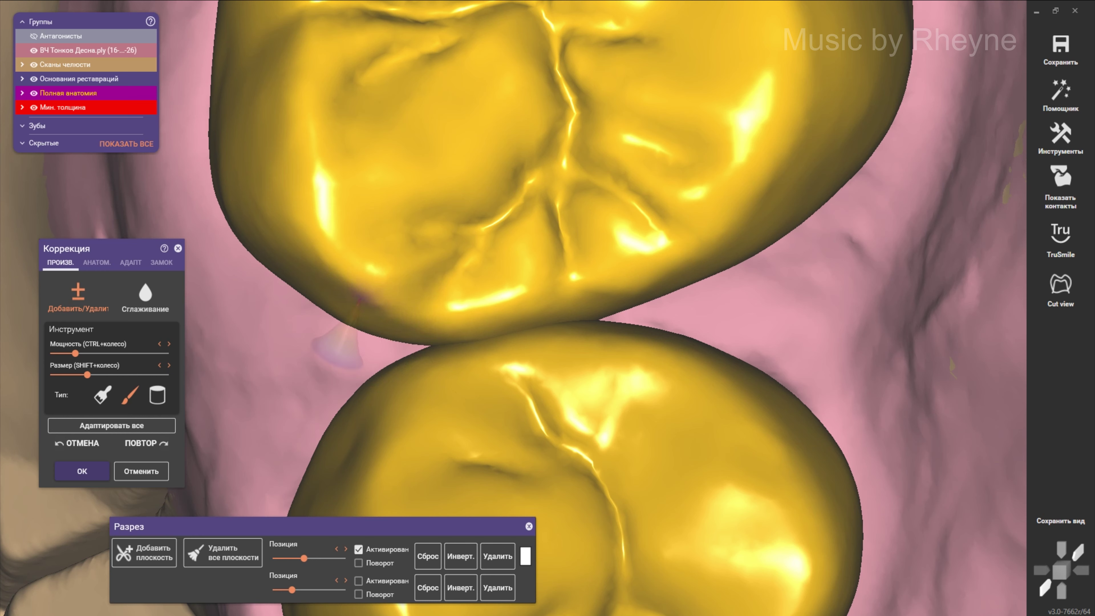
# - Rotate the jaw to review both finished crowns from the side
pyautogui.moveTo(336, 309); pyautogui.dragTo(355, 294, button='right')
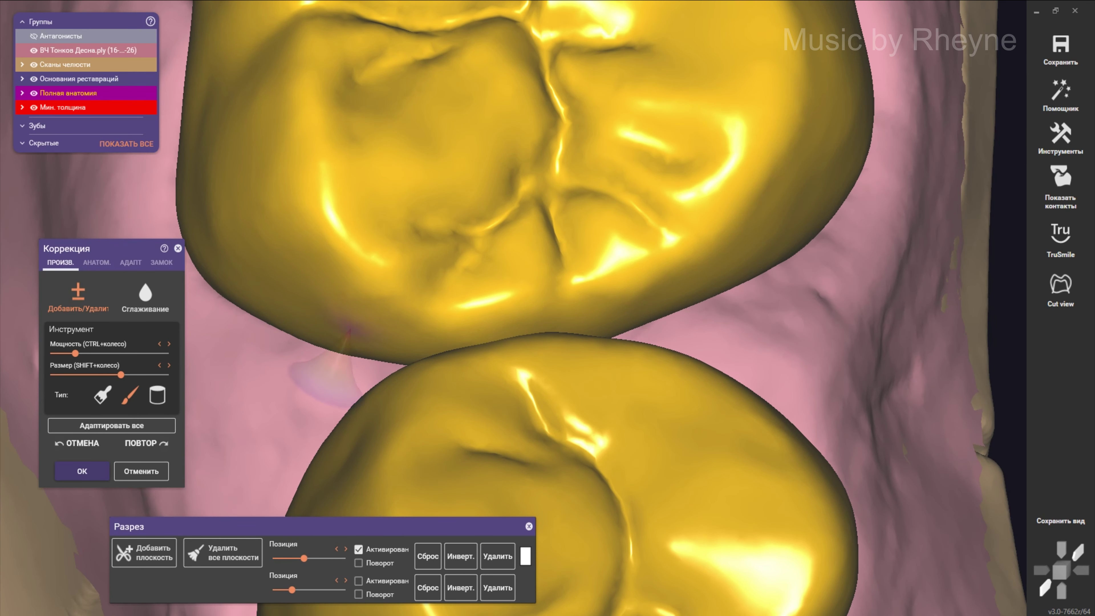
pyautogui.scroll(-1, 321, 375)
pyautogui.scroll(-4, 313, 299)
pyautogui.scroll(-2, 401, 358)
pyautogui.scroll(-1, 401, 358)
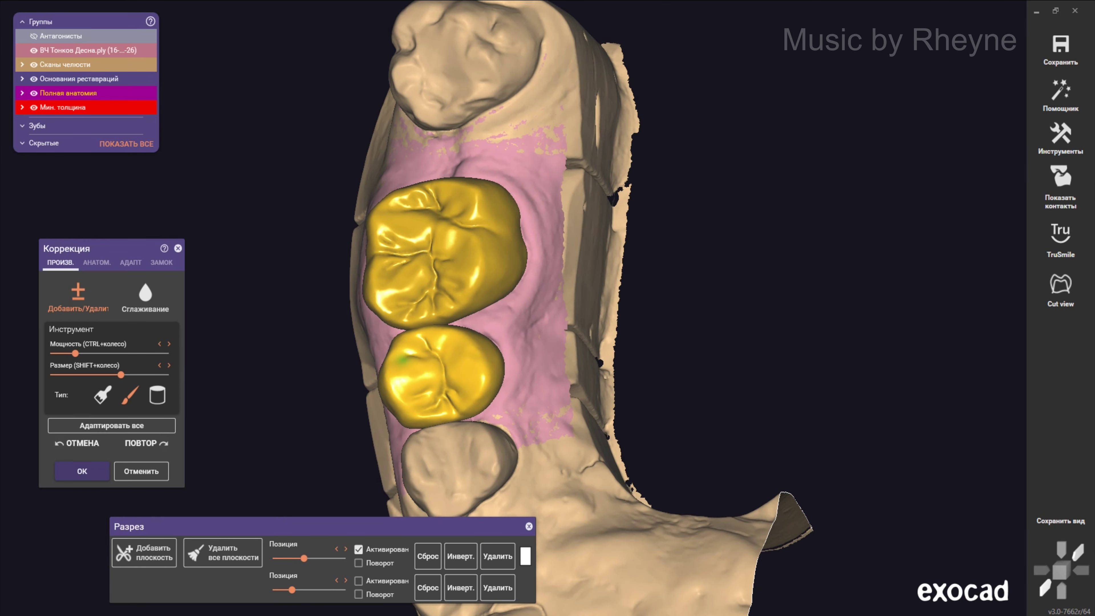
pyautogui.moveTo(400, 358); pyautogui.dragTo(399, 362, button='right')
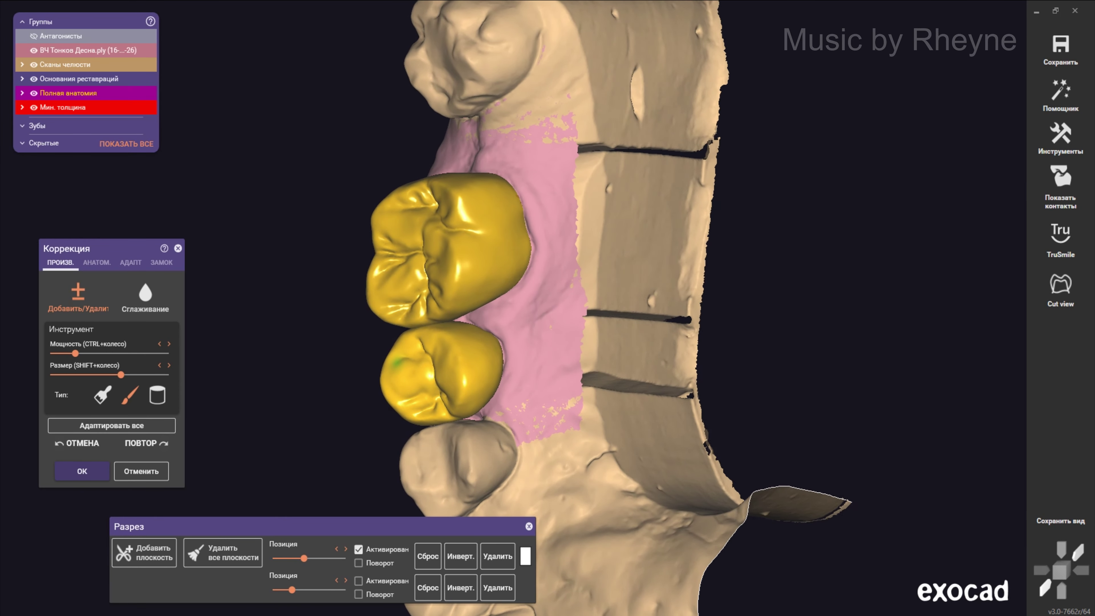
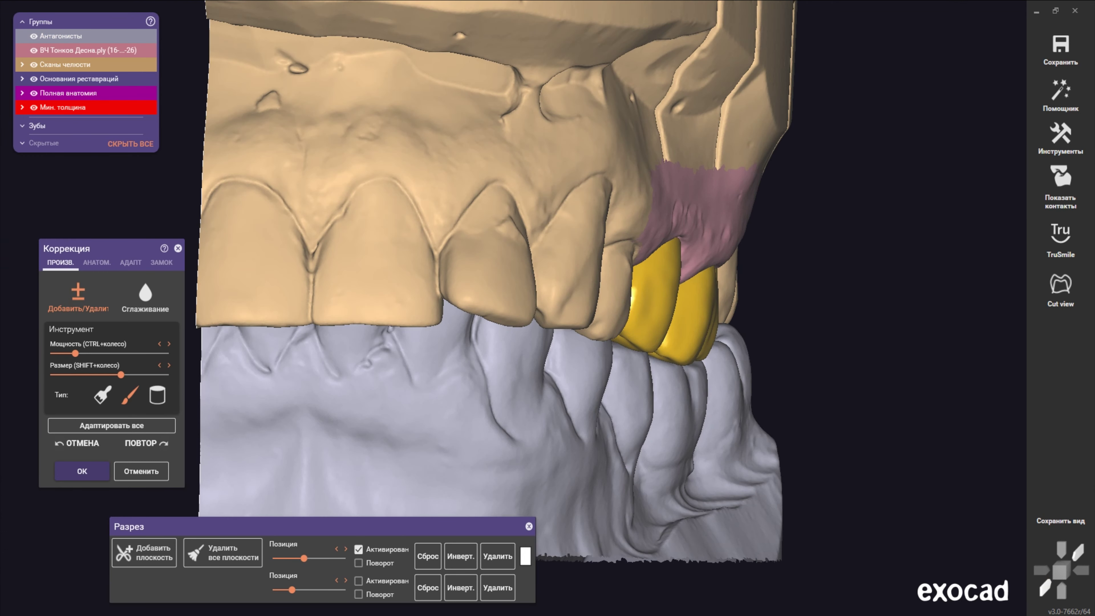
# - Leave anatomic editing for freeform Add/Remove with a small tool, facing the crowns' buccal side
pyautogui.click(96, 262)
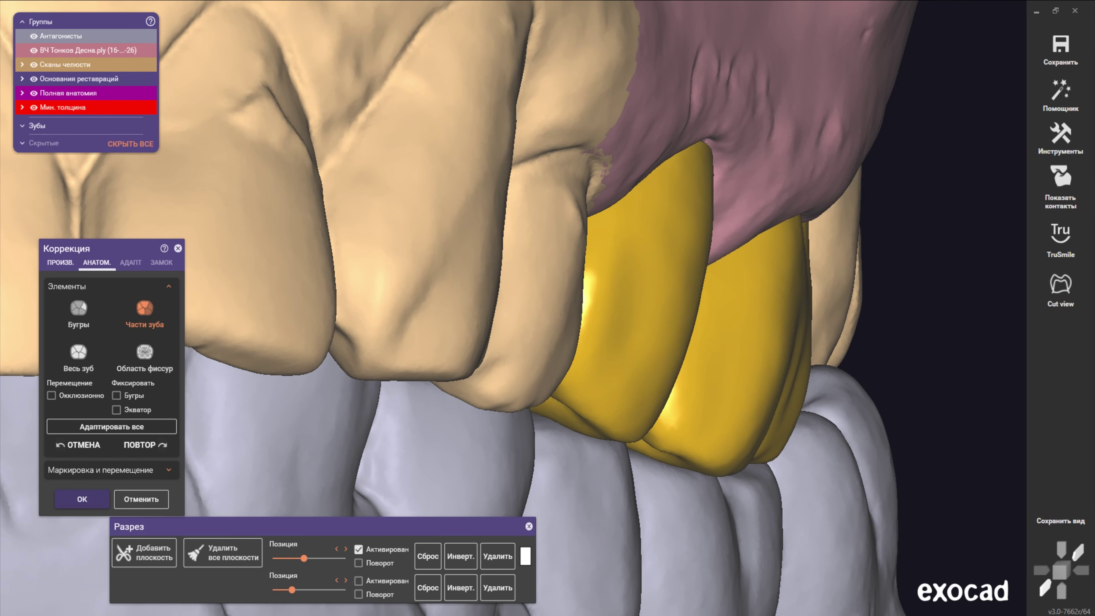
pyautogui.click(60, 263)
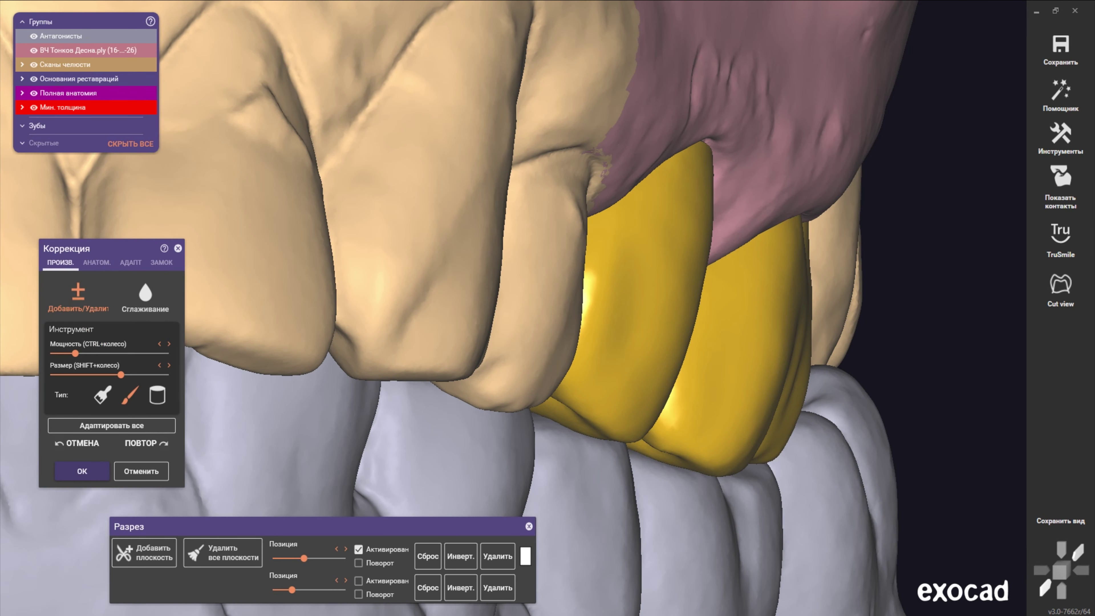
pyautogui.click(102, 395)
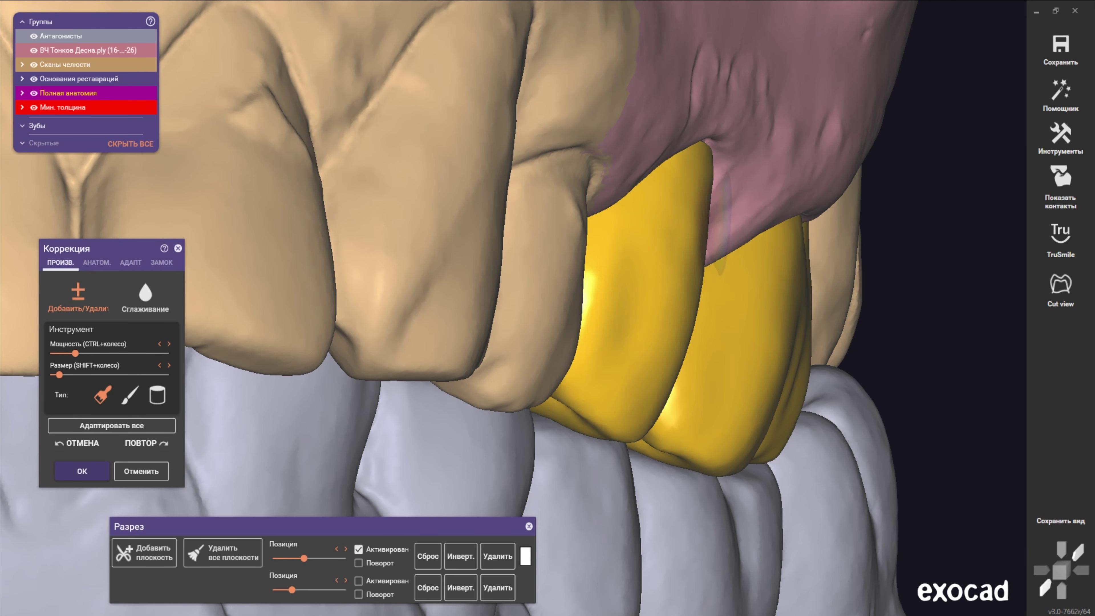
pyautogui.moveTo(513, 310); pyautogui.dragTo(431, 327, button='right')
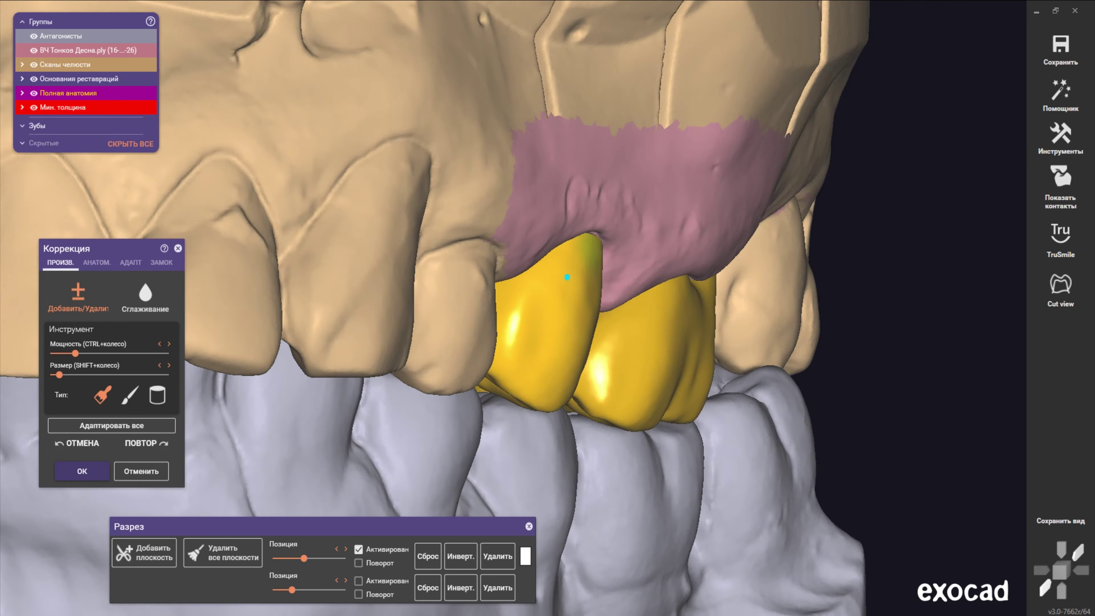
# - Select the soft brush sculpting type and raise the tool size to maximum
pyautogui.scroll(3, 622, 284)
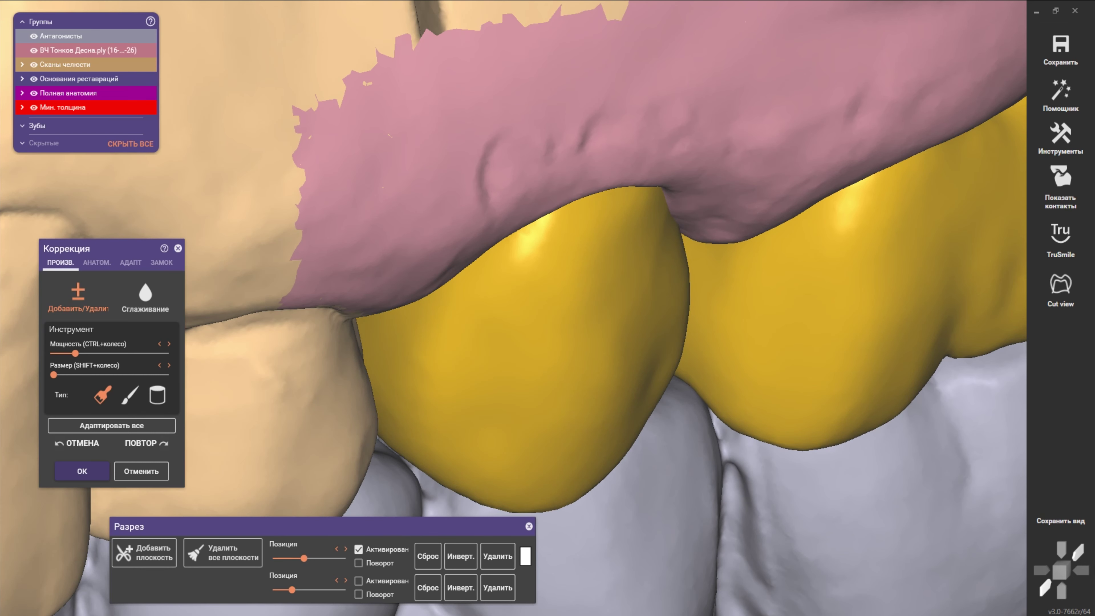
pyautogui.click(130, 395)
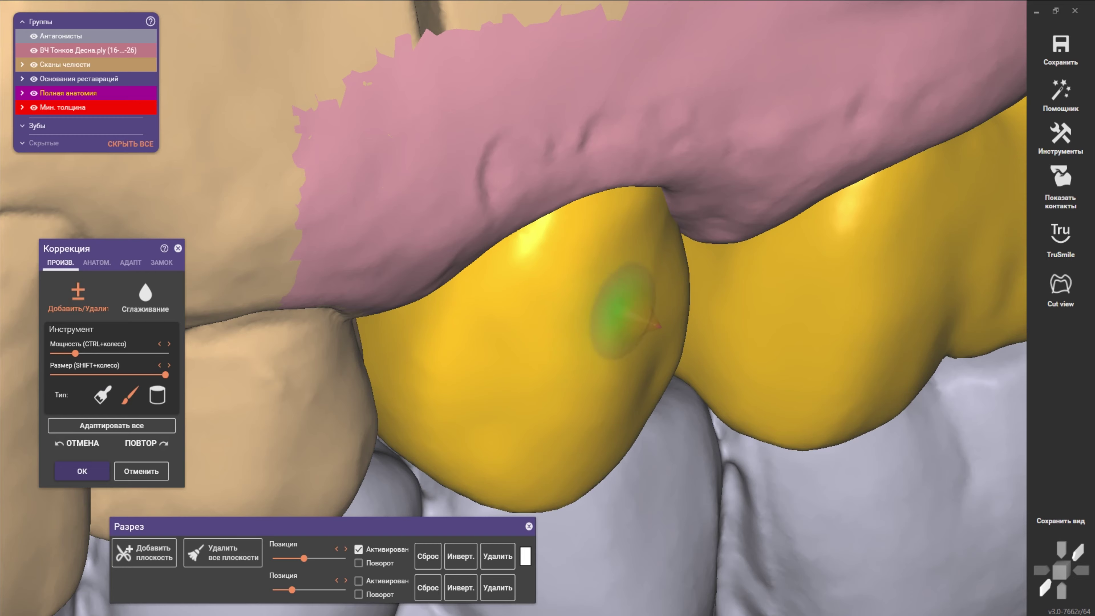
pyautogui.scroll(-3, 621, 308)
pyautogui.scroll(3, 646, 328)
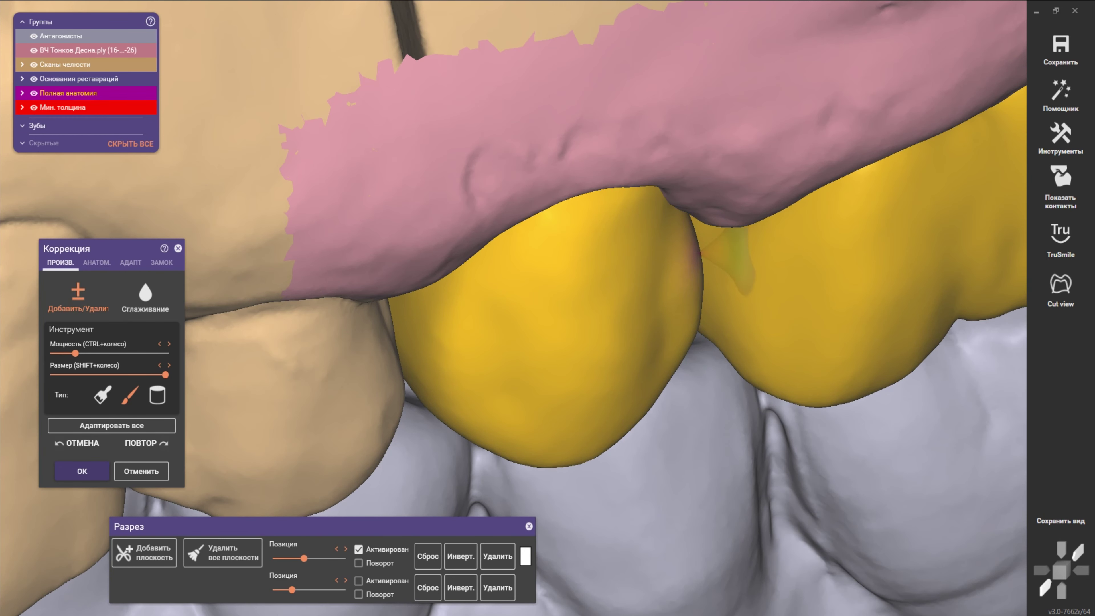
pyautogui.scroll(-3, 657, 351)
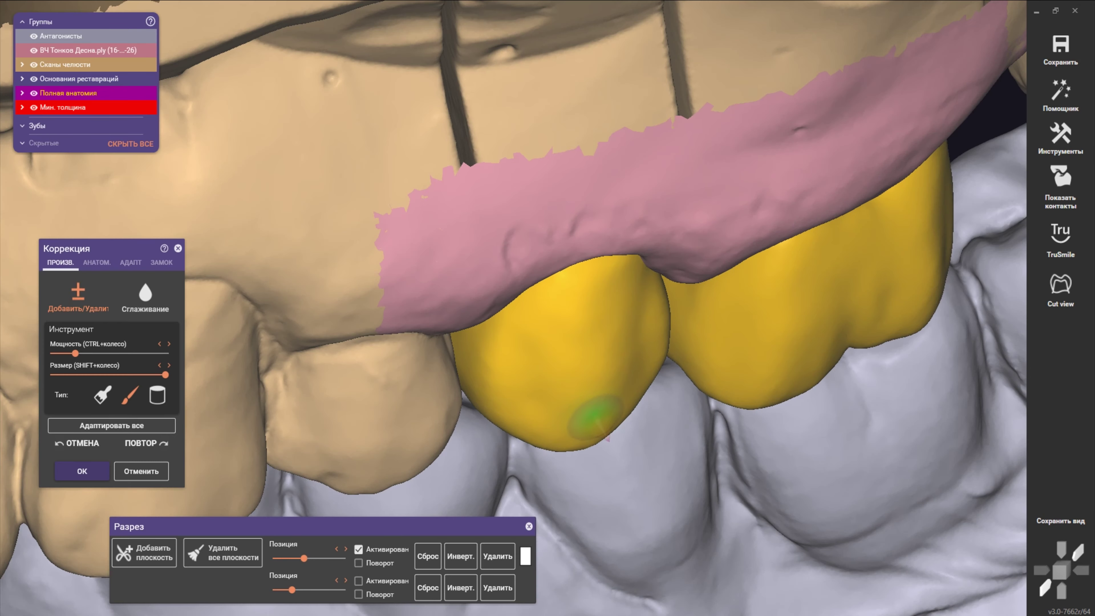
pyautogui.scroll(-3, 579, 483)
# - Orbit and zoom around the crowns to inspect the first crown's side contours
pyautogui.moveTo(580, 484); pyautogui.dragTo(604, 362, button='right')
pyautogui.scroll(4, 604, 363)
pyautogui.scroll(-3, 604, 362)
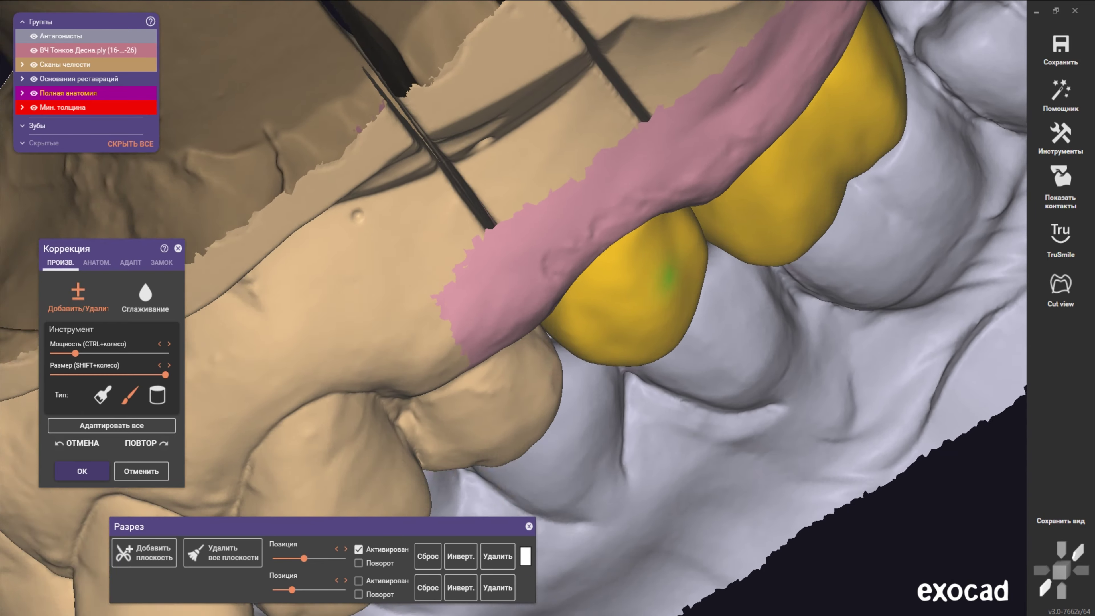
pyautogui.moveTo(737, 250)
pyautogui.mouseDown(button='right')
pyautogui.moveTo(765, 240)
pyautogui.moveTo(726, 220)
pyautogui.mouseUp(button='right')
pyautogui.scroll(3, 754, 194)
pyautogui.scroll(2, 719, 222)
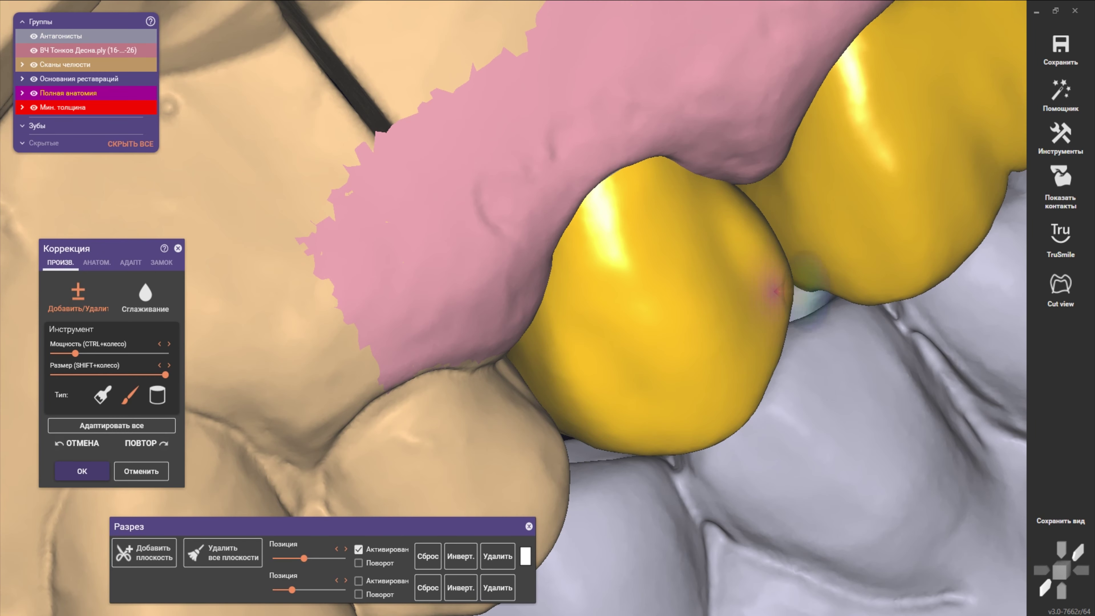
pyautogui.scroll(-3, 776, 291)
pyautogui.moveTo(776, 291)
pyautogui.mouseDown(button='right')
pyautogui.moveTo(711, 310)
pyautogui.moveTo(640, 313)
pyautogui.mouseUp(button='right')
pyautogui.scroll(2, 711, 311)
pyautogui.scroll(2, 688, 332)
pyautogui.scroll(-3, 688, 336)
pyautogui.scroll(2, 640, 312)
pyautogui.scroll(2, 666, 341)
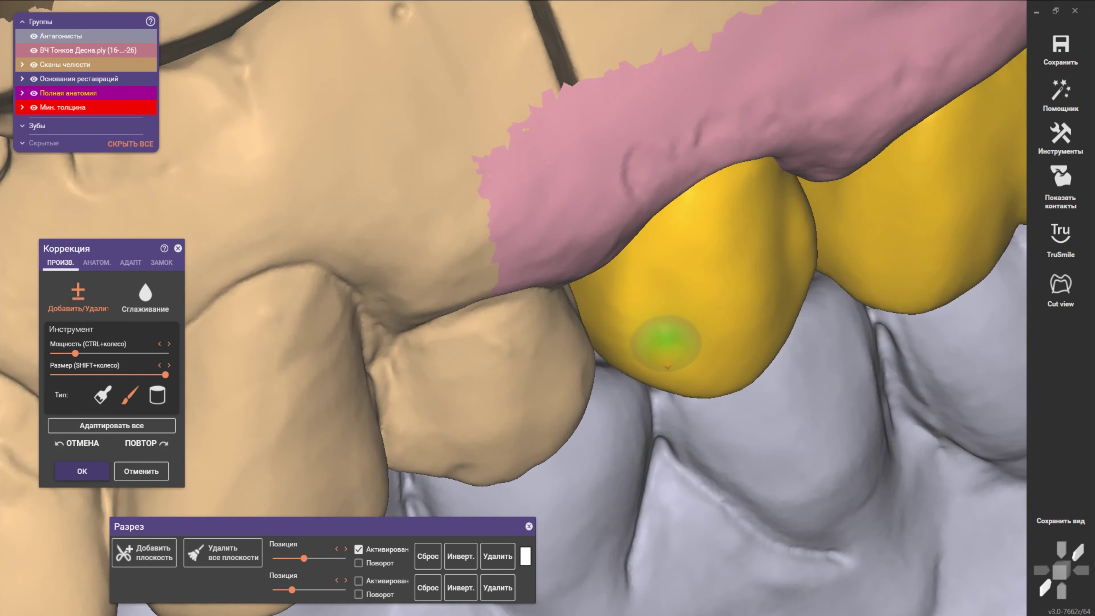
# - Inspect the front crown's buccal surface and the upper jaw from above
pyautogui.moveTo(667, 367); pyautogui.dragTo(674, 376, button='right')
pyautogui.scroll(-2, 662, 307)
pyautogui.moveTo(662, 311); pyautogui.dragTo(634, 289, button='right')
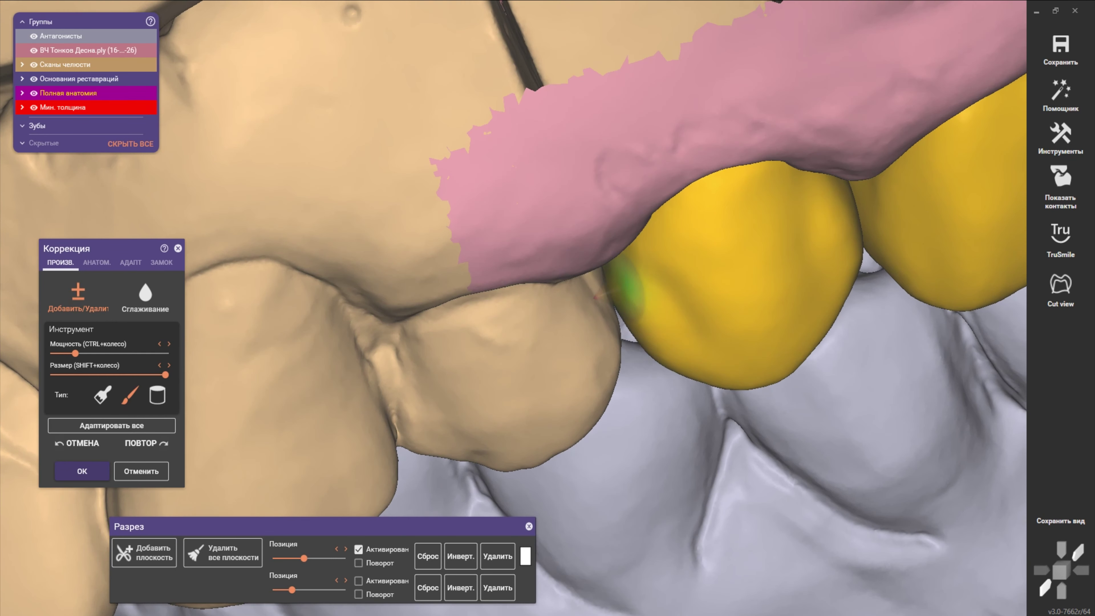
pyautogui.scroll(2, 644, 293)
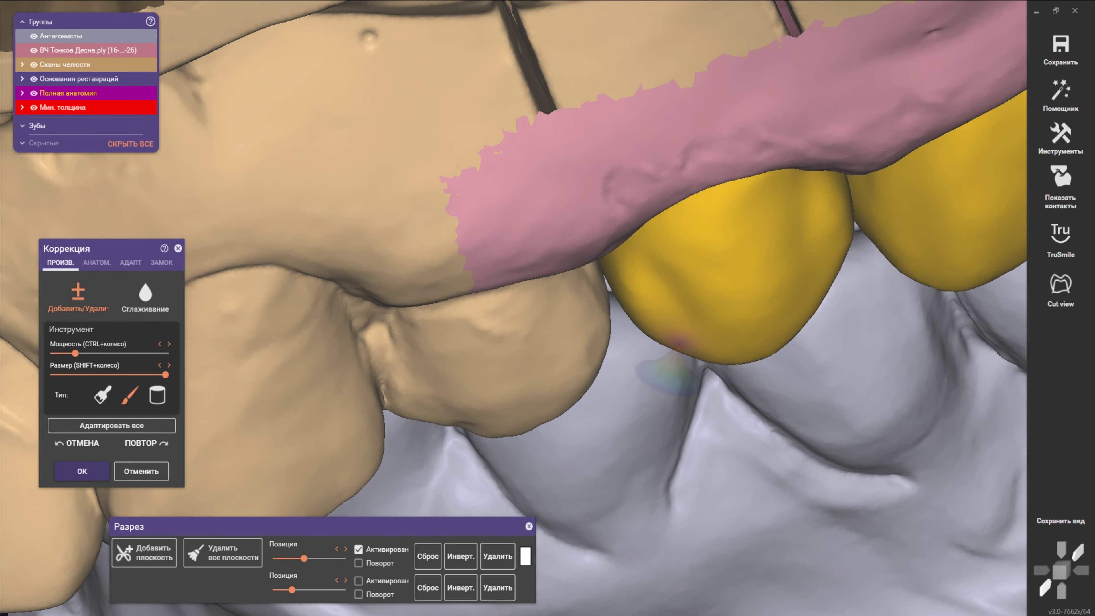
pyautogui.scroll(-2, 666, 371)
pyautogui.moveTo(666, 371)
pyautogui.mouseDown(button='right')
pyautogui.moveTo(586, 399)
pyautogui.moveTo(659, 319)
pyautogui.mouseUp(button='right')
pyautogui.scroll(2, 662, 317)
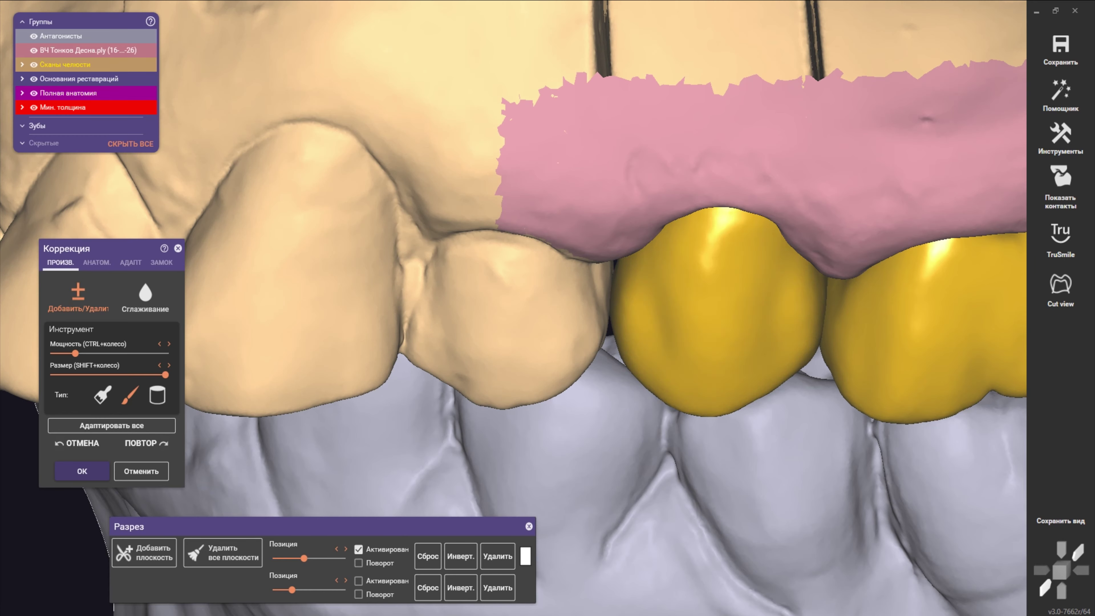
pyautogui.scroll(-3, 560, 301)
pyautogui.moveTo(560, 302); pyautogui.dragTo(560, 259, button='right')
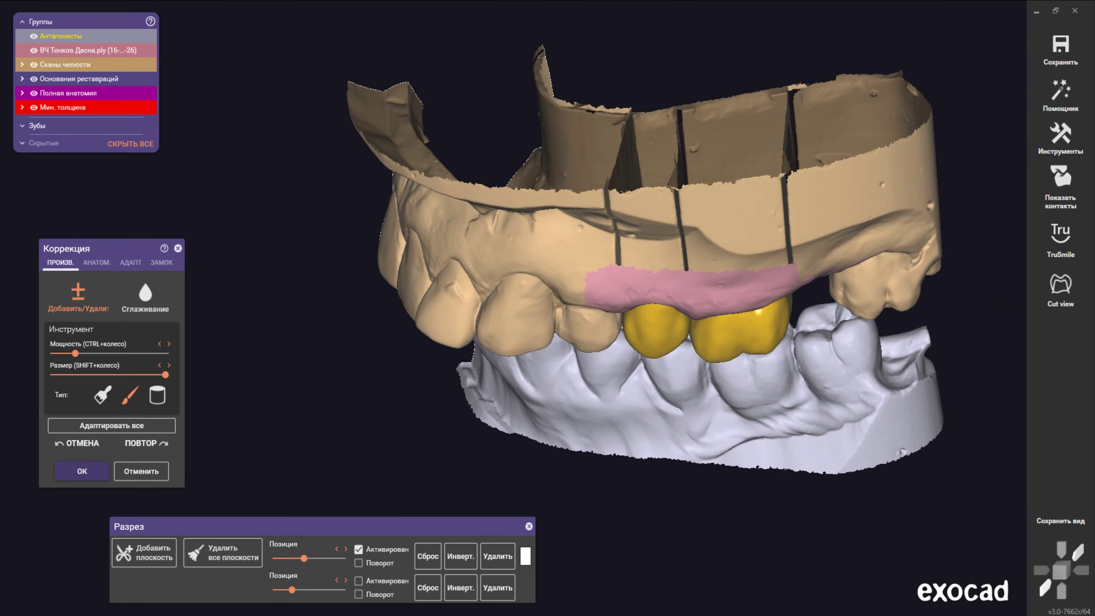
pyautogui.scroll(3, 560, 258)
pyautogui.moveTo(620, 301)
pyautogui.mouseDown(button='right')
pyautogui.moveTo(621, 355)
pyautogui.moveTo(560, 280)
pyautogui.mouseUp(button='right')
pyautogui.scroll(2, 621, 356)
pyautogui.scroll(3, 560, 280)
pyautogui.scroll(2, 534, 315)
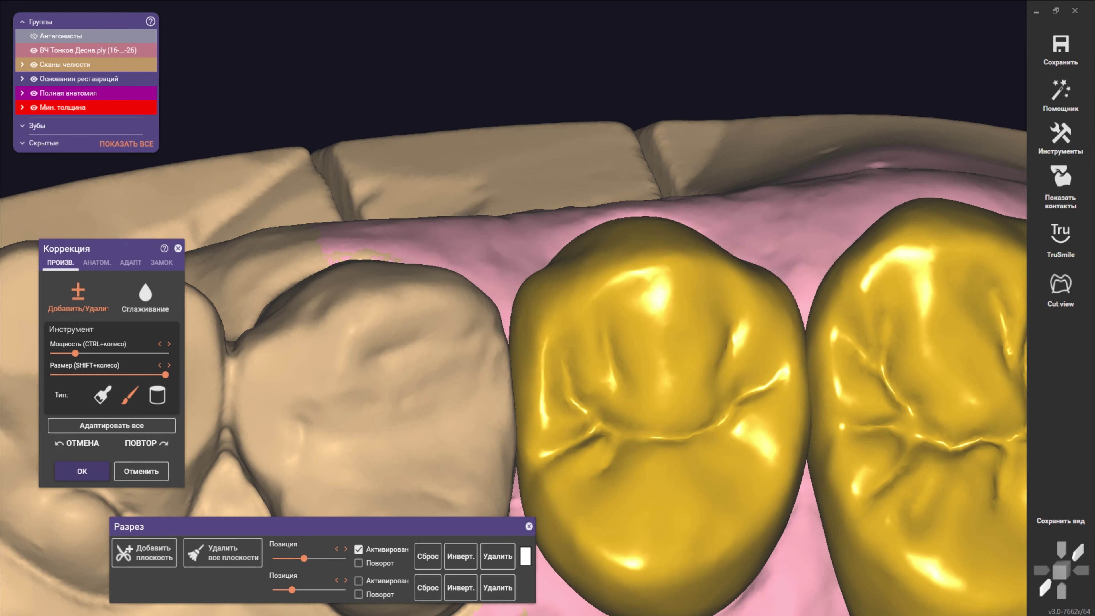
pyautogui.moveTo(519, 358); pyautogui.dragTo(541, 345, button='right')
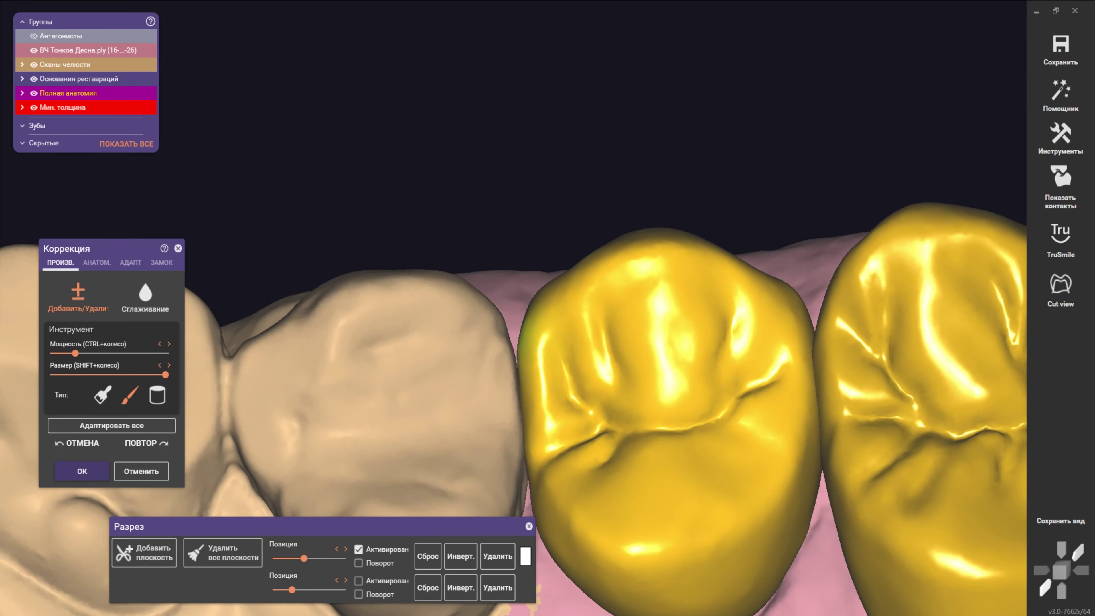
pyautogui.keyDown('shift'); pyautogui.scroll(-3, 541, 345); pyautogui.keyUp('shift')
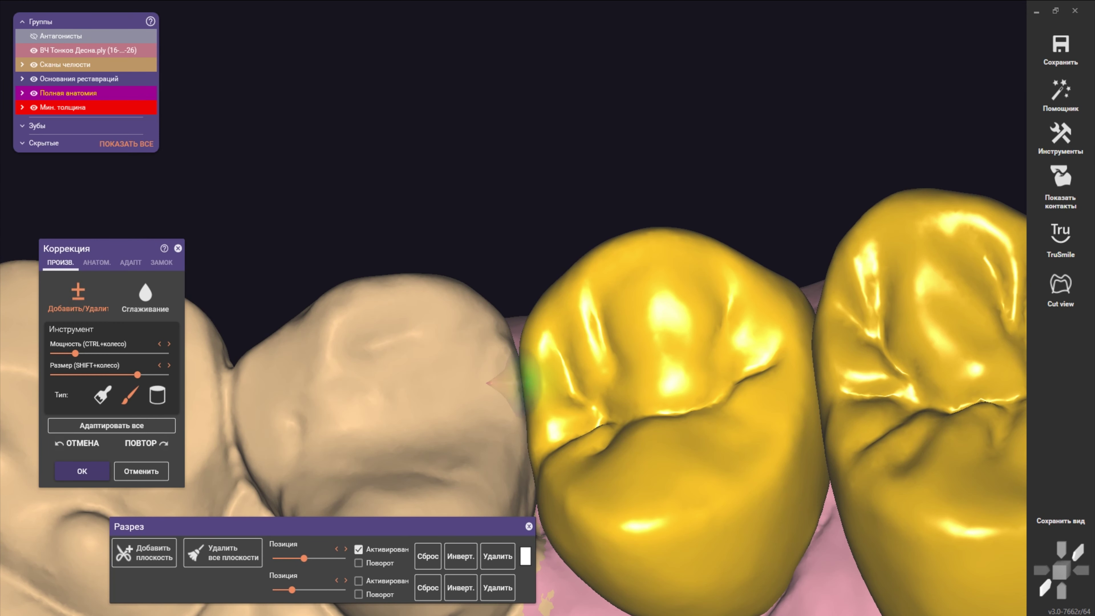
pyautogui.moveTo(535, 410); pyautogui.dragTo(528, 397, button='right')
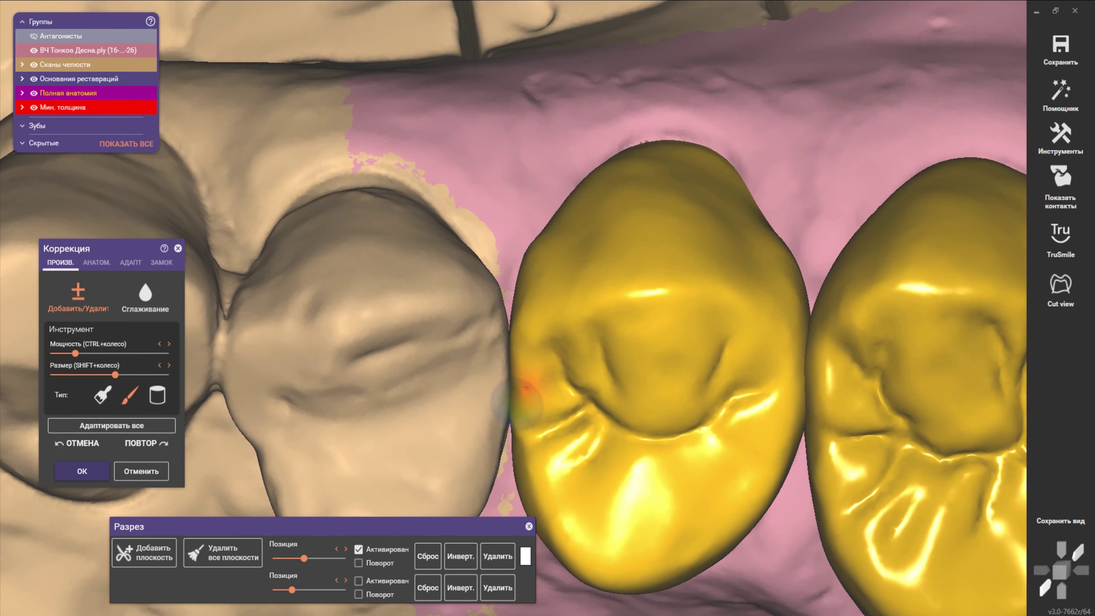
pyautogui.moveTo(545, 312); pyautogui.dragTo(515, 282, button='right')
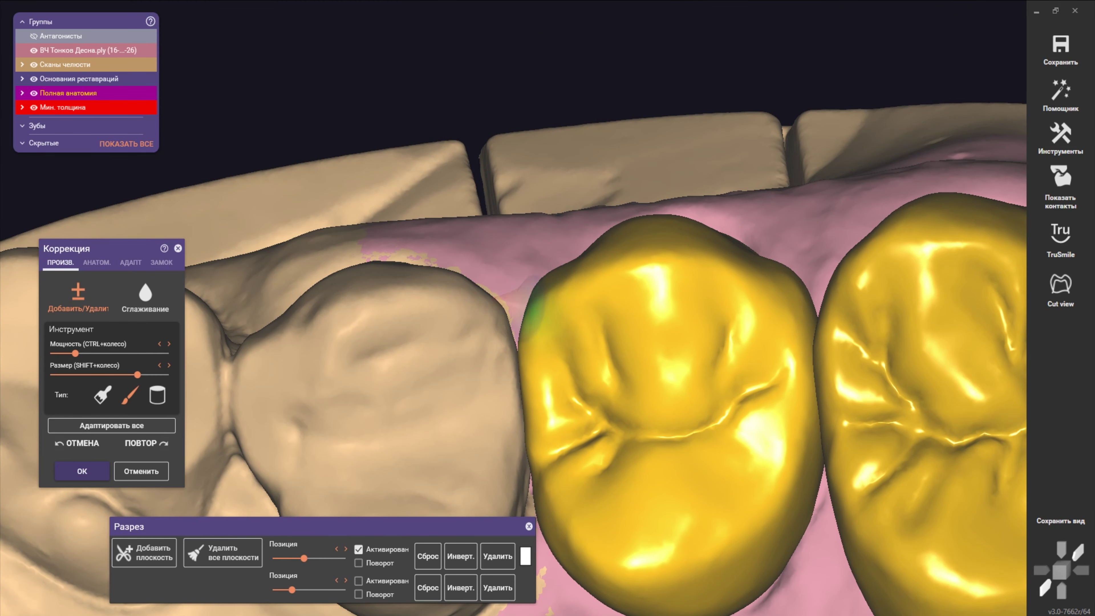
pyautogui.moveTo(542, 305)
pyautogui.mouseDown(button='right')
pyautogui.moveTo(529, 297)
pyautogui.moveTo(562, 212)
pyautogui.moveTo(498, 273)
pyautogui.moveTo(530, 240)
pyautogui.mouseUp(button='right')
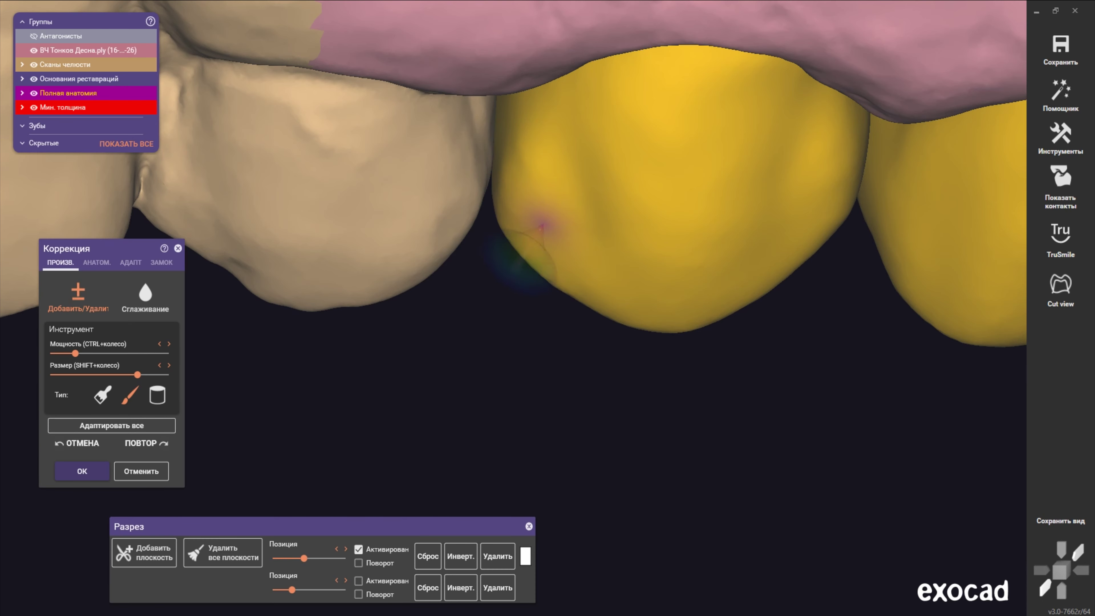
pyautogui.moveTo(555, 250)
pyautogui.mouseDown(button='right')
pyautogui.moveTo(513, 147)
pyautogui.moveTo(523, 233)
pyautogui.moveTo(547, 149)
pyautogui.mouseUp(button='right')
pyautogui.scroll(-5, 538, 215)
pyautogui.keyDown('shift'); pyautogui.scroll(3, 617, 164); pyautogui.keyUp('shift')
pyautogui.moveTo(617, 164); pyautogui.dragTo(538, 181, button='right')
pyautogui.keyDown('ctrl'); pyautogui.scroll(1, 539, 181); pyautogui.keyUp('ctrl')
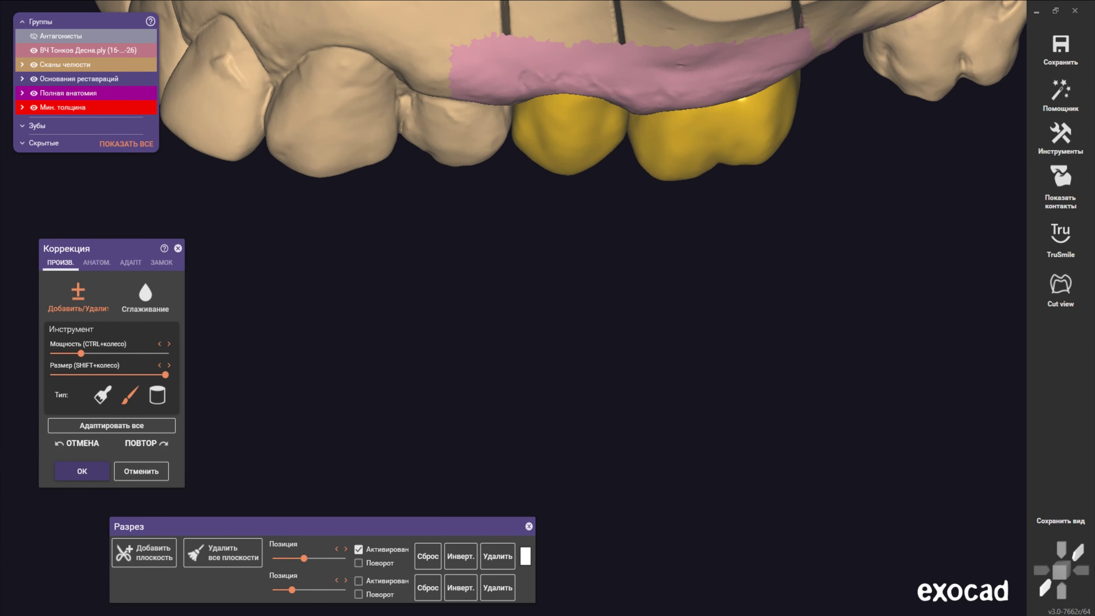
pyautogui.moveTo(560, 258); pyautogui.dragTo(625, 323, button='right')
pyautogui.scroll(-3, 625, 323)
pyautogui.scroll(3, 678, 363)
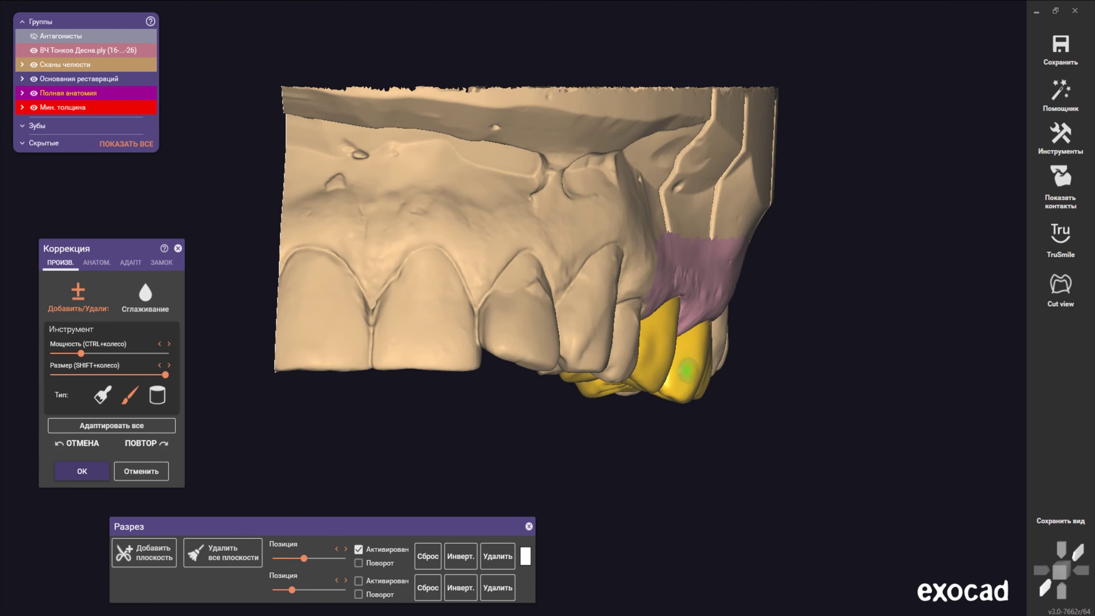
pyautogui.scroll(3, 678, 364)
# - Open the anatomic editing options and zoom out and back in on the crowns
pyautogui.scroll(1, 677, 363)
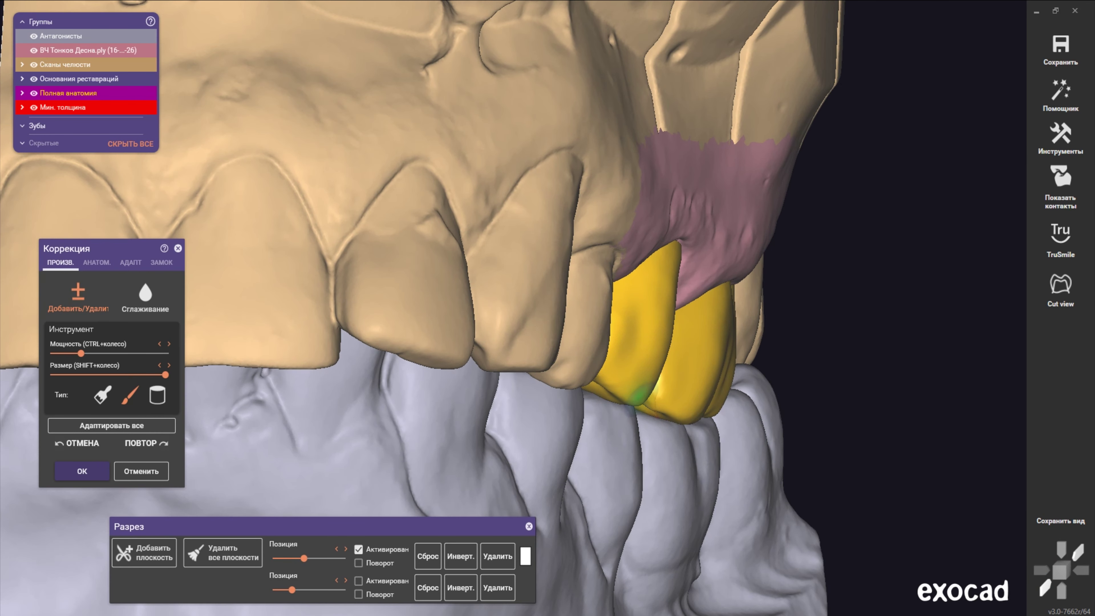
pyautogui.scroll(1, 677, 364)
pyautogui.click(97, 263)
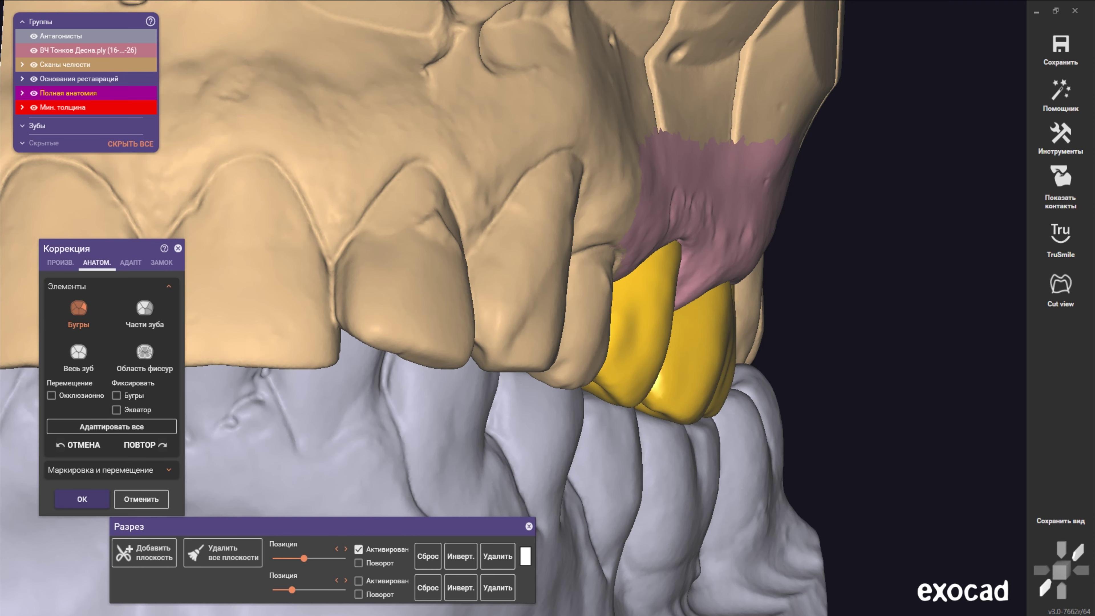
pyautogui.scroll(-10, 604, 344)
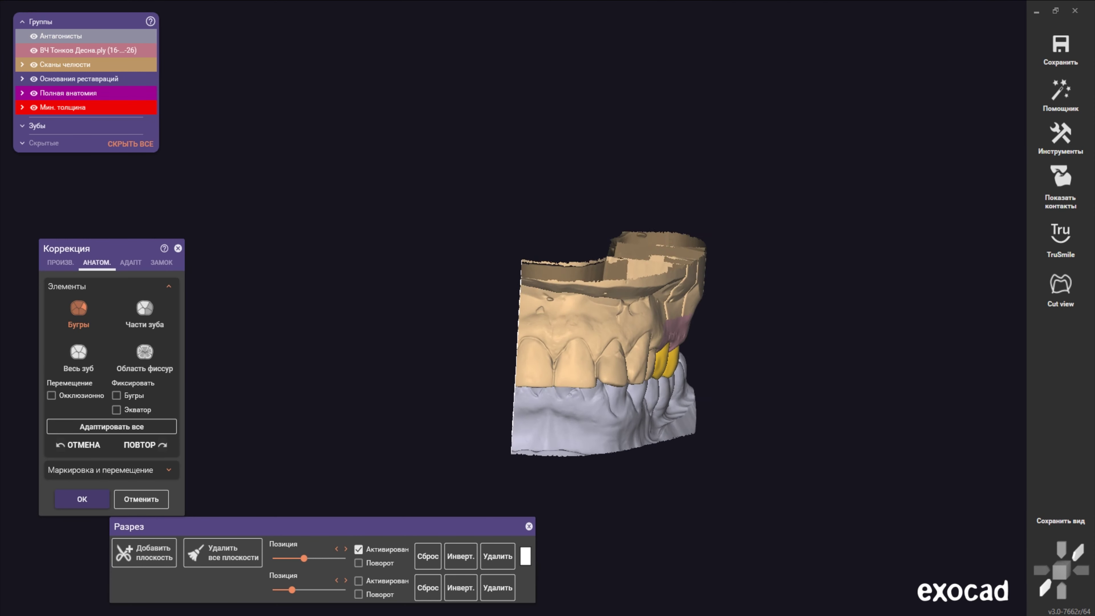
pyautogui.scroll(2, 560, 302)
pyautogui.scroll(2, 561, 302)
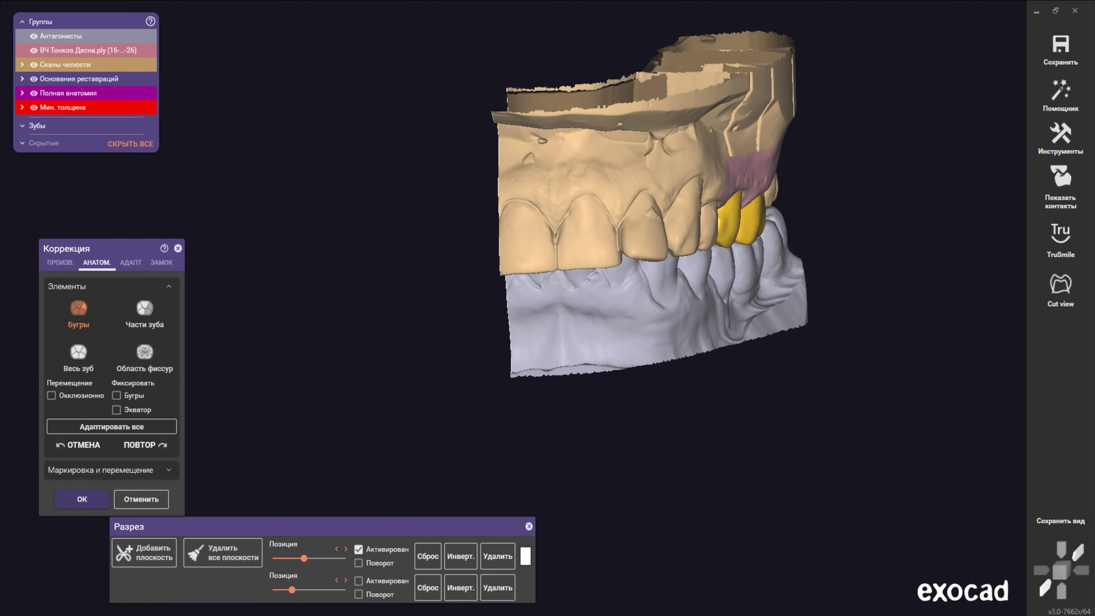
pyautogui.scroll(2, 560, 302)
pyautogui.scroll(3, 560, 302)
pyautogui.scroll(2, 582, 215)
pyautogui.scroll(1, 582, 215)
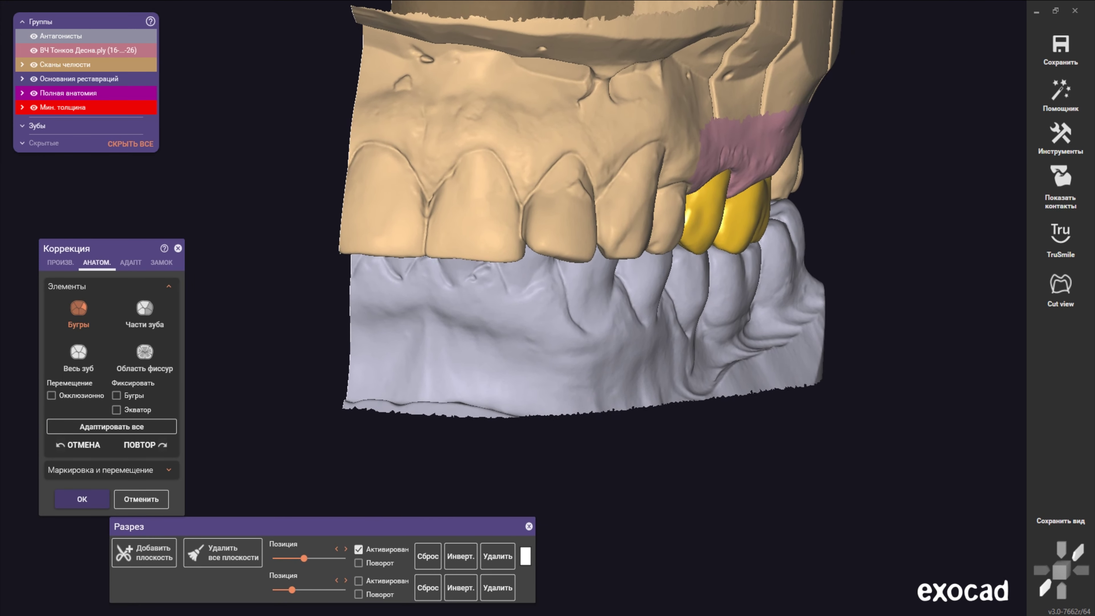
pyautogui.scroll(1, 582, 216)
pyautogui.scroll(1, 582, 216)
pyautogui.scroll(1, 680, 233)
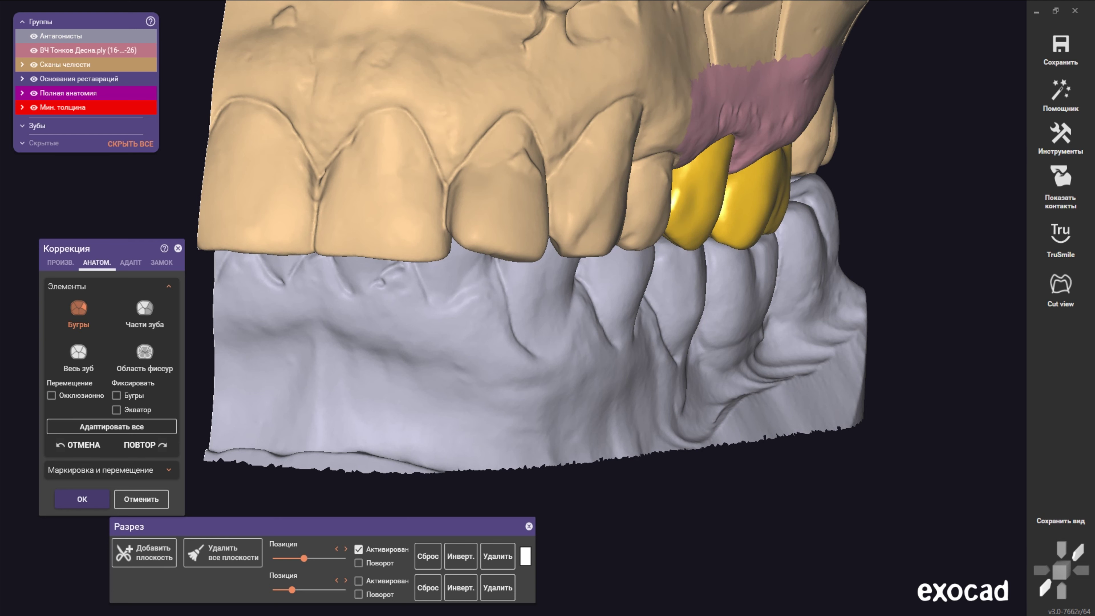
# - Return to freeform Add/Remove with a slightly smaller tool size, aimed at the crowns
pyautogui.click(61, 262)
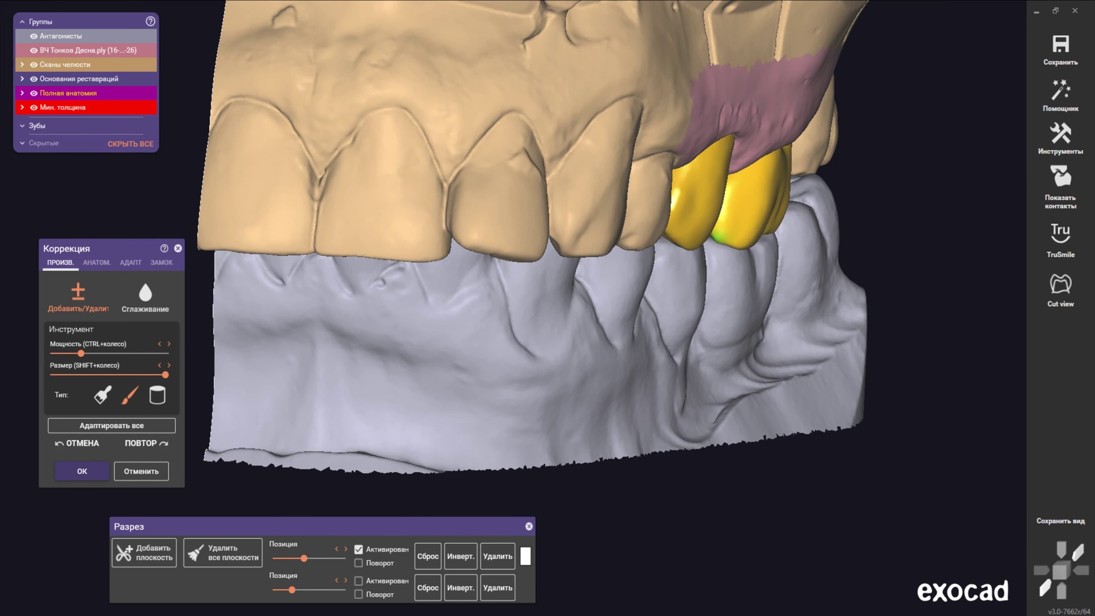
pyautogui.keyDown('shift'); pyautogui.scroll(-3, 719, 228); pyautogui.keyUp('shift')
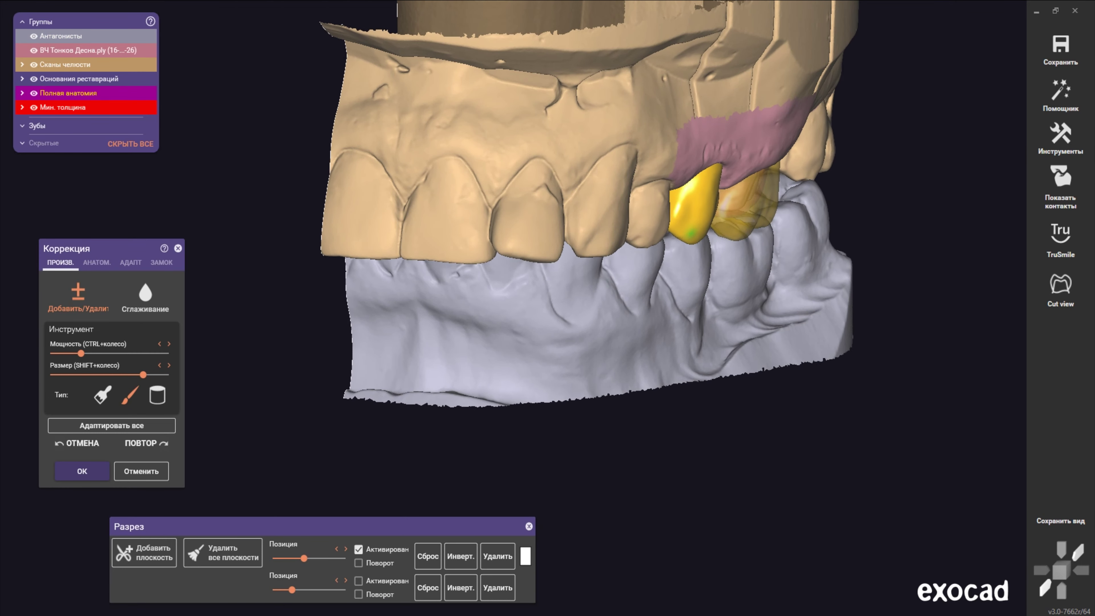
pyautogui.keyDown('shift'); pyautogui.scroll(-1, 724, 224); pyautogui.keyUp('shift')
pyautogui.moveTo(724, 224)
pyautogui.mouseDown(button='right')
pyautogui.moveTo(719, 215)
pyautogui.moveTo(560, 388)
pyautogui.mouseUp(button='right')
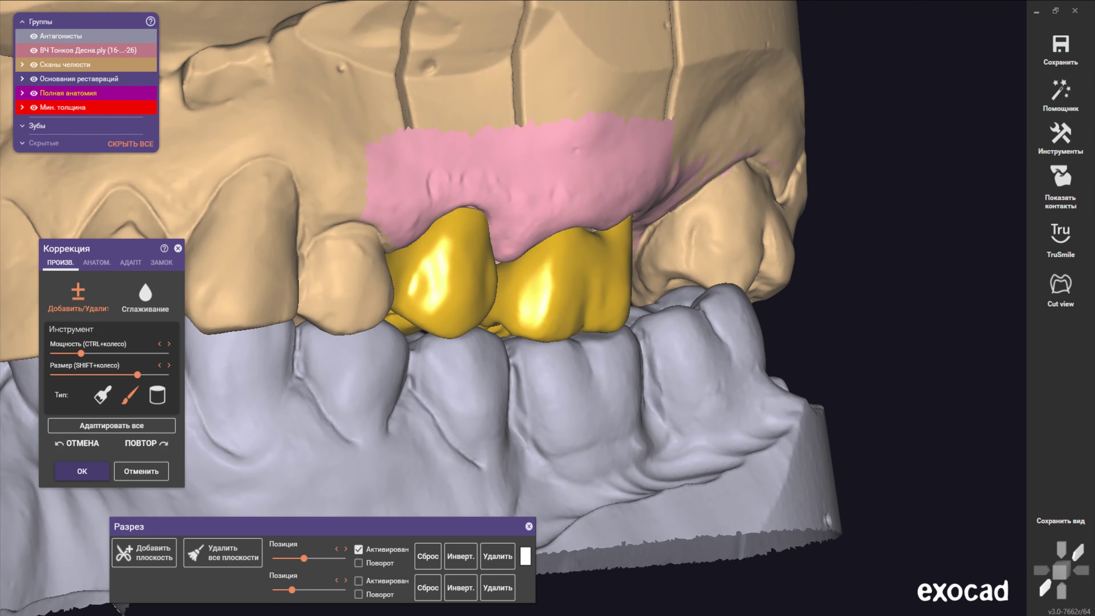
# - Hide the lower antagonist and sculpt the crowns' biting surfaces from several angles
pyautogui.keyDown('ctrl'); pyautogui.click(560, 388); pyautogui.keyUp('ctrl')
pyautogui.moveTo(560, 388); pyautogui.dragTo(560, 496, button='right')
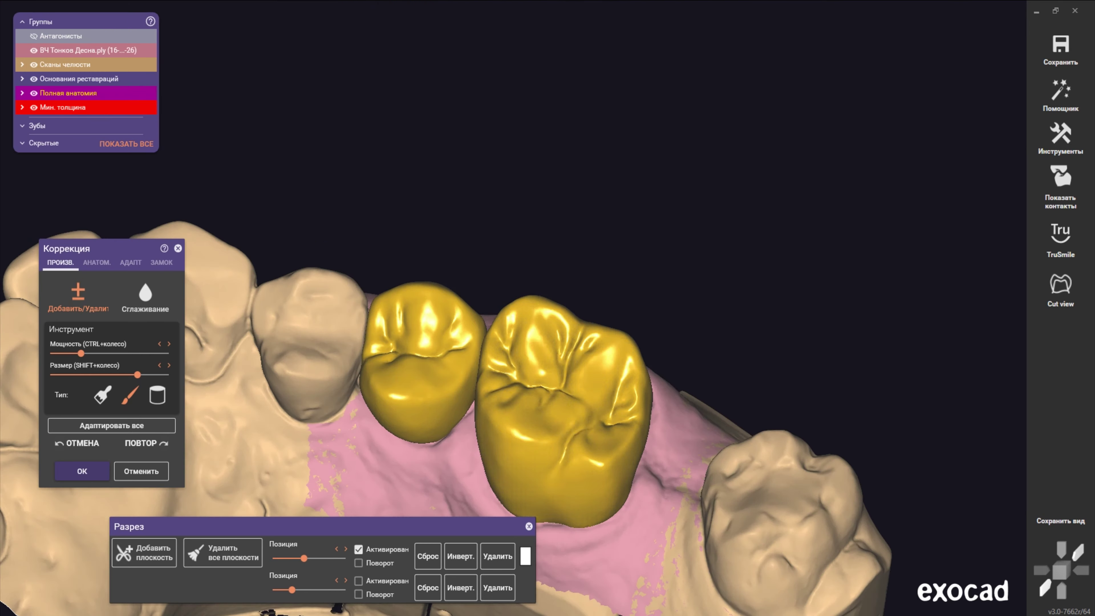
pyautogui.scroll(3, 470, 306)
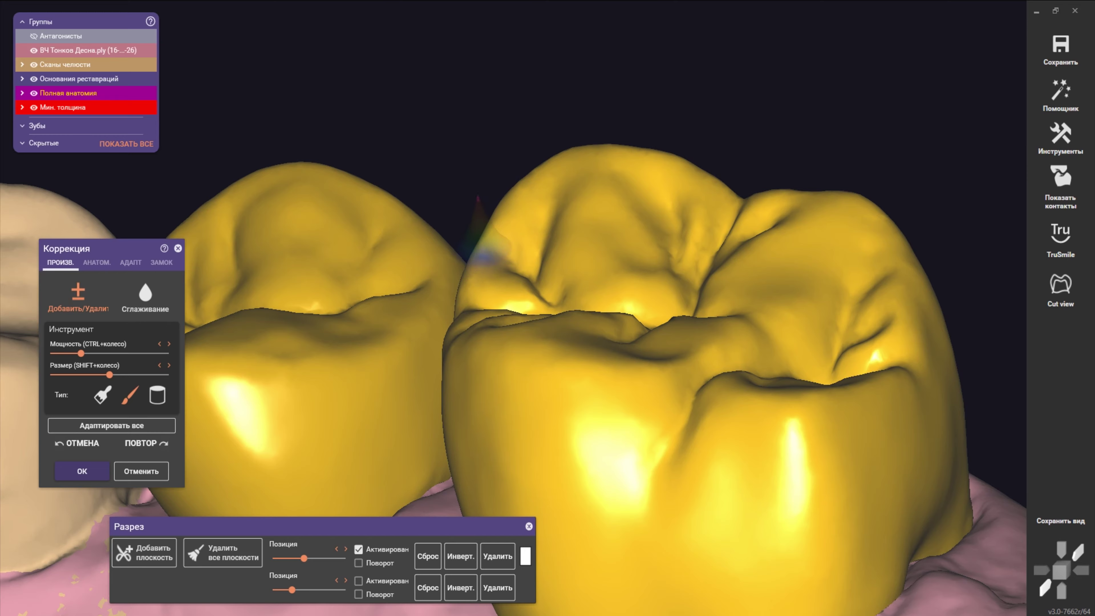
pyautogui.moveTo(495, 246); pyautogui.dragTo(517, 307, button='right')
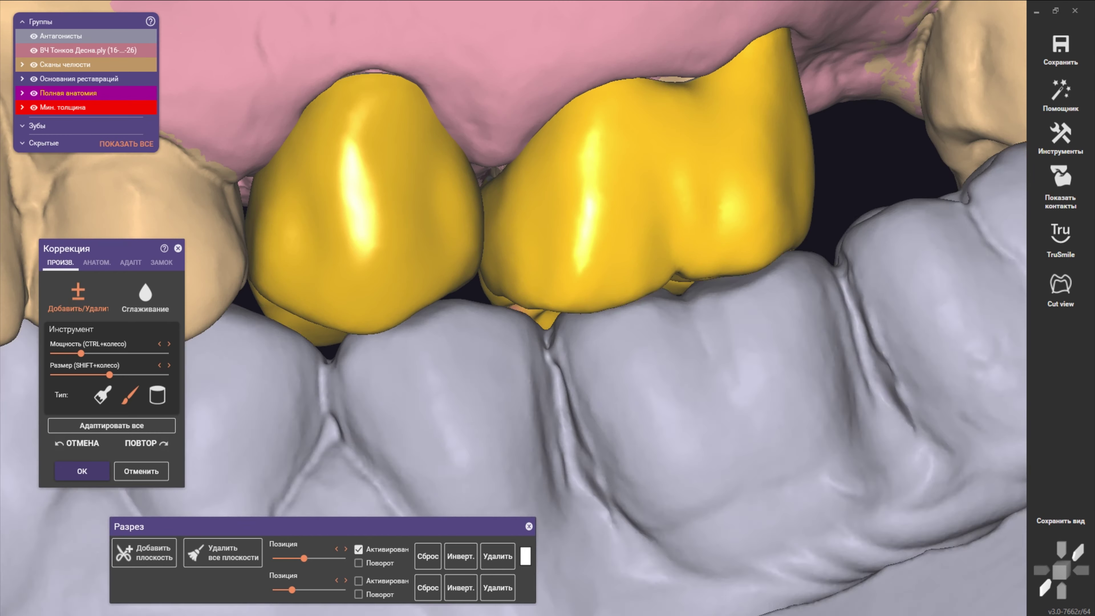
pyautogui.scroll(-5, 506, 302)
pyautogui.moveTo(507, 302)
pyautogui.mouseDown(button='right')
pyautogui.moveTo(507, 267)
pyautogui.moveTo(513, 309)
pyautogui.moveTo(431, 280)
pyautogui.mouseUp(button='right')
pyautogui.scroll(3, 431, 281)
pyautogui.scroll(3, 395, 283)
pyautogui.keyDown('shift'); pyautogui.scroll(2, 396, 283); pyautogui.keyUp('shift')
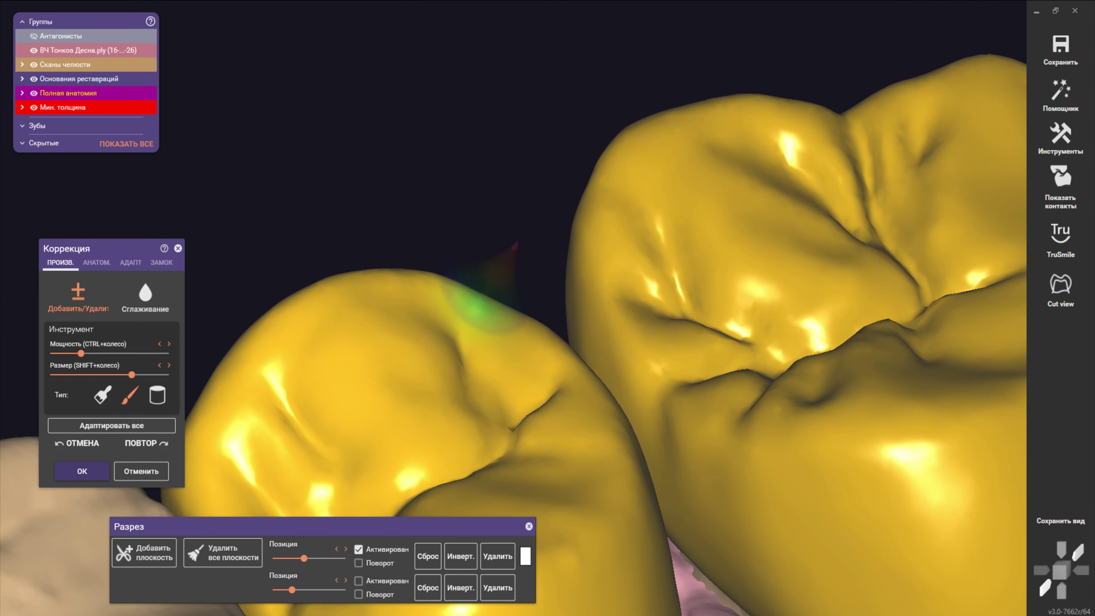
pyautogui.moveTo(504, 311); pyautogui.dragTo(496, 323, button='right')
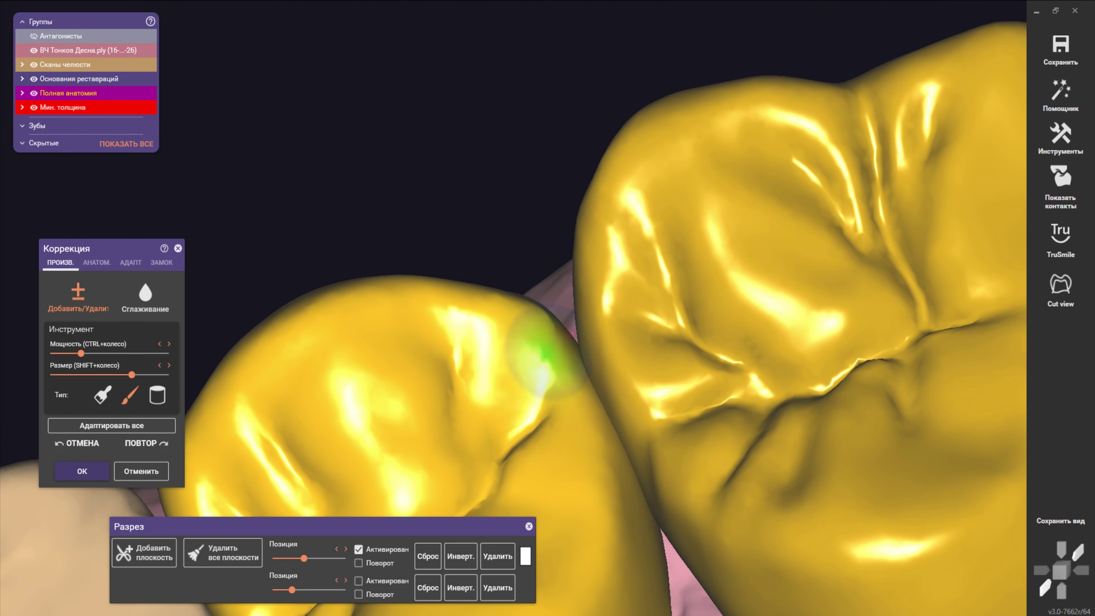
# - Continue shaping the first crown's cusps from the cheek side, then show the antagonist again
pyautogui.moveTo(545, 358)
pyautogui.mouseDown(button='right')
pyautogui.moveTo(500, 298)
pyautogui.moveTo(502, 334)
pyautogui.mouseUp(button='right')
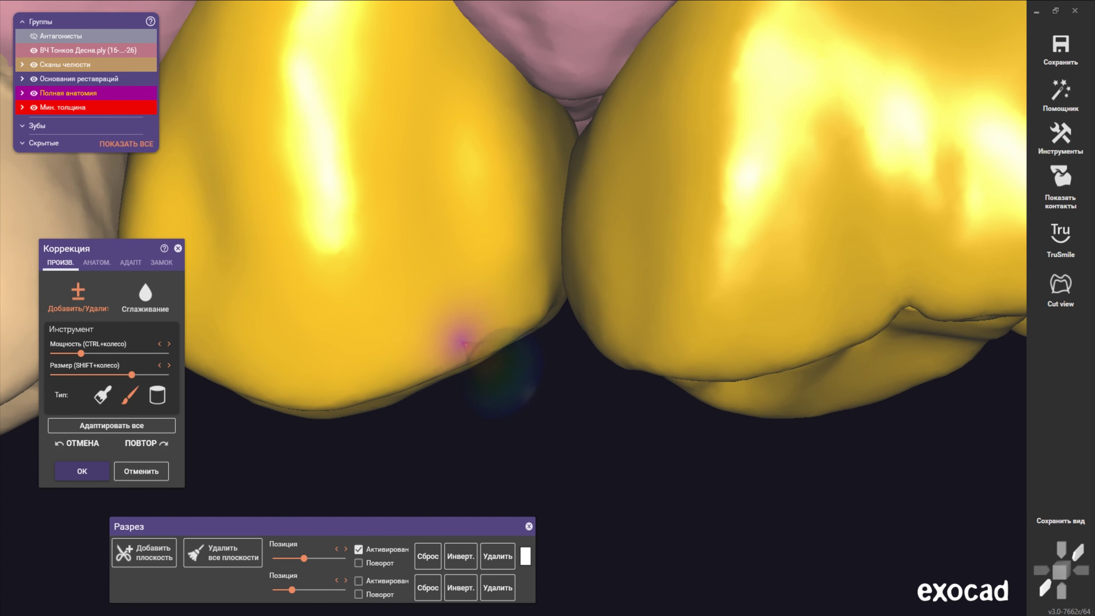
pyautogui.scroll(-10, 452, 325)
pyautogui.moveTo(386, 326)
pyautogui.mouseDown(button='right')
pyautogui.moveTo(472, 323)
pyautogui.moveTo(463, 347)
pyautogui.mouseUp(button='right')
pyautogui.scroll(3, 463, 348)
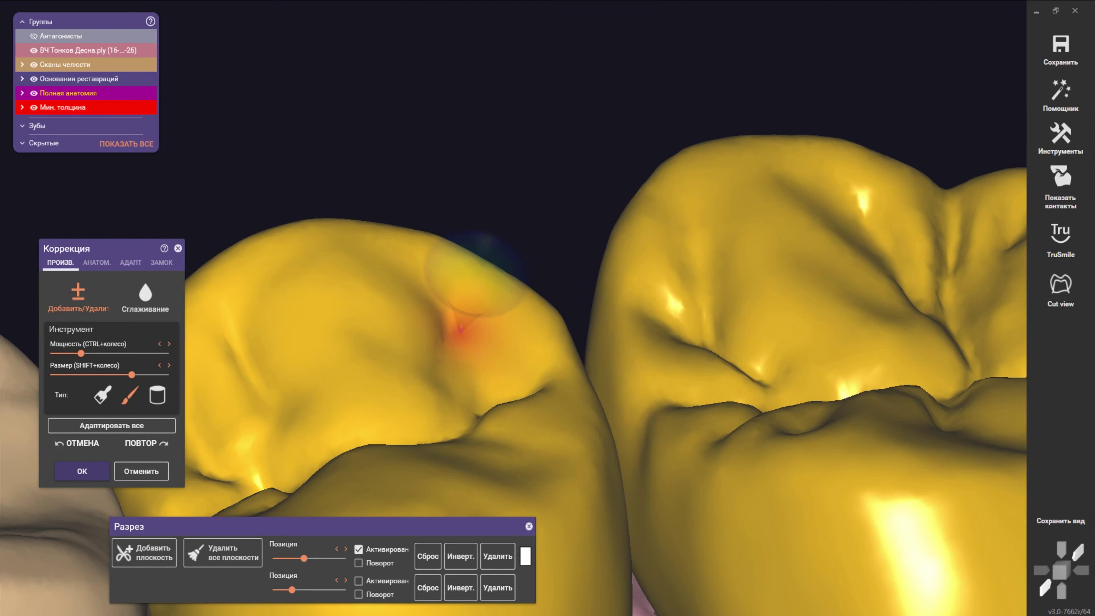
pyautogui.keyDown('shift'); pyautogui.scroll(3, 367, 259); pyautogui.keyUp('shift')
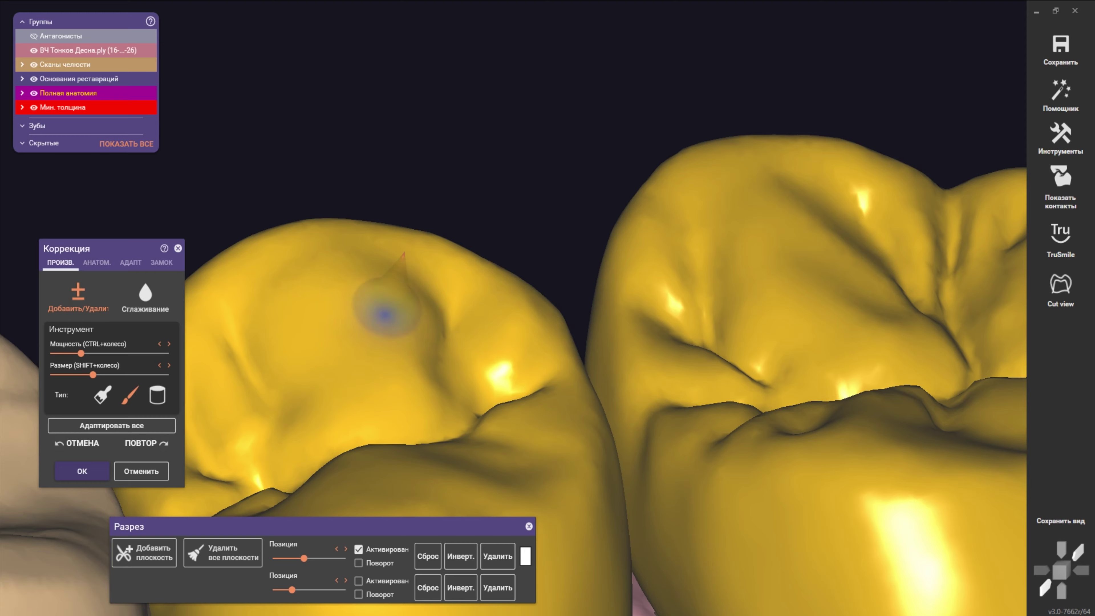
pyautogui.scroll(-3, 431, 328)
pyautogui.rightClick(485, 347)
pyautogui.rightClick(480, 180)
pyautogui.moveTo(474, 259)
pyautogui.mouseDown(button='right')
pyautogui.moveTo(418, 258)
pyautogui.moveTo(431, 263)
pyautogui.mouseUp(button='right')
pyautogui.press('a')
pyautogui.scroll(-5, 418, 259)
pyautogui.scroll(5, 447, 269)
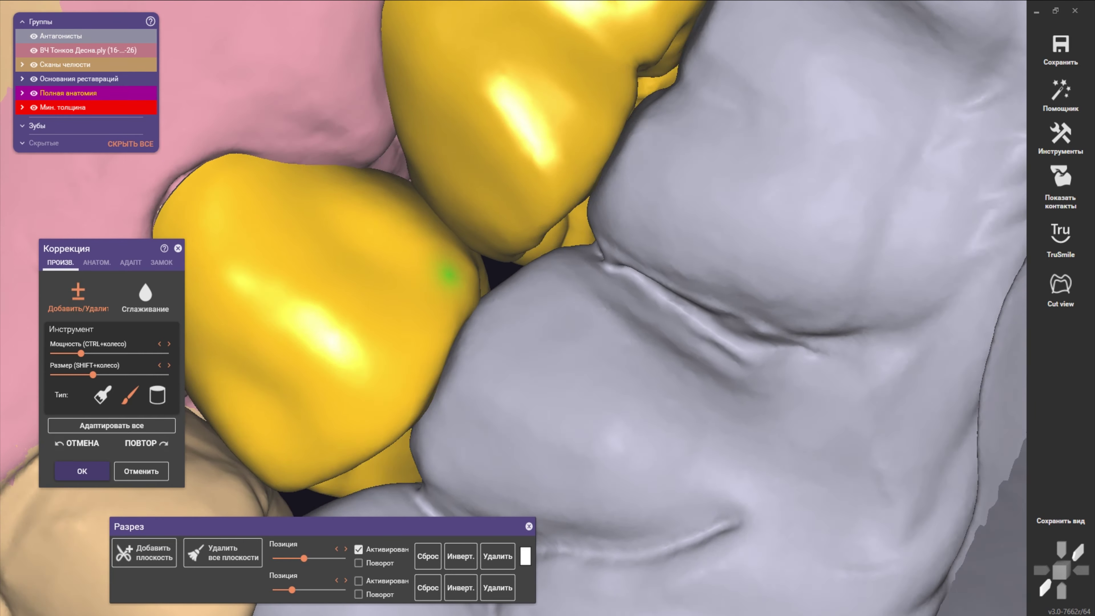
pyautogui.scroll(2, 474, 302)
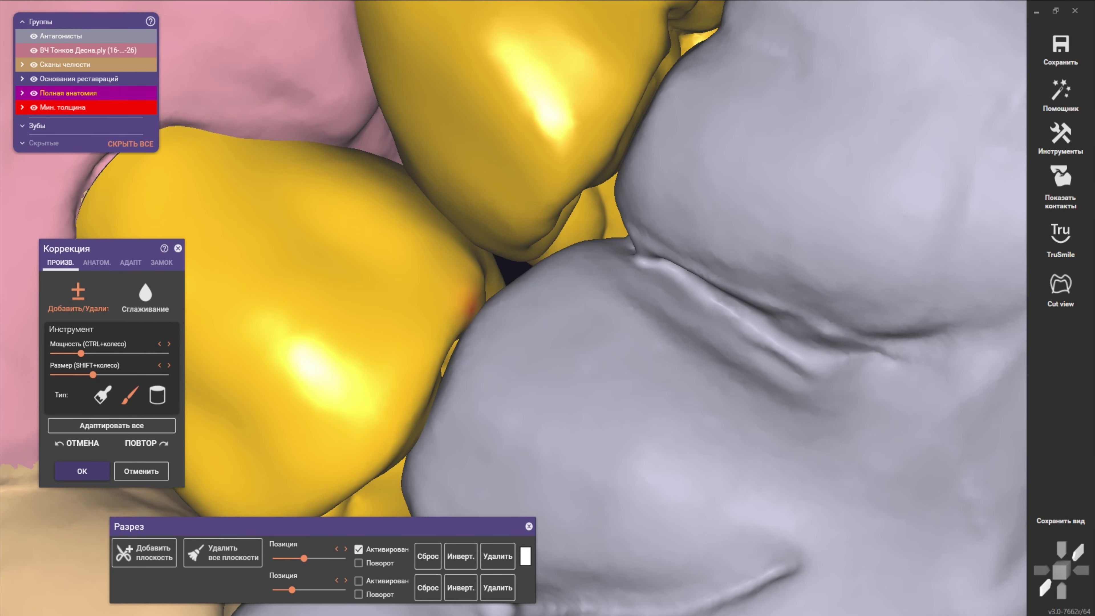
# - Remove a small contact spot against the lower teeth, then unhide the hidden crown
pyautogui.scroll(-3, 468, 284)
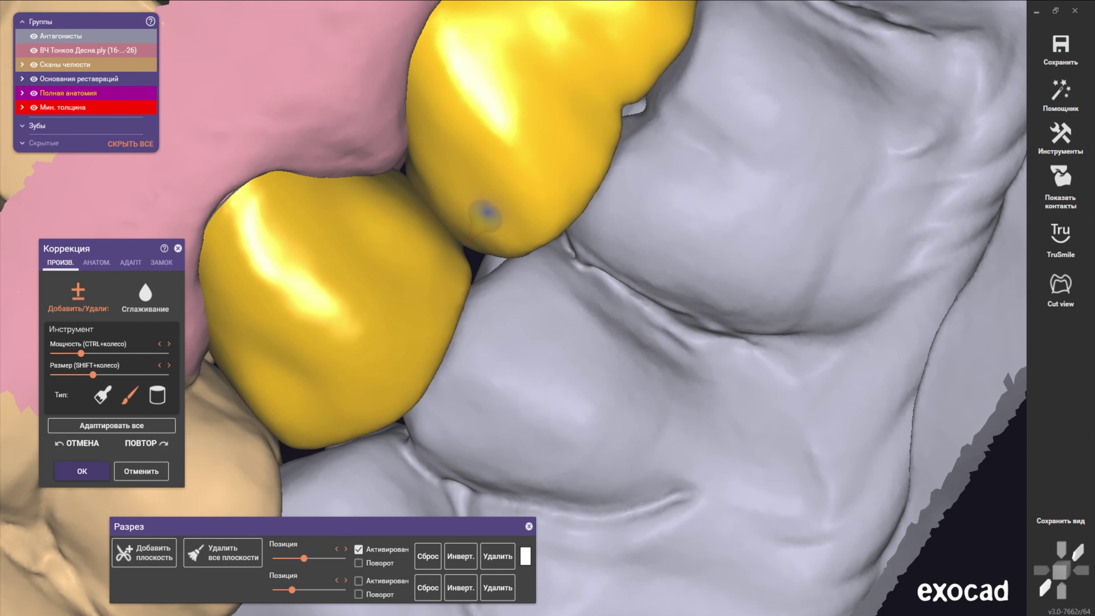
pyautogui.moveTo(483, 213); pyautogui.dragTo(431, 244, button='right')
pyautogui.scroll(3, 478, 220)
pyautogui.press('a')
pyautogui.scroll(3, 431, 243)
pyautogui.keyDown('ctrl'); pyautogui.scroll(-2, 432, 245); pyautogui.keyUp('ctrl')
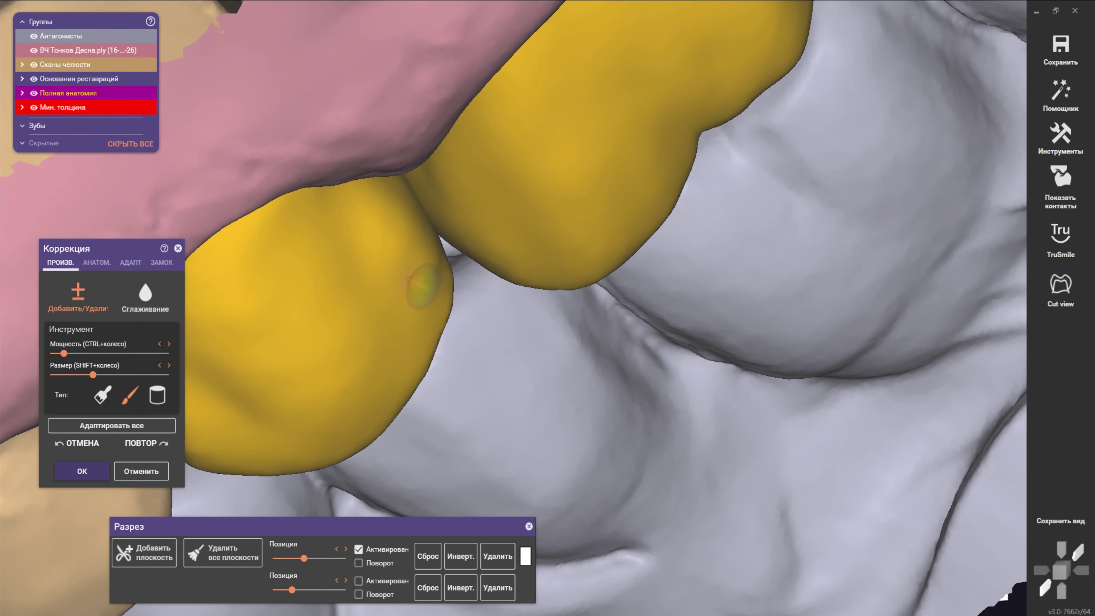
pyautogui.scroll(1, 437, 264)
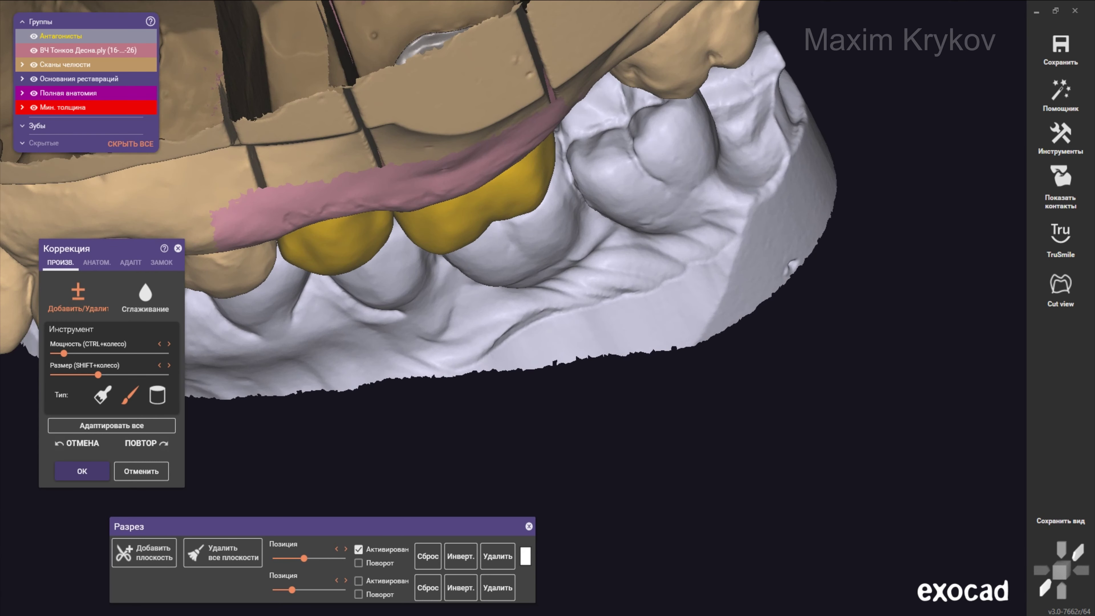
# - Turn off the first clipping plane and zoom into the crowns' buccal side against the lower teeth
pyautogui.keyDown('shift'); pyautogui.scroll(5, 431, 215); pyautogui.keyUp('shift')
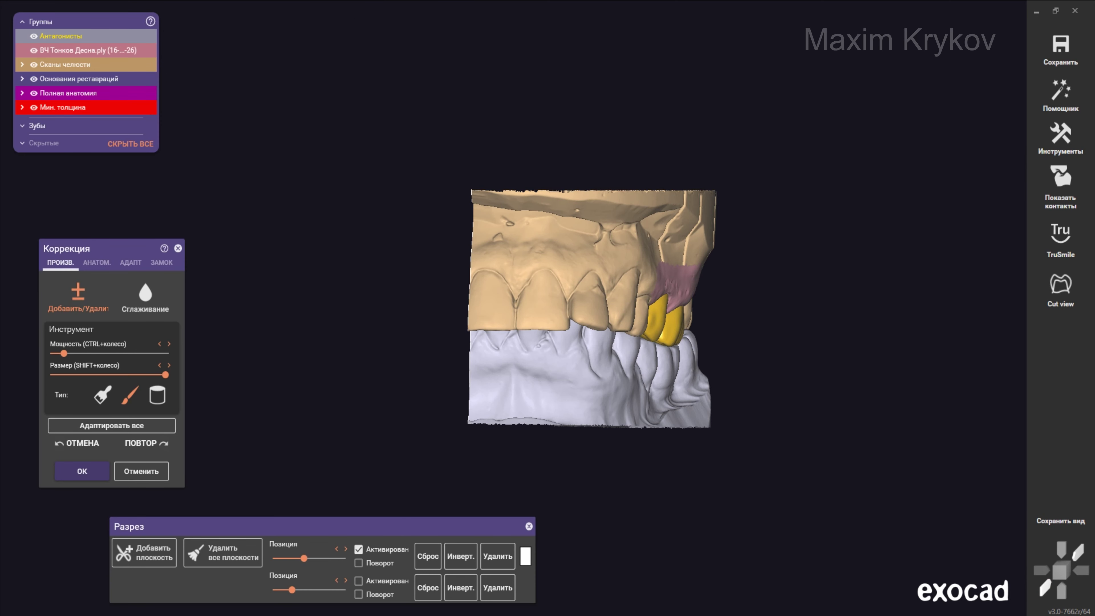
pyautogui.scroll(5, 679, 350)
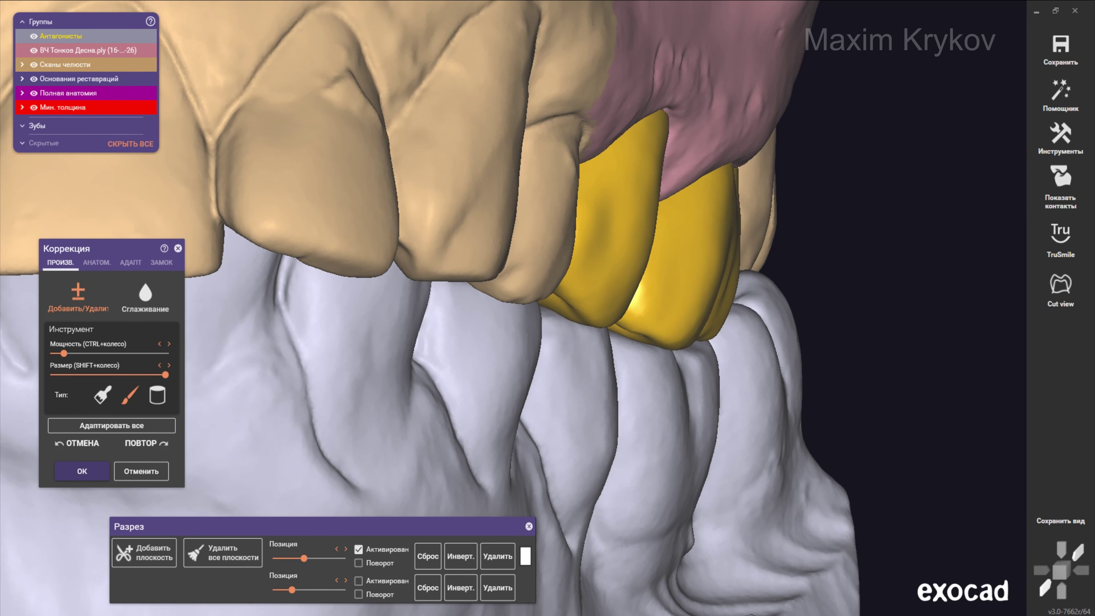
pyautogui.scroll(-5, 491, 306)
pyautogui.scroll(-3, 492, 306)
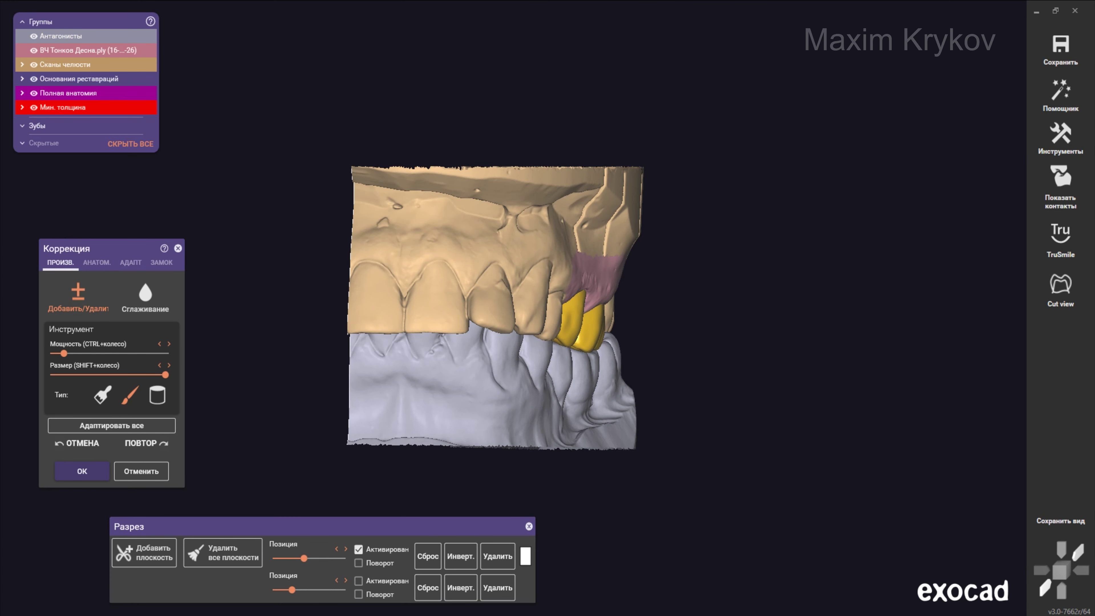
pyautogui.click(358, 549)
pyautogui.scroll(-2, 491, 306)
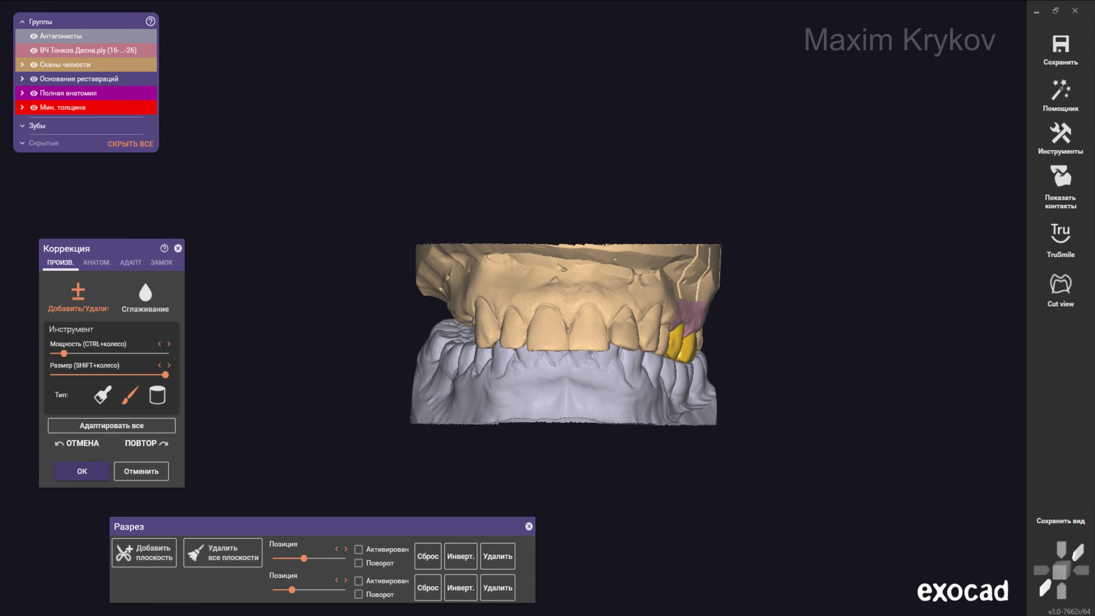
pyautogui.scroll(1, 701, 360)
pyautogui.scroll(3, 700, 360)
pyautogui.scroll(1, 701, 360)
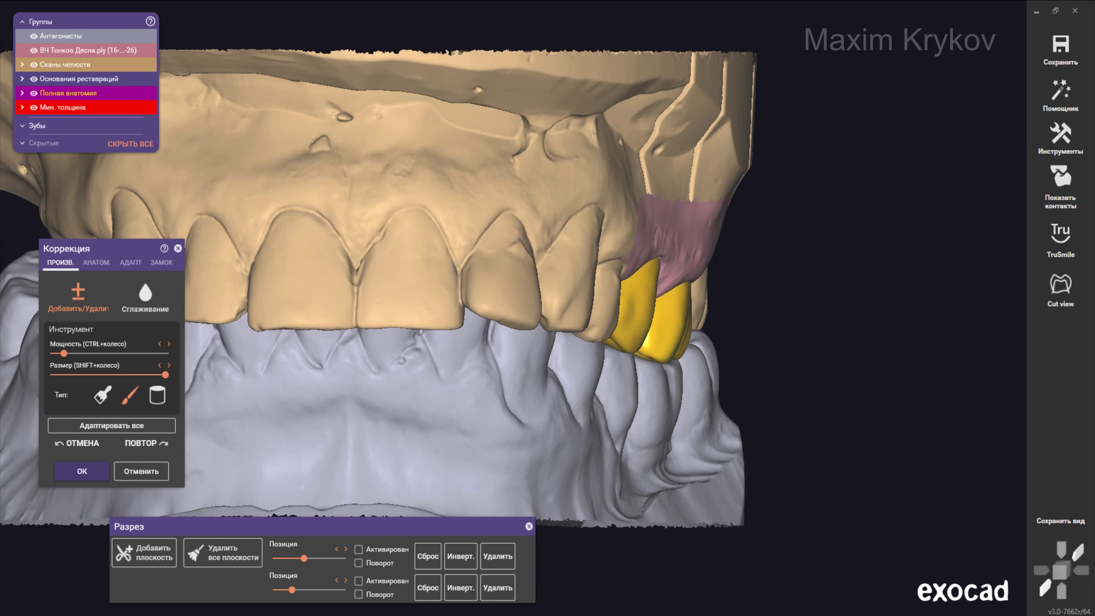
pyautogui.scroll(2, 701, 360)
pyautogui.scroll(2, 646, 347)
pyautogui.keyDown('shift'); pyautogui.scroll(-3, 664, 337); pyautogui.keyUp('shift')
pyautogui.scroll(3, 664, 336)
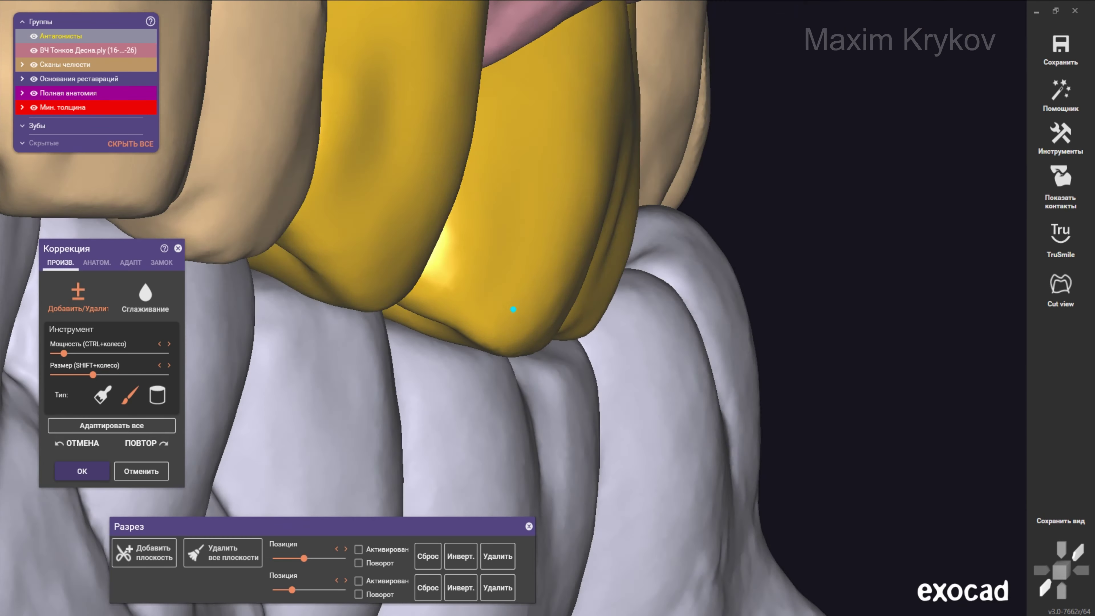
# - Sculpt the crowns' buccal contours close up, adjusting brush power and size
pyautogui.moveTo(789, 371); pyautogui.dragTo(466, 336, button='right')
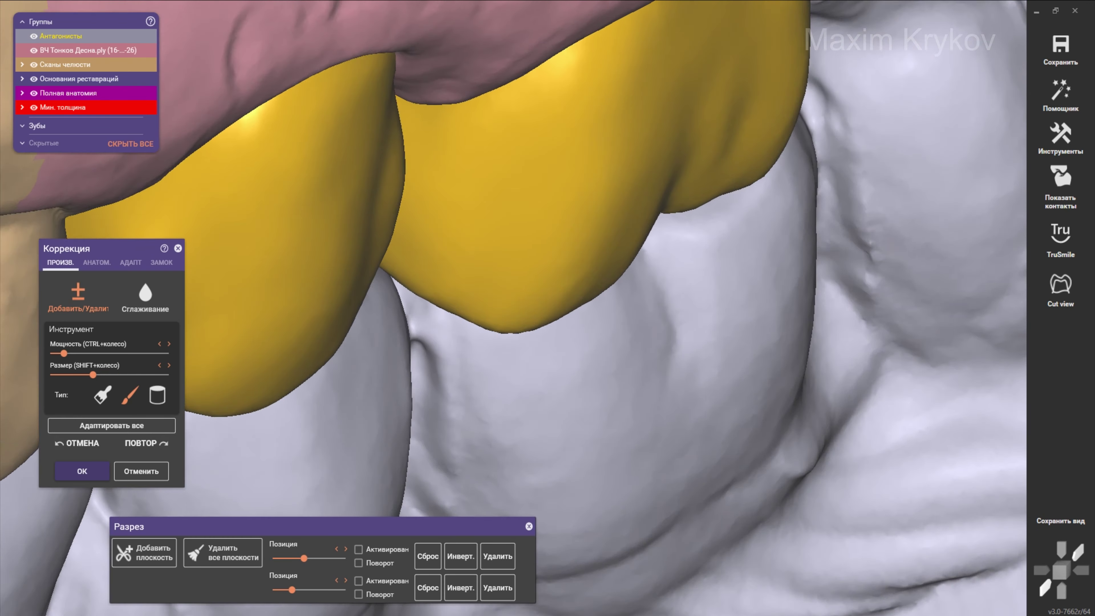
pyautogui.keyDown('shift'); pyautogui.scroll(2, 465, 336); pyautogui.keyUp('shift')
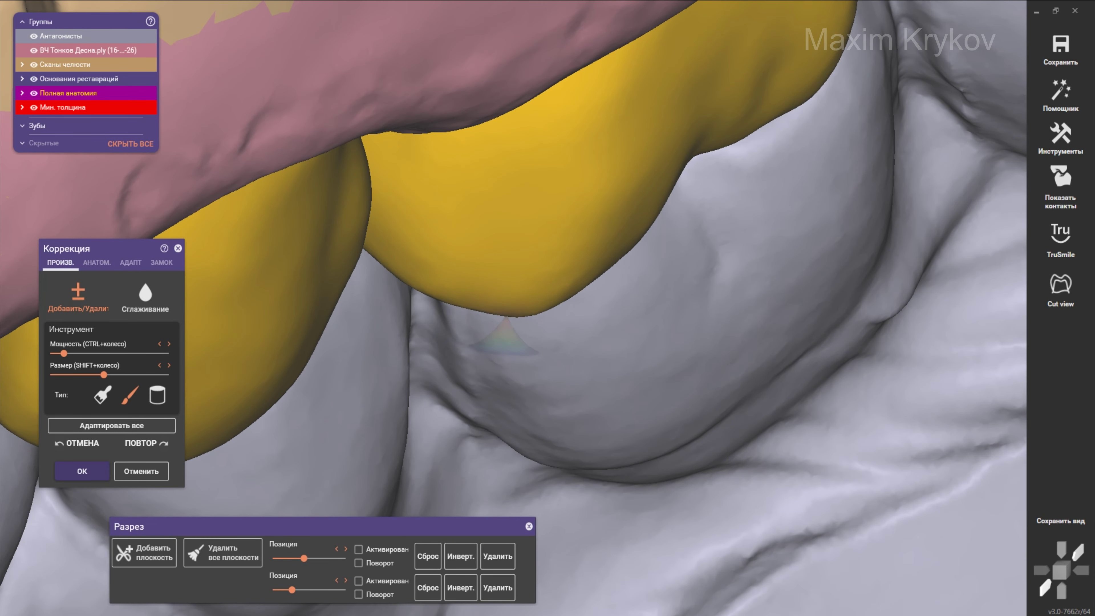
pyautogui.scroll(-3, 444, 280)
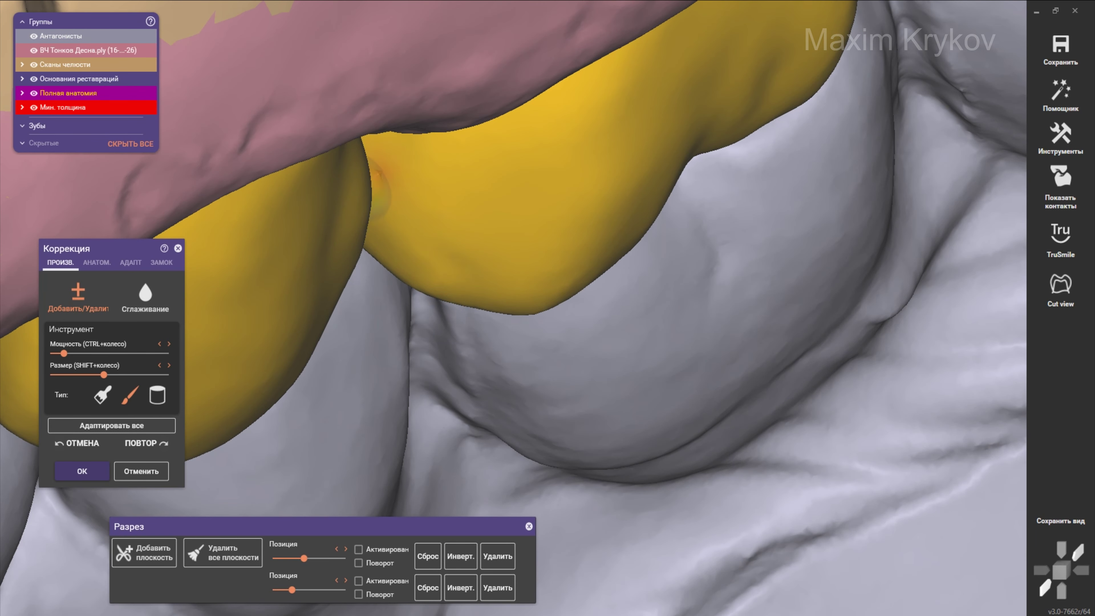
pyautogui.moveTo(444, 280); pyautogui.dragTo(444, 310, button='right')
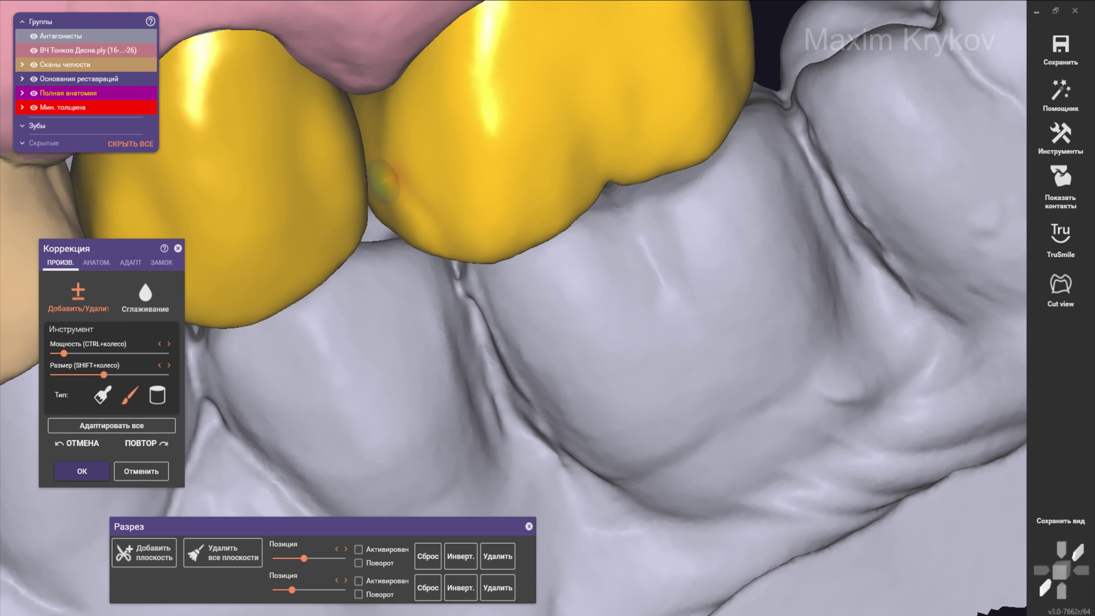
pyautogui.keyDown('shift'); pyautogui.scroll(2, 383, 107); pyautogui.keyUp('shift')
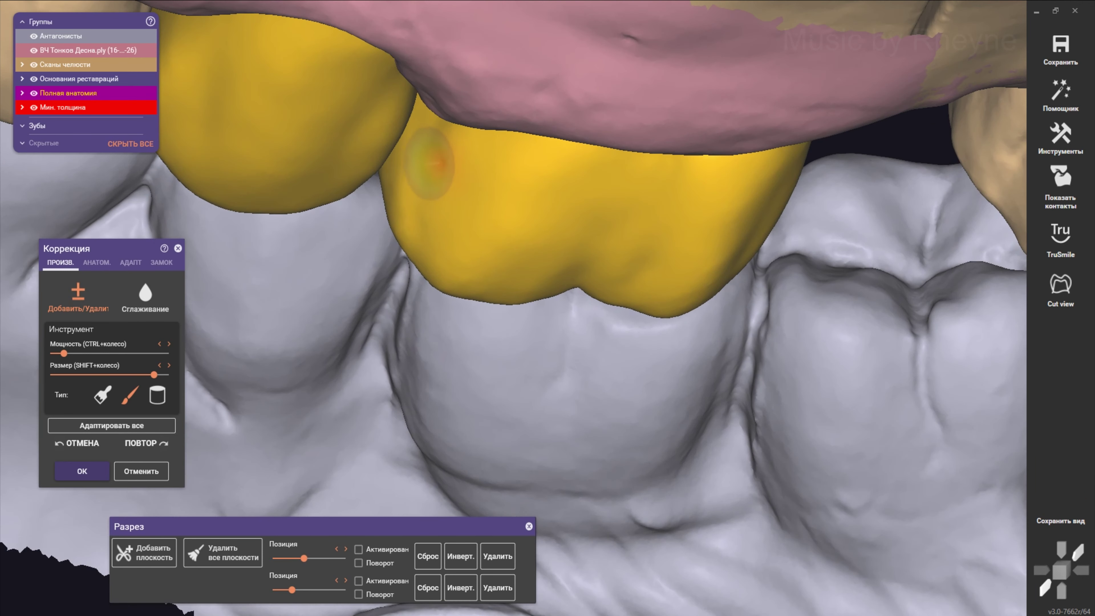
pyautogui.keyDown('shift'); pyautogui.scroll(3, 427, 181); pyautogui.keyUp('shift')
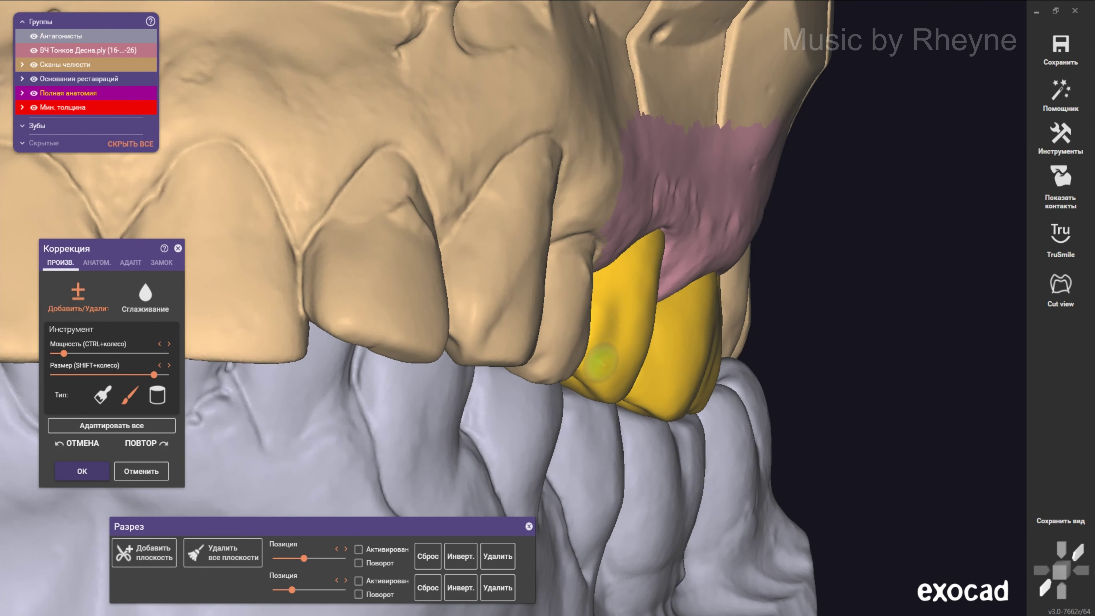
pyautogui.scroll(5, 601, 388)
pyautogui.keyDown('shift'); pyautogui.scroll(-3, 647, 475); pyautogui.keyUp('shift')
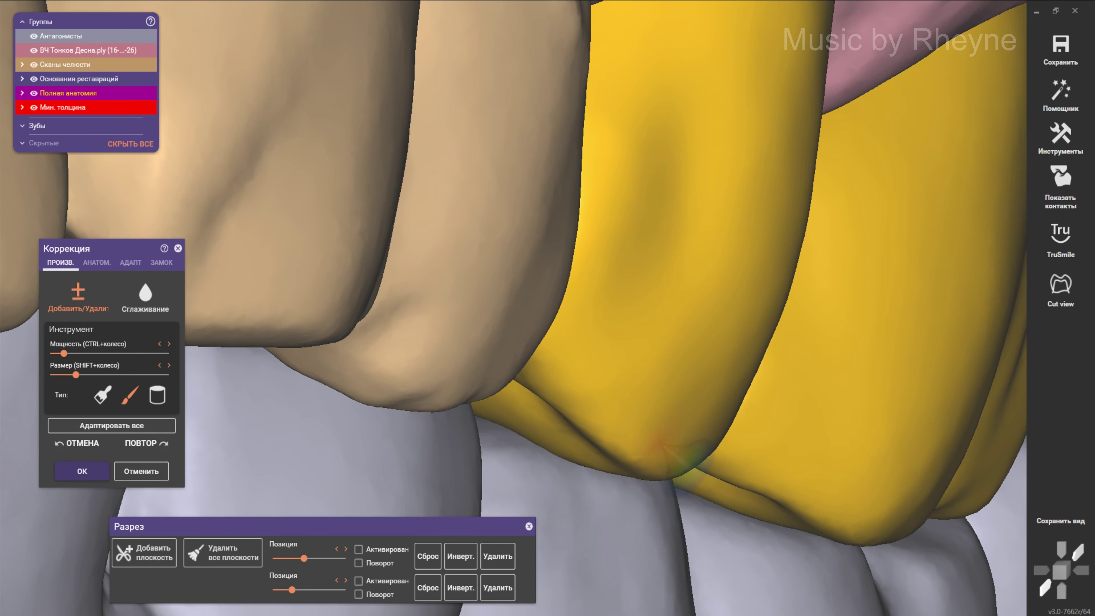
pyautogui.scroll(-3, 716, 405)
pyautogui.scroll(-5, 631, 362)
# - Remove the remaining cusp-tip contact spot from a lower side view of the crown
pyautogui.moveTo(630, 362)
pyautogui.mouseDown(button='right')
pyautogui.moveTo(612, 322)
pyautogui.moveTo(573, 465)
pyautogui.mouseUp(button='right')
pyautogui.scroll(5, 612, 322)
pyautogui.keyDown('shift'); pyautogui.scroll(3, 608, 311); pyautogui.keyUp('shift')
pyautogui.scroll(4, 640, 233)
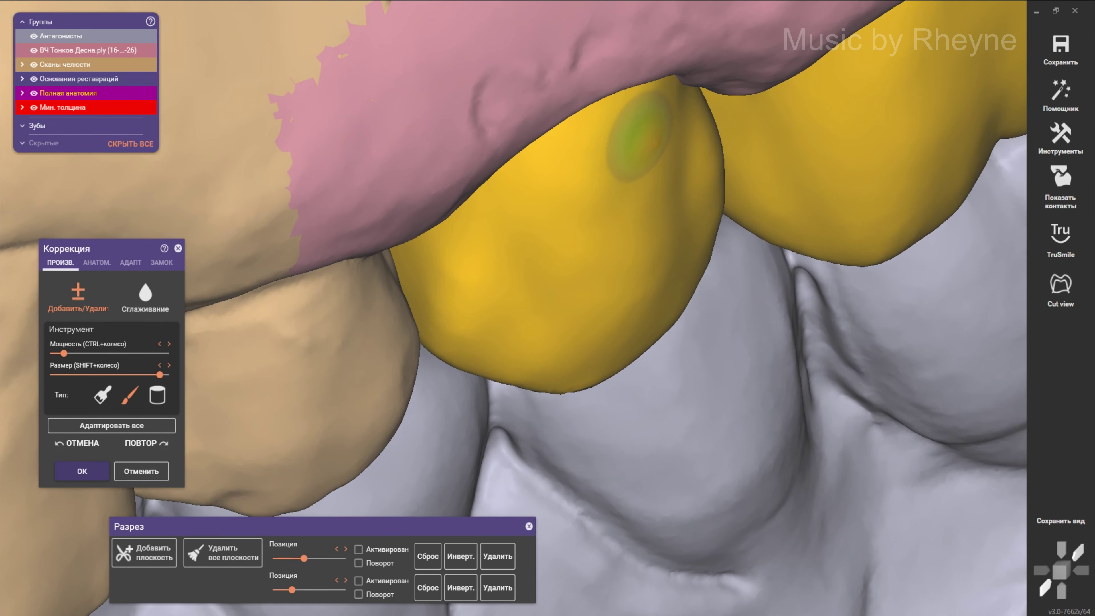
pyautogui.keyDown('shift'); pyautogui.scroll(-3, 622, 216); pyautogui.keyUp('shift')
pyautogui.keyDown('ctrl'); pyautogui.scroll(3, 621, 229); pyautogui.keyUp('ctrl')
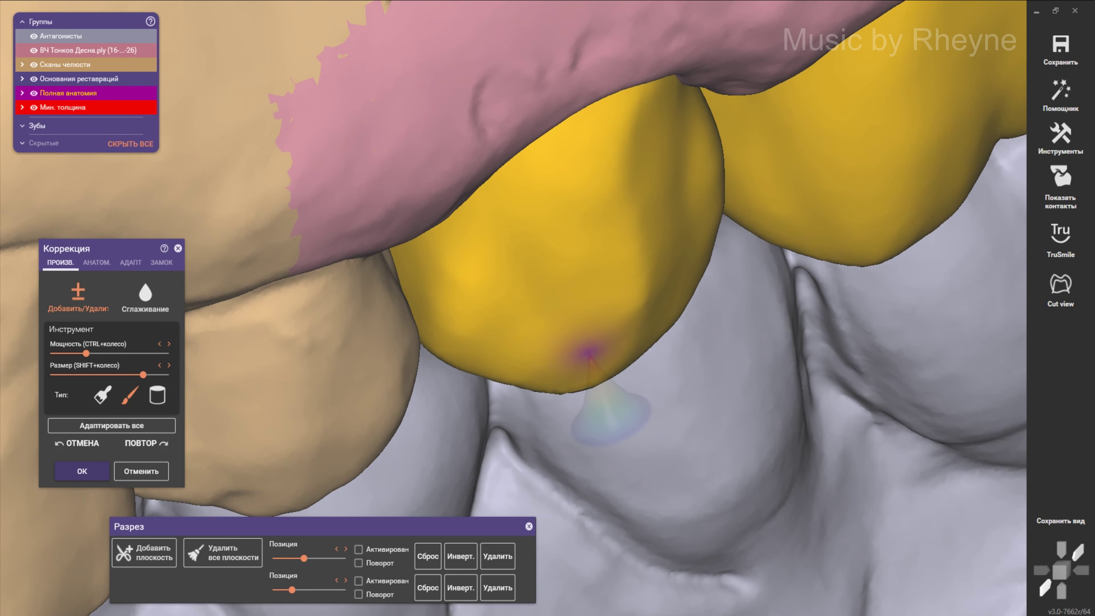
pyautogui.moveTo(560, 375); pyautogui.dragTo(506, 326, button='right')
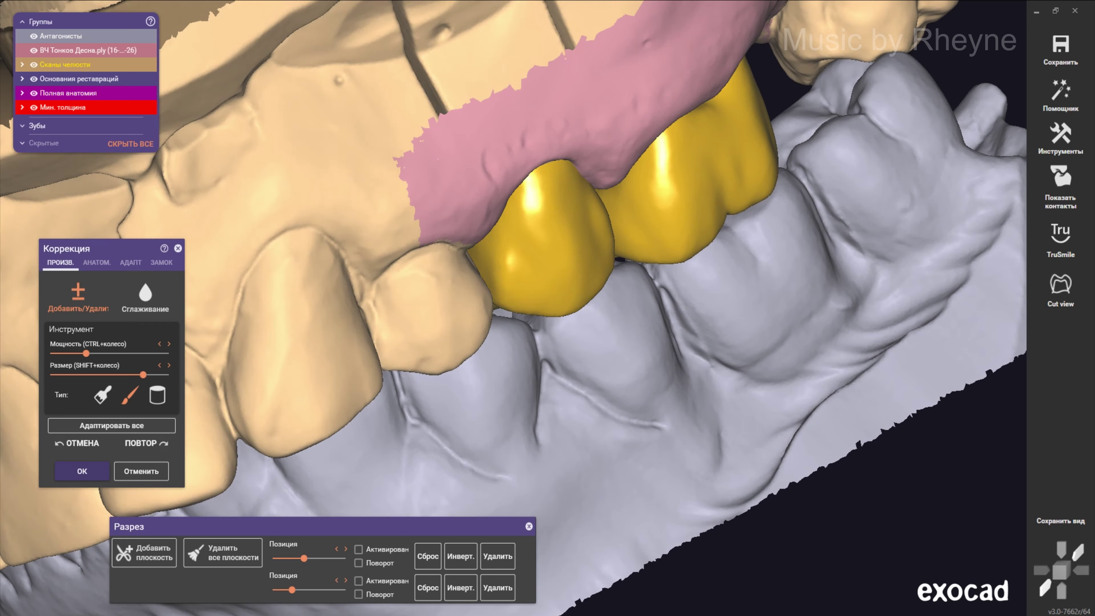
pyautogui.scroll(-5, 532, 230)
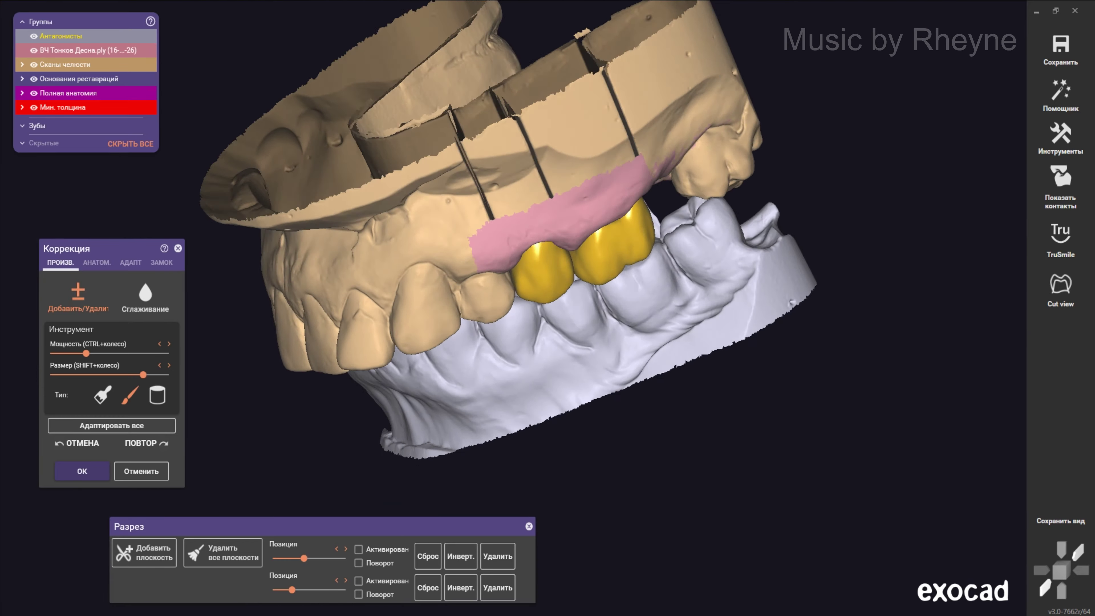
pyautogui.moveTo(532, 252); pyautogui.dragTo(556, 280, button='right')
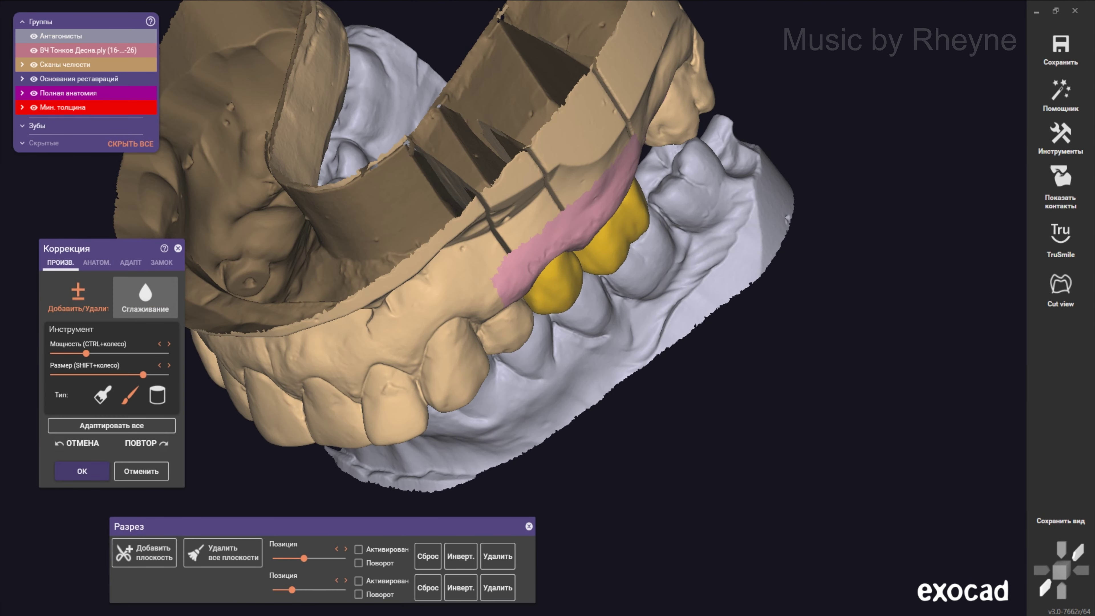
# - Smooth the crowns' buccal surfaces and return to a front view with the lower teeth
pyautogui.click(145, 298)
pyautogui.scroll(3, 515, 281)
pyautogui.scroll(2, 515, 280)
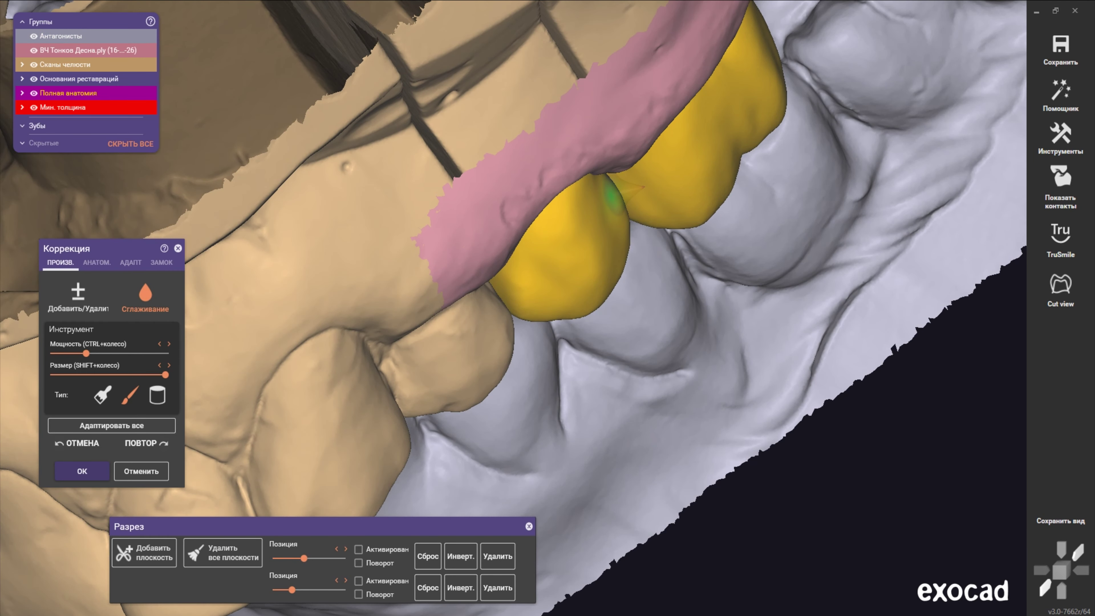
pyautogui.click(1045, 586)
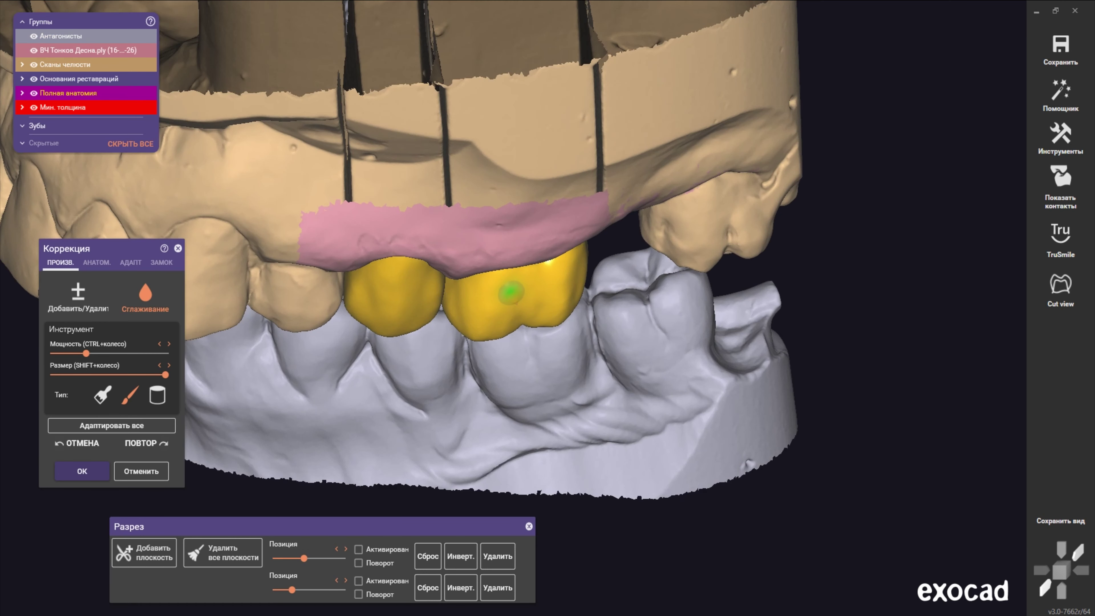
pyautogui.scroll(3, 431, 315)
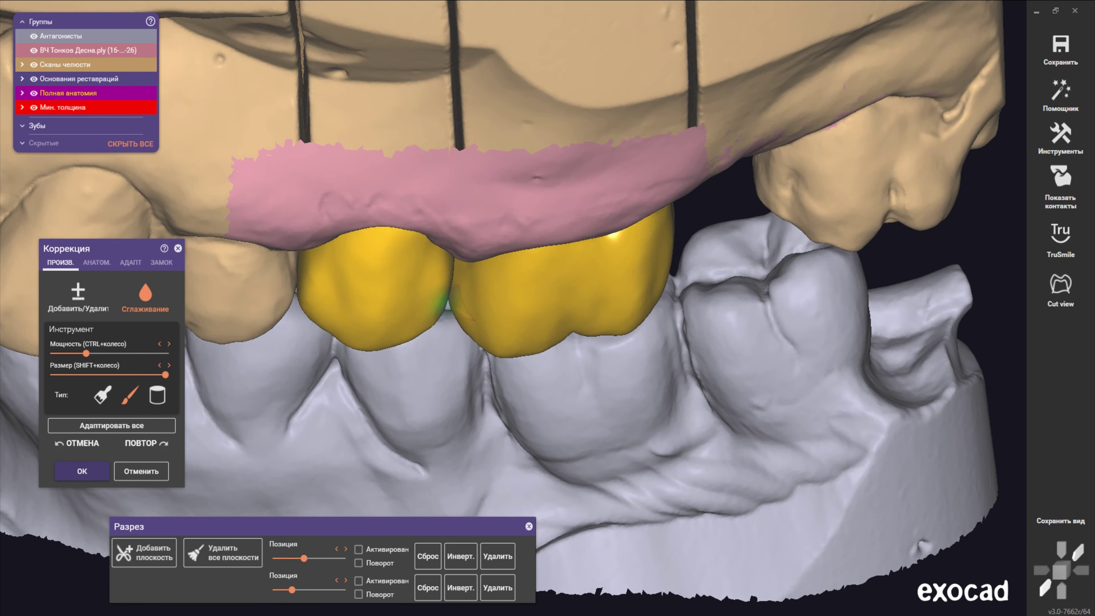
# - With the Add/Remove brush, reshape the right crown's buccal surface from below
pyautogui.click(78, 296)
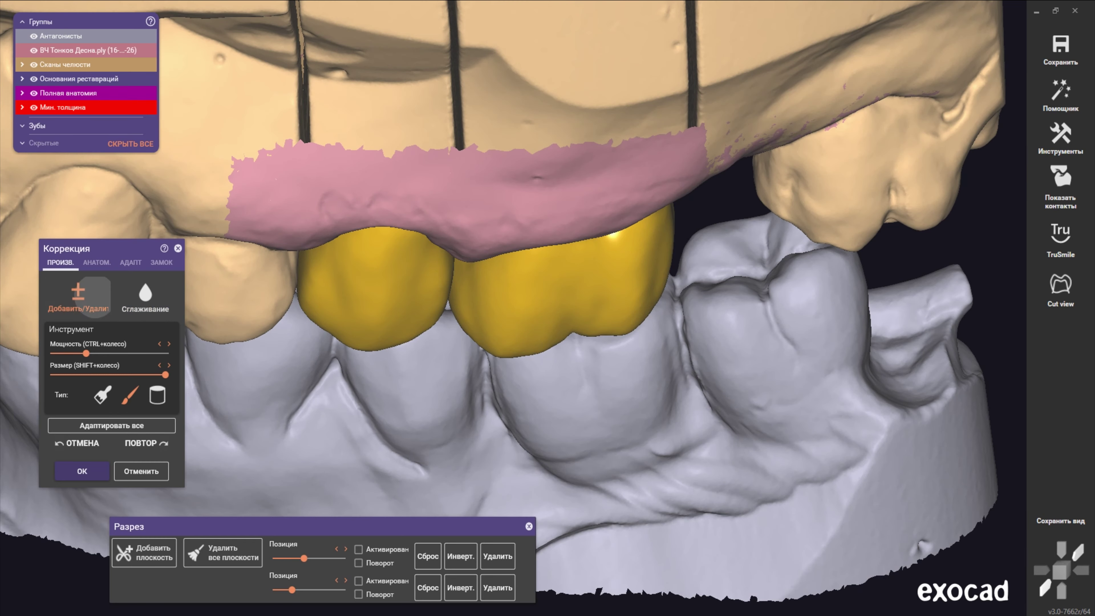
pyautogui.moveTo(568, 293); pyautogui.dragTo(560, 298, button='right')
pyautogui.scroll(2, 561, 298)
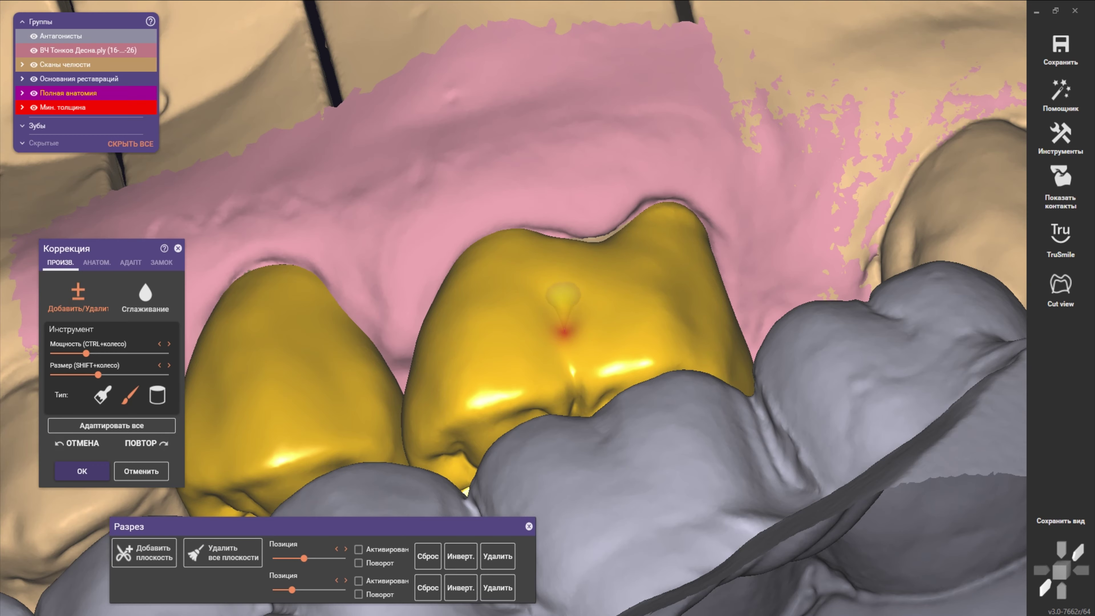
pyautogui.scroll(-3, 575, 344)
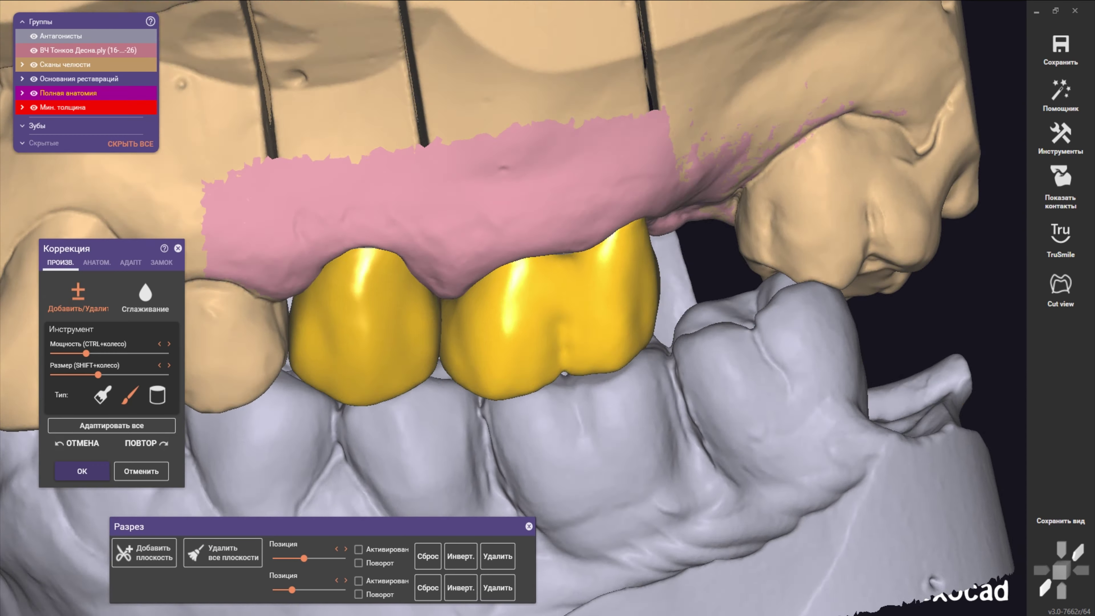
pyautogui.moveTo(576, 344); pyautogui.dragTo(567, 403, button='right')
pyautogui.scroll(2, 567, 396)
pyautogui.scroll(3, 573, 308)
pyautogui.moveTo(573, 308); pyautogui.dragTo(556, 258)
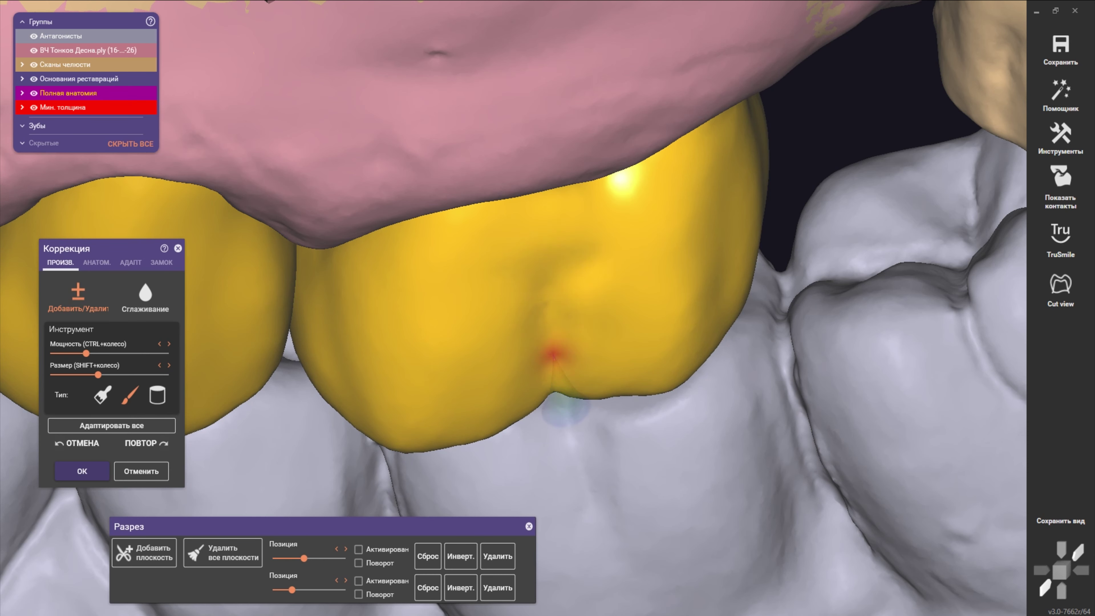
# - Briefly open the anatomic fissure-area editing option
pyautogui.click(97, 262)
pyautogui.click(144, 352)
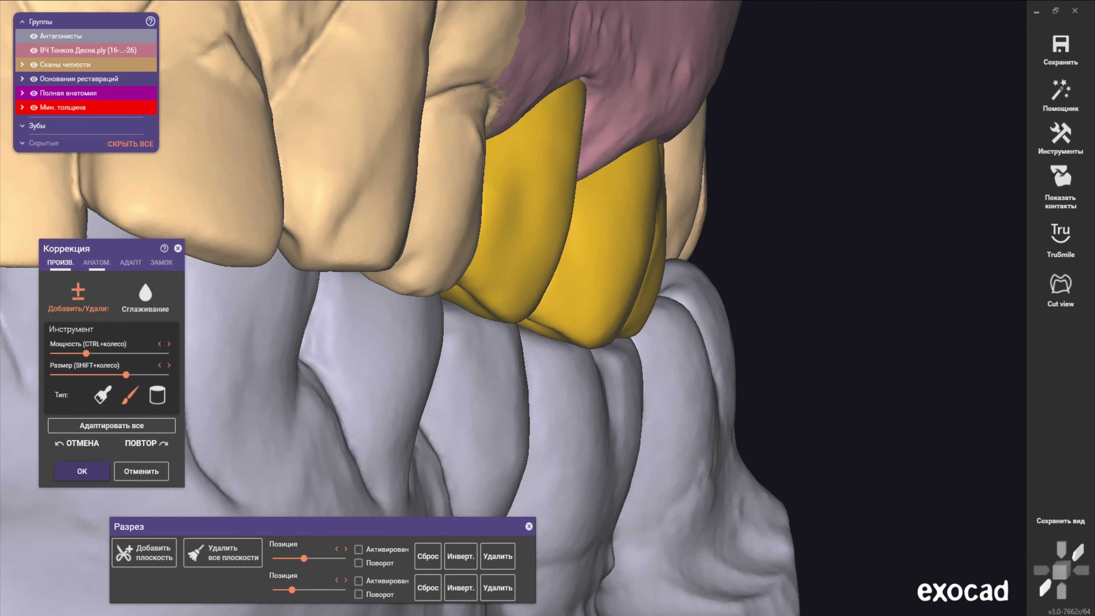
pyautogui.keyDown('shift'); pyautogui.scroll(-5, 640, 341); pyautogui.keyUp('shift')
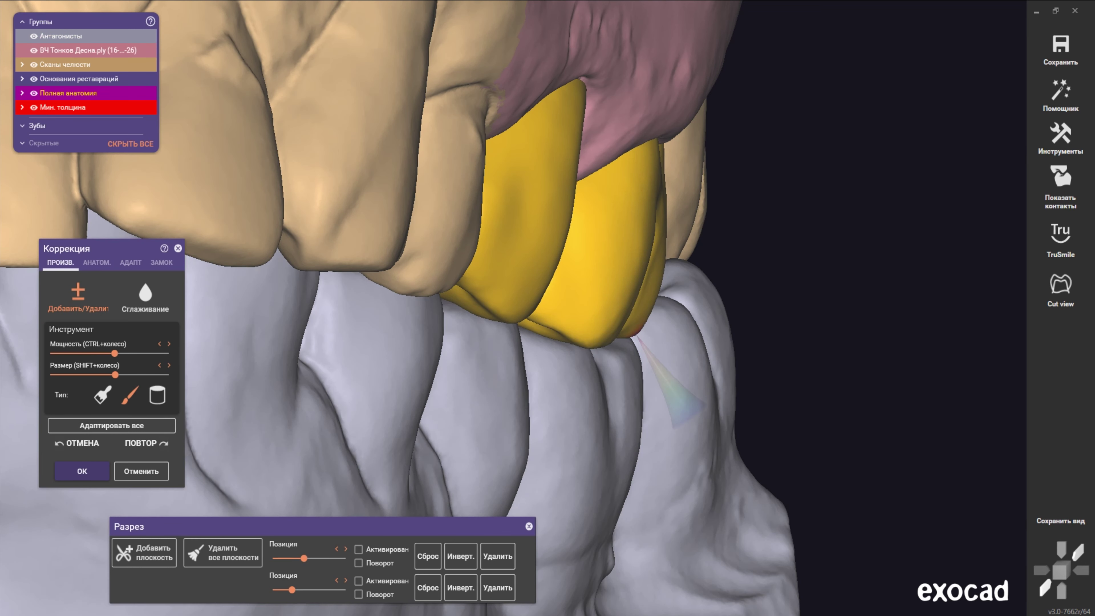
# - Hide the lower antagonist jaw and view one crown's biting surface from above
pyautogui.keyDown('ctrl'); pyautogui.click(629, 358); pyautogui.keyUp('ctrl')
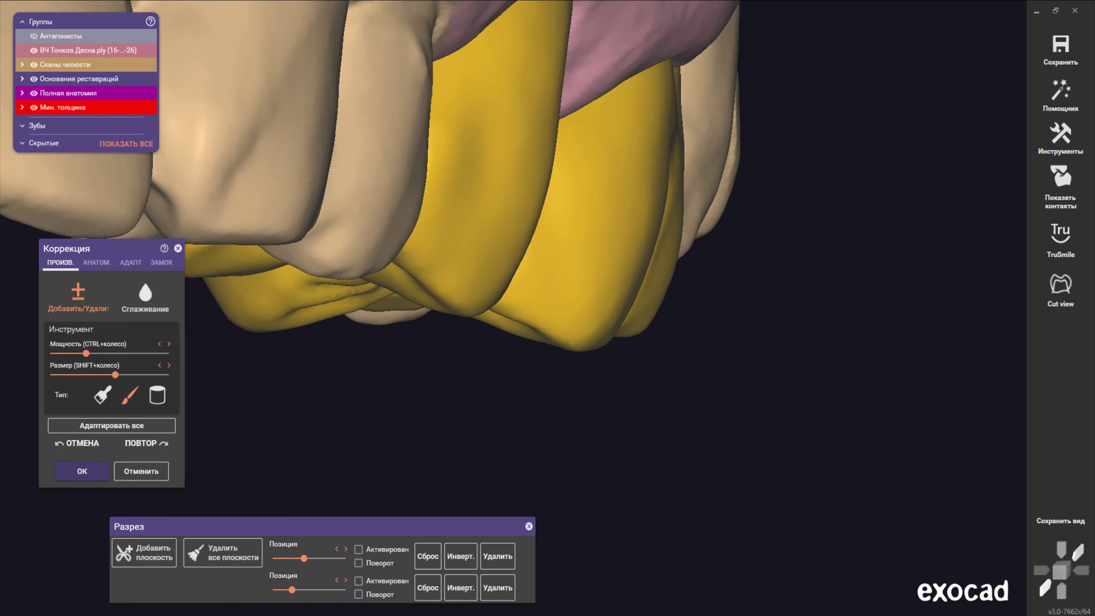
pyautogui.scroll(5, 629, 328)
pyautogui.keyDown('shift'); pyautogui.scroll(-3, 629, 322); pyautogui.keyUp('shift')
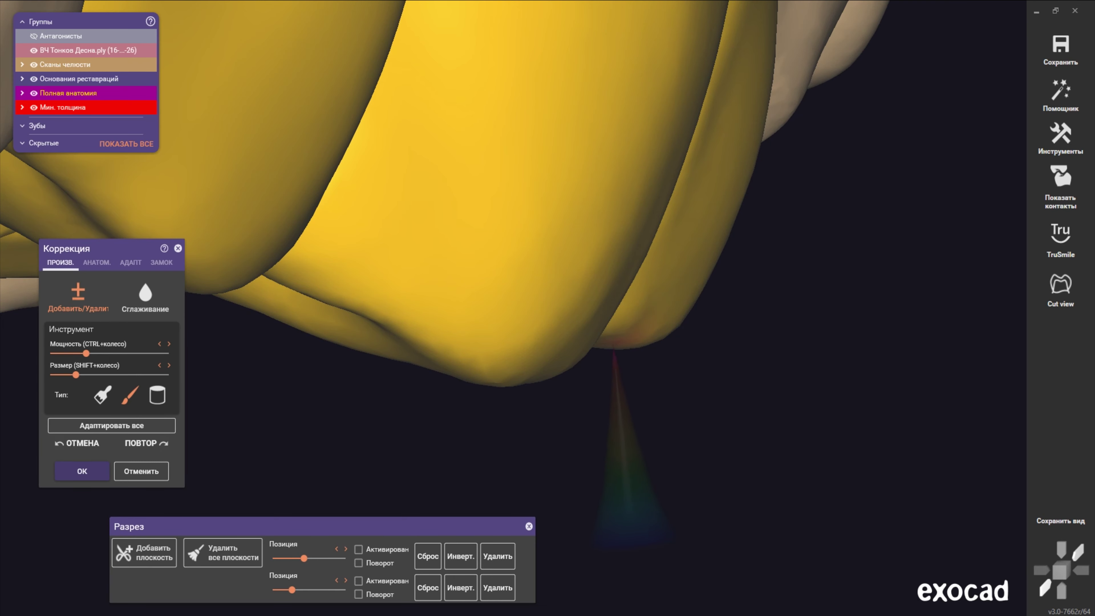
pyautogui.keyDown('shift'); pyautogui.scroll(-2, 633, 345); pyautogui.keyUp('shift')
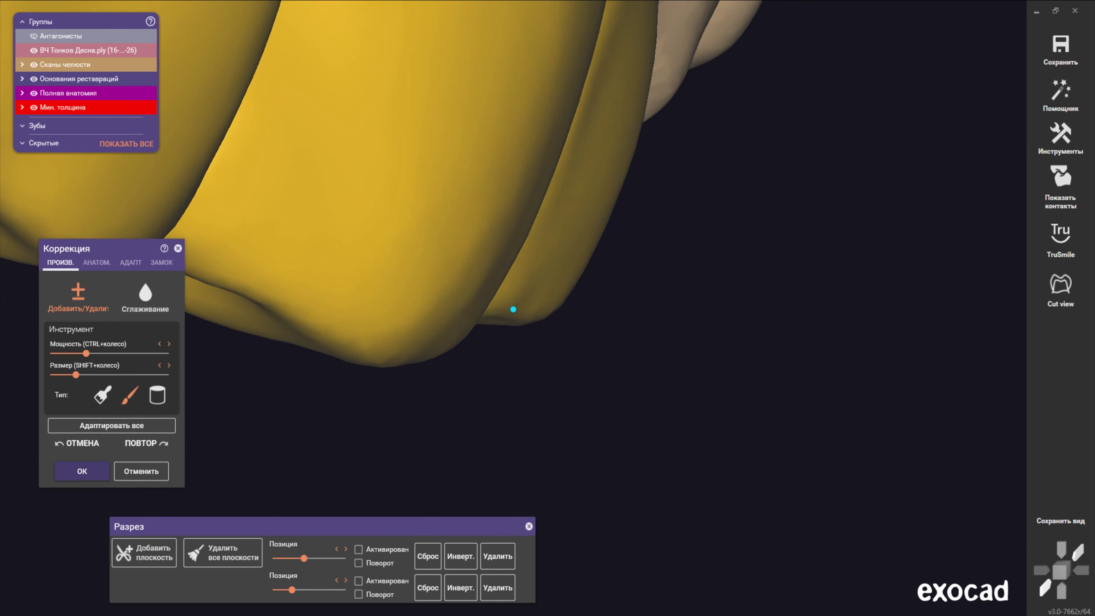
pyautogui.moveTo(513, 307)
pyautogui.mouseDown(button='right')
pyautogui.moveTo(388, 259)
pyautogui.moveTo(541, 354)
pyautogui.mouseUp(button='right')
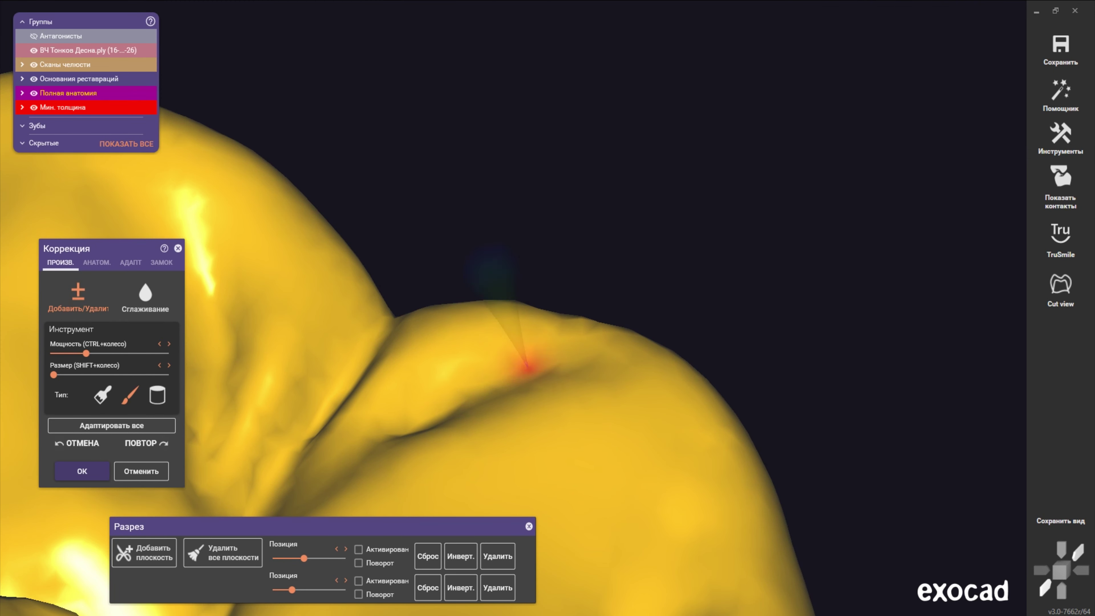
# - Move the cross-section panel to the top-right and zoom out over the arch
pyautogui.scroll(-3, 361, 457)
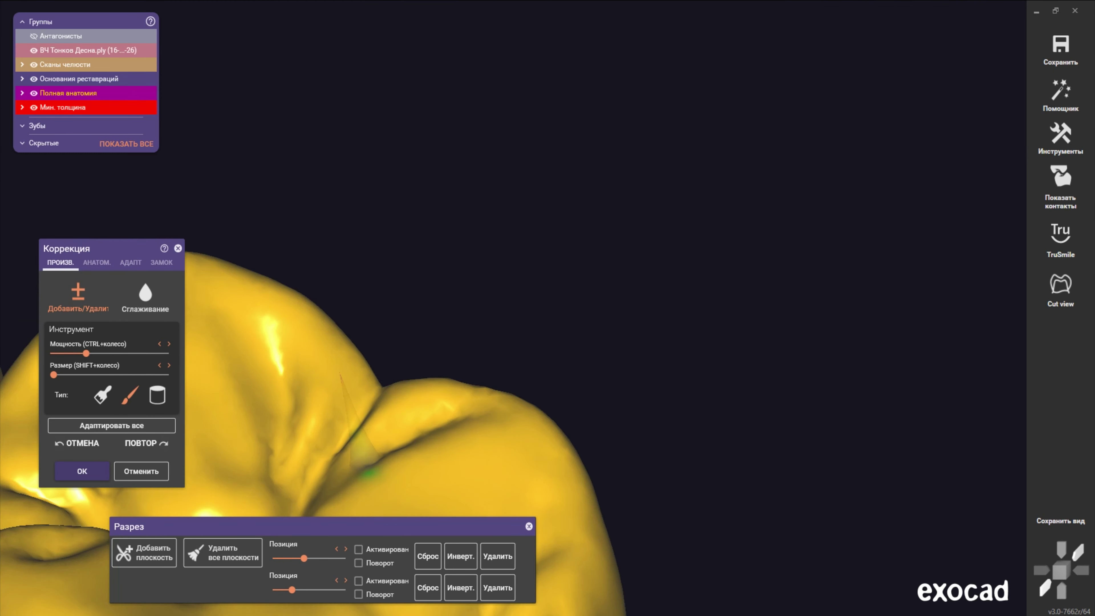
pyautogui.scroll(-2, 387, 483)
pyautogui.moveTo(539, 293)
pyautogui.mouseDown()
pyautogui.moveTo(881, 90)
pyautogui.moveTo(952, 11)
pyautogui.mouseUp()
pyautogui.scroll(-2, 474, 388)
# - Inspect the arch from top-down and low side angles to locate the molar's occlusal surface
pyautogui.scroll(-3, 506, 421)
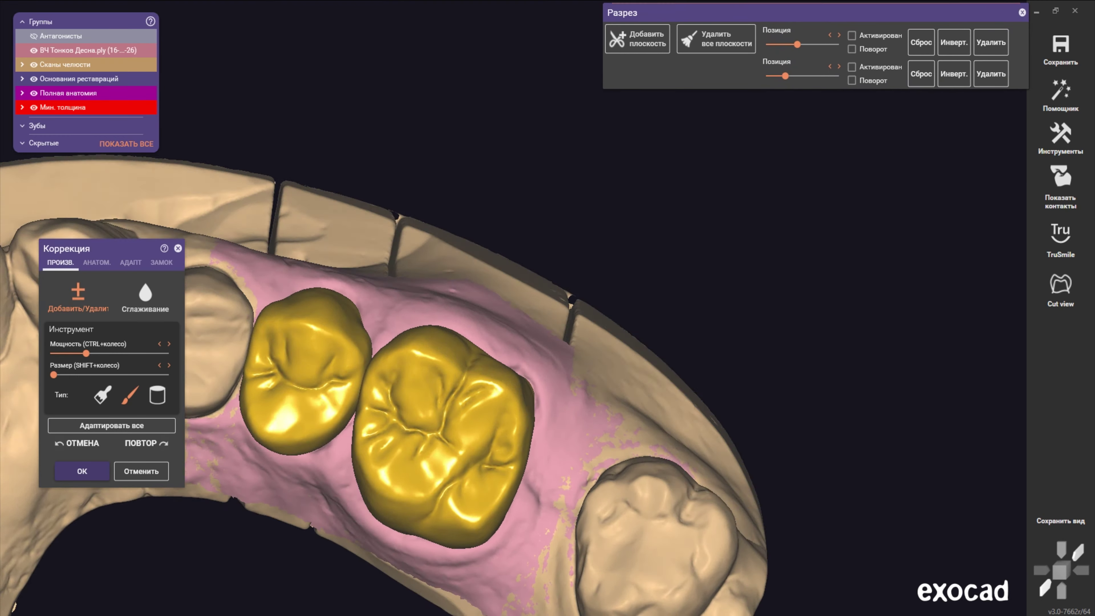
pyautogui.scroll(3, 506, 422)
pyautogui.scroll(2, 507, 421)
pyautogui.scroll(2, 506, 421)
pyautogui.scroll(-3, 506, 421)
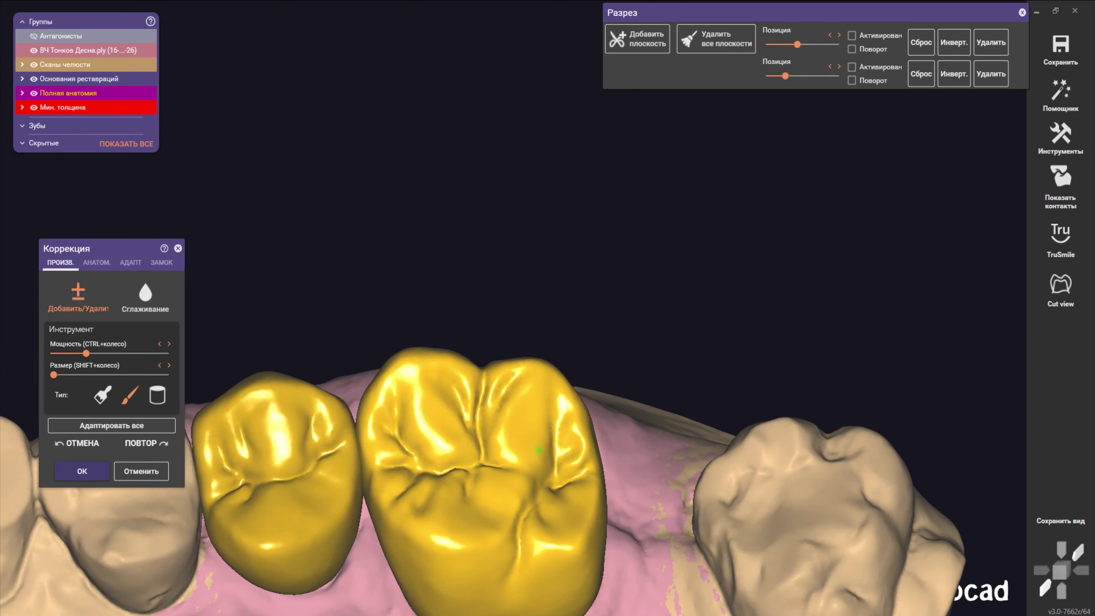
pyautogui.moveTo(506, 421)
pyautogui.mouseDown(button='right')
pyautogui.moveTo(617, 358)
pyautogui.moveTo(631, 324)
pyautogui.mouseUp(button='right')
pyautogui.scroll(3, 633, 373)
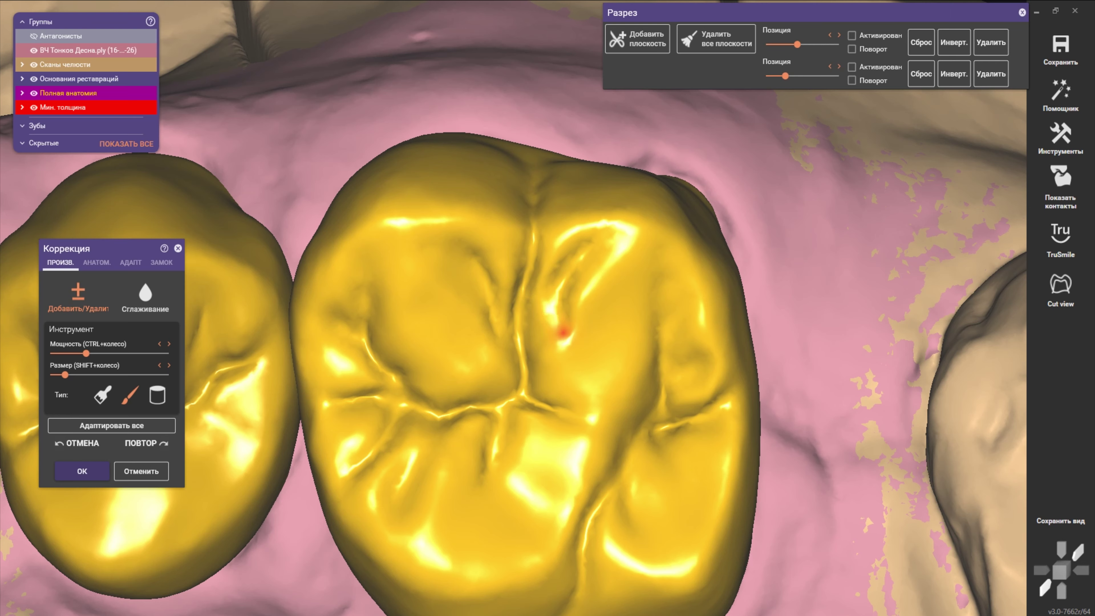
pyautogui.moveTo(563, 332)
pyautogui.mouseDown(button='right')
pyautogui.moveTo(558, 313)
pyautogui.moveTo(547, 321)
pyautogui.moveTo(557, 303)
pyautogui.moveTo(556, 327)
pyautogui.mouseUp(button='right')
pyautogui.keyDown('shift'); pyautogui.scroll(1, 569, 306); pyautogui.keyUp('shift')
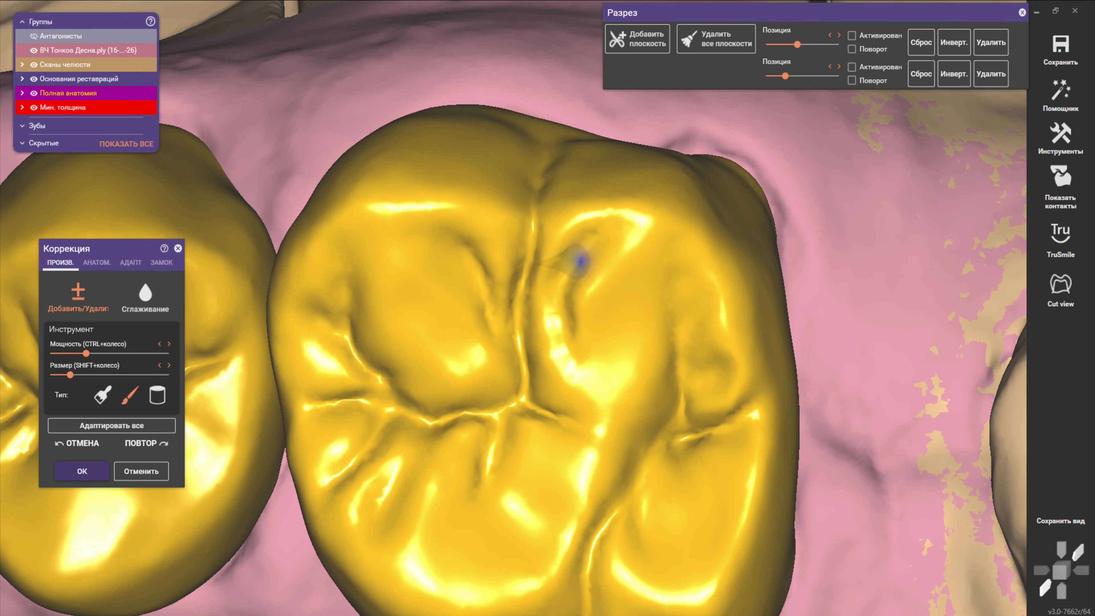
pyautogui.scroll(-5, 581, 260)
pyautogui.scroll(-3, 579, 247)
pyautogui.moveTo(579, 247)
pyautogui.mouseDown(button='right')
pyautogui.moveTo(623, 354)
pyautogui.moveTo(582, 322)
pyautogui.mouseUp(button='right')
# - Frame the molar crown top-down and enlarge the Добавить/Удалить brush with Shift+wheel
pyautogui.scroll(3, 623, 355)
pyautogui.scroll(3, 603, 286)
pyautogui.moveTo(603, 286); pyautogui.dragTo(614, 270, button='right')
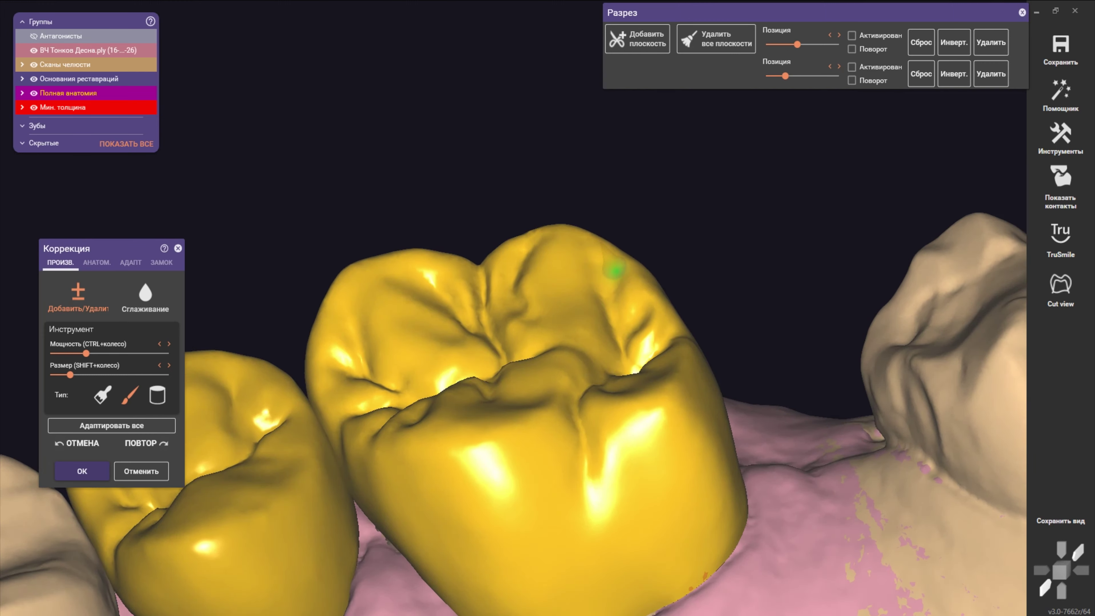
pyautogui.scroll(2, 614, 270)
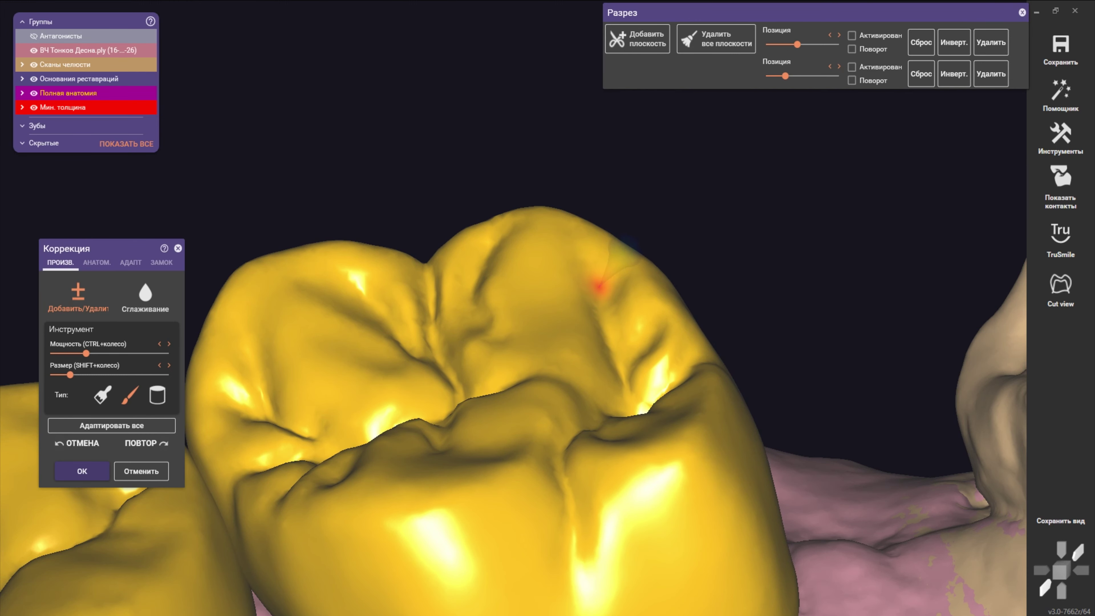
pyautogui.scroll(-3, 599, 287)
pyautogui.moveTo(599, 287); pyautogui.dragTo(595, 296, button='right')
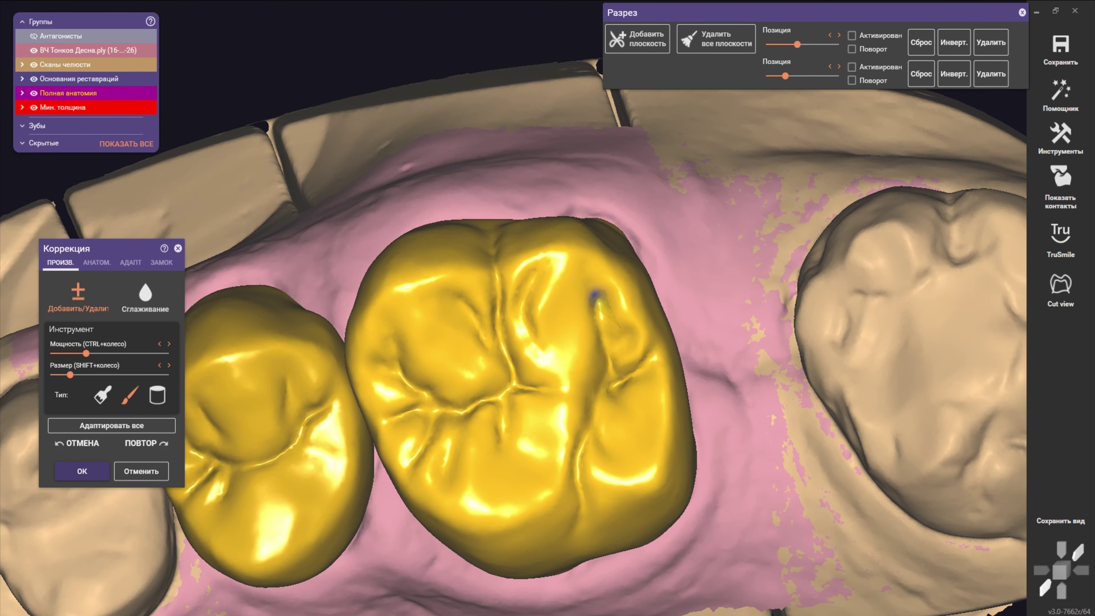
pyautogui.scroll(1, 600, 318)
pyautogui.scroll(2, 606, 340)
pyautogui.scroll(2, 625, 335)
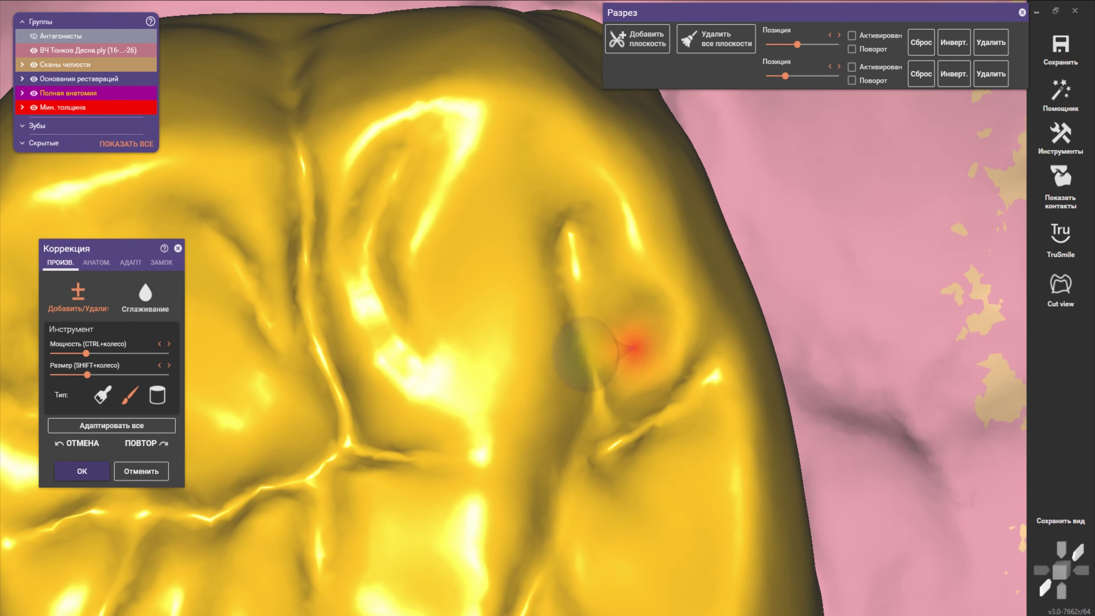
pyautogui.keyDown('shift'); pyautogui.scroll(2, 621, 368); pyautogui.keyUp('shift')
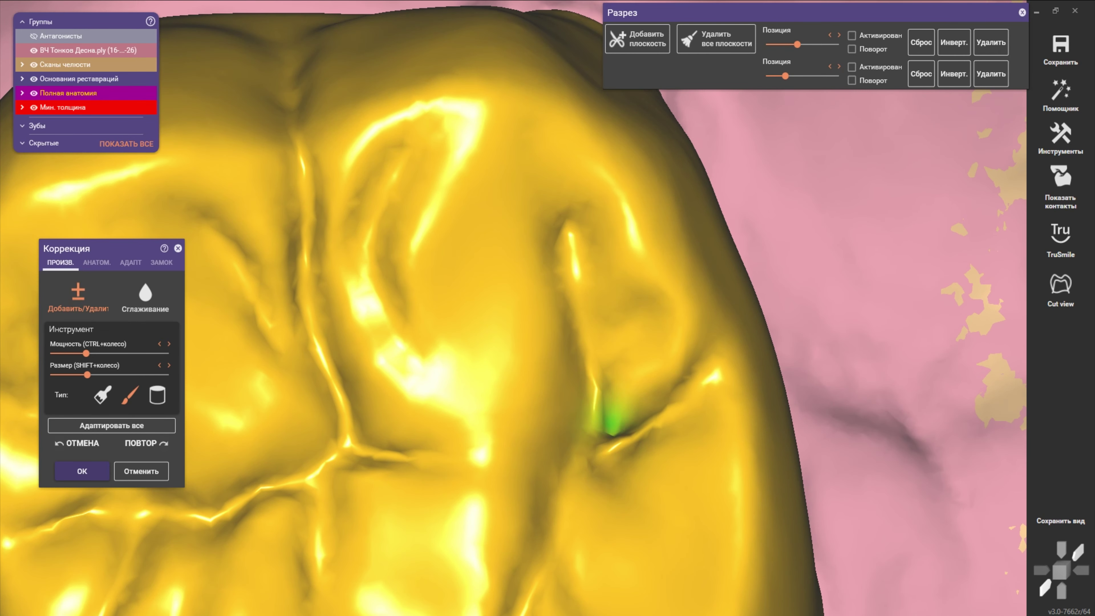
# - Remove material from a cusp ridge of the larger crown and re-adjust the brush size
pyautogui.click(613, 413)
pyautogui.moveTo(613, 392); pyautogui.dragTo(640, 351, button='right')
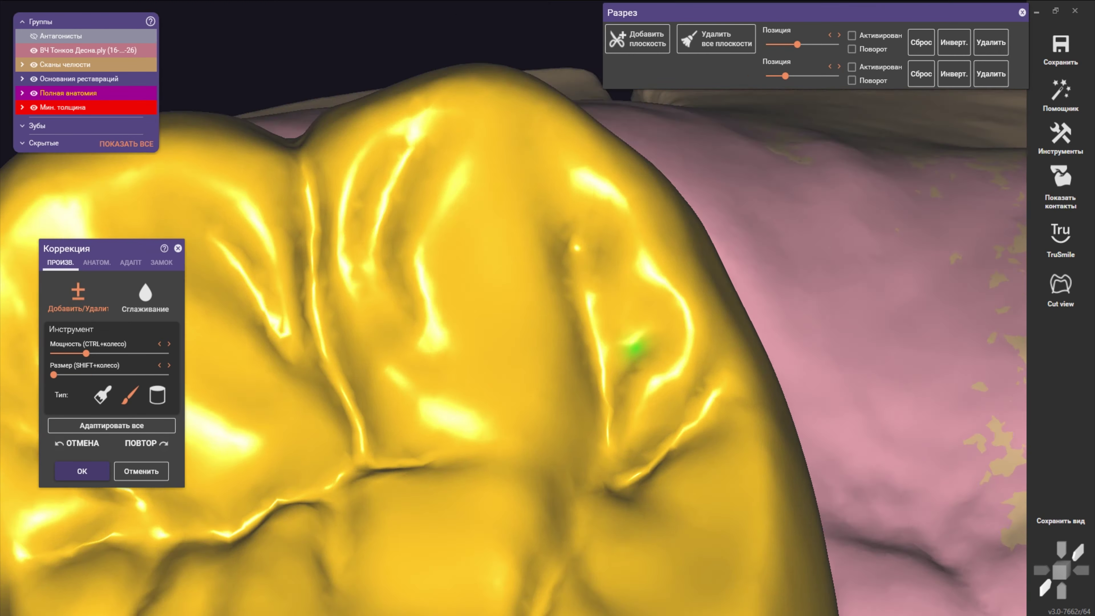
pyautogui.keyDown('shift'); pyautogui.scroll(-3, 675, 332); pyautogui.keyUp('shift')
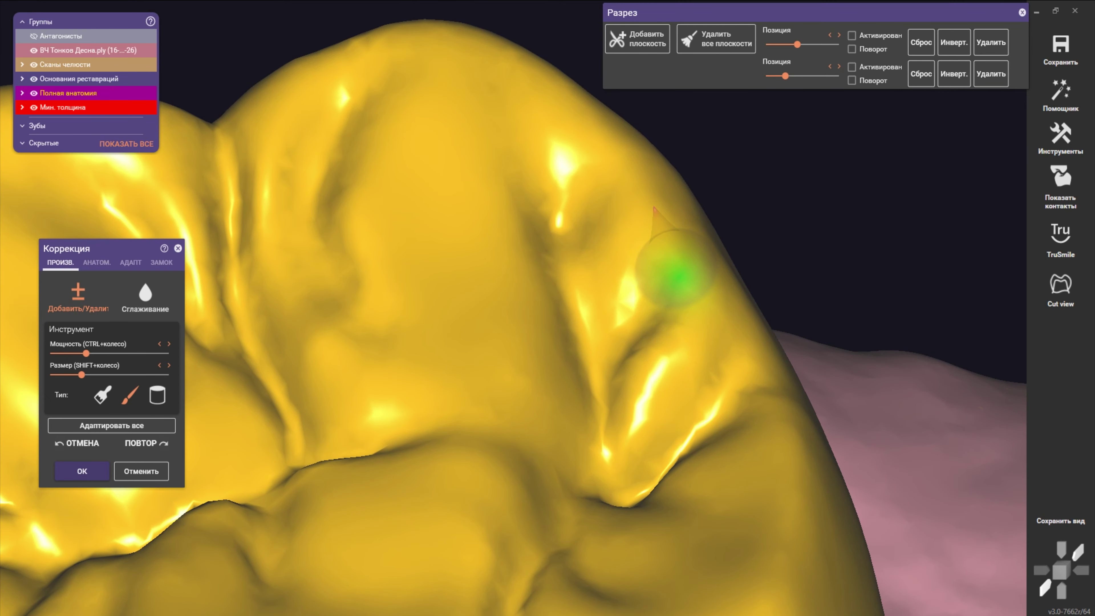
pyautogui.keyDown('shift'); pyautogui.scroll(3, 645, 245); pyautogui.keyUp('shift')
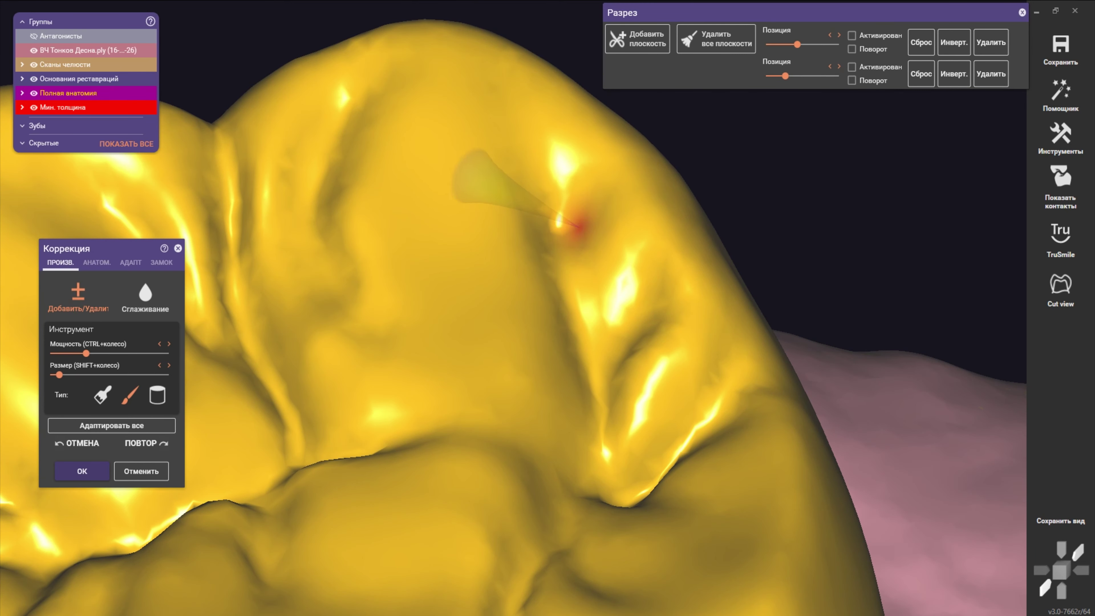
pyautogui.keyDown('shift'); pyautogui.scroll(3, 508, 207); pyautogui.keyUp('shift')
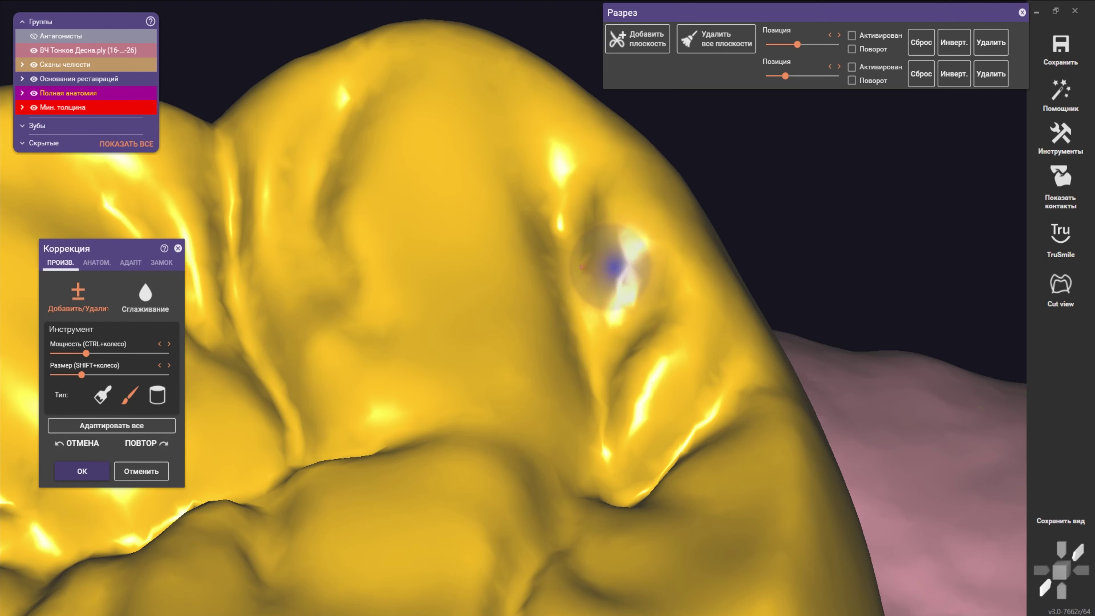
pyautogui.keyDown('shift'); pyautogui.scroll(-3, 612, 276); pyautogui.keyUp('shift')
pyautogui.scroll(-5, 633, 294)
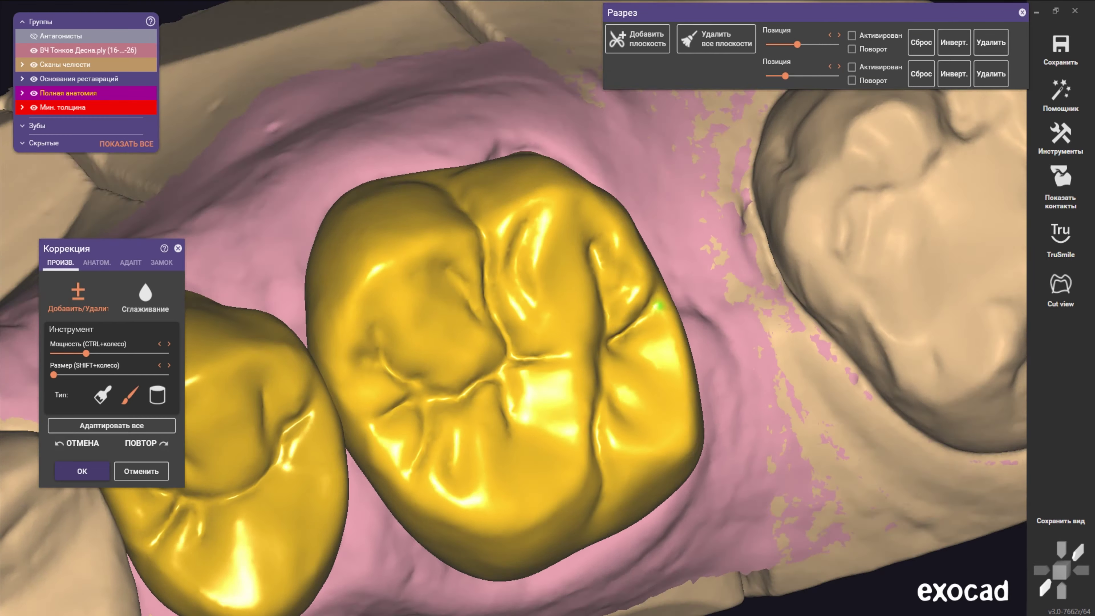
pyautogui.scroll(3, 658, 305)
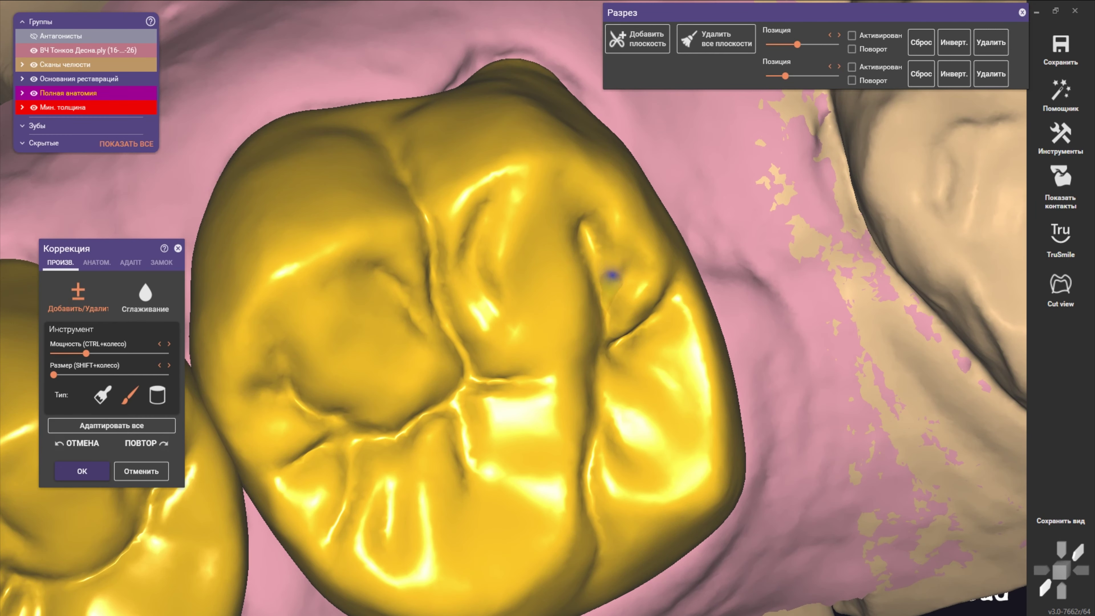
pyautogui.scroll(-5, 611, 274)
# - Examine the crown's cusps close up and raise the brush size close to maximum
pyautogui.moveTo(612, 275)
pyautogui.mouseDown(button='right')
pyautogui.moveTo(625, 181)
pyautogui.moveTo(872, 270)
pyautogui.moveTo(624, 210)
pyautogui.mouseUp(button='right')
pyautogui.scroll(4, 640, 158)
pyautogui.moveTo(621, 138); pyautogui.dragTo(554, 226, button='right')
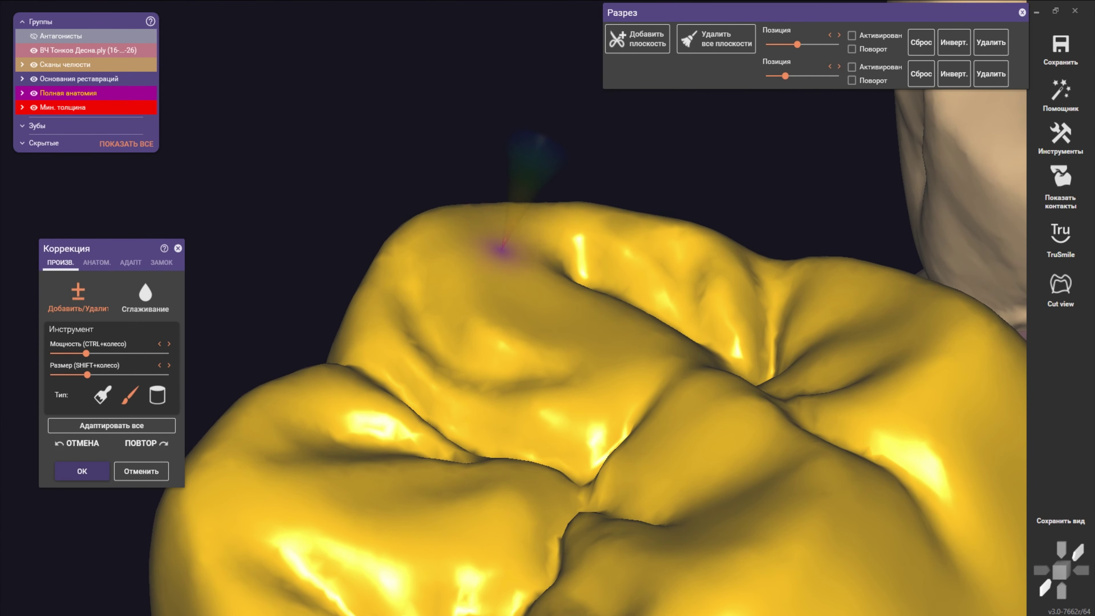
pyautogui.moveTo(460, 262)
pyautogui.mouseDown(button='right')
pyautogui.moveTo(586, 447)
pyautogui.moveTo(532, 379)
pyautogui.moveTo(512, 258)
pyautogui.mouseUp(button='right')
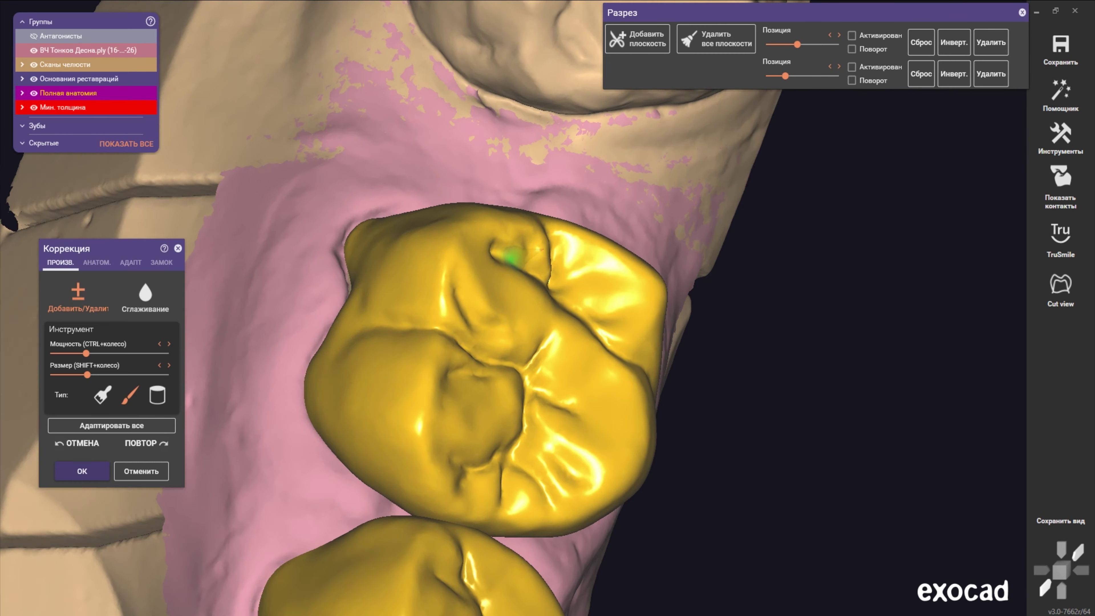
pyautogui.scroll(2, 512, 257)
pyautogui.scroll(1, 478, 156)
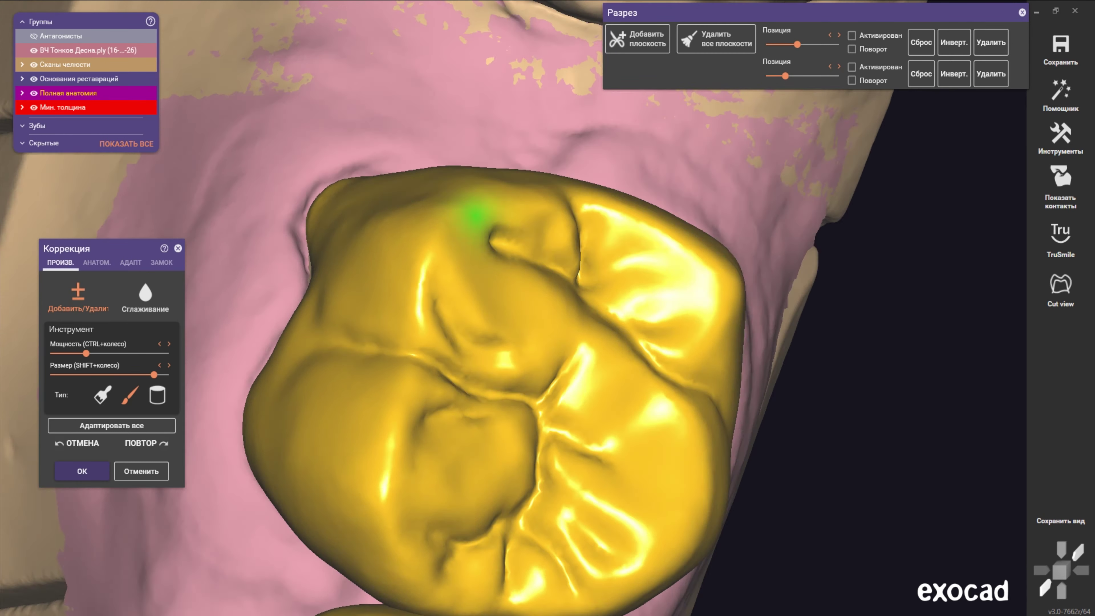
pyautogui.scroll(2, 495, 173)
pyautogui.keyDown('shift'); pyautogui.scroll(3, 535, 116); pyautogui.keyUp('shift')
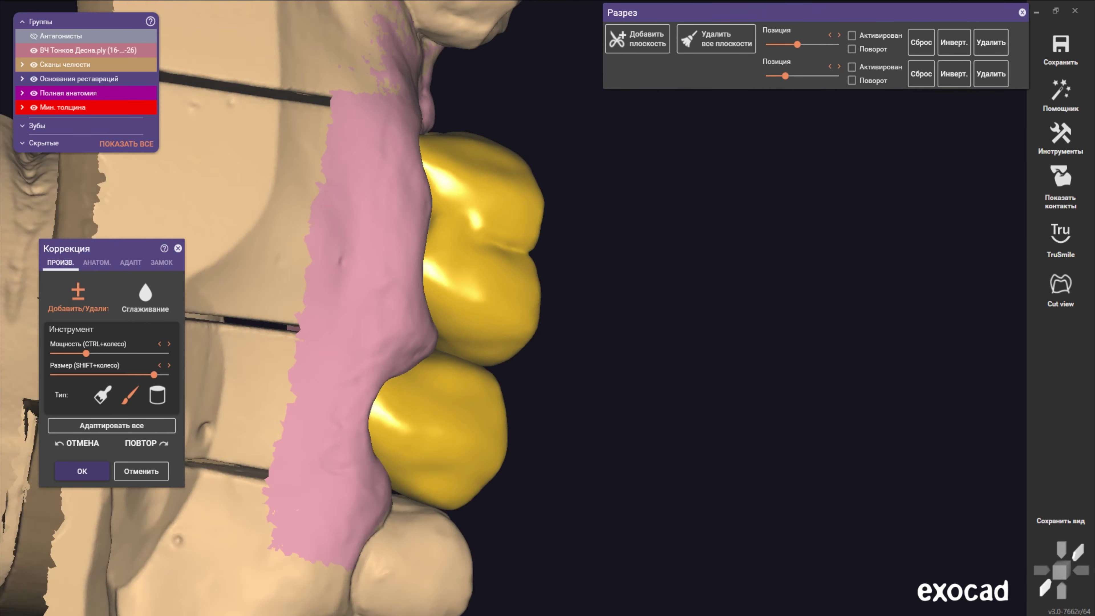
# - Smooth the larger molar crown's buccal surface with the Сглаживание brush at maximum size
pyautogui.keyDown('shift'); pyautogui.scroll(-3, 557, 159); pyautogui.keyUp('shift')
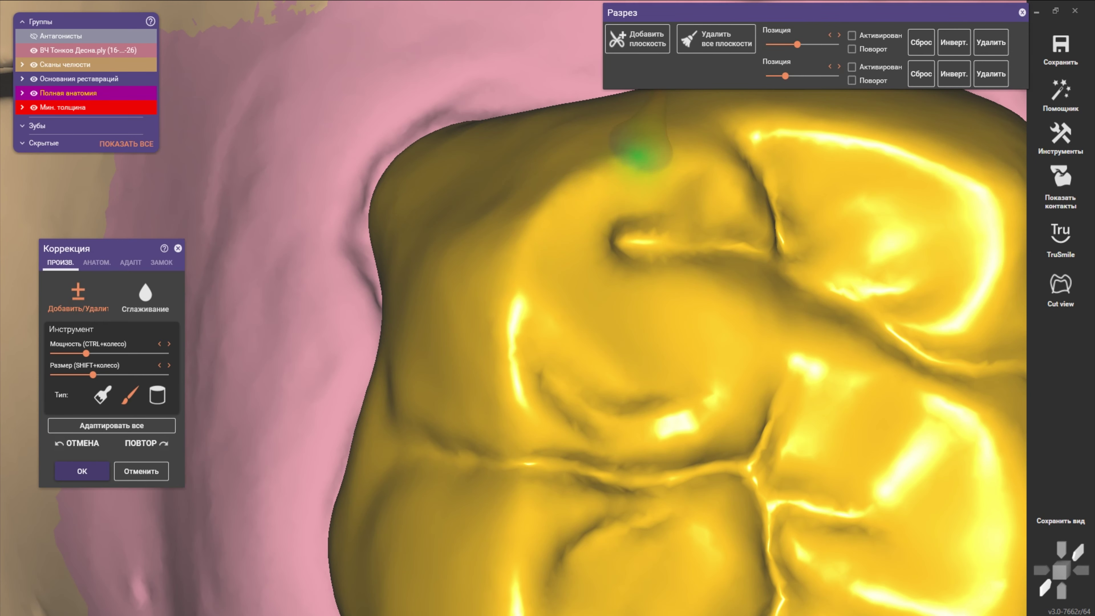
pyautogui.scroll(-3, 707, 142)
pyautogui.moveTo(720, 171); pyautogui.dragTo(655, 227, button='right')
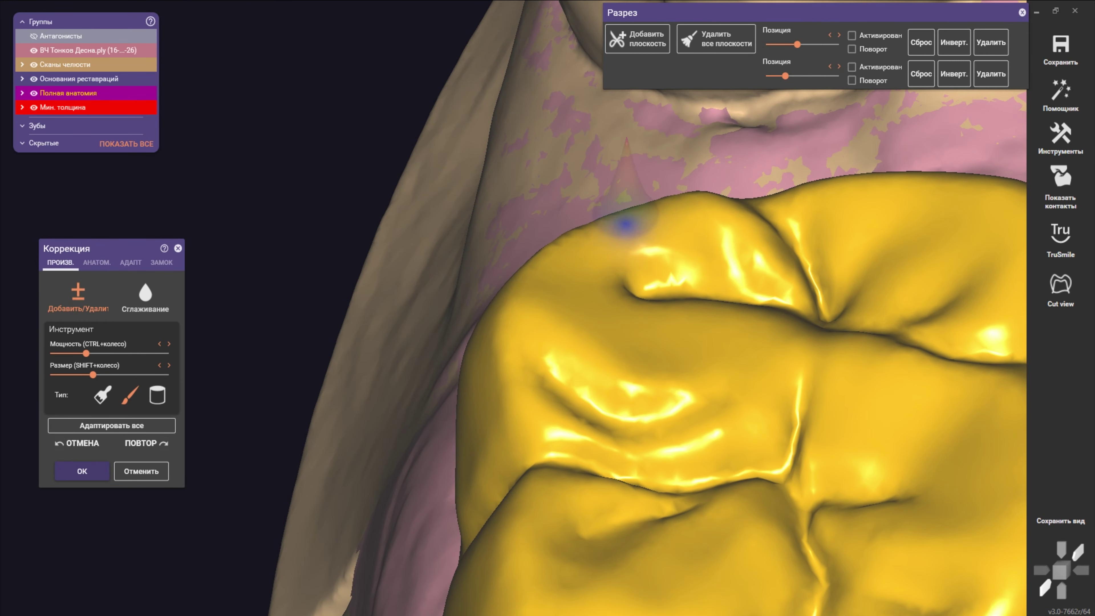
pyautogui.scroll(2, 594, 242)
pyautogui.moveTo(587, 249); pyautogui.dragTo(539, 248, button='right')
pyautogui.scroll(2, 534, 246)
pyautogui.keyDown('shift'); pyautogui.scroll(3, 530, 246); pyautogui.keyUp('shift')
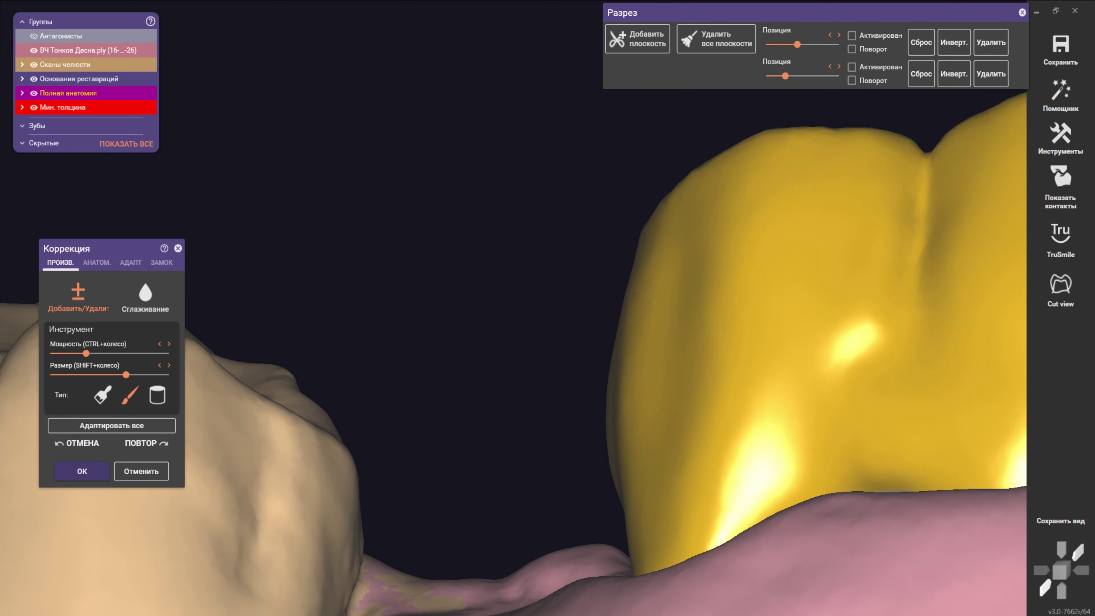
pyautogui.scroll(-2, 625, 275)
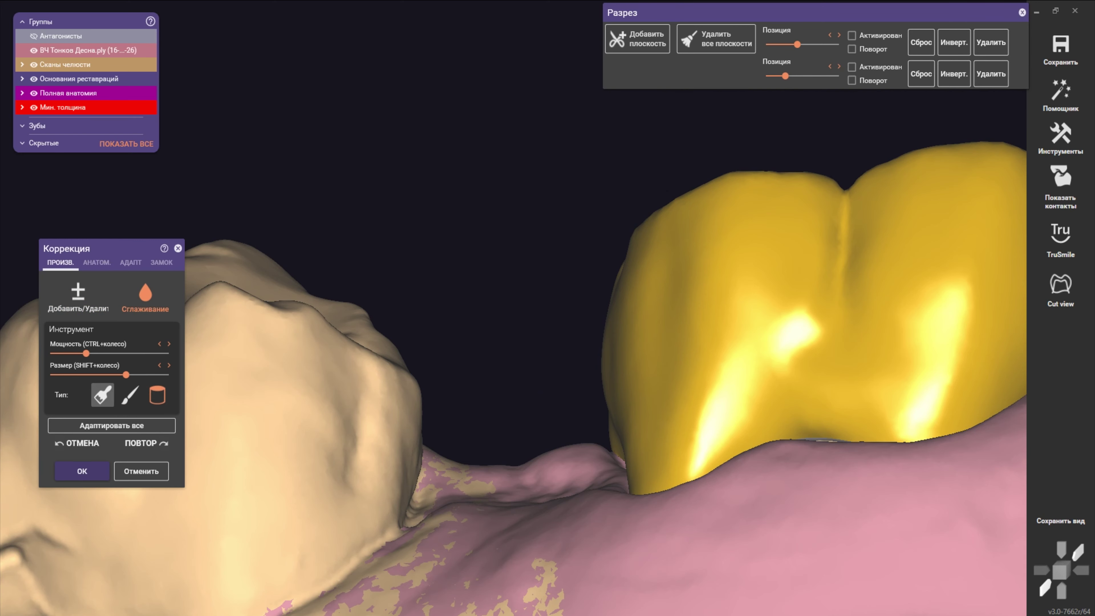
pyautogui.keyDown('shift'); pyautogui.scroll(3, 630, 269); pyautogui.keyUp('shift')
pyautogui.scroll(2, 595, 350)
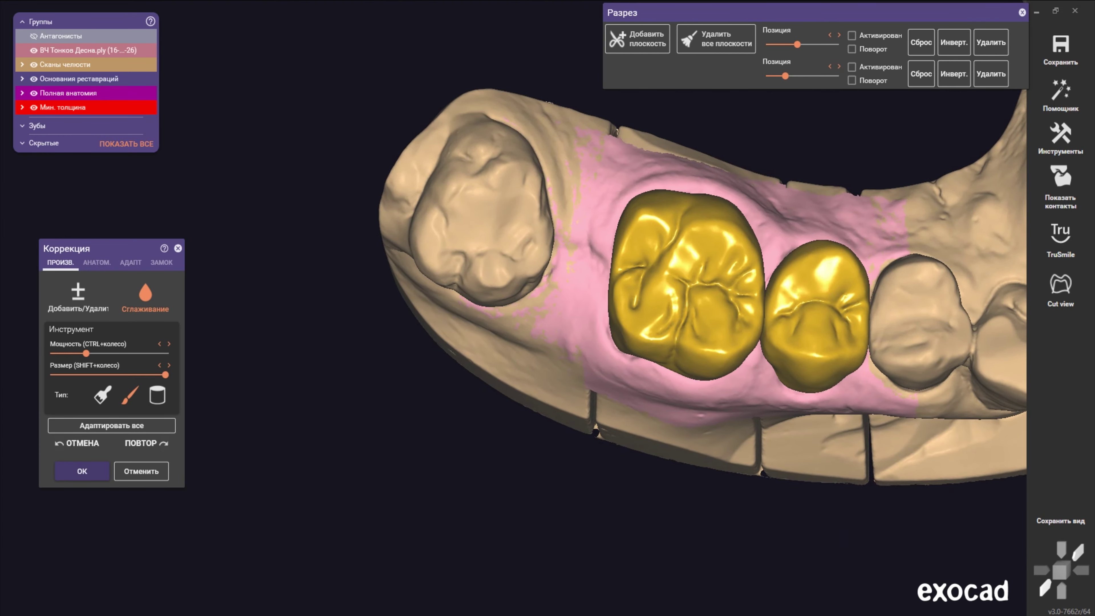
pyautogui.scroll(5, 604, 276)
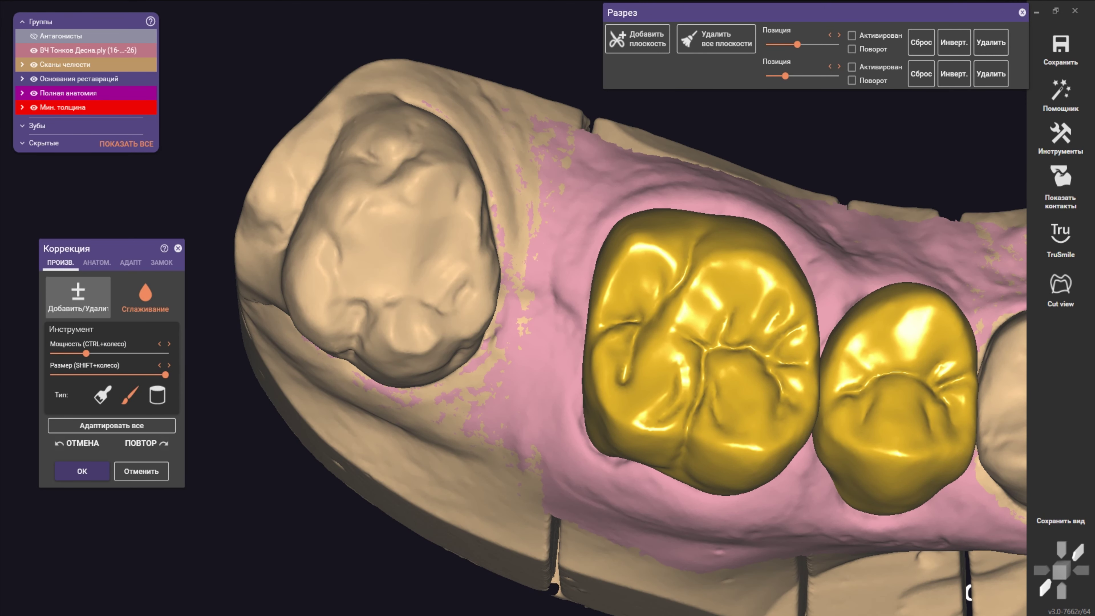
# - Switch back to Добавить/Удалить and turn the jaw to the molar crown's cheek side
pyautogui.click(77, 297)
pyautogui.scroll(-1, 665, 278)
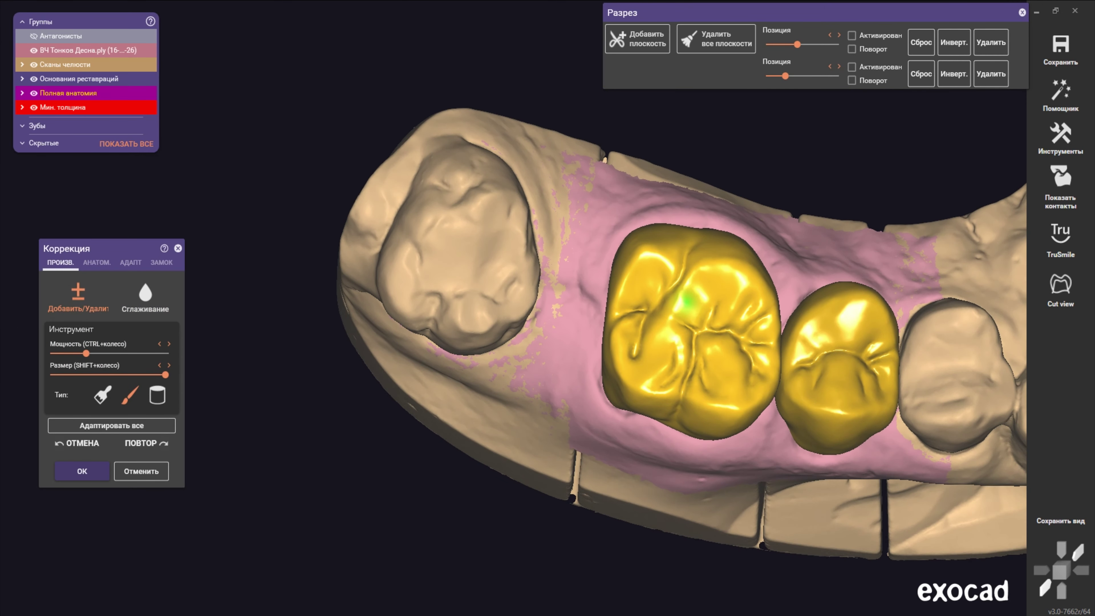
pyautogui.moveTo(665, 278); pyautogui.dragTo(621, 263, button='right')
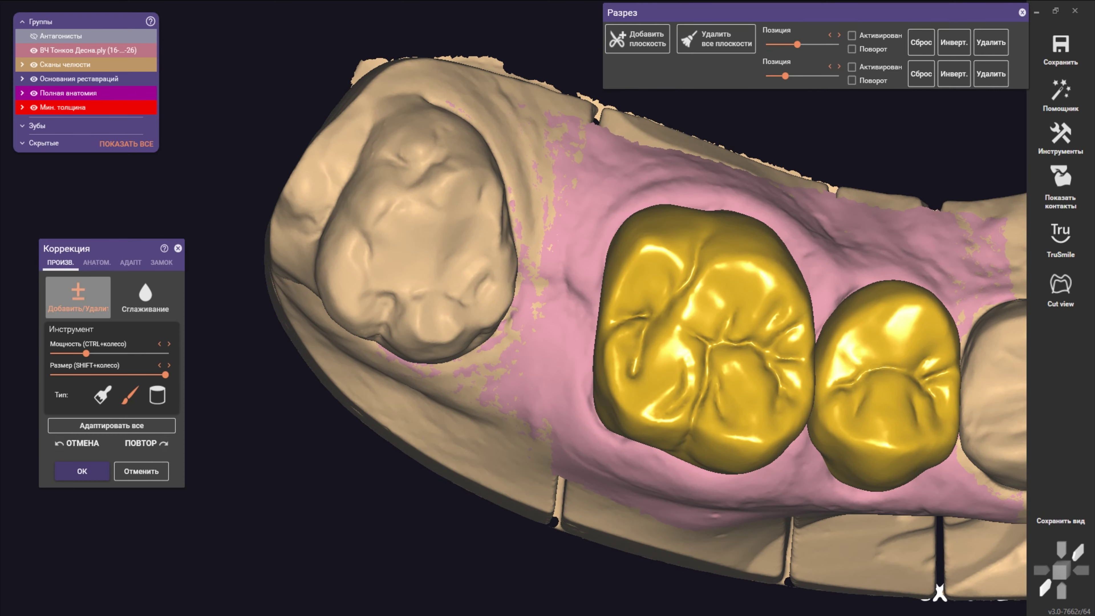
pyautogui.keyDown('shift'); pyautogui.scroll(-5, 706, 250); pyautogui.keyUp('shift')
pyautogui.moveTo(706, 250); pyautogui.dragTo(574, 117, button='right')
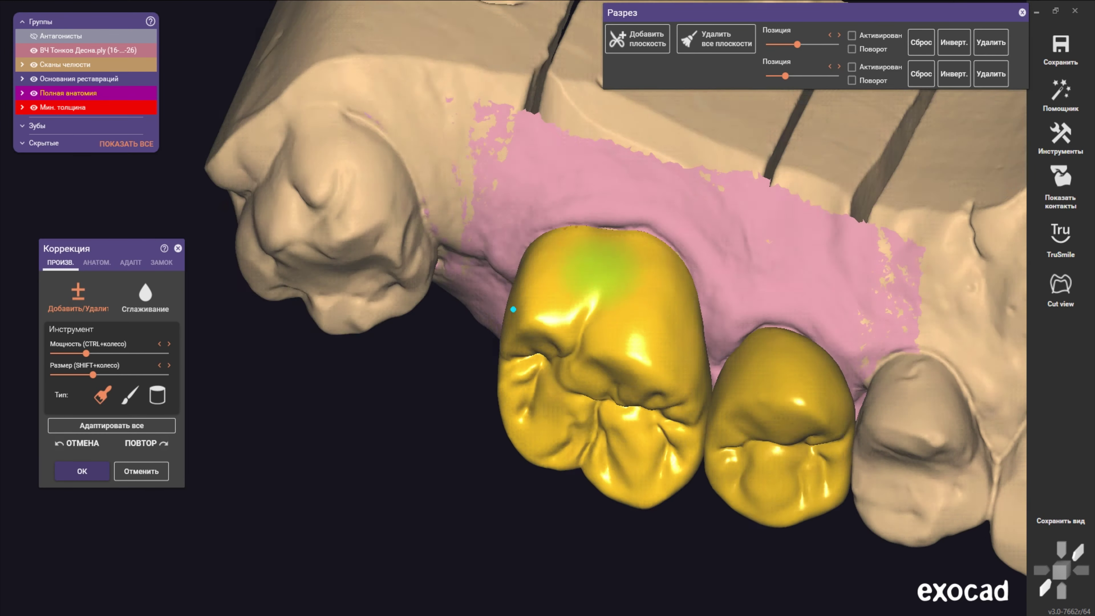
pyautogui.scroll(5, 497, 334)
pyautogui.scroll(2, 498, 334)
pyautogui.moveTo(497, 334)
pyautogui.mouseDown(button='right')
pyautogui.moveTo(483, 297)
pyautogui.moveTo(535, 287)
pyautogui.moveTo(564, 244)
pyautogui.mouseUp(button='right')
pyautogui.scroll(2, 513, 286)
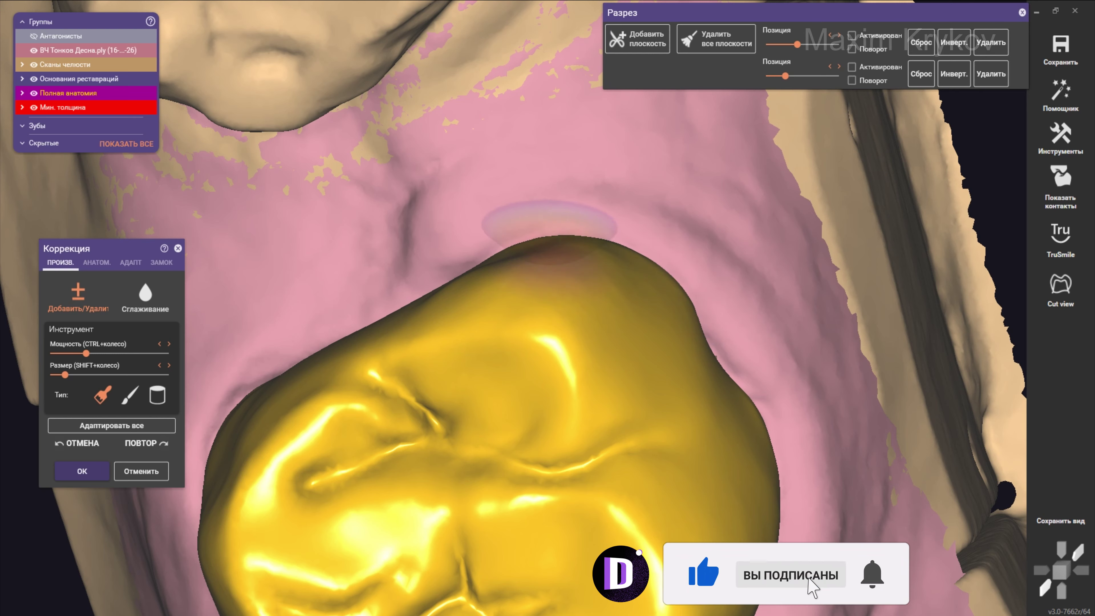
# - Add material along the larger crown's edge beside the gingiva with a slightly larger brush
pyautogui.scroll(-5, 513, 302)
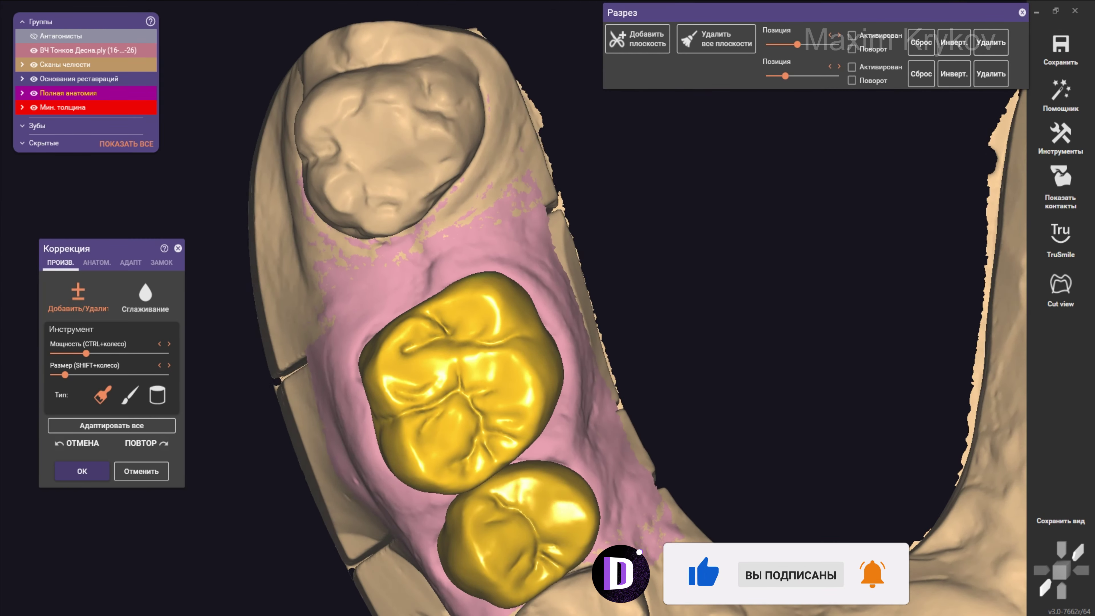
pyautogui.scroll(5, 513, 302)
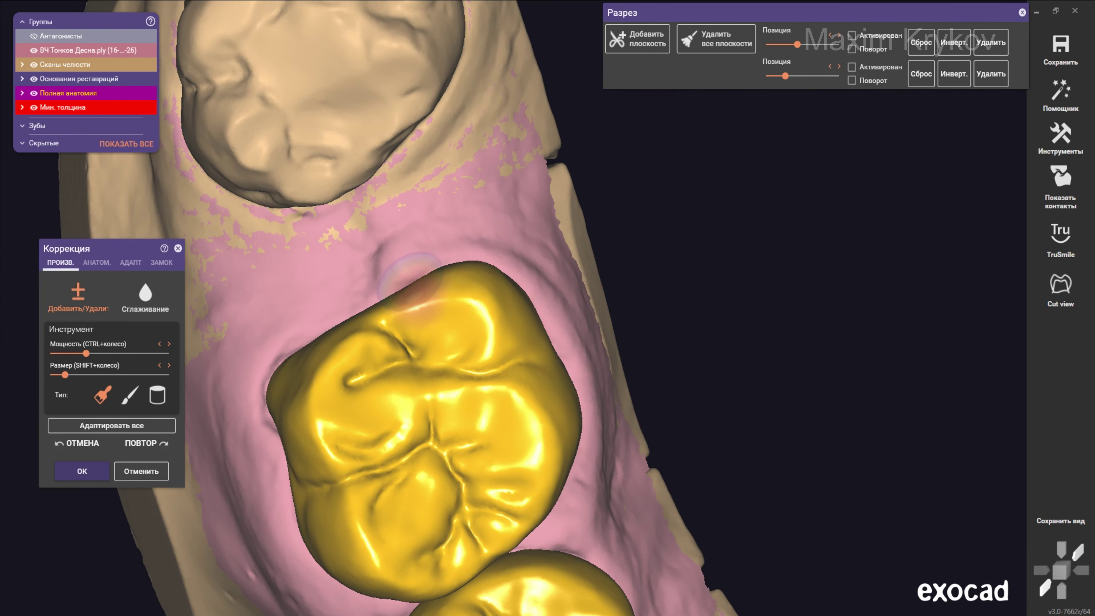
pyautogui.moveTo(409, 280); pyautogui.dragTo(414, 272, button='right')
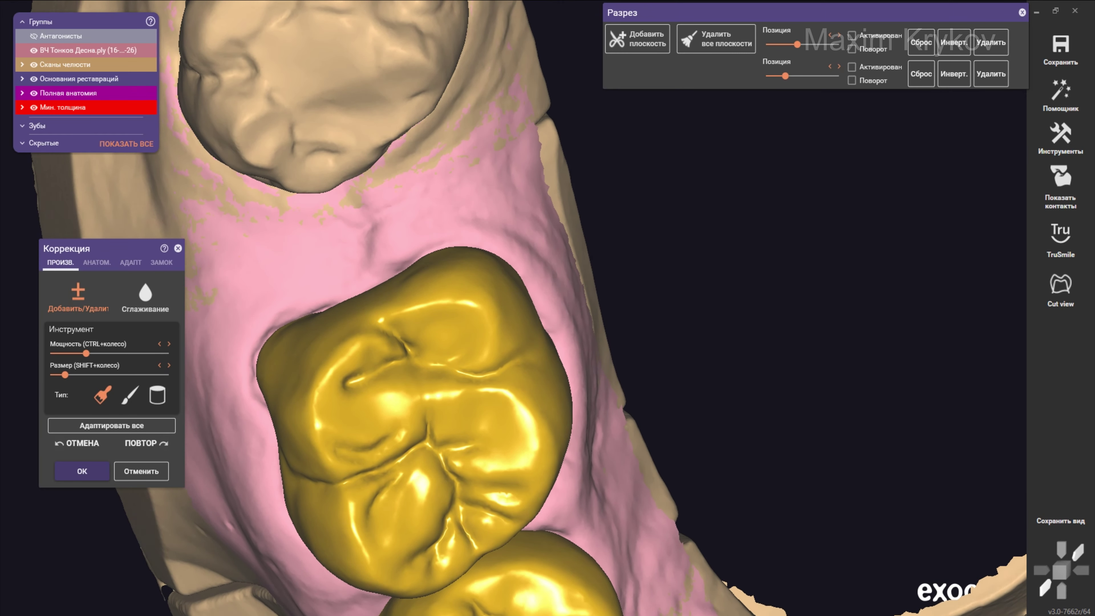
pyautogui.scroll(3, 321, 297)
pyautogui.keyDown('shift'); pyautogui.scroll(1, 321, 297); pyautogui.keyUp('shift')
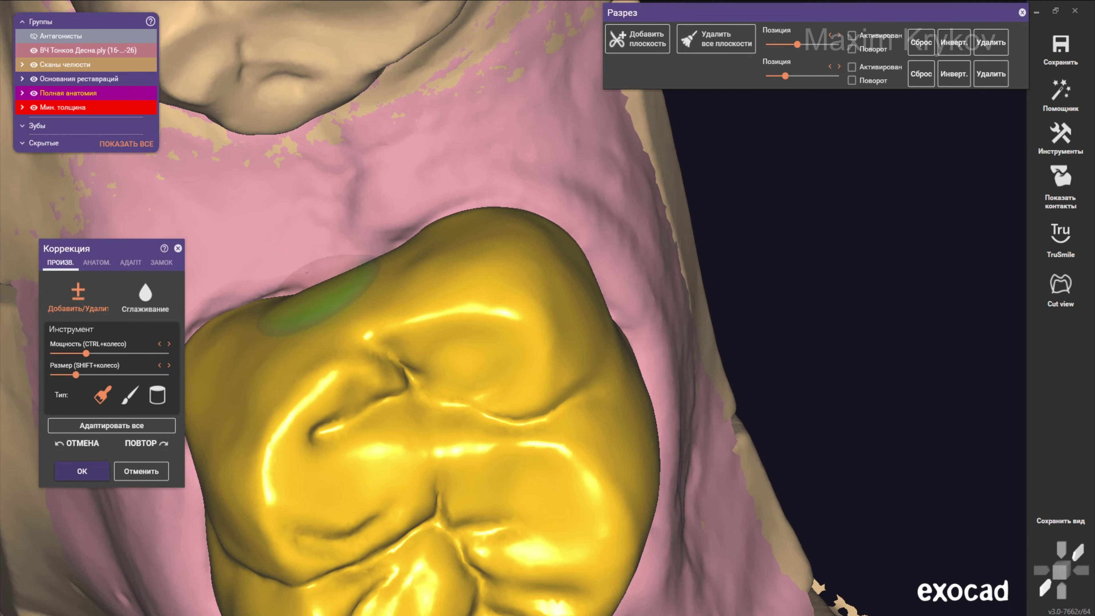
pyautogui.scroll(-5, 487, 222)
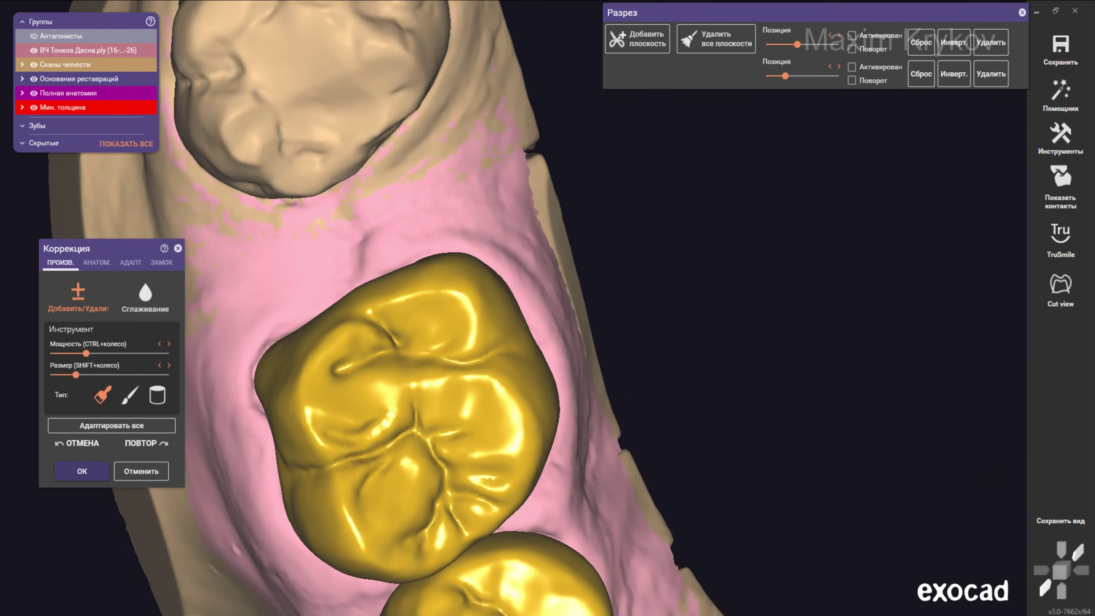
pyautogui.moveTo(487, 222); pyautogui.dragTo(487, 222, button='right')
pyautogui.scroll(5, 487, 222)
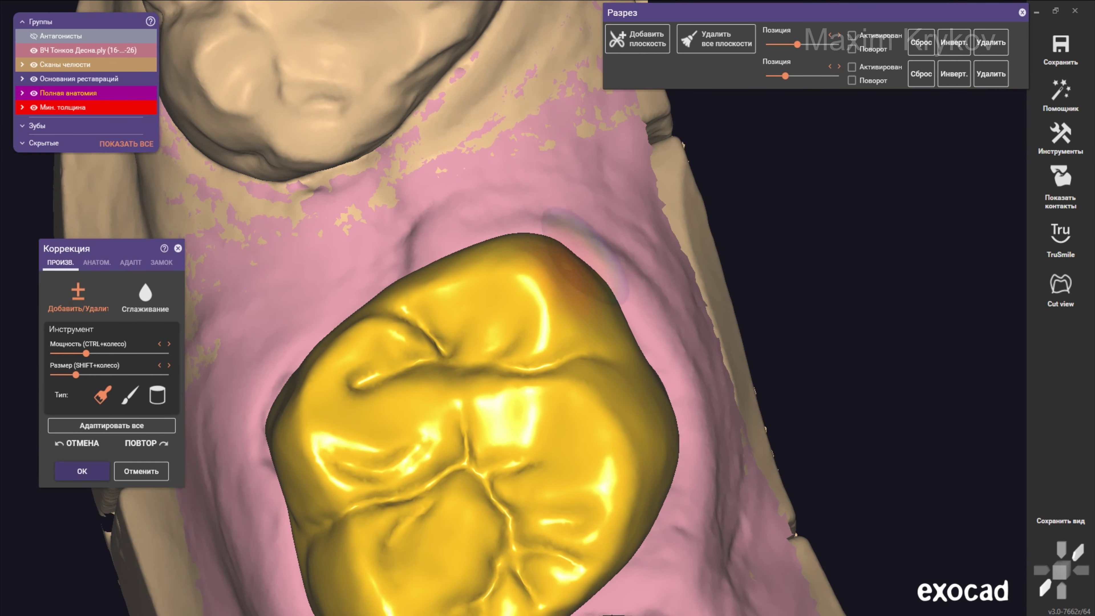
pyautogui.scroll(-5, 506, 211)
pyautogui.moveTo(506, 211); pyautogui.dragTo(556, 220, button='right')
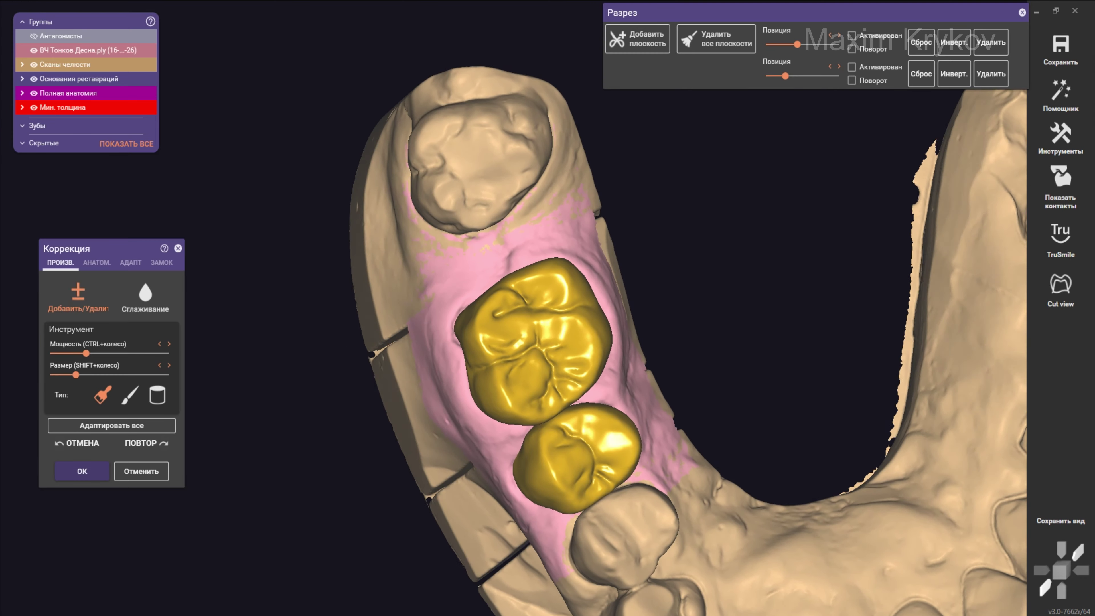
# - Hide the antagonist scan to expose the crowns and return to the freeform add/smooth tools
pyautogui.scroll(4, 539, 215)
pyautogui.click(97, 262)
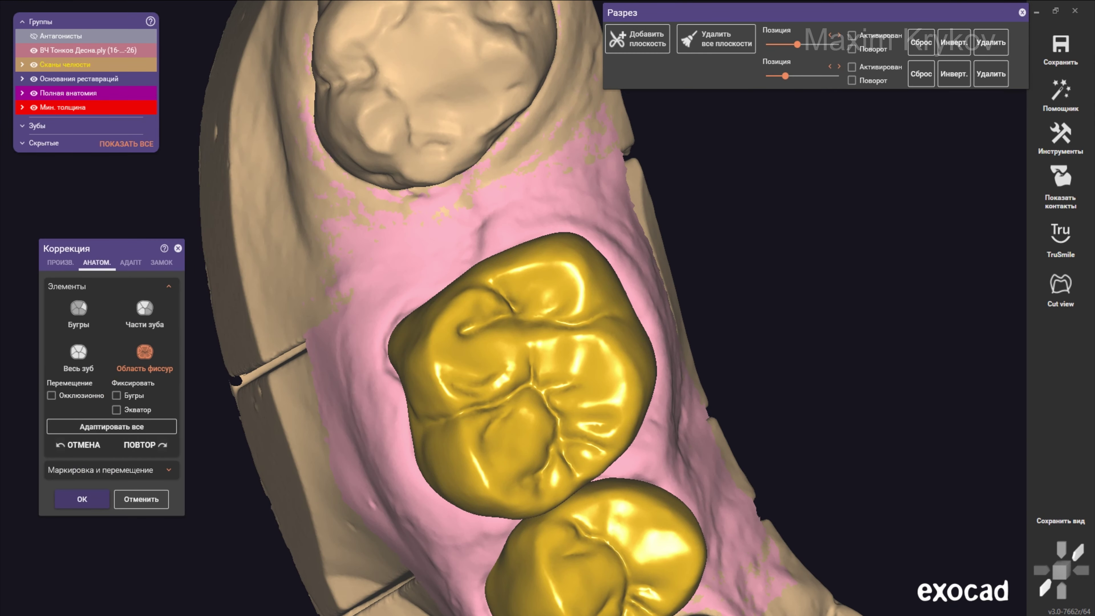
pyautogui.moveTo(555, 220)
pyautogui.mouseDown(button='right')
pyautogui.moveTo(672, 233)
pyautogui.moveTo(724, 259)
pyautogui.mouseUp(button='right')
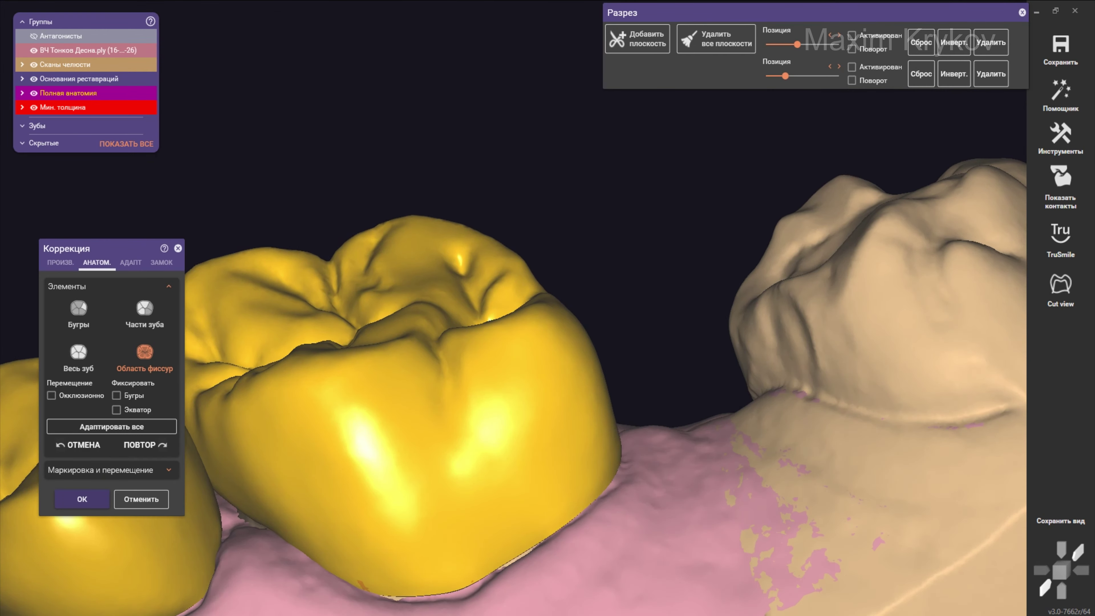
pyautogui.click(126, 144)
pyautogui.click(130, 144)
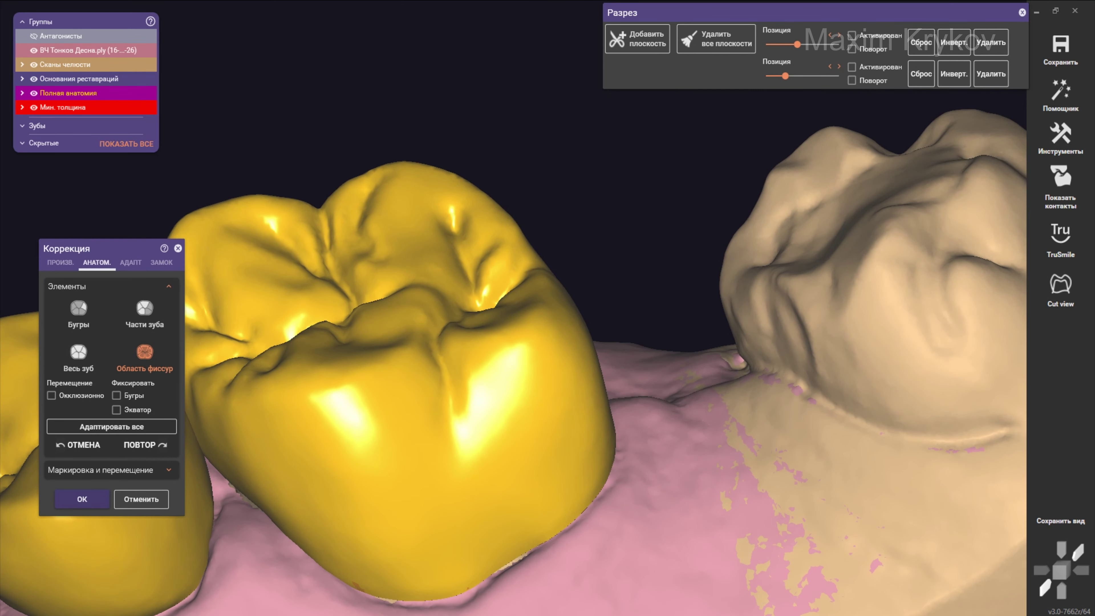
pyautogui.click(60, 263)
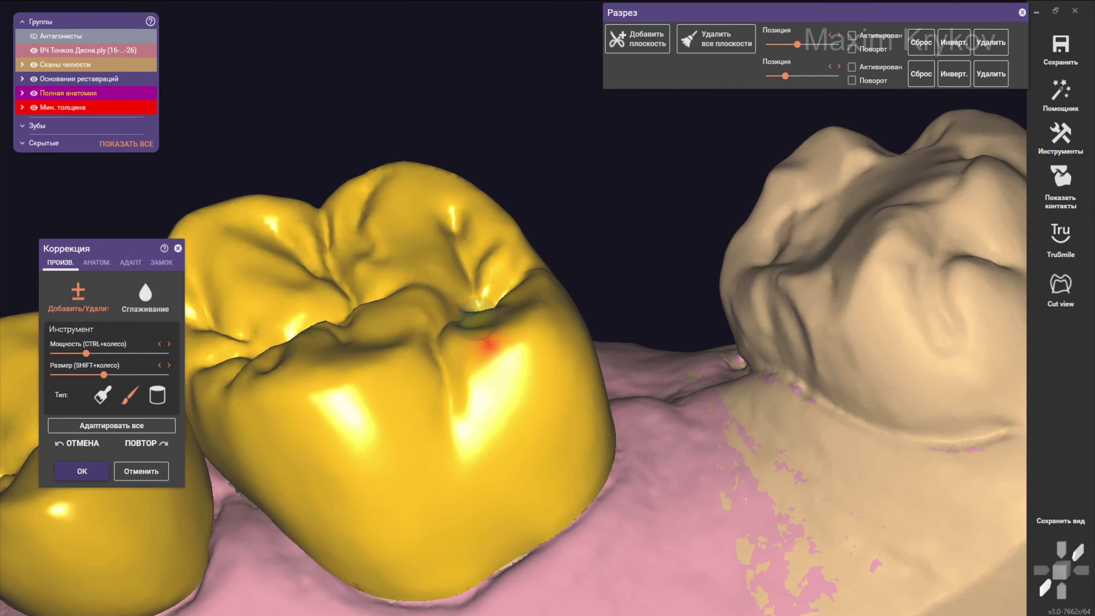
# - Zoom in low and close on the larger crown and sculpt its cusps
pyautogui.keyDown('shift'); pyautogui.scroll(3, 487, 344); pyautogui.keyUp('shift')
pyautogui.moveTo(487, 345)
pyautogui.mouseDown(button='right')
pyautogui.moveTo(457, 347)
pyautogui.moveTo(494, 370)
pyautogui.mouseUp(button='right')
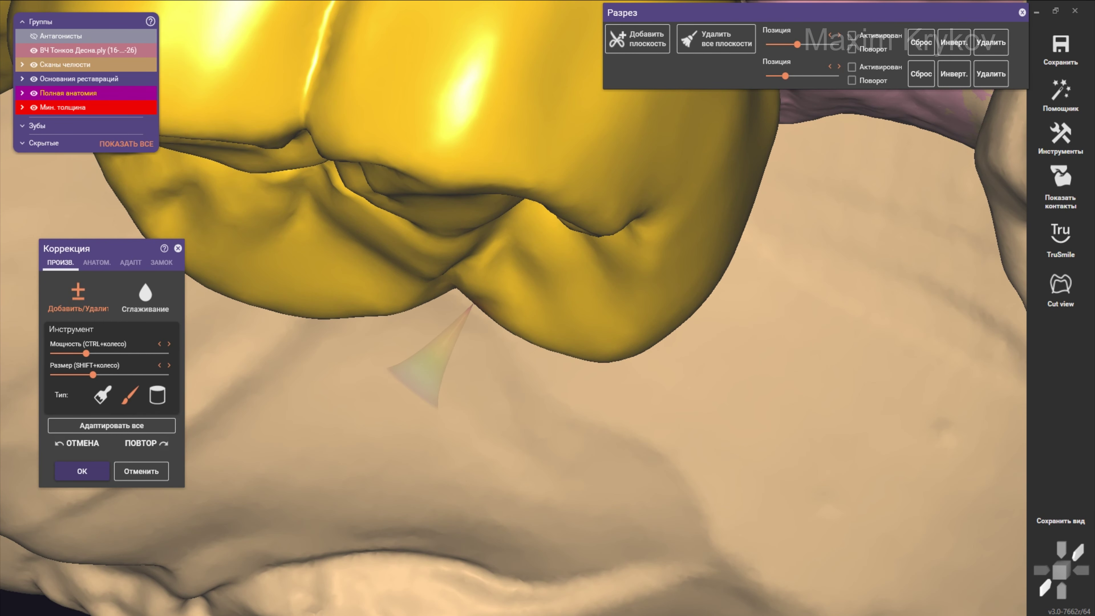
pyautogui.scroll(-5, 485, 315)
pyautogui.scroll(5, 496, 259)
pyautogui.keyDown('shift'); pyautogui.scroll(-2, 501, 237); pyautogui.keyUp('shift')
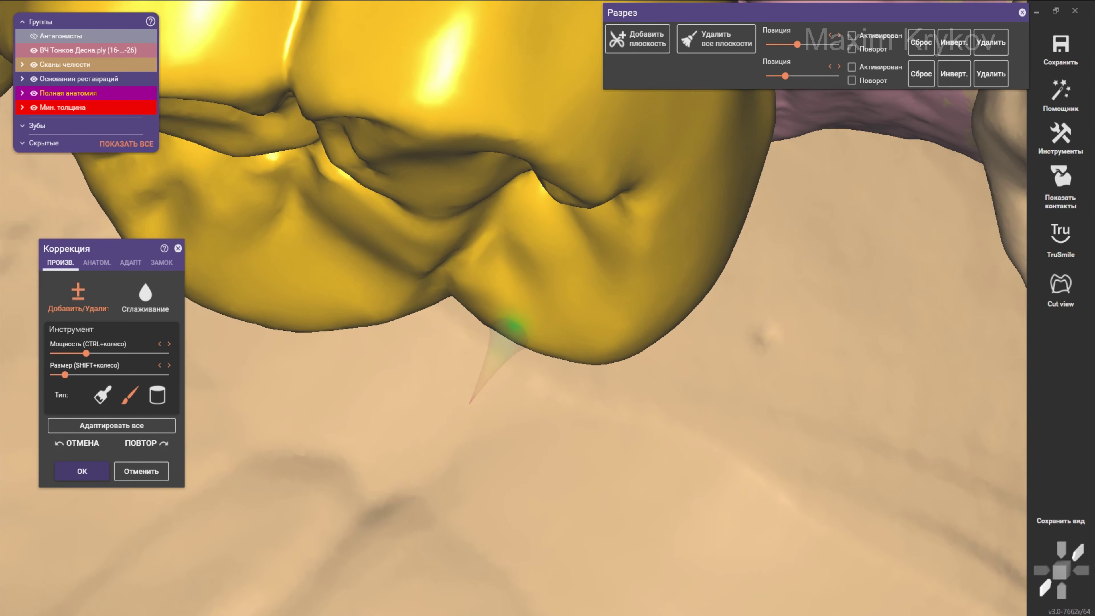
pyautogui.moveTo(513, 256); pyautogui.dragTo(504, 317, button='right')
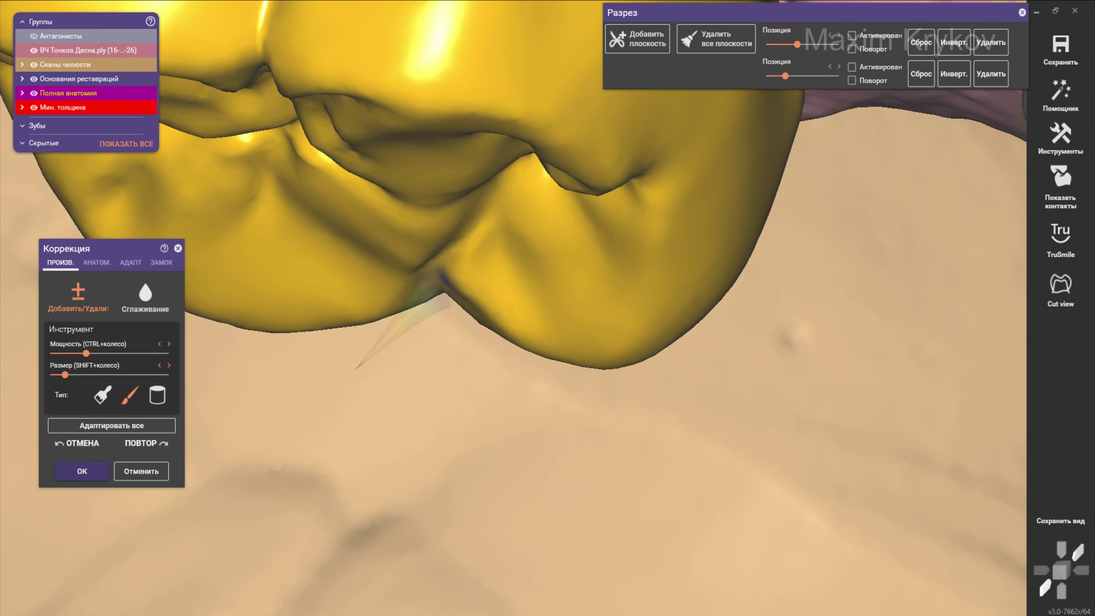
pyautogui.scroll(-4, 442, 279)
pyautogui.moveTo(442, 278); pyautogui.dragTo(474, 302, button='right')
pyautogui.scroll(4, 496, 317)
pyautogui.keyDown('shift'); pyautogui.scroll(2, 496, 317); pyautogui.keyUp('shift')
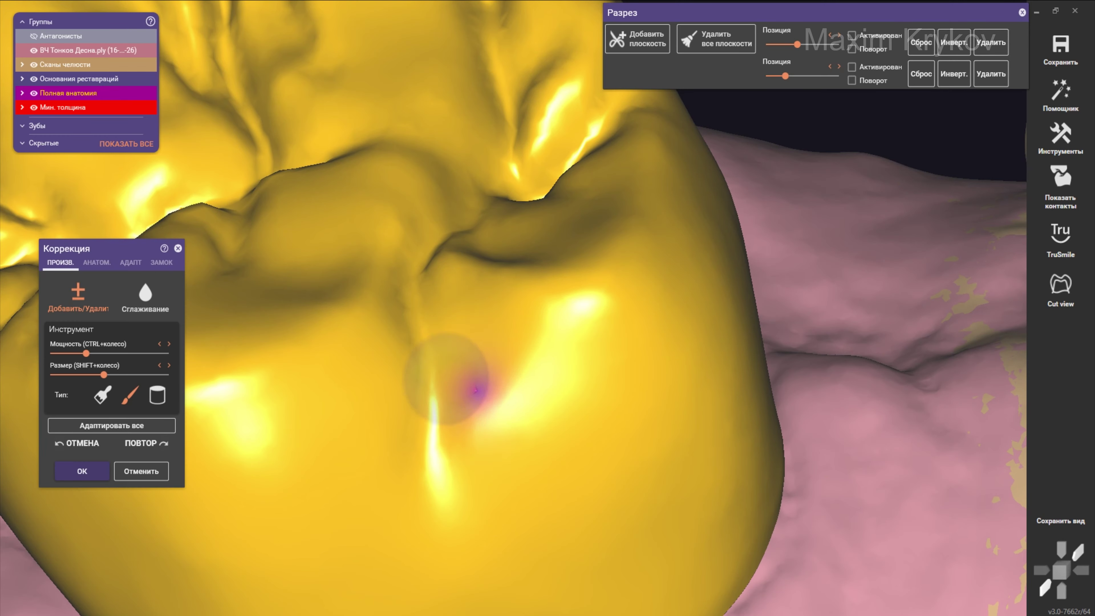
# - Resize the Добавить/Удалить brush with Shift+wheel up to its maximum size
pyautogui.scroll(-5, 459, 435)
pyautogui.scroll(1, 474, 444)
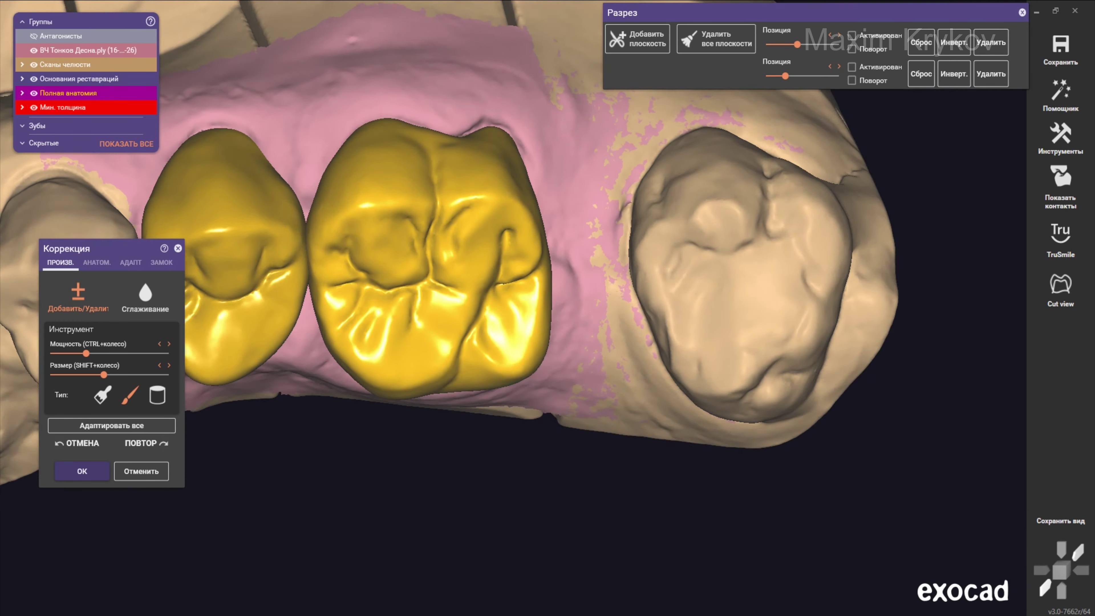
pyautogui.scroll(1, 509, 371)
pyautogui.scroll(1, 508, 371)
pyautogui.scroll(2, 509, 371)
pyautogui.keyDown('shift'); pyautogui.scroll(3, 509, 371); pyautogui.keyUp('shift')
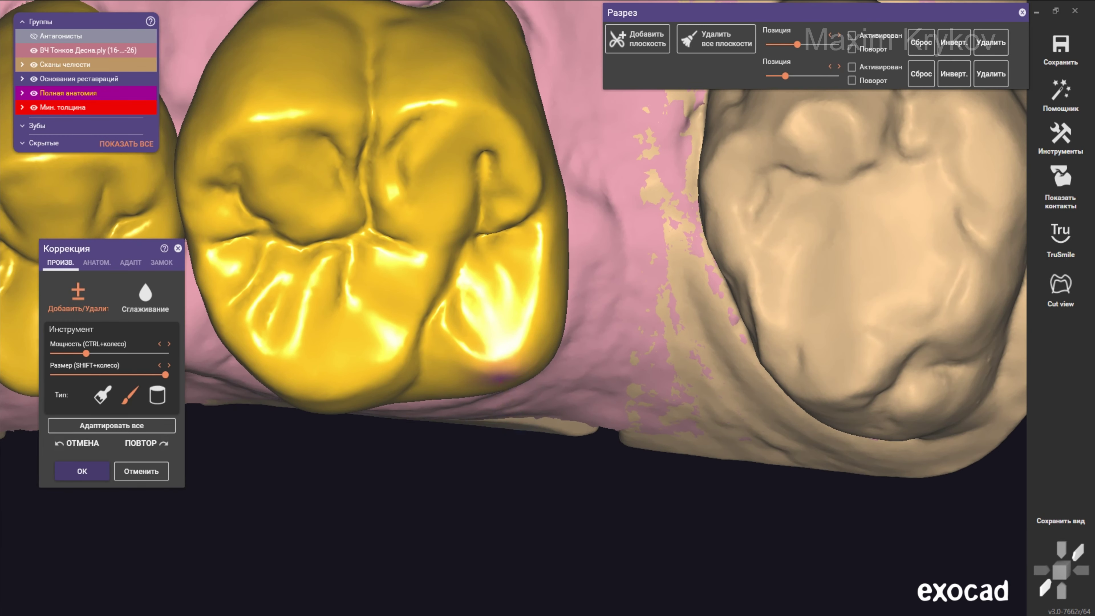
pyautogui.scroll(-4, 485, 375)
pyautogui.scroll(3, 500, 364)
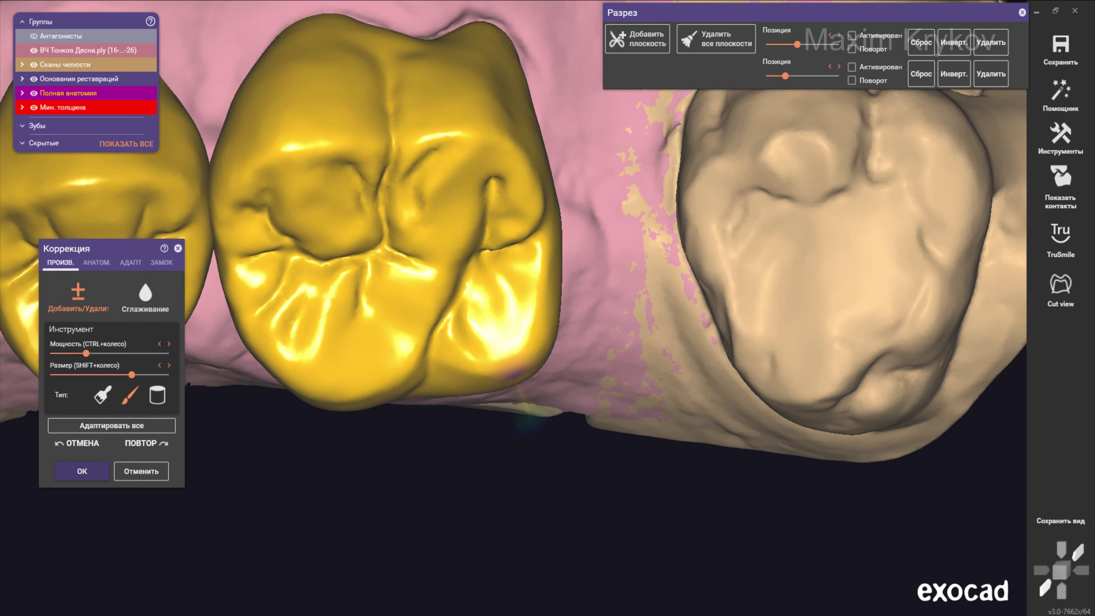
pyautogui.scroll(-3, 446, 383)
# - Reshape the larger crown's biting surface from top-down and side views
pyautogui.moveTo(446, 383); pyautogui.dragTo(440, 364, button='right')
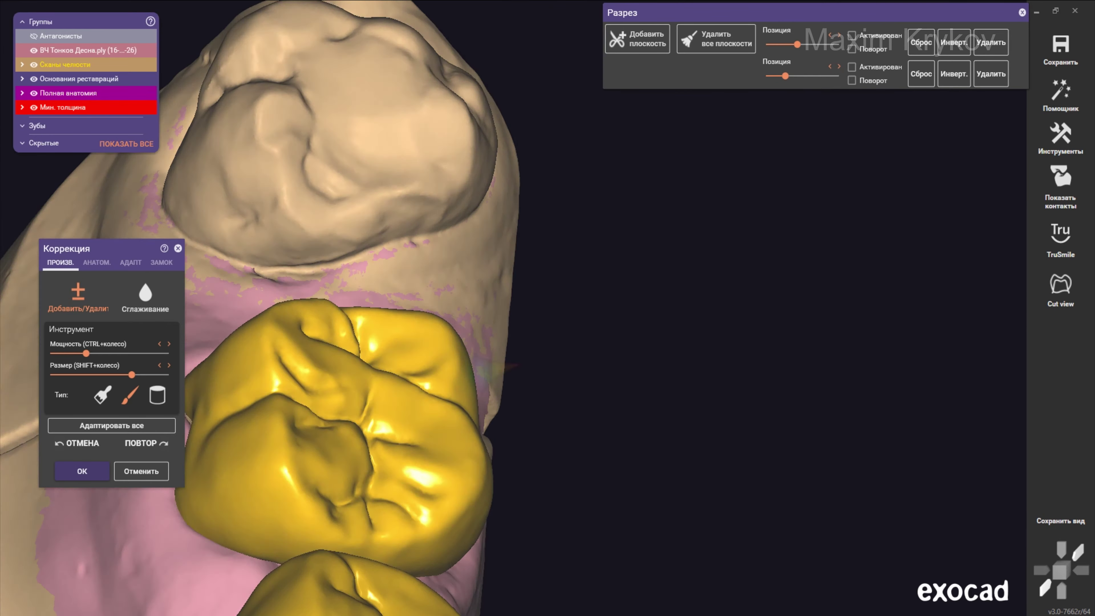
pyautogui.scroll(4, 439, 364)
pyautogui.keyDown('shift'); pyautogui.scroll(-5, 454, 378); pyautogui.keyUp('shift')
pyautogui.scroll(3, 454, 378)
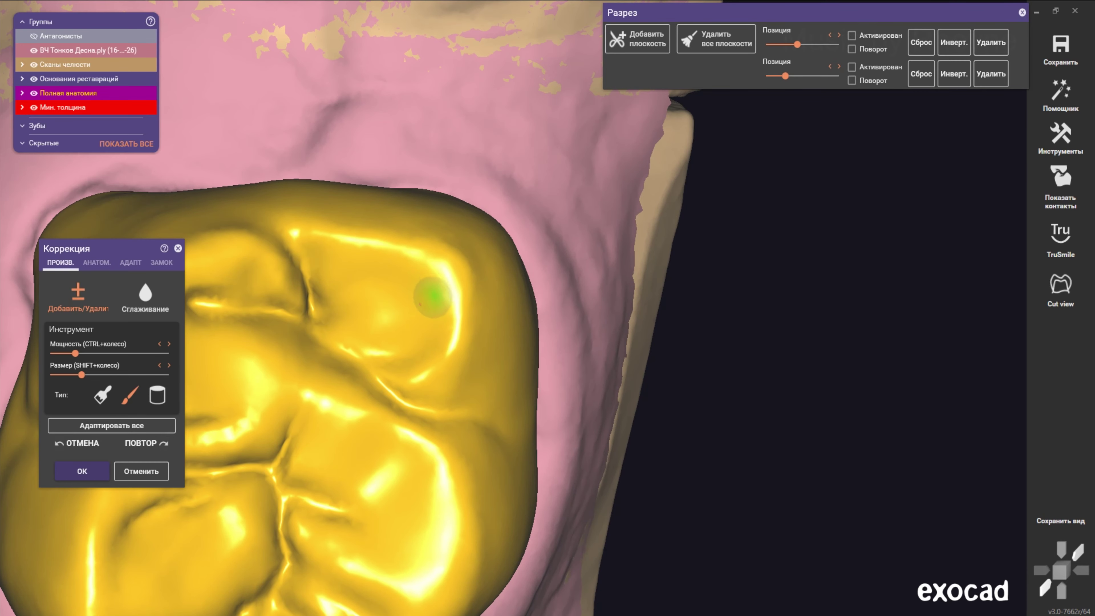
pyautogui.scroll(-2, 433, 297)
pyautogui.keyDown('shift'); pyautogui.scroll(4, 403, 215); pyautogui.keyUp('shift')
pyautogui.scroll(-2, 447, 252)
pyautogui.moveTo(447, 251); pyautogui.dragTo(444, 207, button='right')
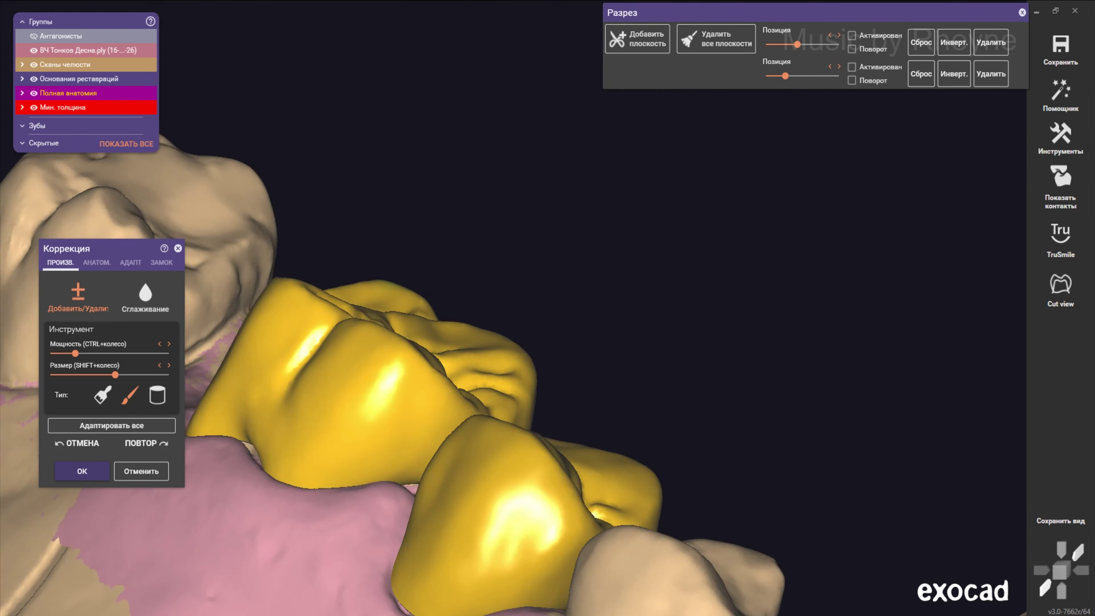
pyautogui.moveTo(449, 302); pyautogui.dragTo(302, 311, button='right')
# - Touch up the crown's outer cusp edge, then orbit out to show the whole upper arch
pyautogui.scroll(4, 470, 259)
pyautogui.keyDown('shift'); pyautogui.scroll(3, 470, 258); pyautogui.keyUp('shift')
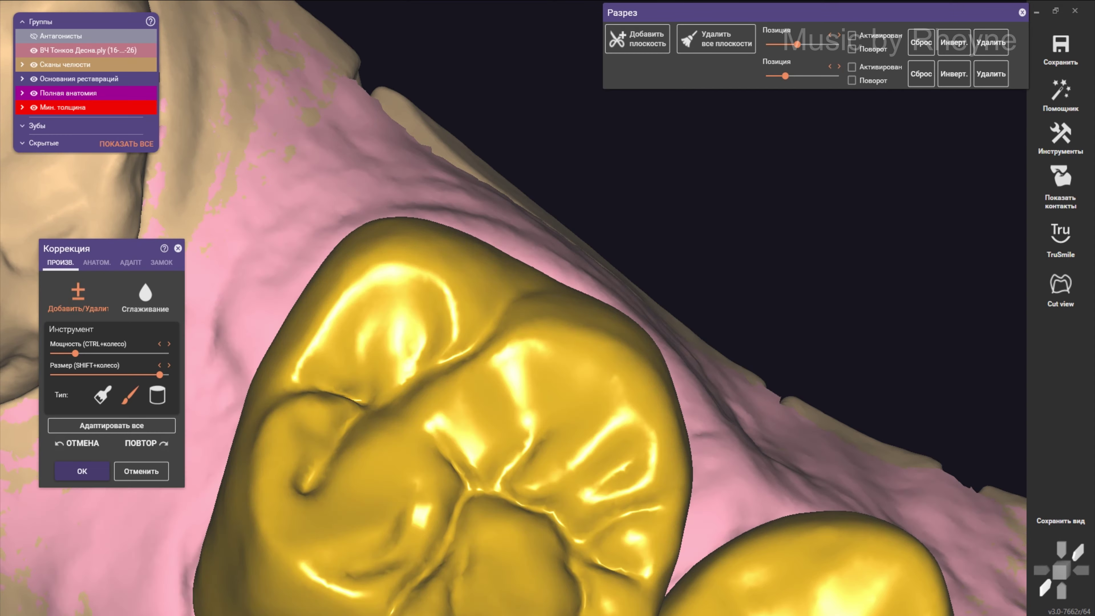
pyautogui.moveTo(358, 194); pyautogui.dragTo(301, 315, button='right')
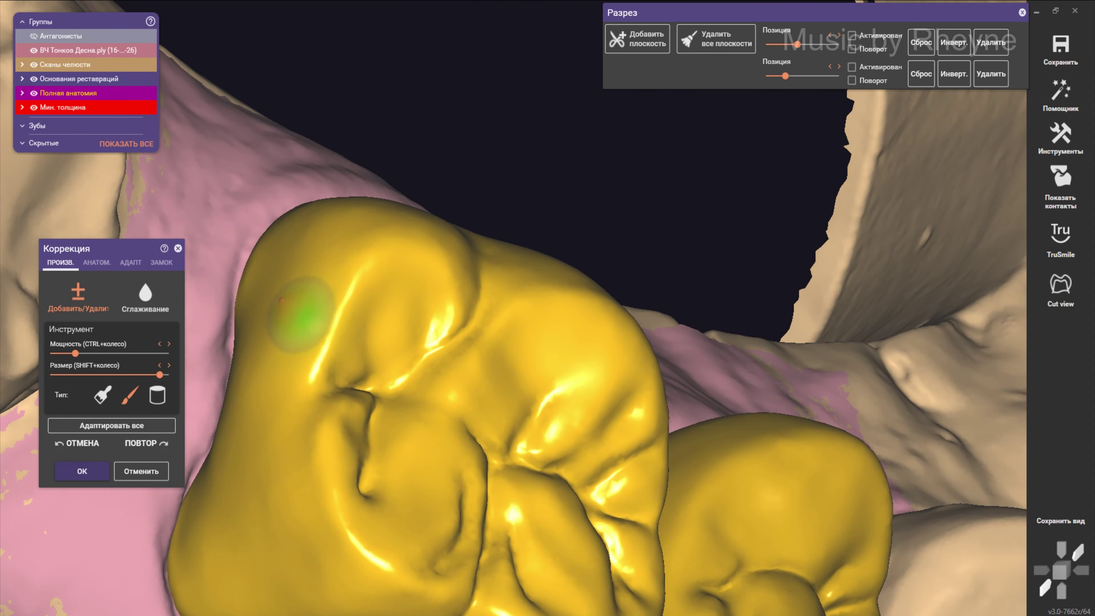
pyautogui.scroll(-4, 277, 326)
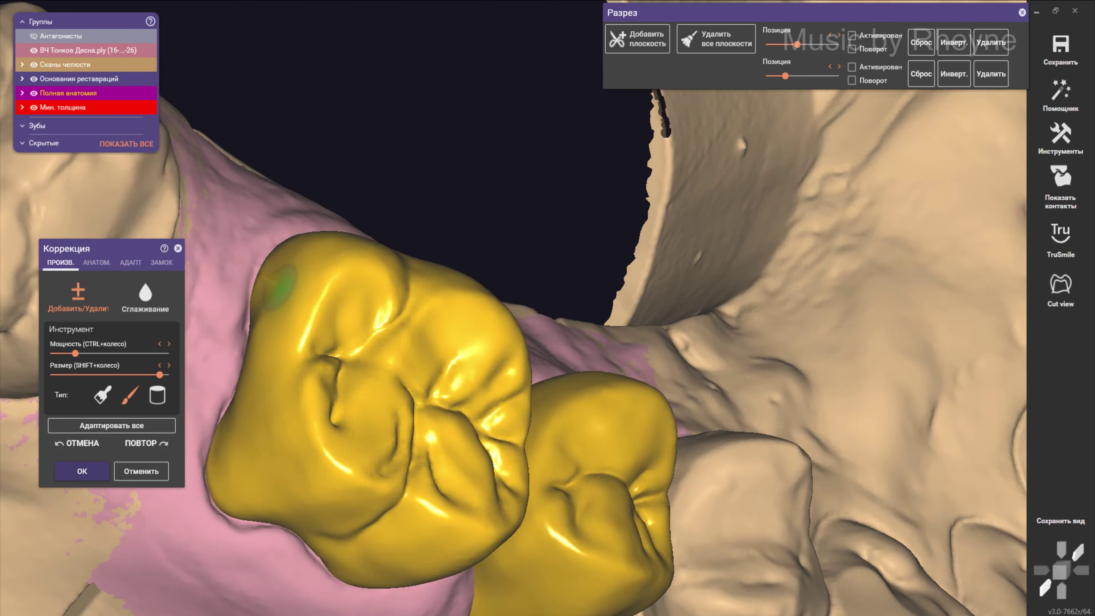
pyautogui.moveTo(278, 325)
pyautogui.mouseDown(button='right')
pyautogui.moveTo(276, 267)
pyautogui.moveTo(261, 264)
pyautogui.mouseUp(button='right')
pyautogui.scroll(4, 276, 268)
pyautogui.keyDown('shift'); pyautogui.scroll(1, 261, 264); pyautogui.keyUp('shift')
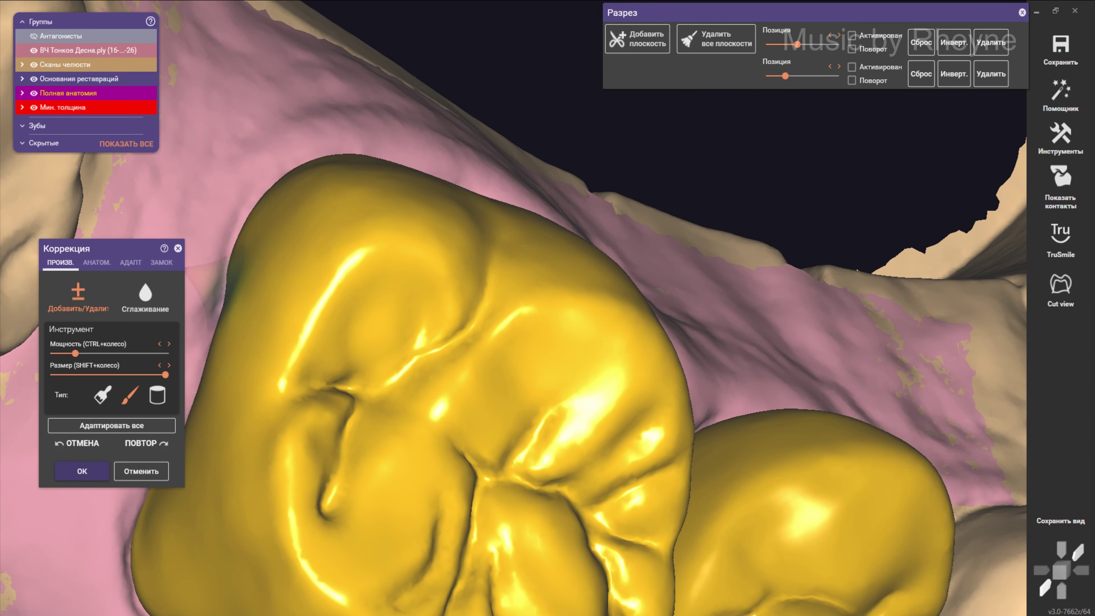
pyautogui.scroll(-5, 357, 207)
pyautogui.moveTo(358, 206)
pyautogui.mouseDown(button='right')
pyautogui.moveTo(465, 274)
pyautogui.moveTo(474, 195)
pyautogui.mouseUp(button='right')
pyautogui.scroll(4, 466, 274)
# - Zoom in on the molar crown at an oblique angle, checking the crowns and gum
pyautogui.scroll(-4, 483, 280)
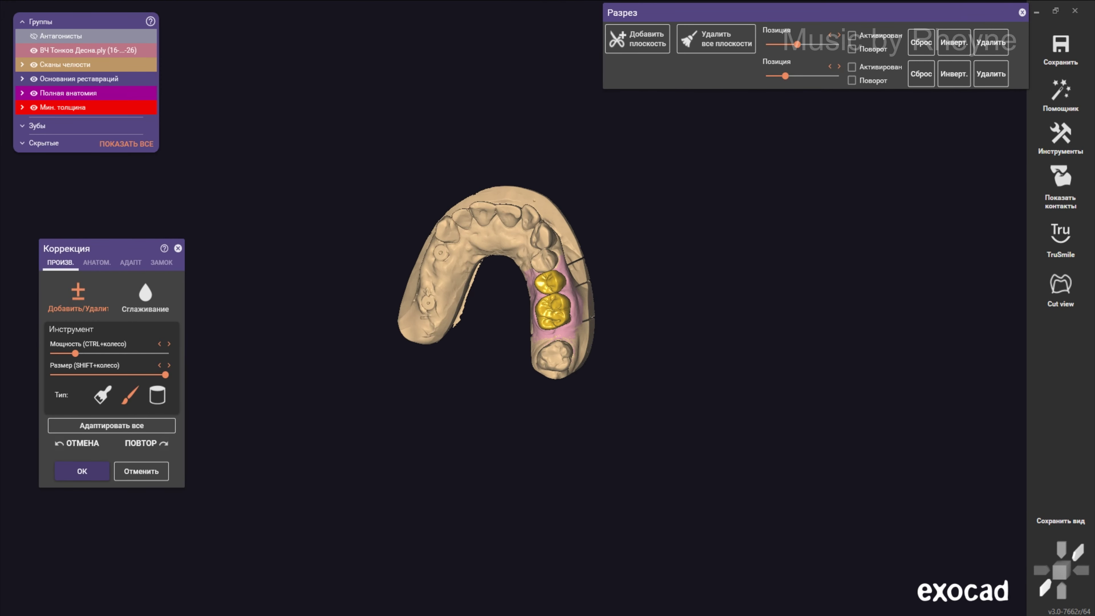
pyautogui.scroll(2, 500, 313)
pyautogui.scroll(2, 500, 313)
pyautogui.scroll(2, 500, 313)
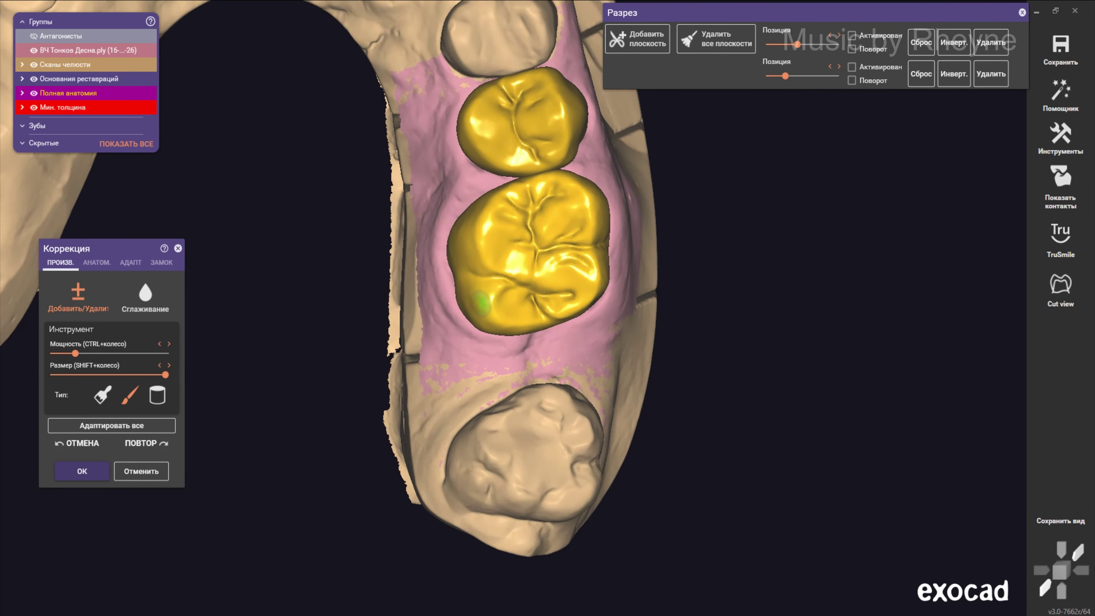
pyautogui.scroll(2, 500, 312)
pyautogui.scroll(-3, 524, 306)
pyautogui.scroll(2, 439, 215)
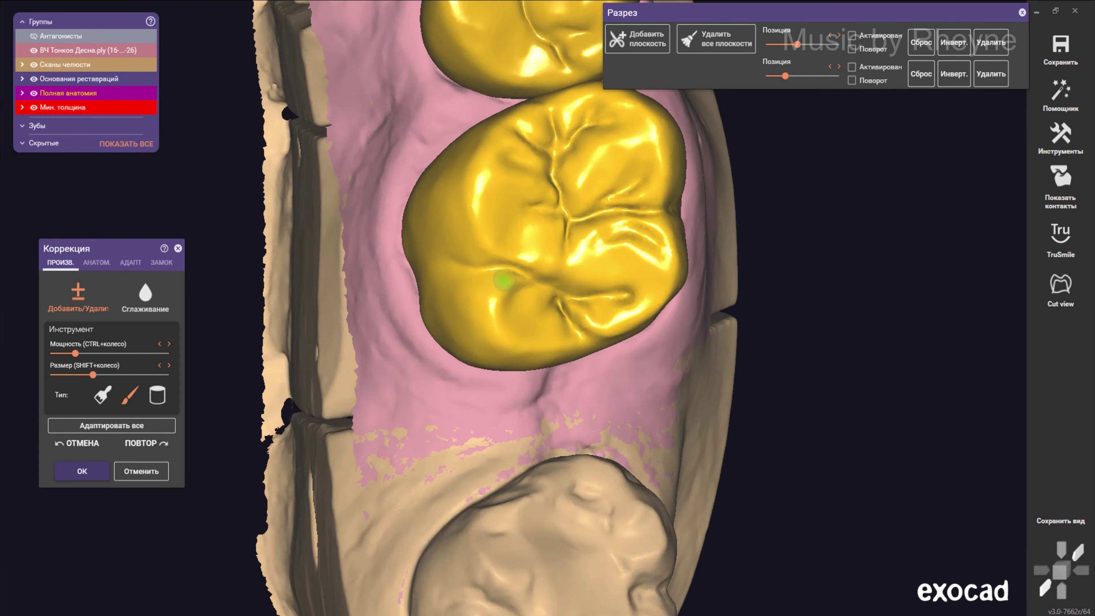
pyautogui.moveTo(440, 216); pyautogui.dragTo(556, 215, button='right')
pyautogui.scroll(5, 556, 215)
pyautogui.scroll(-4, 452, 276)
pyautogui.moveTo(452, 276)
pyautogui.mouseDown(button='right')
pyautogui.moveTo(517, 215)
pyautogui.moveTo(474, 259)
pyautogui.moveTo(430, 251)
pyautogui.mouseUp(button='right')
# - Set the brush to mid size and slightly higher strength while sculpting around the cusps
pyautogui.scroll(3, 474, 258)
pyautogui.scroll(2, 557, 184)
pyautogui.scroll(2, 482, 289)
pyautogui.scroll(2, 397, 215)
pyautogui.keyDown('shift'); pyautogui.scroll(2, 397, 216); pyautogui.keyUp('shift')
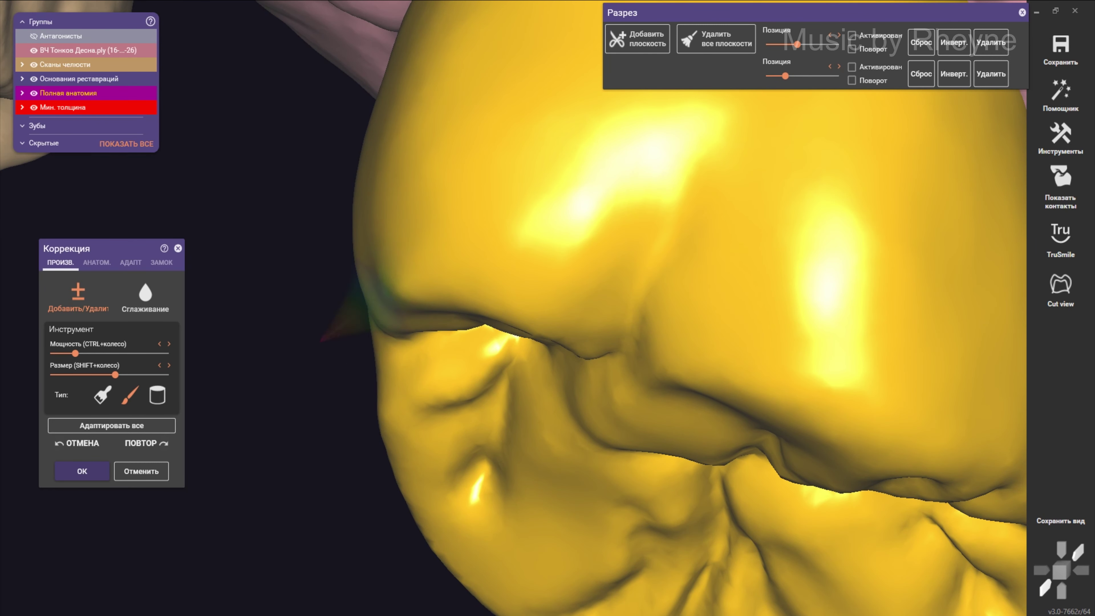
pyautogui.scroll(-3, 474, 258)
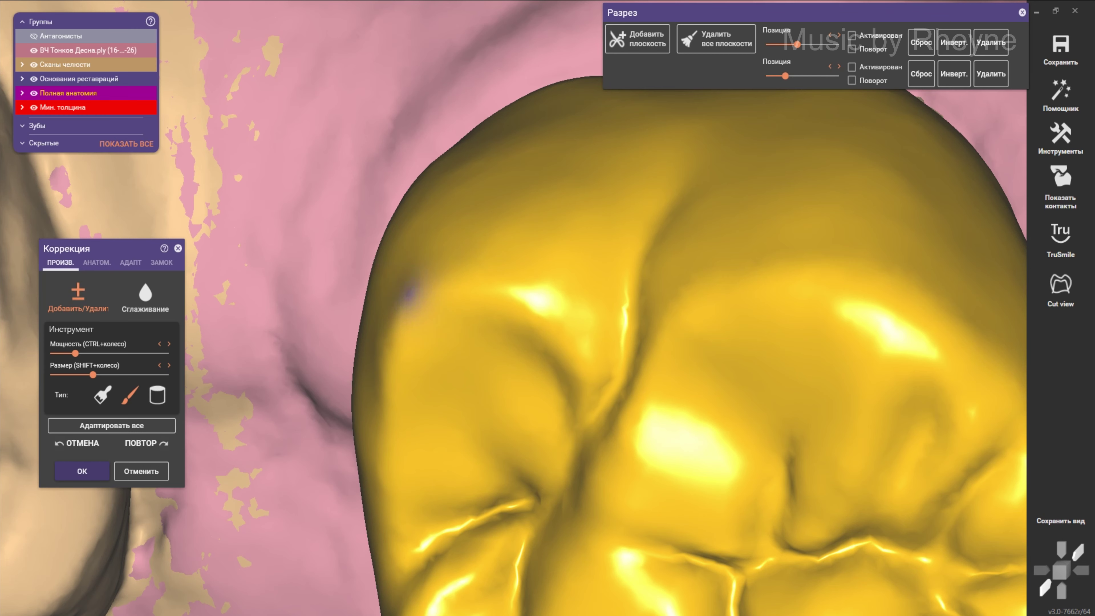
pyautogui.moveTo(409, 289); pyautogui.dragTo(342, 232, button='right')
pyautogui.keyDown('shift'); pyautogui.scroll(4, 362, 215); pyautogui.keyUp('shift')
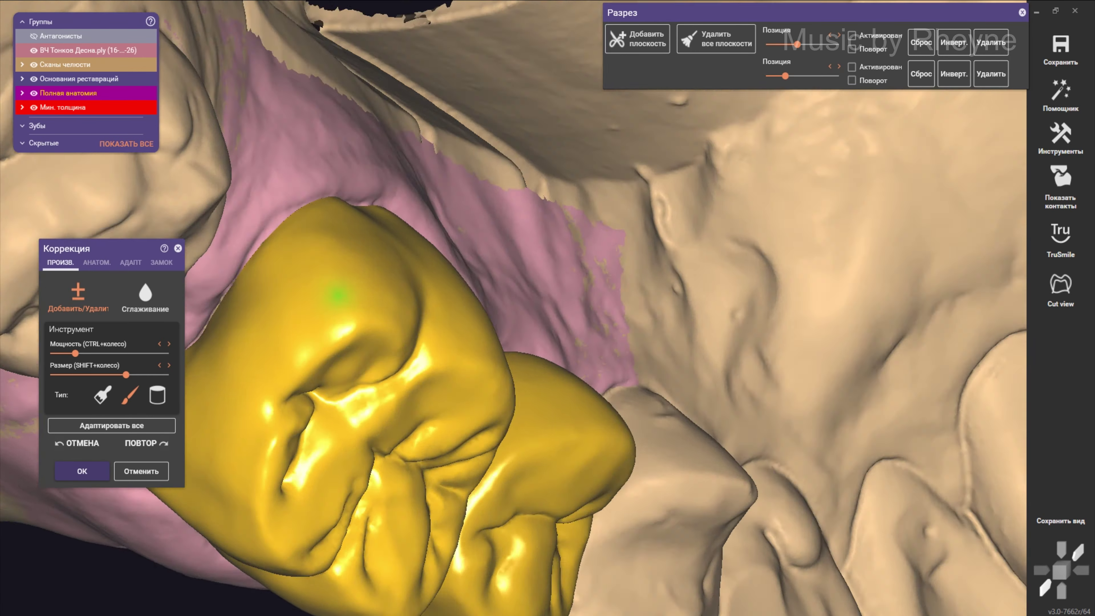
pyautogui.scroll(3, 289, 381)
pyautogui.keyDown('shift'); pyautogui.scroll(-3, 289, 381); pyautogui.keyUp('shift')
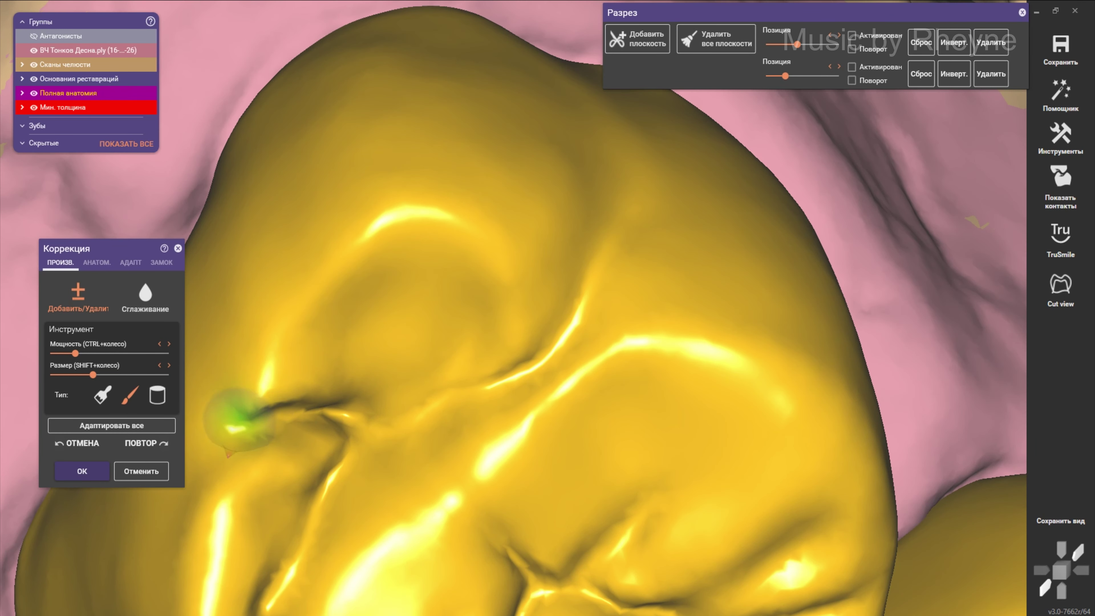
# - Refine the cusp ridge and a fissure groove on the gold crown
pyautogui.moveTo(237, 390); pyautogui.dragTo(293, 354, button='right')
pyautogui.keyDown('shift'); pyautogui.scroll(-2, 334, 349); pyautogui.keyUp('shift')
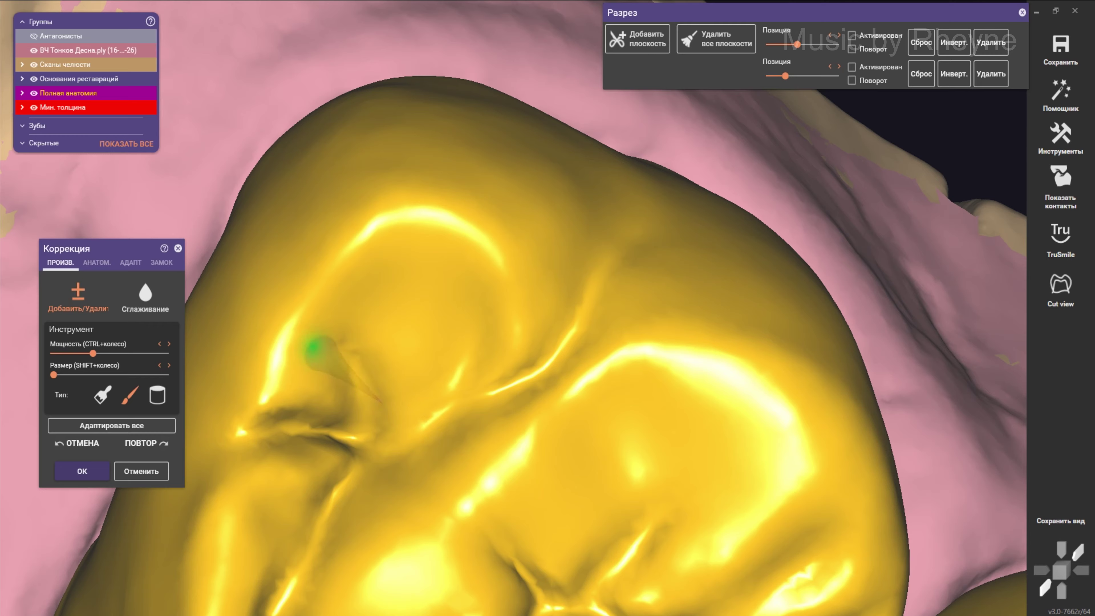
pyautogui.scroll(2, 339, 388)
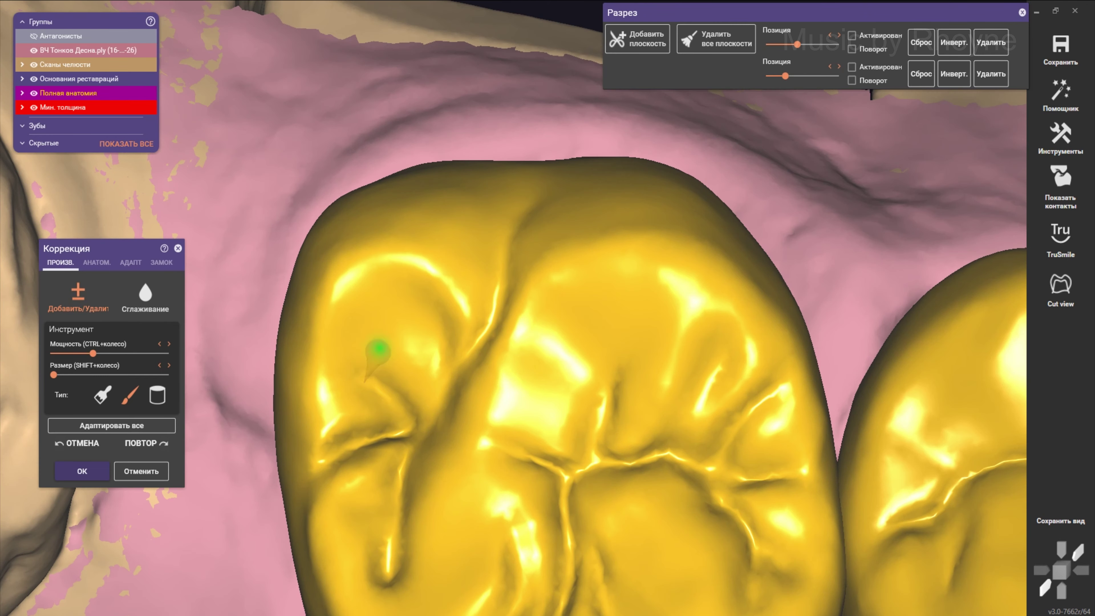
pyautogui.moveTo(390, 392); pyautogui.dragTo(496, 181, button='right')
pyautogui.keyDown('shift'); pyautogui.scroll(3, 478, 289); pyautogui.keyUp('shift')
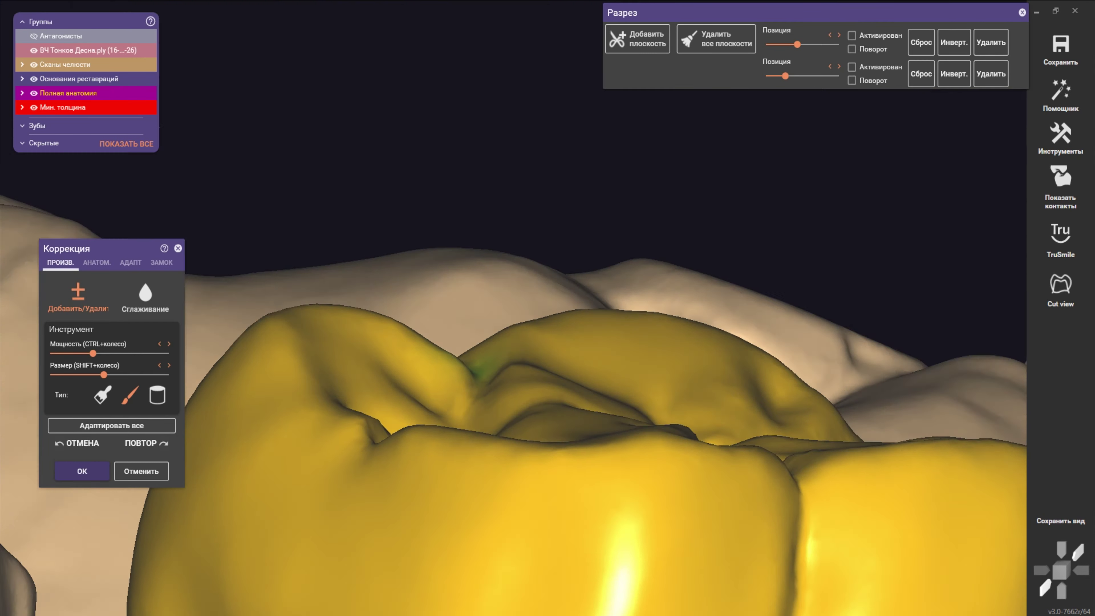
# - Orbit and zoom around the crowns to inspect their contours against the upper jaw and gum
pyautogui.moveTo(466, 357); pyautogui.dragTo(472, 332, button='right')
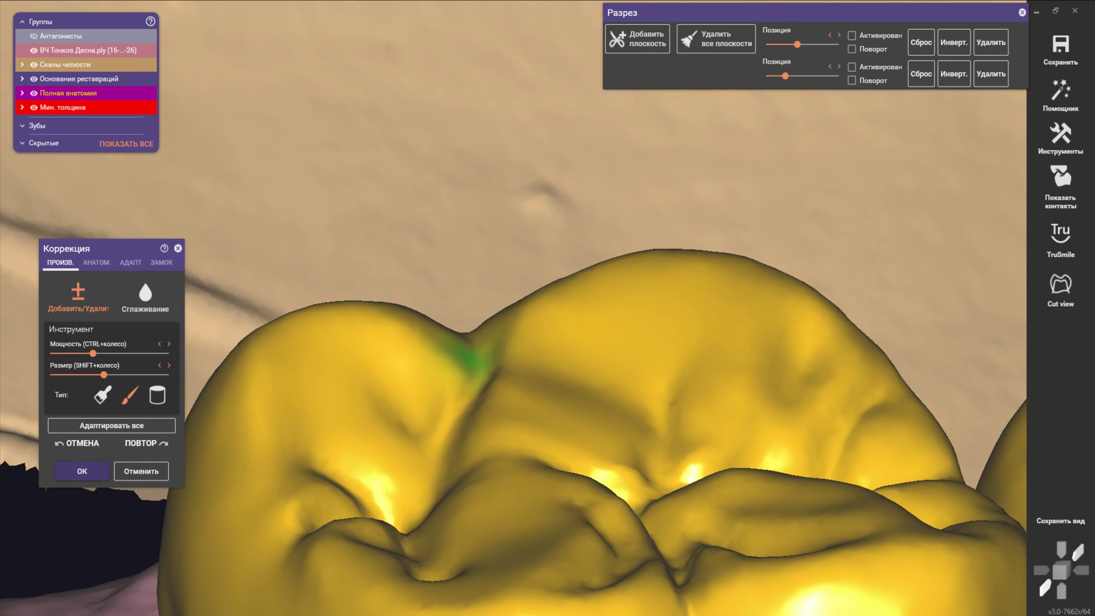
pyautogui.keyDown('shift'); pyautogui.scroll(3, 472, 332); pyautogui.keyUp('shift')
pyautogui.moveTo(474, 263); pyautogui.dragTo(455, 244, button='right')
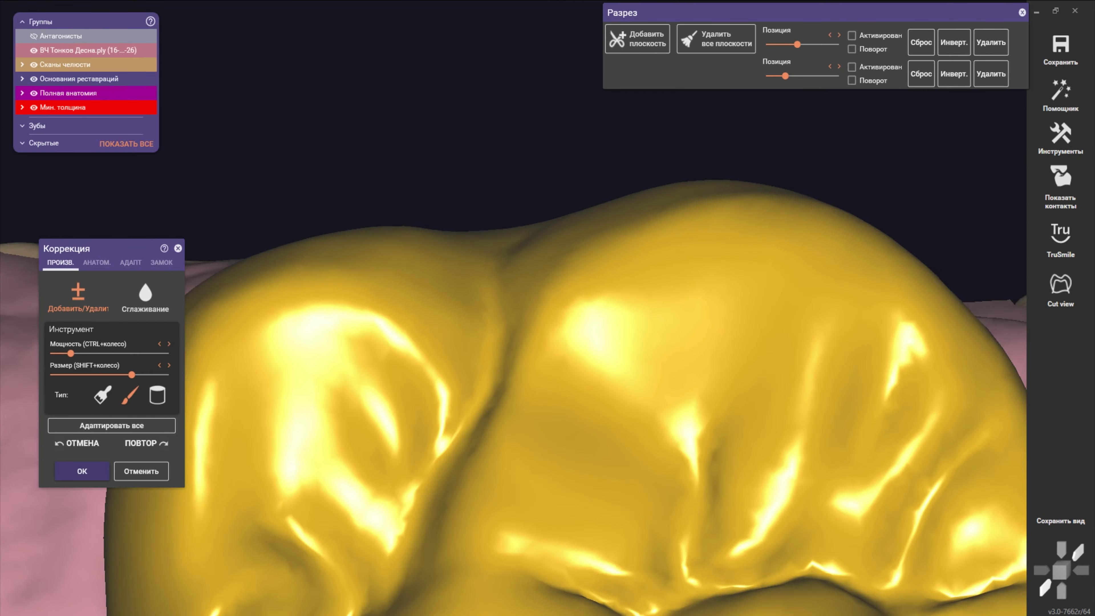
pyautogui.keyDown('ctrl'); pyautogui.scroll(-2, 455, 243); pyautogui.keyUp('ctrl')
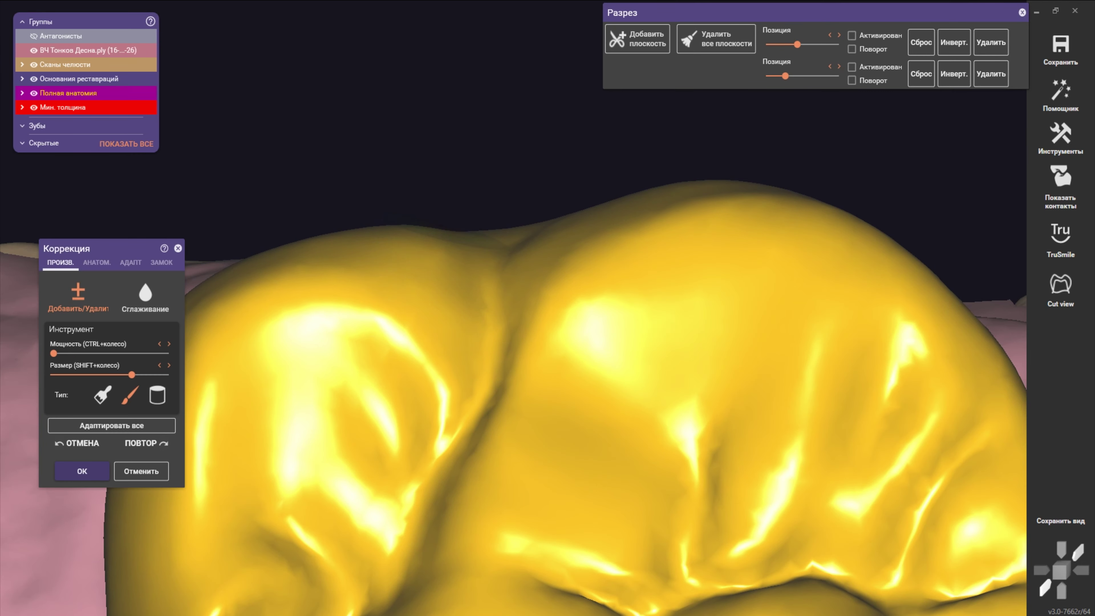
pyautogui.keyDown('shift'); pyautogui.scroll(-2, 455, 242); pyautogui.keyUp('shift')
pyautogui.moveTo(455, 242)
pyautogui.mouseDown(button='right')
pyautogui.moveTo(416, 293)
pyautogui.moveTo(433, 287)
pyautogui.moveTo(424, 302)
pyautogui.mouseUp(button='right')
pyautogui.keyDown('shift'); pyautogui.scroll(-2, 330, 241); pyautogui.keyUp('shift')
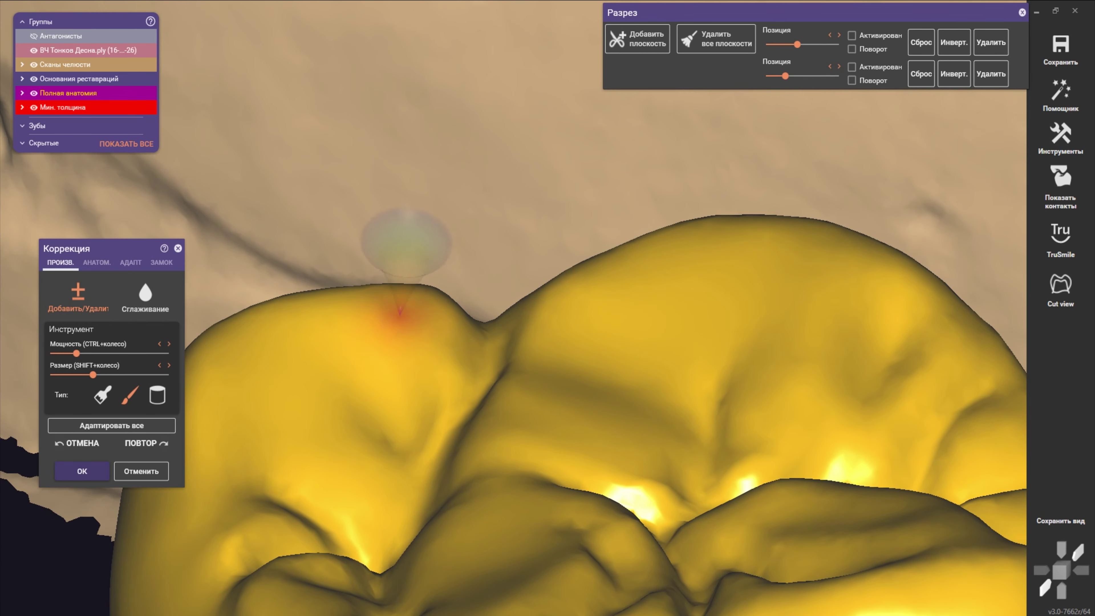
pyautogui.keyDown('shift'); pyautogui.scroll(-1, 311, 319); pyautogui.keyUp('shift')
pyautogui.moveTo(311, 319); pyautogui.dragTo(403, 362, button='right')
pyautogui.moveTo(401, 276); pyautogui.dragTo(412, 261, button='right')
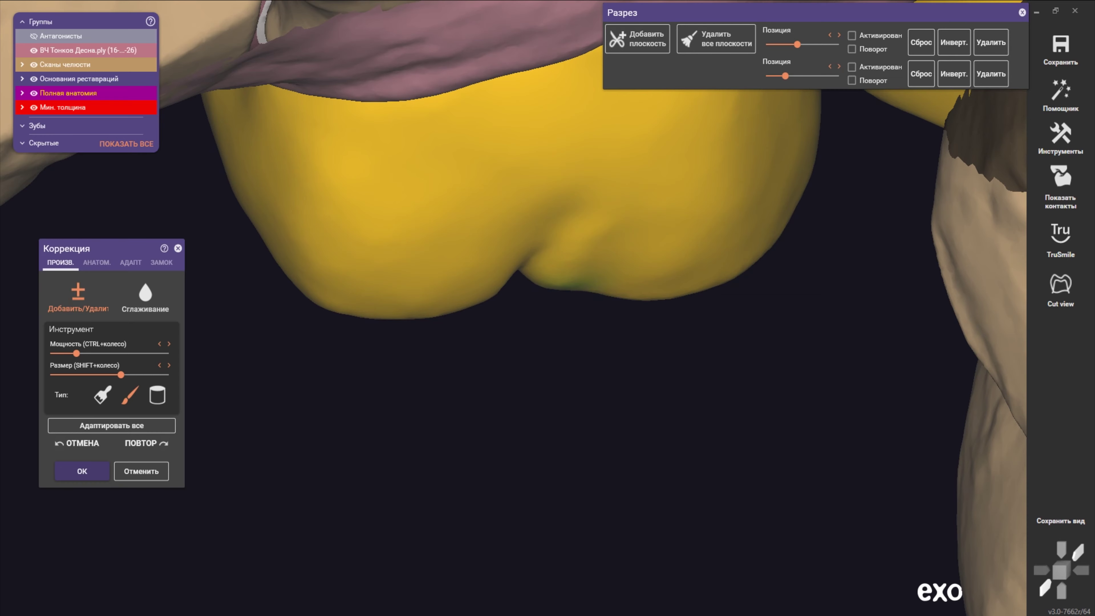
pyautogui.scroll(-3, 707, 281)
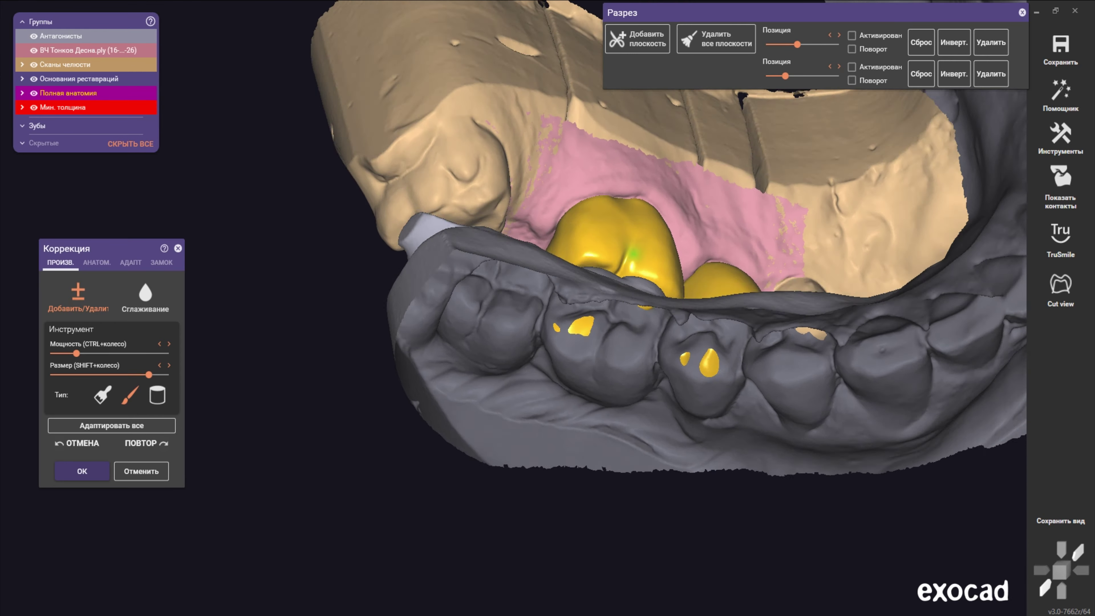
# - Zoom in and tilt the jaw to check the crown's contact with the lower tooth
pyautogui.scroll(3, 591, 281)
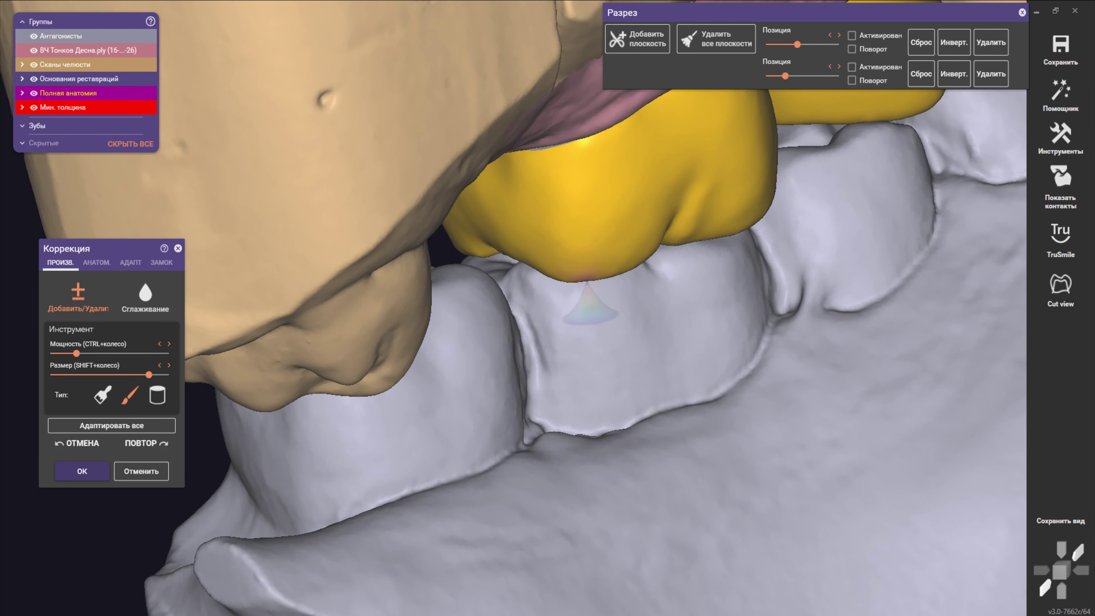
pyautogui.keyDown('shift'); pyautogui.scroll(2, 620, 298); pyautogui.keyUp('shift')
pyautogui.moveTo(621, 298)
pyautogui.mouseDown(button='right')
pyautogui.moveTo(539, 302)
pyautogui.moveTo(625, 267)
pyautogui.moveTo(598, 219)
pyautogui.moveTo(640, 251)
pyautogui.moveTo(631, 250)
pyautogui.mouseUp(button='right')
pyautogui.scroll(3, 625, 268)
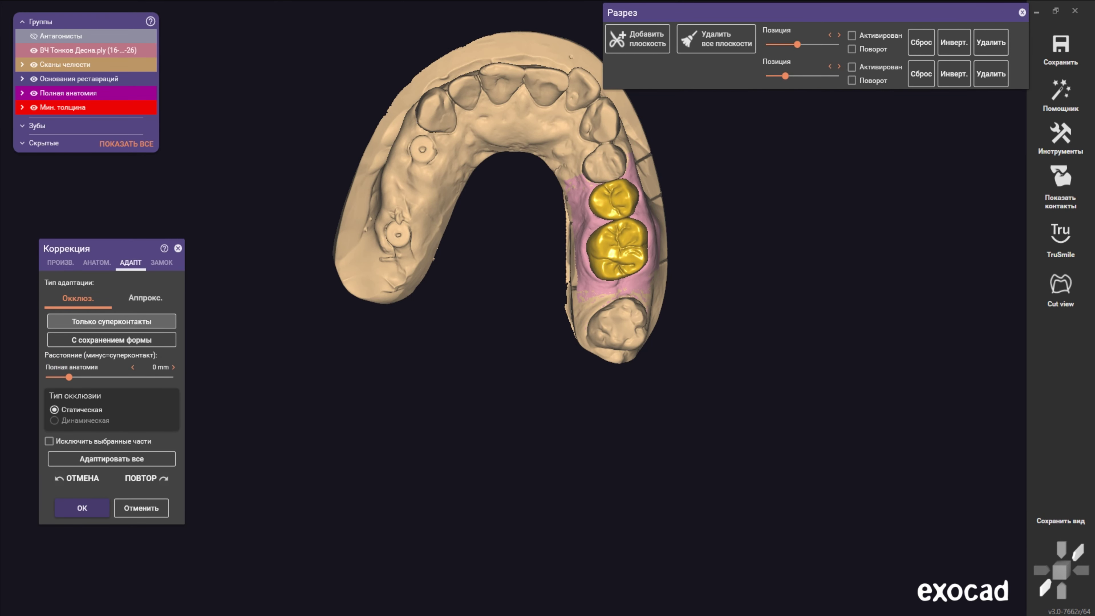
# - Adapt crowns to remove only supercontacts, then try the fissure and cusp anatomy elements
pyautogui.click(111, 321)
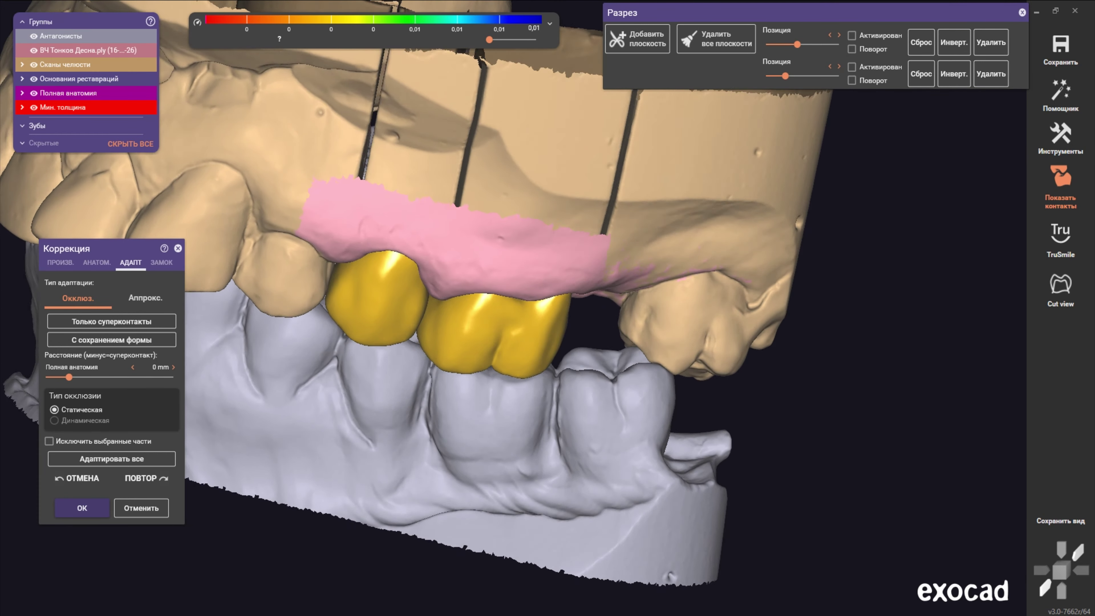
pyautogui.click(96, 262)
pyautogui.click(145, 351)
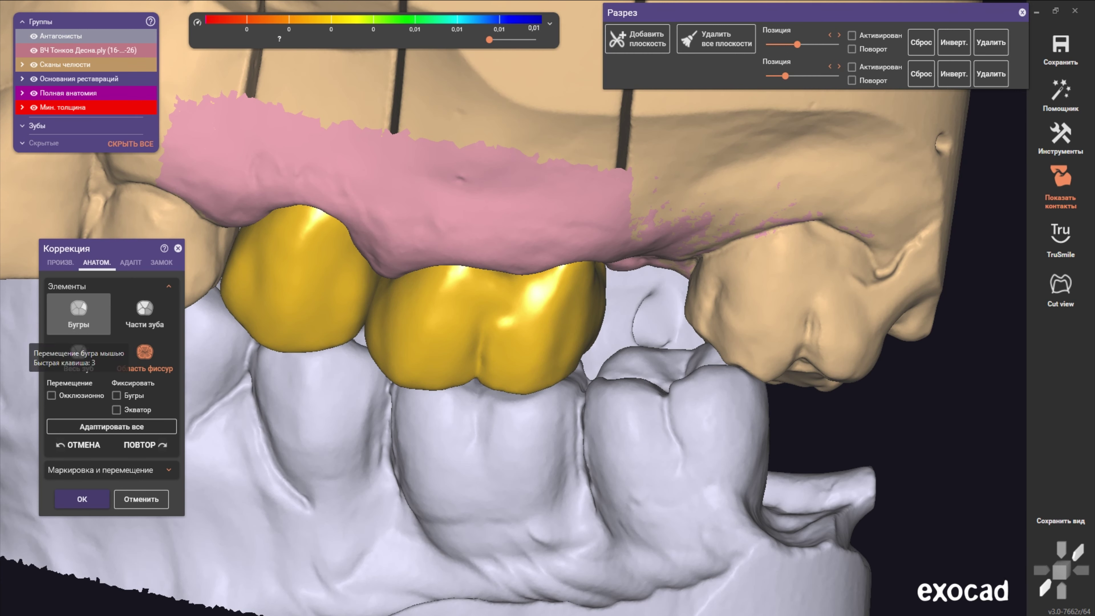
pyautogui.click(78, 308)
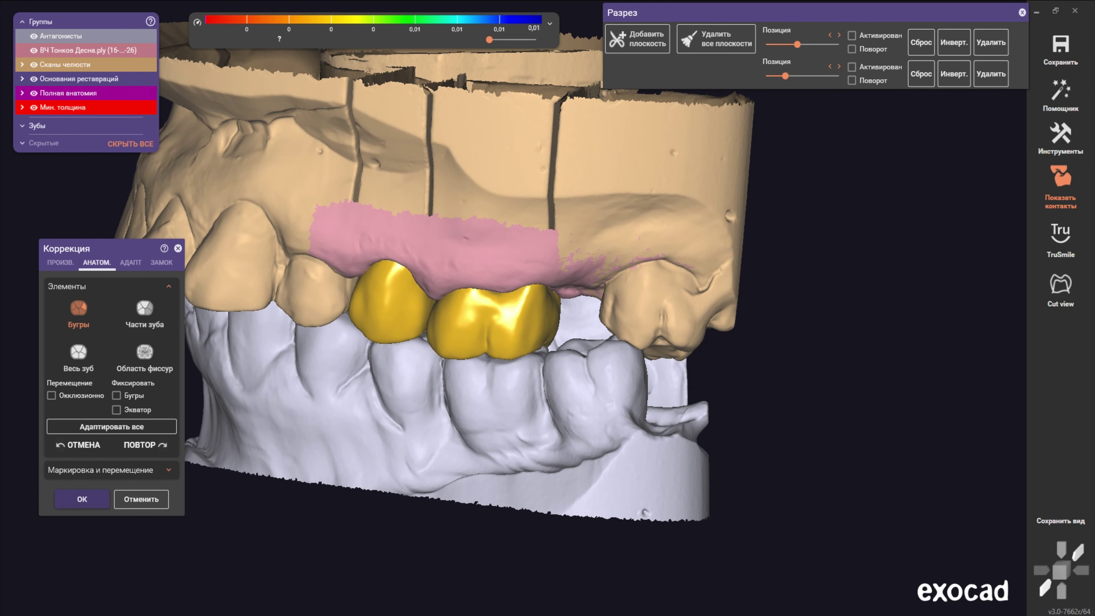
pyautogui.click(60, 262)
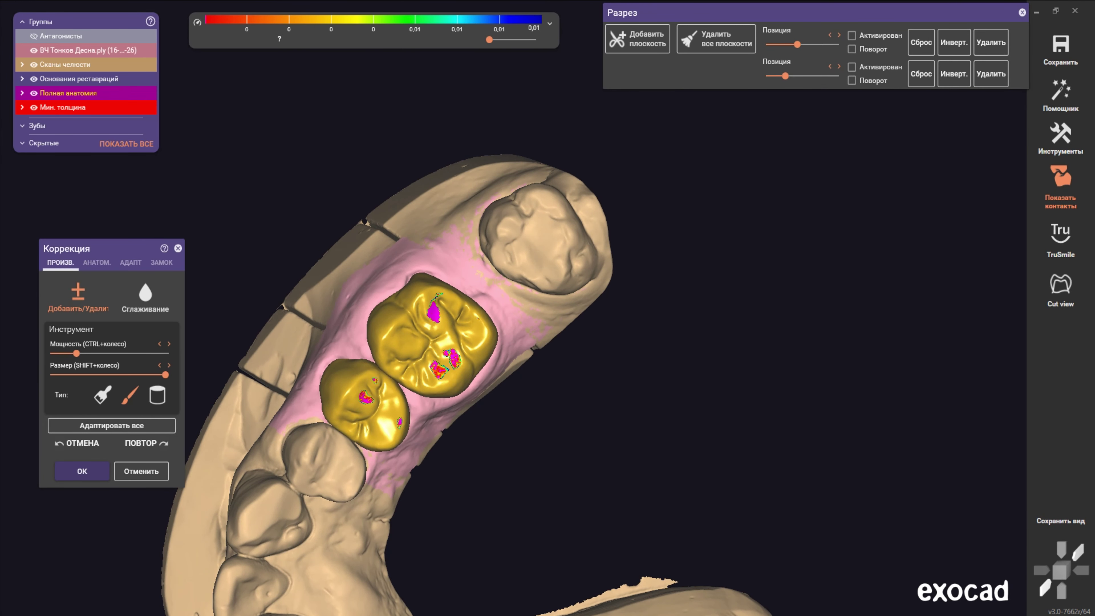
# - Pick the tooth-parts anatomy element, toggle extra groups, and activate the first section plane
pyautogui.click(97, 262)
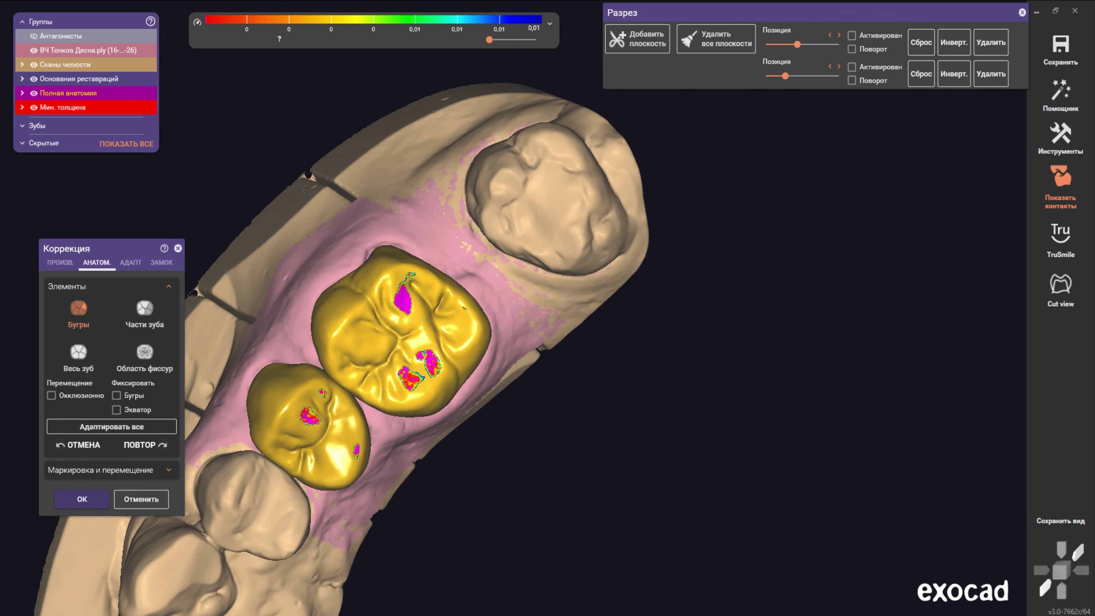
pyautogui.click(144, 308)
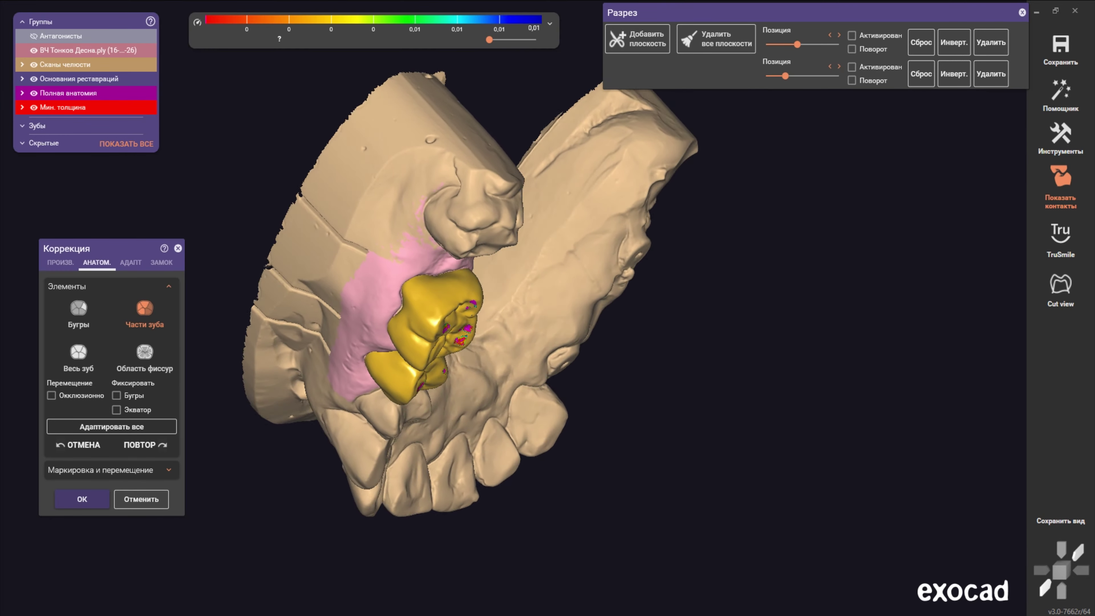
pyautogui.click(126, 144)
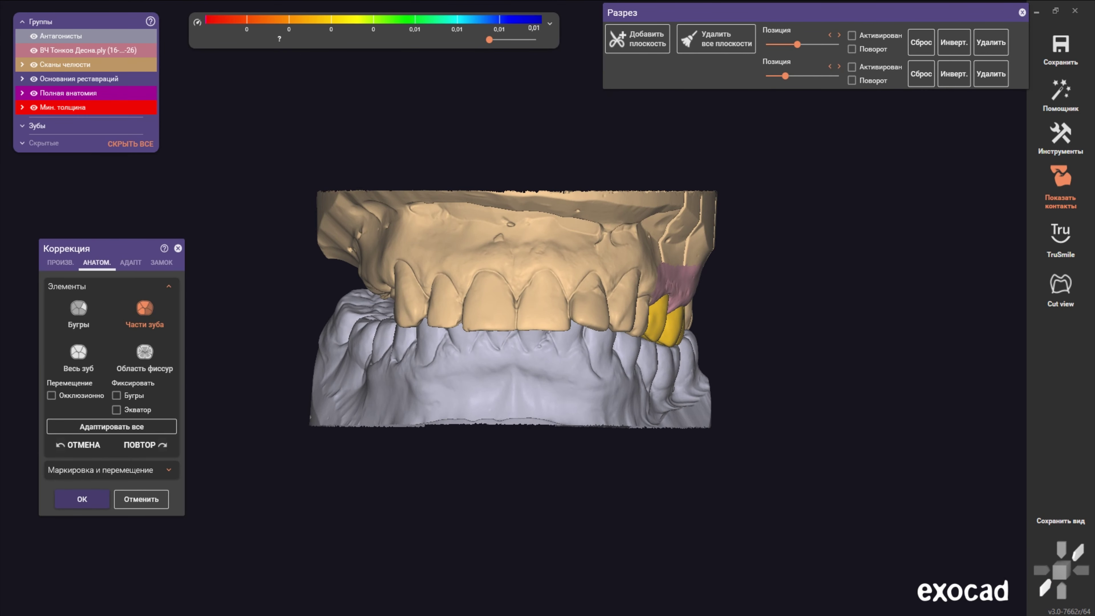
pyautogui.click(130, 144)
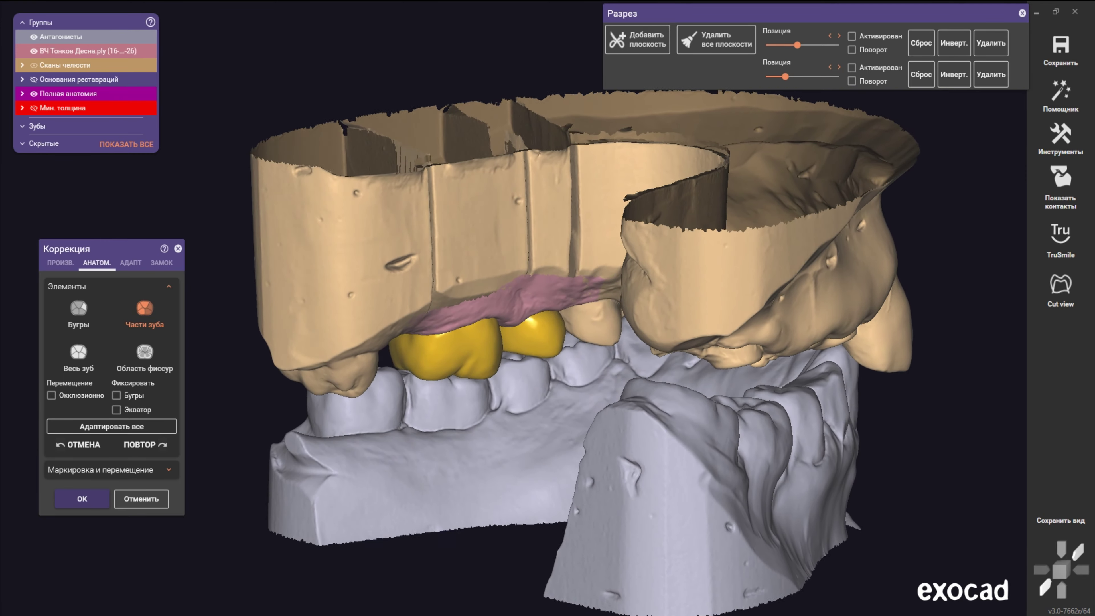
pyautogui.click(851, 36)
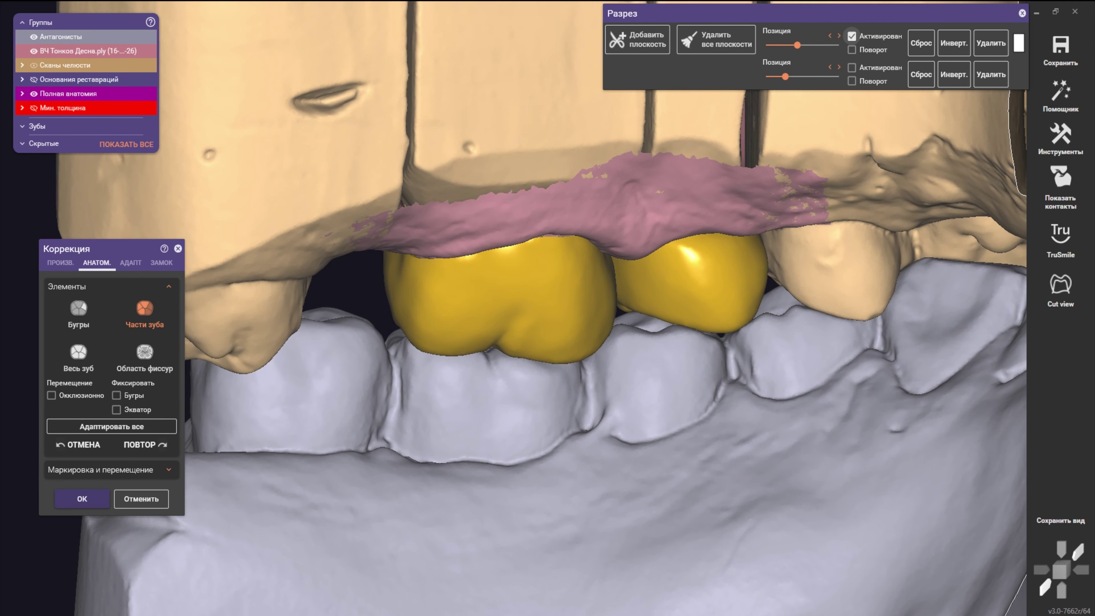
# - Switch to freeform add/remove sculpting and adjust the brush size over the crown
pyautogui.click(60, 263)
pyautogui.scroll(3, 672, 330)
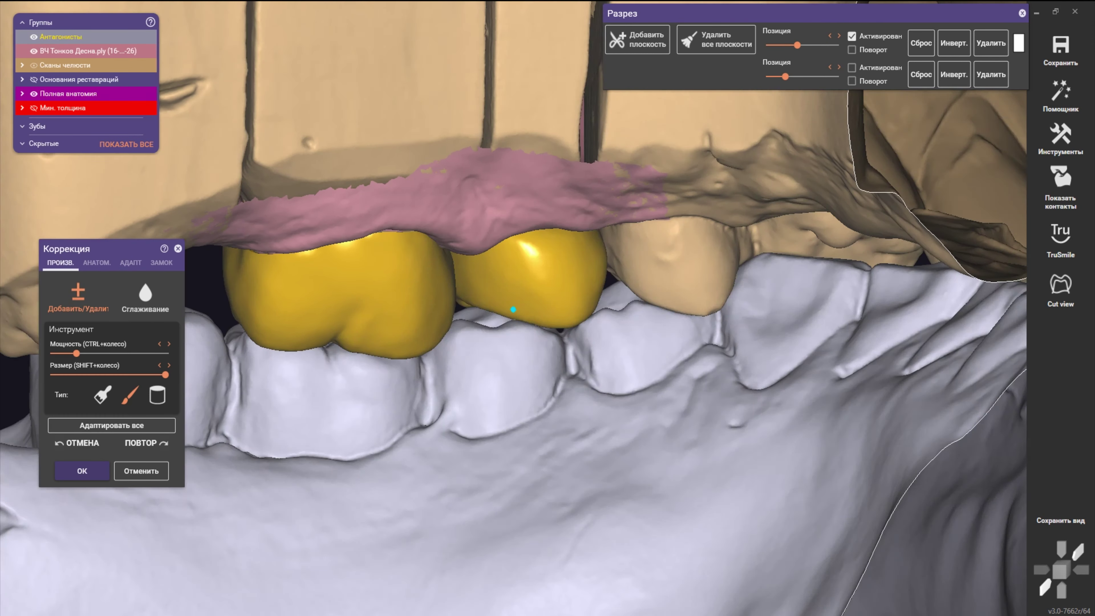
pyautogui.scroll(2, 468, 287)
pyautogui.scroll(2, 467, 287)
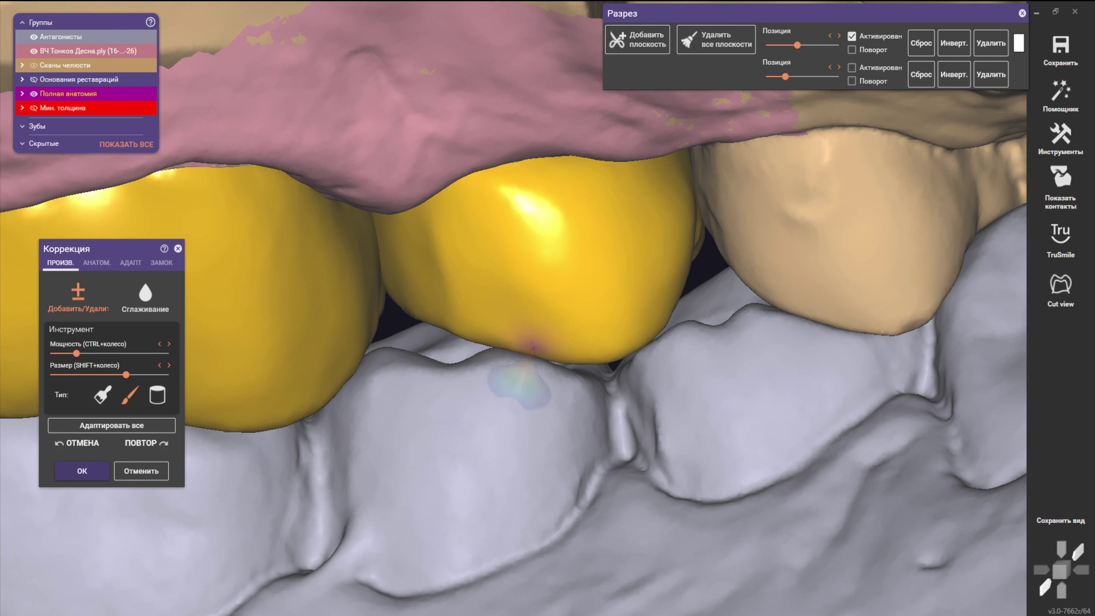
pyautogui.scroll(-3, 487, 338)
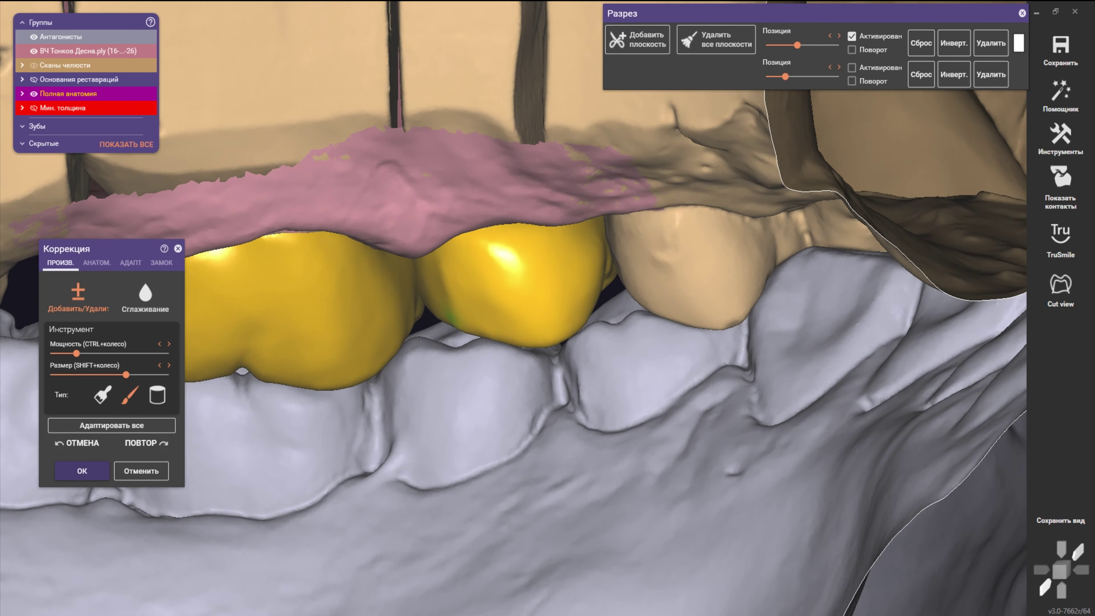
pyautogui.scroll(3, 437, 297)
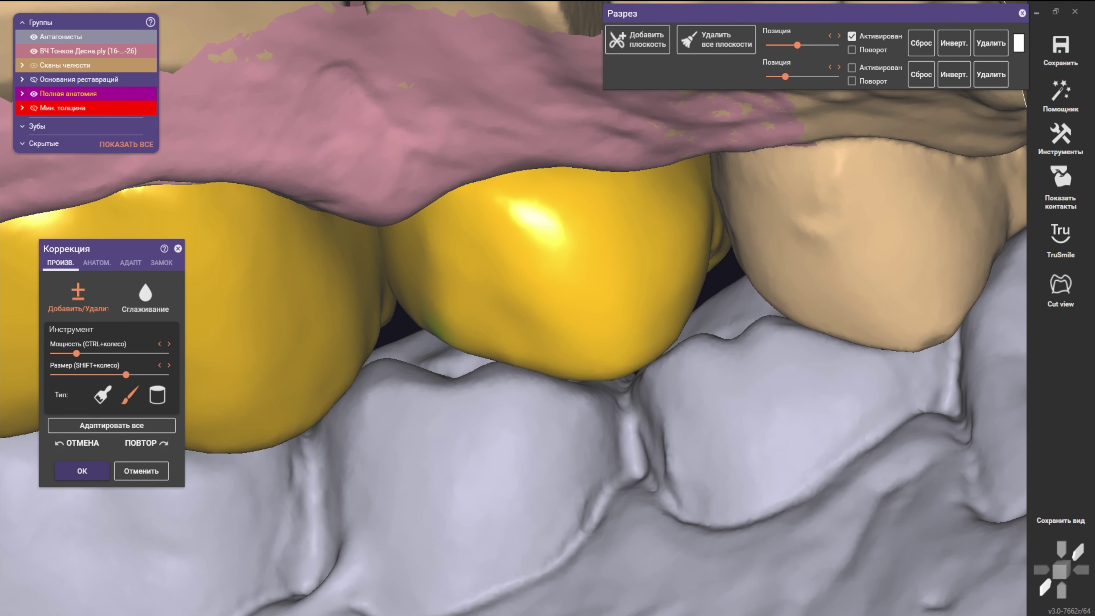
pyautogui.scroll(1, 450, 332)
pyautogui.scroll(2, 431, 330)
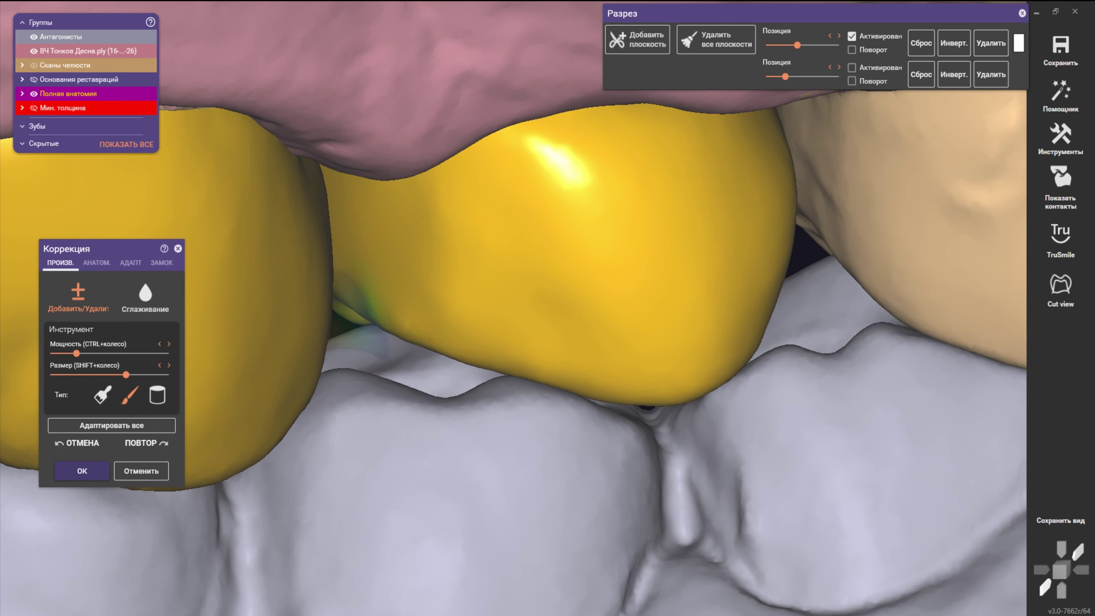
pyautogui.keyDown('shift'); pyautogui.scroll(2, 379, 296); pyautogui.keyUp('shift')
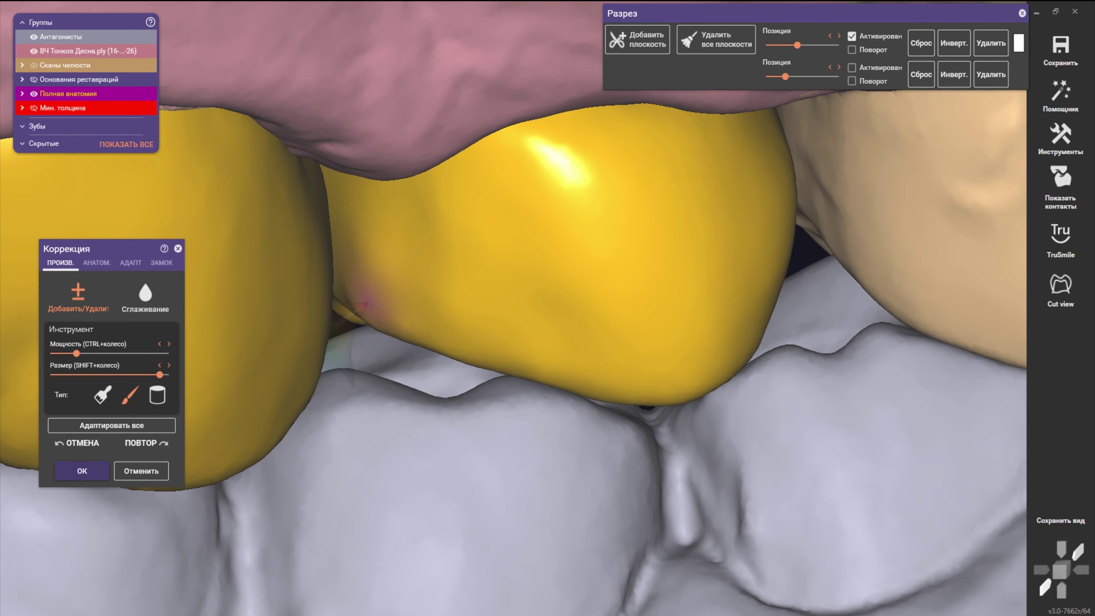
pyautogui.scroll(-2, 388, 259)
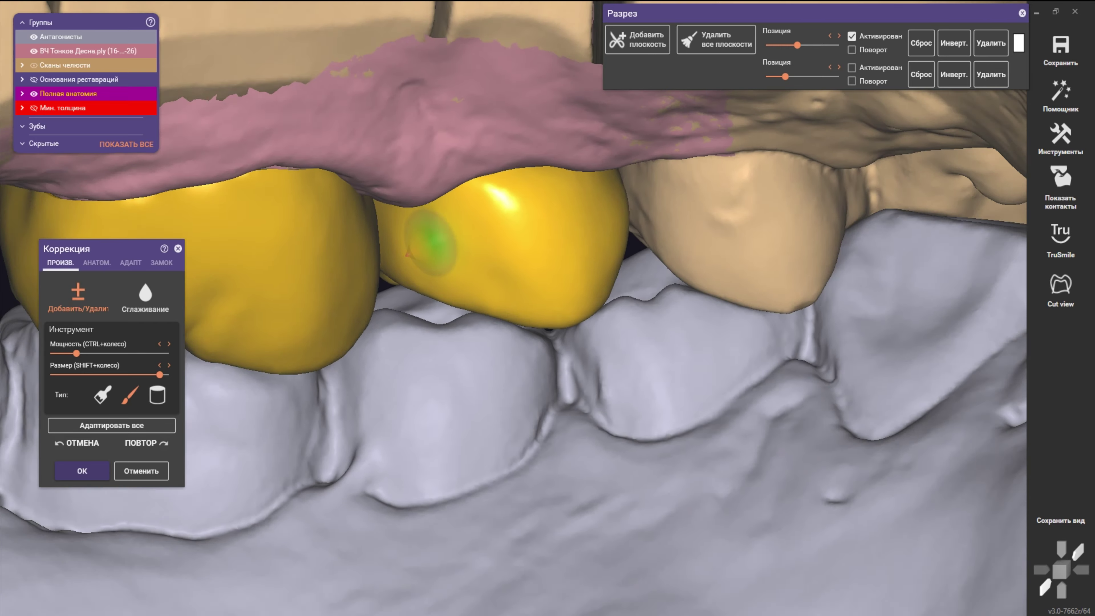
pyautogui.scroll(-2, 427, 242)
pyautogui.scroll(2, 427, 246)
pyautogui.moveTo(427, 246)
pyautogui.mouseDown(button='right')
pyautogui.moveTo(433, 209)
pyautogui.moveTo(435, 254)
pyautogui.mouseUp(button='right')
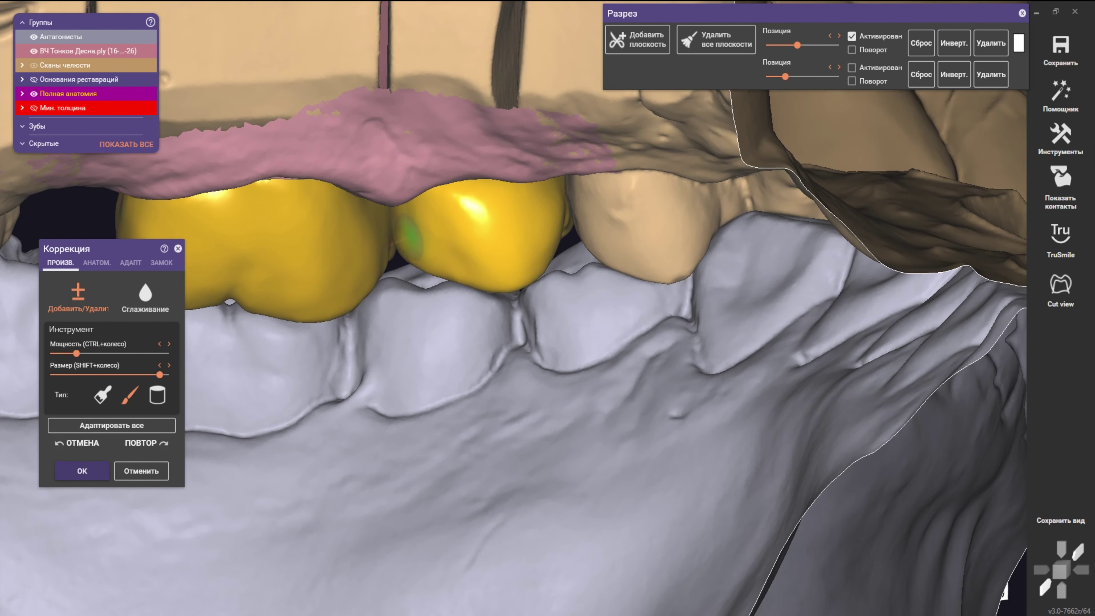
pyautogui.scroll(3, 435, 254)
pyautogui.scroll(2, 437, 256)
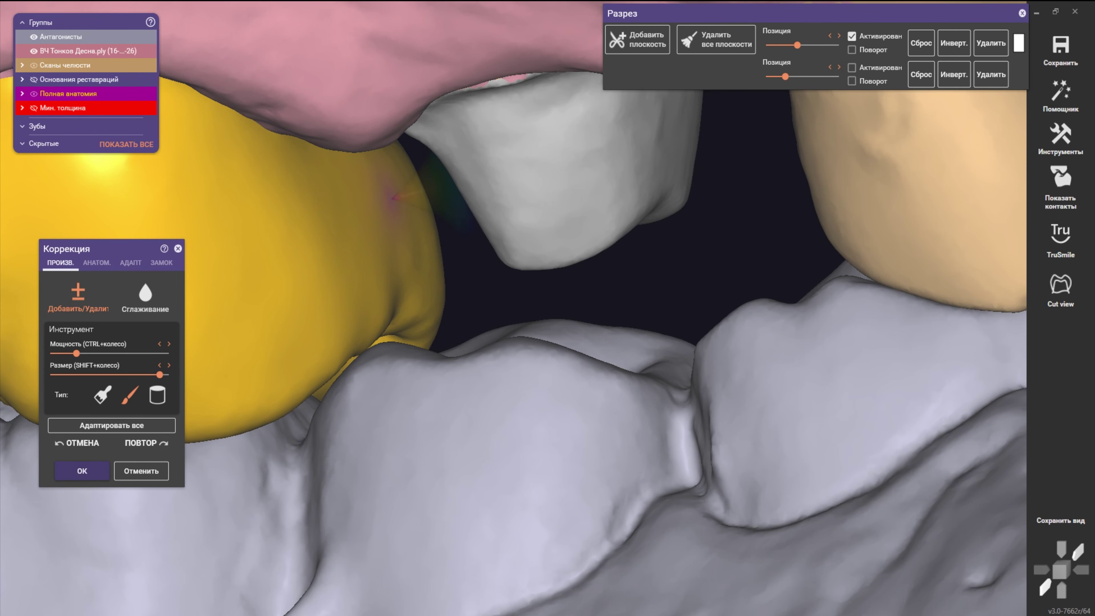
# - Reshape the left crown's surface beside the abutment and review both gold crowns
pyautogui.moveTo(394, 197); pyautogui.dragTo(341, 192)
pyautogui.scroll(-5, 340, 192)
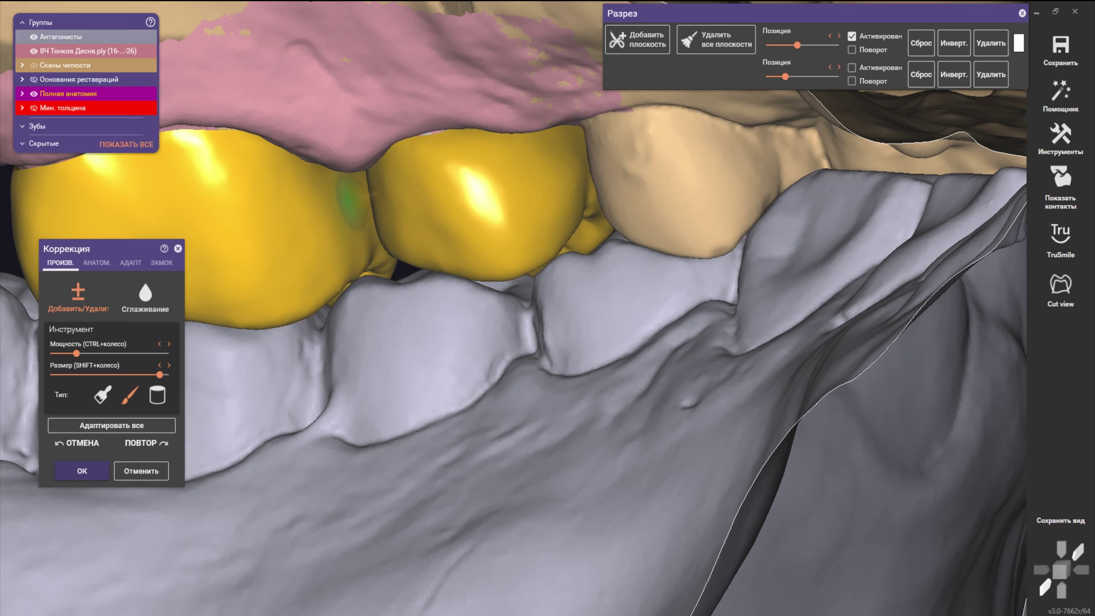
pyautogui.moveTo(341, 193); pyautogui.dragTo(354, 224, button='right')
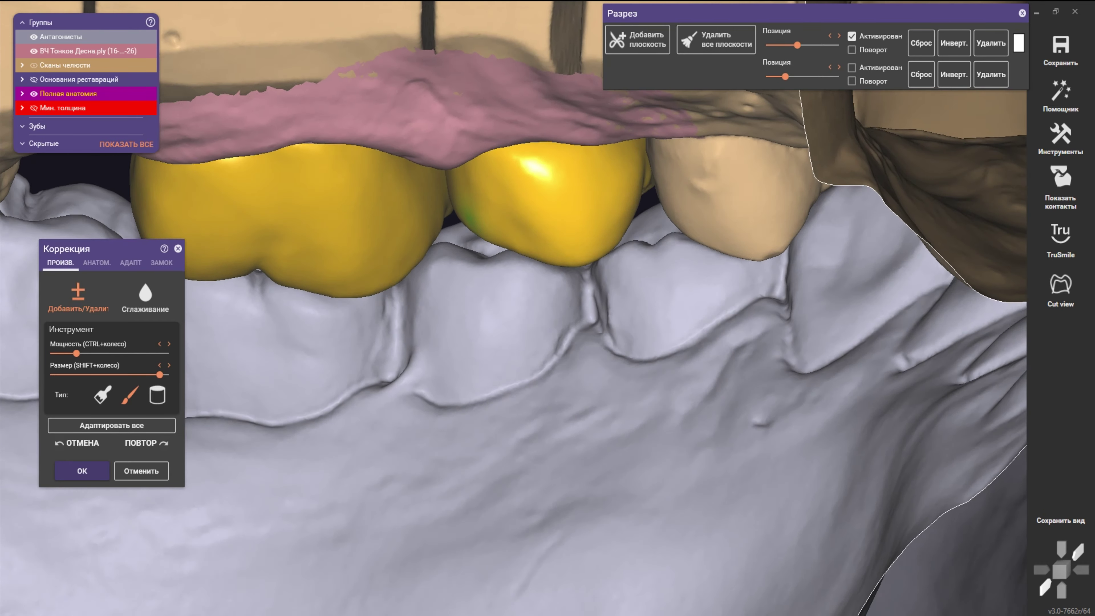
pyautogui.scroll(-3, 474, 302)
pyautogui.moveTo(497, 223); pyautogui.dragTo(502, 221, button='right')
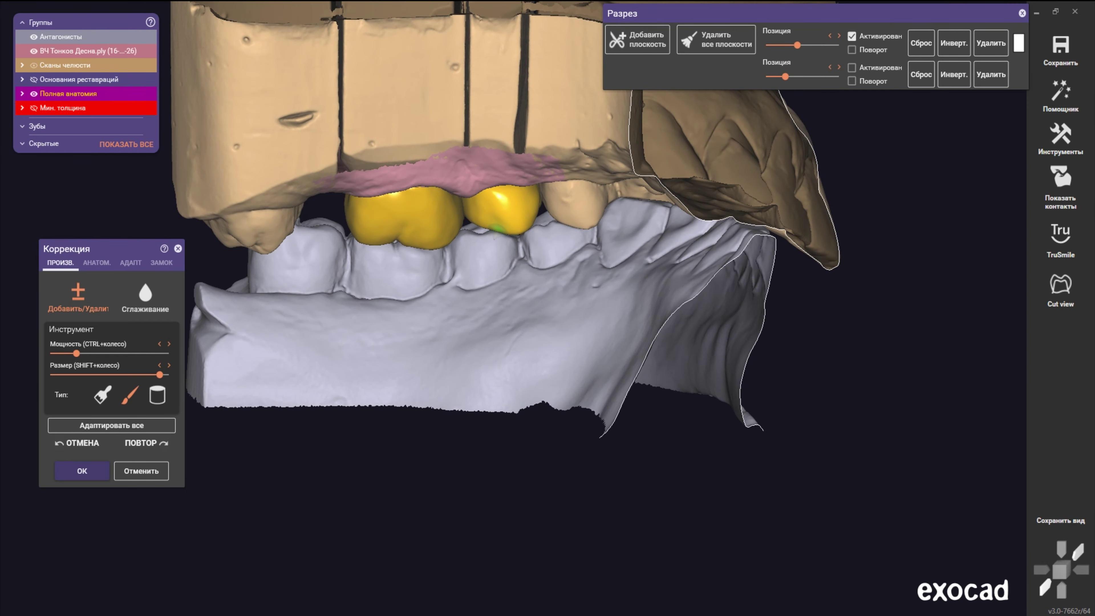
pyautogui.scroll(3, 504, 220)
pyautogui.scroll(2, 513, 218)
pyautogui.moveTo(579, 188); pyautogui.dragTo(582, 207, button='right')
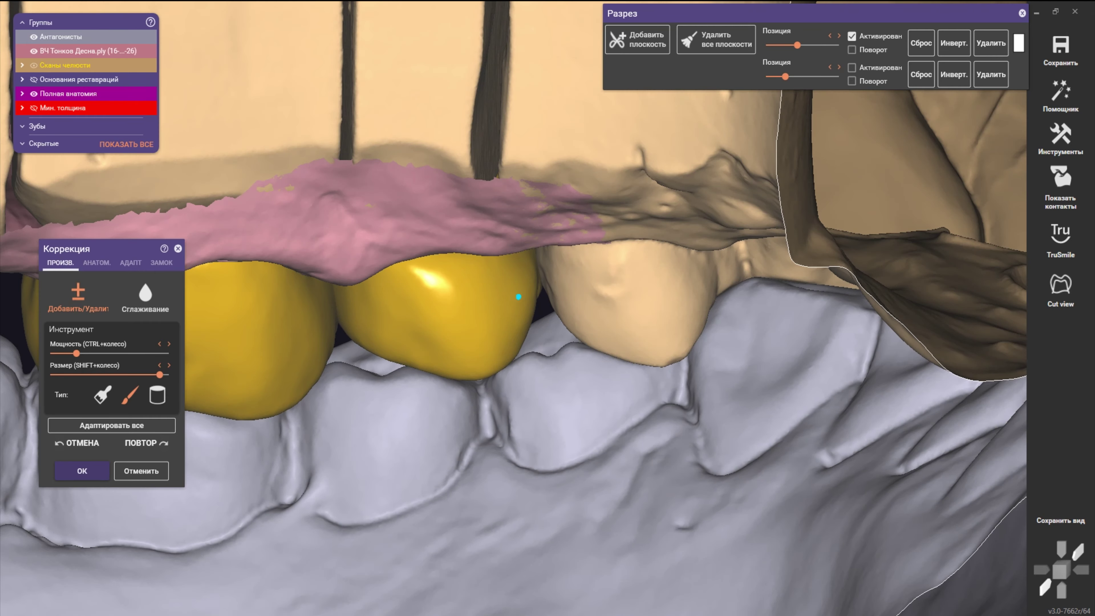
pyautogui.scroll(3, 538, 194)
pyautogui.keyDown('shift'); pyautogui.scroll(-5, 519, 350); pyautogui.keyUp('shift')
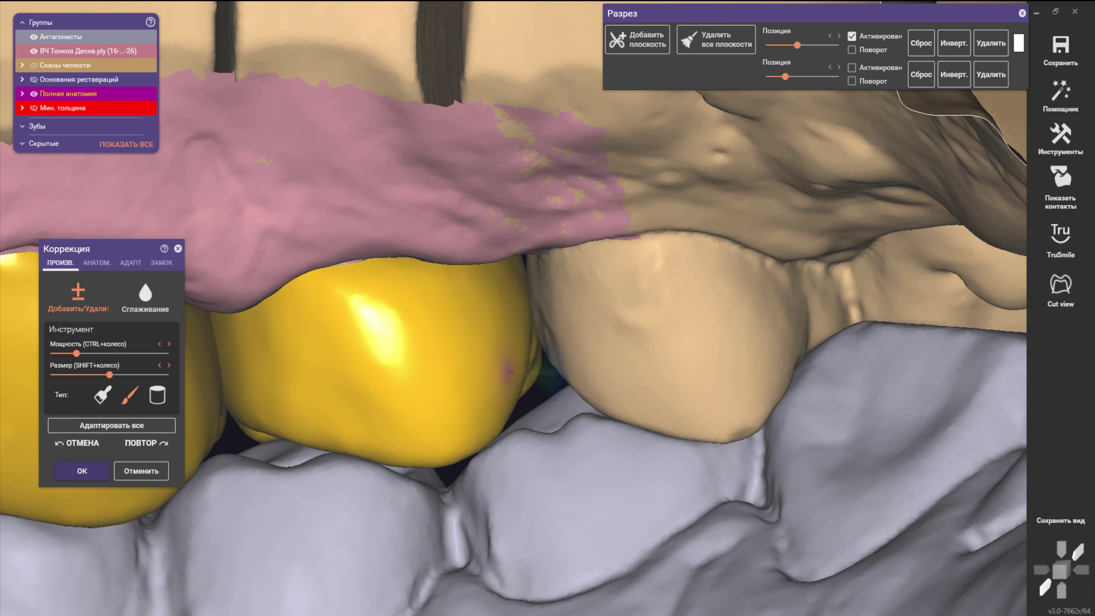
pyautogui.scroll(-2, 520, 356)
pyautogui.scroll(-4, 509, 362)
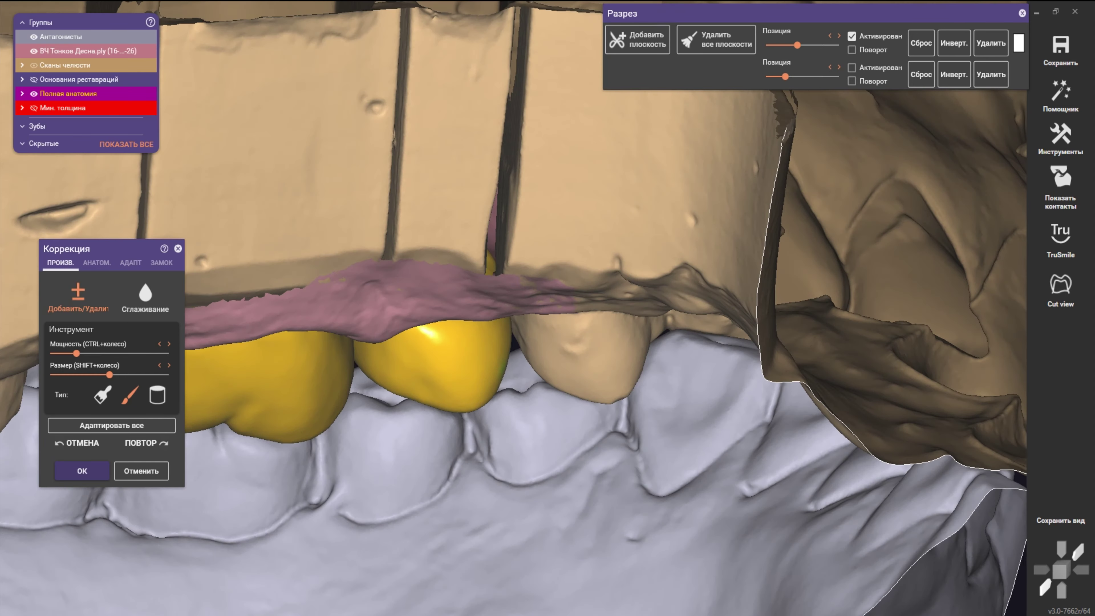
# - Pull back and rotate to an occlusal view of the crowns over both arches
pyautogui.moveTo(504, 364); pyautogui.dragTo(495, 371, button='right')
pyautogui.scroll(1, 495, 372)
pyautogui.scroll(2, 508, 384)
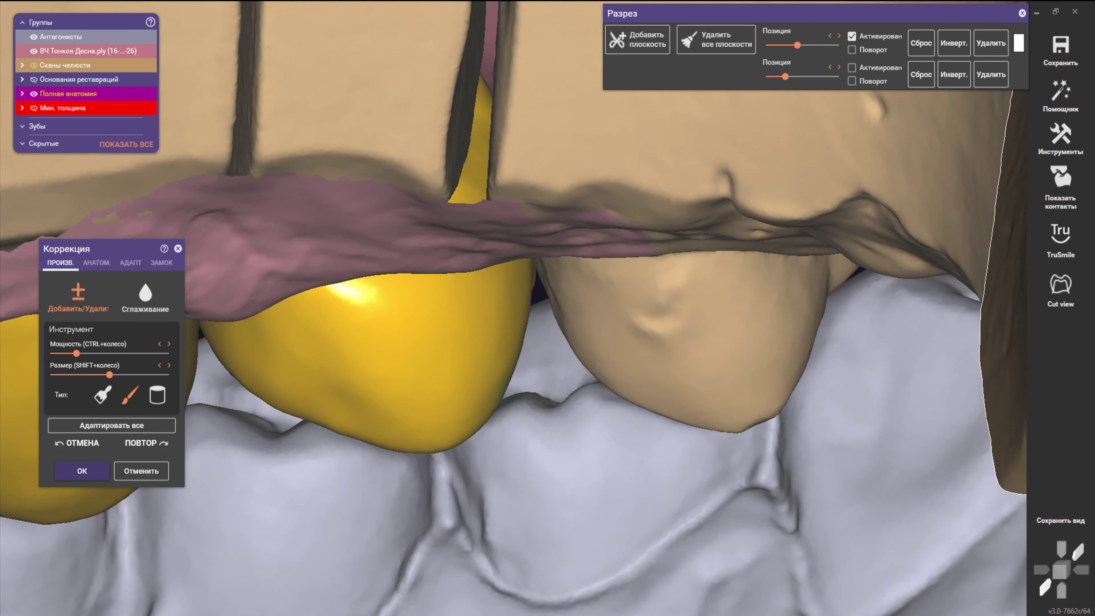
pyautogui.scroll(2, 526, 401)
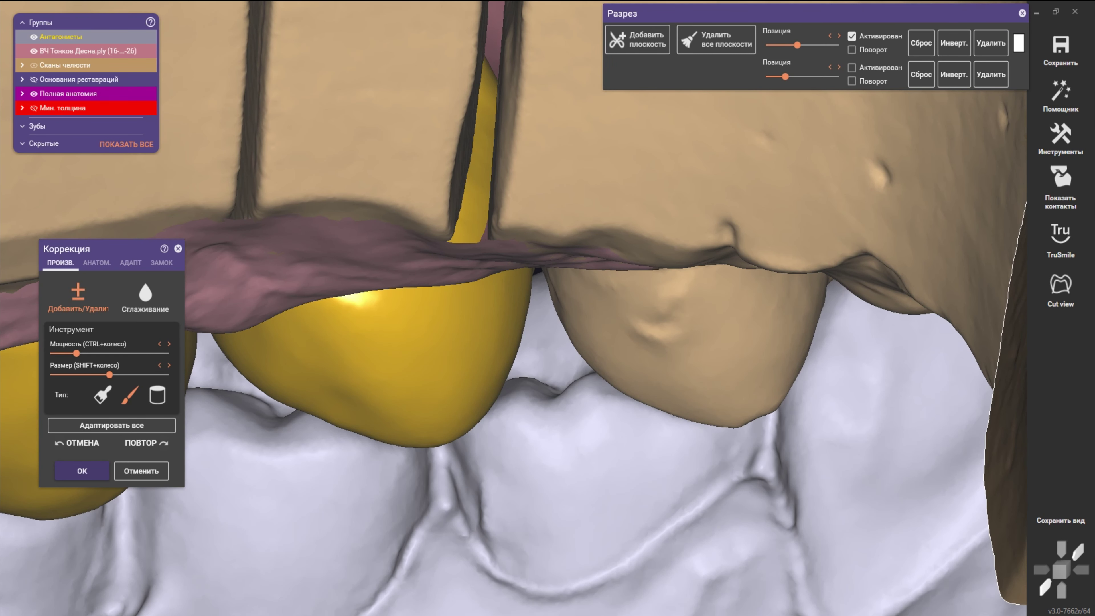
pyautogui.scroll(1, 344, 388)
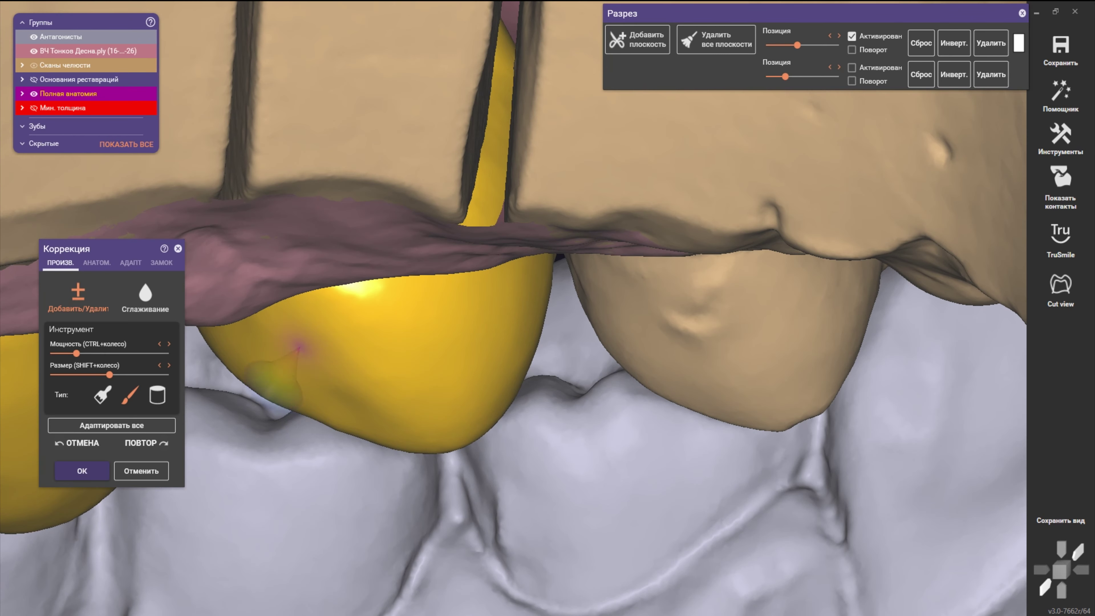
pyautogui.moveTo(399, 420); pyautogui.dragTo(401, 394, button='right')
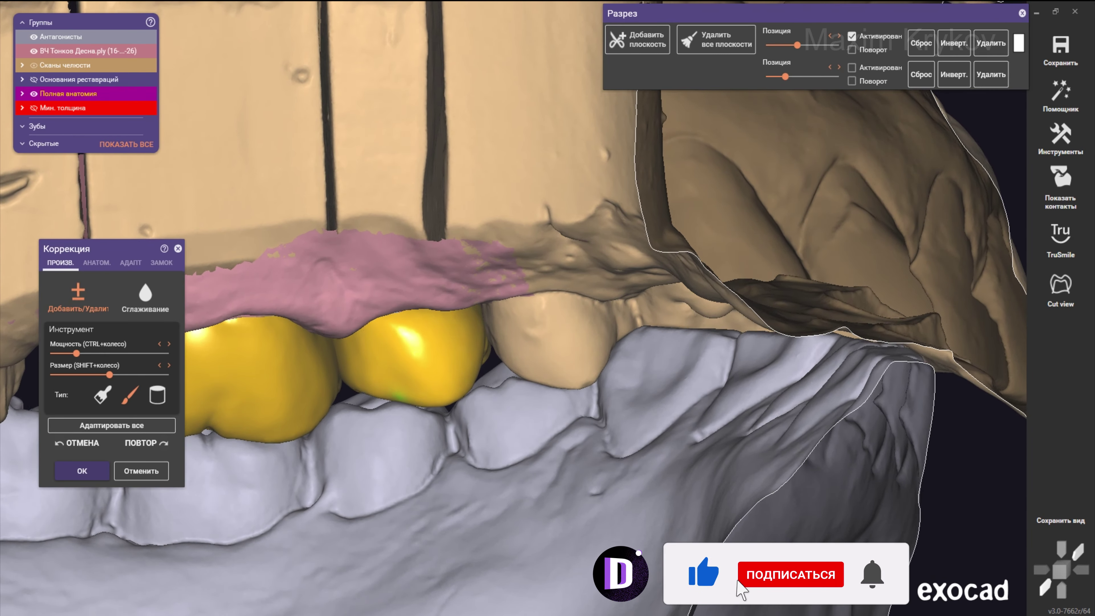
pyautogui.scroll(3, 360, 392)
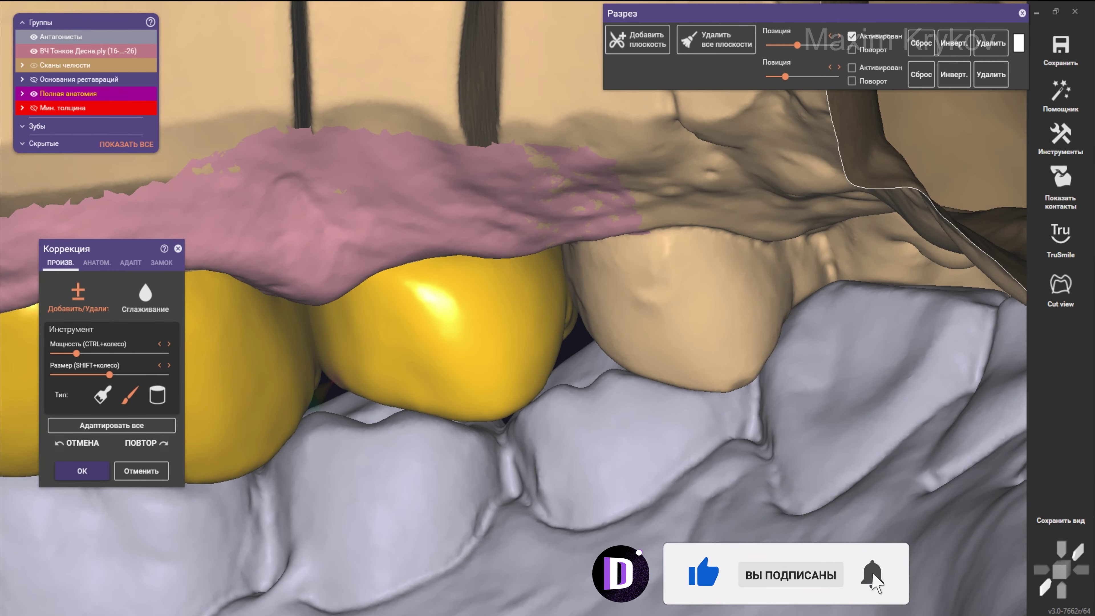
pyautogui.moveTo(360, 392); pyautogui.dragTo(334, 267, button='right')
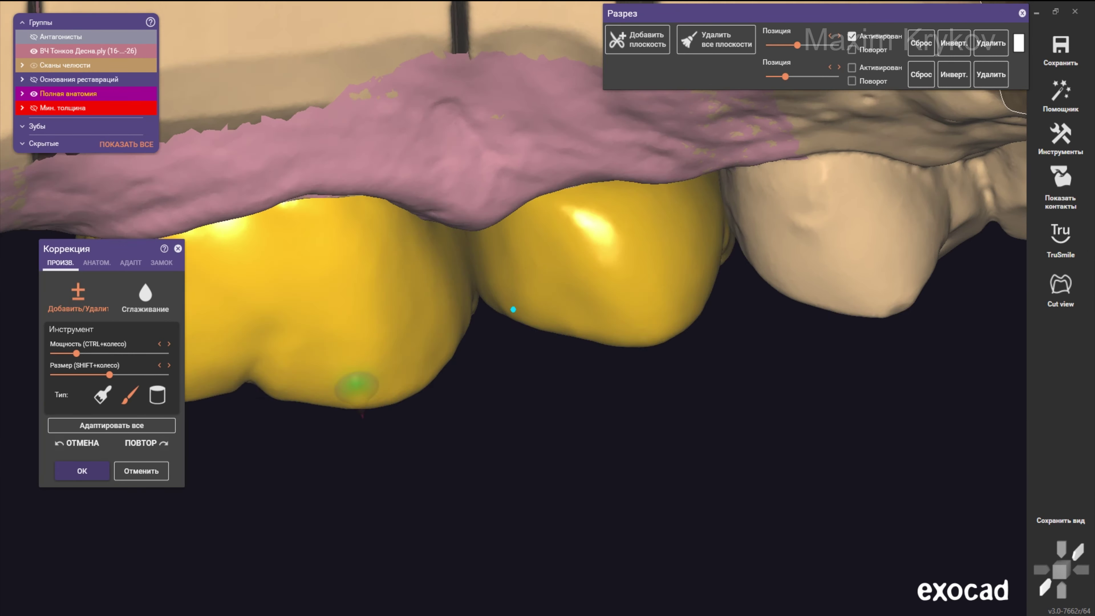
pyautogui.keyDown('shift'); pyautogui.scroll(-2, 526, 293); pyautogui.keyUp('shift')
pyautogui.scroll(3, 515, 258)
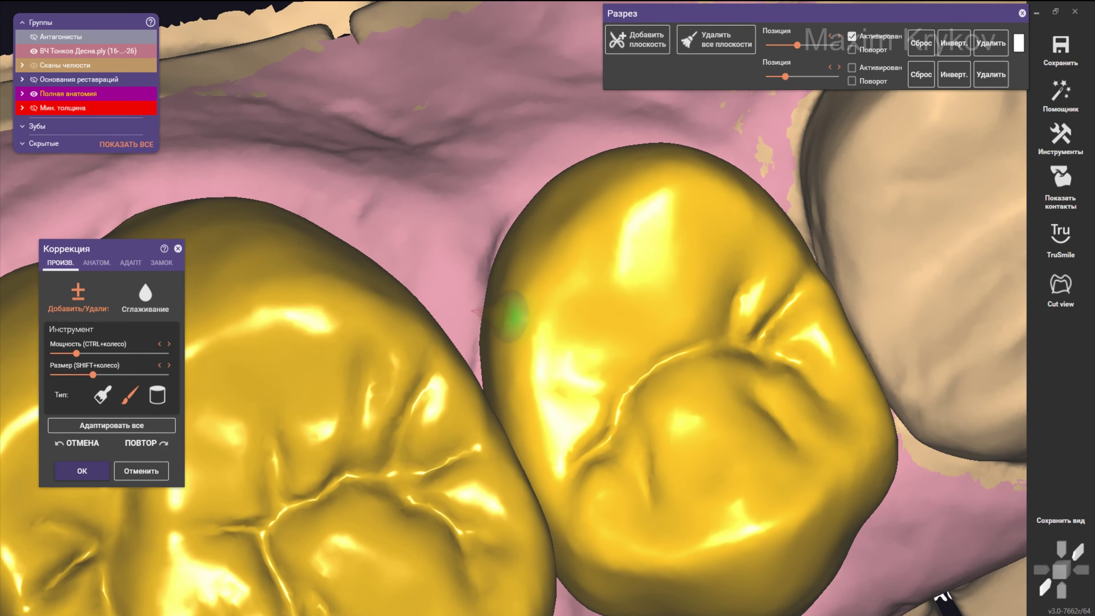
pyautogui.scroll(2, 519, 367)
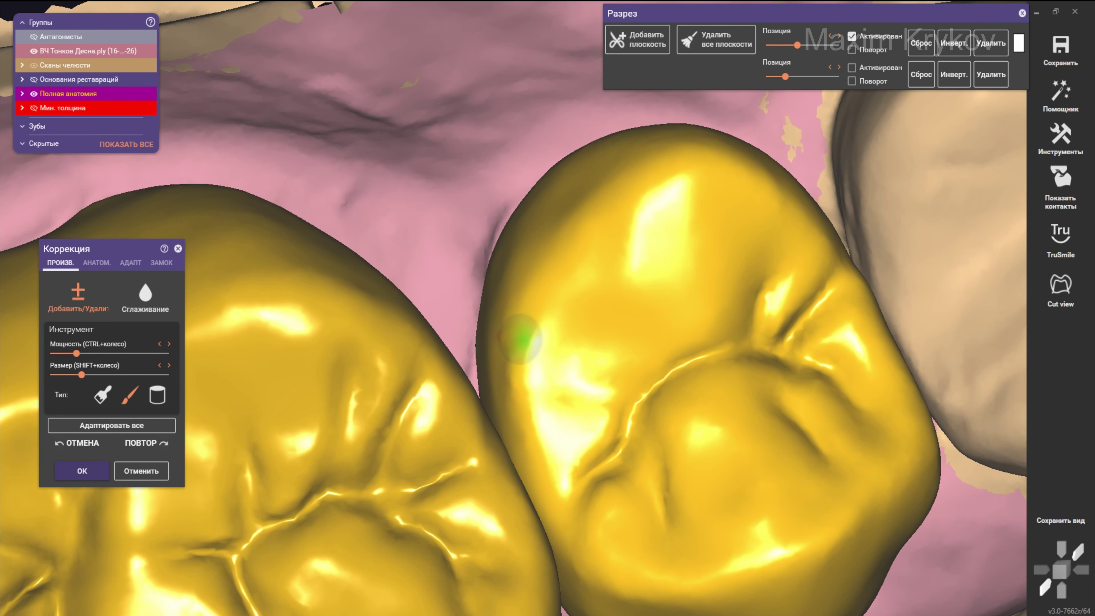
pyautogui.moveTo(558, 281); pyautogui.dragTo(646, 233)
pyautogui.keyDown('shift'); pyautogui.scroll(1, 511, 304); pyautogui.keyUp('shift')
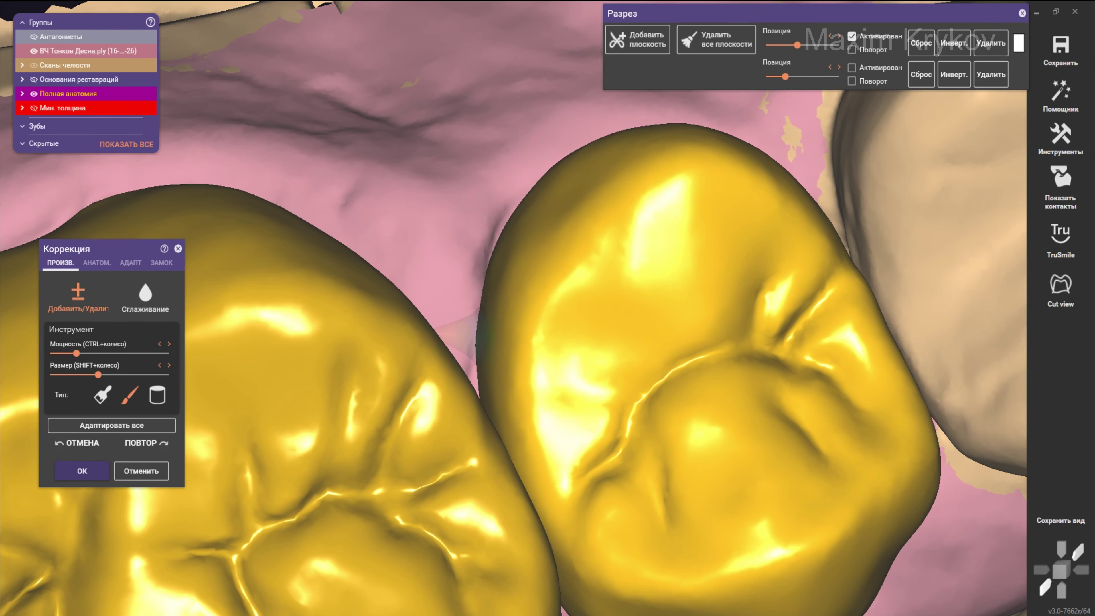
pyautogui.scroll(-2, 491, 334)
pyautogui.moveTo(492, 335)
pyautogui.mouseDown(button='right')
pyautogui.moveTo(513, 355)
pyautogui.moveTo(491, 370)
pyautogui.moveTo(589, 311)
pyautogui.mouseUp(button='right')
pyautogui.scroll(-3, 529, 317)
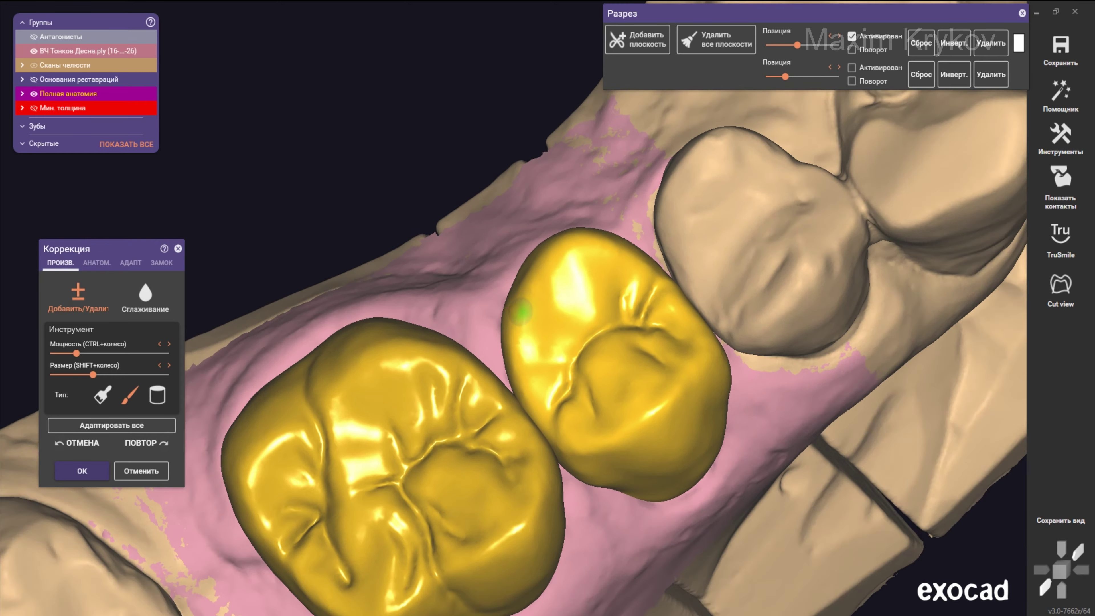
pyautogui.scroll(5, 543, 262)
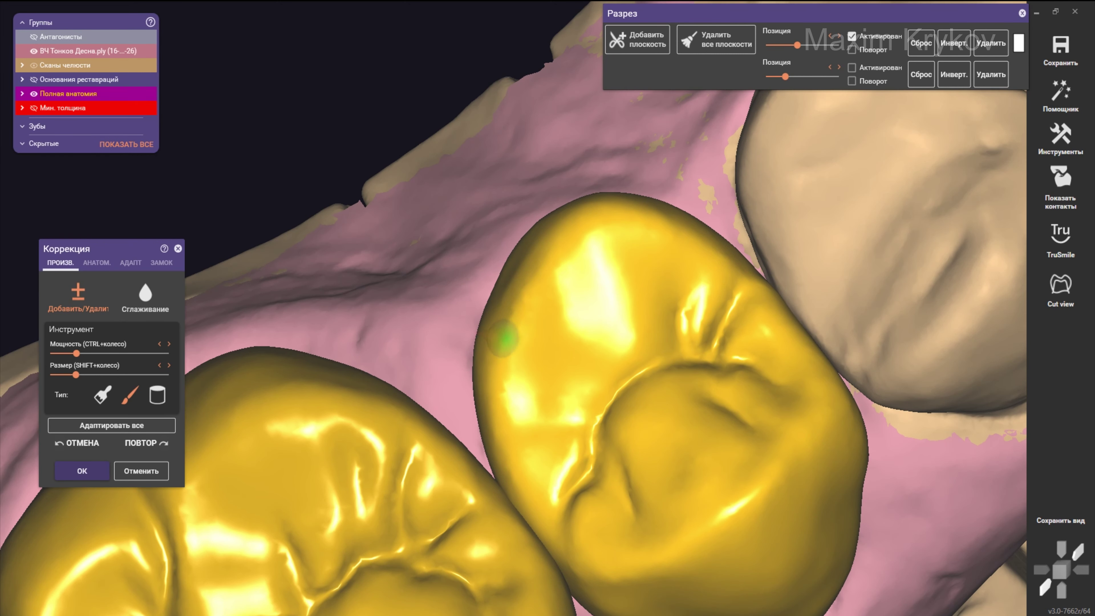
pyautogui.scroll(2, 492, 276)
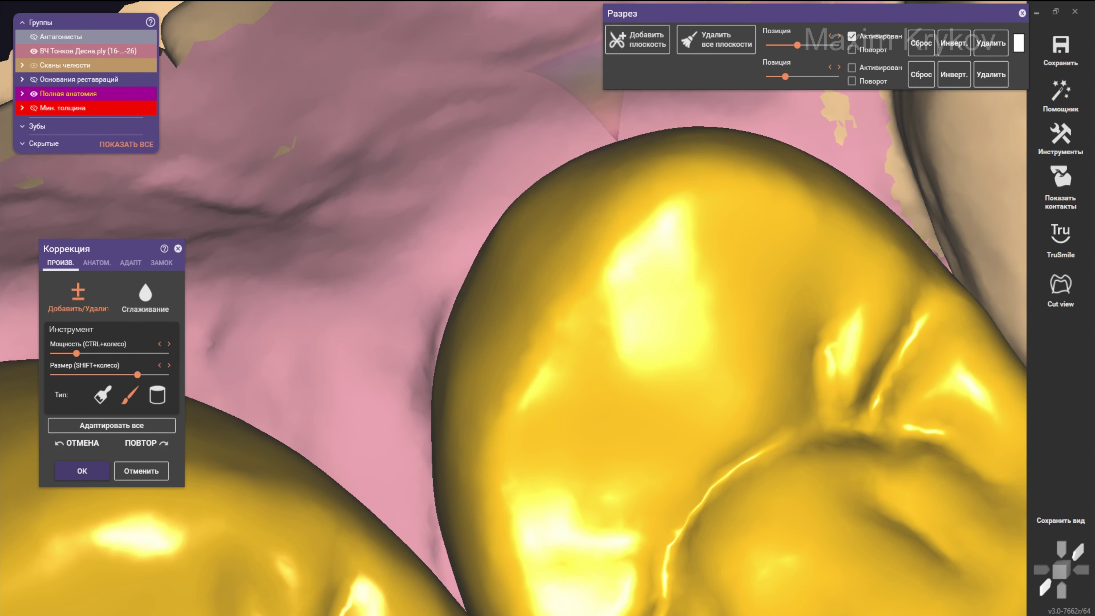
pyautogui.scroll(-10, 618, 212)
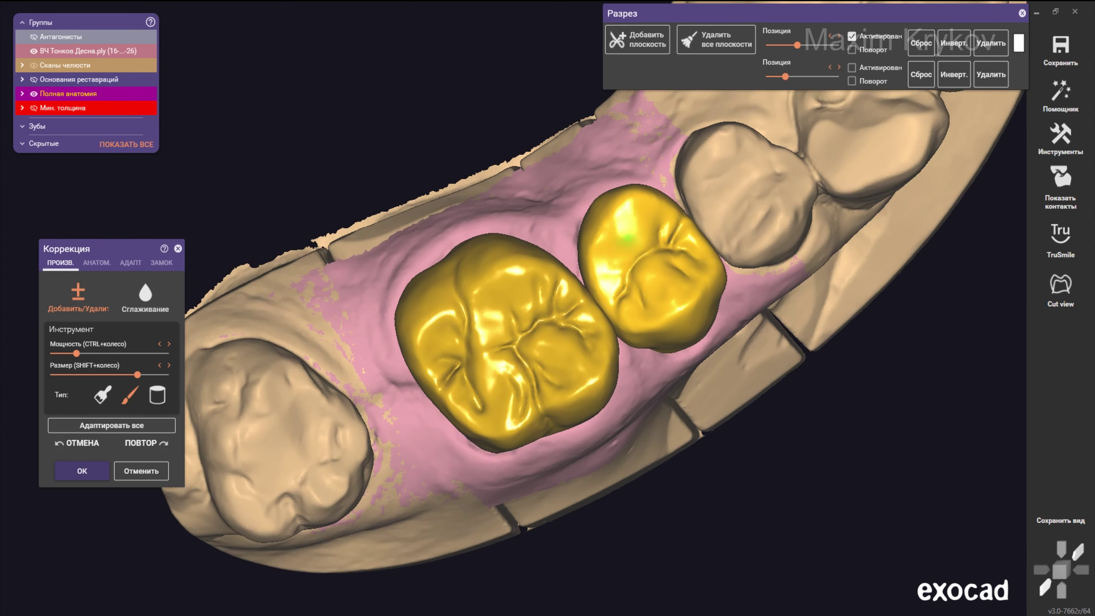
pyautogui.scroll(3, 560, 225)
pyautogui.scroll(3, 517, 259)
pyautogui.scroll(3, 522, 302)
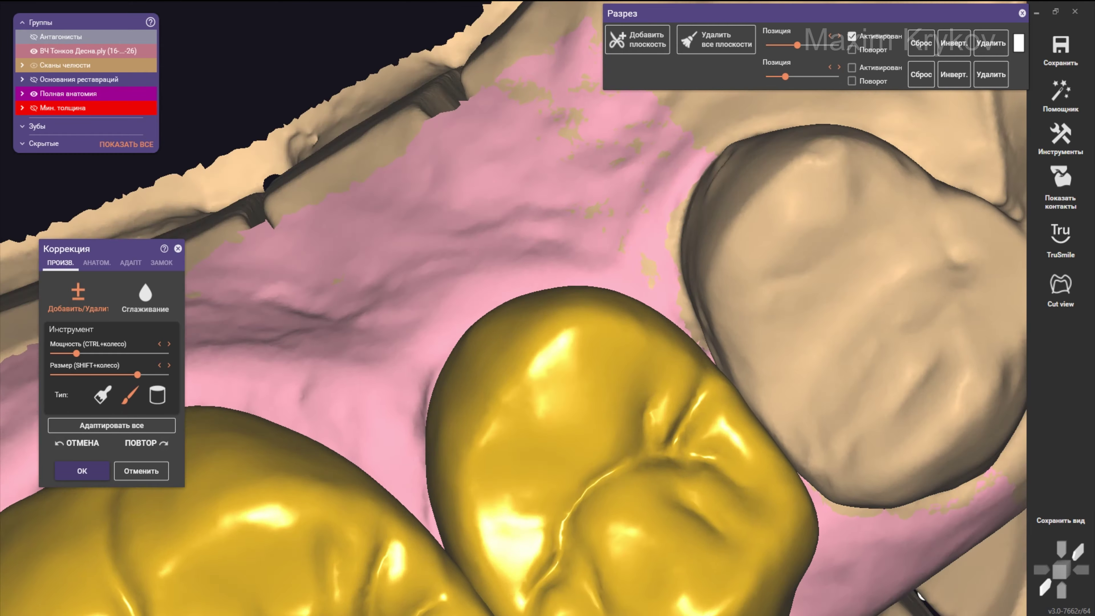
pyautogui.scroll(1, 528, 332)
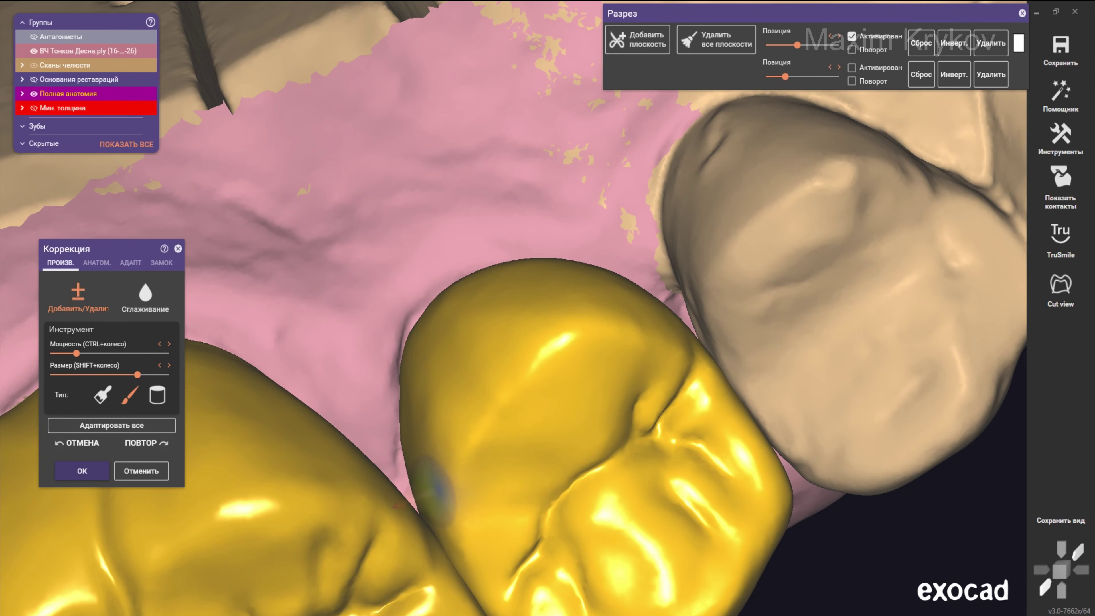
pyautogui.scroll(-5, 426, 474)
pyautogui.moveTo(427, 474)
pyautogui.mouseDown(button='right')
pyautogui.moveTo(464, 440)
pyautogui.moveTo(481, 399)
pyautogui.mouseUp(button='right')
pyautogui.scroll(5, 476, 416)
pyautogui.scroll(-5, 464, 433)
pyautogui.scroll(5, 504, 381)
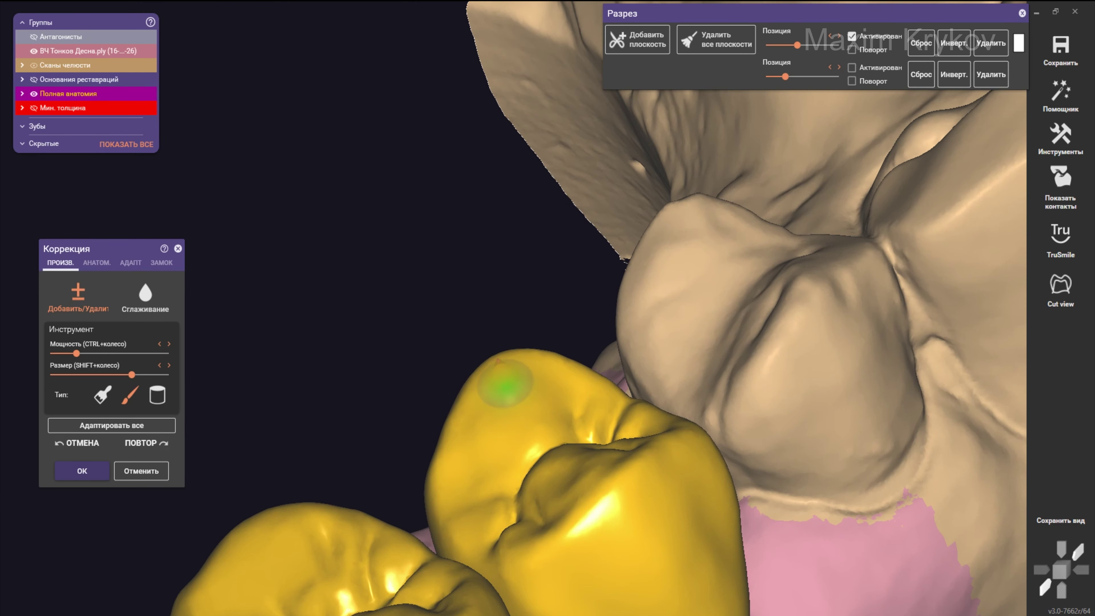
pyautogui.scroll(-5, 560, 388)
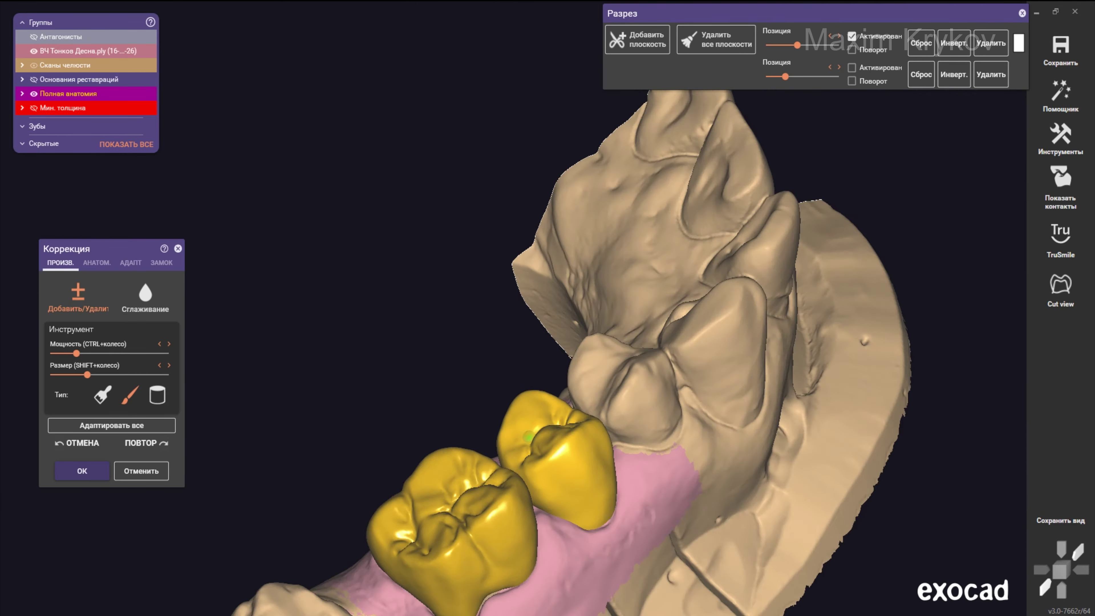
pyautogui.moveTo(560, 388); pyautogui.dragTo(560, 345, button='right')
pyautogui.scroll(5, 560, 388)
pyautogui.moveTo(569, 395); pyautogui.dragTo(573, 390, button='right')
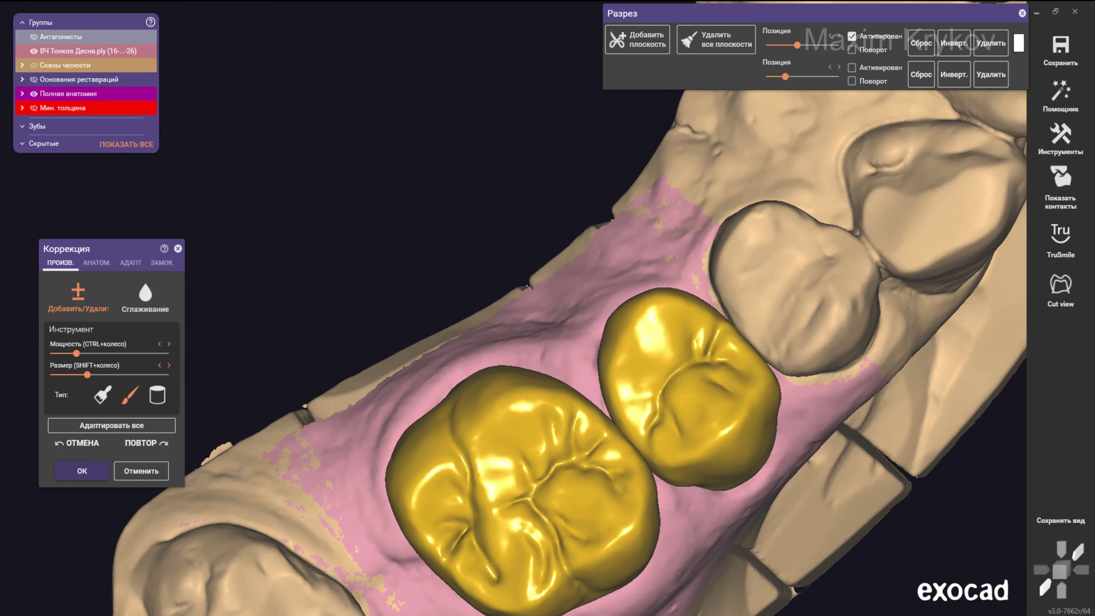
# - Choose the first sculpting brush type and shrink the brush size
pyautogui.click(102, 395)
pyautogui.keyDown('shift'); pyautogui.scroll(-2, 535, 372); pyautogui.keyUp('shift')
pyautogui.scroll(3, 534, 373)
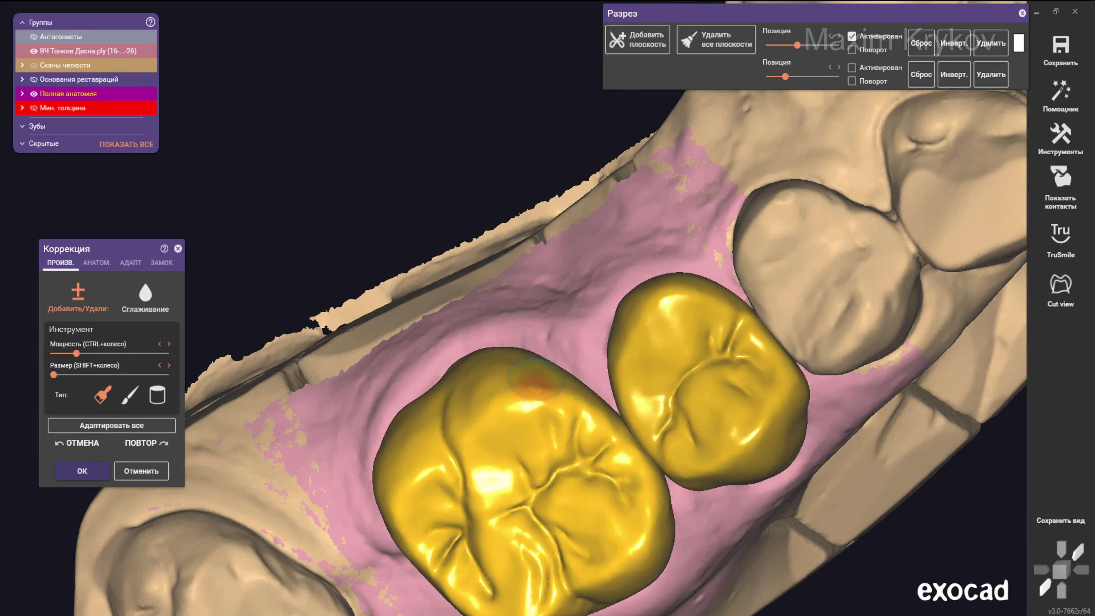
pyautogui.scroll(2, 534, 373)
pyautogui.scroll(2, 532, 374)
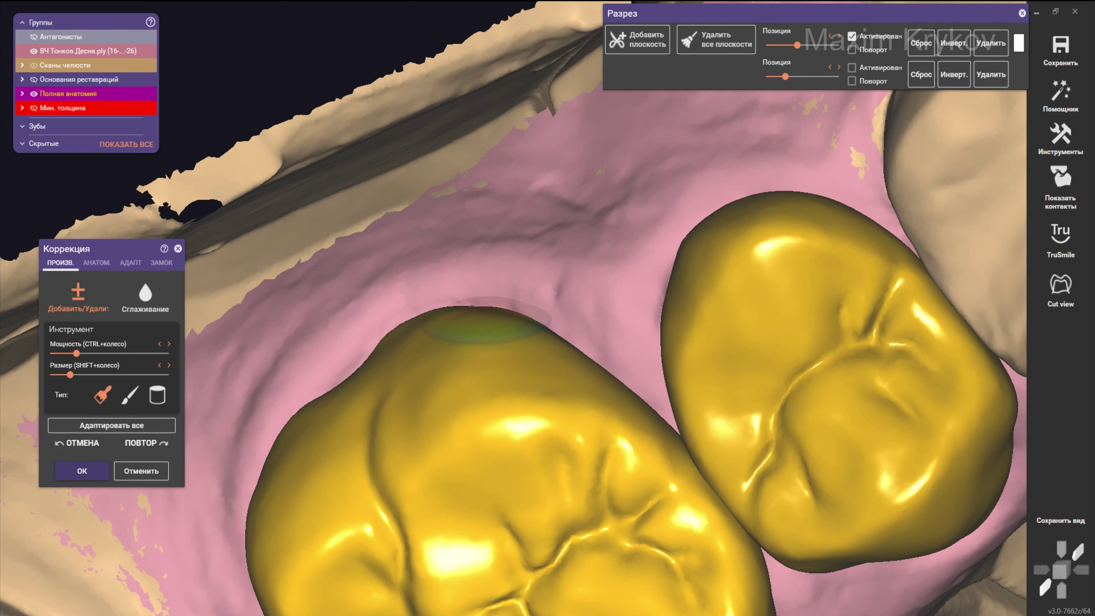
pyautogui.scroll(-3, 489, 298)
pyautogui.scroll(1, 496, 294)
pyautogui.scroll(2, 509, 284)
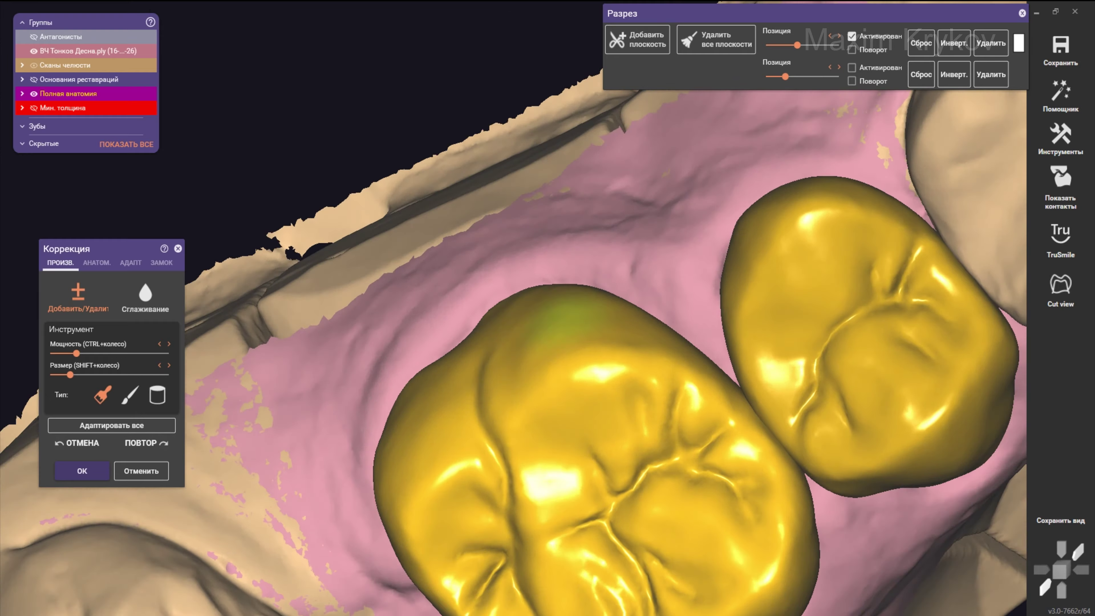
pyautogui.scroll(1, 517, 276)
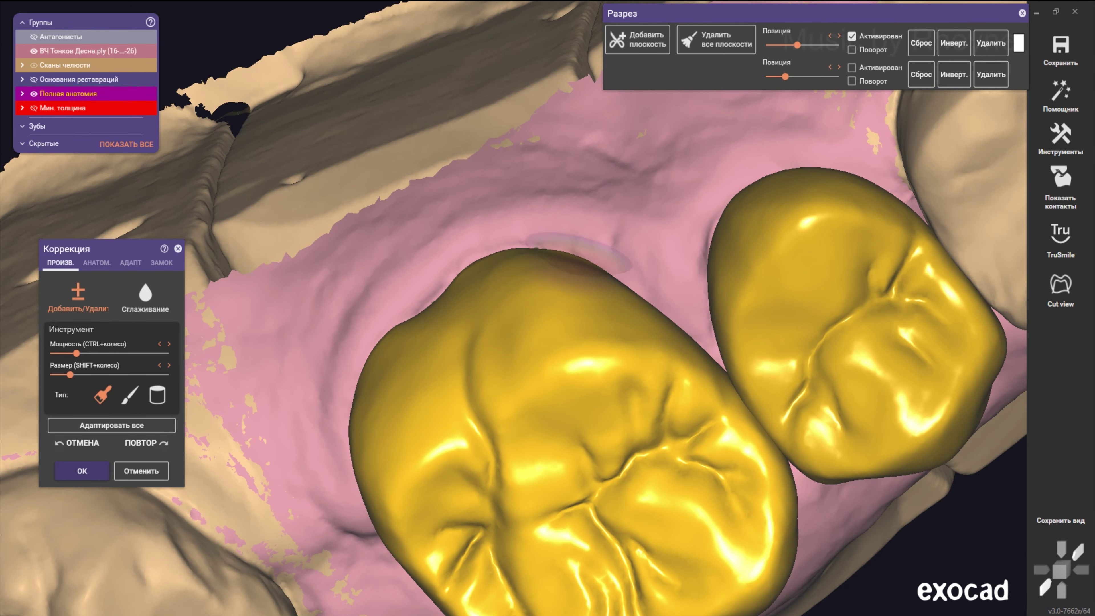
pyautogui.scroll(-3, 578, 252)
pyautogui.scroll(3, 586, 259)
pyautogui.scroll(1, 604, 272)
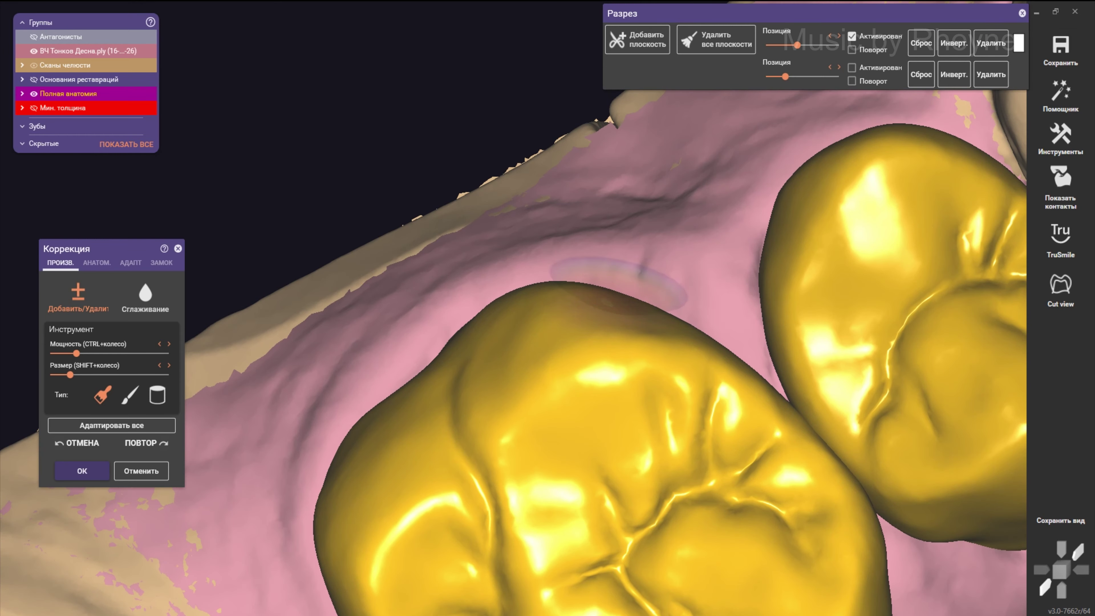
# - Add material along the larger crown's lower edge
pyautogui.moveTo(633, 283); pyautogui.dragTo(687, 276, button='right')
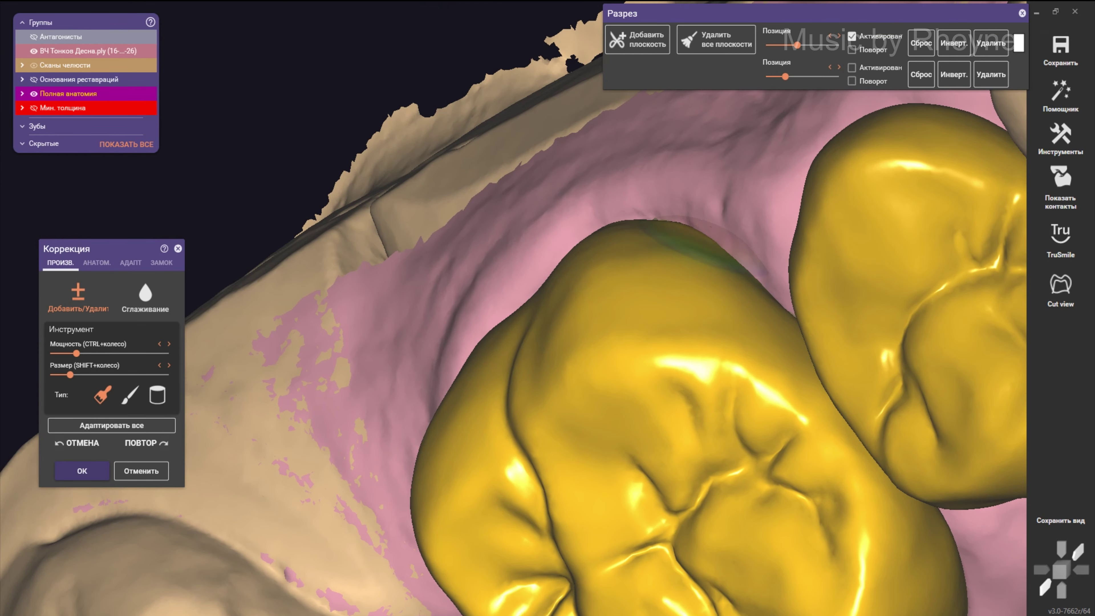
pyautogui.scroll(-2, 610, 362)
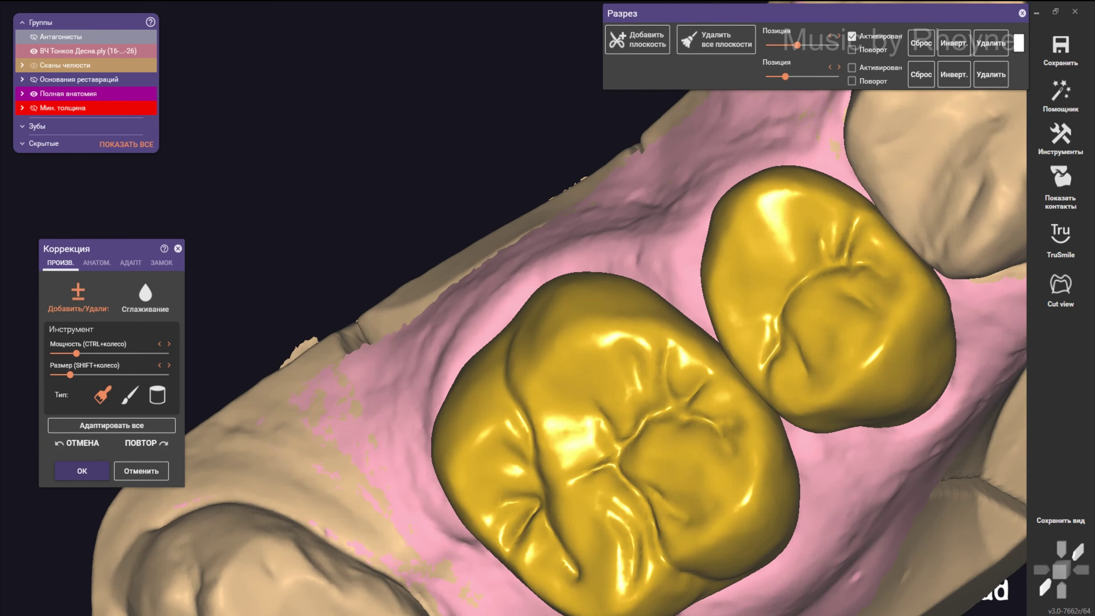
pyautogui.scroll(-2, 610, 362)
pyautogui.scroll(1, 610, 362)
pyautogui.scroll(-1, 609, 362)
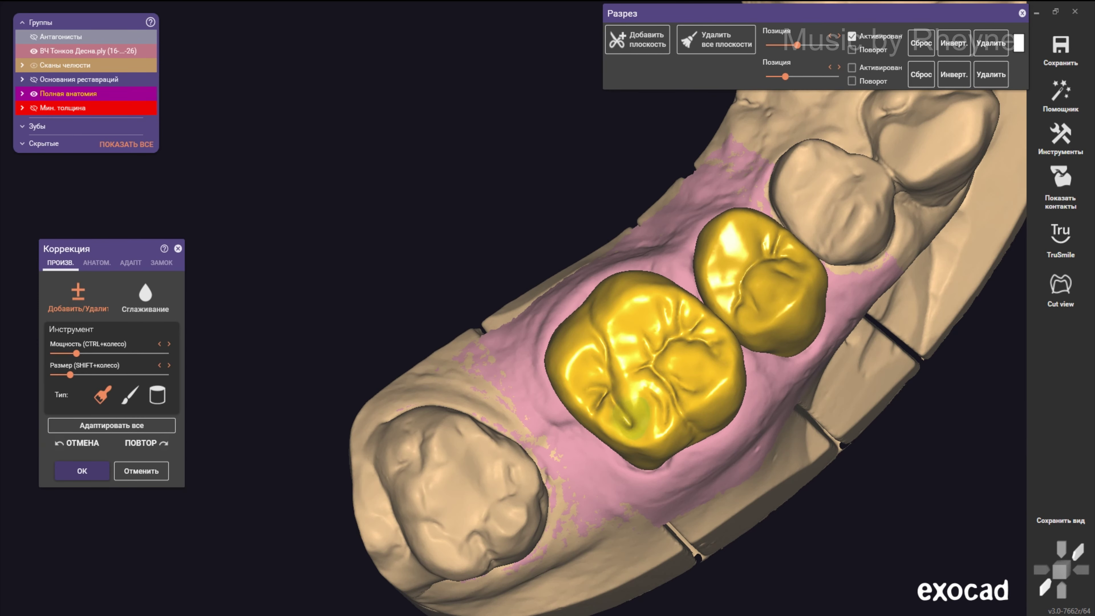
pyautogui.scroll(1, 629, 418)
pyautogui.scroll(2, 604, 401)
pyautogui.scroll(2, 560, 376)
pyautogui.scroll(2, 521, 344)
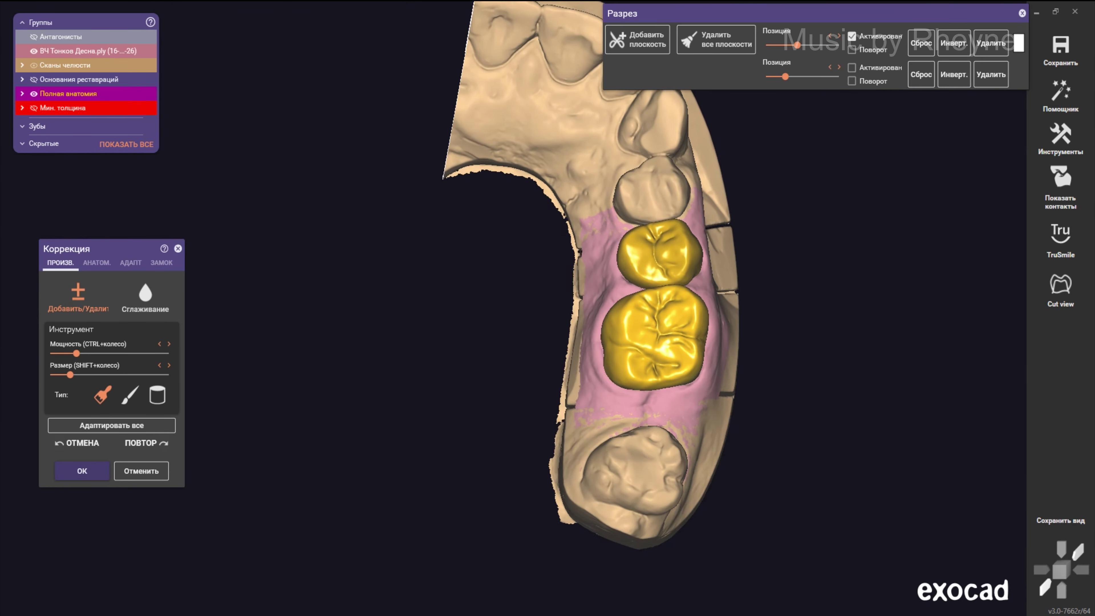
pyautogui.scroll(2, 698, 370)
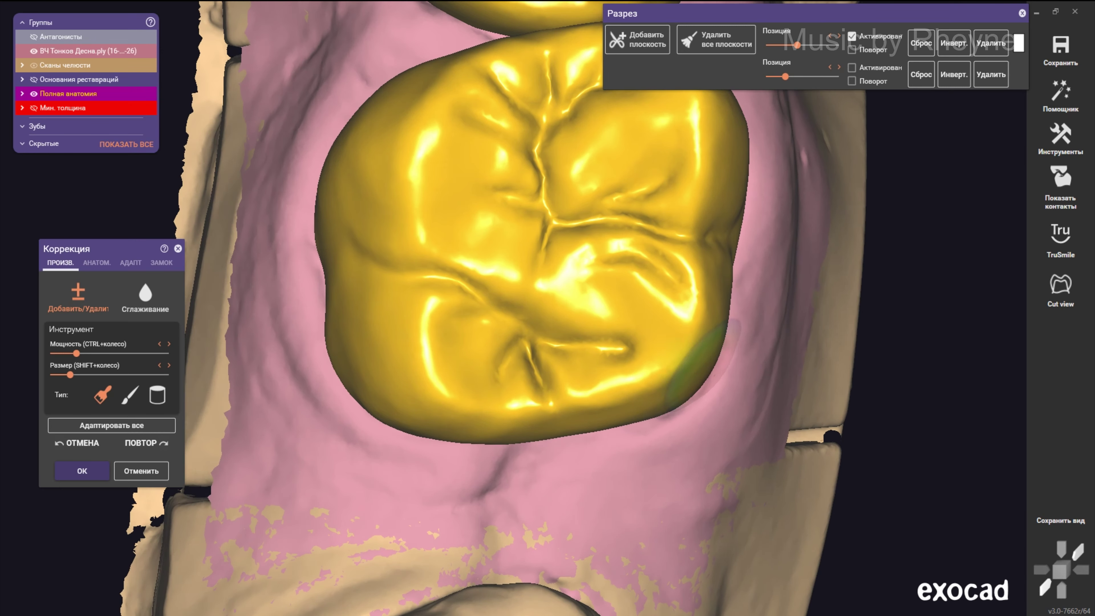
pyautogui.keyDown('shift'); pyautogui.scroll(-3, 696, 365); pyautogui.keyUp('shift')
pyautogui.scroll(2, 695, 360)
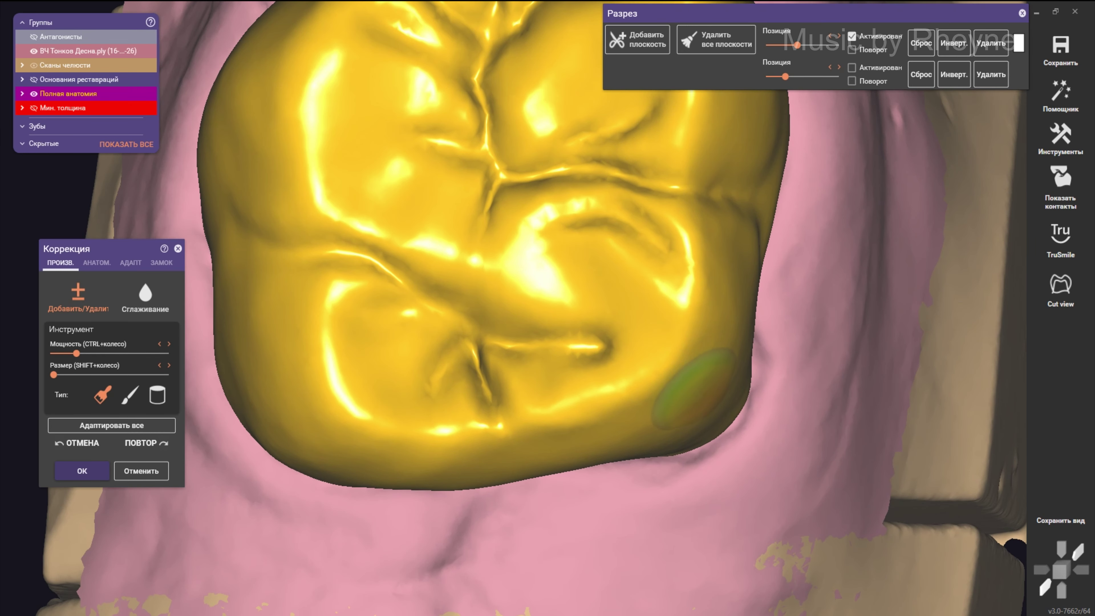
pyautogui.moveTo(664, 410); pyautogui.dragTo(668, 420)
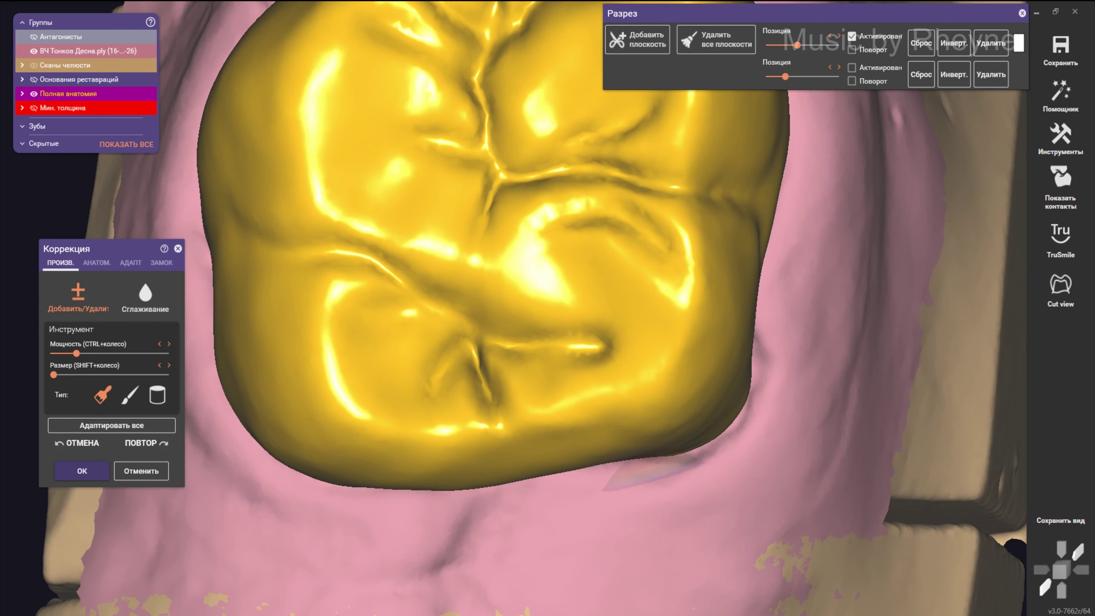
pyautogui.scroll(-5, 653, 474)
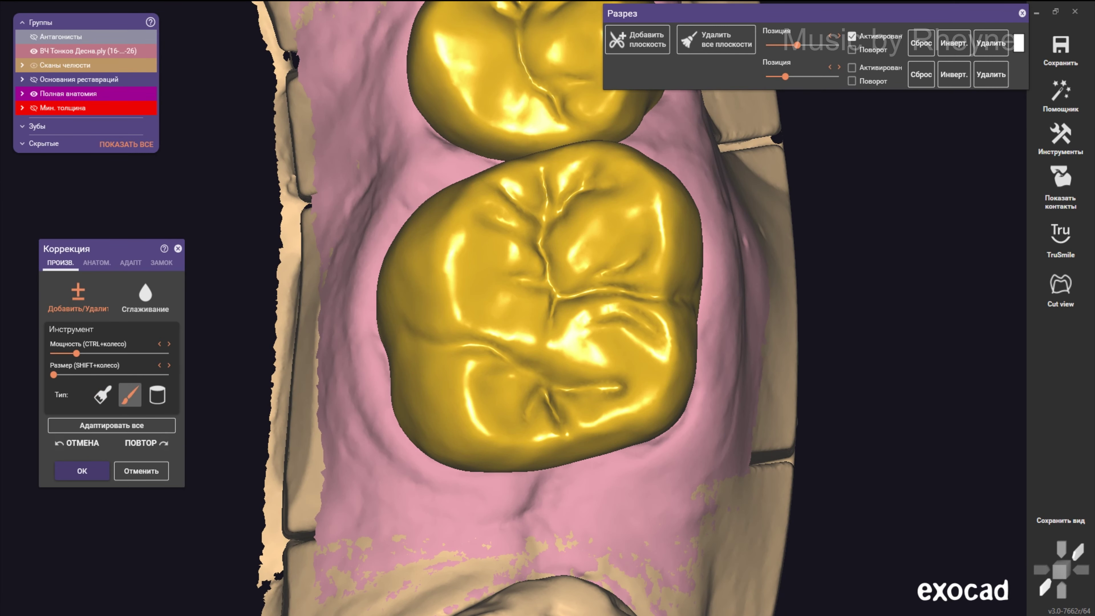
pyautogui.keyDown('shift'); pyautogui.scroll(3, 574, 435); pyautogui.keyUp('shift')
# - Reshape the larger crown's buccal surface from a side view
pyautogui.moveTo(594, 437); pyautogui.dragTo(557, 288, button='right')
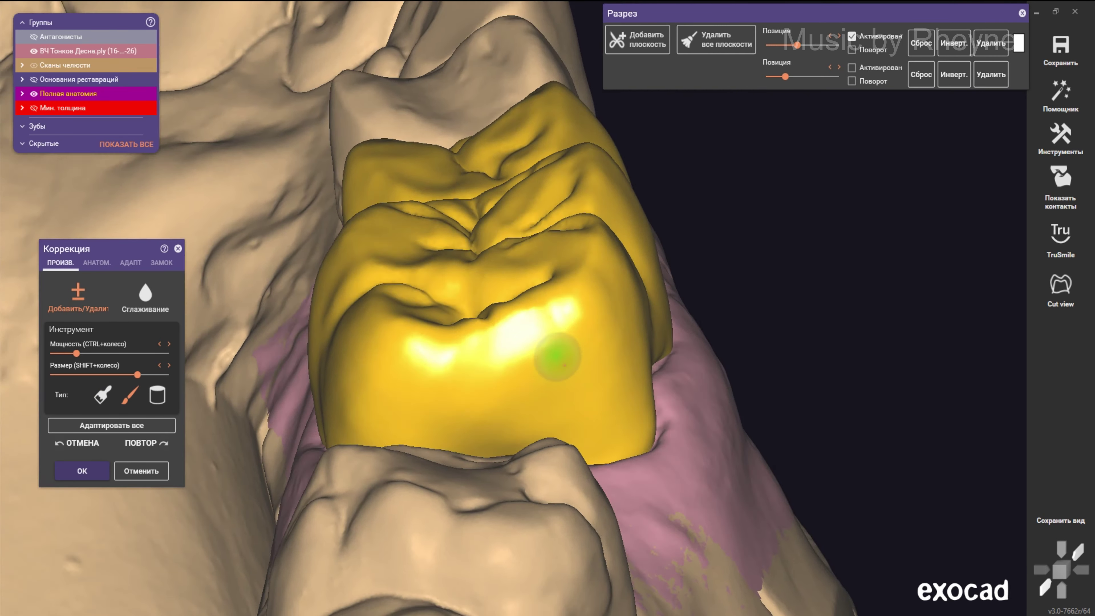
pyautogui.scroll(3, 557, 289)
pyautogui.keyDown('shift'); pyautogui.scroll(-2, 482, 242); pyautogui.keyUp('shift')
pyautogui.moveTo(416, 253)
pyautogui.mouseDown()
pyautogui.moveTo(447, 339)
pyautogui.moveTo(481, 373)
pyautogui.moveTo(502, 337)
pyautogui.mouseUp()
pyautogui.scroll(-3, 502, 337)
# - Rotate to inspect the whole arch from an oblique side view
pyautogui.moveTo(502, 337)
pyautogui.mouseDown(button='right')
pyautogui.moveTo(496, 386)
pyautogui.moveTo(528, 232)
pyautogui.mouseUp(button='right')
pyautogui.scroll(4, 528, 232)
pyautogui.keyDown('shift'); pyautogui.scroll(-2, 383, 291); pyautogui.keyUp('shift')
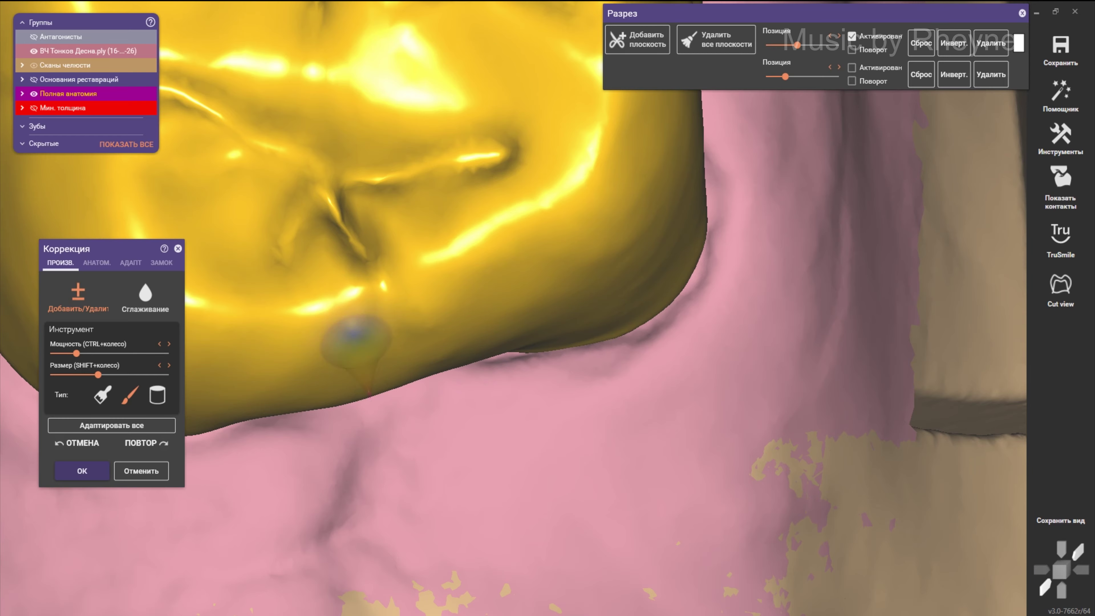
pyautogui.scroll(-3, 432, 328)
pyautogui.moveTo(433, 327); pyautogui.dragTo(427, 326, button='right')
pyautogui.scroll(2, 426, 326)
pyautogui.scroll(2, 426, 325)
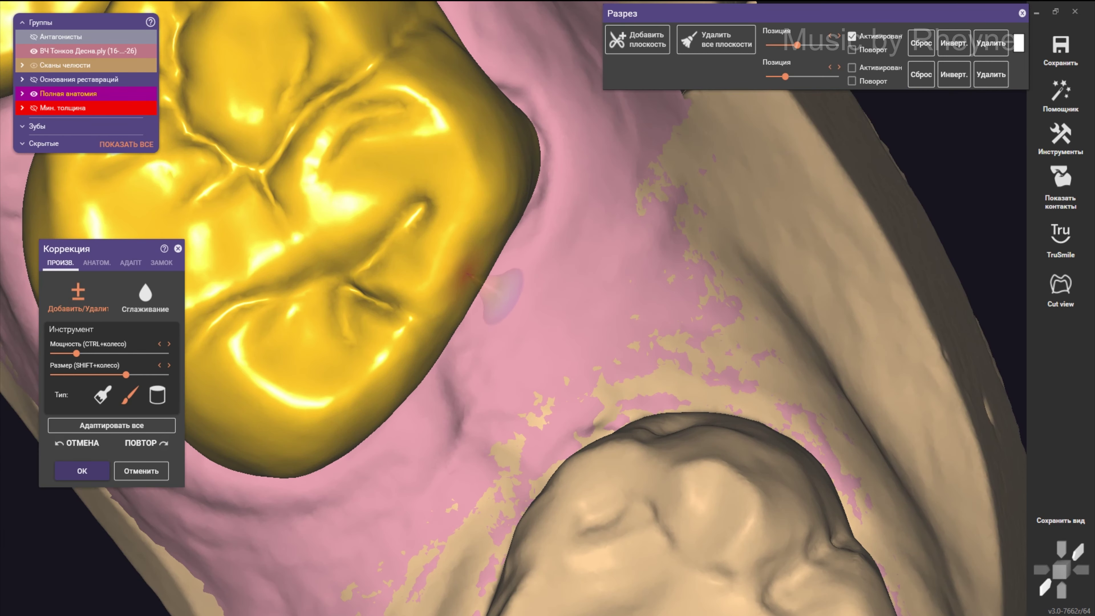
pyautogui.scroll(2, 502, 297)
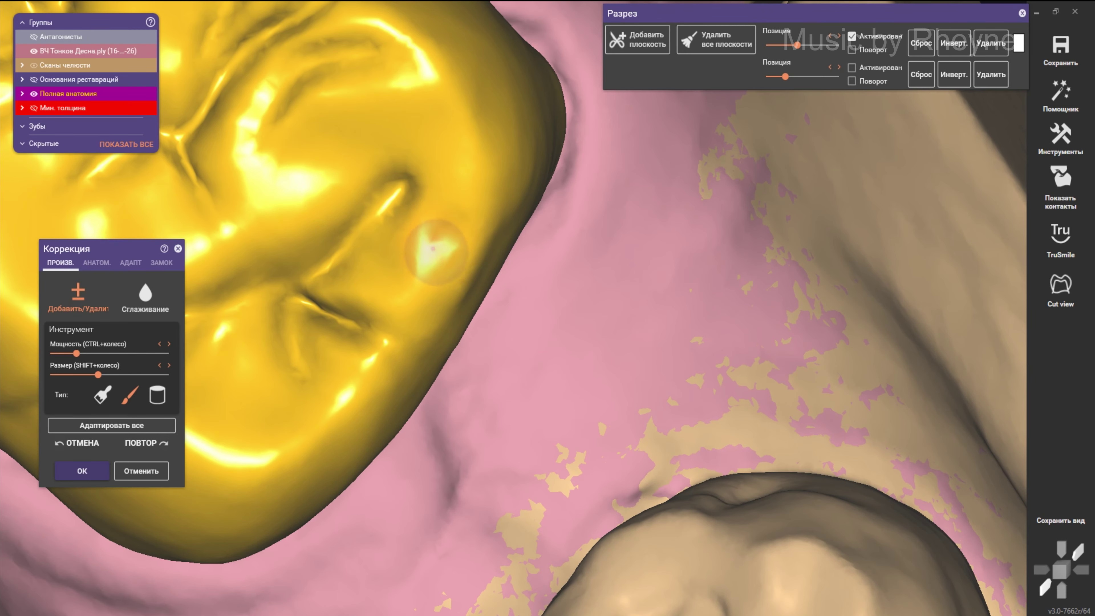
pyautogui.scroll(-5, 450, 230)
pyautogui.scroll(-3, 436, 245)
pyautogui.moveTo(435, 244)
pyautogui.mouseDown(button='right')
pyautogui.moveTo(472, 309)
pyautogui.moveTo(302, 259)
pyautogui.mouseUp(button='right')
pyautogui.scroll(2, 198, 293)
# - Use the Бугры element to drag a cusp, shifting the central fissure slightly
pyautogui.click(97, 262)
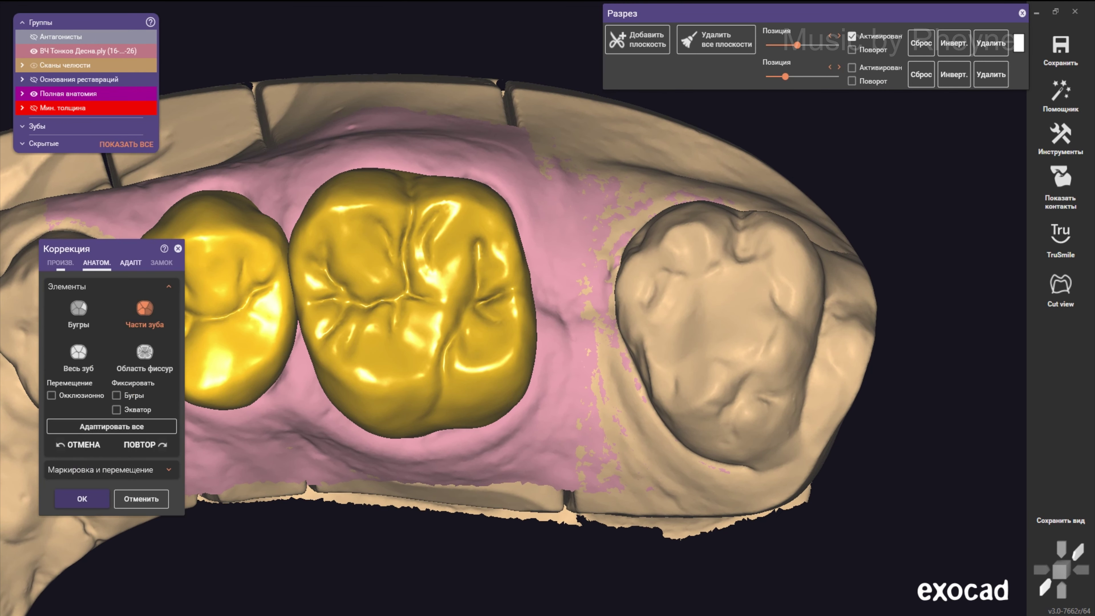
pyautogui.scroll(2, 440, 263)
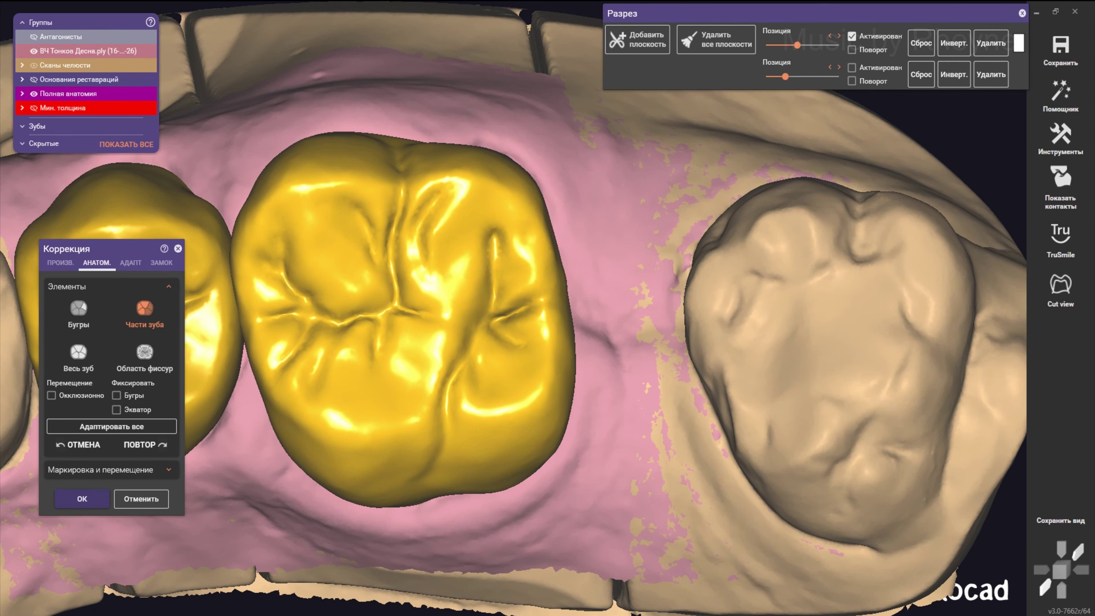
pyautogui.click(79, 312)
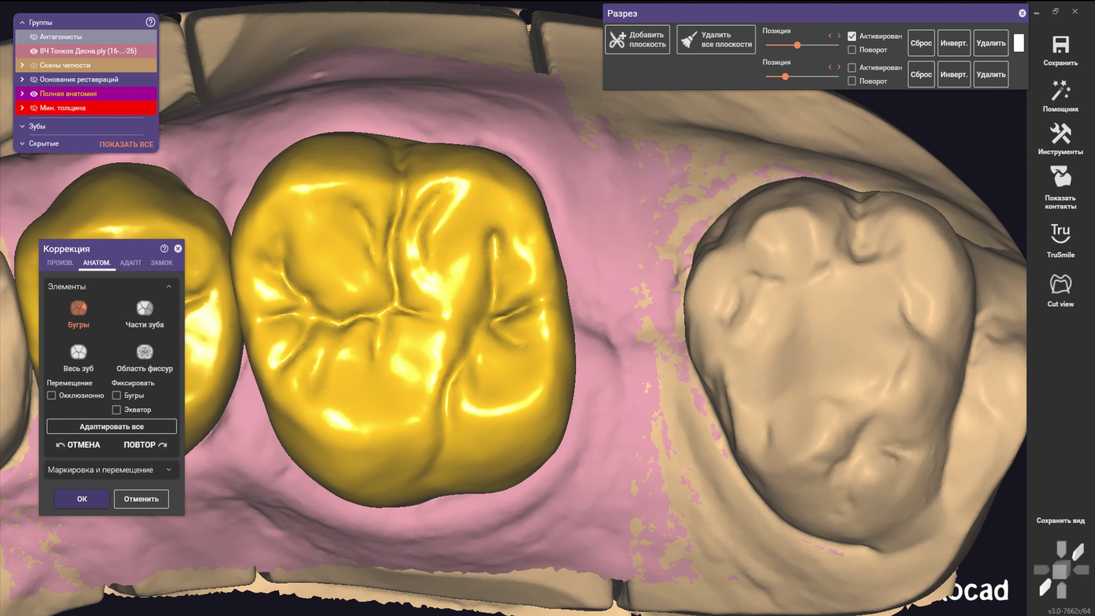
pyautogui.moveTo(394, 263); pyautogui.dragTo(404, 264)
pyautogui.scroll(-2, 547, 308)
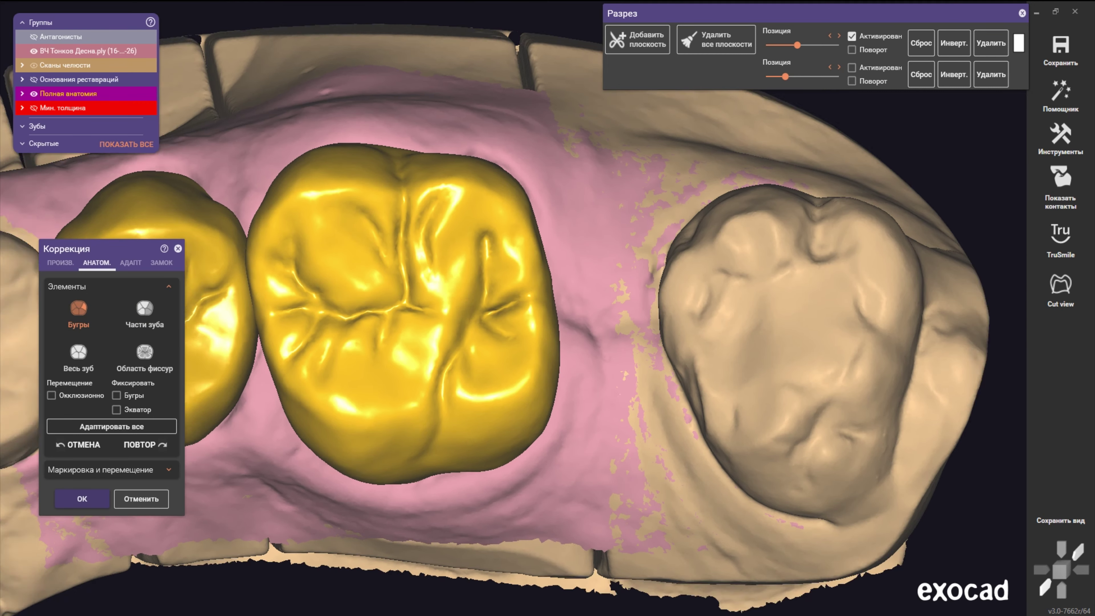
pyautogui.scroll(-3, 547, 308)
pyautogui.scroll(4, 547, 308)
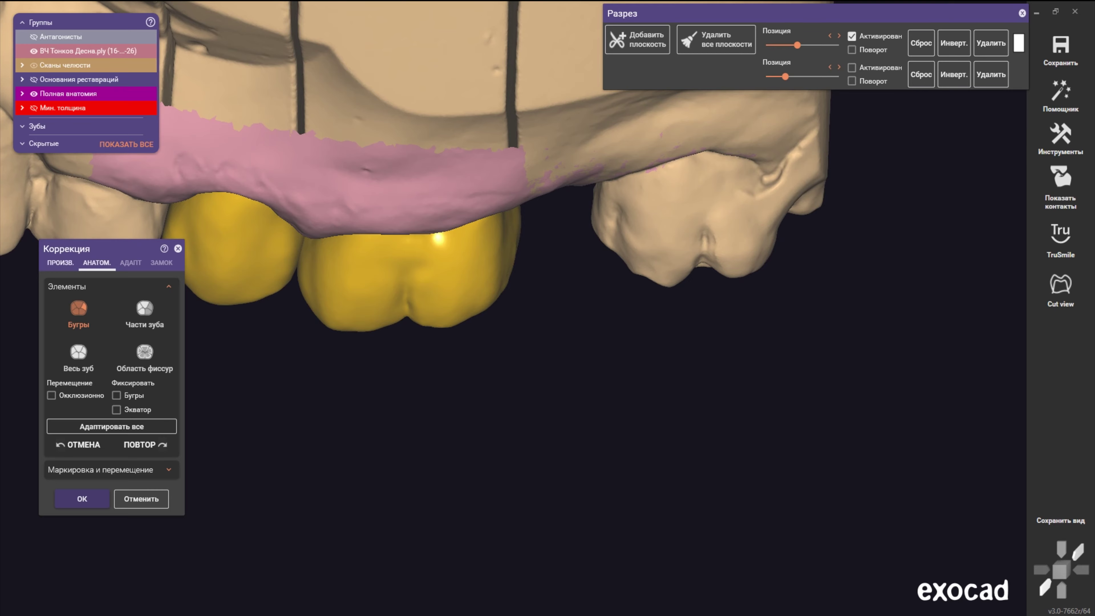
pyautogui.keyDown('shift'); pyautogui.scroll(3, 456, 336); pyautogui.keyUp('shift')
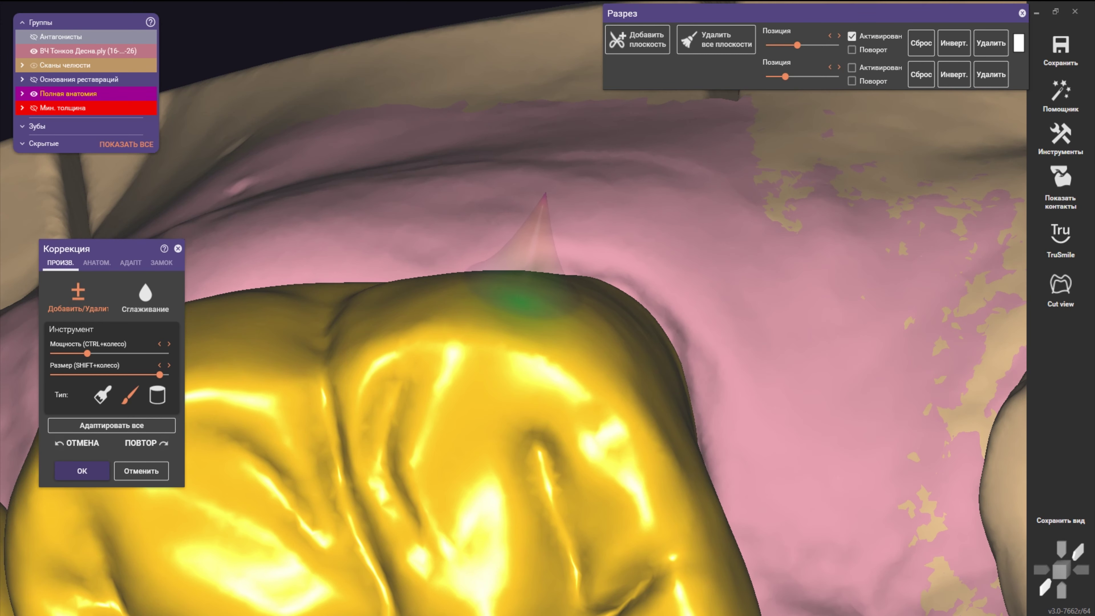
# - Orbit around the two gold crowns to inspect them beside their neighbours and from the front
pyautogui.keyDown('shift'); pyautogui.scroll(-4, 431, 323); pyautogui.keyUp('shift')
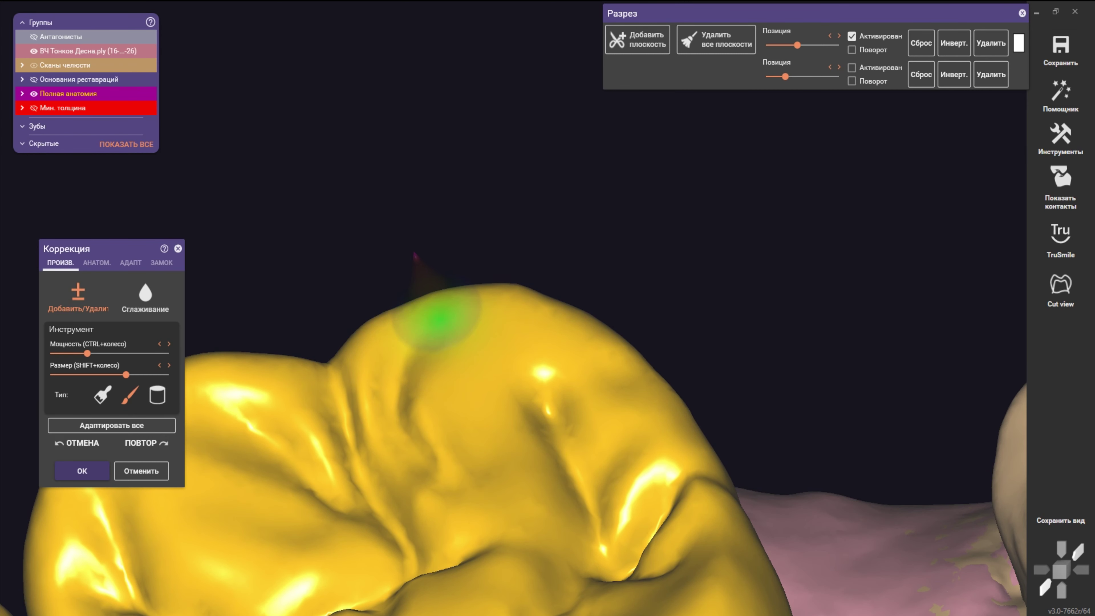
pyautogui.moveTo(371, 254); pyautogui.dragTo(494, 317, button='right')
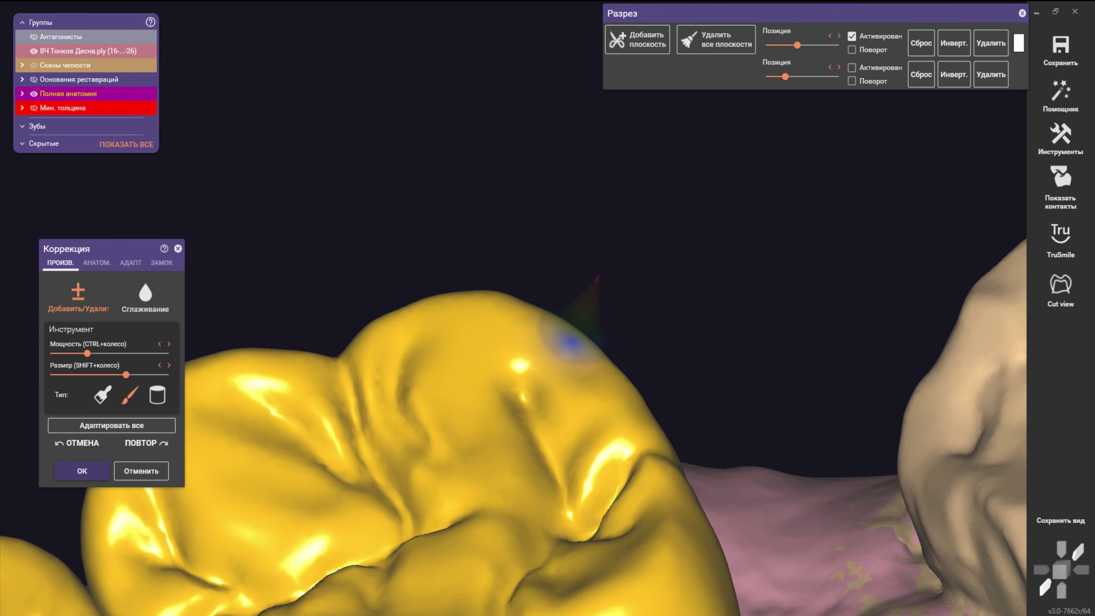
pyautogui.moveTo(467, 325)
pyautogui.mouseDown(button='right')
pyautogui.moveTo(496, 318)
pyautogui.moveTo(430, 391)
pyautogui.moveTo(513, 323)
pyautogui.moveTo(510, 335)
pyautogui.mouseUp(button='right')
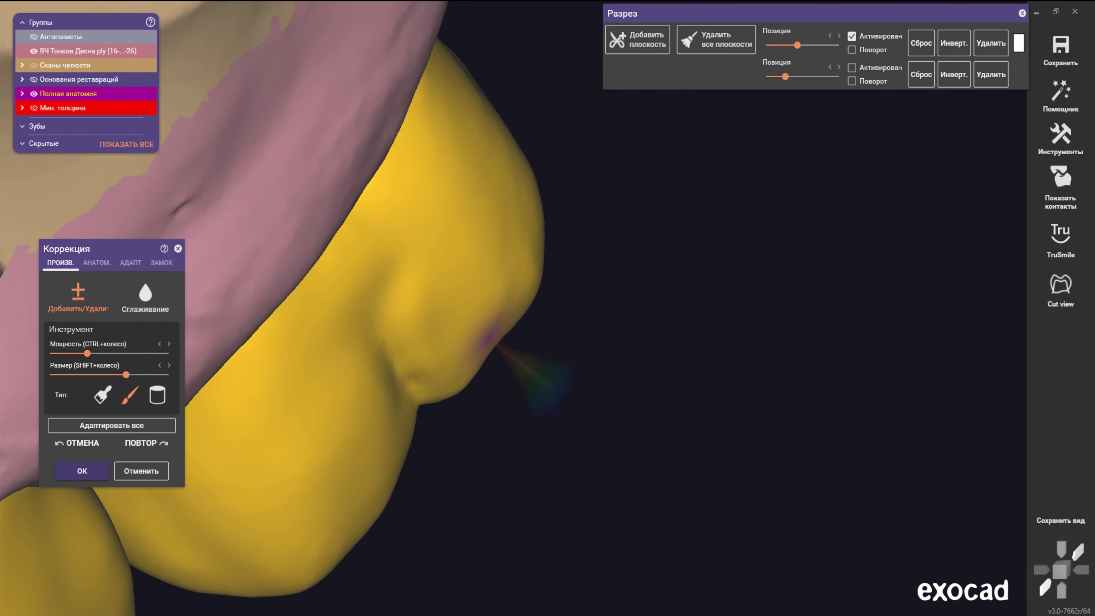
pyautogui.moveTo(539, 211)
pyautogui.mouseDown(button='right')
pyautogui.moveTo(508, 181)
pyautogui.moveTo(555, 142)
pyautogui.mouseUp(button='right')
pyautogui.keyDown('shift'); pyautogui.scroll(3, 556, 142); pyautogui.keyUp('shift')
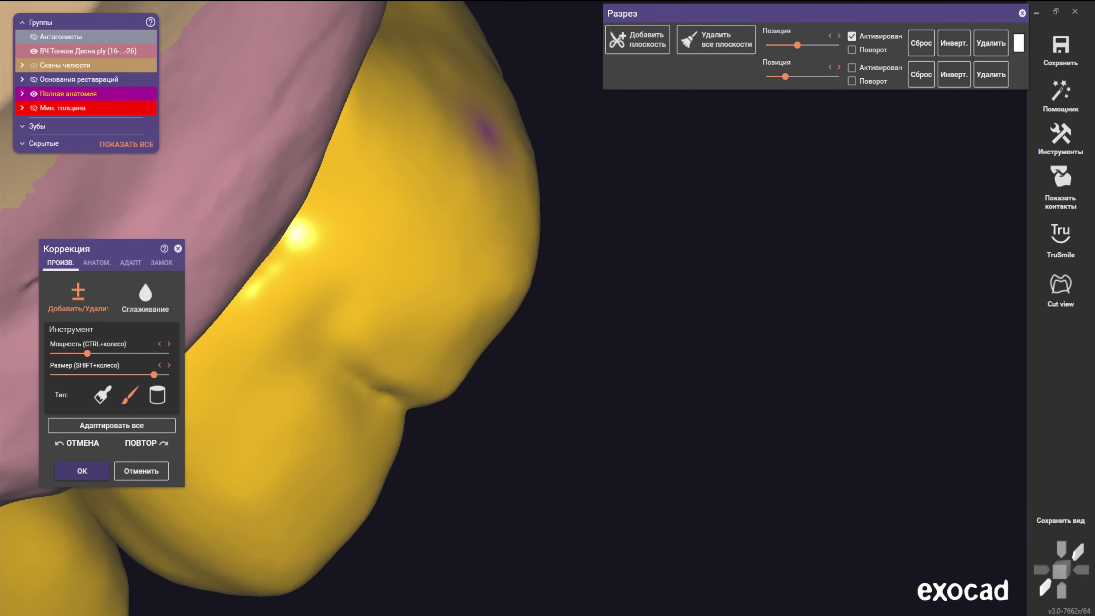
pyautogui.moveTo(481, 119)
pyautogui.mouseDown(button='right')
pyautogui.moveTo(509, 142)
pyautogui.moveTo(501, 259)
pyautogui.mouseUp(button='right')
pyautogui.moveTo(476, 298); pyautogui.dragTo(524, 222, button='right')
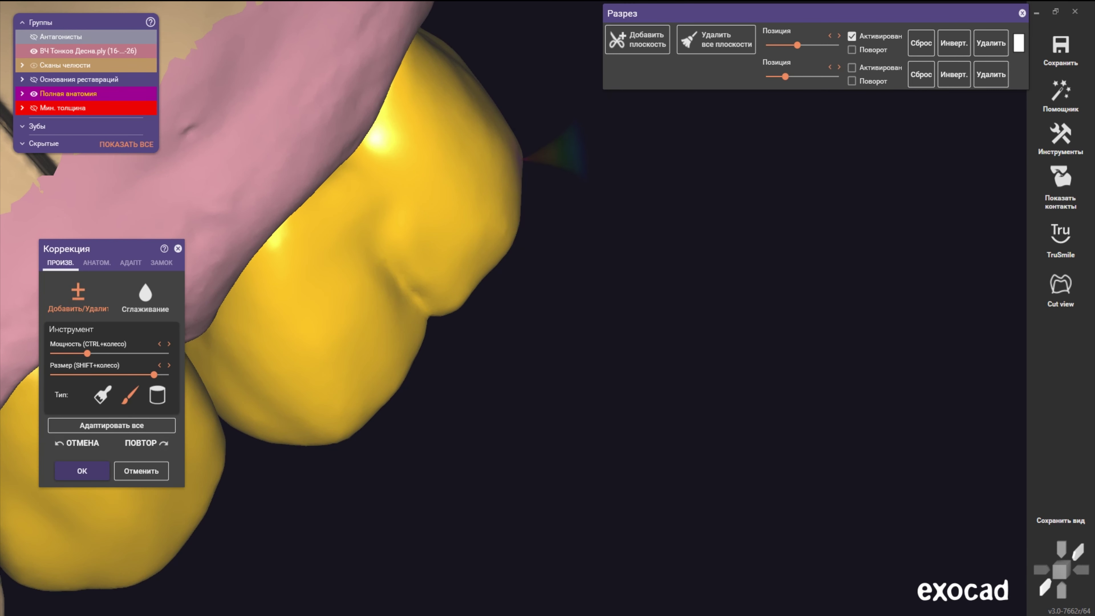
pyautogui.scroll(-3, 520, 224)
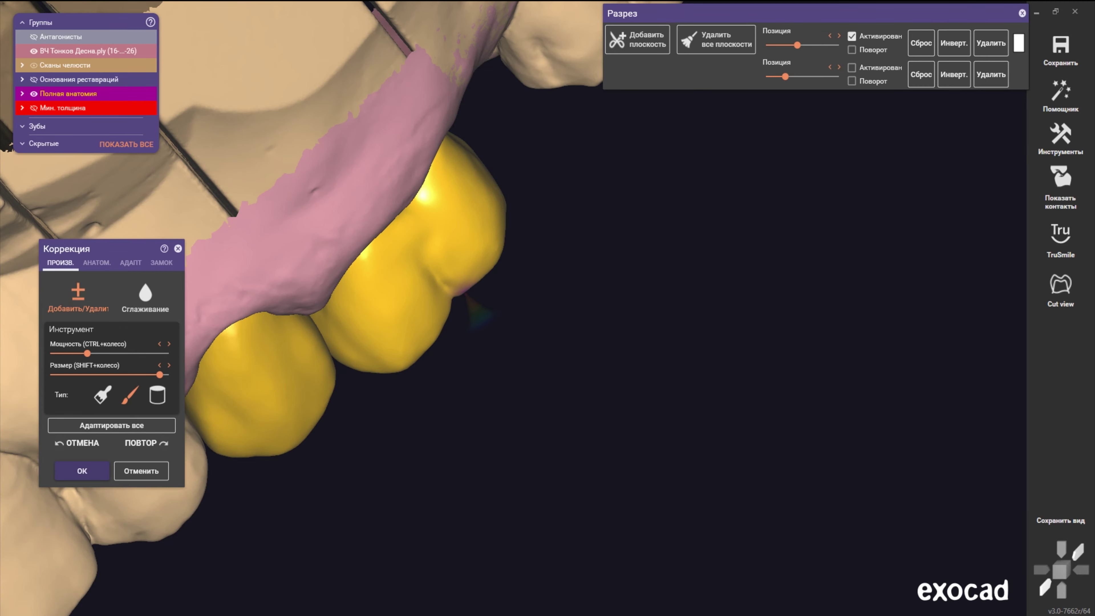
pyautogui.press('Home')
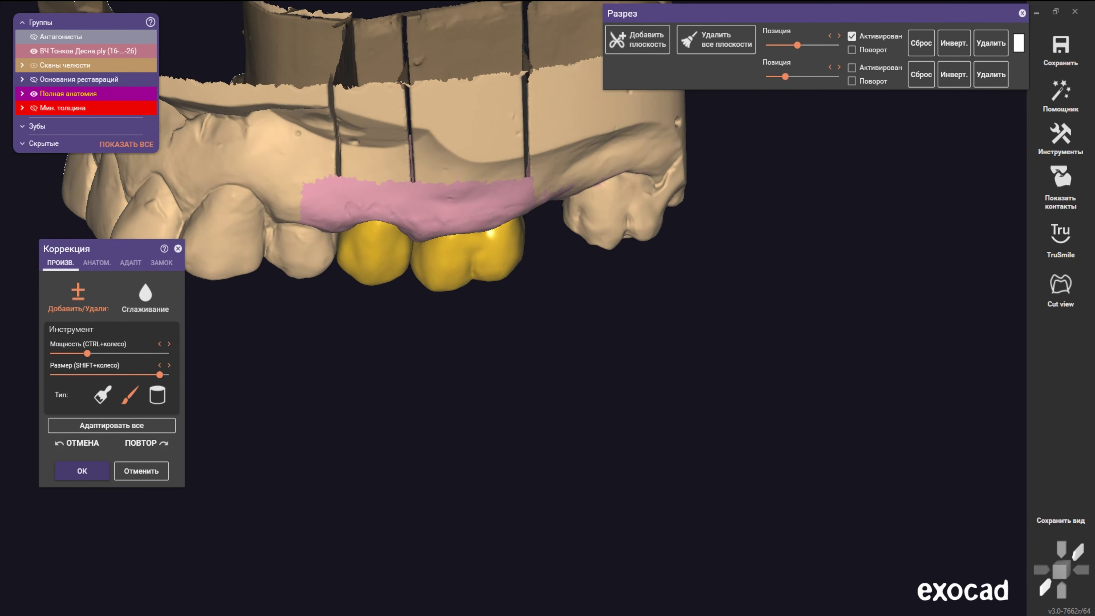
# - Resize the add/remove brush while viewing the crown's biting surface from above and the side
pyautogui.scroll(3, 489, 257)
pyautogui.scroll(3, 447, 256)
pyautogui.scroll(2, 452, 276)
pyautogui.keyDown('shift'); pyautogui.scroll(-2, 452, 276); pyautogui.keyUp('shift')
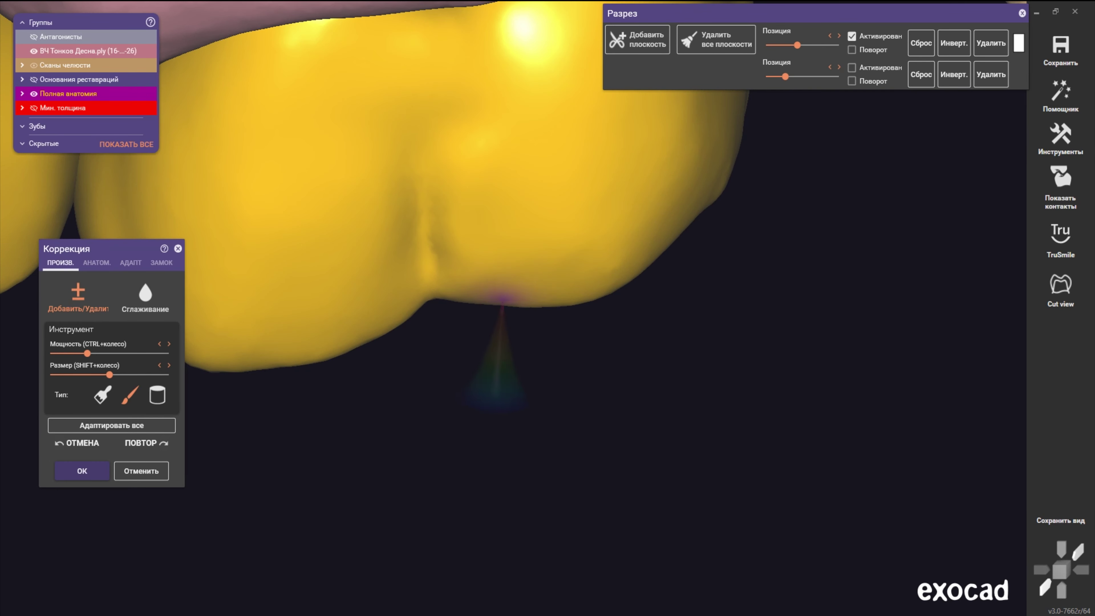
pyautogui.scroll(-3, 509, 269)
pyautogui.scroll(2, 487, 267)
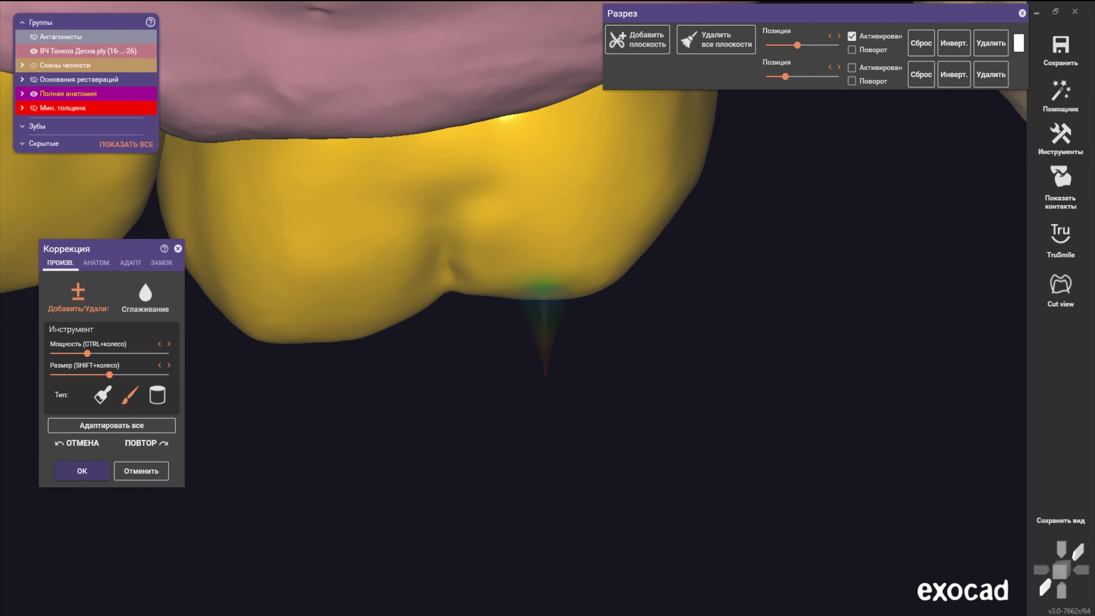
pyautogui.moveTo(435, 233)
pyautogui.mouseDown(button='right')
pyautogui.moveTo(448, 142)
pyautogui.moveTo(472, 184)
pyautogui.mouseUp(button='right')
pyautogui.keyDown('shift'); pyautogui.scroll(1, 464, 168); pyautogui.keyUp('shift')
pyautogui.scroll(-2, 464, 168)
pyautogui.moveTo(213, 203); pyautogui.dragTo(498, 224, button='right')
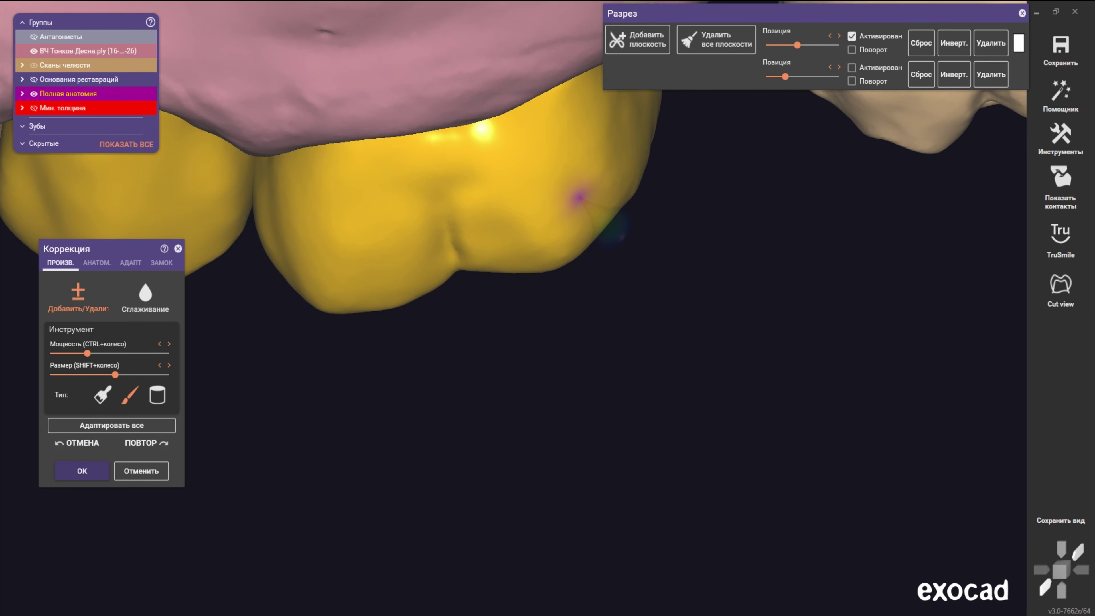
# - Set the brush to maximum size over the larger crown's occlusal surface and the gum behind it
pyautogui.moveTo(567, 257); pyautogui.dragTo(543, 183, button='right')
pyautogui.scroll(3, 500, 232)
pyautogui.keyDown('shift'); pyautogui.scroll(-3, 489, 288); pyautogui.keyUp('shift')
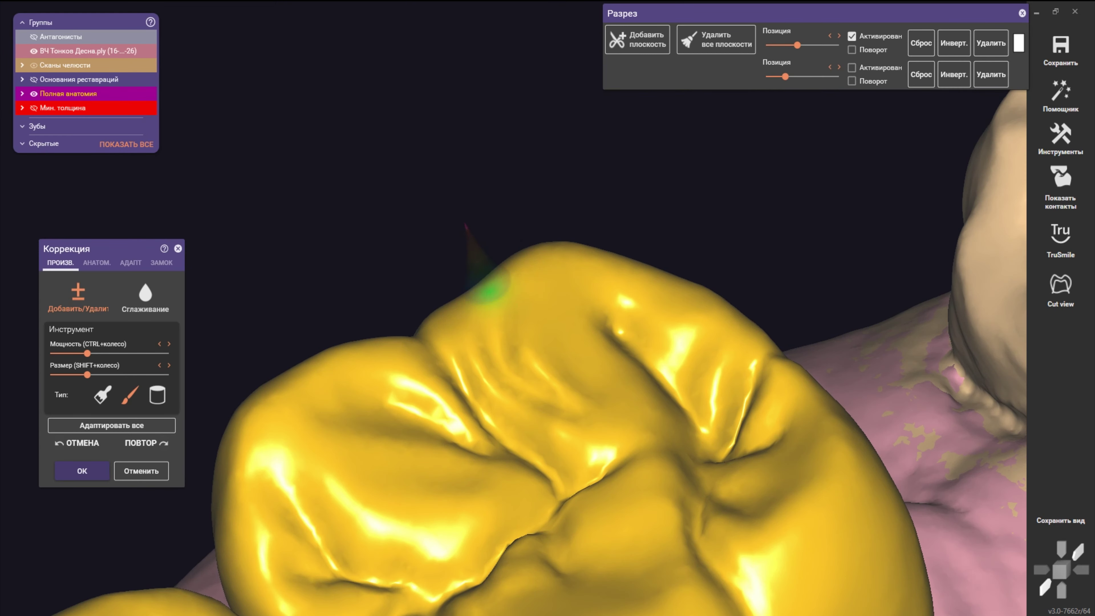
pyautogui.moveTo(477, 306)
pyautogui.mouseDown(button='right')
pyautogui.moveTo(483, 288)
pyautogui.moveTo(435, 305)
pyautogui.moveTo(435, 254)
pyautogui.mouseUp(button='right')
pyautogui.keyDown('shift'); pyautogui.scroll(3, 435, 305); pyautogui.keyUp('shift')
pyautogui.keyDown('shift'); pyautogui.scroll(4, 444, 242); pyautogui.keyUp('shift')
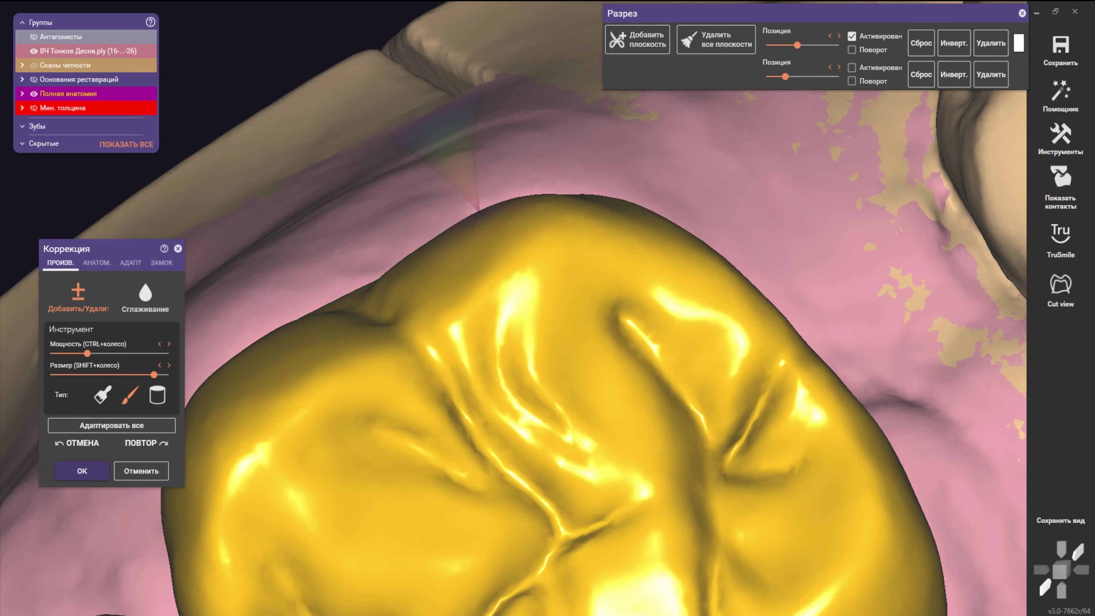
pyautogui.moveTo(414, 203); pyautogui.dragTo(495, 130, button='right')
pyautogui.scroll(3, 551, 159)
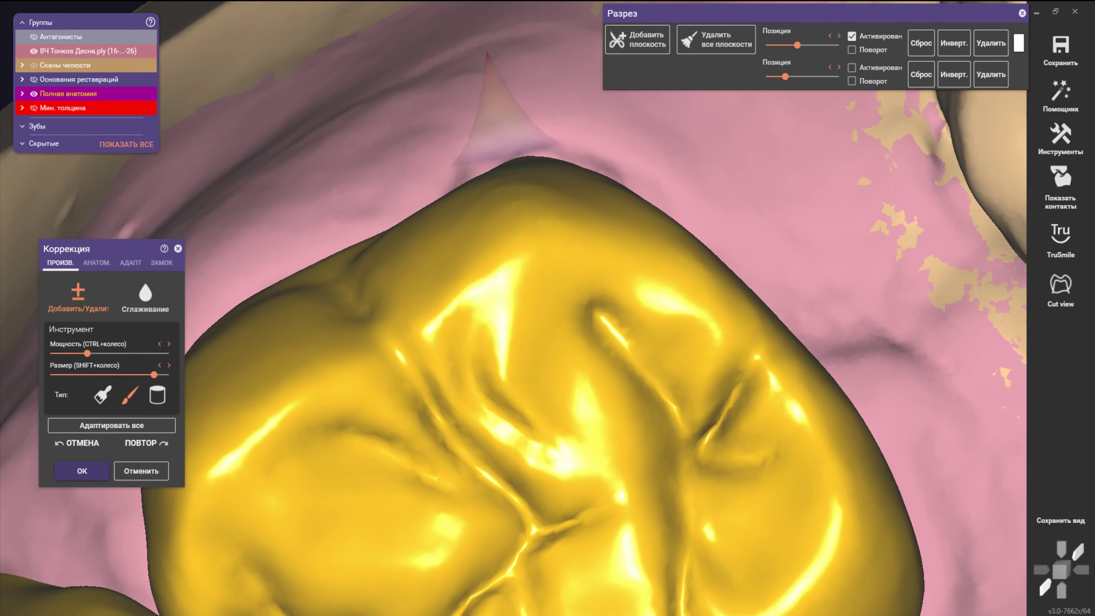
pyautogui.scroll(-3, 487, 54)
pyautogui.scroll(2, 482, 69)
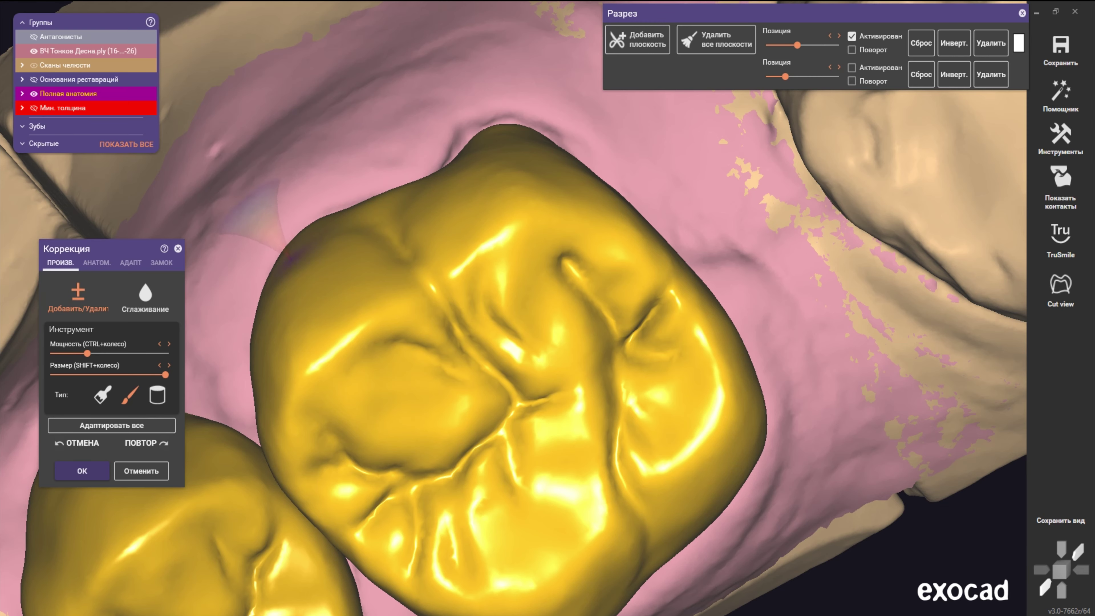
pyautogui.scroll(-2, 285, 255)
pyautogui.scroll(-3, 284, 254)
pyautogui.moveTo(285, 254); pyautogui.dragTo(461, 291, button='right')
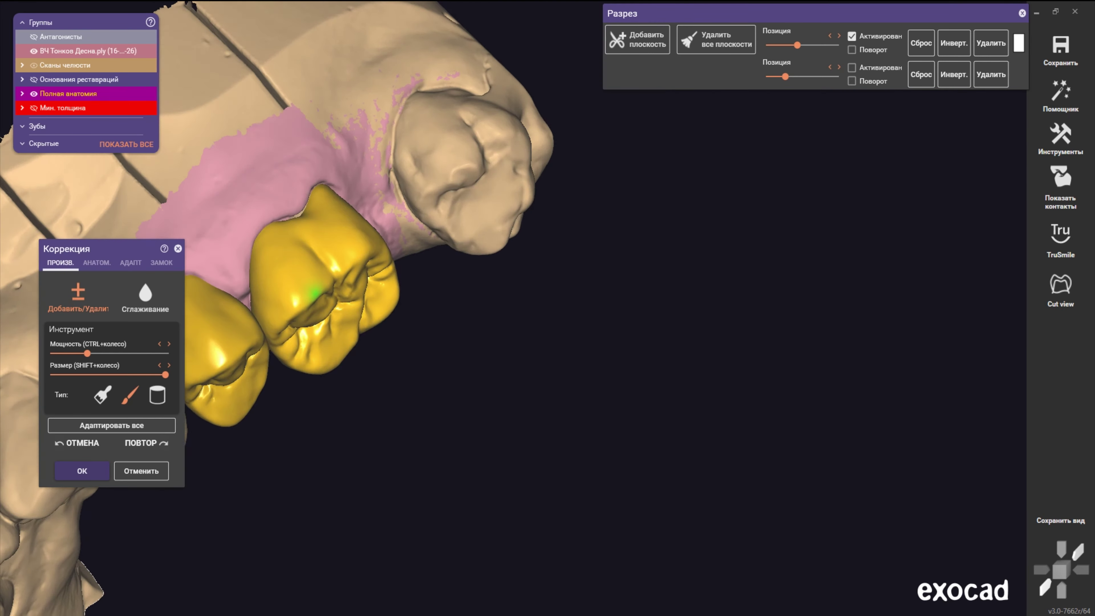
# - Use the cylinder tip to work the interproximal contact between the two crowns
pyautogui.click(157, 395)
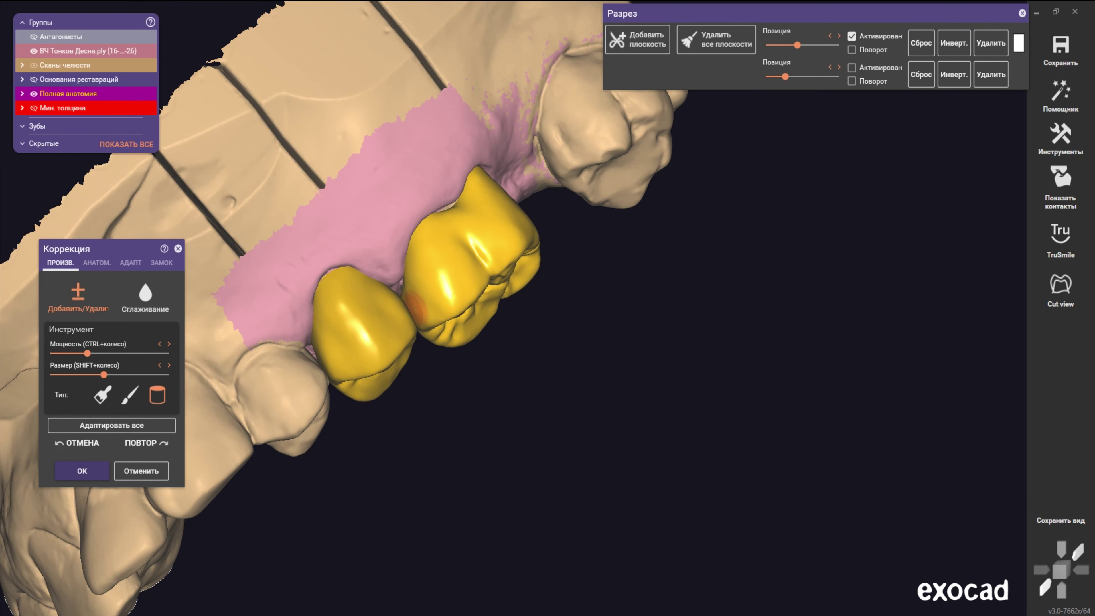
pyautogui.scroll(1, 420, 309)
pyautogui.scroll(2, 431, 298)
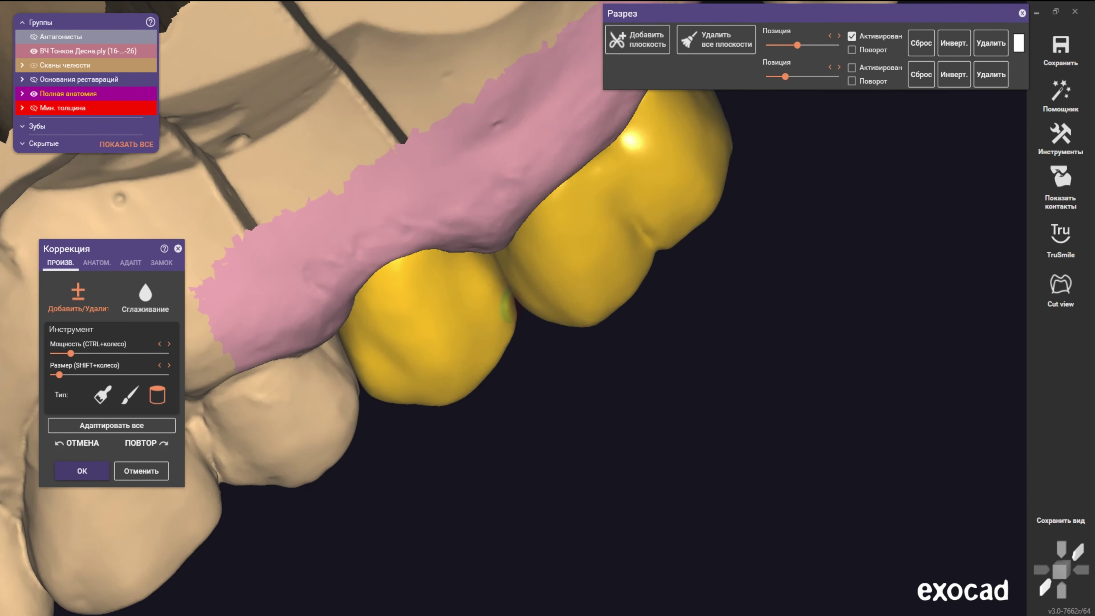
pyautogui.scroll(2, 465, 268)
pyautogui.scroll(1, 500, 241)
pyautogui.scroll(1, 508, 270)
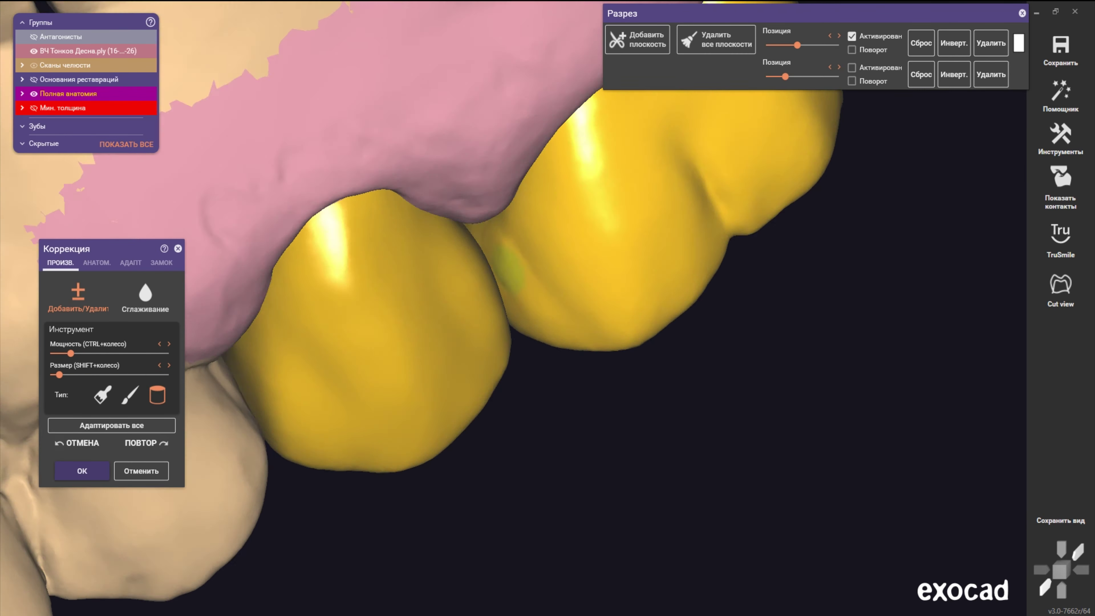
pyautogui.scroll(2, 500, 270)
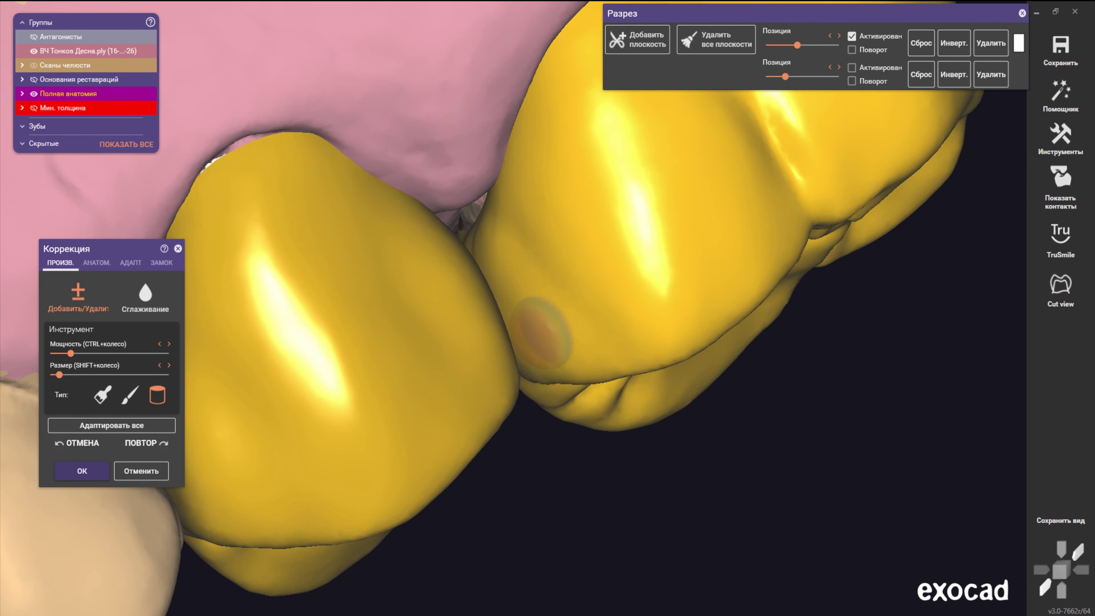
pyautogui.scroll(-5, 539, 329)
pyautogui.moveTo(539, 330)
pyautogui.mouseDown(button='right')
pyautogui.moveTo(546, 267)
pyautogui.moveTo(215, 349)
pyautogui.mouseUp(button='right')
pyautogui.scroll(5, 546, 267)
# - Return to the brush tip and reduce it to about two-thirds size for touch-ups
pyautogui.click(129, 394)
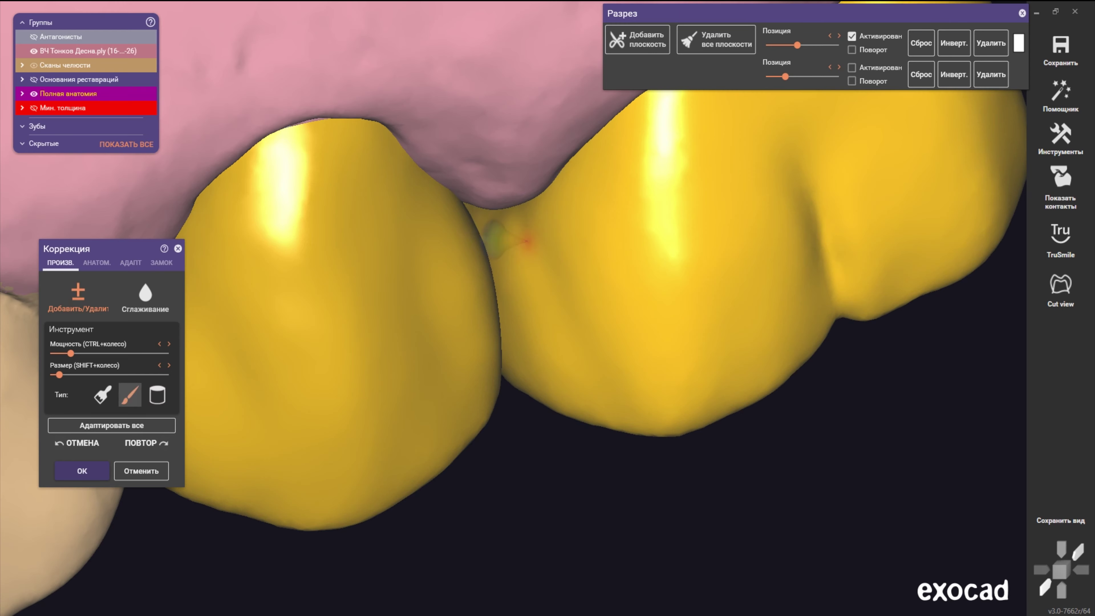
pyautogui.scroll(-5, 498, 231)
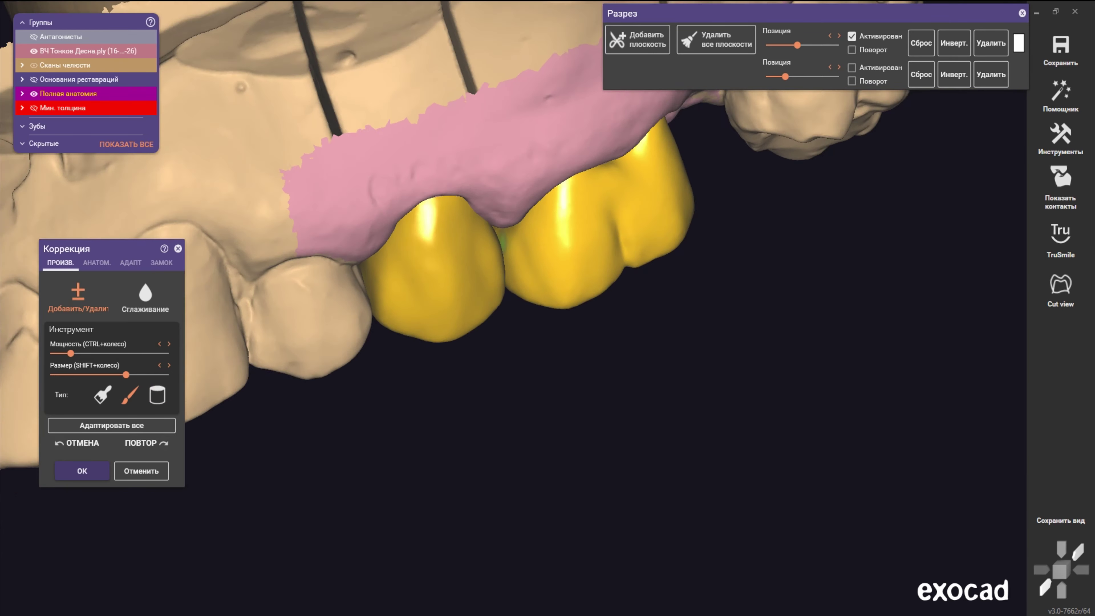
pyautogui.scroll(4, 517, 259)
pyautogui.scroll(2, 515, 273)
pyautogui.scroll(-4, 511, 274)
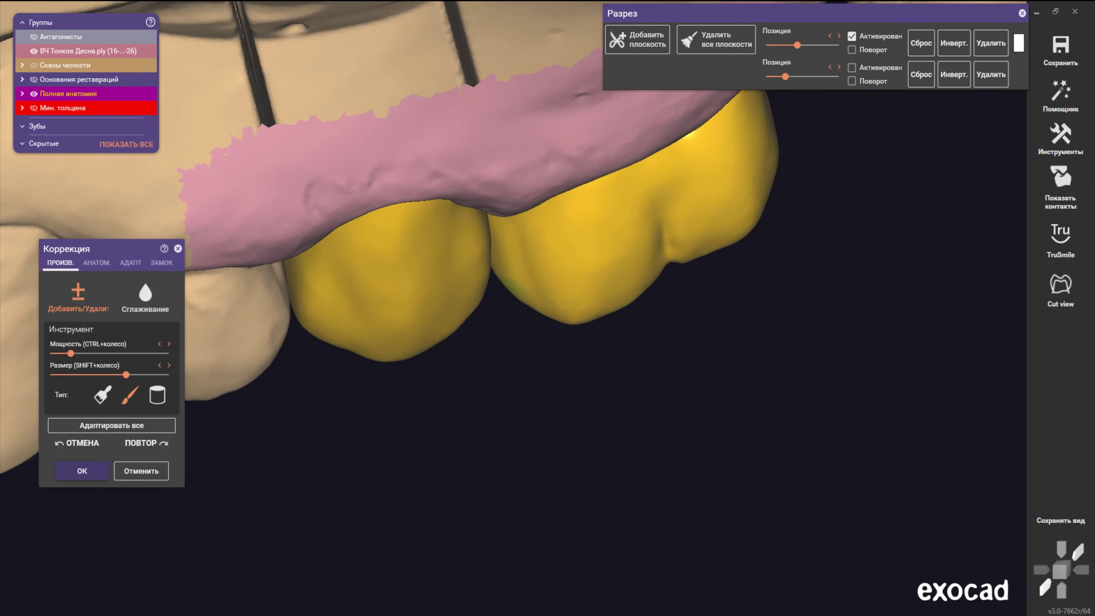
pyautogui.scroll(4, 508, 249)
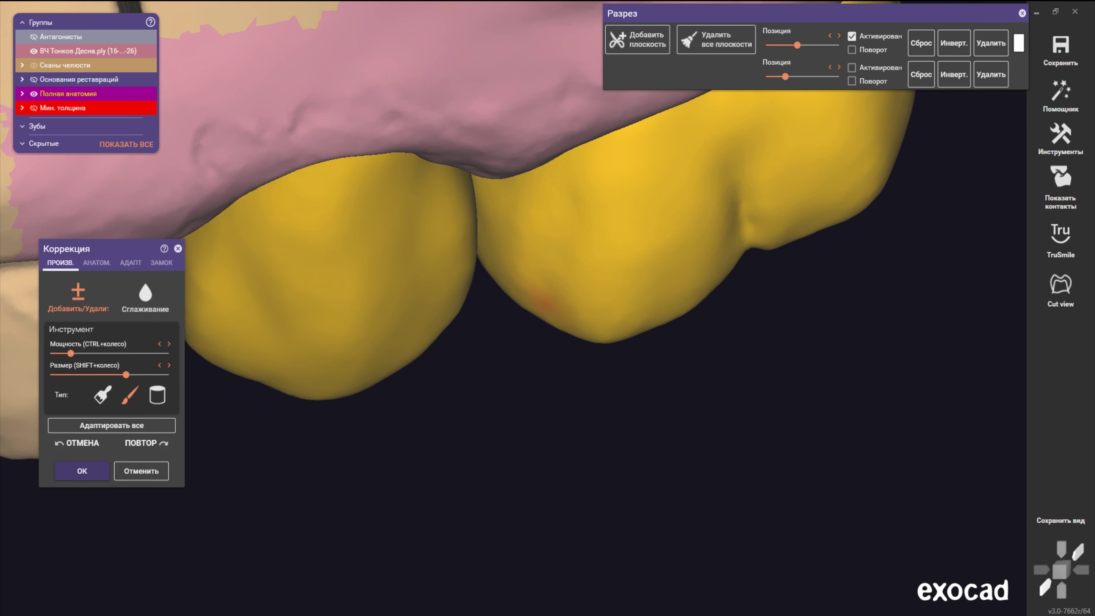
pyautogui.scroll(-4, 541, 302)
pyautogui.scroll(1, 486, 288)
pyautogui.scroll(2, 561, 258)
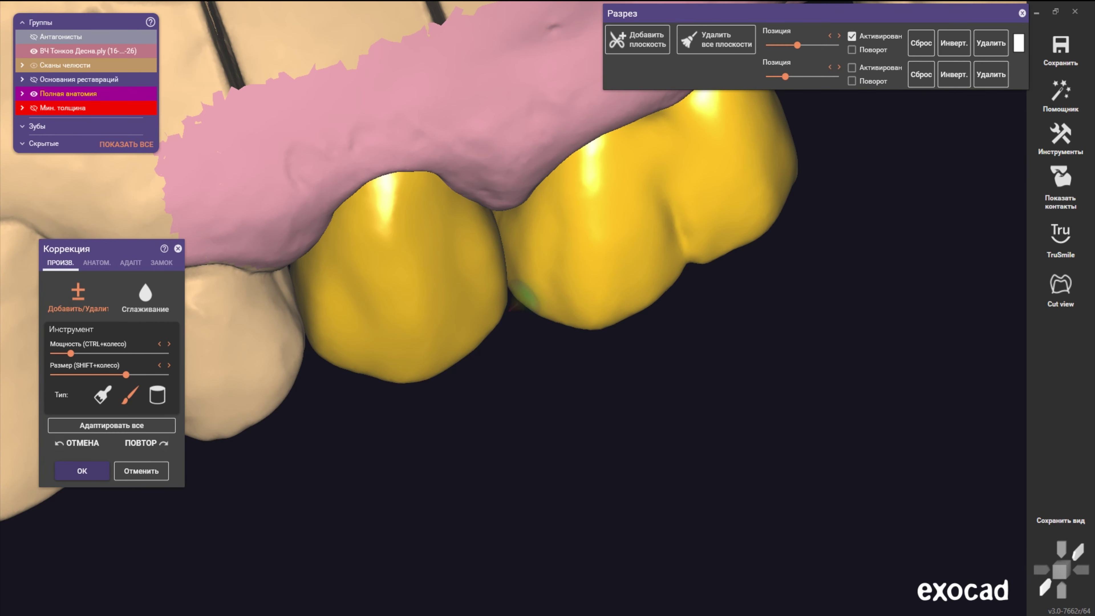
pyautogui.scroll(-3, 520, 287)
# - Smooth the buccal surfaces of both crowns from frontal and buccal angles
pyautogui.moveTo(519, 276)
pyautogui.mouseDown(button='right')
pyautogui.moveTo(553, 233)
pyautogui.moveTo(548, 224)
pyautogui.moveTo(552, 250)
pyautogui.mouseUp(button='right')
pyautogui.scroll(2, 547, 224)
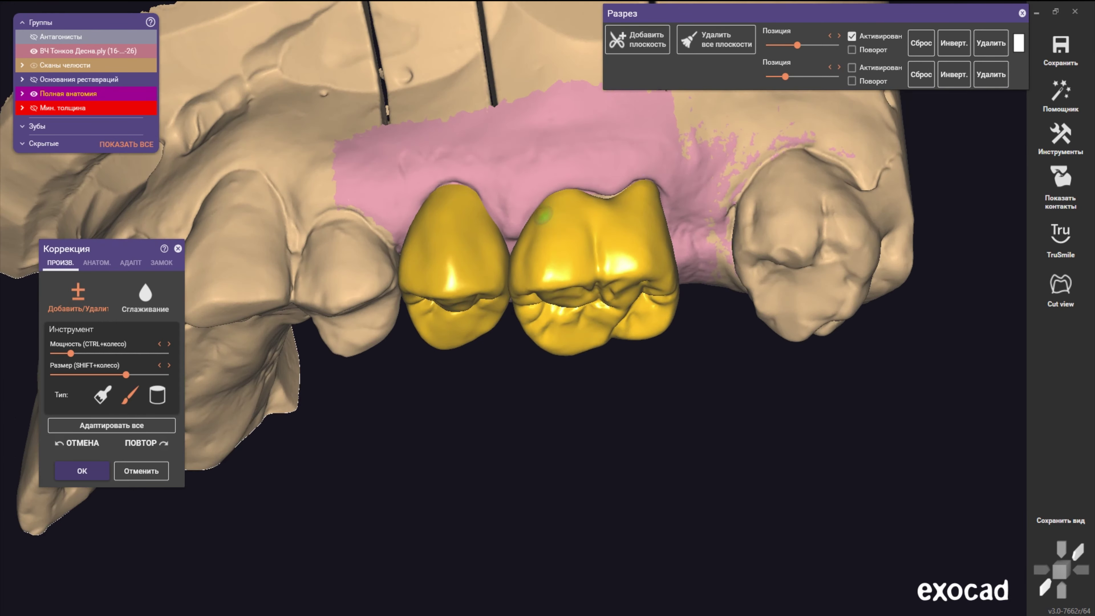
pyautogui.scroll(2, 551, 250)
pyautogui.scroll(2, 520, 246)
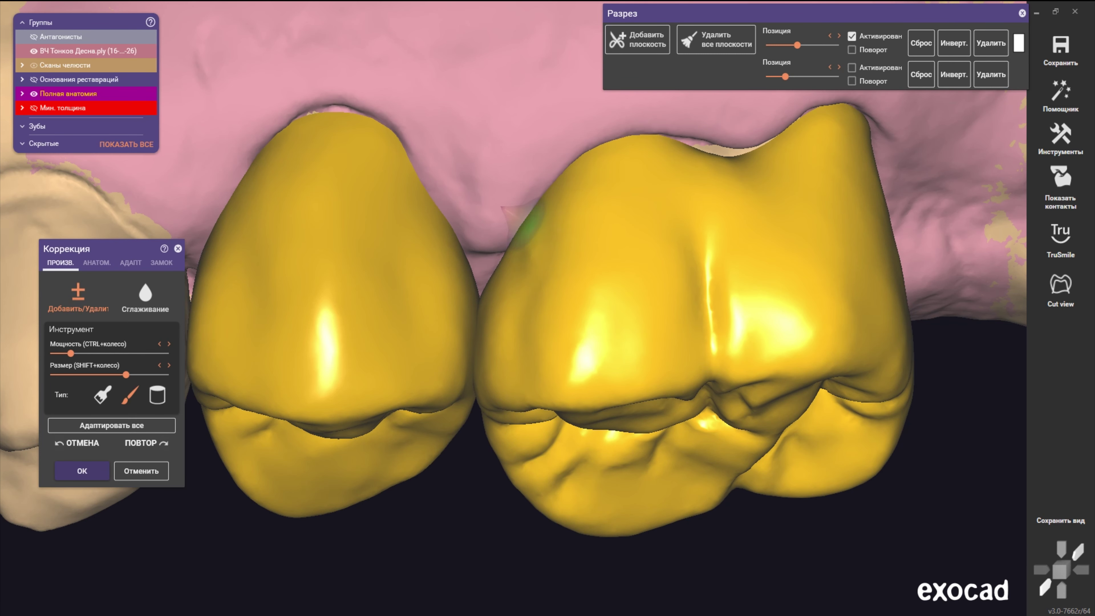
pyautogui.moveTo(534, 241); pyautogui.dragTo(522, 318, button='right')
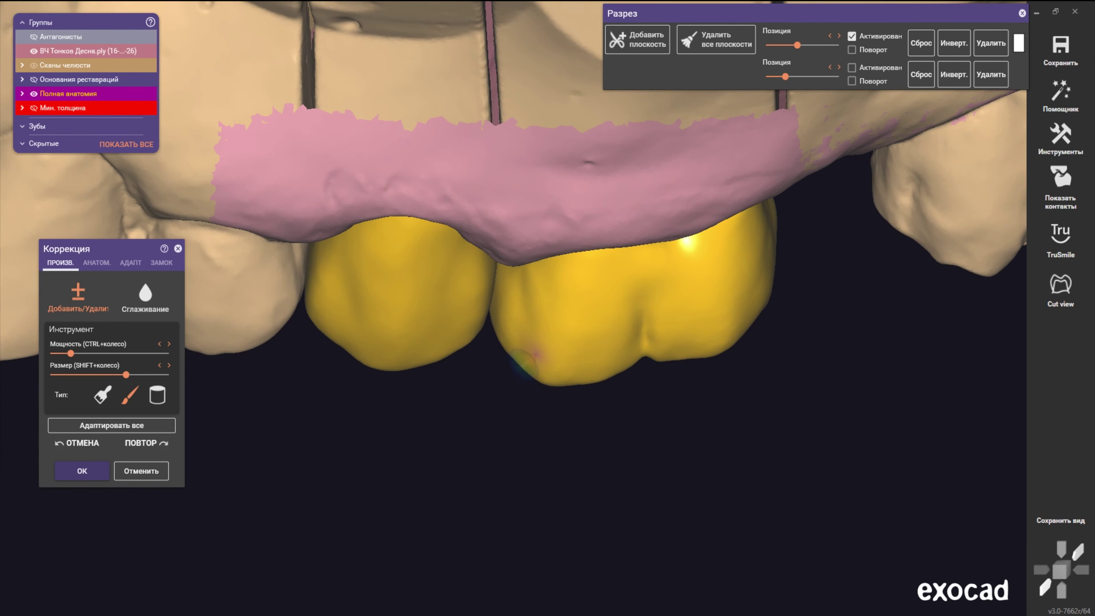
pyautogui.scroll(-3, 538, 390)
pyautogui.scroll(5, 608, 384)
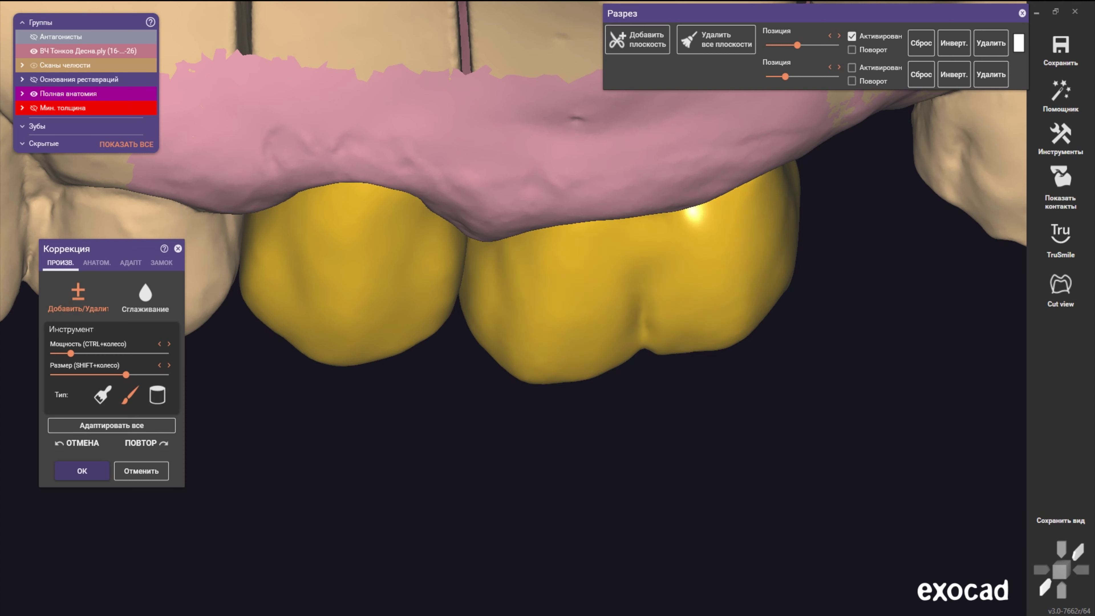
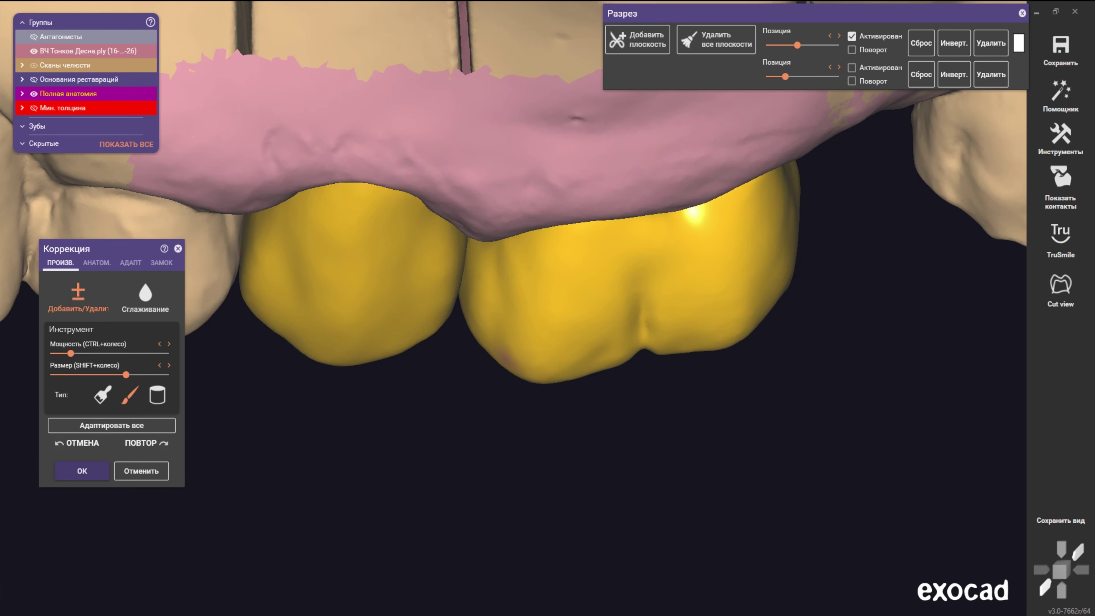
# - Orbit and zoom around the jaw to inspect the crowns' surfaces and biting sides
pyautogui.scroll(-5, 505, 357)
pyautogui.moveTo(517, 343); pyautogui.dragTo(568, 326, button='right')
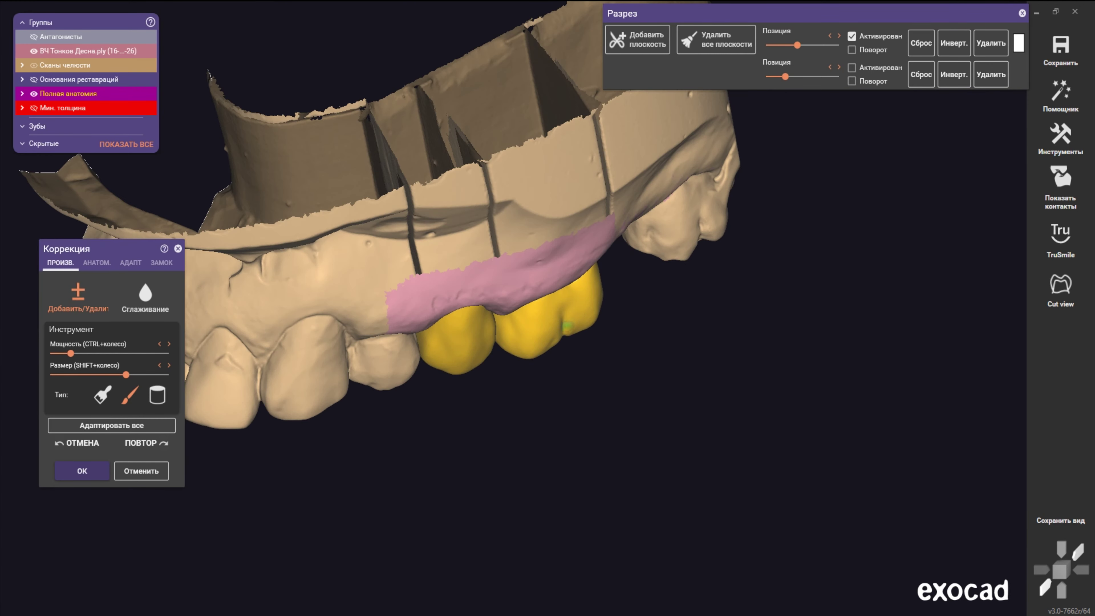
pyautogui.scroll(5, 568, 326)
pyautogui.scroll(-4, 560, 327)
pyautogui.scroll(2, 544, 332)
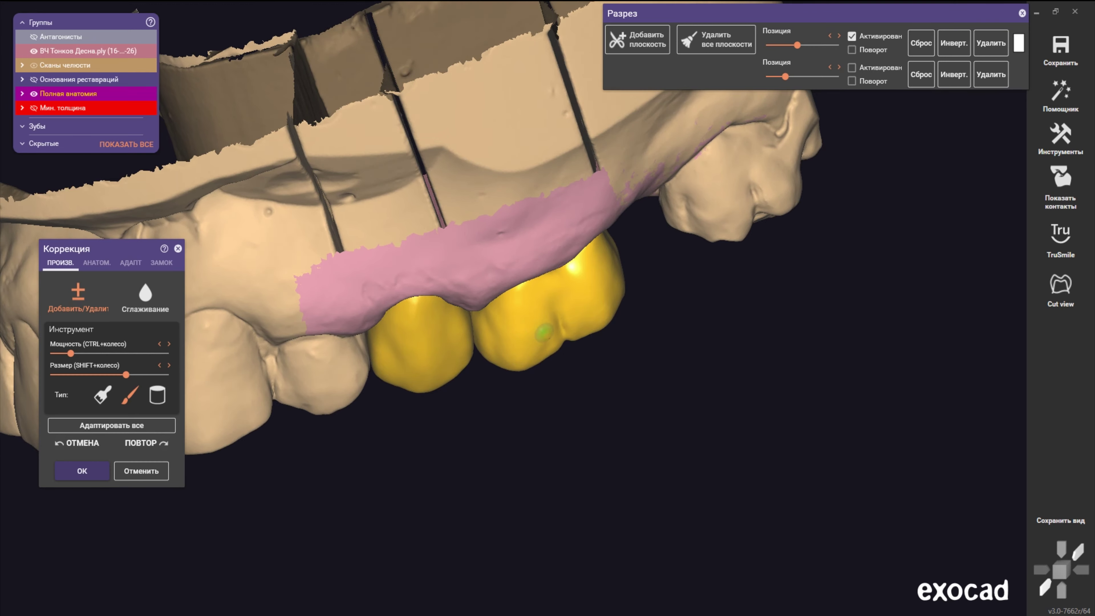
pyautogui.moveTo(544, 332)
pyautogui.mouseDown(button='right')
pyautogui.moveTo(552, 343)
pyautogui.moveTo(569, 328)
pyautogui.mouseUp(button='right')
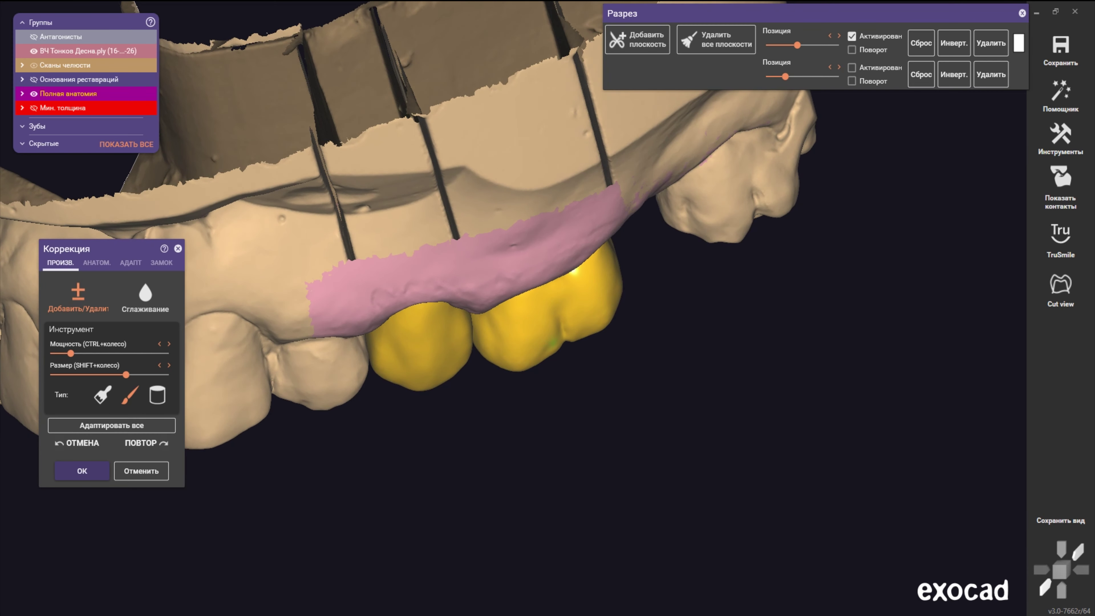
pyautogui.scroll(3, 561, 337)
pyautogui.scroll(3, 560, 336)
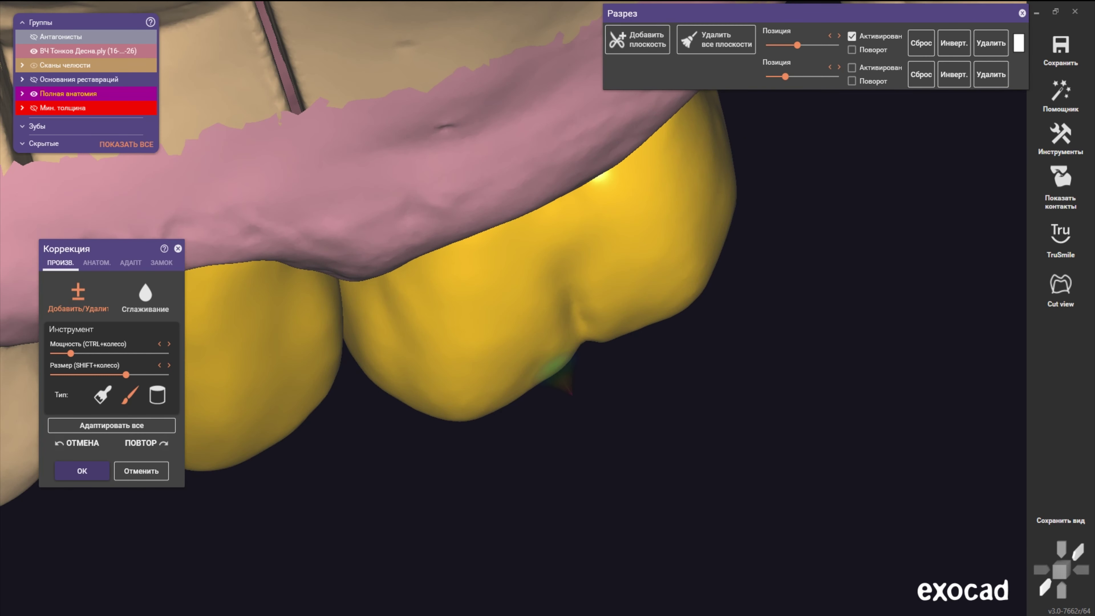
pyautogui.moveTo(569, 328); pyautogui.dragTo(568, 358, button='right')
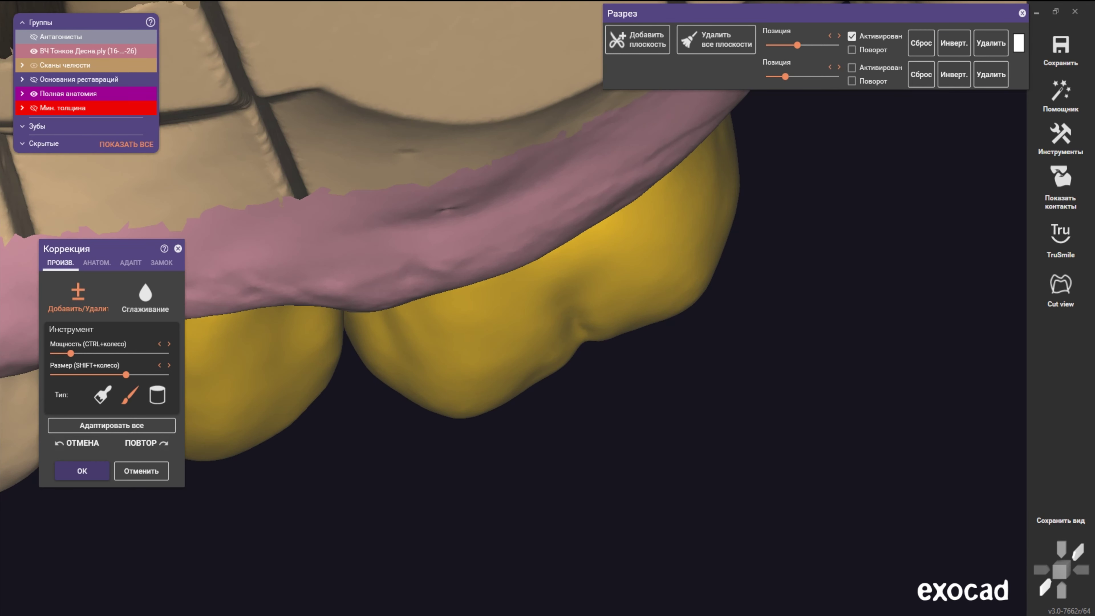
pyautogui.scroll(2, 431, 388)
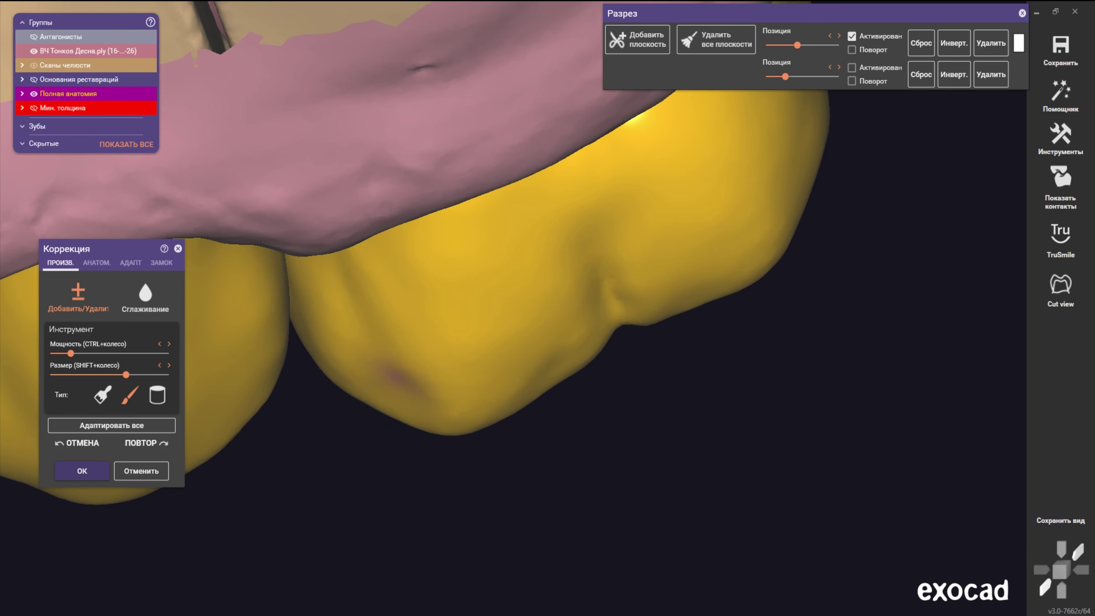
pyautogui.scroll(-2, 391, 358)
pyautogui.scroll(-3, 392, 357)
pyautogui.scroll(3, 398, 388)
pyautogui.scroll(1, 403, 371)
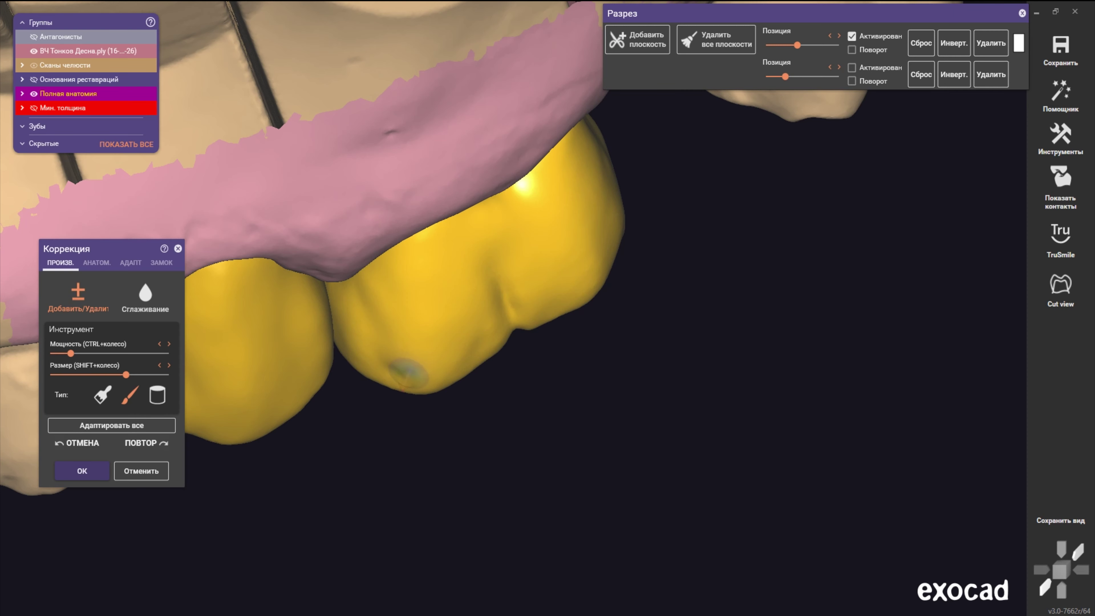
pyautogui.moveTo(401, 379); pyautogui.dragTo(390, 390, button='right')
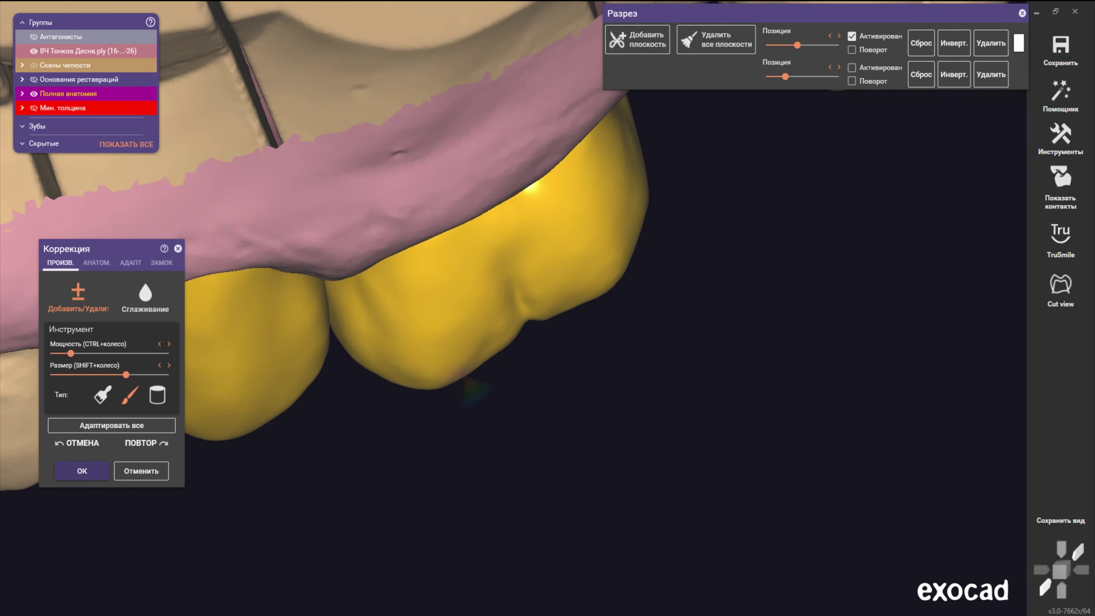
pyautogui.moveTo(457, 257); pyautogui.dragTo(436, 232, button='right')
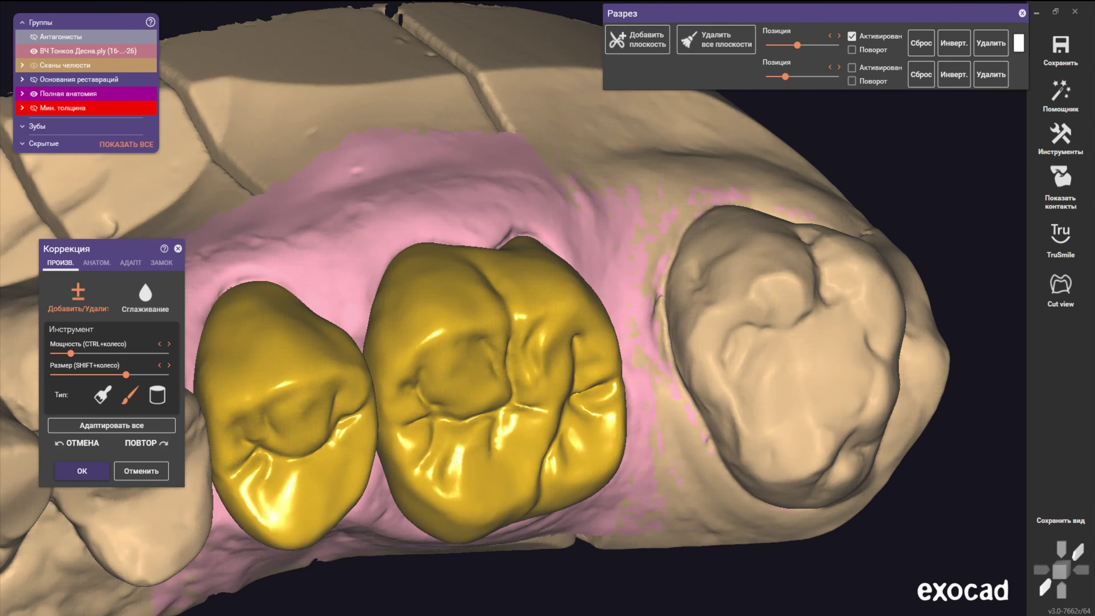
# - Rotate to side and top views of the crown against the antagonist
pyautogui.scroll(5, 436, 231)
pyautogui.keyDown('shift'); pyautogui.scroll(3, 390, 252); pyautogui.keyUp('shift')
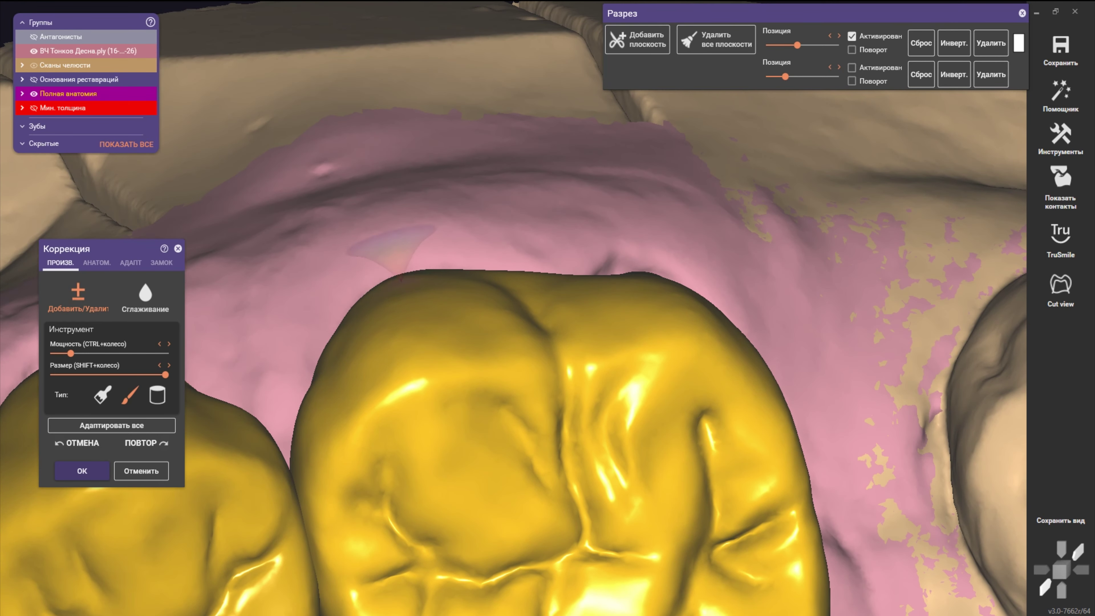
pyautogui.scroll(-3, 410, 246)
pyautogui.scroll(-2, 409, 245)
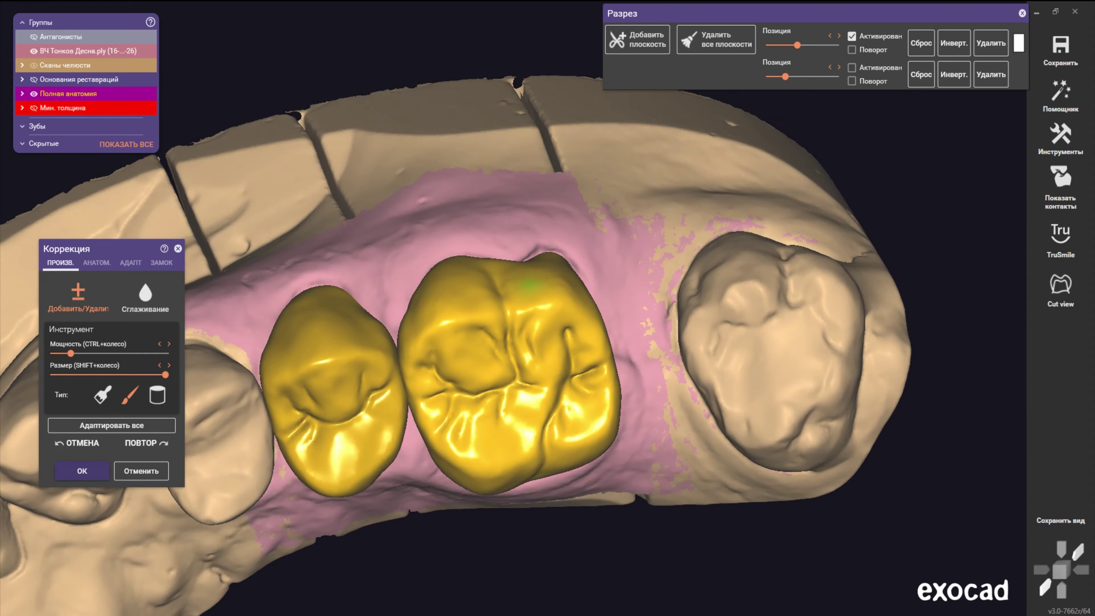
pyautogui.scroll(5, 543, 252)
pyautogui.moveTo(543, 253)
pyautogui.mouseDown(button='right')
pyautogui.moveTo(577, 302)
pyautogui.moveTo(586, 276)
pyautogui.mouseUp(button='right')
pyautogui.scroll(-4, 584, 275)
pyautogui.keyDown('shift'); pyautogui.scroll(-2, 586, 276); pyautogui.keyUp('shift')
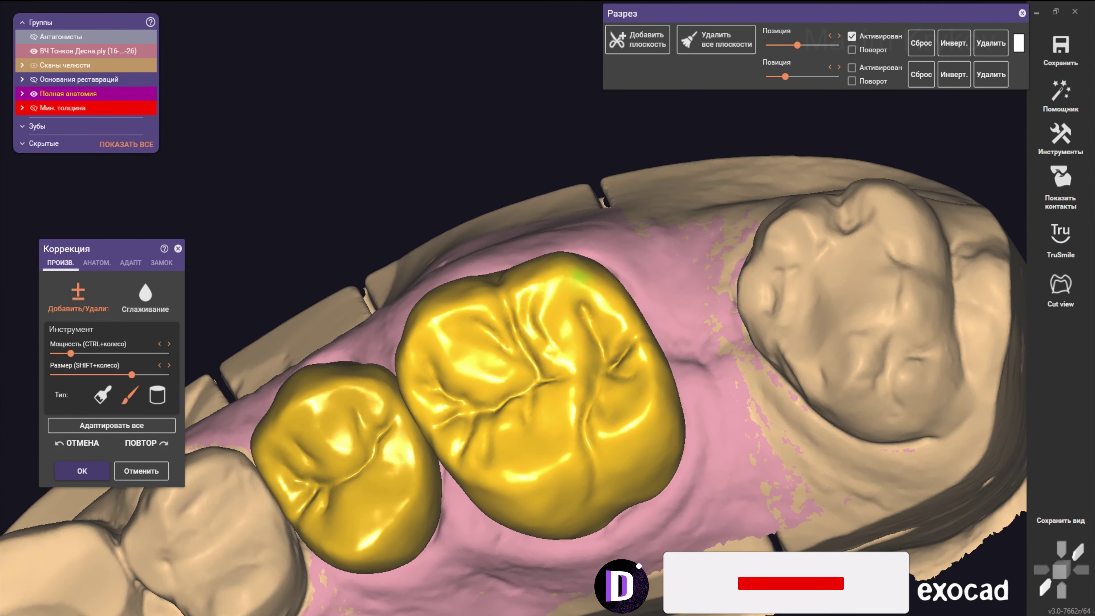
pyautogui.scroll(3, 586, 276)
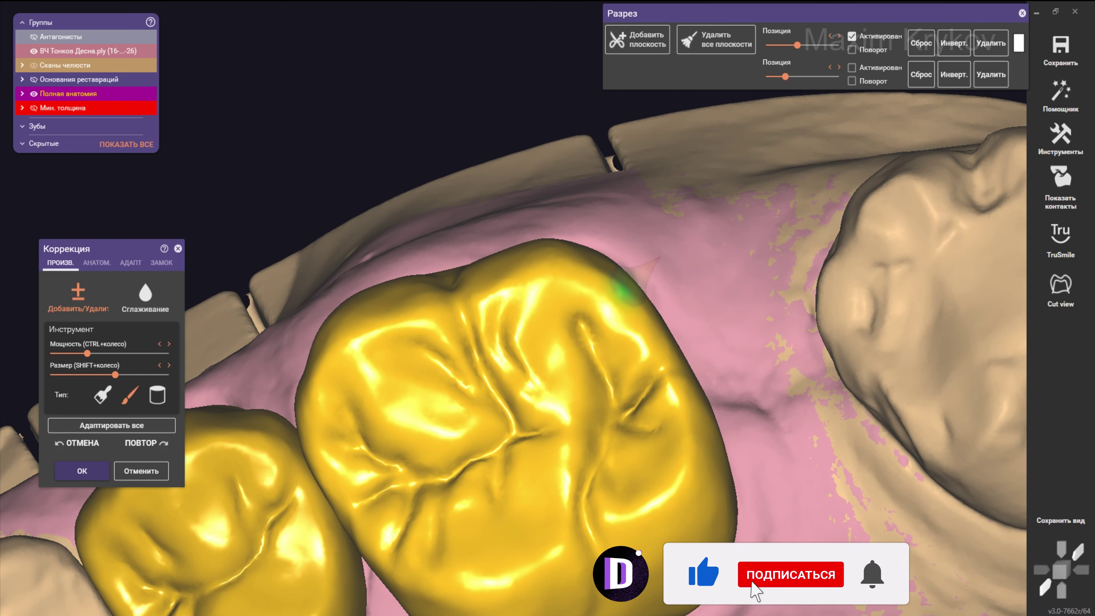
pyautogui.moveTo(642, 315); pyautogui.dragTo(624, 298, button='right')
pyautogui.scroll(3, 612, 280)
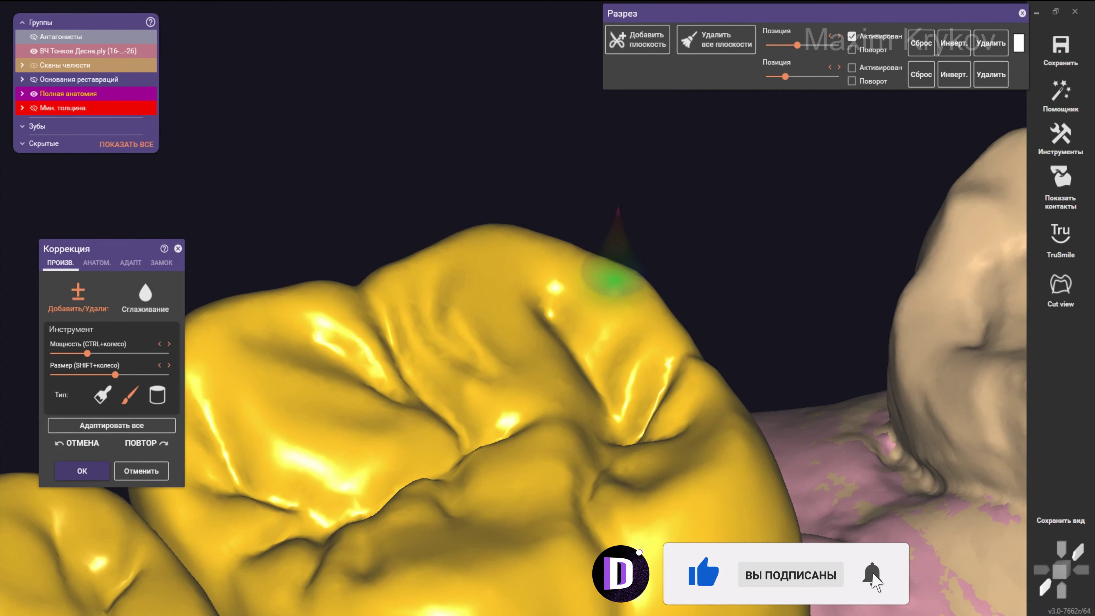
pyautogui.keyDown('shift'); pyautogui.scroll(1, 586, 299); pyautogui.keyUp('shift')
pyautogui.scroll(-3, 586, 298)
pyautogui.scroll(3, 597, 281)
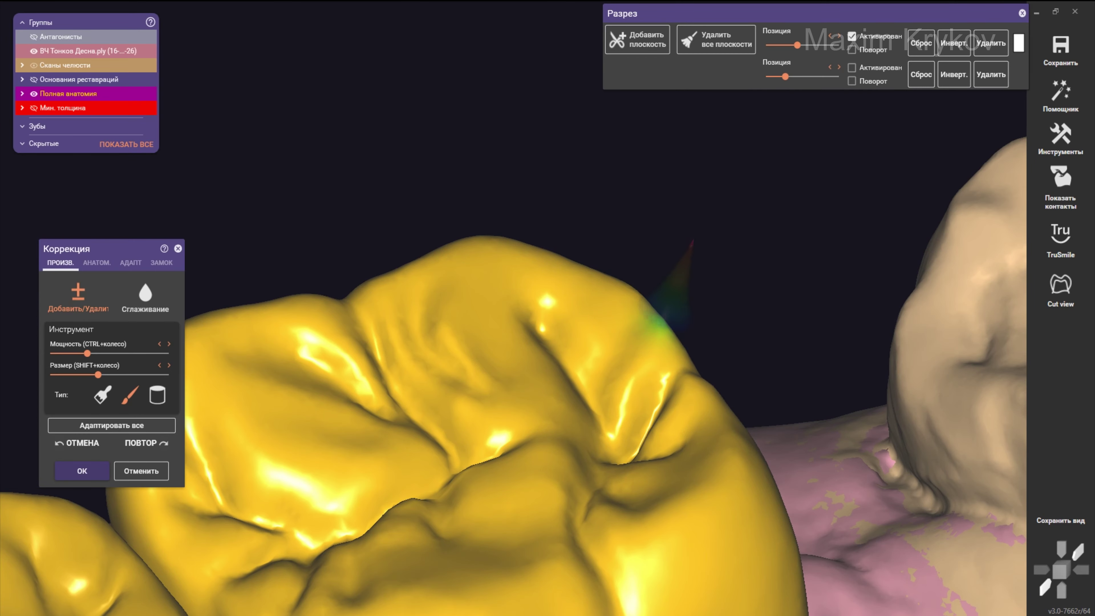
pyautogui.scroll(-3, 647, 315)
pyautogui.scroll(3, 555, 328)
pyautogui.moveTo(513, 308)
pyautogui.mouseDown(button='right')
pyautogui.moveTo(555, 328)
pyautogui.moveTo(491, 271)
pyautogui.mouseUp(button='right')
pyautogui.scroll(-3, 517, 315)
pyautogui.scroll(3, 491, 271)
pyautogui.keyDown('shift'); pyautogui.scroll(2, 491, 271); pyautogui.keyUp('shift')
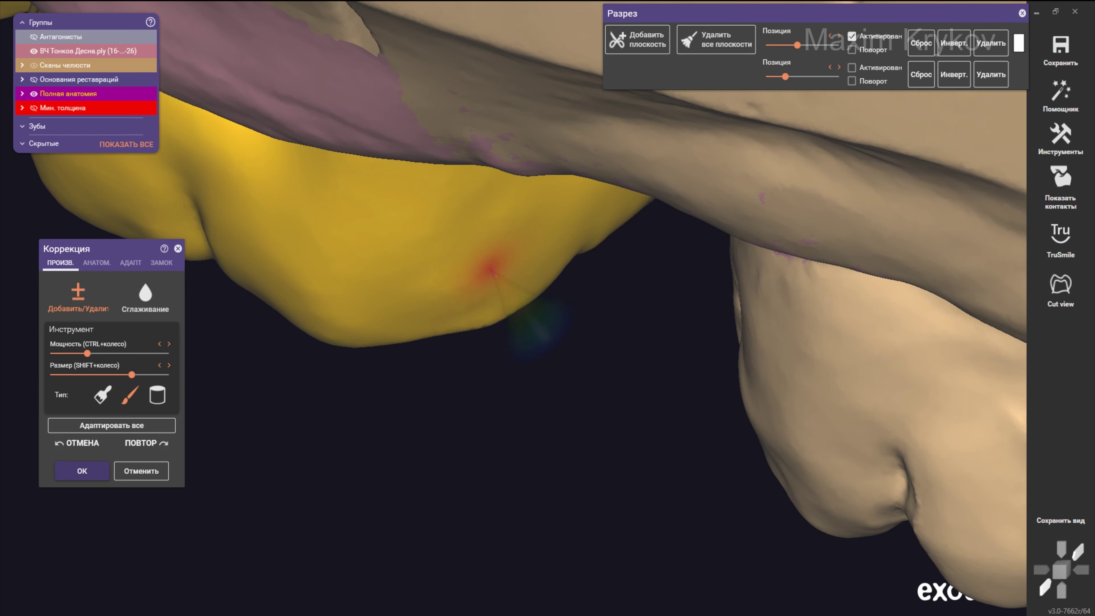
pyautogui.keyDown('shift'); pyautogui.scroll(2, 489, 293); pyautogui.keyUp('shift')
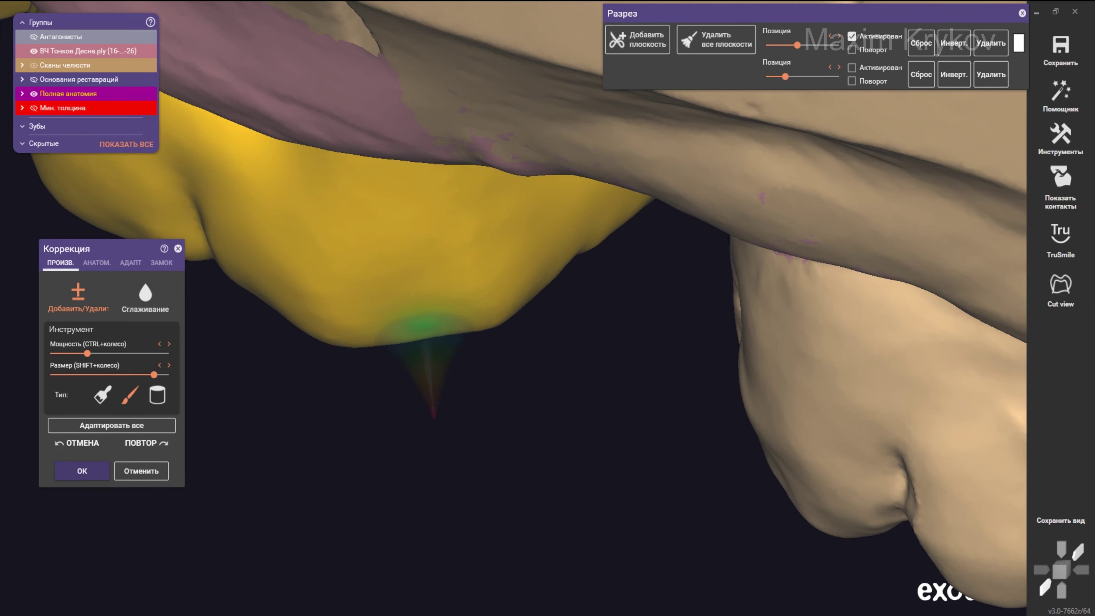
# - Remove a little material along the crown's edge, then review it from above and the side
pyautogui.moveTo(403, 332); pyautogui.dragTo(415, 299)
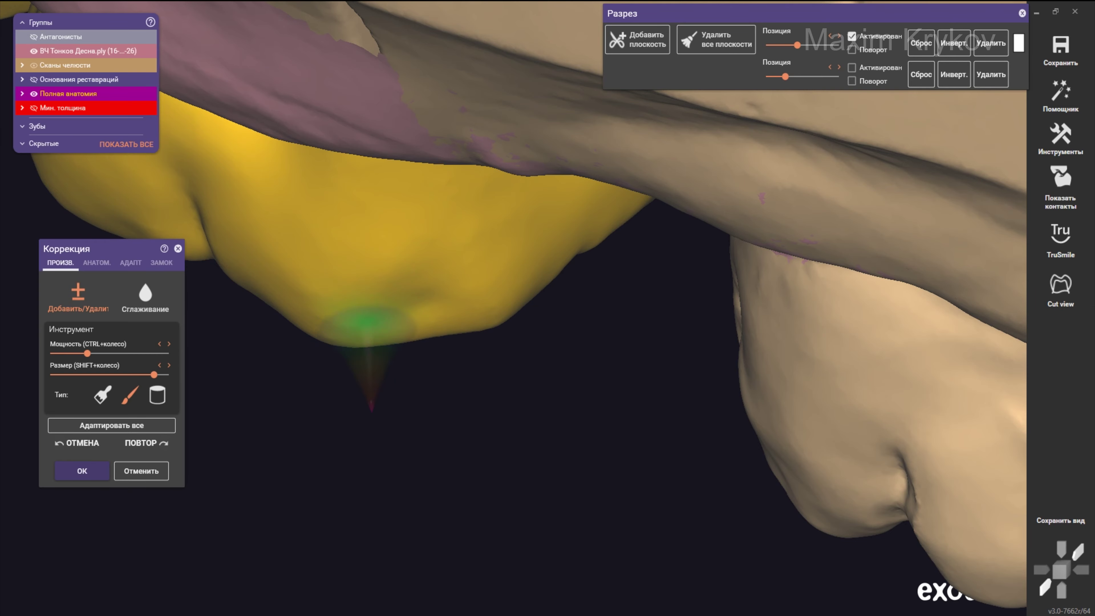
pyautogui.moveTo(349, 332)
pyautogui.mouseDown(button='right')
pyautogui.moveTo(335, 300)
pyautogui.moveTo(384, 215)
pyautogui.moveTo(379, 228)
pyautogui.moveTo(425, 307)
pyautogui.moveTo(384, 264)
pyautogui.moveTo(435, 279)
pyautogui.mouseUp(button='right')
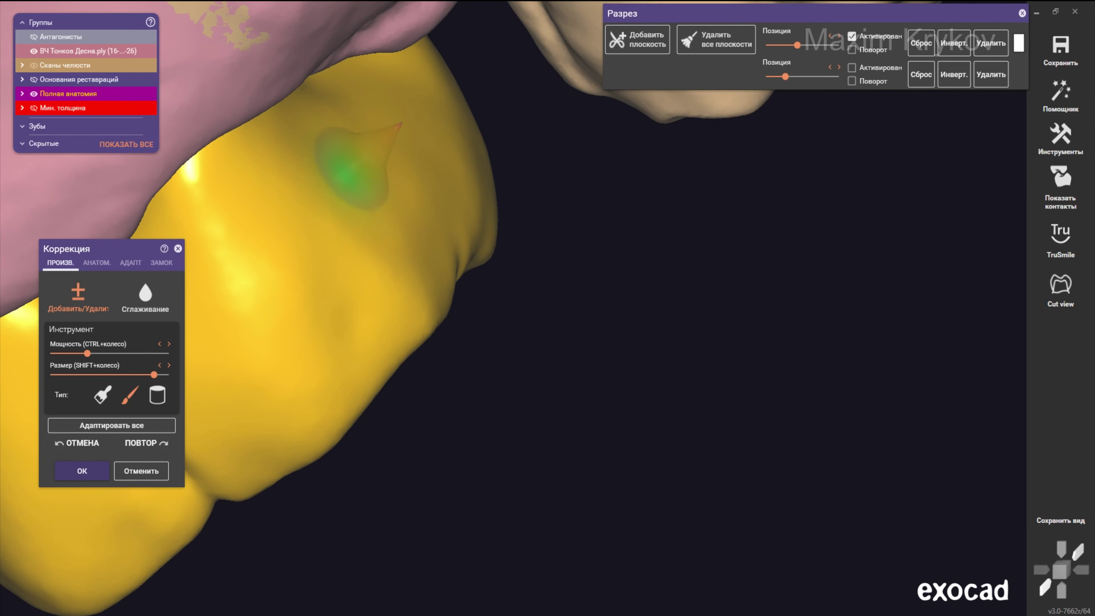
pyautogui.scroll(-3, 293, 183)
pyautogui.scroll(-2, 293, 183)
pyautogui.keyDown('ctrl'); pyautogui.scroll(1, 293, 183); pyautogui.keyUp('ctrl')
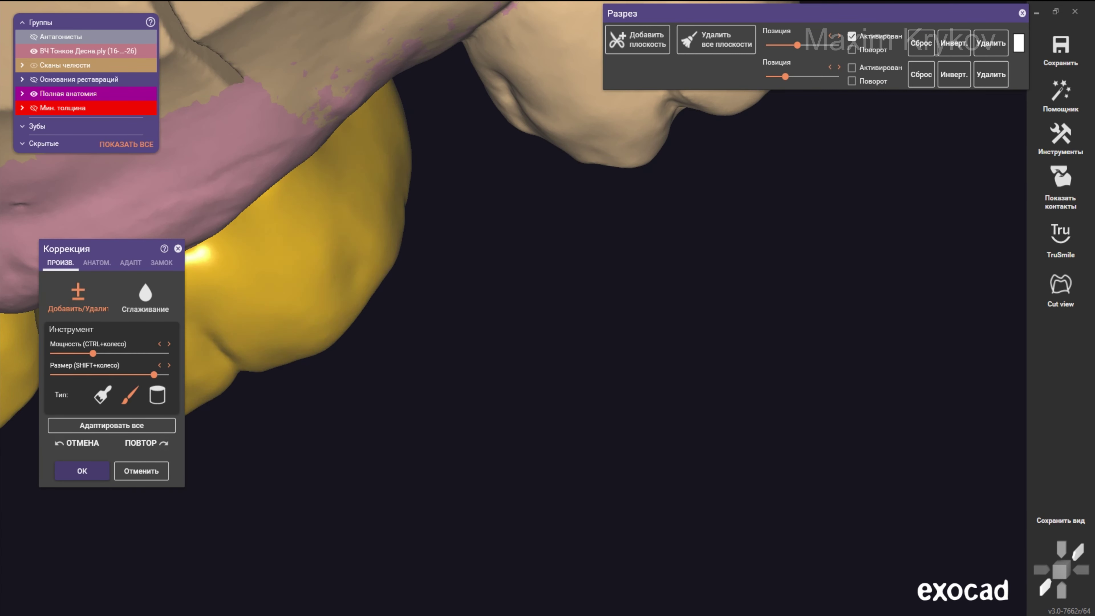
pyautogui.moveTo(293, 183)
pyautogui.mouseDown(button='right')
pyautogui.moveTo(328, 302)
pyautogui.moveTo(298, 110)
pyautogui.mouseUp(button='right')
pyautogui.scroll(2, 386, 196)
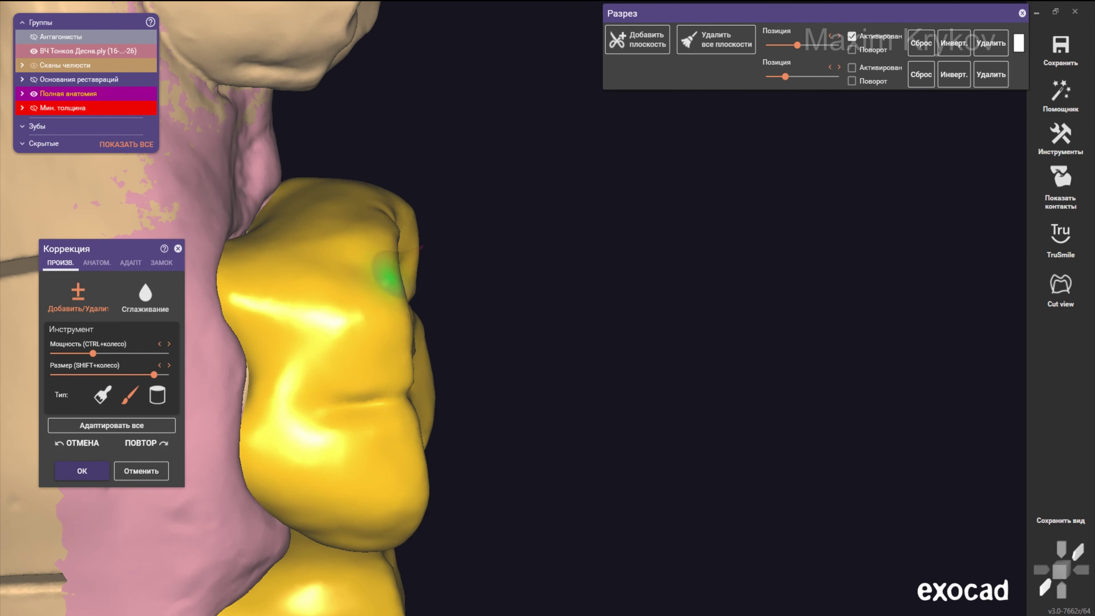
pyautogui.scroll(2, 397, 284)
pyautogui.moveTo(400, 186); pyautogui.dragTo(431, 201, button='right')
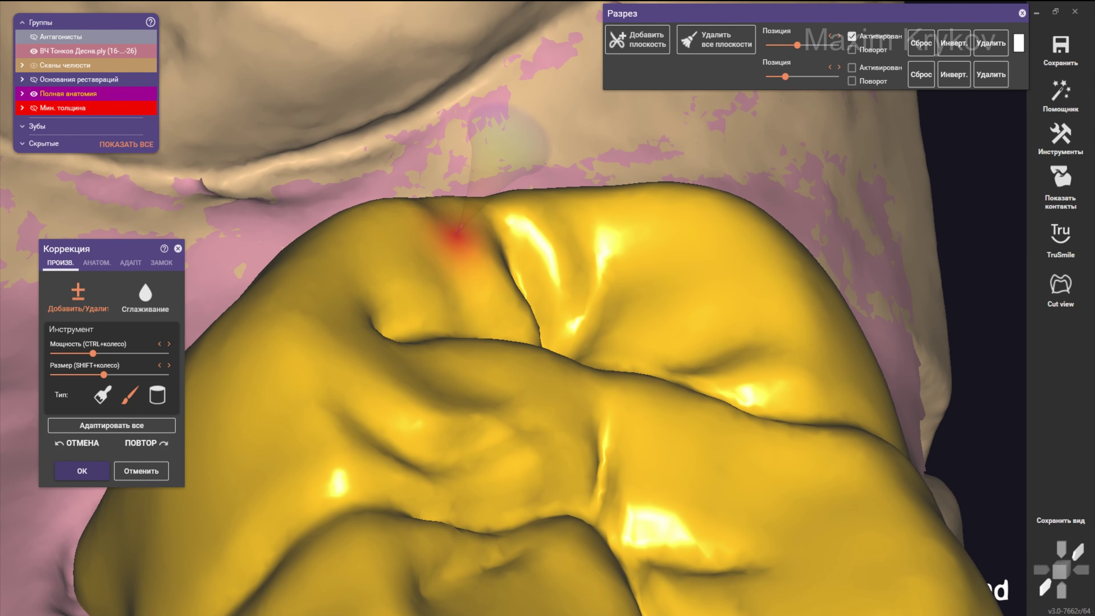
pyautogui.scroll(-3, 415, 227)
pyautogui.moveTo(383, 251)
pyautogui.mouseDown(button='right')
pyautogui.moveTo(425, 288)
pyautogui.moveTo(405, 258)
pyautogui.mouseUp(button='right')
pyautogui.scroll(-3, 426, 291)
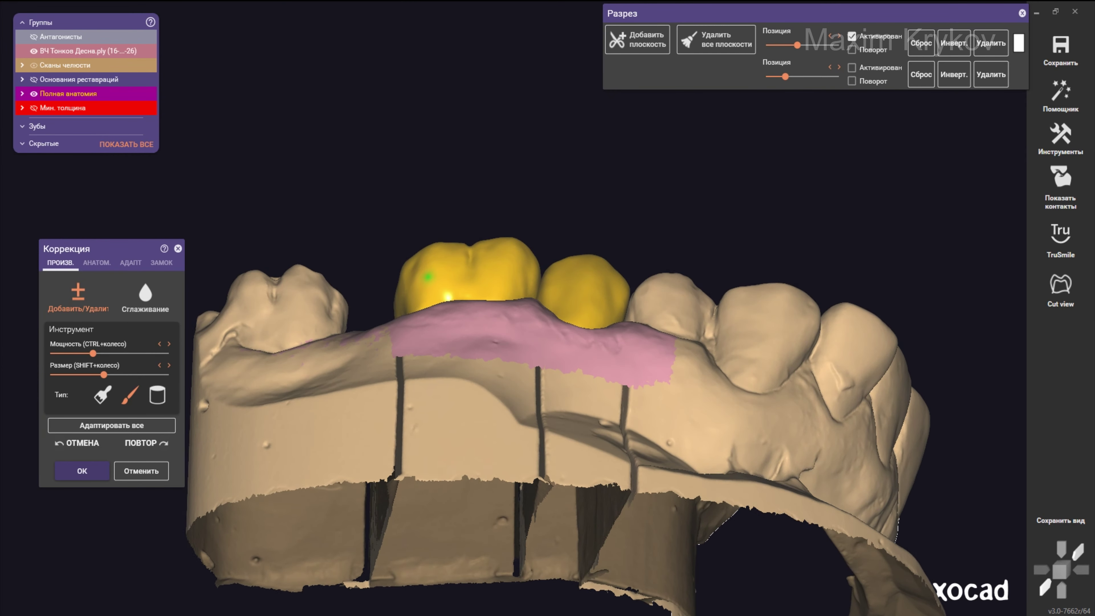
# - Rotate to a tilted crown close-up and make the Антагонисты scan visible against the crowns
pyautogui.scroll(3, 405, 259)
pyautogui.scroll(1, 407, 259)
pyautogui.scroll(3, 408, 259)
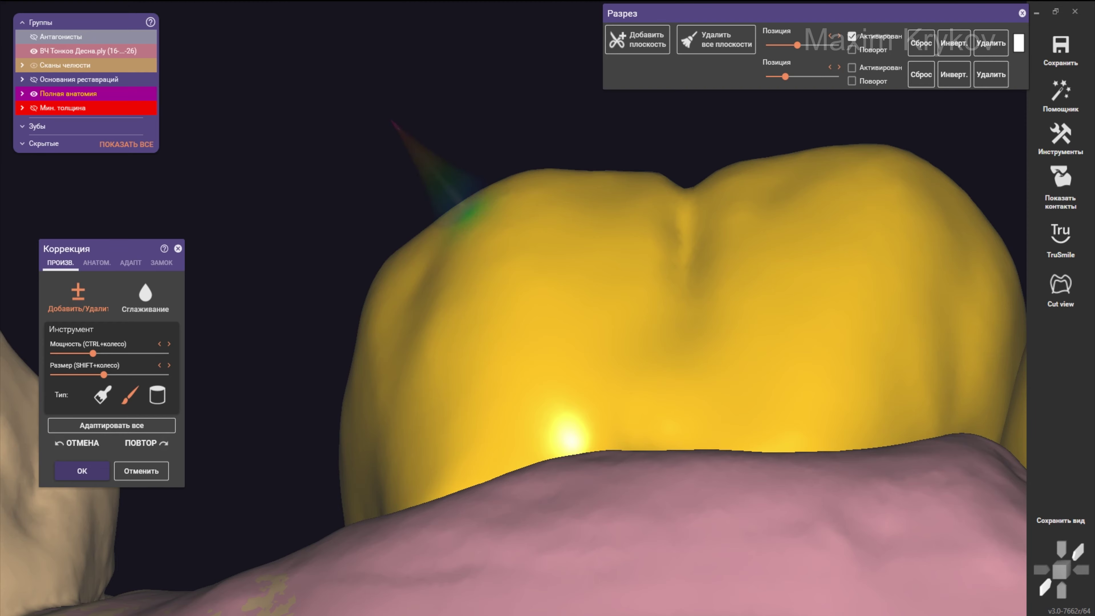
pyautogui.moveTo(468, 211)
pyautogui.mouseDown(button='right')
pyautogui.moveTo(427, 326)
pyautogui.moveTo(427, 227)
pyautogui.moveTo(520, 247)
pyautogui.moveTo(457, 240)
pyautogui.moveTo(499, 172)
pyautogui.mouseUp(button='right')
pyautogui.keyDown('shift'); pyautogui.scroll(2, 496, 271); pyautogui.keyUp('shift')
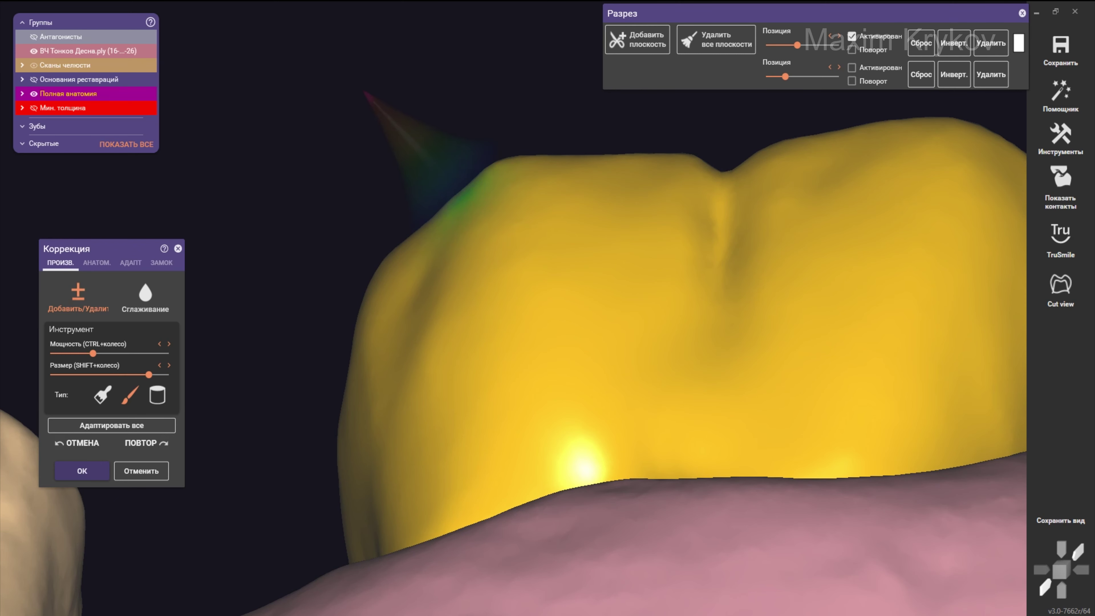
pyautogui.keyDown('shift'); pyautogui.scroll(5, 431, 225); pyautogui.keyUp('shift')
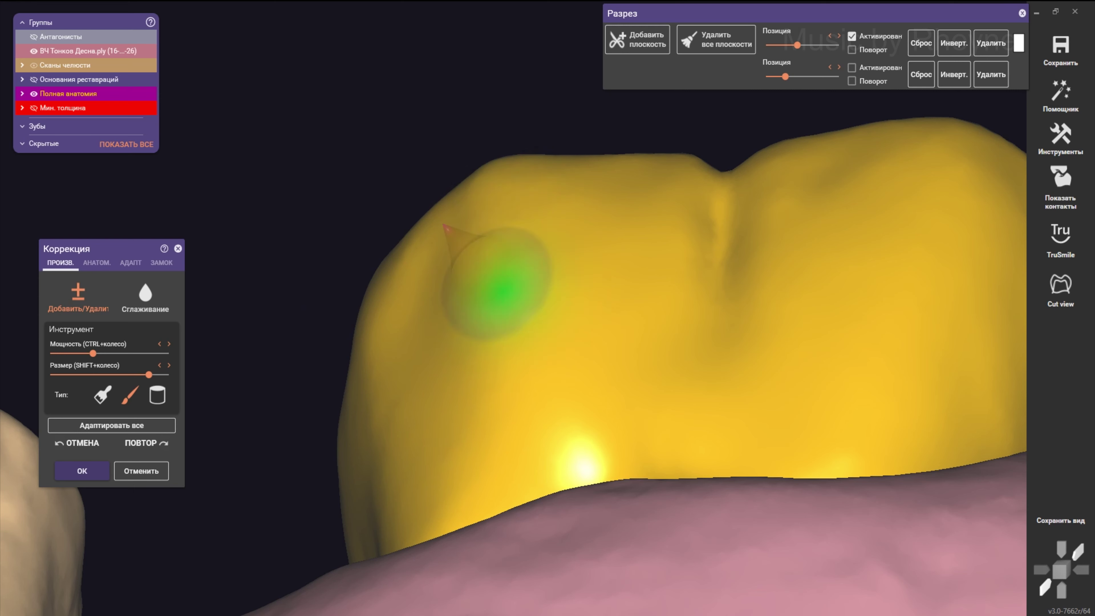
pyautogui.keyDown('shift'); pyautogui.scroll(-3, 560, 216); pyautogui.keyUp('shift')
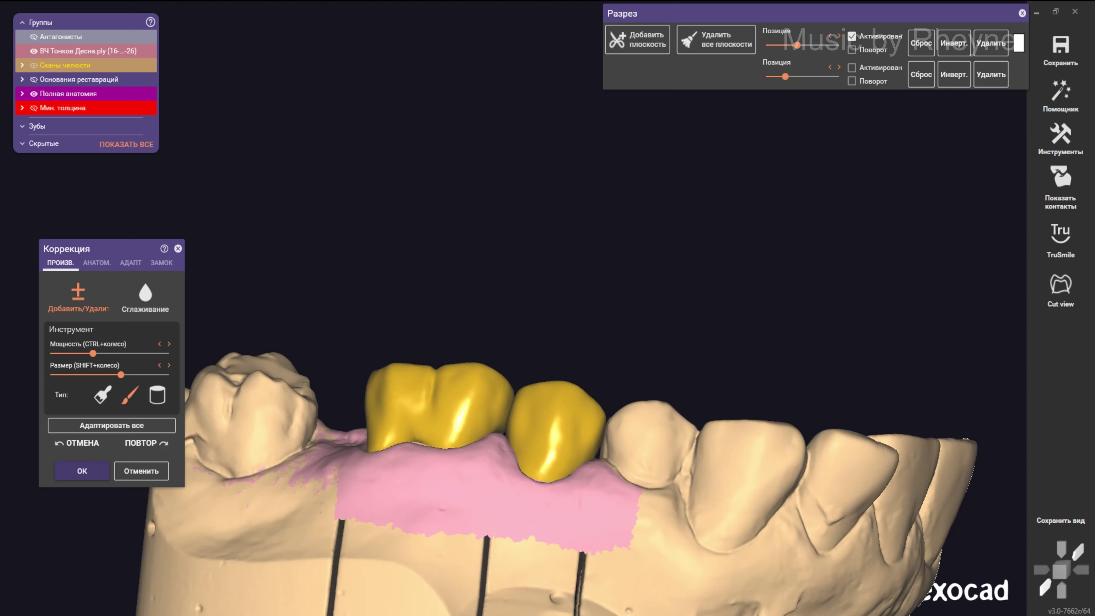
pyautogui.moveTo(424, 343); pyautogui.dragTo(367, 357, button='right')
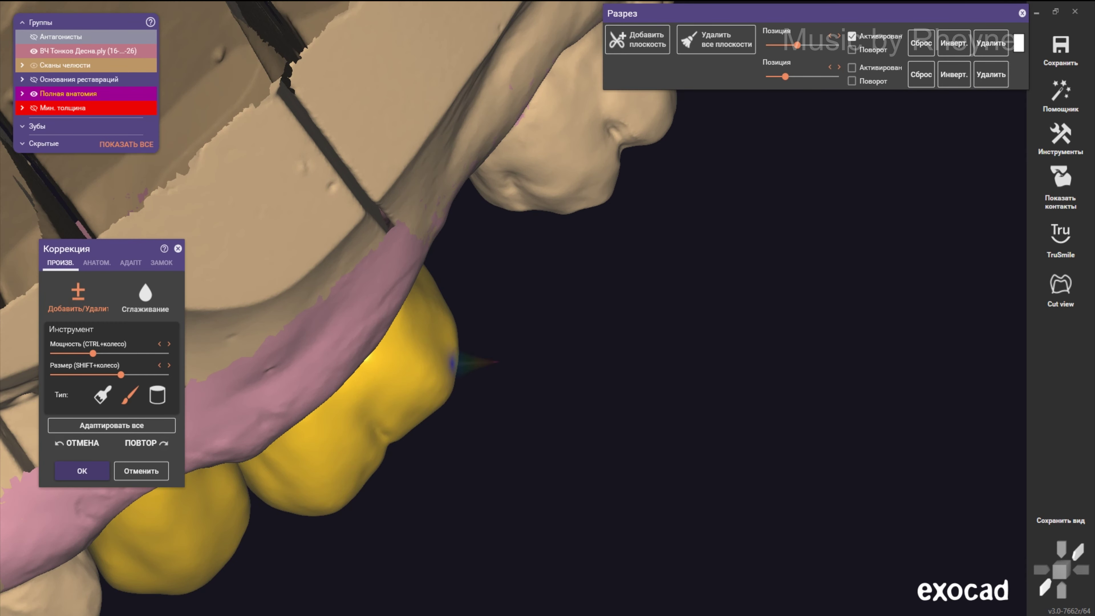
pyautogui.moveTo(464, 366)
pyautogui.mouseDown(button='right')
pyautogui.moveTo(500, 343)
pyautogui.moveTo(500, 328)
pyautogui.moveTo(435, 310)
pyautogui.mouseUp(button='right')
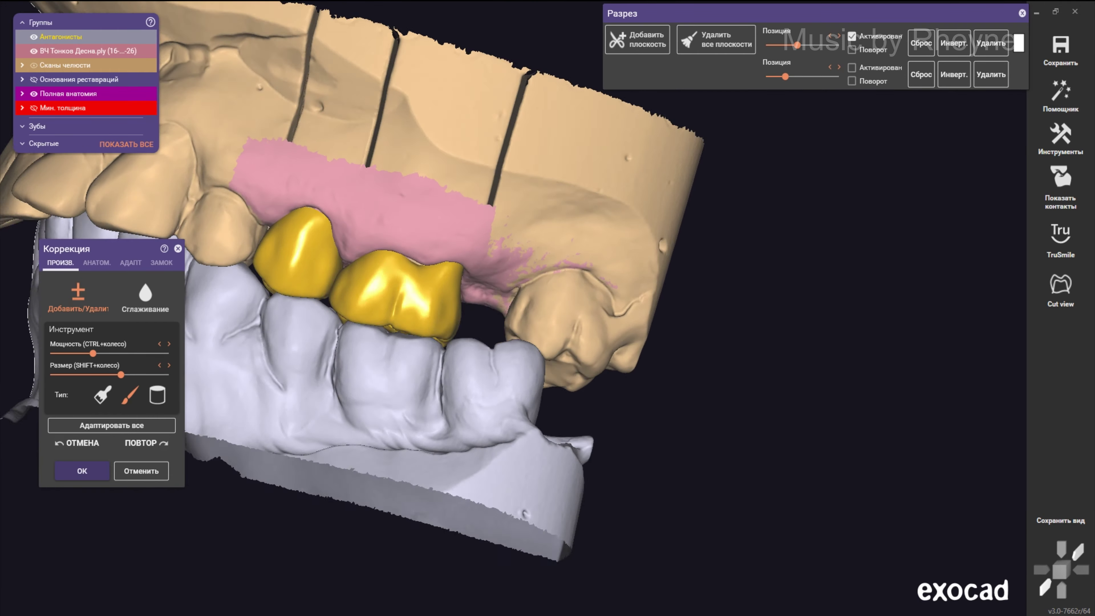
# - Orbit to a side view of crown and lower jaw, then hide the Сканы челюсти group
pyautogui.keyDown('shift'); pyautogui.scroll(3, 474, 302); pyautogui.keyUp('shift')
pyautogui.scroll(3, 440, 318)
pyautogui.scroll(3, 526, 289)
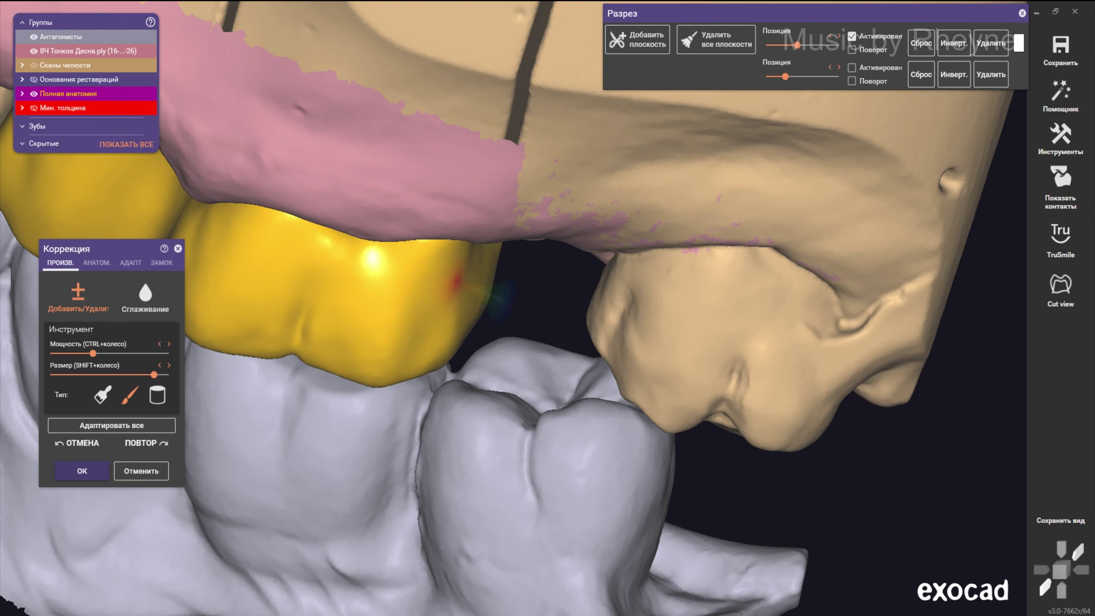
pyautogui.scroll(3, 508, 278)
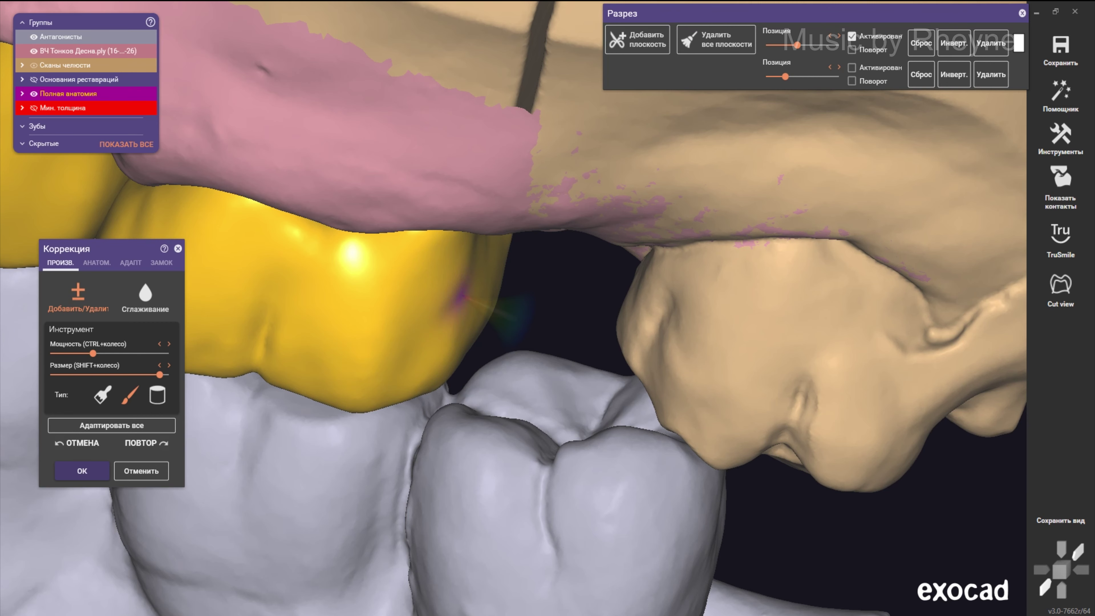
pyautogui.moveTo(440, 330); pyautogui.dragTo(446, 298, button='right')
pyautogui.scroll(3, 928, 587)
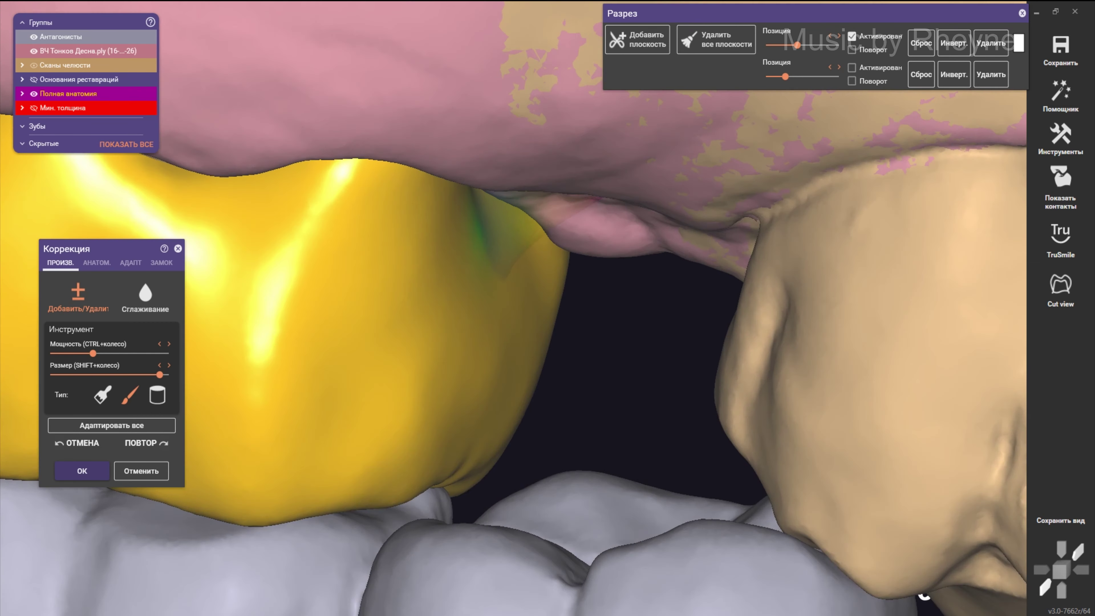
pyautogui.scroll(2, 431, 301)
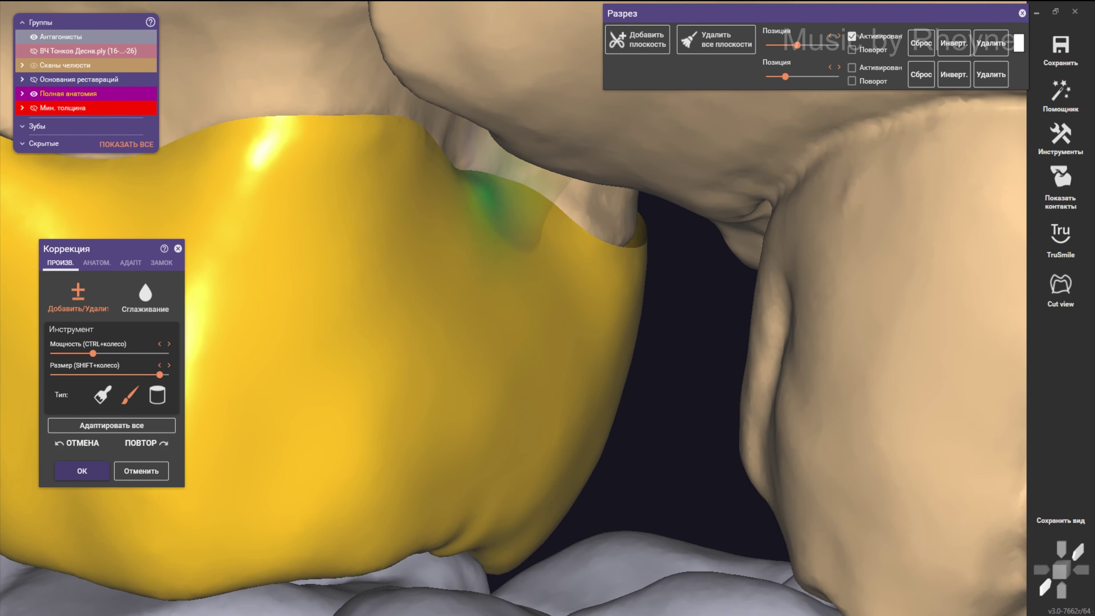
pyautogui.scroll(-3, 479, 288)
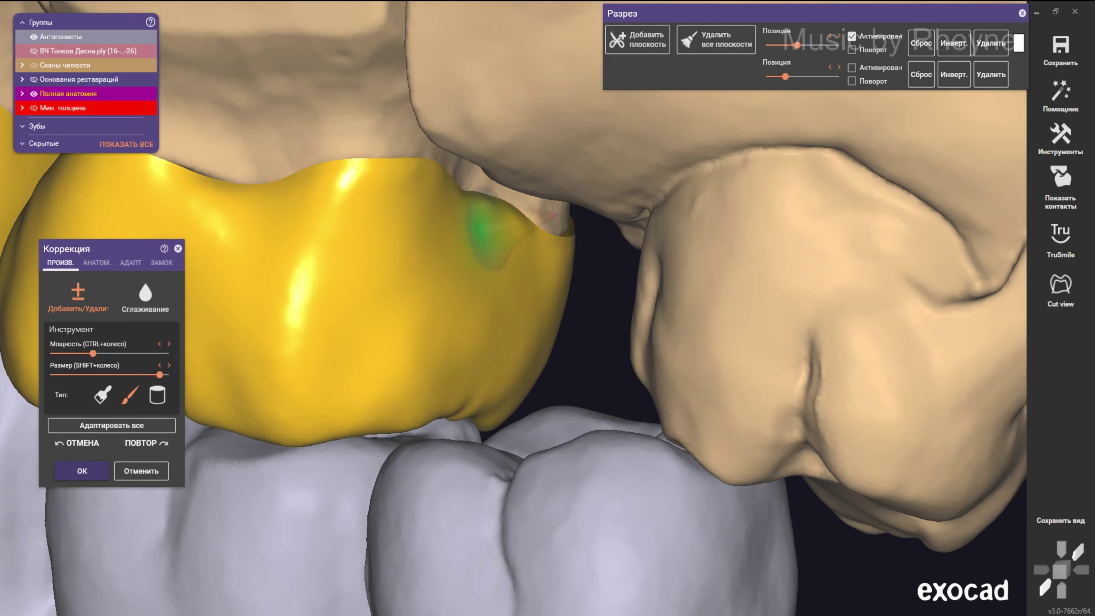
pyautogui.moveTo(479, 288)
pyautogui.mouseDown(button='right')
pyautogui.moveTo(453, 302)
pyautogui.moveTo(431, 293)
pyautogui.moveTo(474, 285)
pyautogui.moveTo(474, 250)
pyautogui.mouseUp(button='right')
pyautogui.scroll(1, 431, 294)
pyautogui.click(34, 65)
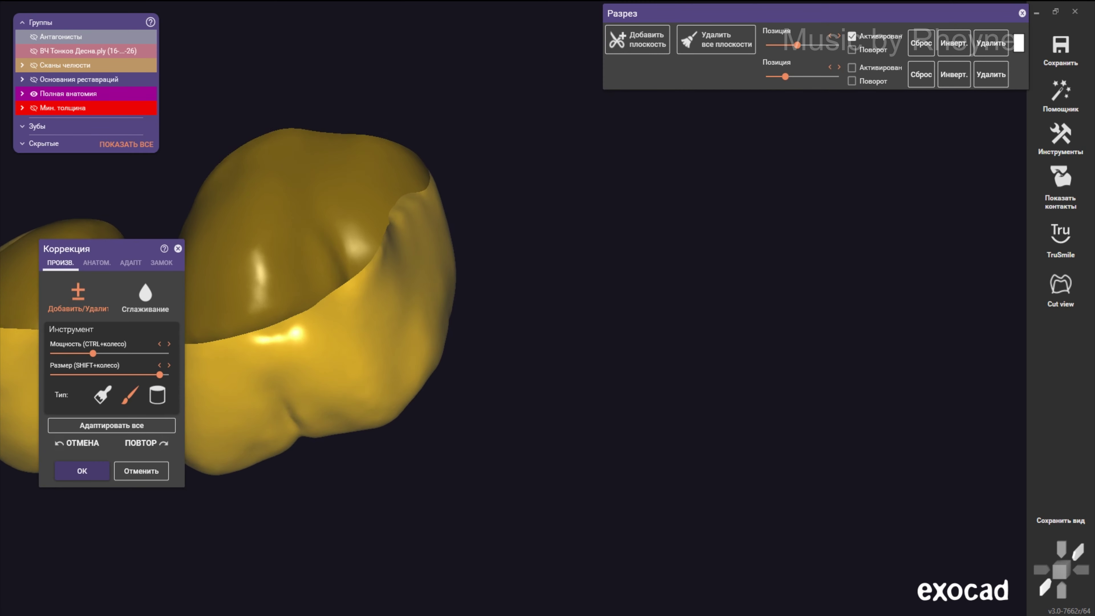
# - Add material into the gold crown's inner fold with the smaller Добавить/Удалить brush
pyautogui.moveTo(431, 280)
pyautogui.mouseDown(button='right')
pyautogui.moveTo(403, 261)
pyautogui.moveTo(379, 305)
pyautogui.moveTo(470, 202)
pyautogui.moveTo(513, 310)
pyautogui.moveTo(500, 317)
pyautogui.mouseUp(button='right')
pyautogui.keyDown('shift'); pyautogui.scroll(-3, 500, 317); pyautogui.keyUp('shift')
pyautogui.scroll(2, 478, 327)
pyautogui.moveTo(478, 327)
pyautogui.mouseDown()
pyautogui.moveTo(502, 298)
pyautogui.moveTo(468, 319)
pyautogui.mouseUp()
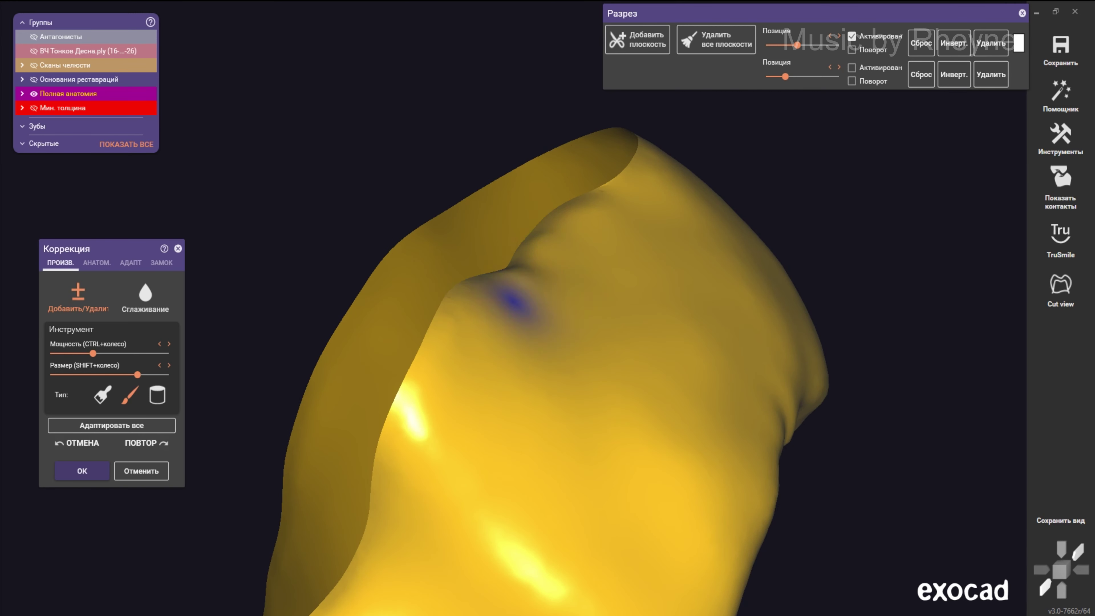
pyautogui.moveTo(508, 305); pyautogui.dragTo(537, 261)
pyautogui.moveTo(537, 258); pyautogui.dragTo(575, 232, button='right')
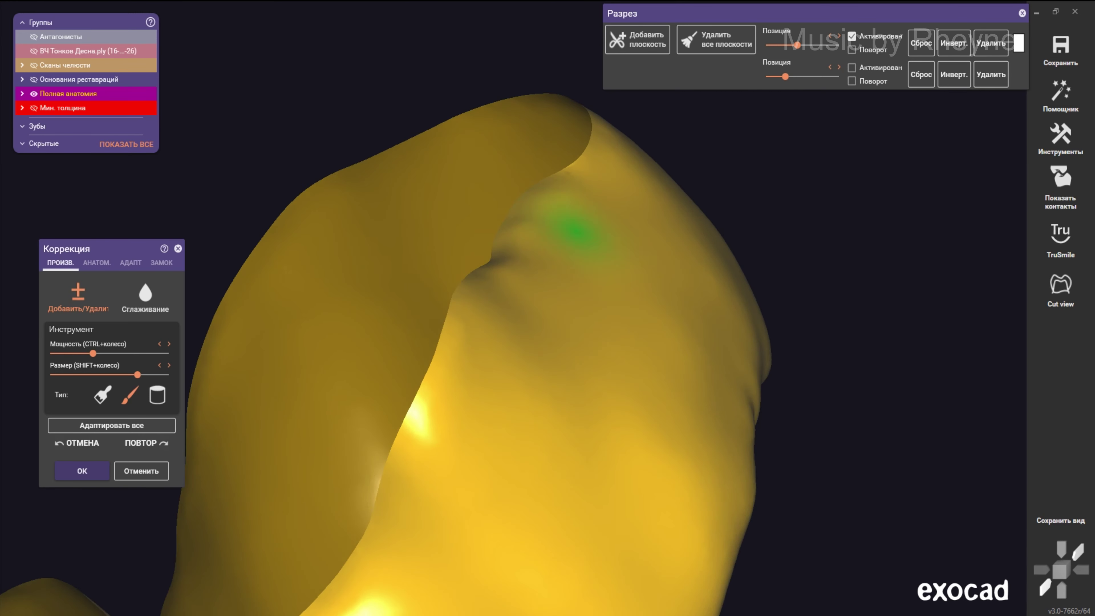
pyautogui.moveTo(595, 168)
pyautogui.mouseDown()
pyautogui.moveTo(567, 176)
pyautogui.moveTo(506, 265)
pyautogui.mouseUp()
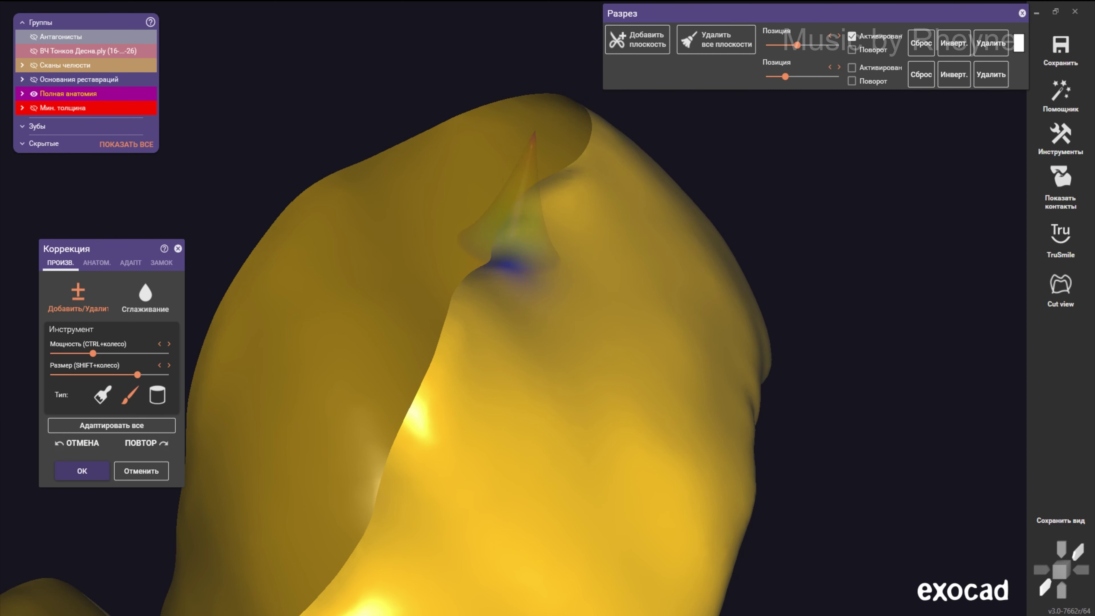
# - Zoom and orbit to an oblique side view to review the added material
pyautogui.keyDown('shift'); pyautogui.scroll(-1, 564, 183); pyautogui.keyUp('shift')
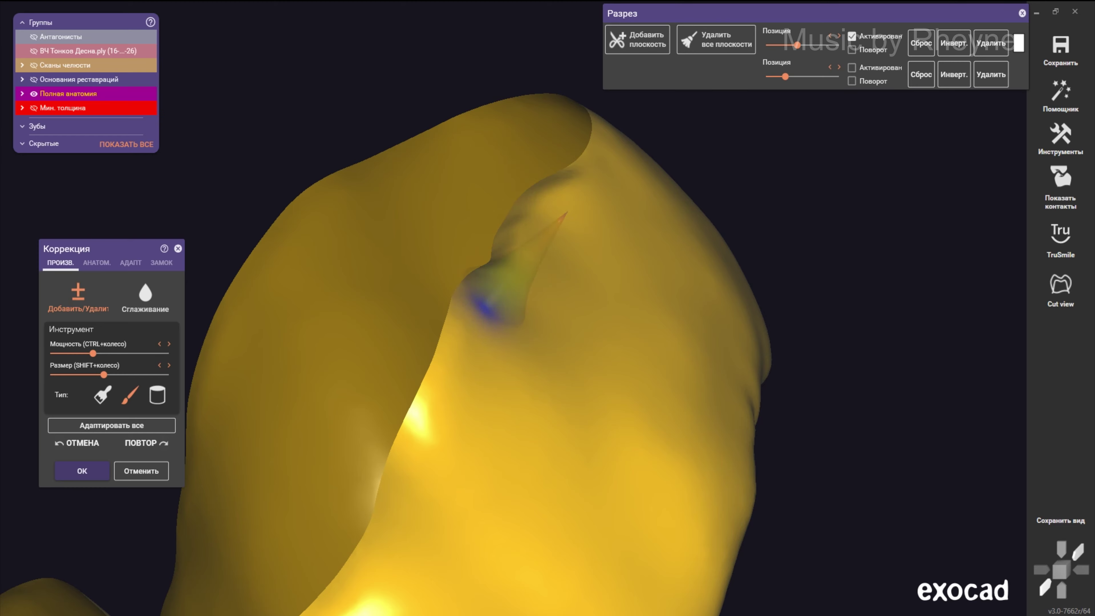
pyautogui.scroll(-2, 517, 302)
pyautogui.scroll(-2, 517, 302)
pyautogui.scroll(-2, 517, 302)
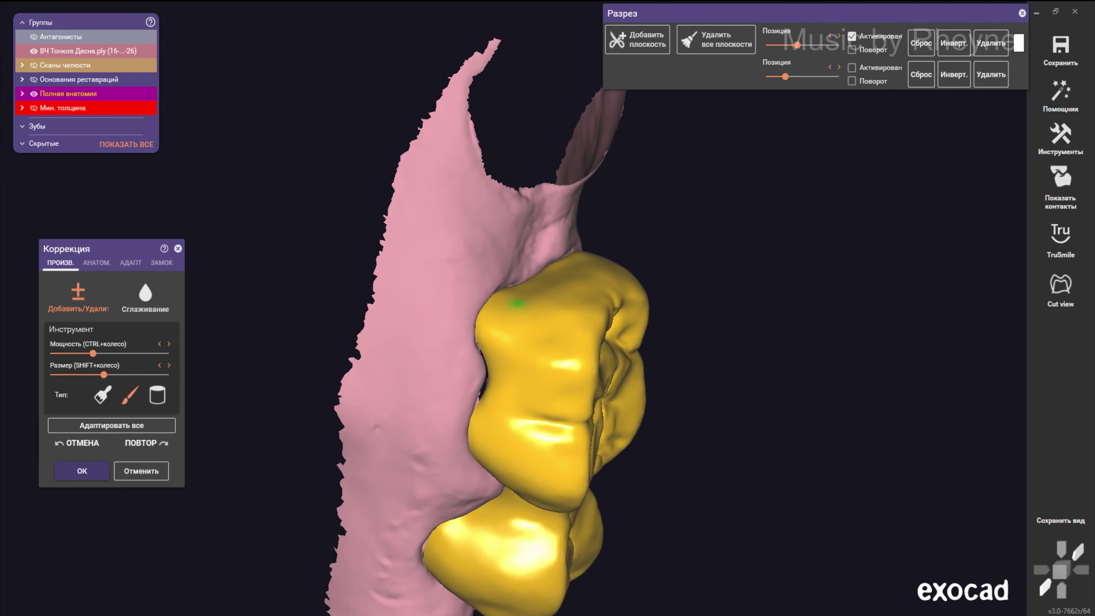
pyautogui.moveTo(518, 303); pyautogui.dragTo(517, 276, button='right')
pyautogui.scroll(3, 517, 276)
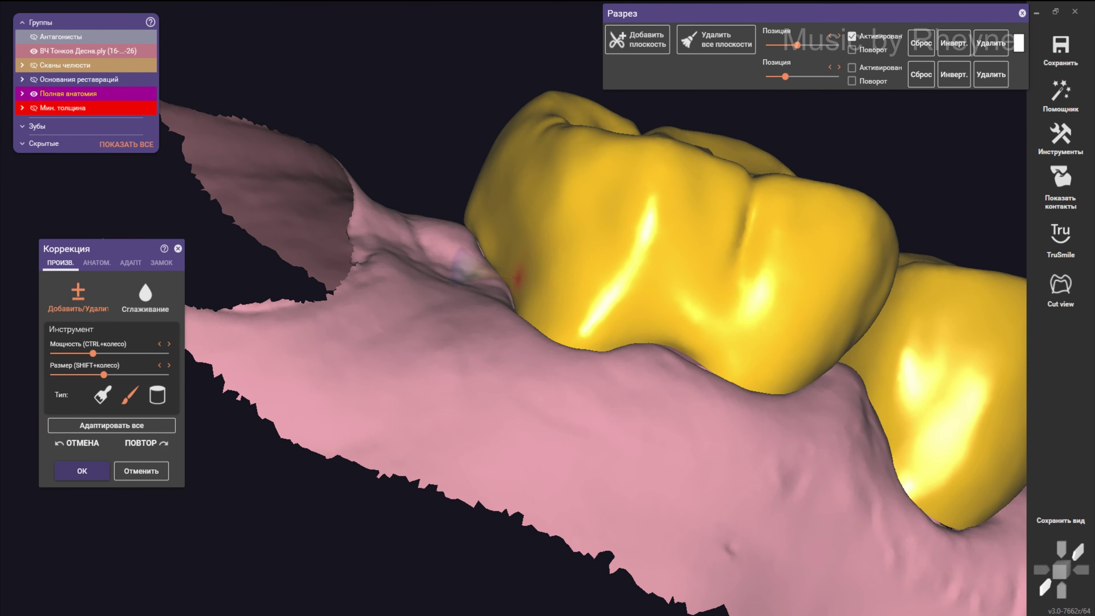
pyautogui.keyDown('shift'); pyautogui.scroll(5, 517, 276); pyautogui.keyUp('shift')
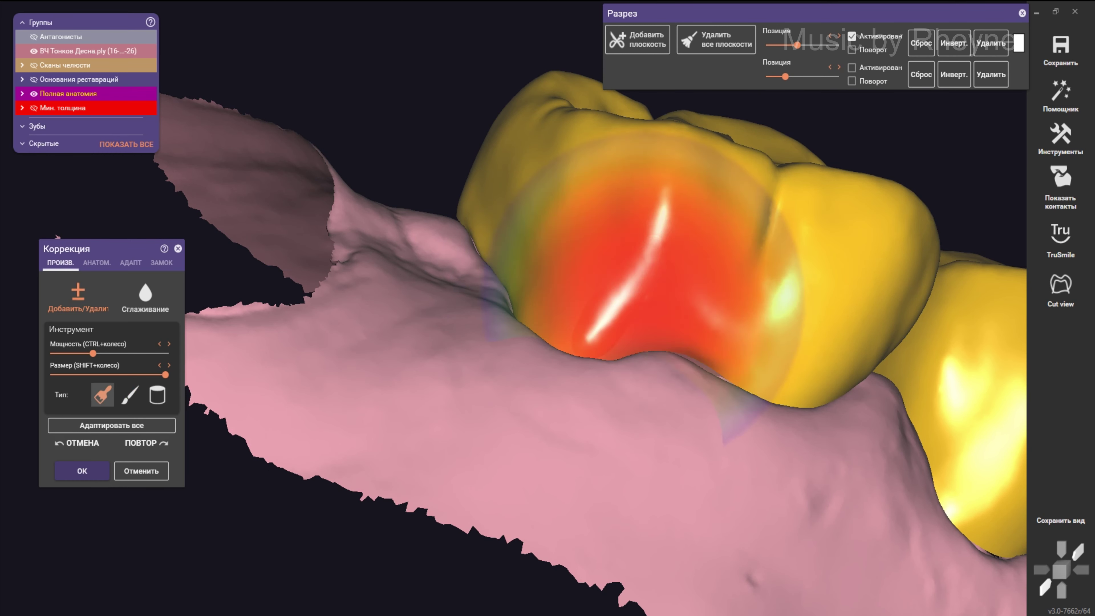
pyautogui.keyDown('shift'); pyautogui.scroll(-5, 513, 254); pyautogui.keyUp('shift')
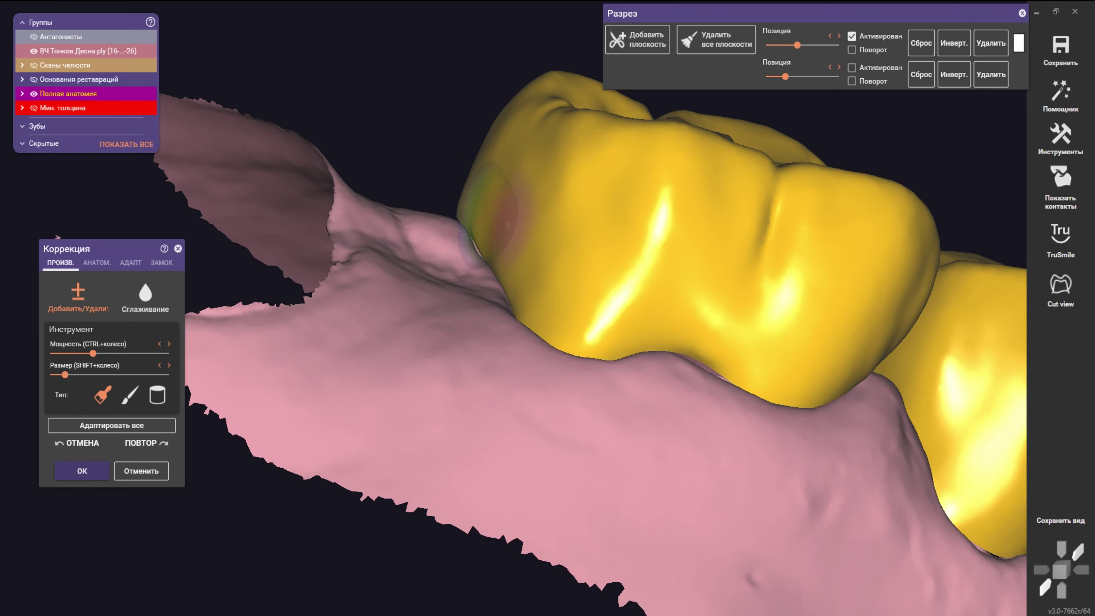
# - Flip the model to inspect the crowns' biting side from below, then show Антагонисты to check occlusion
pyautogui.scroll(-5, 491, 207)
pyautogui.scroll(-5, 518, 219)
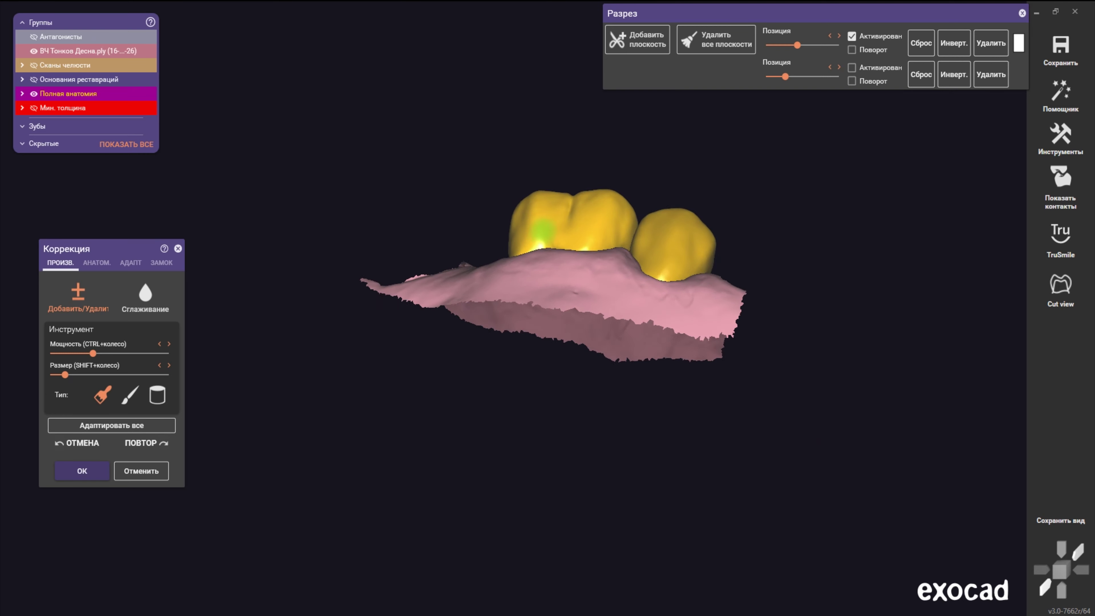
pyautogui.moveTo(543, 231); pyautogui.dragTo(539, 129, button='right')
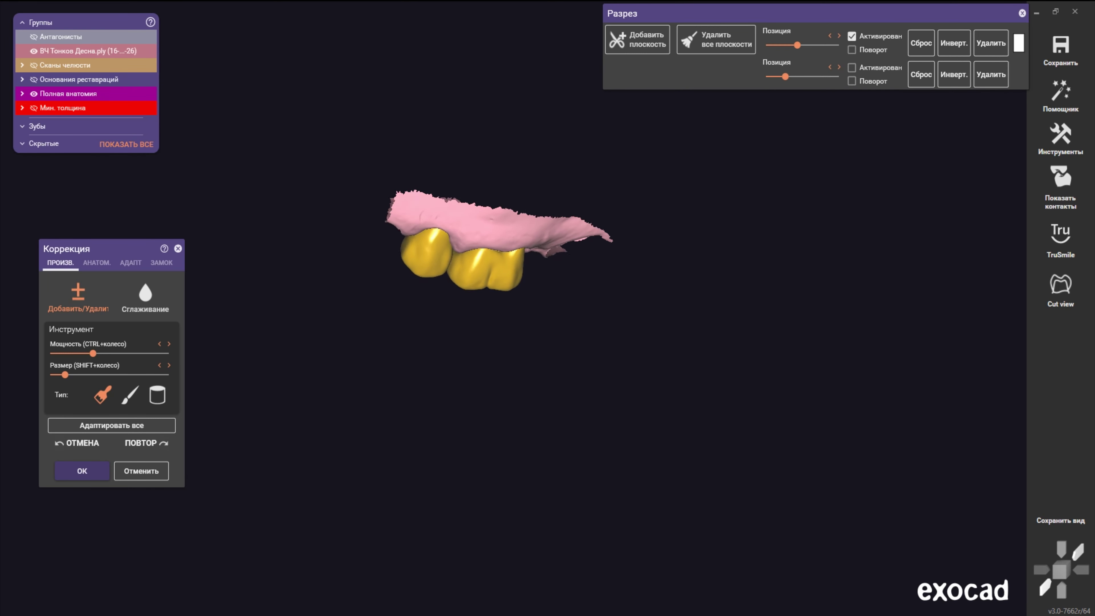
pyautogui.scroll(2, 495, 259)
pyautogui.scroll(3, 495, 259)
pyautogui.scroll(3, 496, 258)
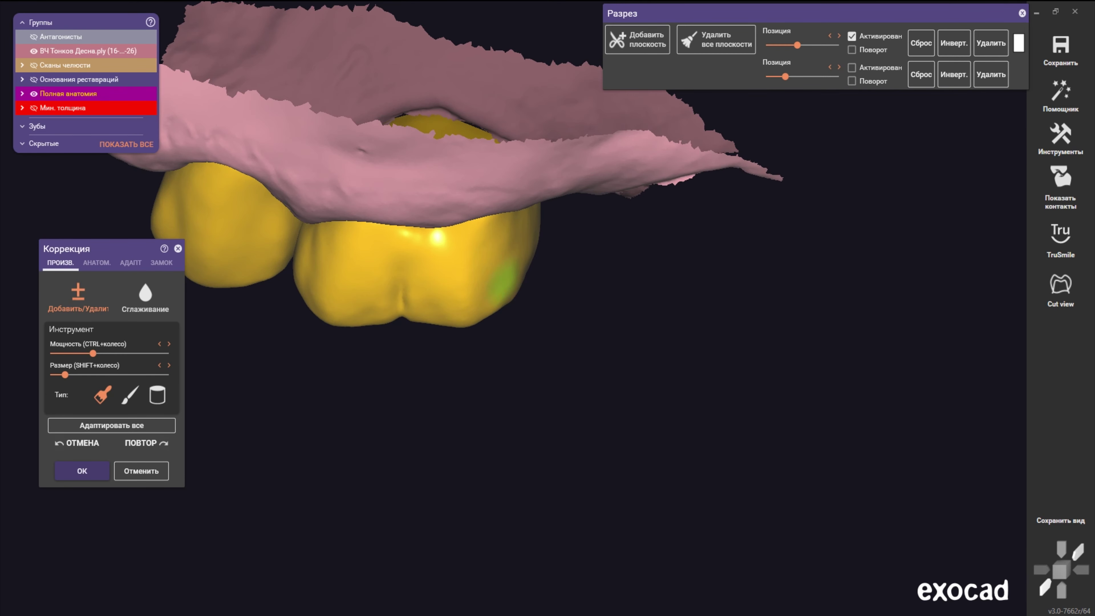
pyautogui.moveTo(526, 263); pyautogui.dragTo(510, 263, button='right')
pyautogui.scroll(2, 513, 259)
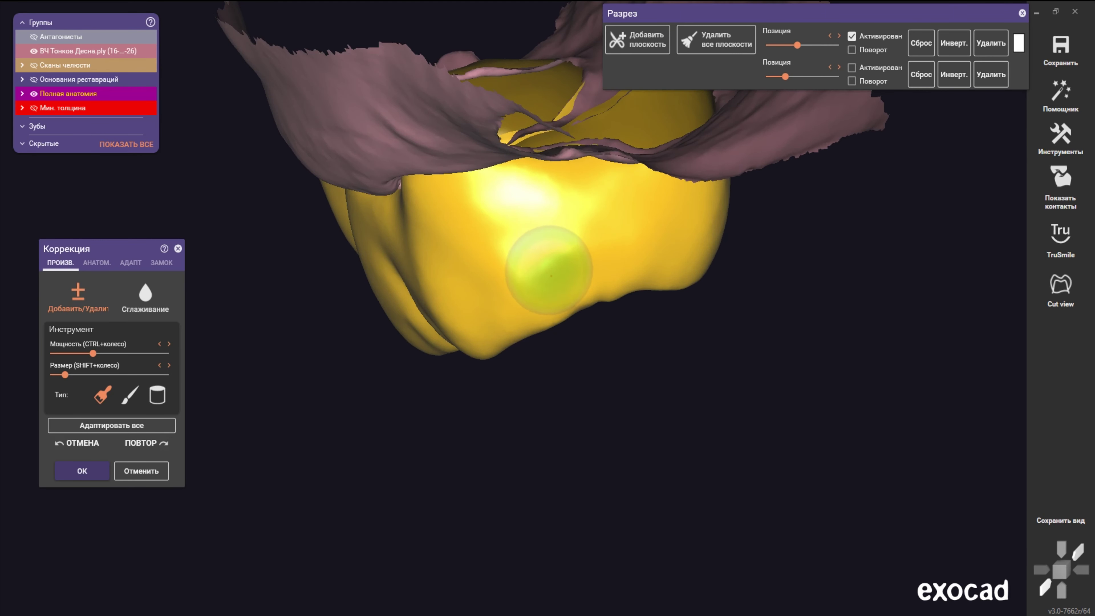
pyautogui.scroll(2, 522, 332)
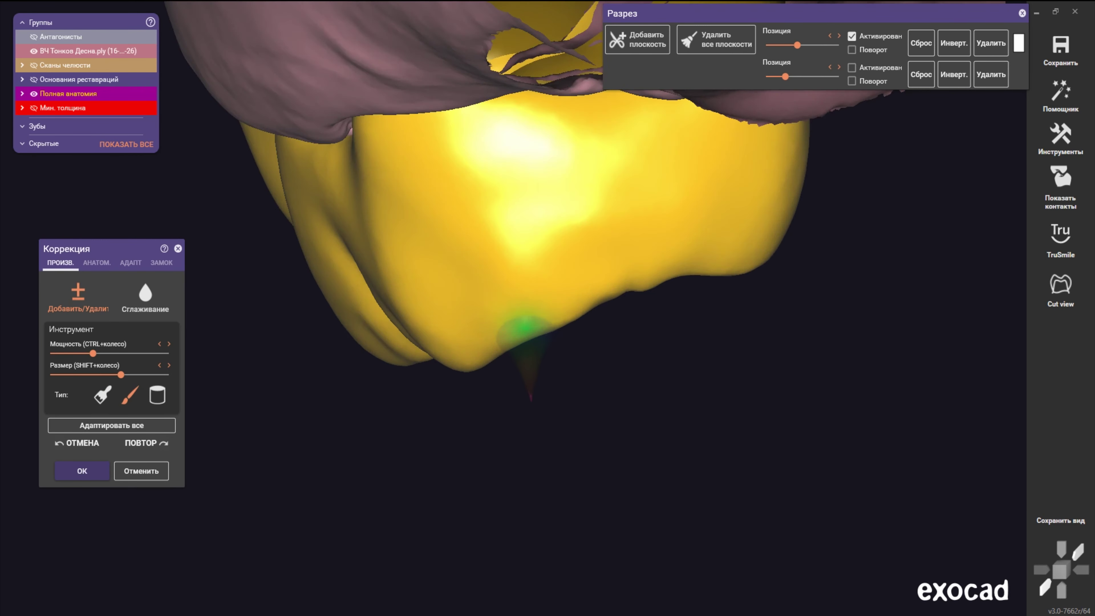
pyautogui.scroll(2, 524, 332)
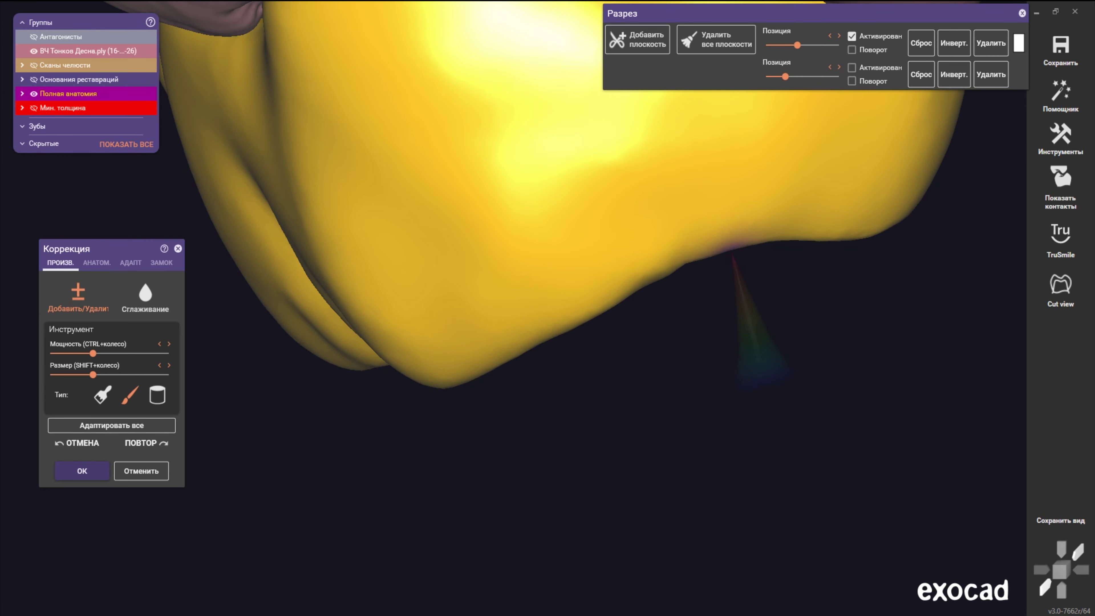
pyautogui.moveTo(733, 257)
pyautogui.mouseDown(button='right')
pyautogui.moveTo(711, 151)
pyautogui.moveTo(711, 259)
pyautogui.mouseUp(button='right')
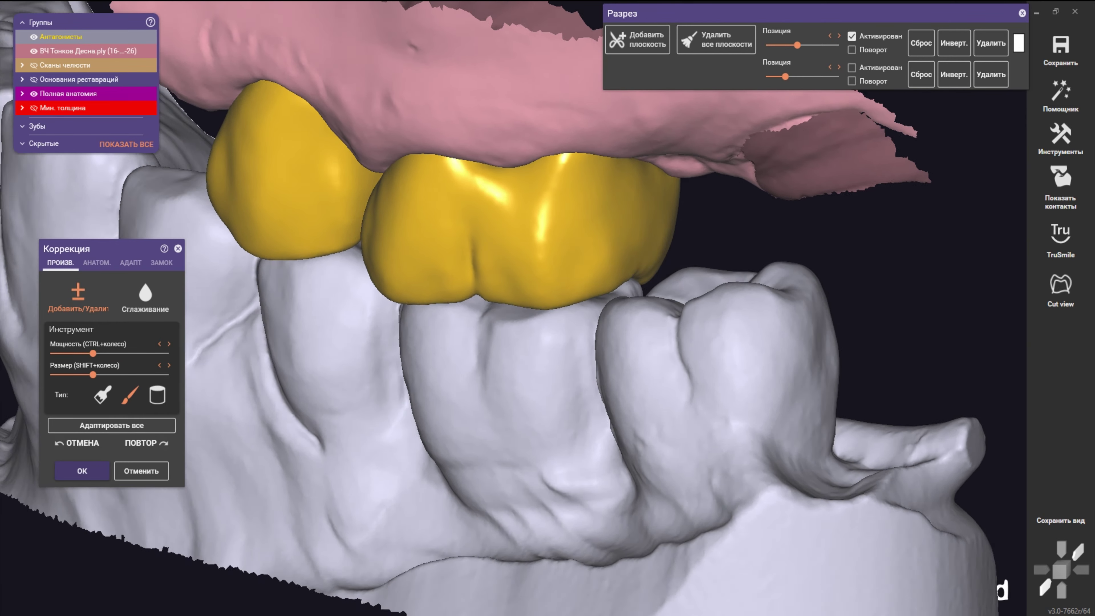
# - Orbit to an occlusal view, then to the crown edge against the gingiva
pyautogui.moveTo(588, 315)
pyautogui.mouseDown(button='right')
pyautogui.moveTo(723, 252)
pyautogui.moveTo(579, 306)
pyautogui.moveTo(578, 410)
pyautogui.mouseUp(button='right')
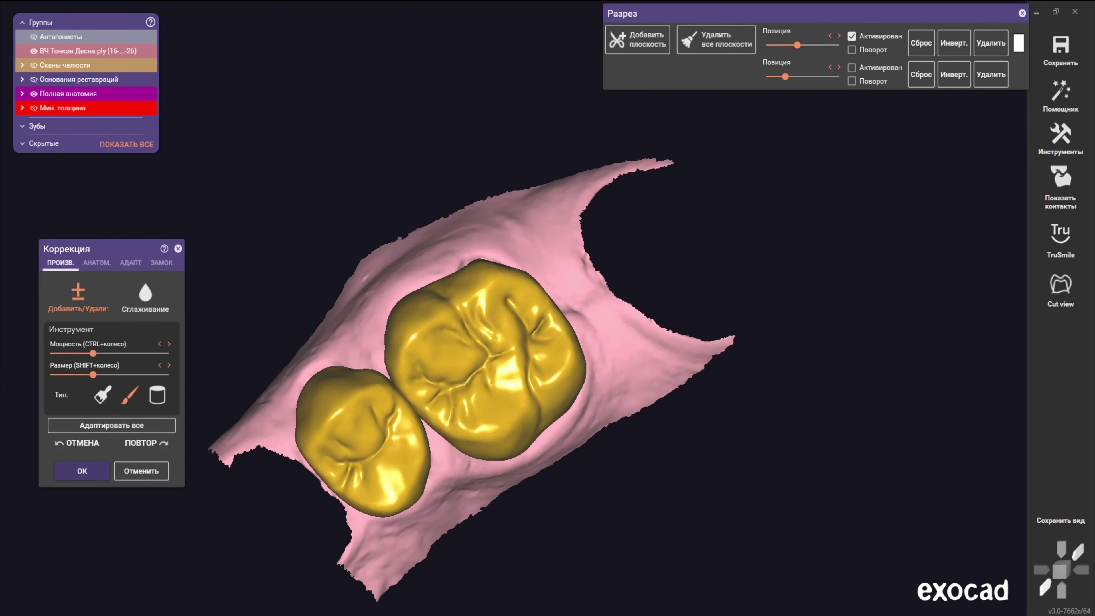
pyautogui.moveTo(504, 401)
pyautogui.mouseDown(button='right')
pyautogui.moveTo(514, 296)
pyautogui.moveTo(584, 269)
pyautogui.mouseUp(button='right')
pyautogui.scroll(5, 573, 259)
pyautogui.scroll(3, 573, 298)
pyautogui.keyDown('shift'); pyautogui.scroll(2, 572, 298); pyautogui.keyUp('shift')
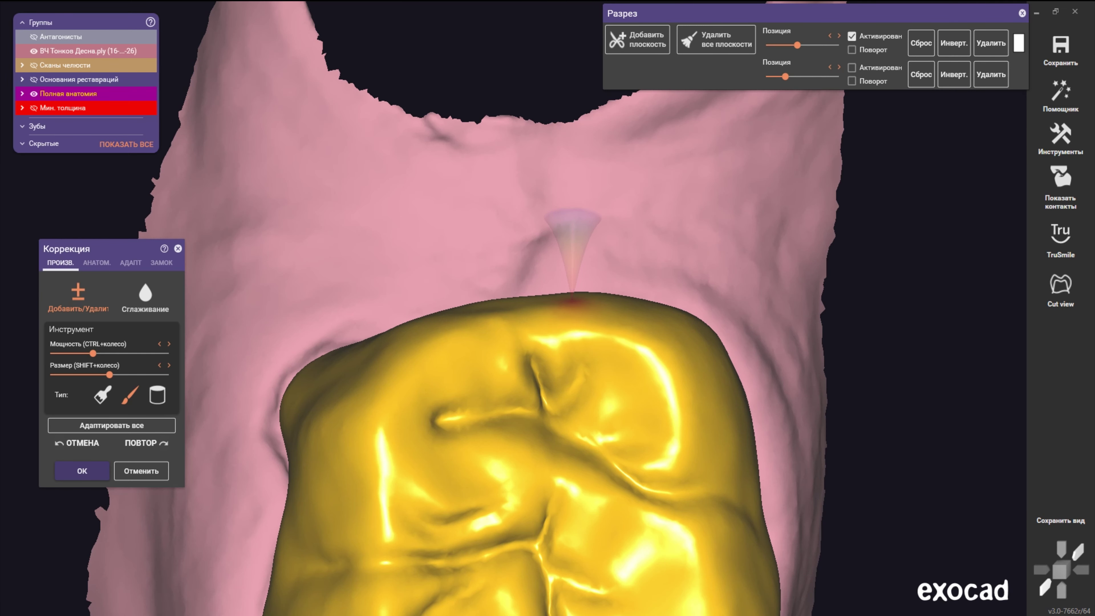
pyautogui.scroll(2, 553, 318)
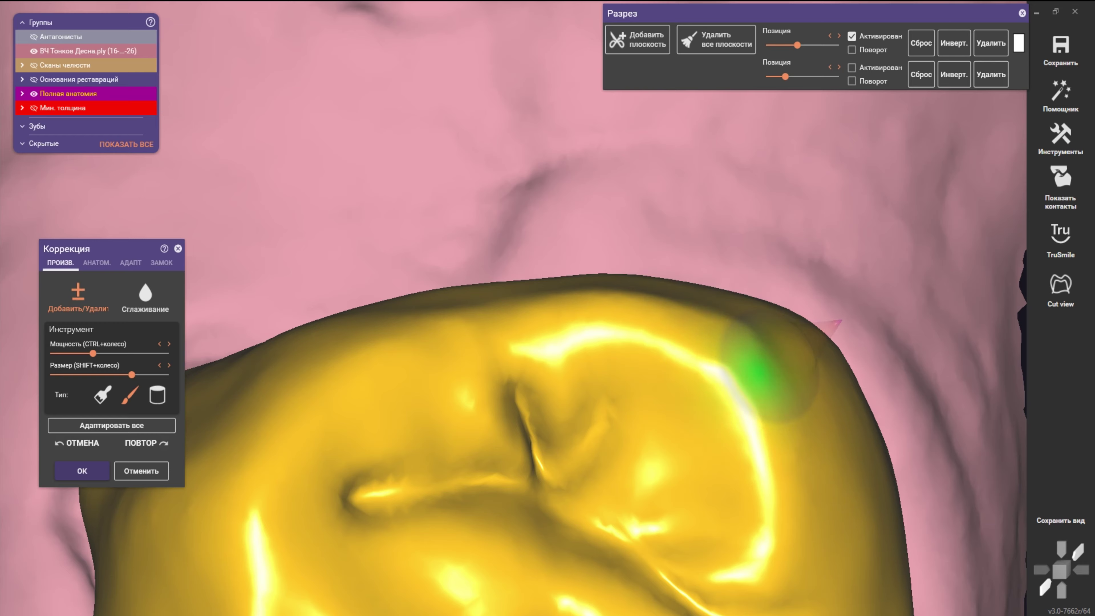
pyautogui.moveTo(757, 379)
pyautogui.mouseDown(button='right')
pyautogui.moveTo(765, 288)
pyautogui.moveTo(777, 313)
pyautogui.moveTo(761, 336)
pyautogui.moveTo(729, 207)
pyautogui.moveTo(732, 151)
pyautogui.mouseUp(button='right')
pyautogui.keyDown('shift'); pyautogui.scroll(1, 761, 336); pyautogui.keyUp('shift')
pyautogui.scroll(-6, 733, 341)
pyautogui.scroll(2, 722, 345)
pyautogui.scroll(3, 732, 151)
pyautogui.keyDown('shift'); pyautogui.scroll(3, 724, 284); pyautogui.keyUp('shift')
# - Reposition the view to see the crowns and gum from a lower side angle
pyautogui.moveTo(724, 282)
pyautogui.mouseDown(button='right')
pyautogui.moveTo(709, 196)
pyautogui.moveTo(772, 185)
pyautogui.mouseUp(button='right')
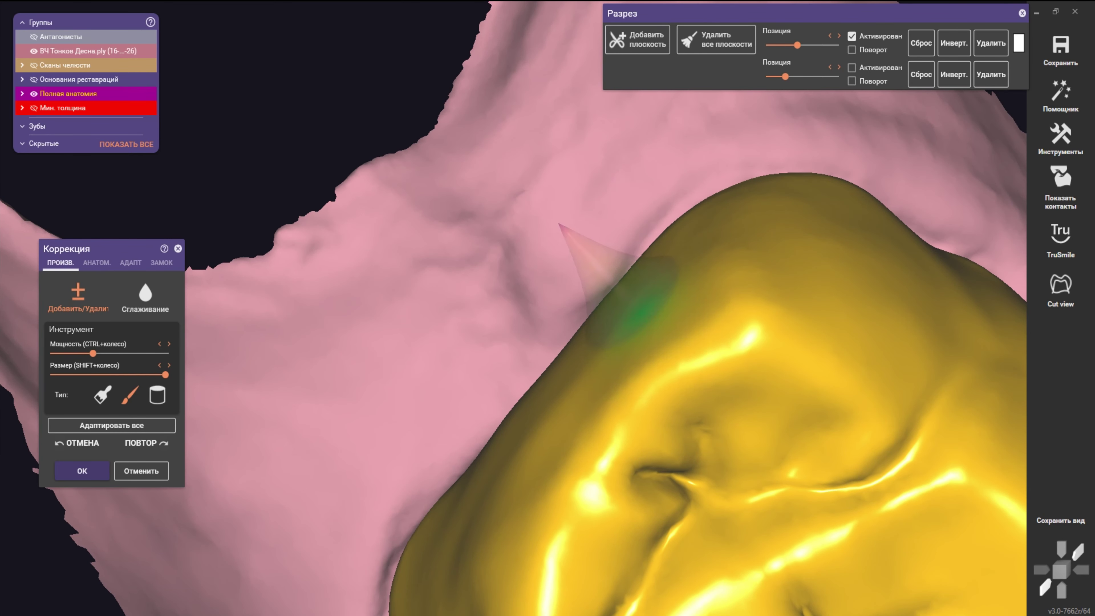
pyautogui.moveTo(559, 223); pyautogui.dragTo(603, 211, button='right')
pyautogui.scroll(-2, 603, 211)
pyautogui.scroll(2, 611, 209)
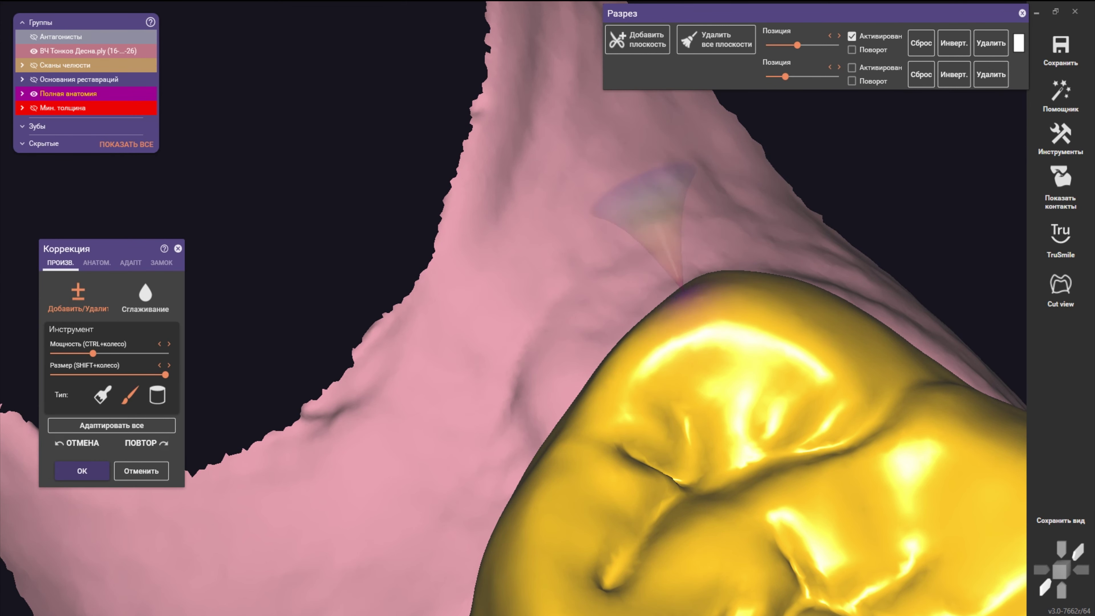
pyautogui.moveTo(681, 283); pyautogui.dragTo(569, 299, button='right')
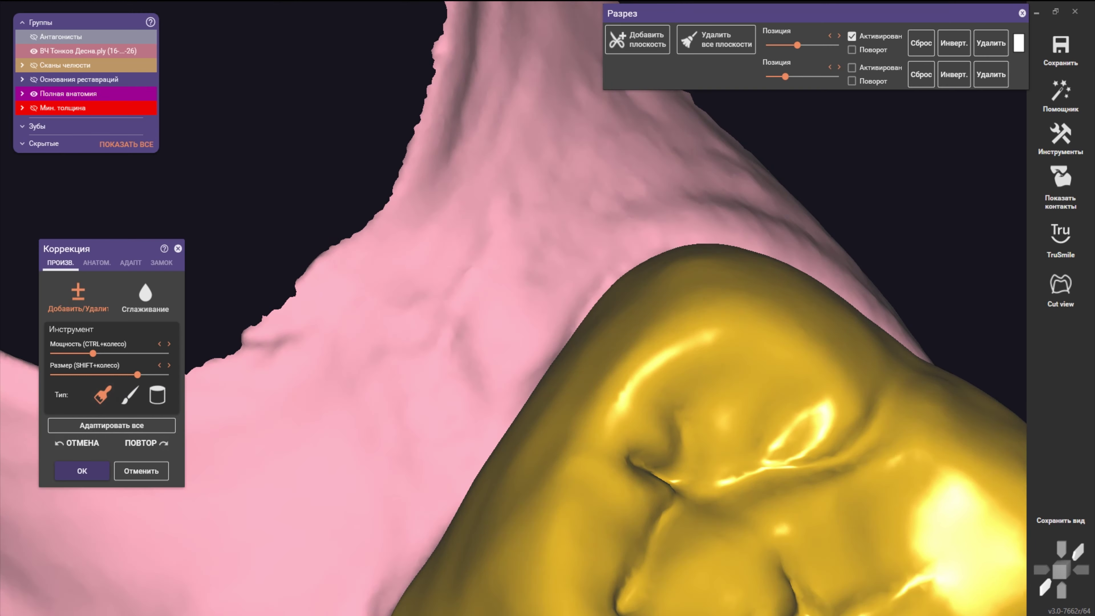
pyautogui.keyDown('shift'); pyautogui.scroll(-8, 591, 263); pyautogui.keyUp('shift')
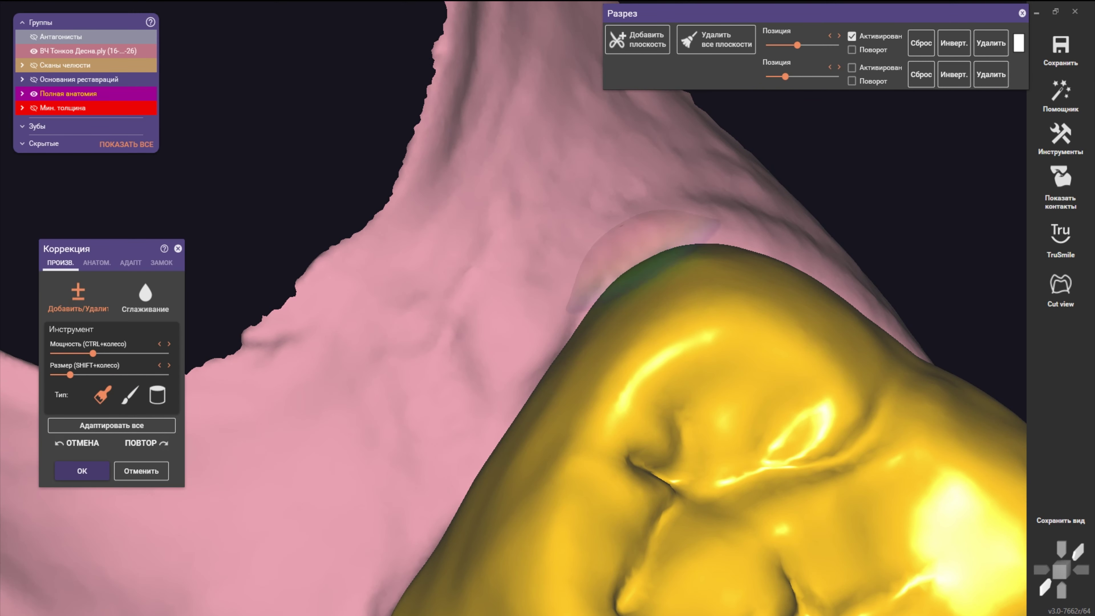
pyautogui.moveTo(668, 216); pyautogui.dragTo(840, 250, button='right')
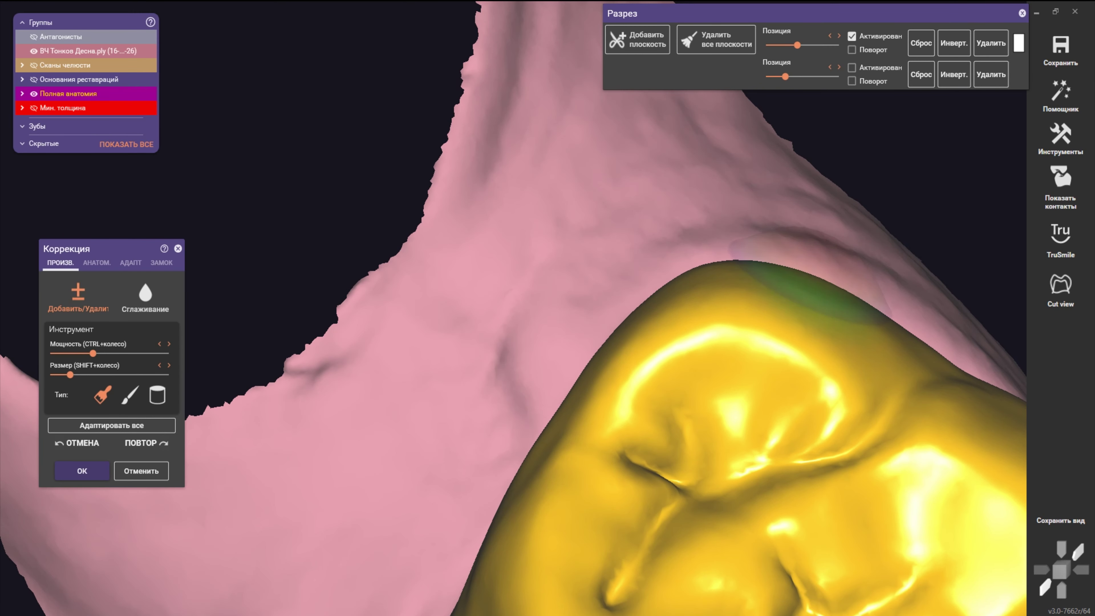
pyautogui.scroll(-5, 534, 258)
pyautogui.scroll(-2, 534, 259)
pyautogui.scroll(-1, 534, 259)
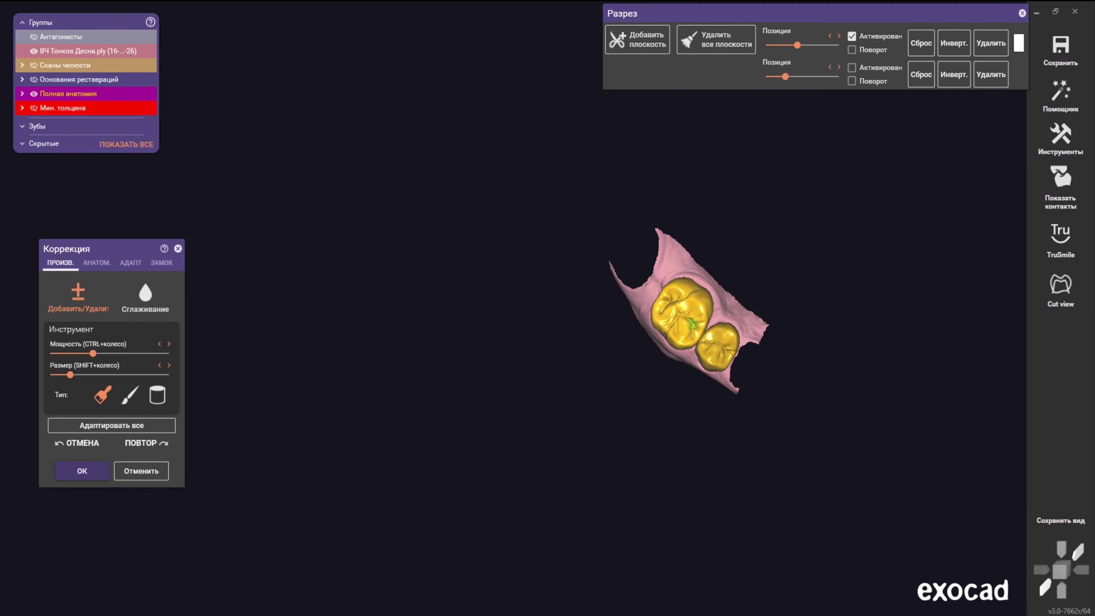
pyautogui.moveTo(689, 302); pyautogui.dragTo(689, 241, button='right')
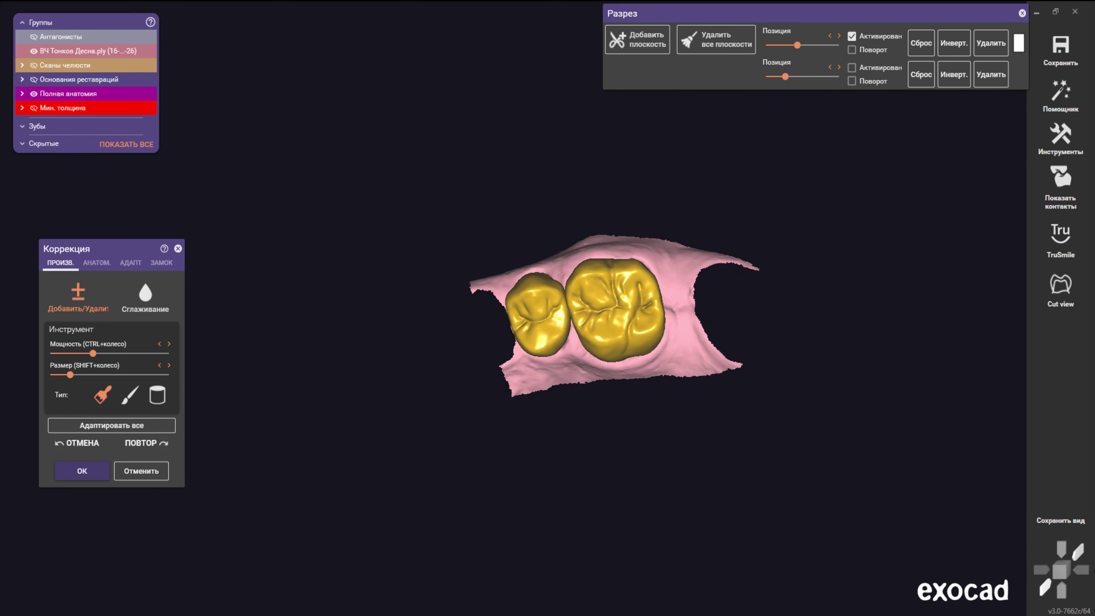
pyautogui.scroll(3, 642, 274)
pyautogui.moveTo(649, 302)
pyautogui.mouseDown(button='right')
pyautogui.moveTo(621, 284)
pyautogui.moveTo(616, 302)
pyautogui.mouseUp(button='right')
pyautogui.scroll(3, 620, 285)
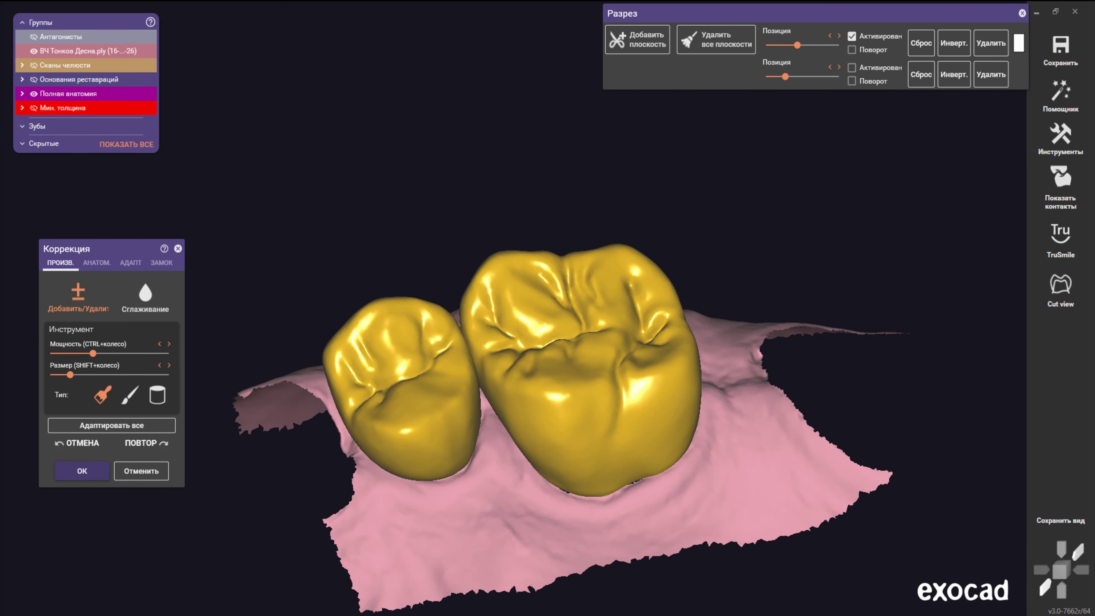
# - Change the sculpting brush stroke type and switch the Коррекция panel to the АНАТОМ. tab
pyautogui.click(130, 394)
pyautogui.scroll(2, 590, 276)
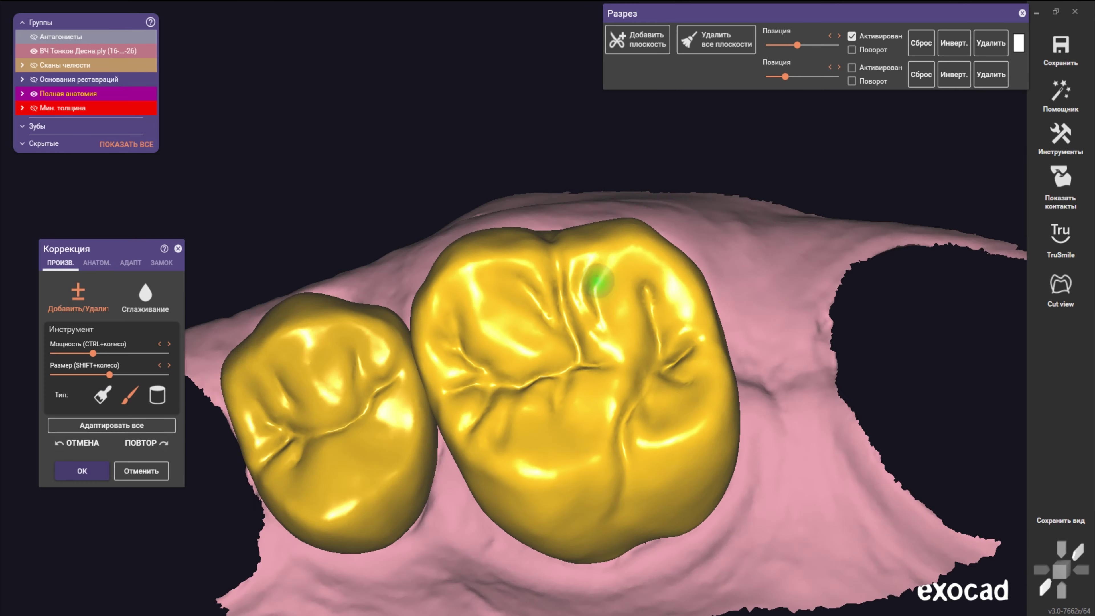
pyautogui.scroll(2, 595, 259)
pyautogui.scroll(2, 600, 261)
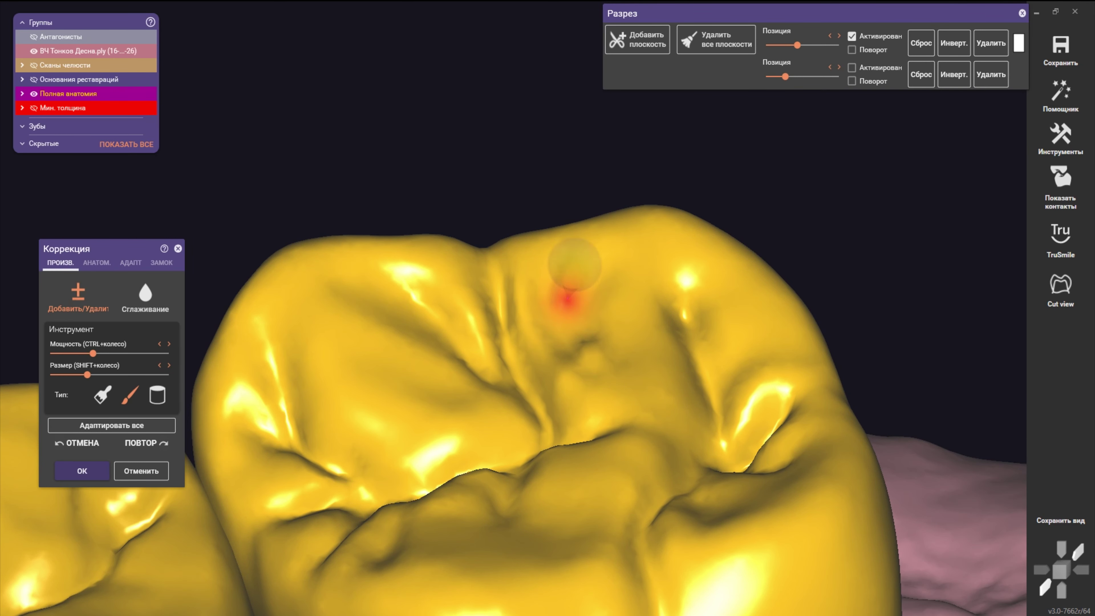
pyautogui.scroll(-3, 573, 267)
pyautogui.scroll(-2, 595, 345)
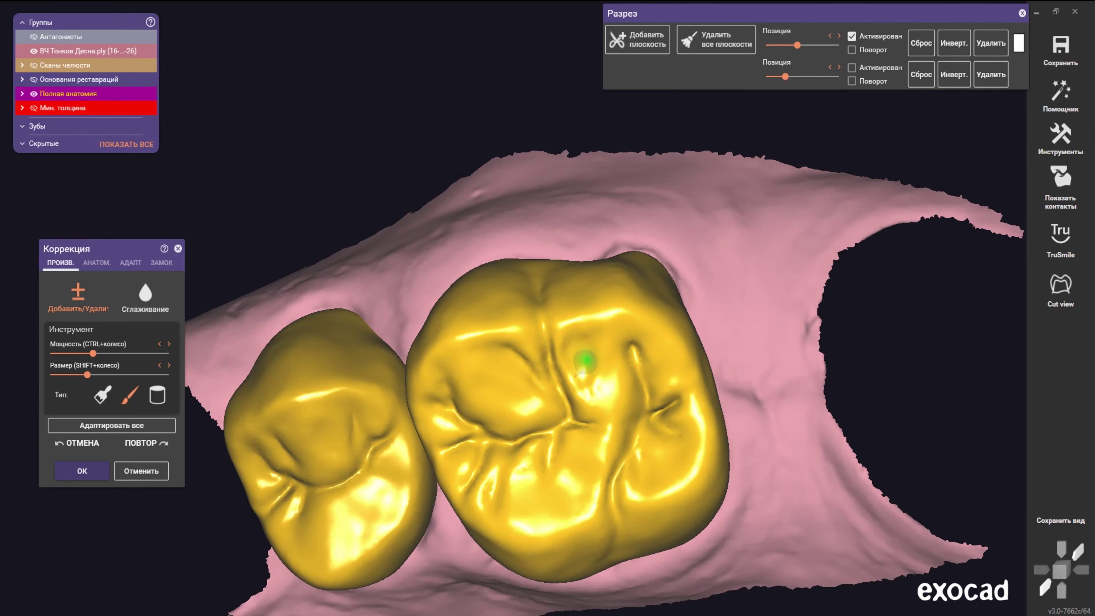
pyautogui.scroll(2, 567, 289)
pyautogui.click(96, 262)
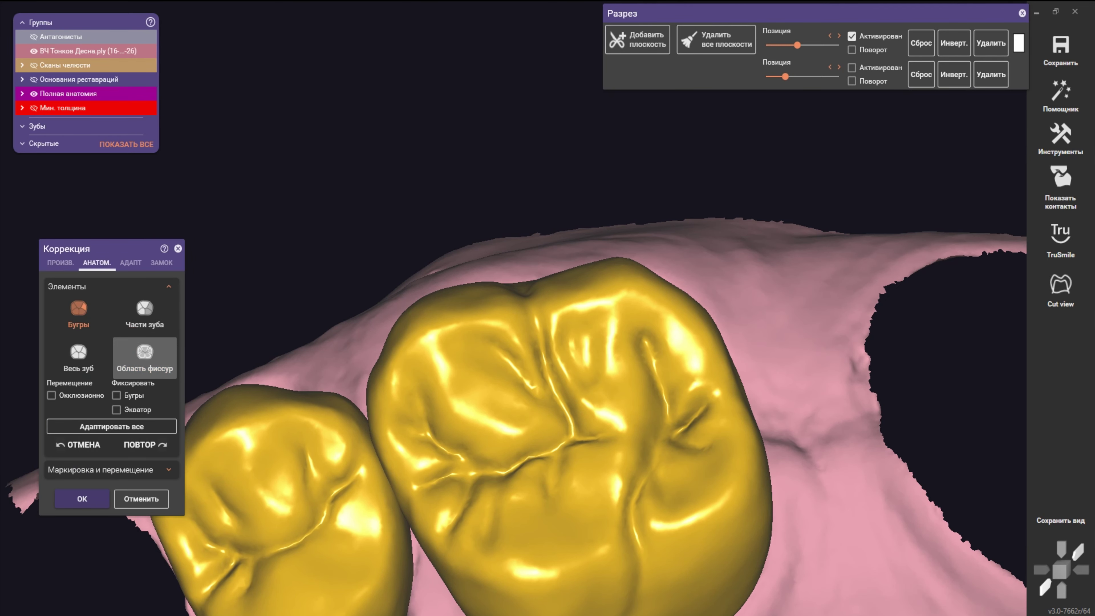
# - Pick Область фиссур, then Бугры, and enlarge the Добавить/Удалить brush Размер slider
pyautogui.click(145, 358)
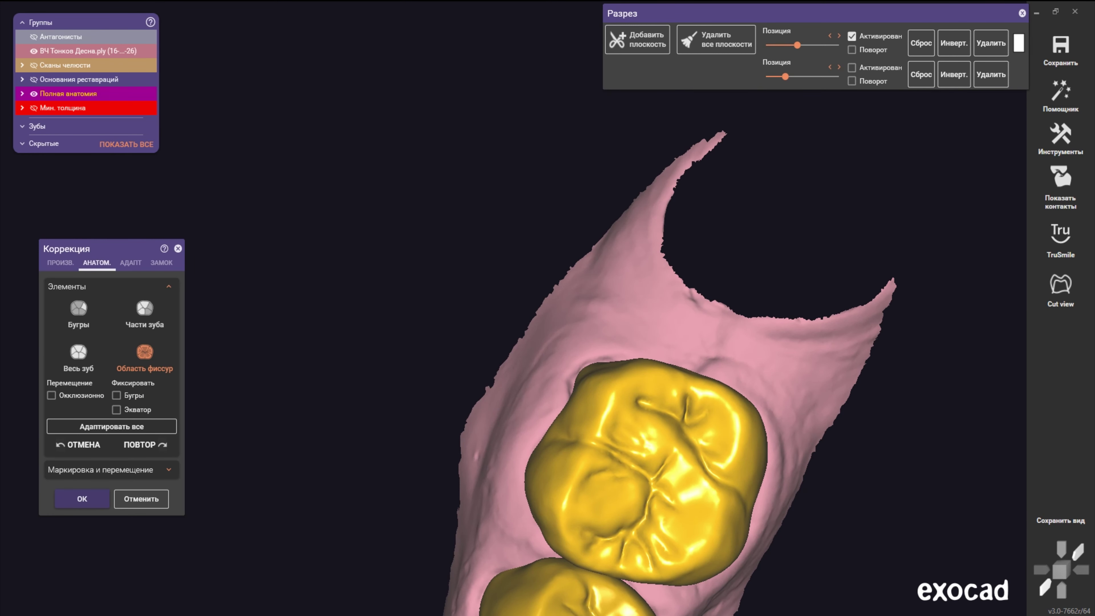
pyautogui.click(78, 313)
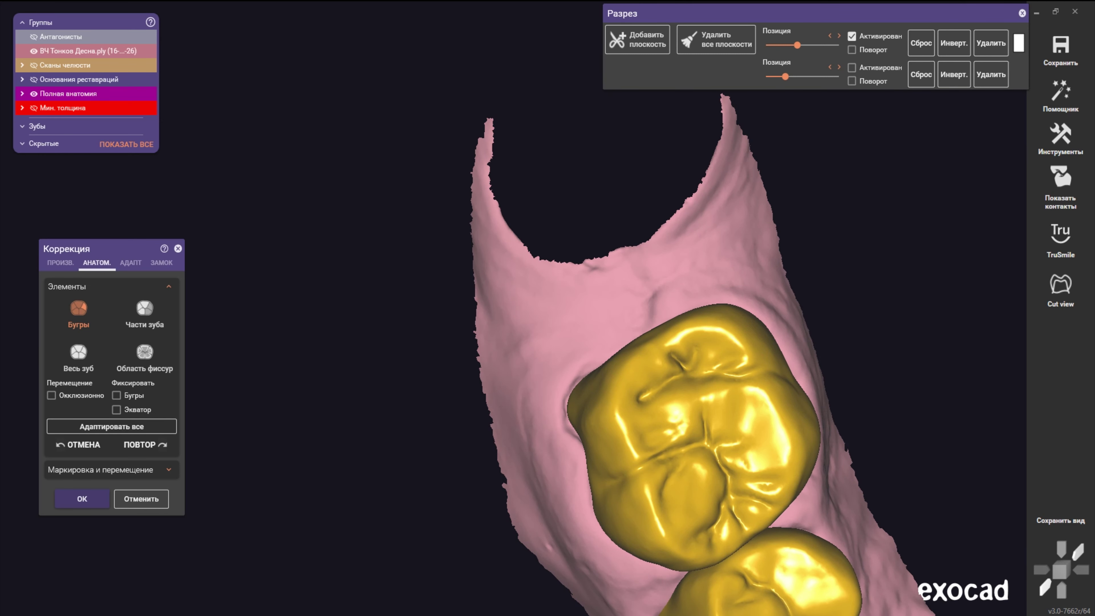
pyautogui.moveTo(87, 374); pyautogui.dragTo(109, 374)
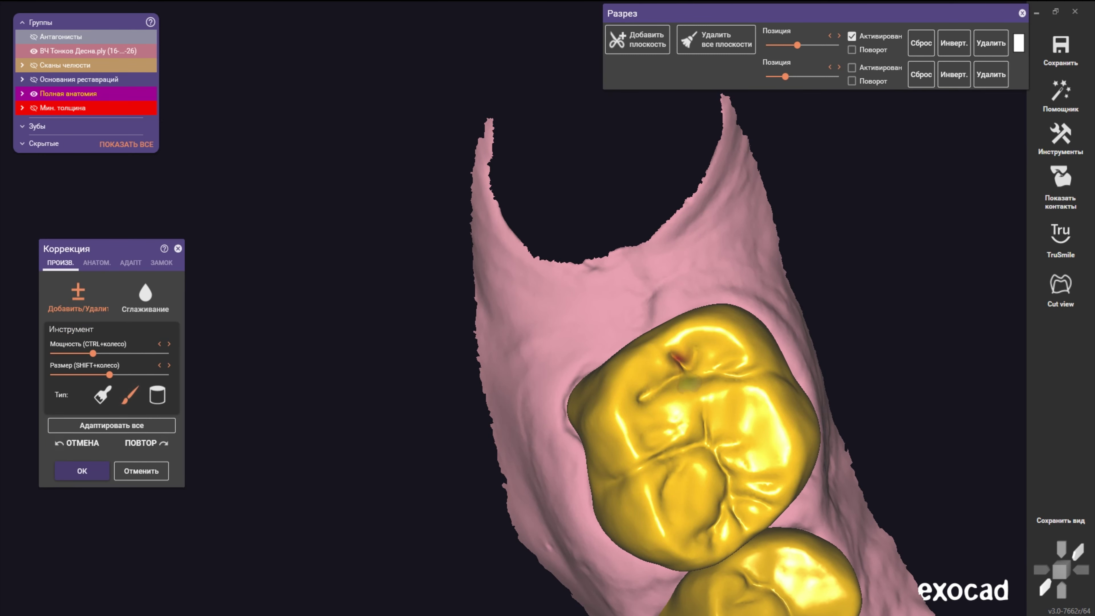
# - Orbit to a side view of the upper crowns over the opposing jaw and inspect a cusp
pyautogui.keyDown('shift'); pyautogui.scroll(-2, 702, 297); pyautogui.keyUp('shift')
pyautogui.moveTo(702, 297); pyautogui.dragTo(539, 321, button='right')
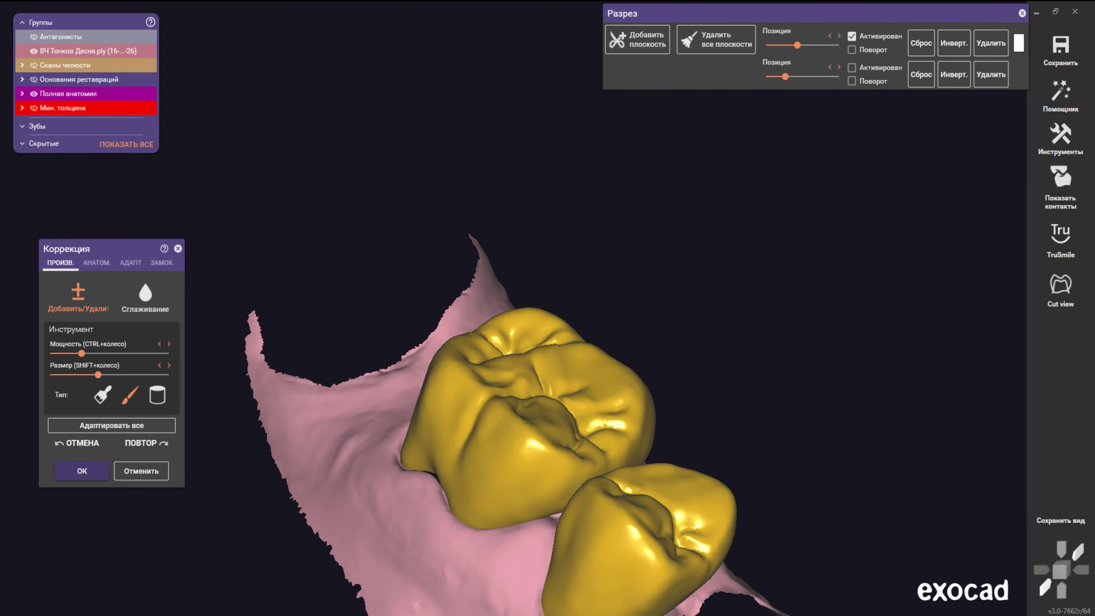
pyautogui.scroll(3, 539, 321)
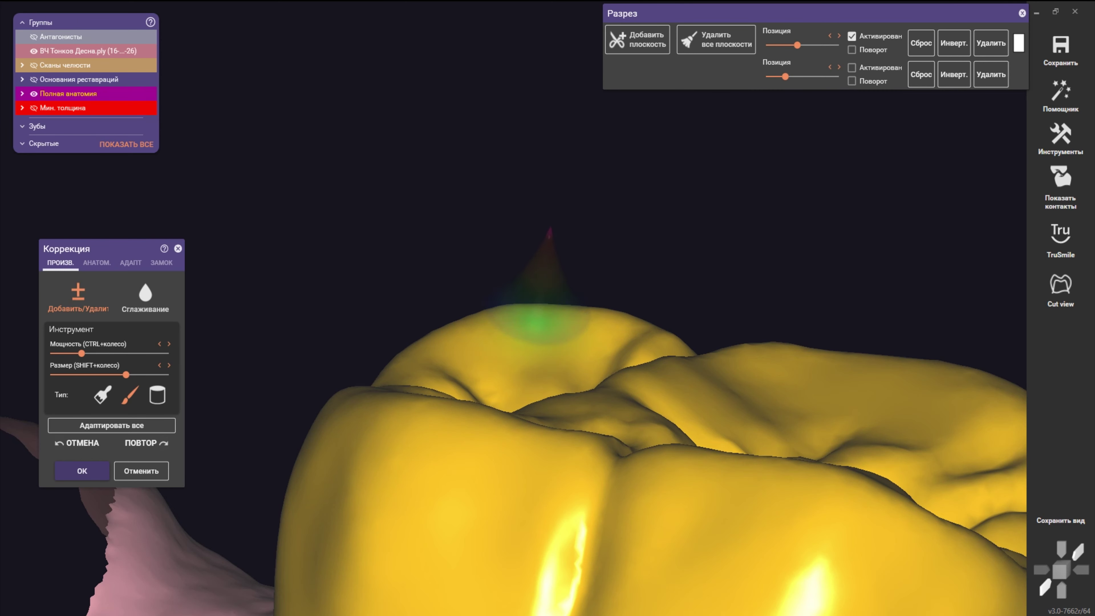
pyautogui.keyDown('shift'); pyautogui.scroll(5, 532, 309); pyautogui.keyUp('shift')
pyautogui.keyDown('shift'); pyautogui.scroll(-3, 530, 302); pyautogui.keyUp('shift')
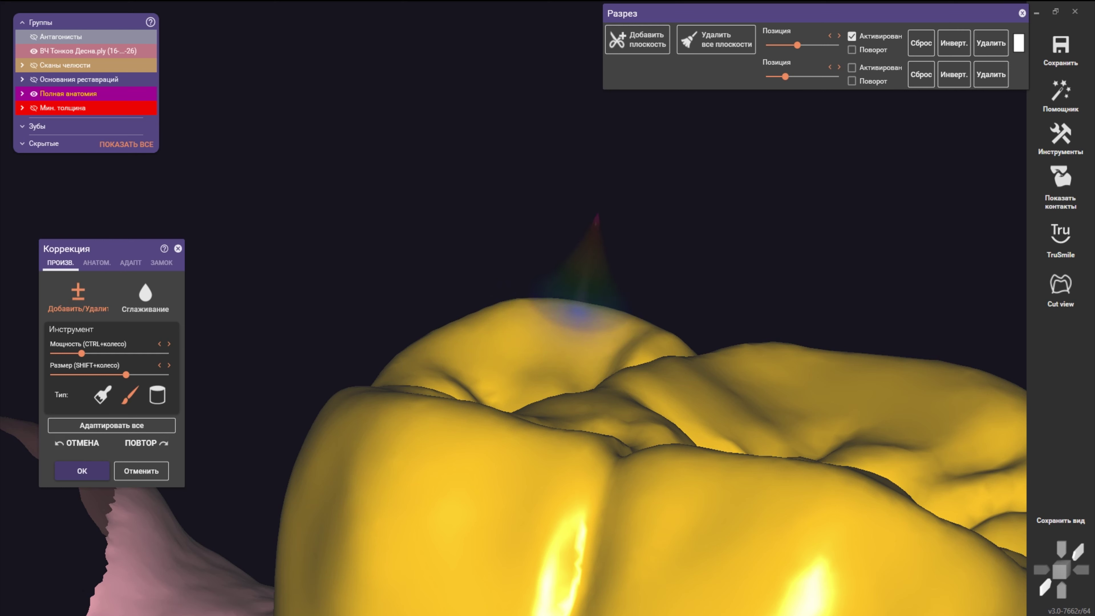
pyautogui.moveTo(489, 314); pyautogui.dragTo(366, 293, button='right')
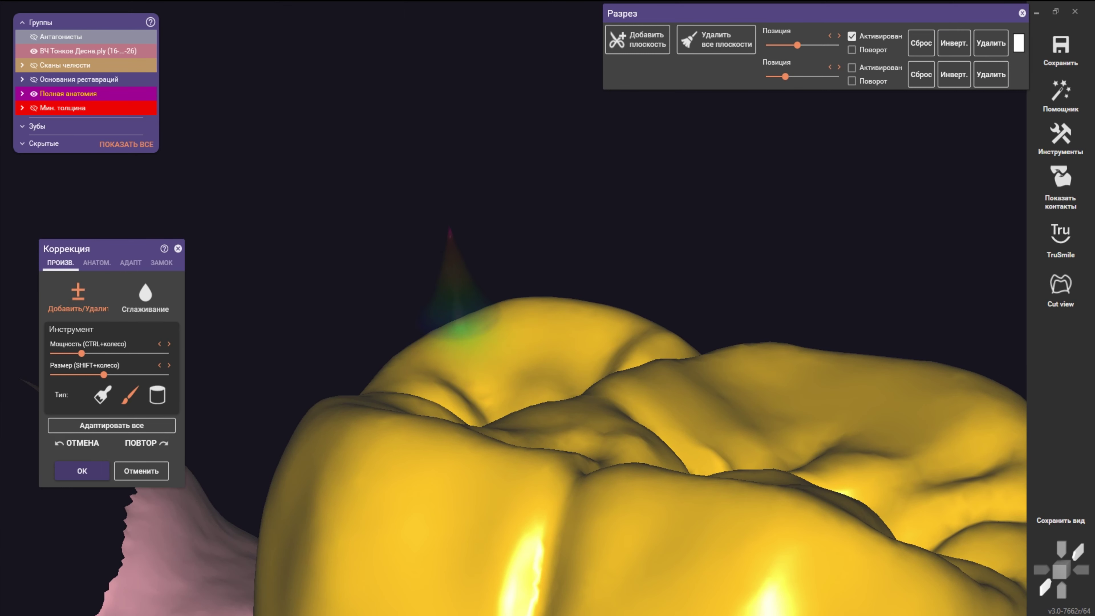
pyautogui.keyDown('shift'); pyautogui.scroll(-1, 379, 345); pyautogui.keyUp('shift')
pyautogui.keyDown('shift'); pyautogui.scroll(-5, 391, 373); pyautogui.keyUp('shift')
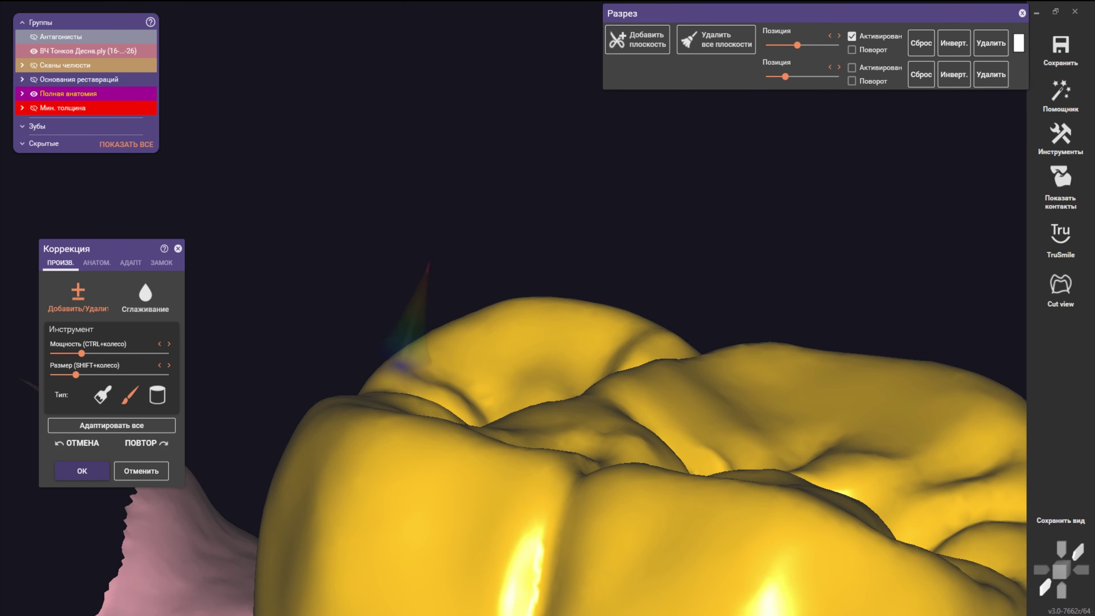
# - Check the chewing surfaces from above, then bring up АДАПТ occlusal settings at 0 mm
pyautogui.moveTo(520, 308); pyautogui.dragTo(495, 328, button='right')
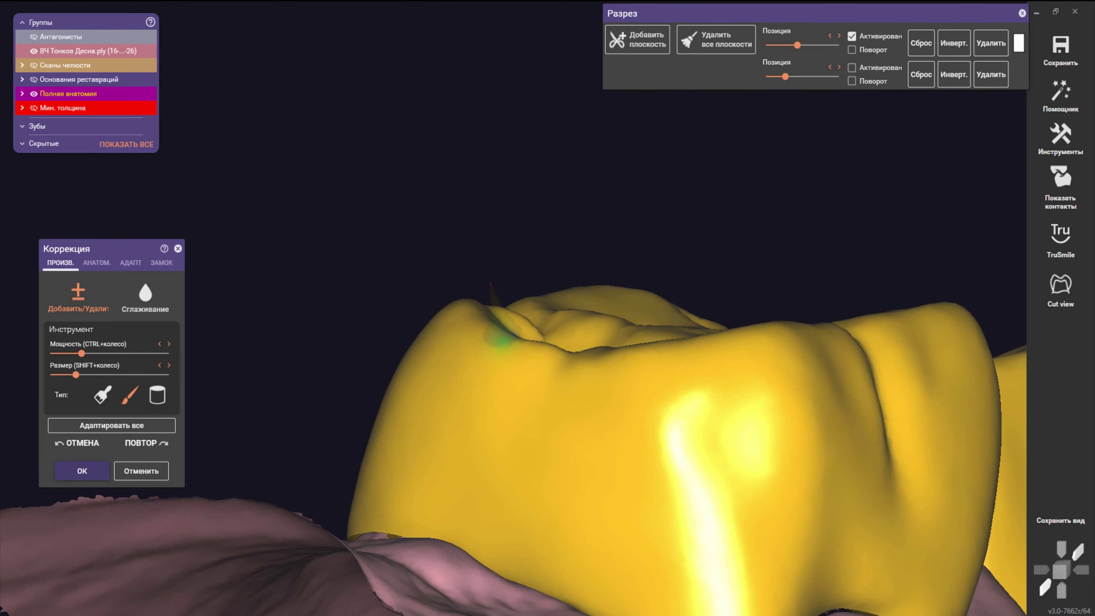
pyautogui.keyDown('shift'); pyautogui.scroll(5, 495, 328); pyautogui.keyUp('shift')
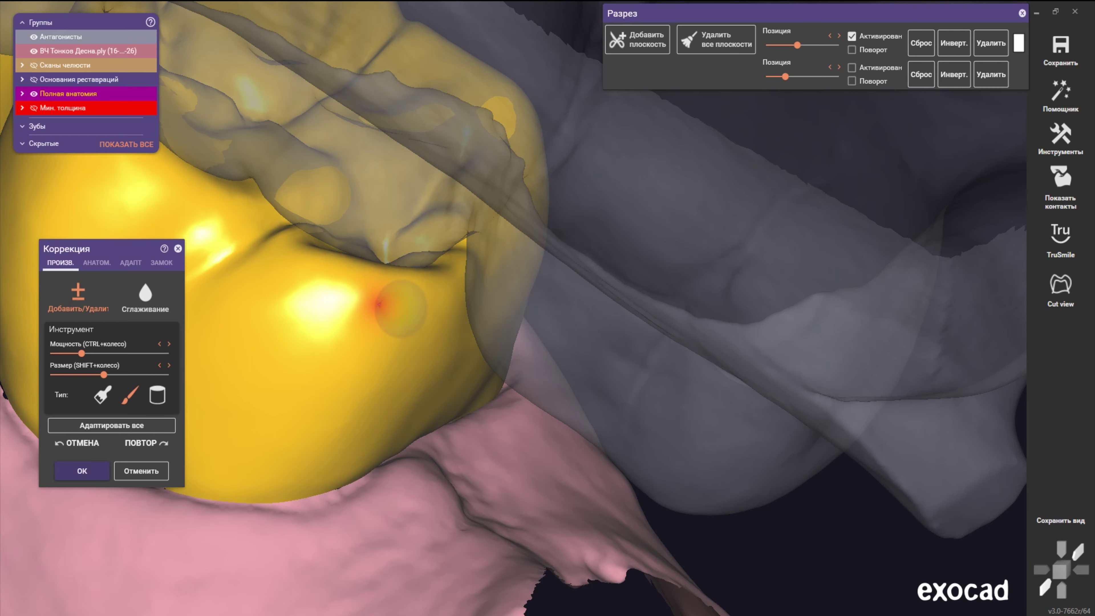
pyautogui.moveTo(399, 307)
pyautogui.mouseDown(button='right')
pyautogui.moveTo(377, 226)
pyautogui.moveTo(388, 302)
pyautogui.moveTo(438, 274)
pyautogui.mouseUp(button='right')
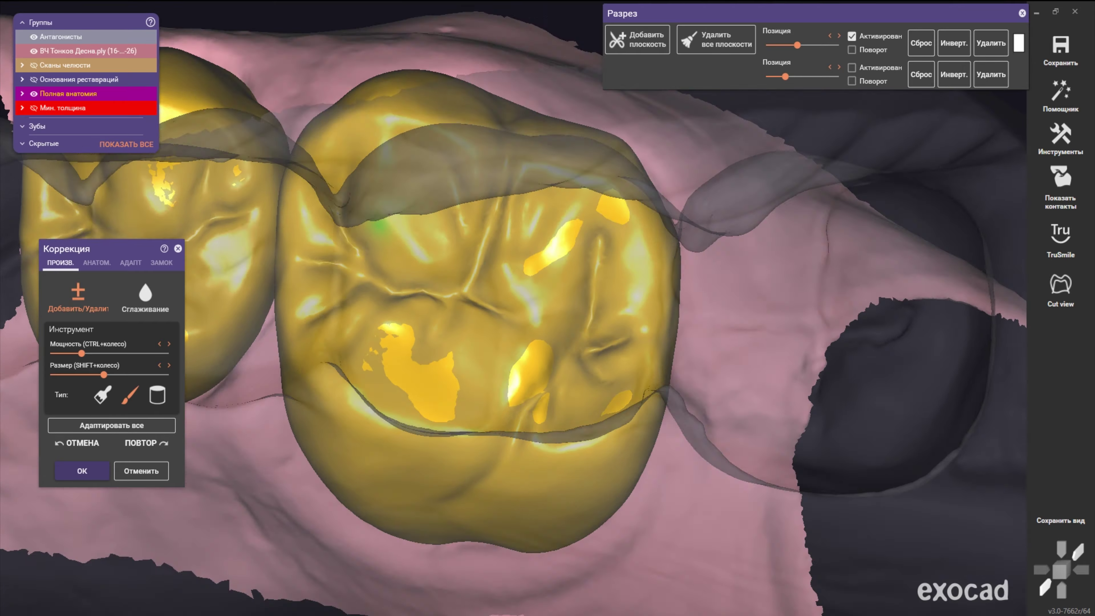
pyautogui.moveTo(379, 225); pyautogui.dragTo(395, 184, button='right')
pyautogui.keyDown('shift'); pyautogui.scroll(3, 379, 181); pyautogui.keyUp('shift')
pyautogui.keyDown('shift'); pyautogui.scroll(3, 398, 212); pyautogui.keyUp('shift')
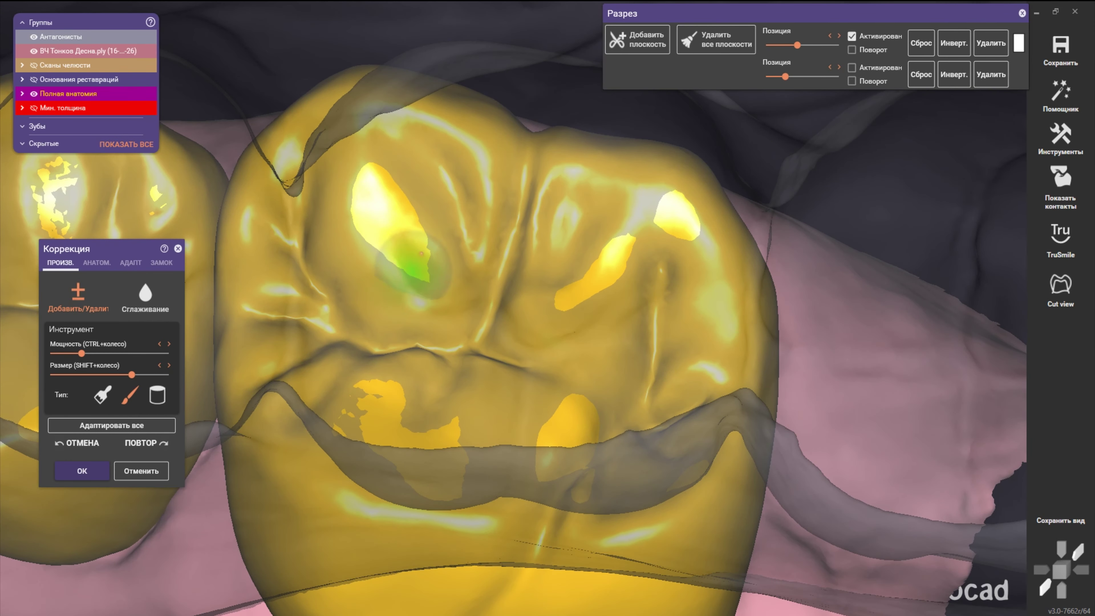
pyautogui.scroll(-3, 371, 250)
pyautogui.moveTo(371, 250)
pyautogui.mouseDown(button='right')
pyautogui.moveTo(375, 353)
pyautogui.moveTo(379, 345)
pyautogui.mouseUp(button='right')
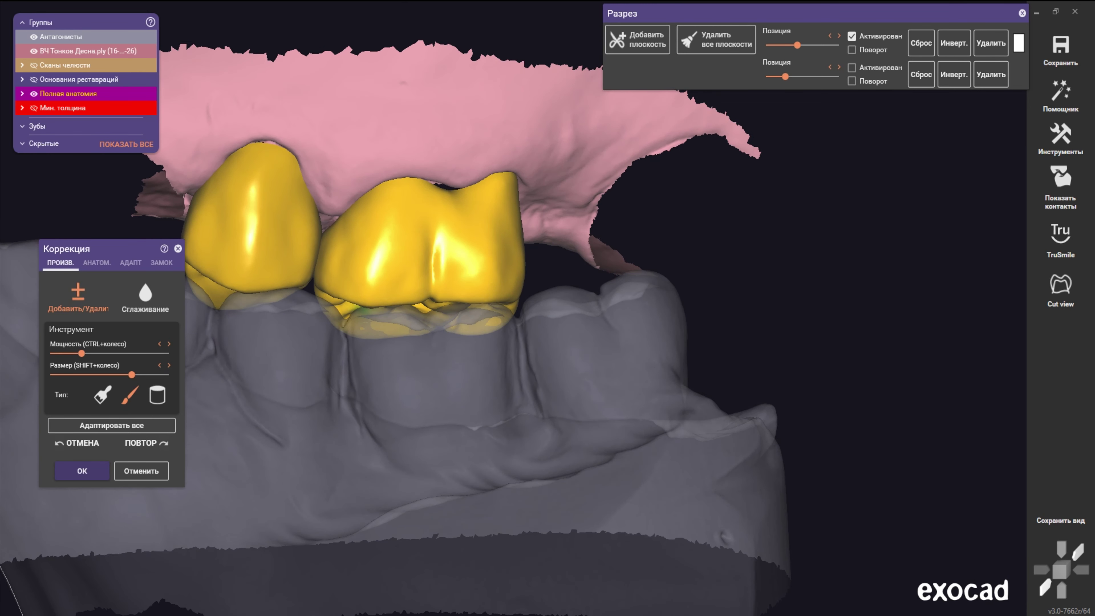
pyautogui.click(131, 262)
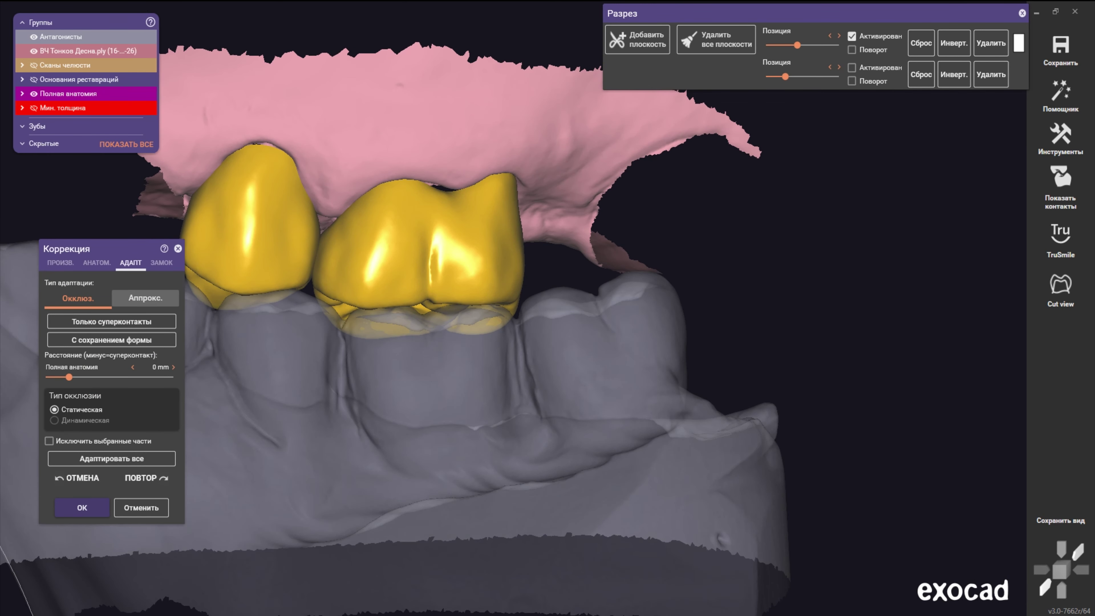
# - Adapt the crowns occlusally, then grind down the central contact spot with Добавить/Удалить
pyautogui.click(139, 319)
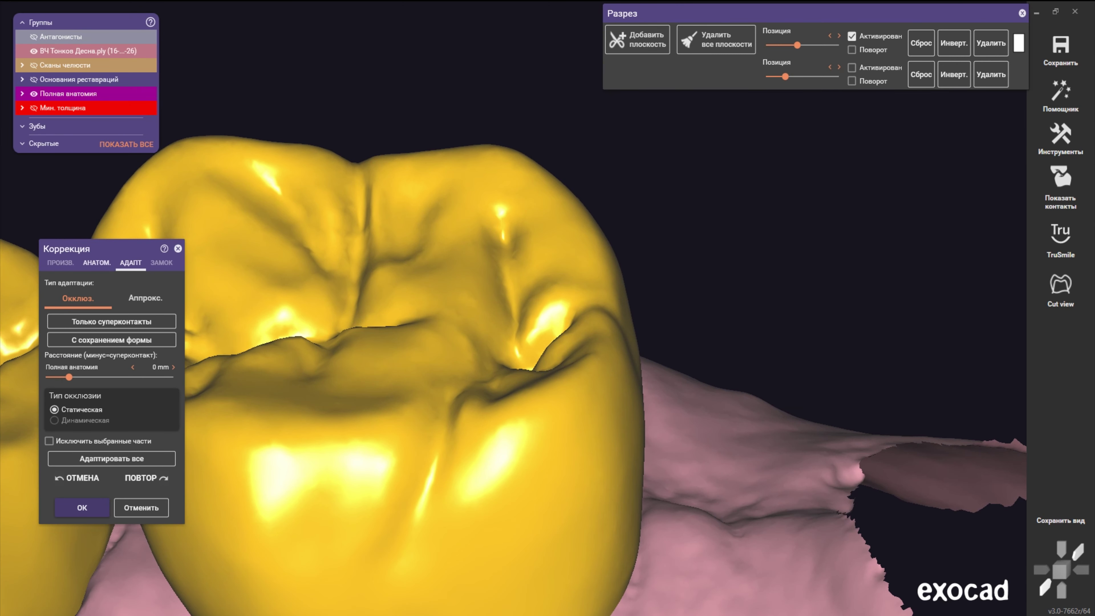
pyautogui.click(61, 263)
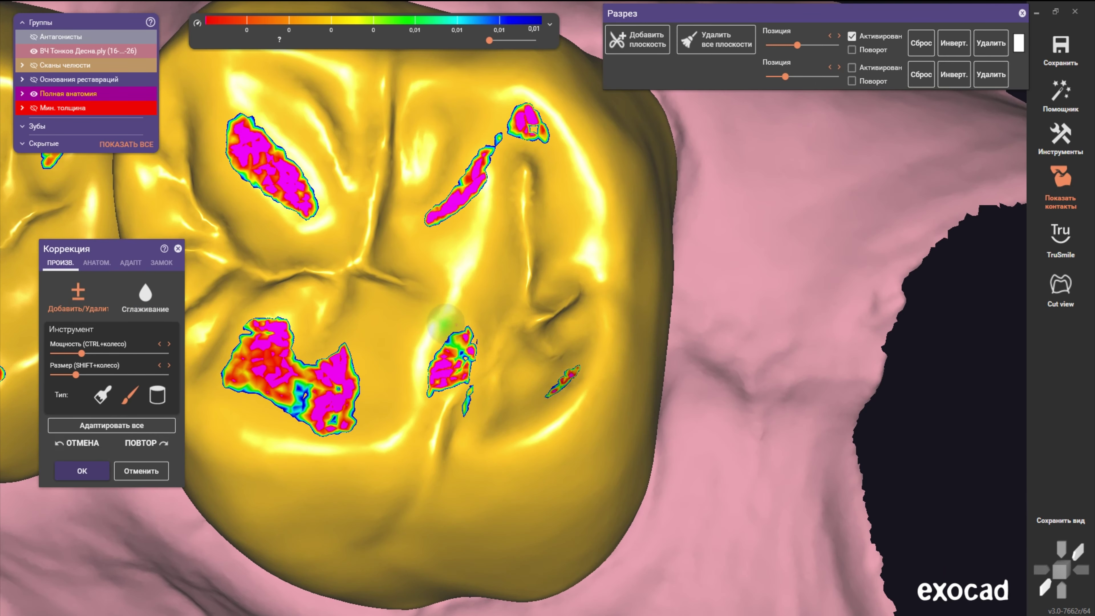
pyautogui.moveTo(437, 390); pyautogui.dragTo(481, 364, button='right')
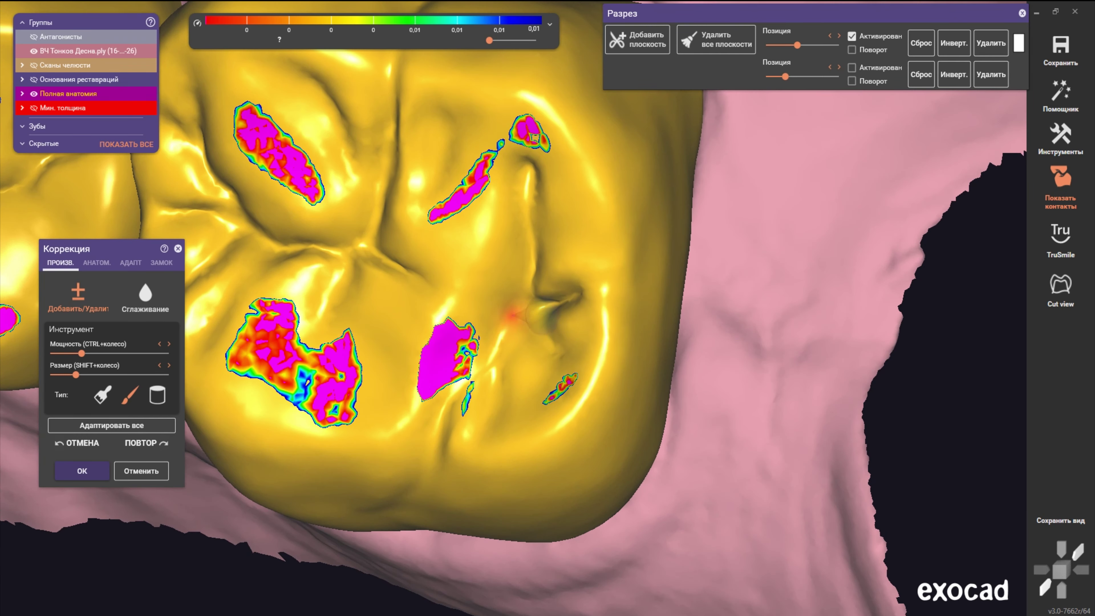
pyautogui.moveTo(511, 315); pyautogui.dragTo(508, 349)
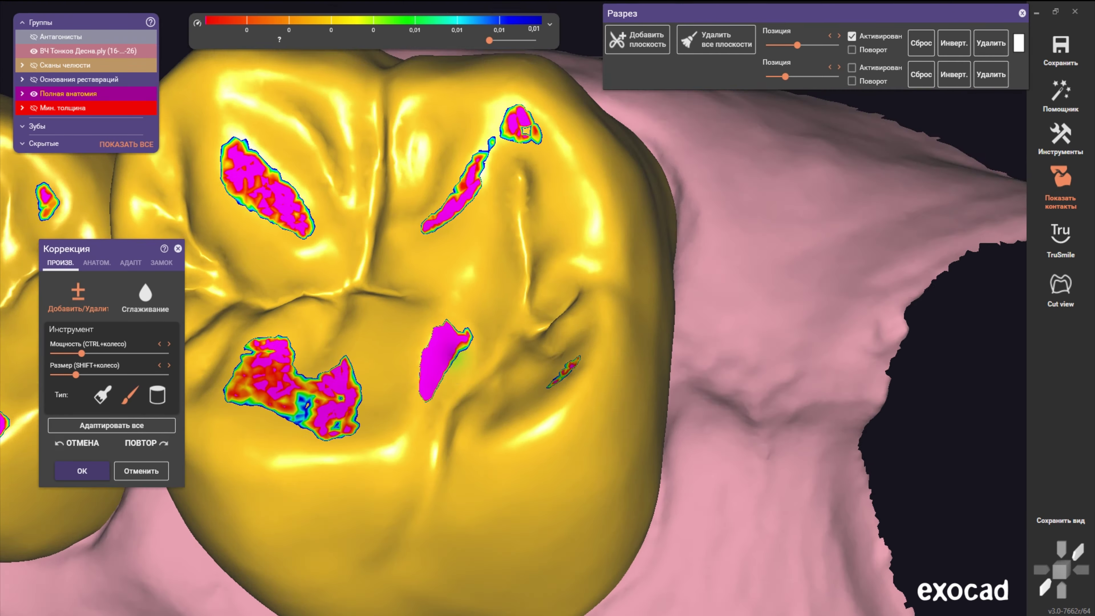
pyautogui.scroll(5, 460, 414)
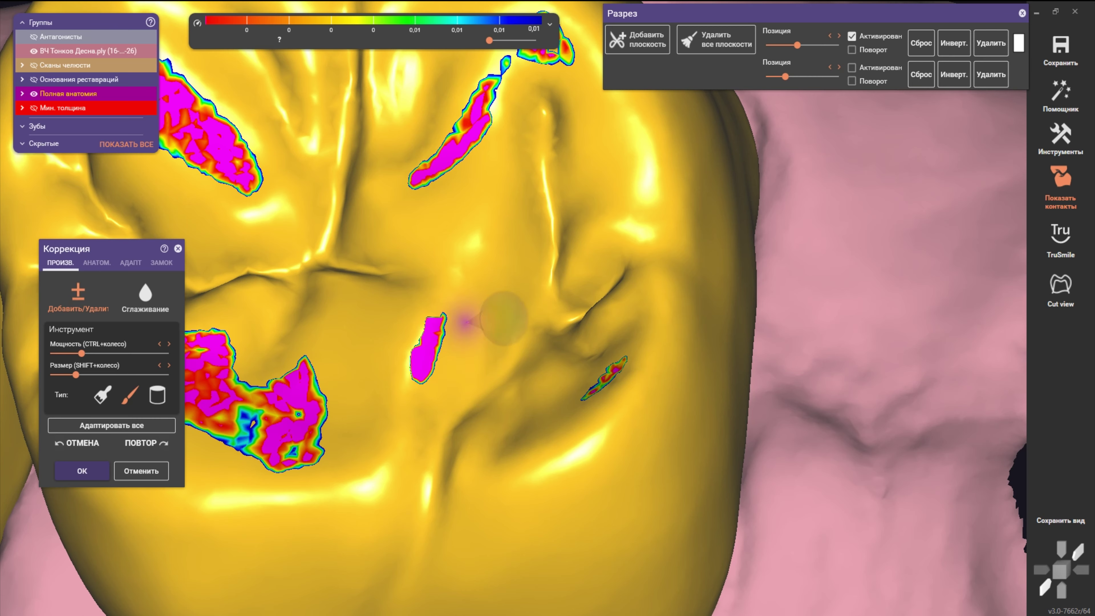
pyautogui.moveTo(467, 322); pyautogui.dragTo(426, 385)
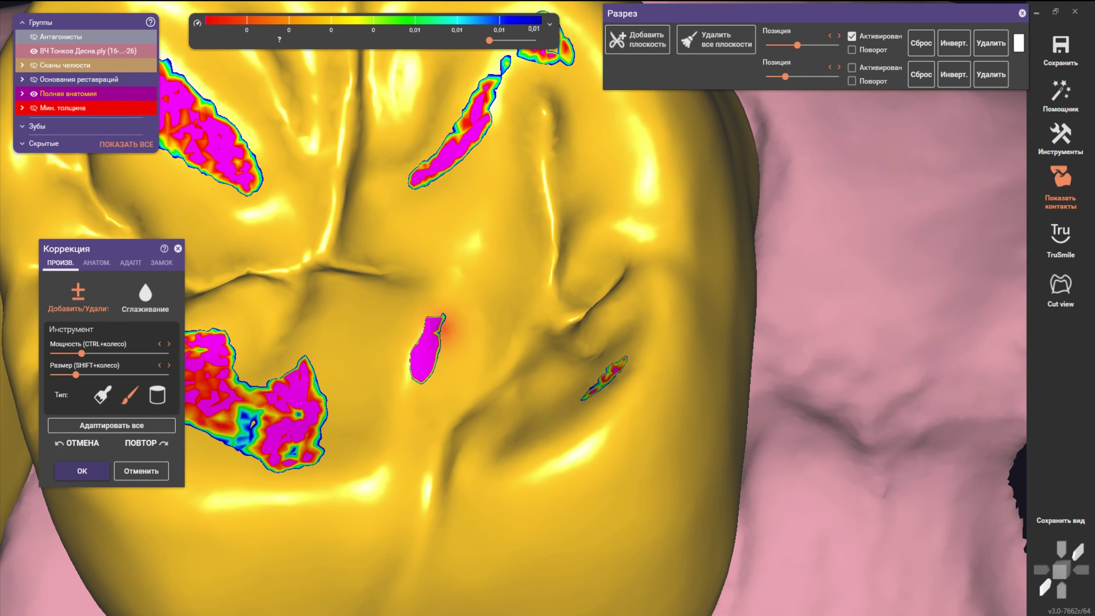
pyautogui.moveTo(443, 329); pyautogui.dragTo(435, 362)
# - Inspect the larger crown from oblique side and occlusal views
pyautogui.scroll(-5, 435, 366)
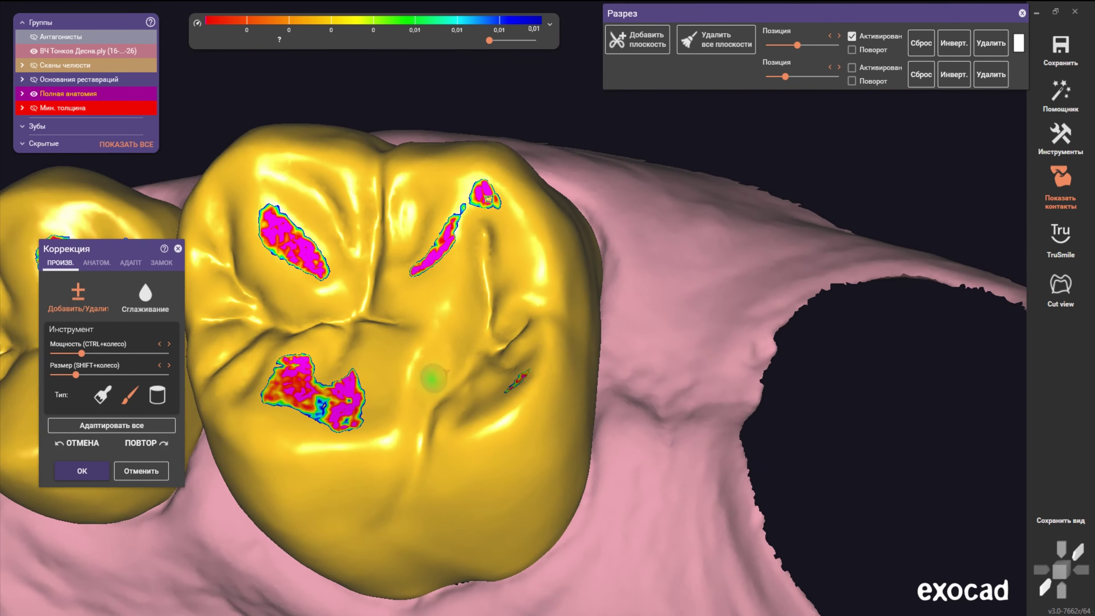
pyautogui.moveTo(435, 367); pyautogui.dragTo(444, 341, button='right')
pyautogui.scroll(5, 443, 341)
pyautogui.scroll(-2, 415, 403)
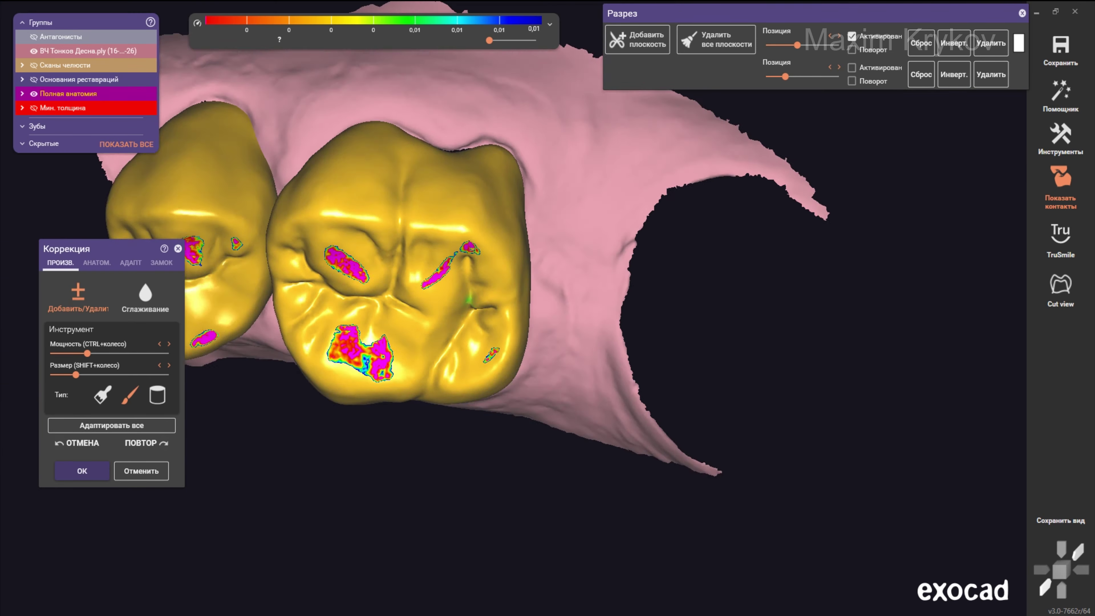
pyautogui.moveTo(440, 299); pyautogui.dragTo(486, 250, button='right')
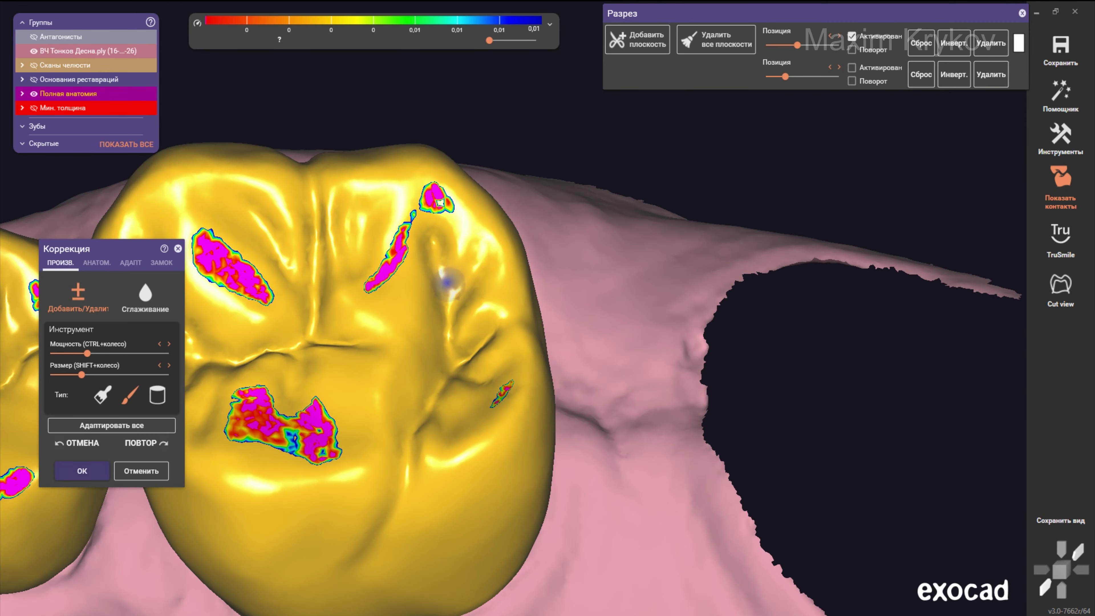
pyautogui.moveTo(434, 289)
pyautogui.mouseDown(button='right')
pyautogui.moveTo(482, 351)
pyautogui.moveTo(431, 317)
pyautogui.moveTo(577, 195)
pyautogui.moveTo(560, 276)
pyautogui.mouseUp(button='right')
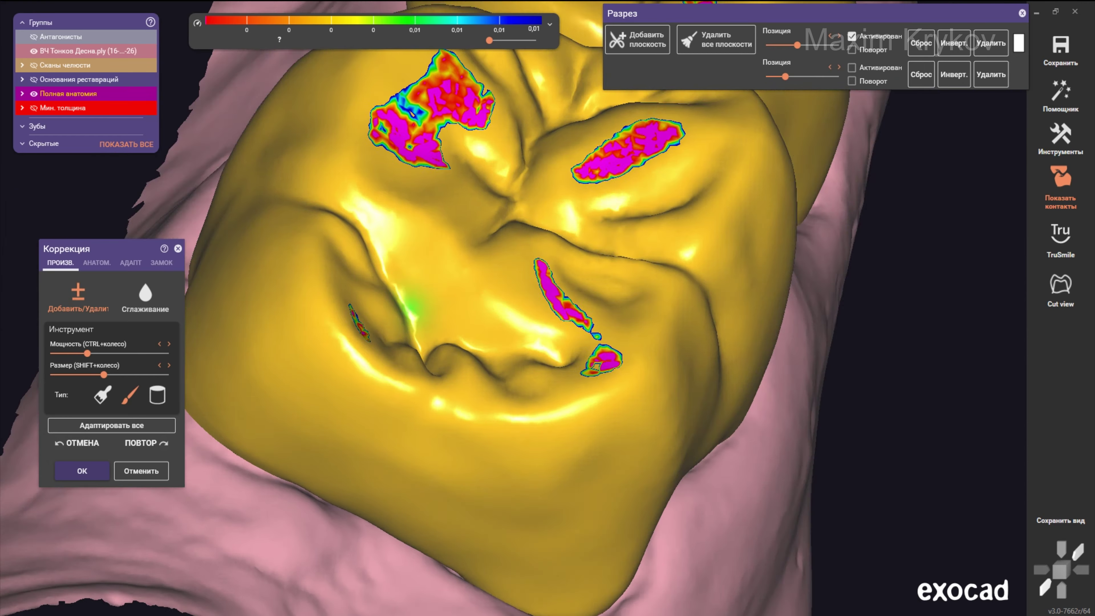
pyautogui.keyDown('shift'); pyautogui.scroll(-3, 560, 276); pyautogui.keyUp('shift')
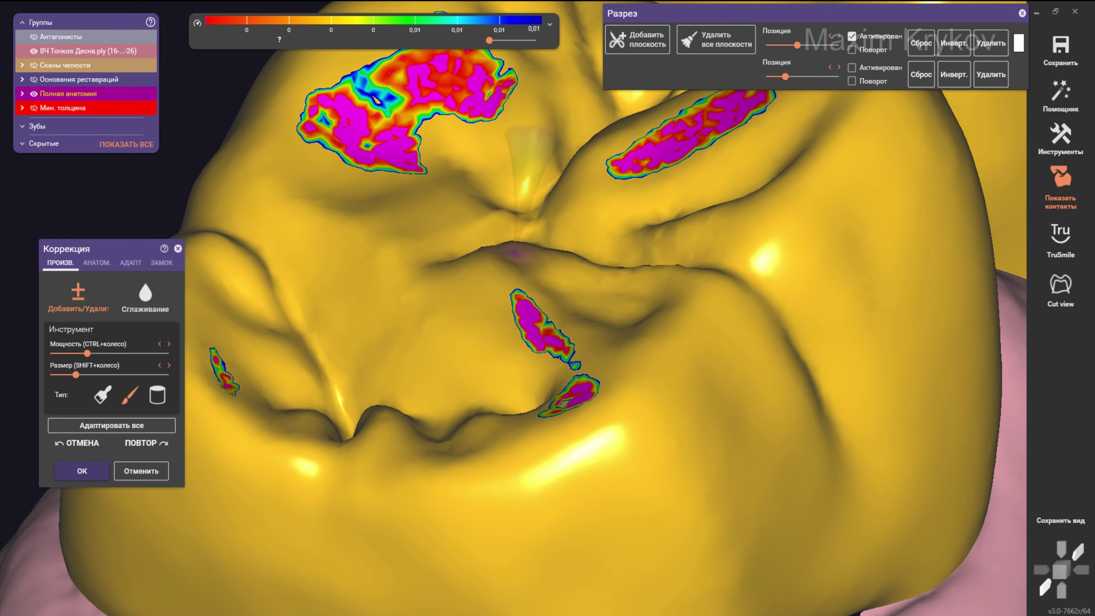
pyautogui.moveTo(489, 259); pyautogui.dragTo(500, 264, button='right')
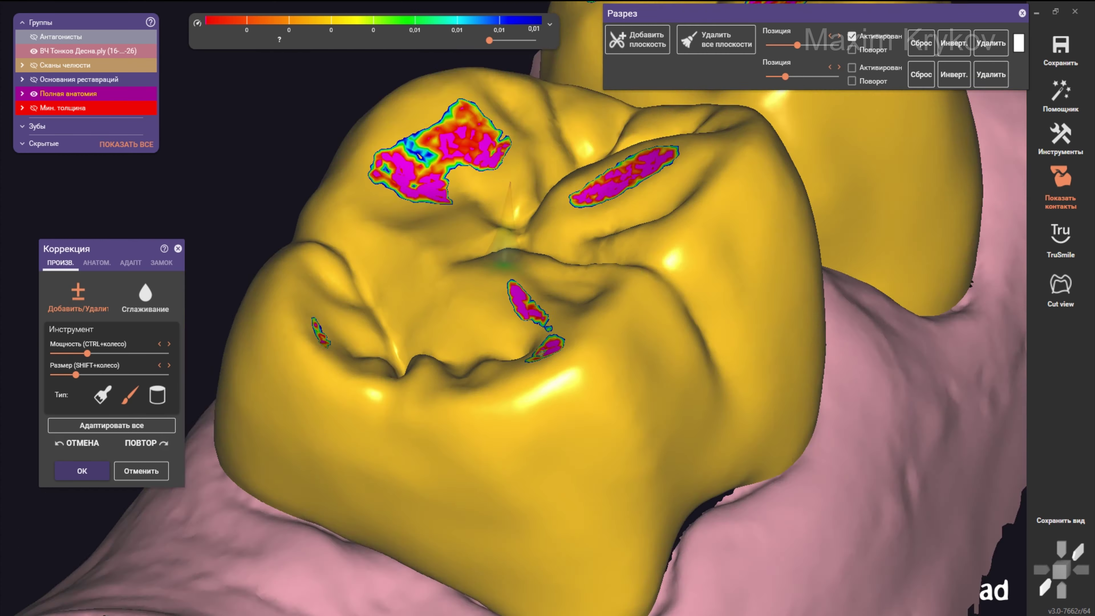
pyautogui.scroll(2, 528, 265)
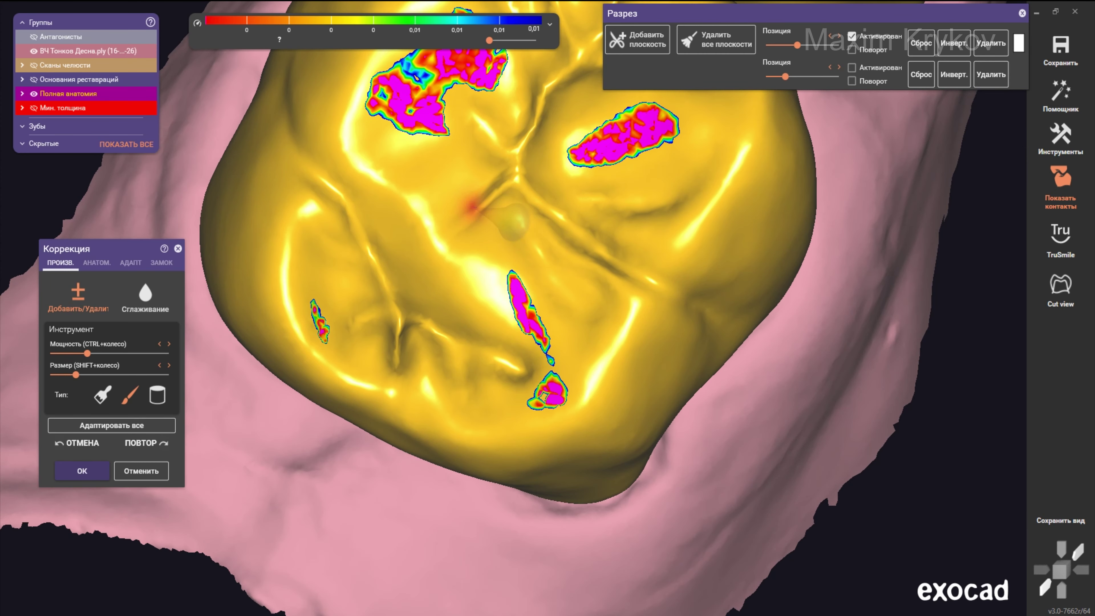
pyautogui.scroll(-3, 459, 204)
# - Zoom out to both crowns on the gum, then examine the larger crown's side surfaces
pyautogui.moveTo(459, 203)
pyautogui.mouseDown(button='right')
pyautogui.moveTo(506, 309)
pyautogui.moveTo(429, 294)
pyautogui.mouseUp(button='right')
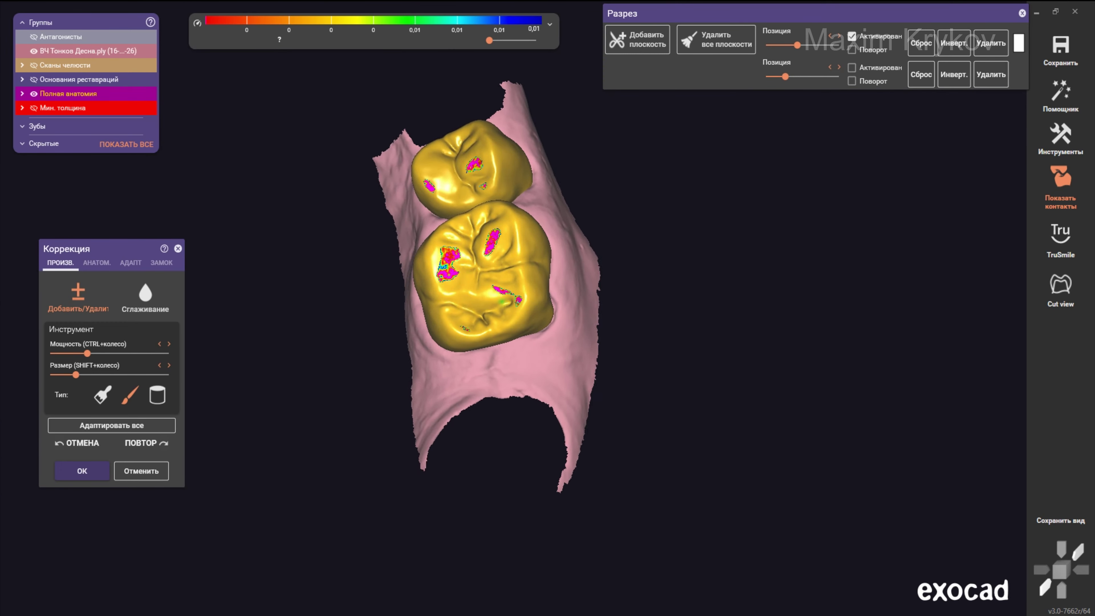
pyautogui.scroll(2, 429, 294)
pyautogui.scroll(3, 428, 294)
pyautogui.scroll(1, 412, 321)
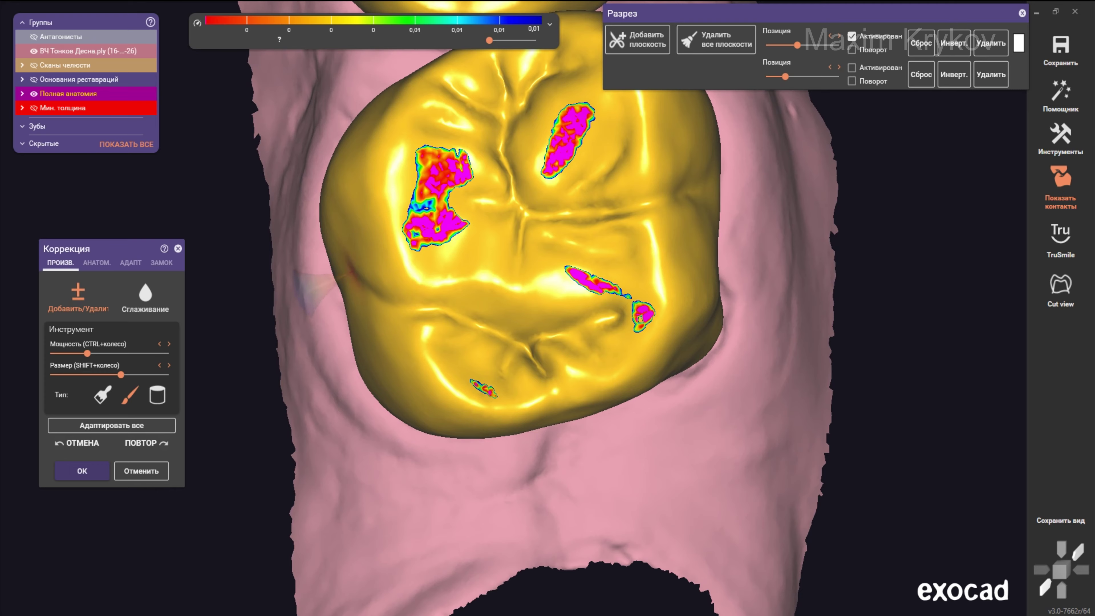
pyautogui.scroll(2, 379, 237)
pyautogui.keyDown('shift'); pyautogui.scroll(1, 265, 287); pyautogui.keyUp('shift')
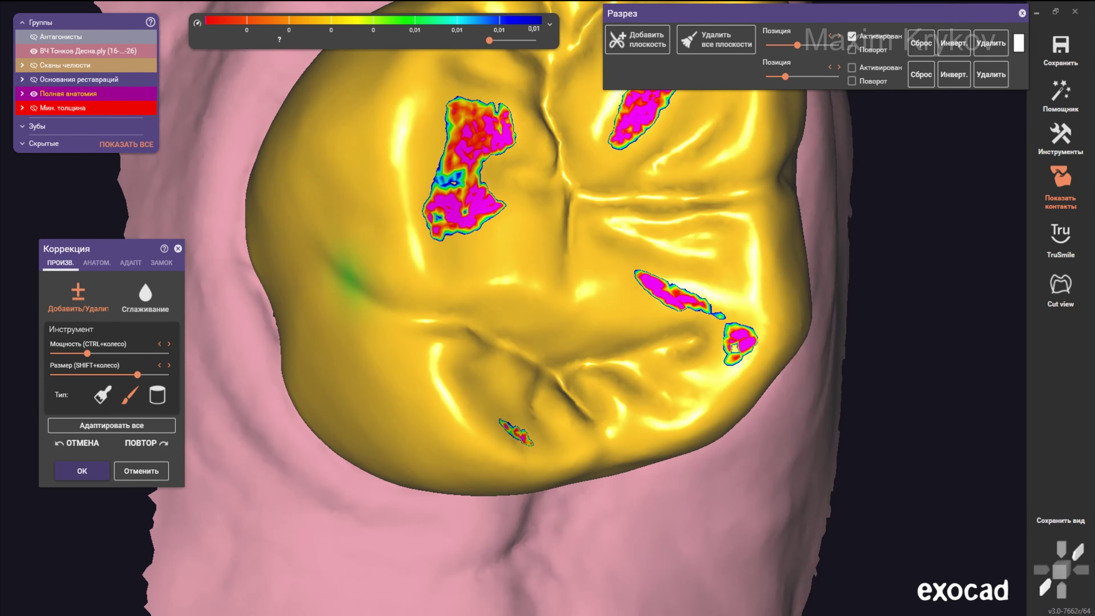
pyautogui.moveTo(316, 272); pyautogui.dragTo(383, 310, button='right')
pyautogui.scroll(-3, 384, 310)
pyautogui.scroll(3, 318, 244)
pyautogui.keyDown('shift'); pyautogui.scroll(-2, 402, 297); pyautogui.keyUp('shift')
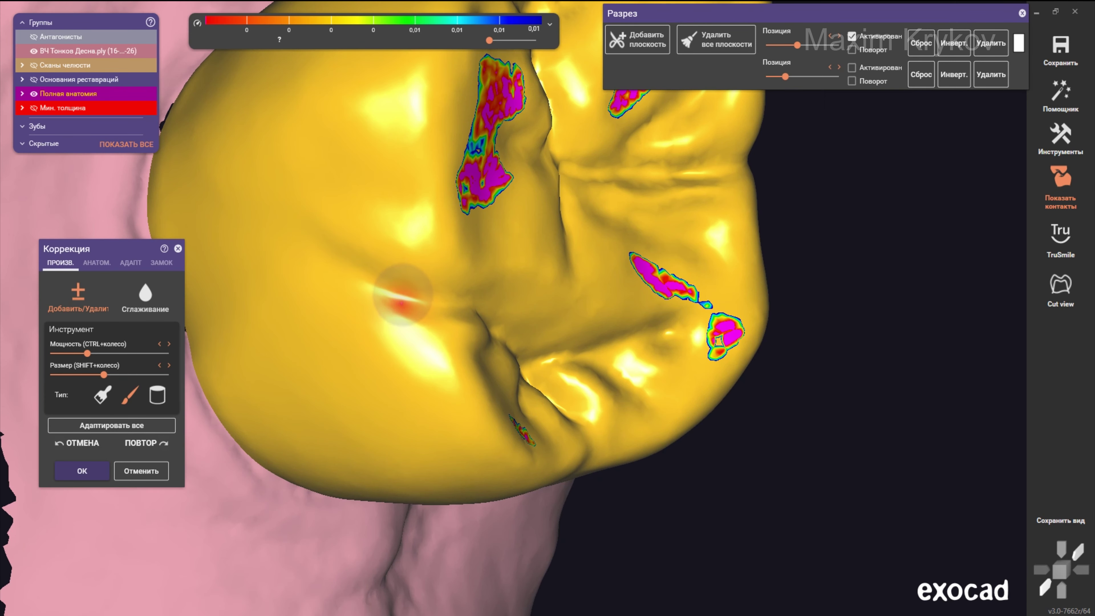
pyautogui.moveTo(306, 296); pyautogui.dragTo(336, 290, button='right')
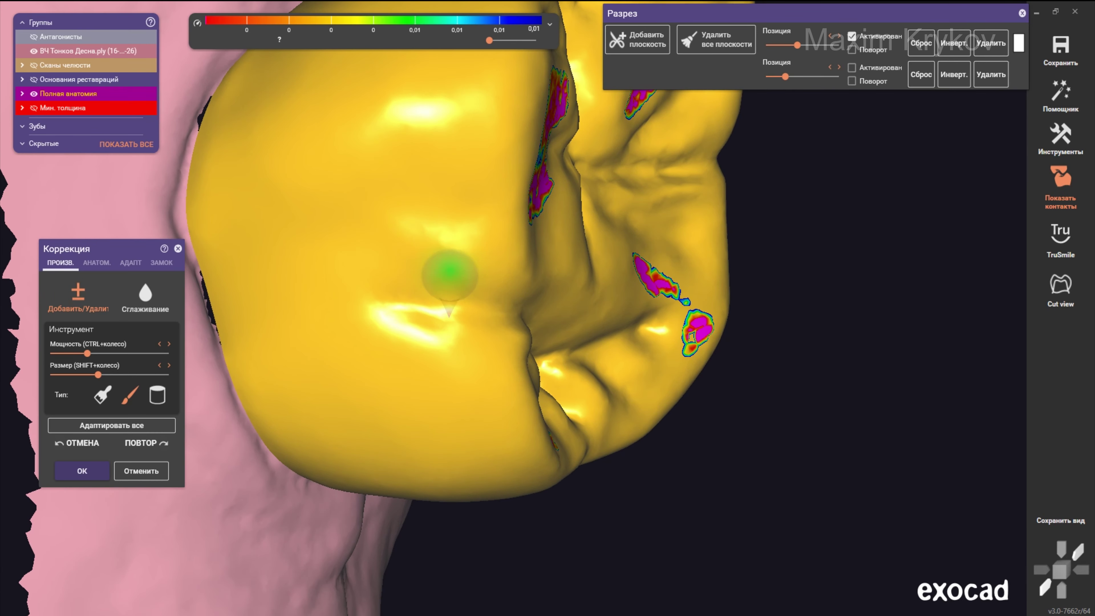
pyautogui.scroll(-3, 449, 317)
# - Work the larger crown's side wall and chewing surface, checking the contact map on both crowns
pyautogui.moveTo(449, 317)
pyautogui.mouseDown(button='right')
pyautogui.moveTo(482, 310)
pyautogui.moveTo(483, 432)
pyautogui.mouseUp(button='right')
pyautogui.scroll(2, 496, 310)
pyautogui.keyDown('shift'); pyautogui.scroll(2, 496, 310); pyautogui.keyUp('shift')
pyautogui.scroll(2, 513, 309)
pyautogui.keyDown('shift'); pyautogui.scroll(3, 491, 453); pyautogui.keyUp('shift')
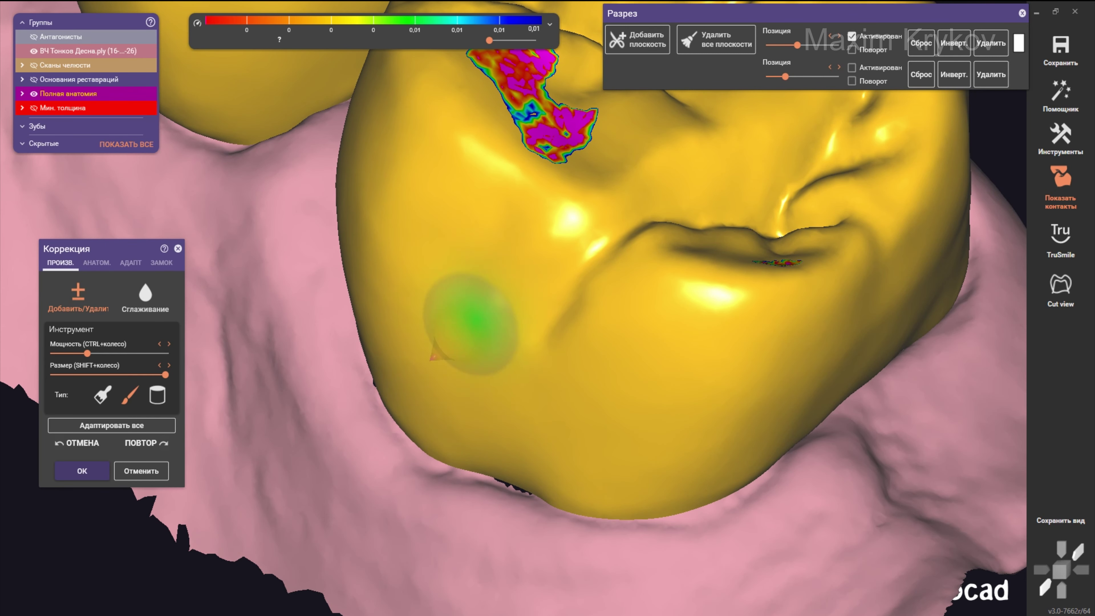
pyautogui.scroll(-5, 526, 600)
pyautogui.scroll(3, 513, 309)
pyautogui.moveTo(567, 440)
pyautogui.mouseDown(button='right')
pyautogui.moveTo(512, 309)
pyautogui.moveTo(489, 305)
pyautogui.mouseUp(button='right')
pyautogui.scroll(3, 488, 306)
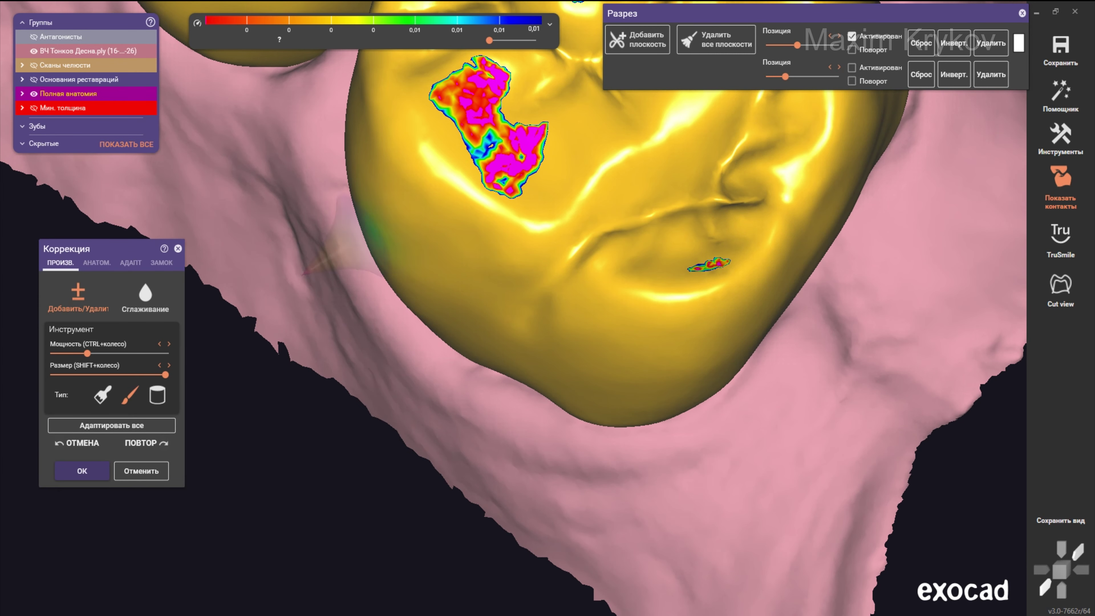
pyautogui.scroll(-5, 438, 288)
pyautogui.moveTo(437, 288)
pyautogui.mouseDown(button='right')
pyautogui.moveTo(449, 345)
pyautogui.moveTo(459, 221)
pyautogui.mouseUp(button='right')
pyautogui.scroll(-3, 457, 284)
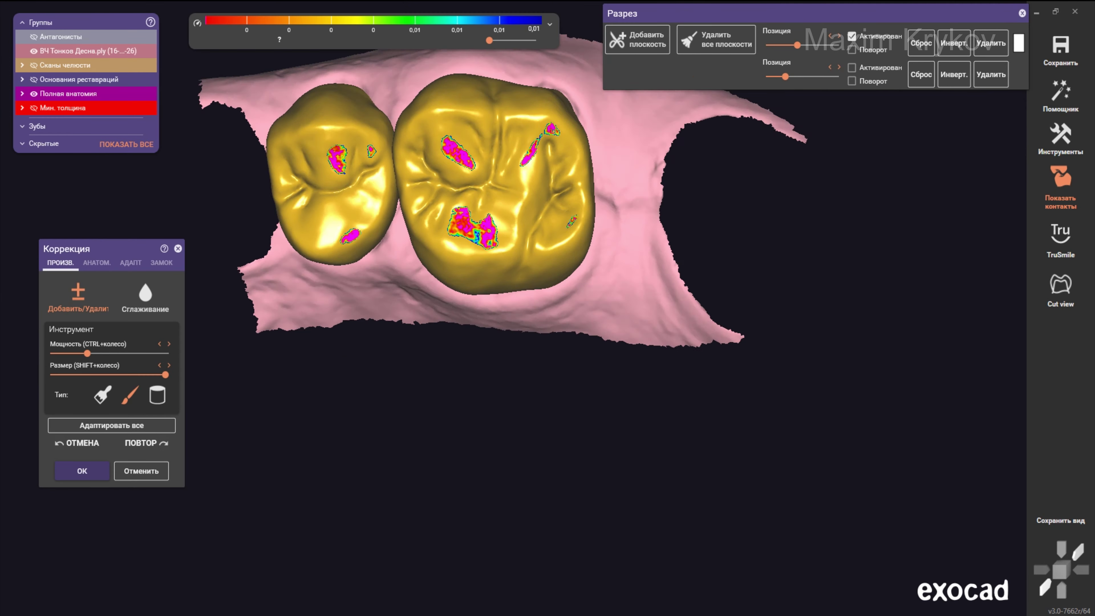
pyautogui.scroll(3, 457, 283)
pyautogui.scroll(2, 457, 280)
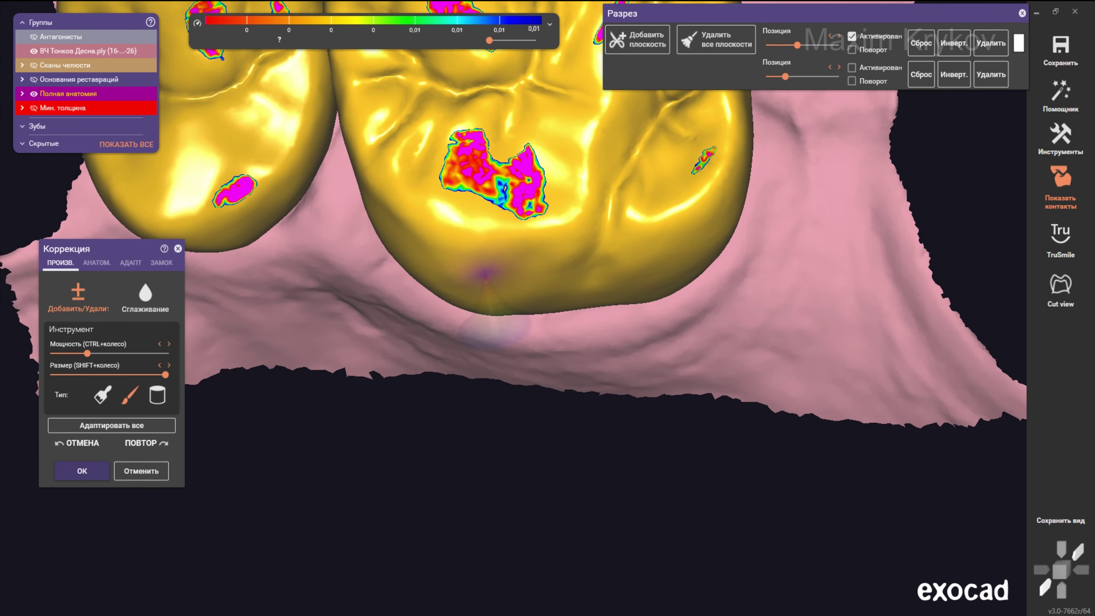
pyautogui.scroll(-2, 416, 280)
pyautogui.scroll(-3, 416, 280)
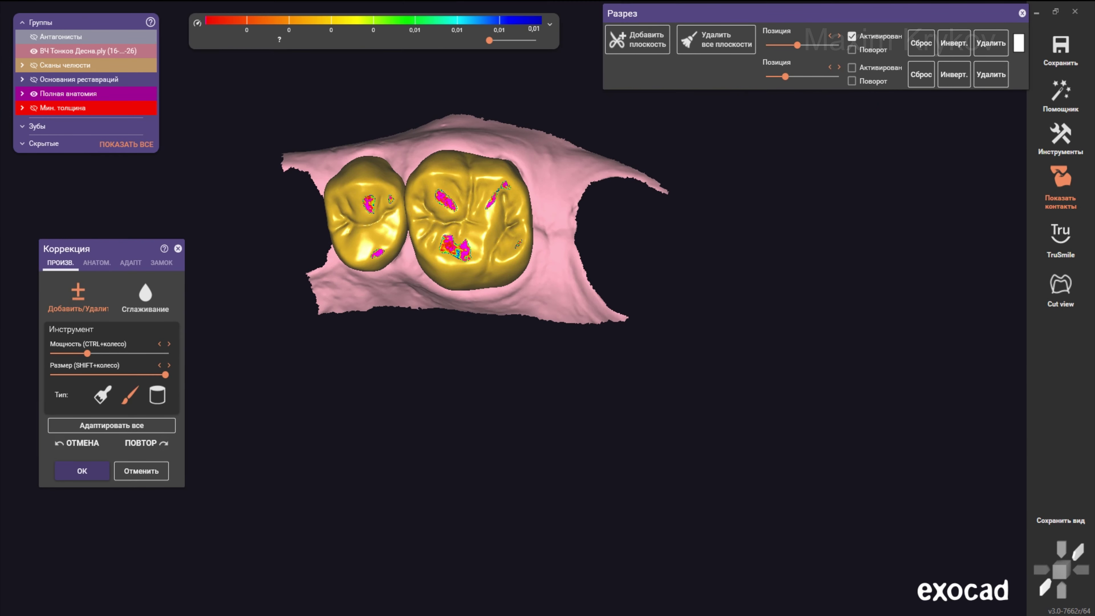
pyautogui.moveTo(511, 279); pyautogui.dragTo(495, 302, button='right')
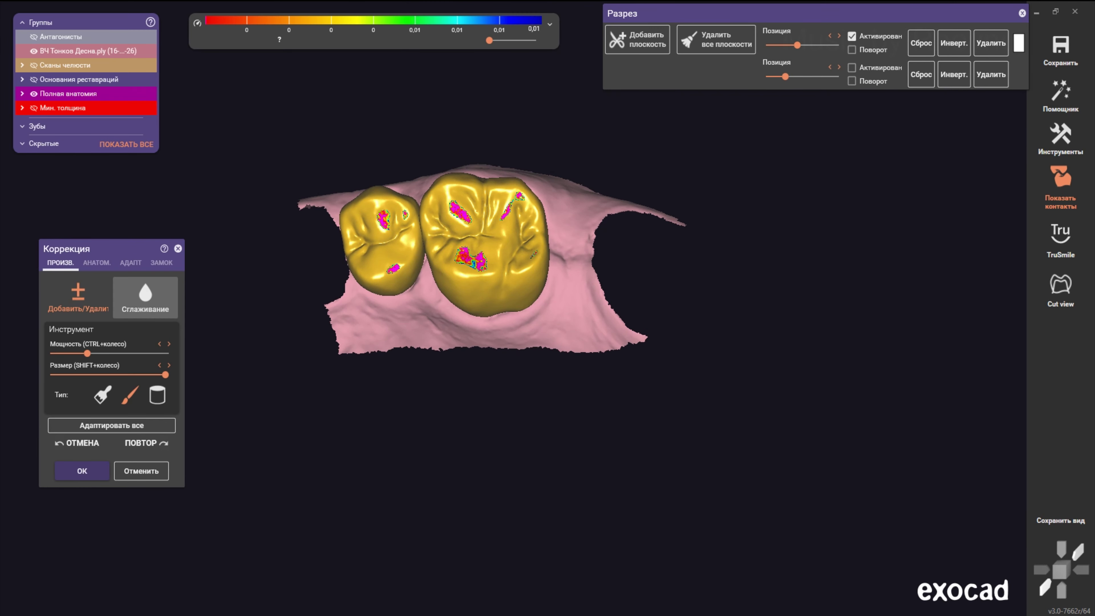
# - Select АНАТОМ. > Область фиссур and start adjusting the larger crown's fissure region
pyautogui.click(97, 263)
pyautogui.click(144, 354)
pyautogui.scroll(-2, 504, 242)
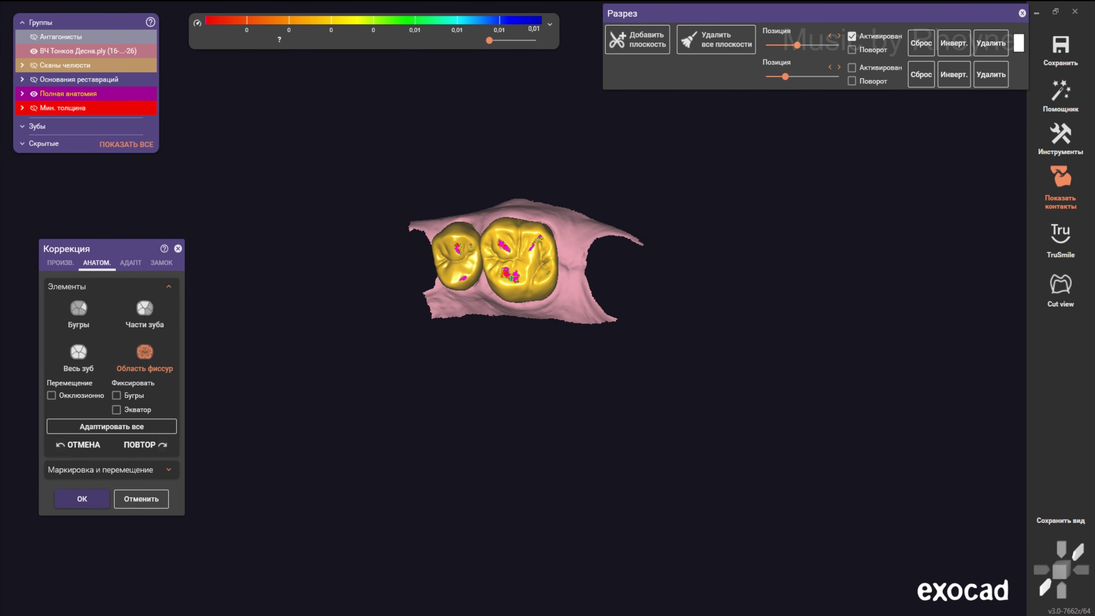
pyautogui.scroll(2, 504, 242)
pyautogui.scroll(3, 505, 241)
pyautogui.scroll(3, 548, 244)
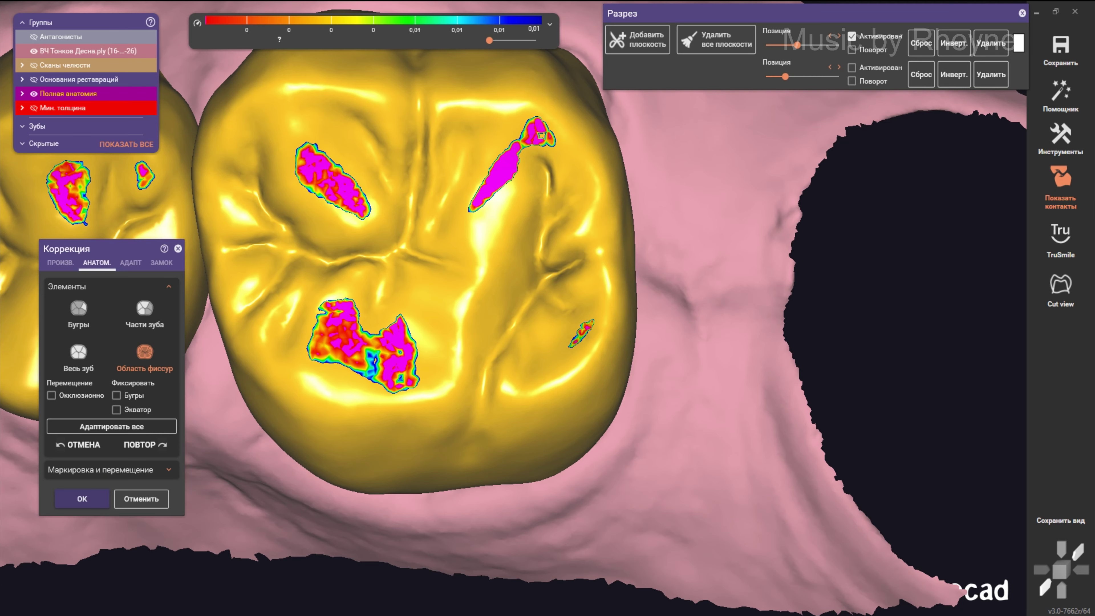
pyautogui.scroll(-3, 504, 259)
pyautogui.scroll(3, 504, 259)
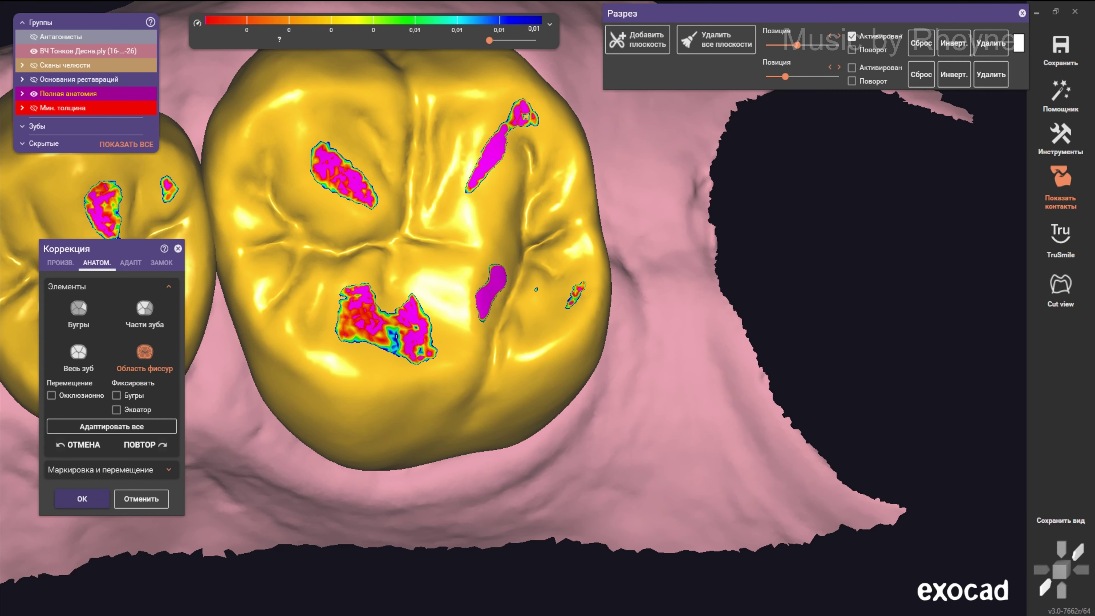
# - Finish adjusting the fissure region, then tilt to a side view of the crowns
pyautogui.scroll(-3, 504, 302)
pyautogui.scroll(-2, 505, 302)
pyautogui.scroll(1, 504, 302)
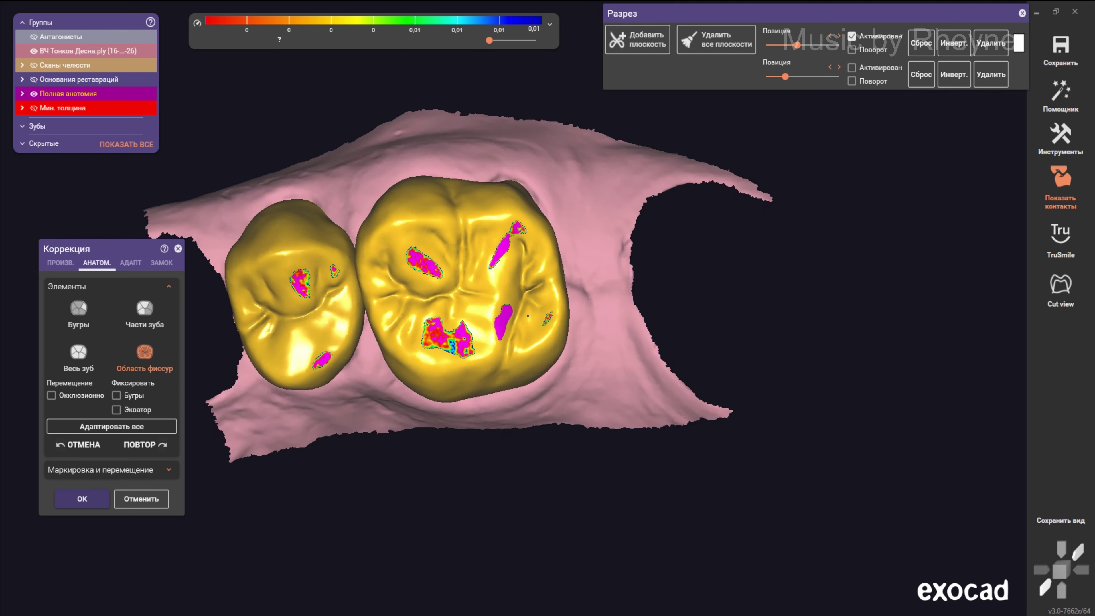
pyautogui.scroll(3, 473, 294)
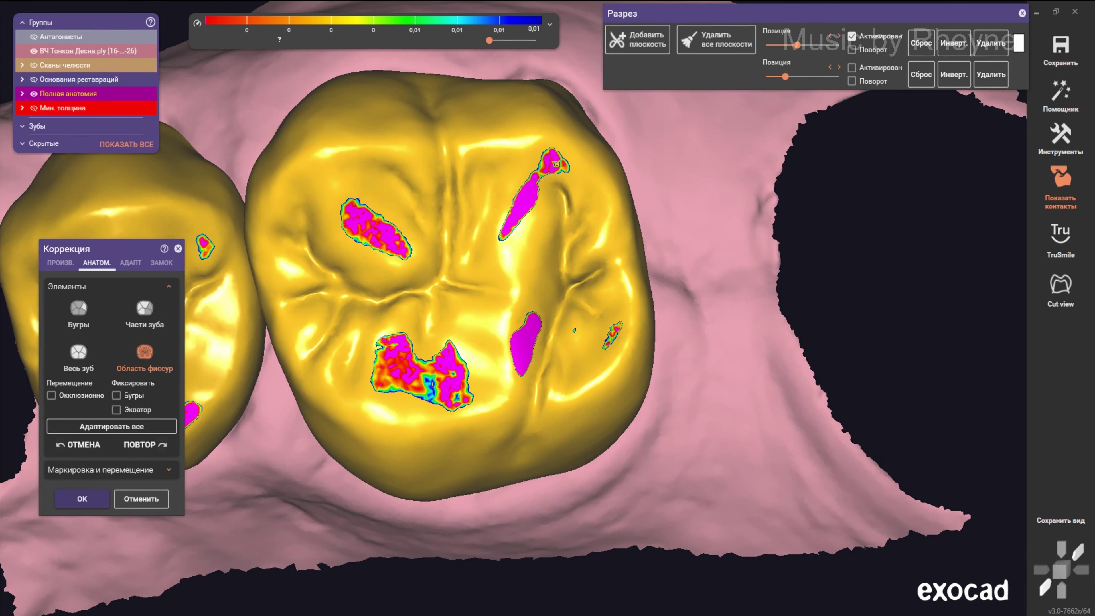
pyautogui.scroll(-2, 474, 302)
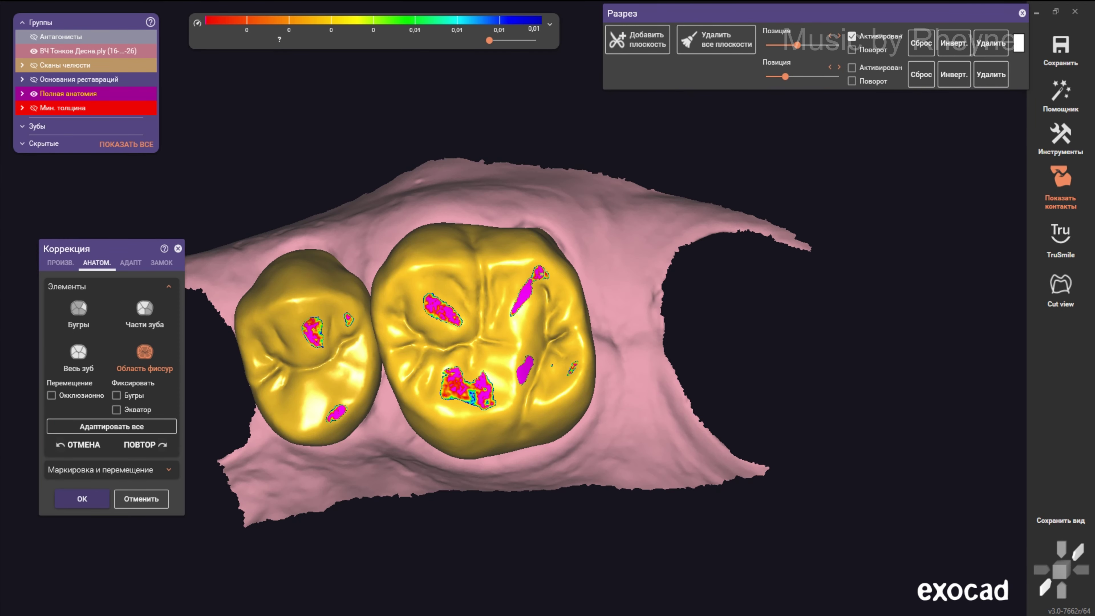
pyautogui.scroll(-2, 474, 302)
pyautogui.scroll(-1, 474, 301)
pyautogui.moveTo(517, 388); pyautogui.dragTo(517, 431, button='right')
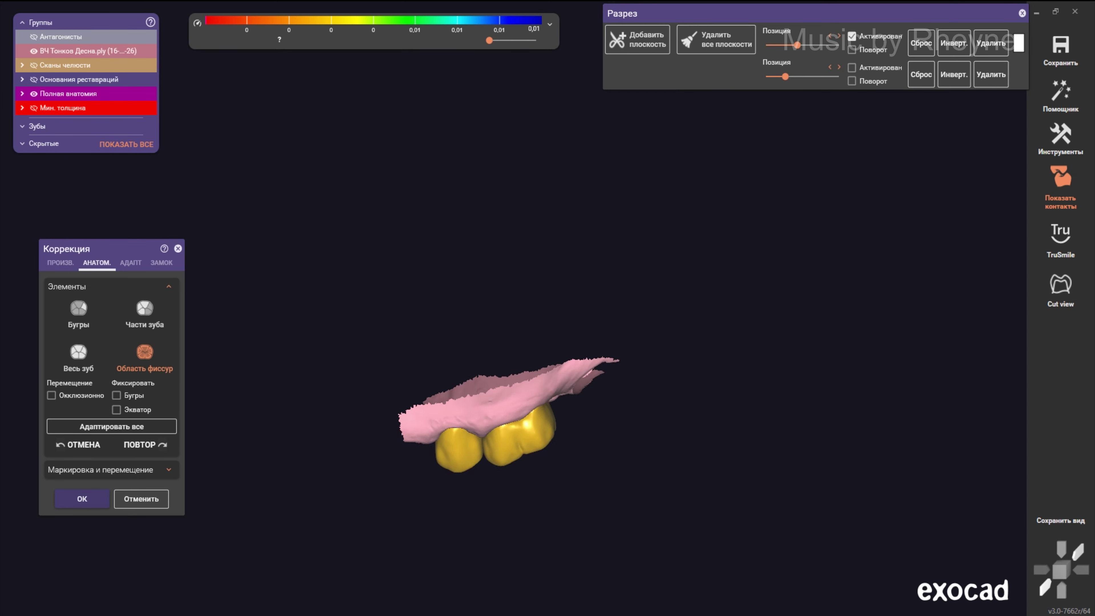
# - Show the Антагонисты and Сканы челюсти scans and zoom onto the crowns in a frontal bite view
pyautogui.click(33, 36)
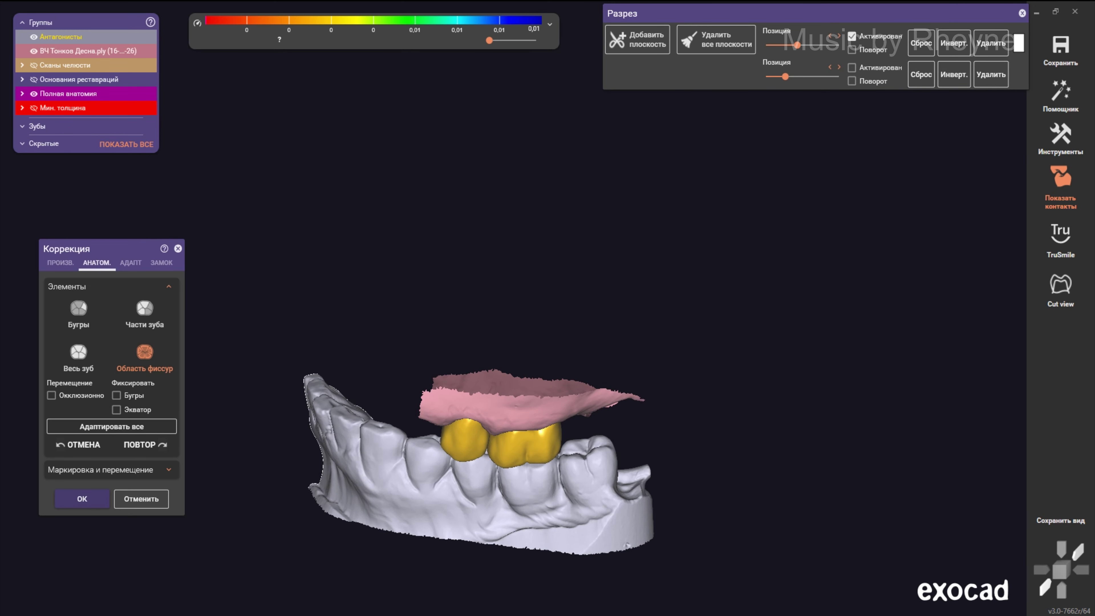
pyautogui.click(34, 65)
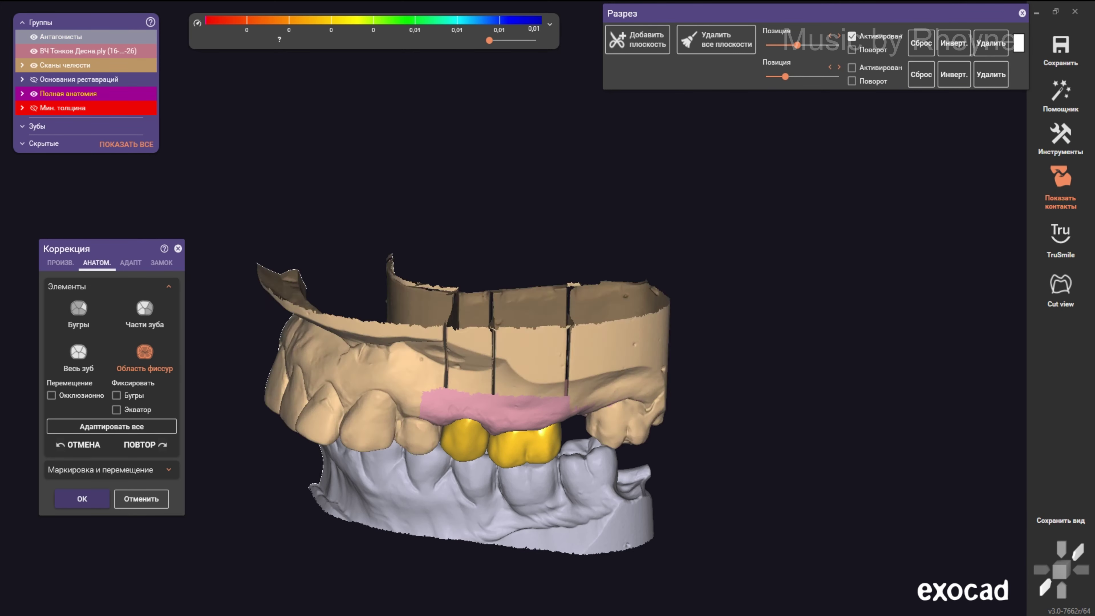
pyautogui.moveTo(394, 532); pyautogui.dragTo(513, 309, button='right')
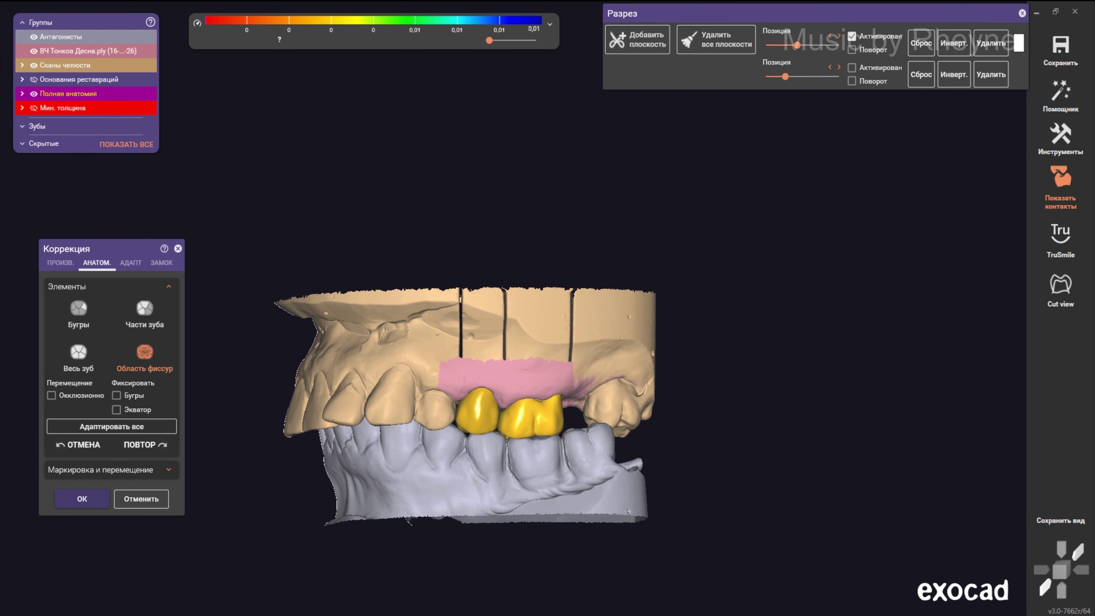
pyautogui.scroll(3, 513, 309)
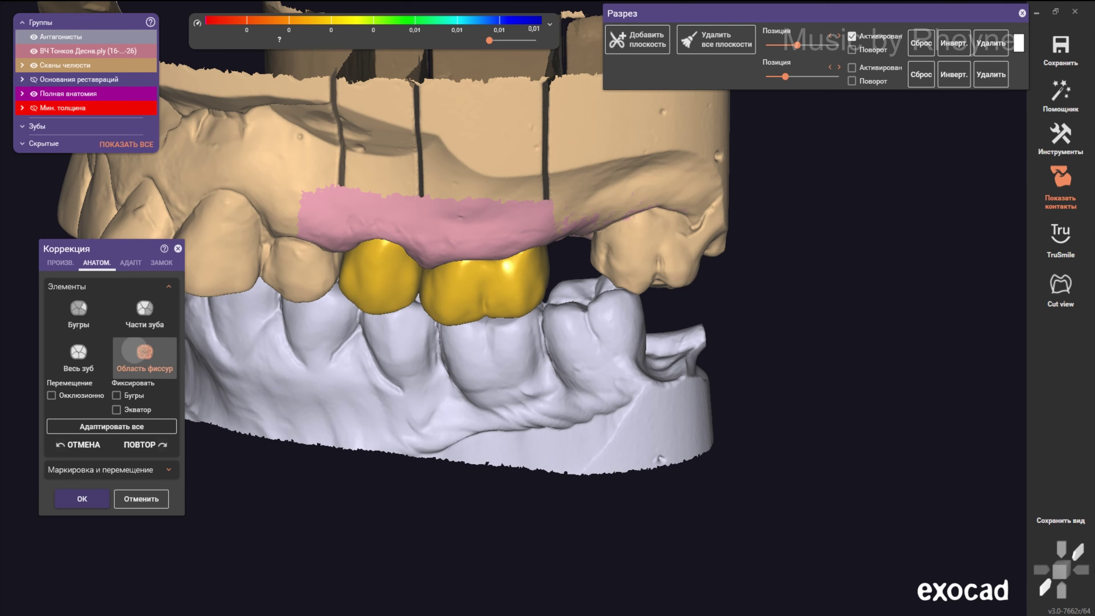
pyautogui.scroll(3, 498, 305)
pyautogui.scroll(1, 498, 305)
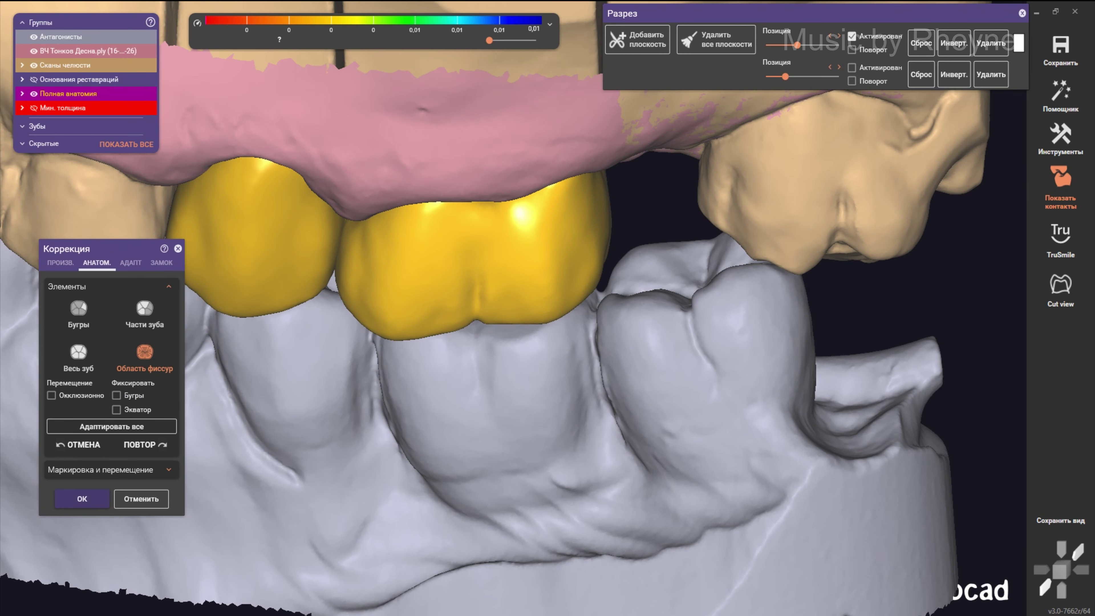
pyautogui.scroll(2, 498, 305)
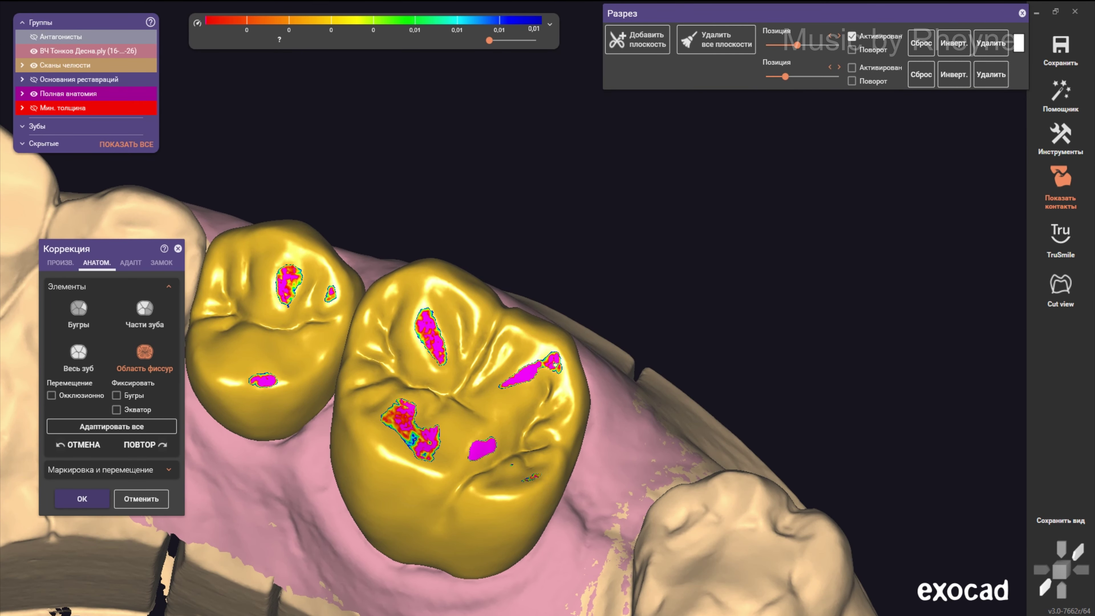
# - Switch back to Добавить/Удалить and zoom in toward the larger crown
pyautogui.click(60, 263)
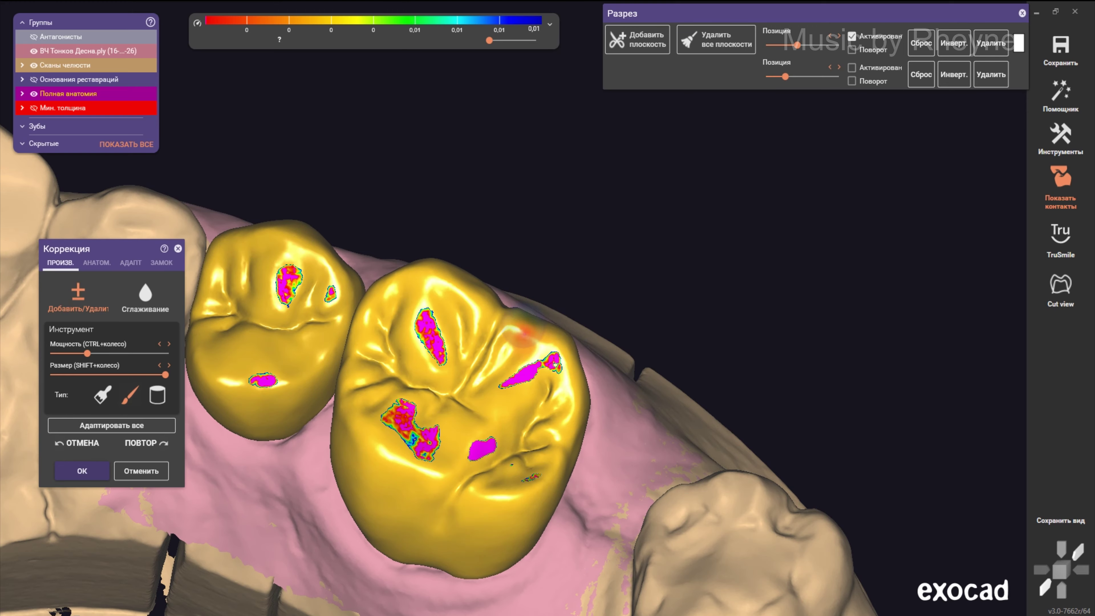
pyautogui.moveTo(521, 325); pyautogui.dragTo(485, 315, button='right')
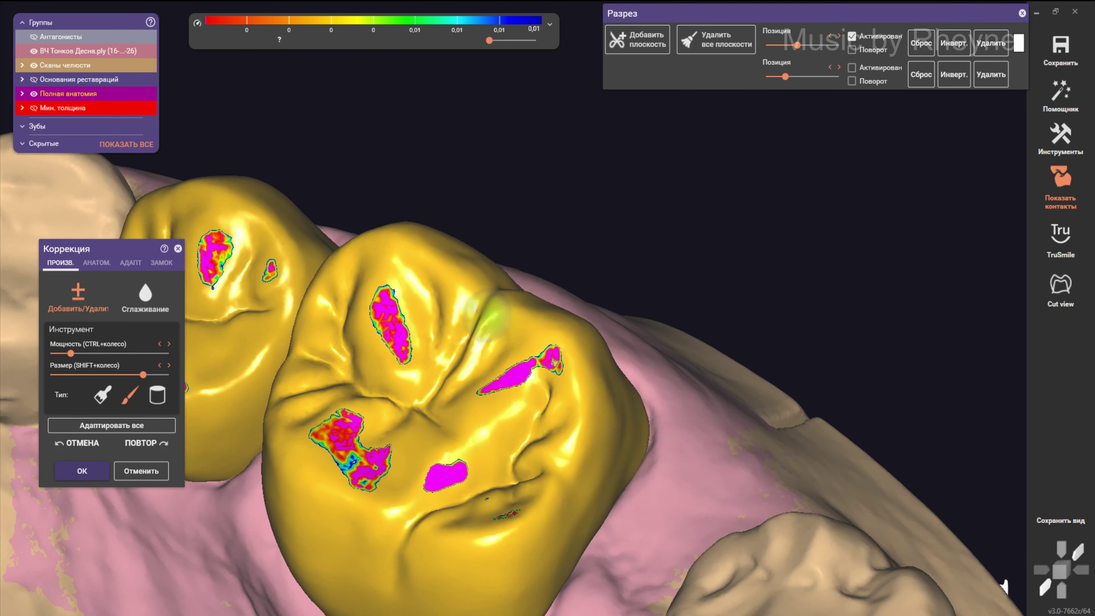
pyautogui.scroll(3, 502, 284)
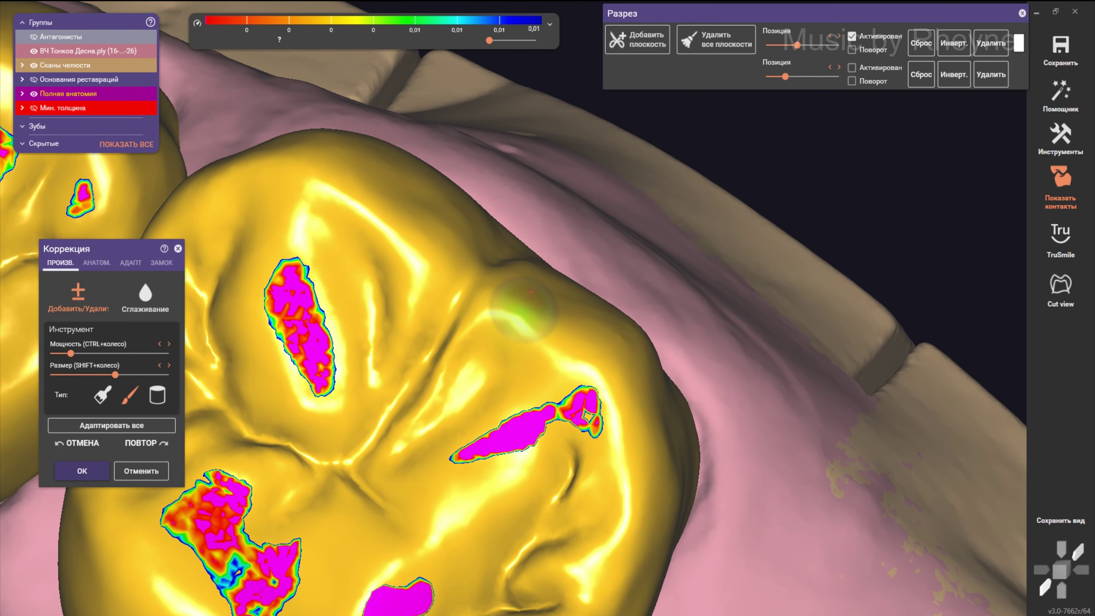
pyautogui.moveTo(577, 362)
pyautogui.mouseDown(button='right')
pyautogui.moveTo(522, 310)
pyautogui.moveTo(539, 313)
pyautogui.mouseUp(button='right')
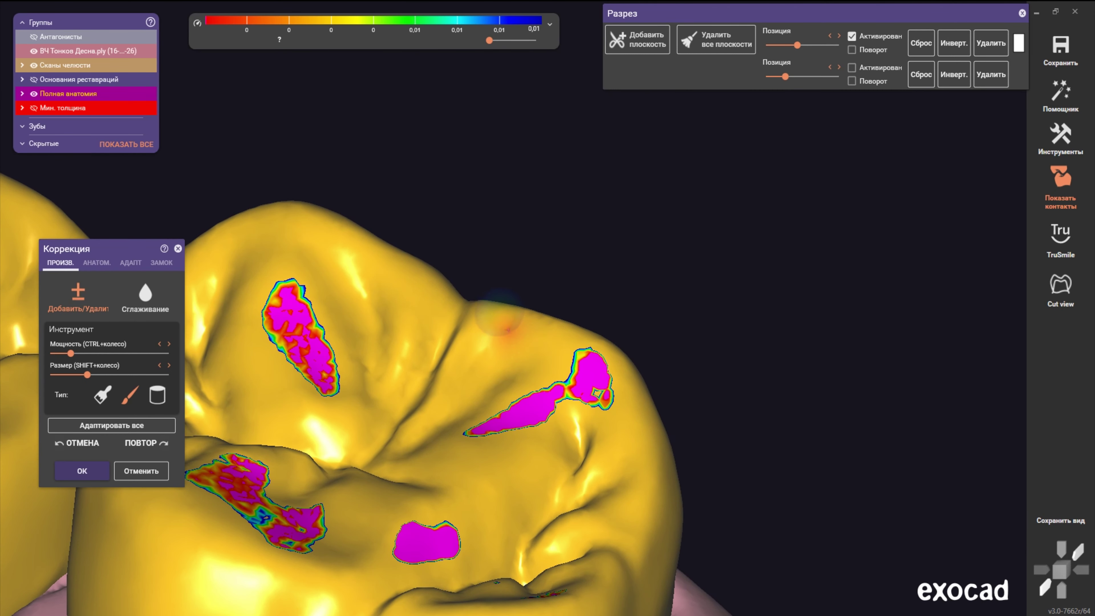
pyautogui.moveTo(506, 348); pyautogui.dragTo(497, 348, button='right')
pyautogui.keyDown('shift'); pyautogui.scroll(-4, 498, 348); pyautogui.keyUp('shift')
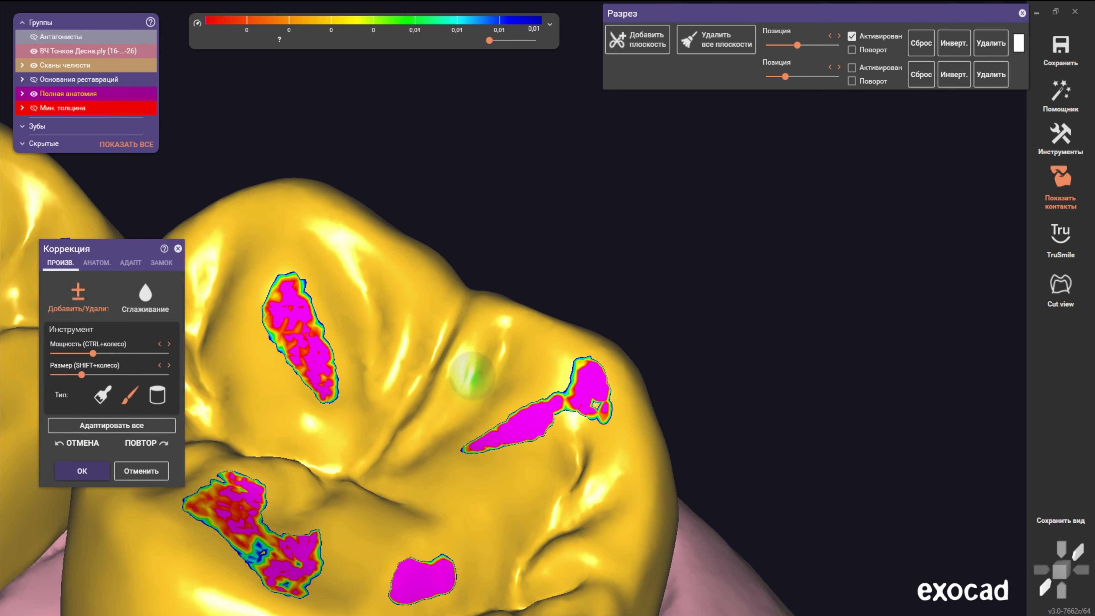
# - Orbit from side to biting-surface view, then pull back to show both crowns and neighbouring teeth
pyautogui.moveTo(470, 376)
pyautogui.mouseDown(button='right')
pyautogui.moveTo(415, 420)
pyautogui.moveTo(447, 455)
pyautogui.moveTo(442, 394)
pyautogui.mouseUp(button='right')
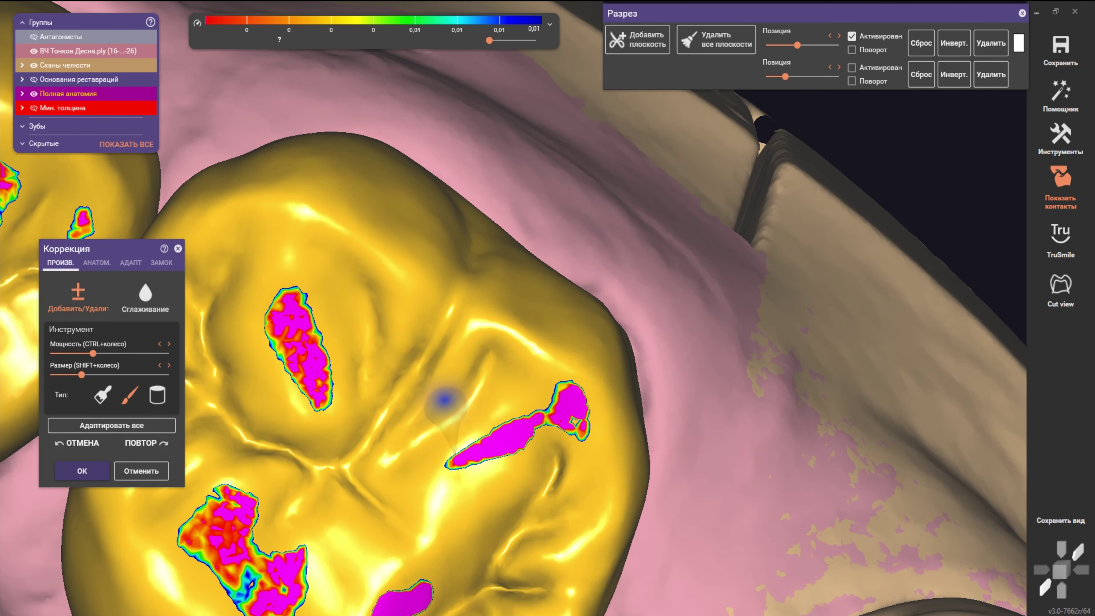
pyautogui.keyDown('shift'); pyautogui.scroll(-6, 475, 397); pyautogui.keyUp('shift')
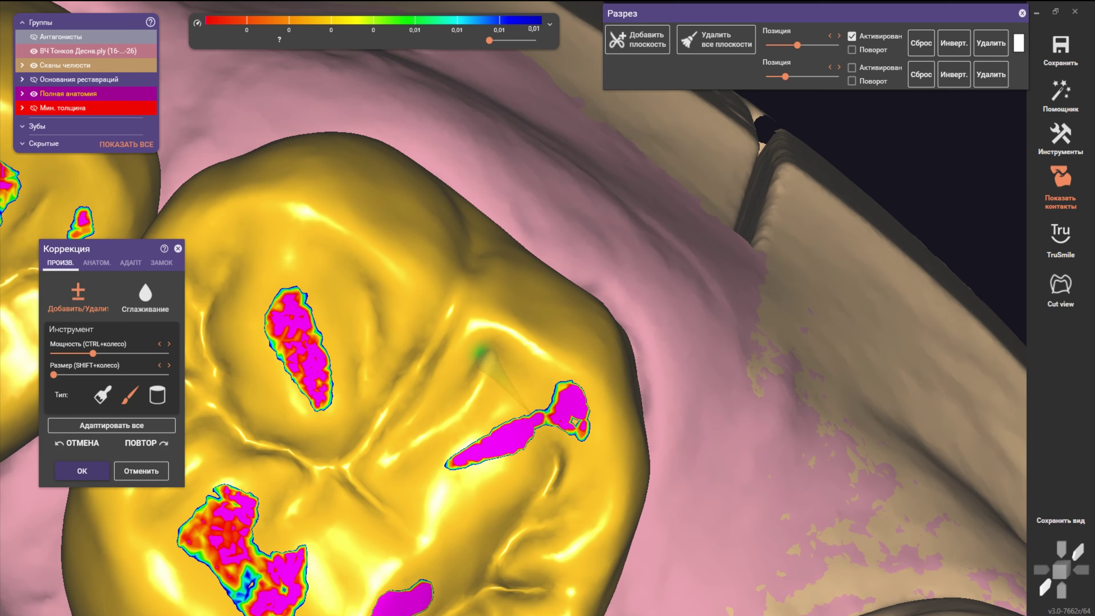
pyautogui.moveTo(480, 352)
pyautogui.mouseDown(button='right')
pyautogui.moveTo(510, 362)
pyautogui.moveTo(513, 380)
pyautogui.moveTo(487, 412)
pyautogui.mouseUp(button='right')
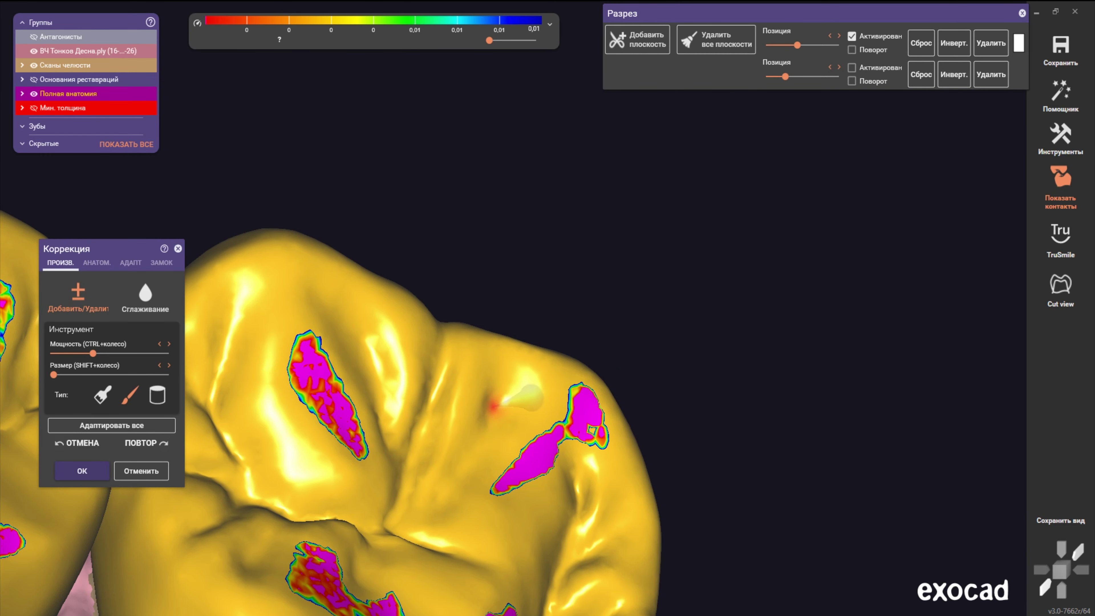
pyautogui.moveTo(459, 473); pyautogui.dragTo(497, 435, button='right')
pyautogui.scroll(3, 500, 440)
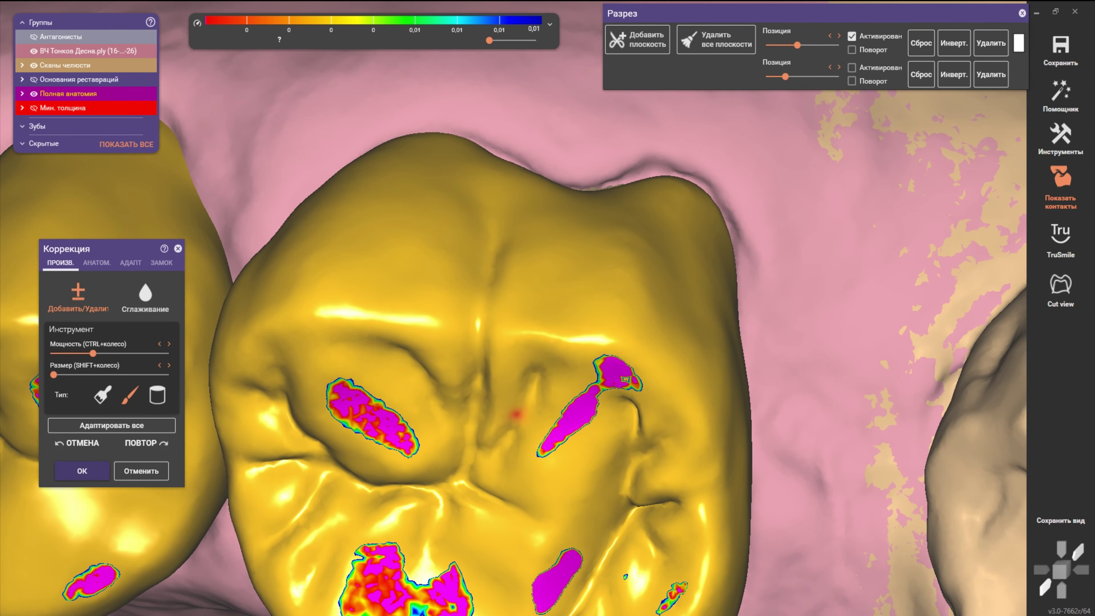
pyautogui.scroll(-5, 470, 431)
pyautogui.moveTo(470, 432); pyautogui.dragTo(281, 367, button='right')
# - Reshape the large crown's fissure region using АНАТОМ. > Область фиссур
pyautogui.click(96, 262)
pyautogui.click(145, 356)
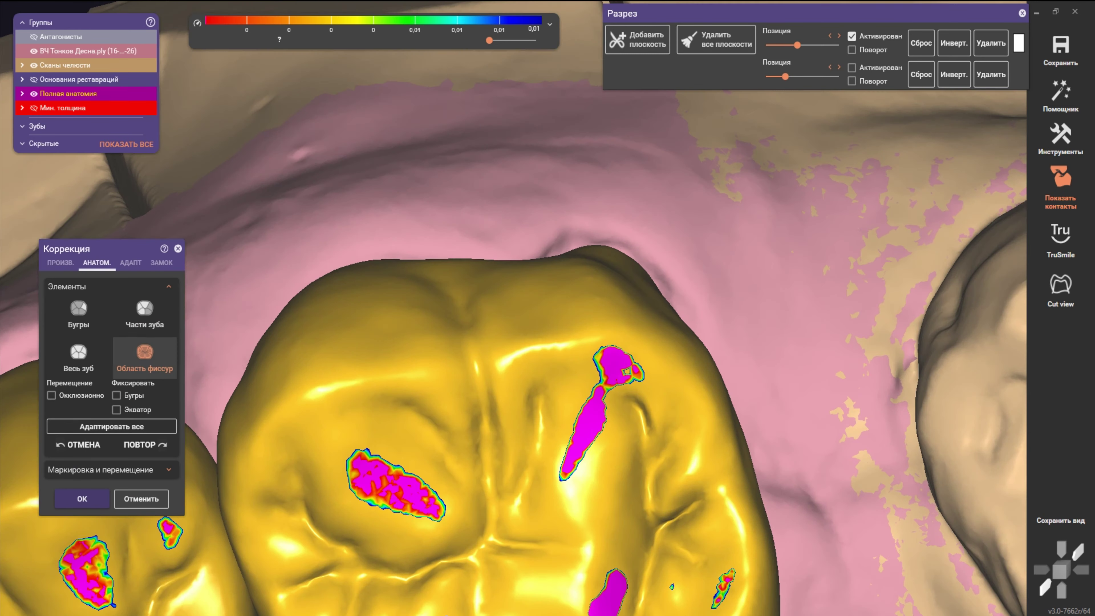
pyautogui.moveTo(486, 457); pyautogui.dragTo(489, 422)
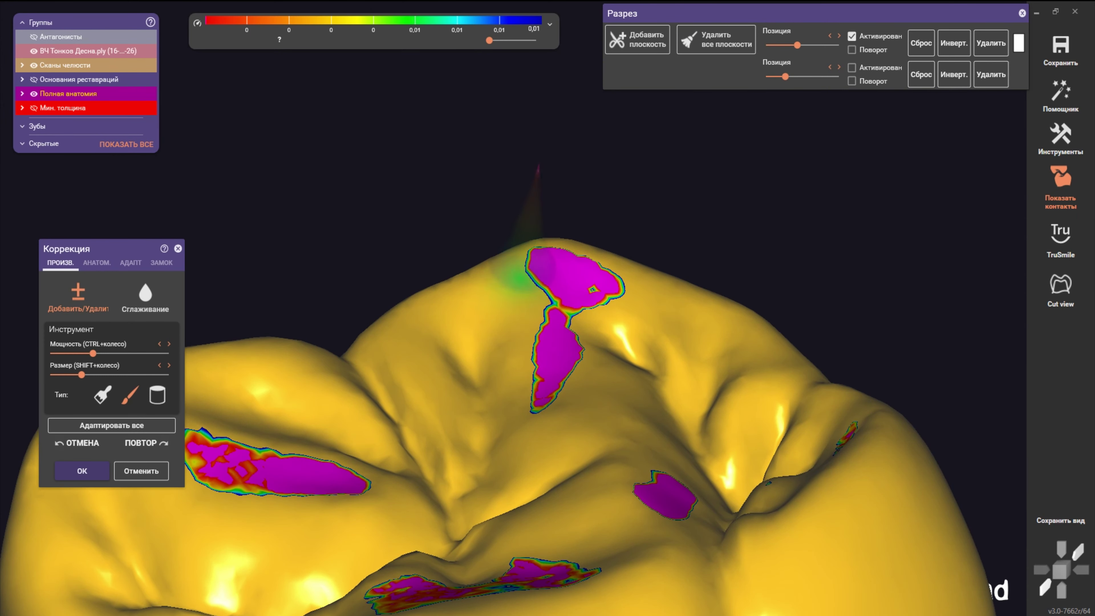
# - Build up material along the cusp toward the gum to enlarge its contact
pyautogui.moveTo(517, 276)
pyautogui.mouseDown()
pyautogui.moveTo(501, 367)
pyautogui.moveTo(519, 445)
pyautogui.mouseUp()
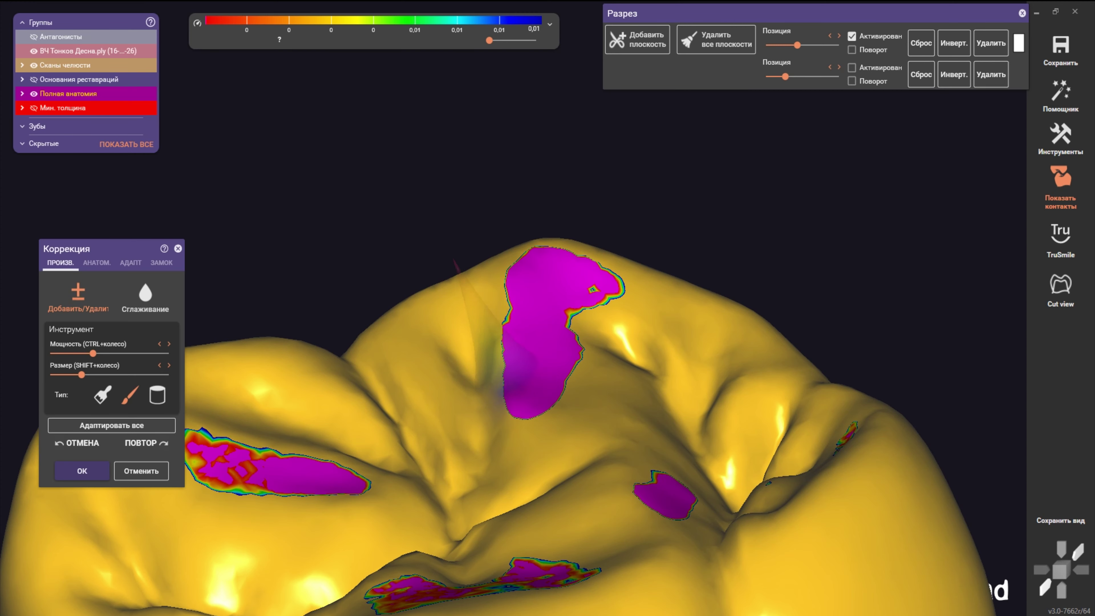
pyautogui.moveTo(500, 391); pyautogui.dragTo(506, 452)
pyautogui.moveTo(506, 452)
pyautogui.mouseDown(button='right')
pyautogui.moveTo(517, 457)
pyautogui.moveTo(535, 429)
pyautogui.mouseUp(button='right')
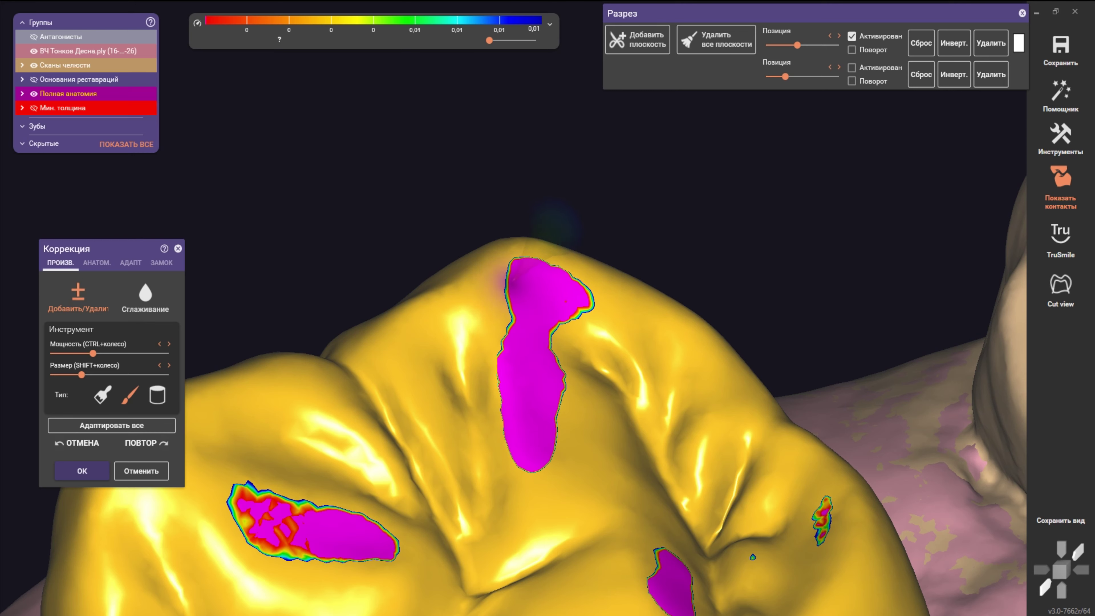
pyautogui.scroll(1, 464, 259)
pyautogui.keyDown('shift'); pyautogui.scroll(3, 457, 276); pyautogui.keyUp('shift')
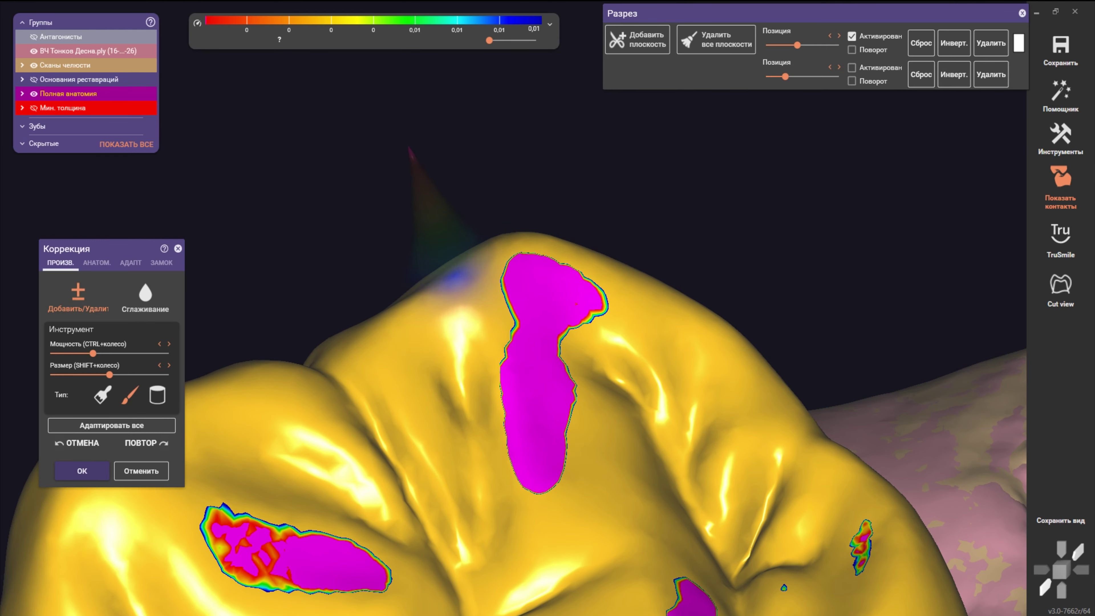
pyautogui.moveTo(457, 278)
pyautogui.mouseDown(button='right')
pyautogui.moveTo(362, 286)
pyautogui.moveTo(399, 259)
pyautogui.mouseUp(button='right')
pyautogui.keyDown('shift'); pyautogui.scroll(4, 399, 259); pyautogui.keyUp('shift')
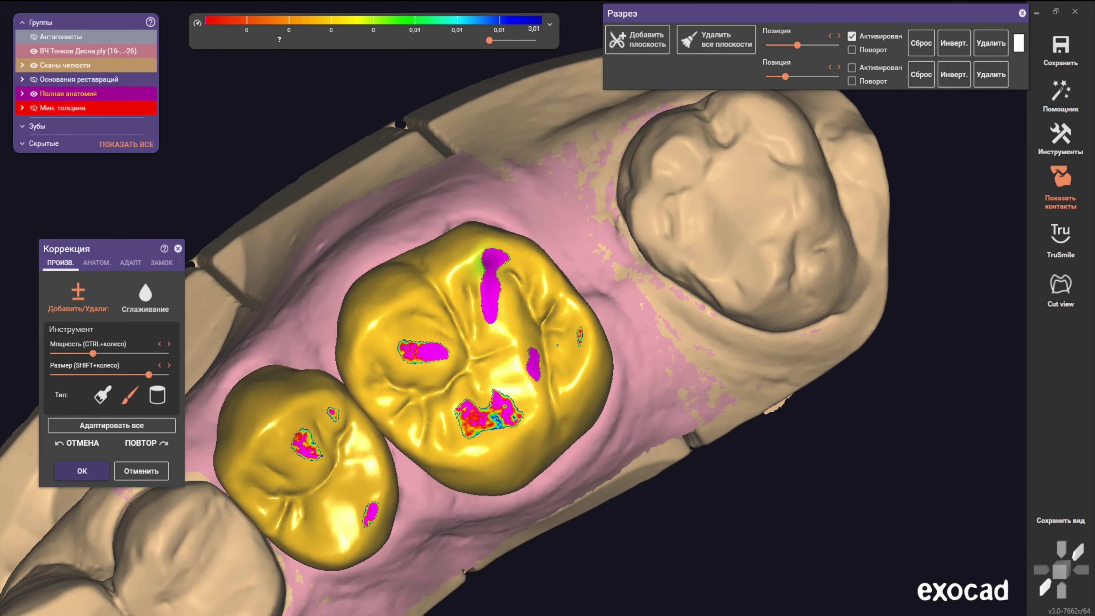
# - Change the brush shape and reduce Размер for finer work
pyautogui.click(102, 394)
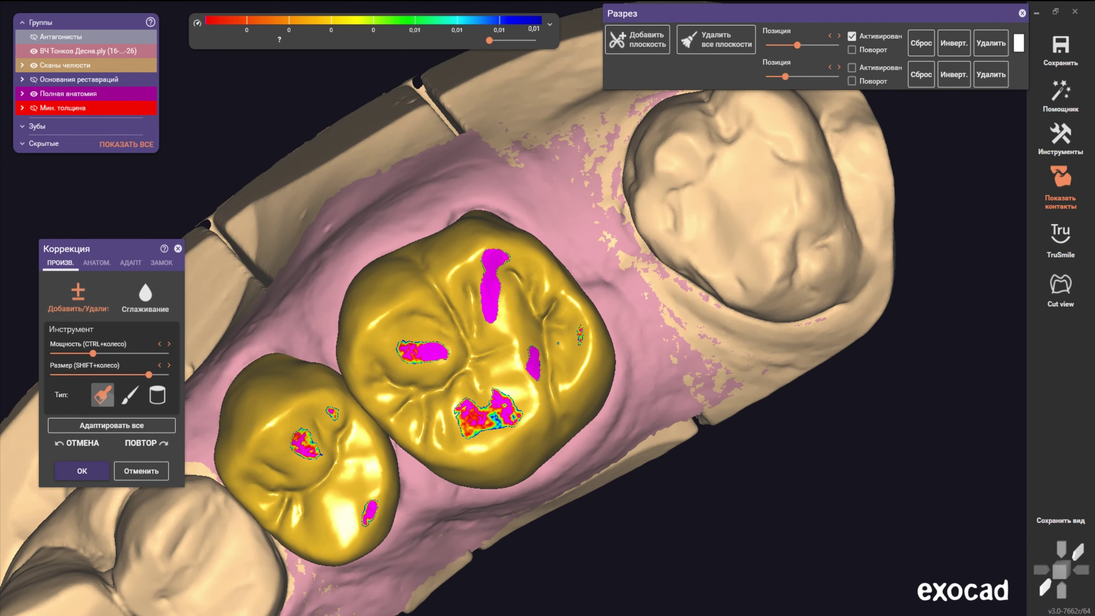
pyautogui.keyDown('shift'); pyautogui.scroll(-5, 495, 215); pyautogui.keyUp('shift')
pyautogui.scroll(3, 498, 216)
pyautogui.scroll(2, 500, 217)
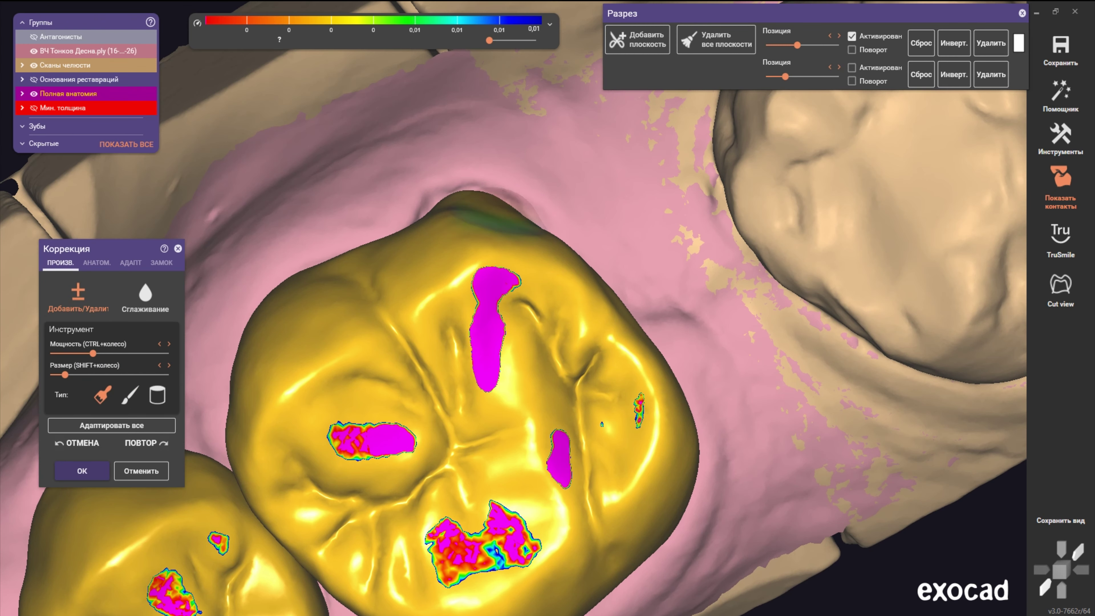
pyautogui.scroll(1, 474, 194)
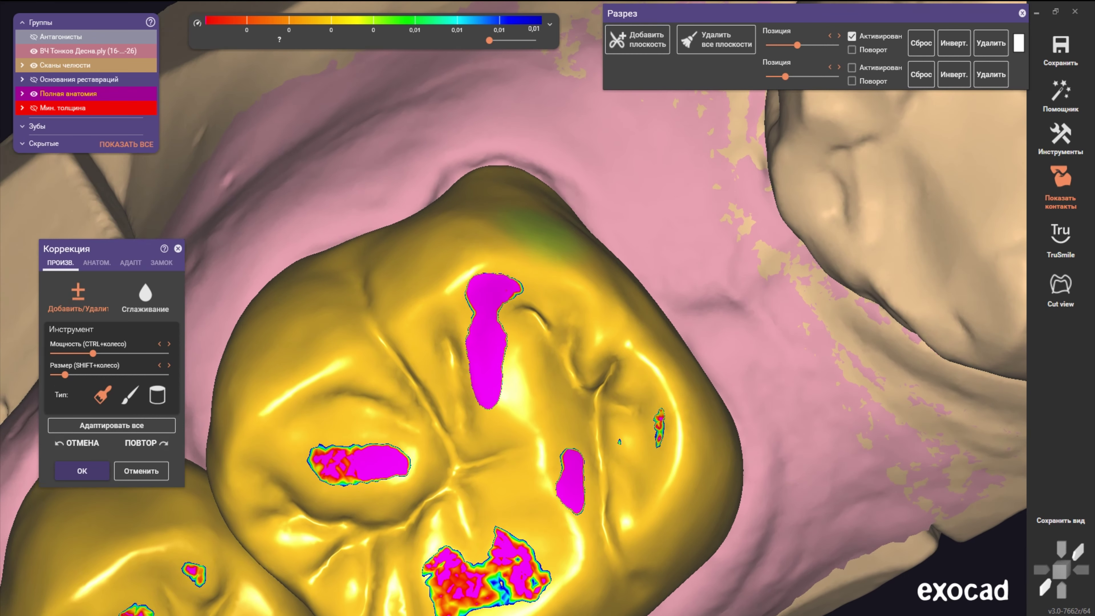
# - Orbit to inspect the crowns' contact patches and frame them below the gum
pyautogui.moveTo(564, 207); pyautogui.dragTo(581, 203, button='right')
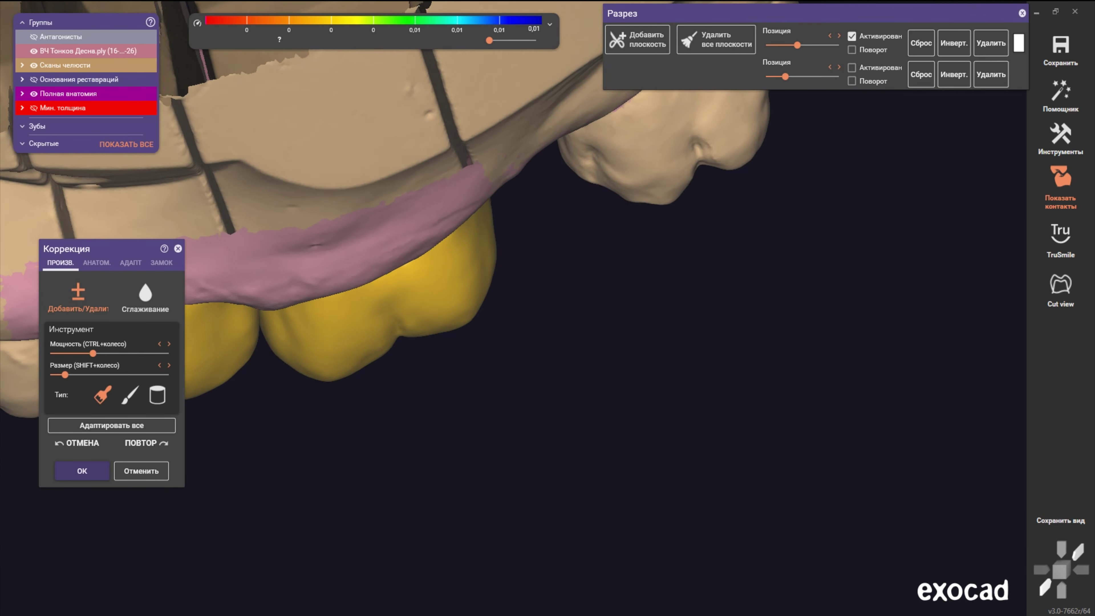
pyautogui.keyDown('shift'); pyautogui.scroll(3, 489, 265); pyautogui.keyUp('shift')
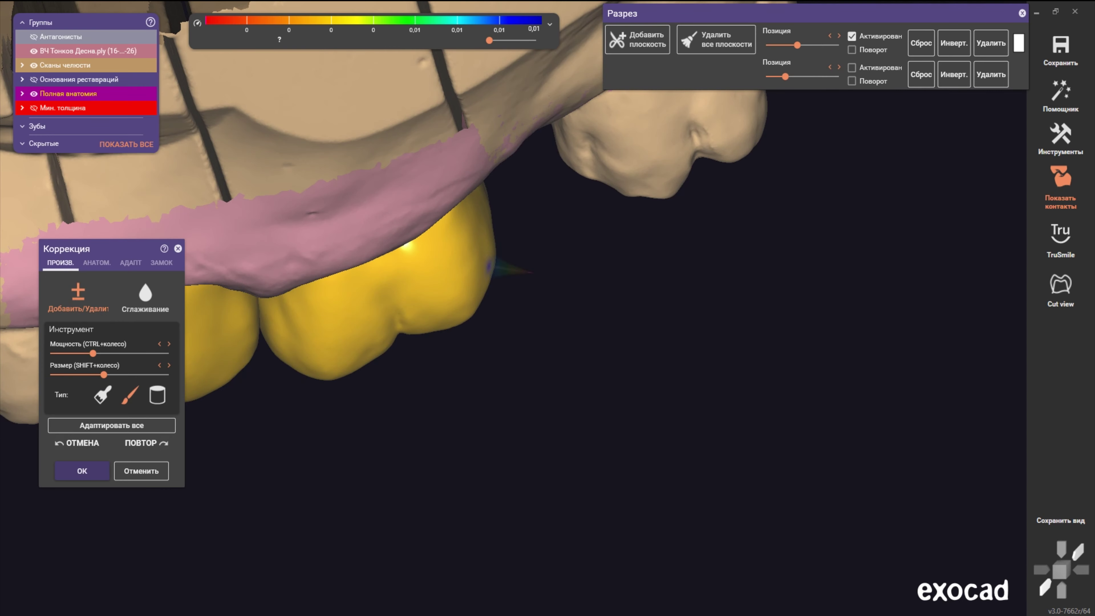
pyautogui.scroll(3, 491, 265)
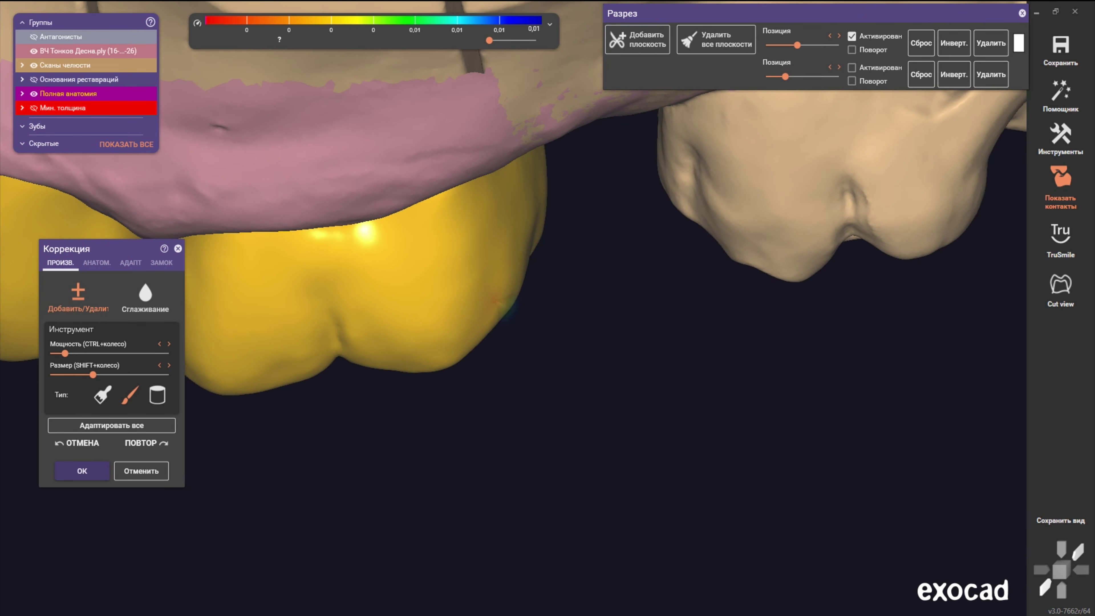
pyautogui.scroll(-2, 496, 211)
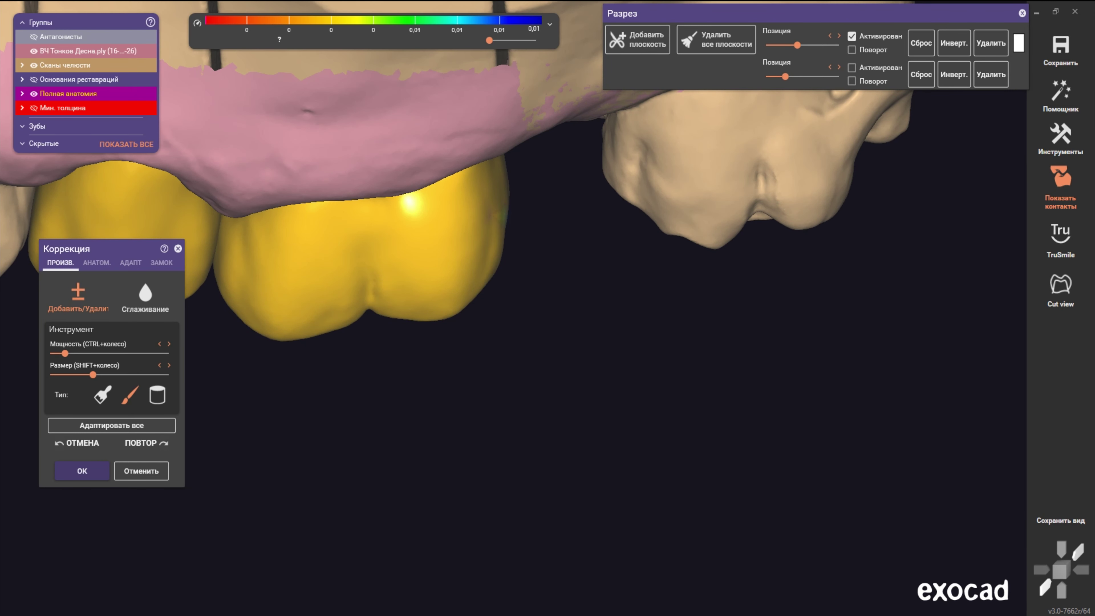
pyautogui.moveTo(496, 241); pyautogui.dragTo(495, 281, button='right')
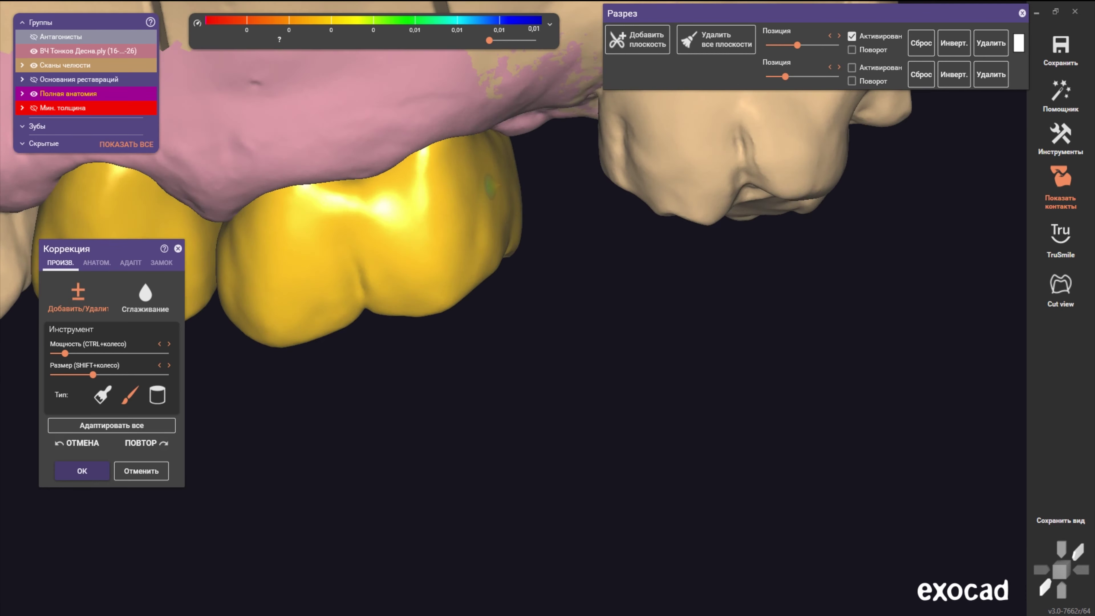
pyautogui.scroll(-2, 474, 216)
pyautogui.moveTo(474, 216); pyautogui.dragTo(474, 250, button='right')
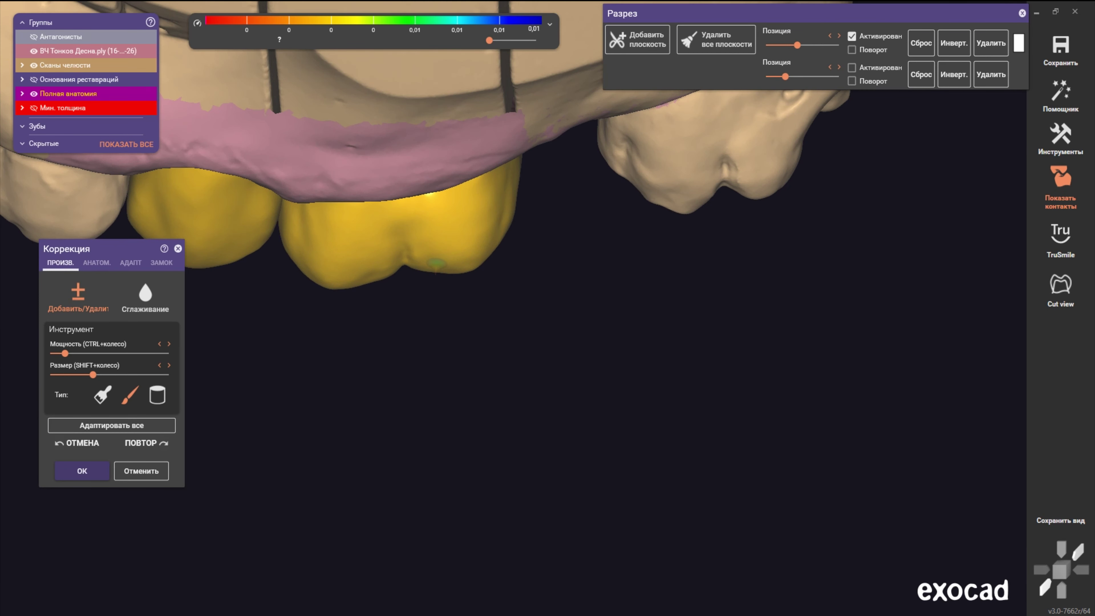
# - Smooth the large crown's lower-left buccal edge, then enlarge the brush size again
pyautogui.scroll(-2, 474, 216)
pyautogui.scroll(2, 474, 216)
pyautogui.scroll(2, 474, 215)
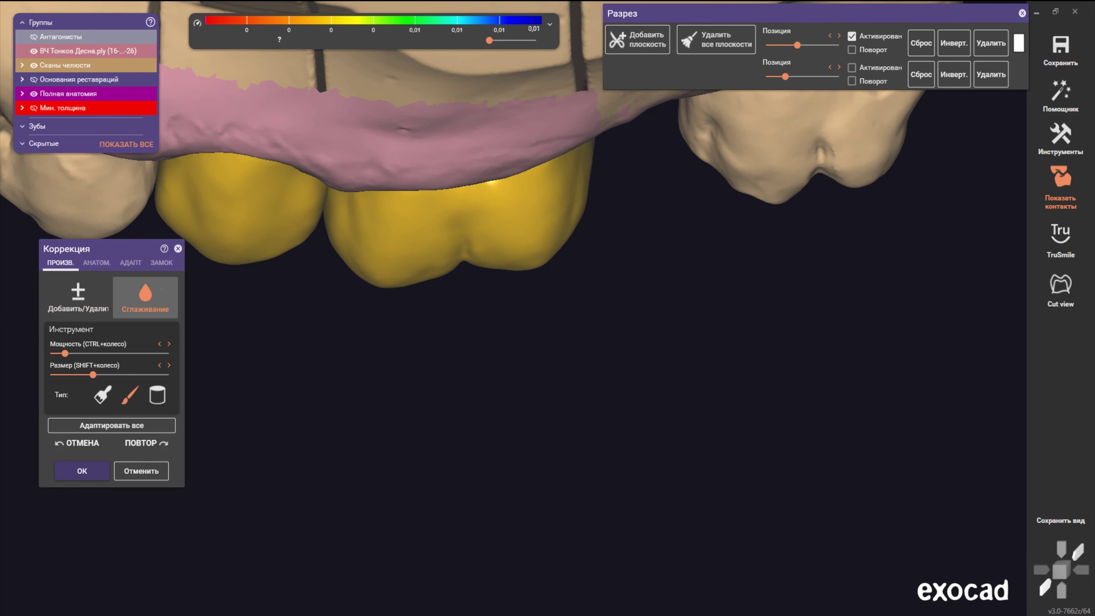
pyautogui.keyDown('shift'); pyautogui.scroll(2, 379, 269); pyautogui.keyUp('shift')
pyautogui.scroll(3, 362, 266)
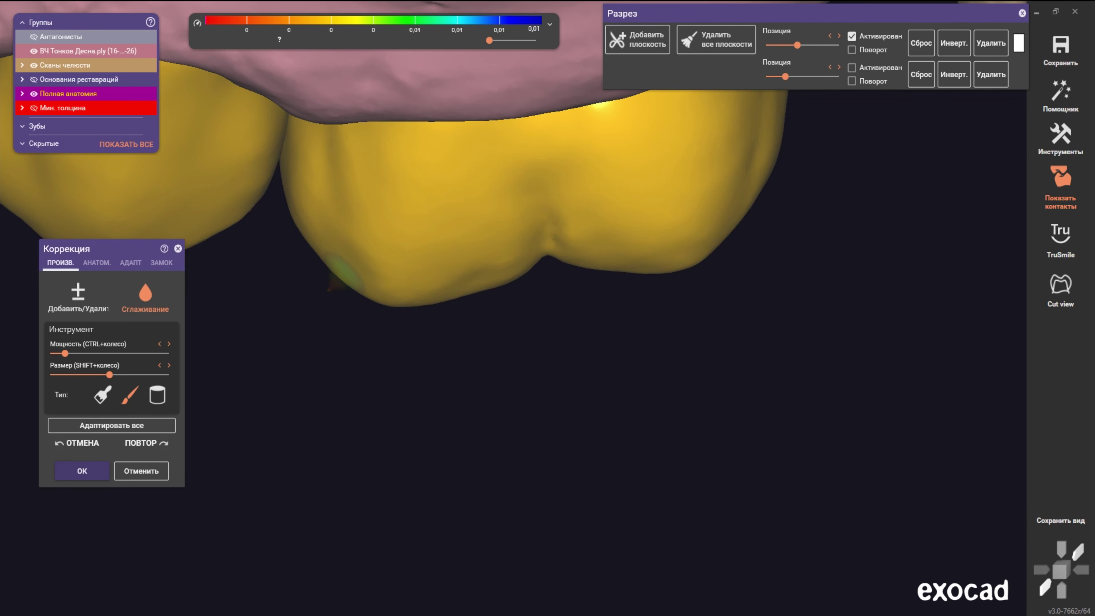
pyautogui.scroll(-3, 342, 233)
pyautogui.moveTo(343, 233); pyautogui.dragTo(388, 302, button='right')
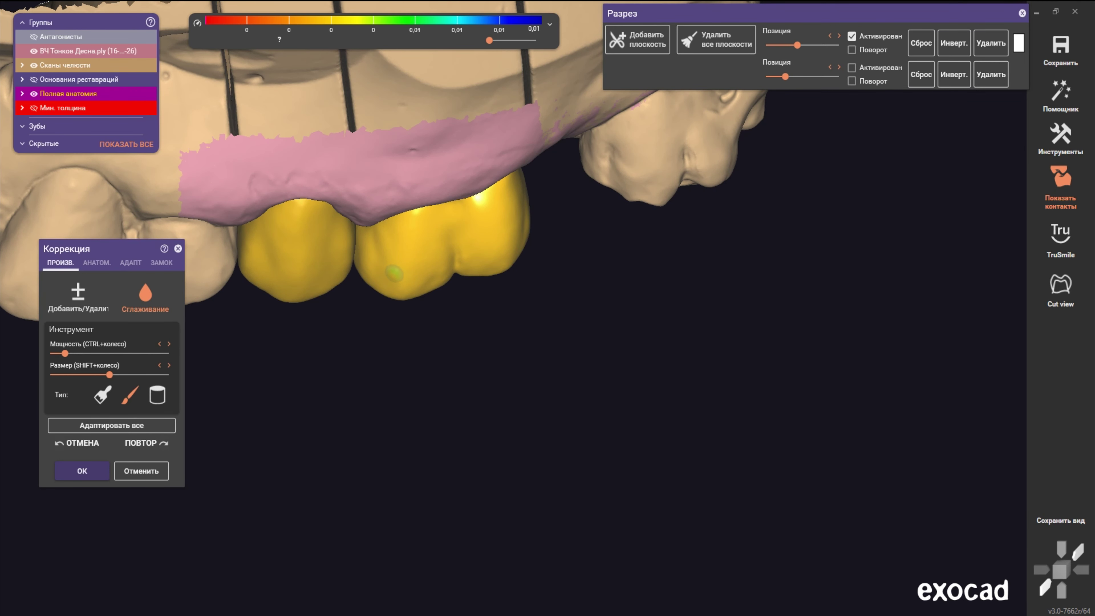
pyautogui.moveTo(431, 281); pyautogui.dragTo(383, 291)
pyautogui.scroll(3, 384, 291)
pyautogui.keyDown('shift'); pyautogui.scroll(2, 384, 291); pyautogui.keyUp('shift')
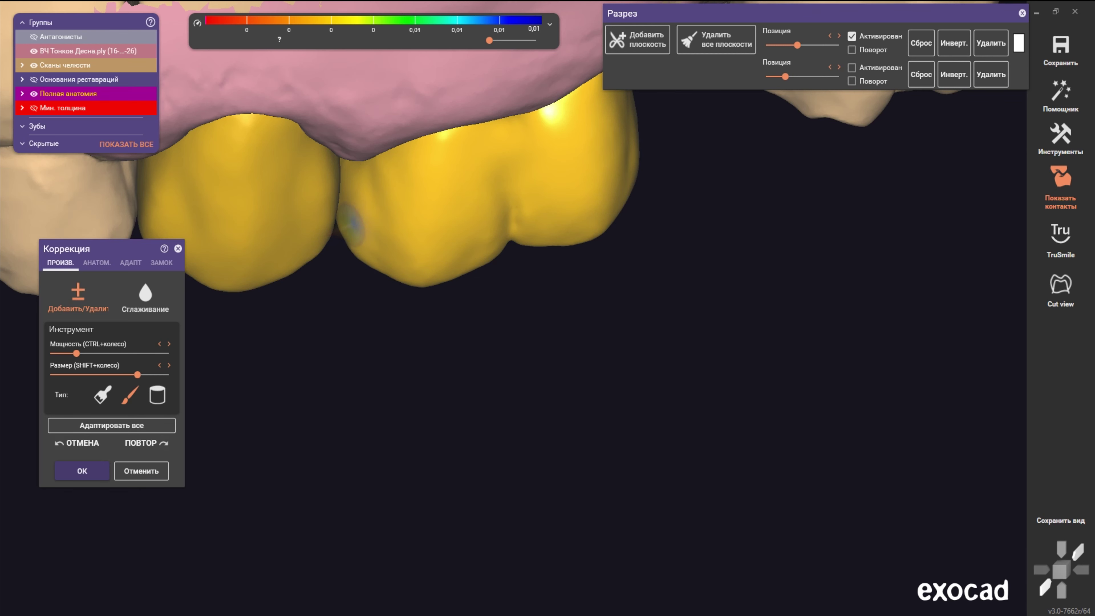
# - Frame the whole upper jaw in a frontal view and turn on TruSmile tooth-coloured rendering
pyautogui.scroll(-5, 373, 258)
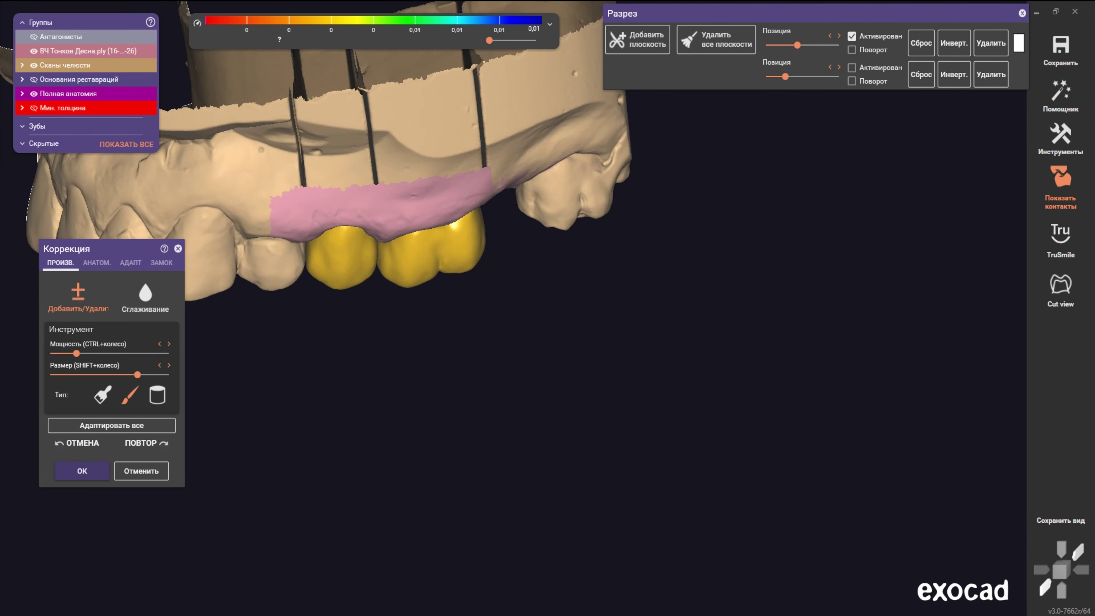
pyautogui.moveTo(372, 258)
pyautogui.mouseDown(button='right')
pyautogui.moveTo(388, 242)
pyautogui.moveTo(416, 287)
pyautogui.moveTo(448, 259)
pyautogui.mouseUp(button='right')
pyautogui.scroll(3, 448, 259)
pyautogui.keyDown('shift'); pyautogui.scroll(3, 448, 259); pyautogui.keyUp('shift')
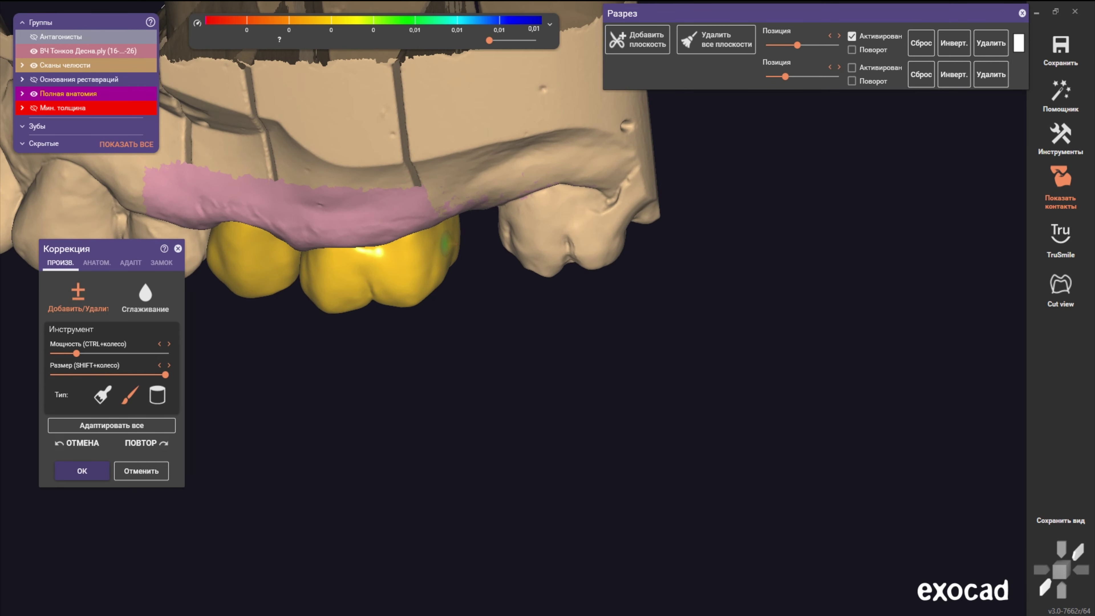
pyautogui.scroll(3, 448, 259)
pyautogui.scroll(-3, 448, 258)
pyautogui.scroll(-3, 448, 258)
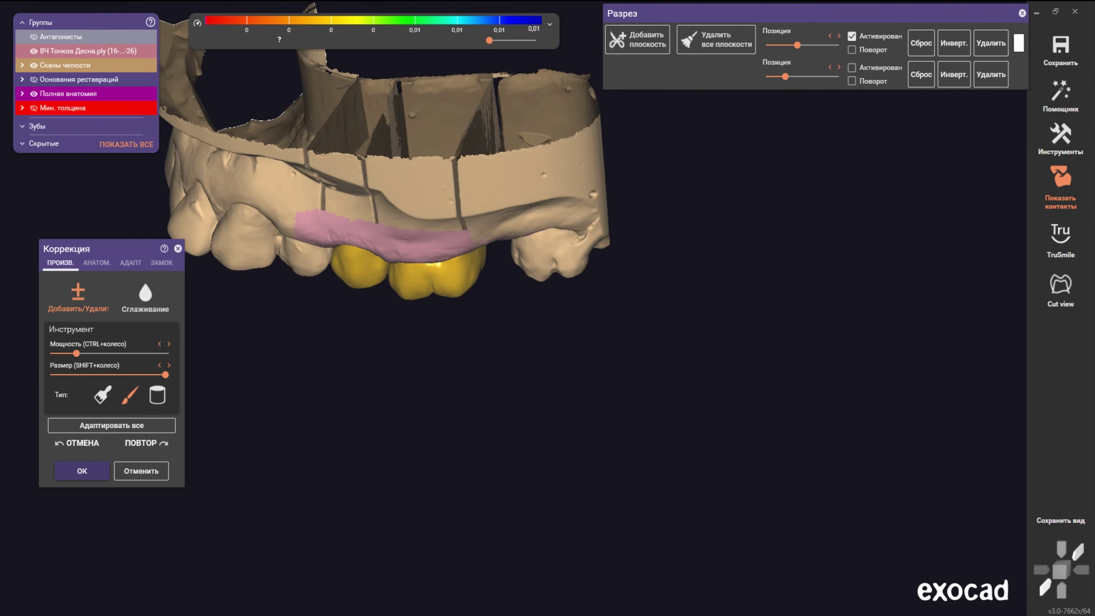
pyautogui.moveTo(448, 259); pyautogui.dragTo(483, 224, button='right')
pyautogui.scroll(-5, 603, 341)
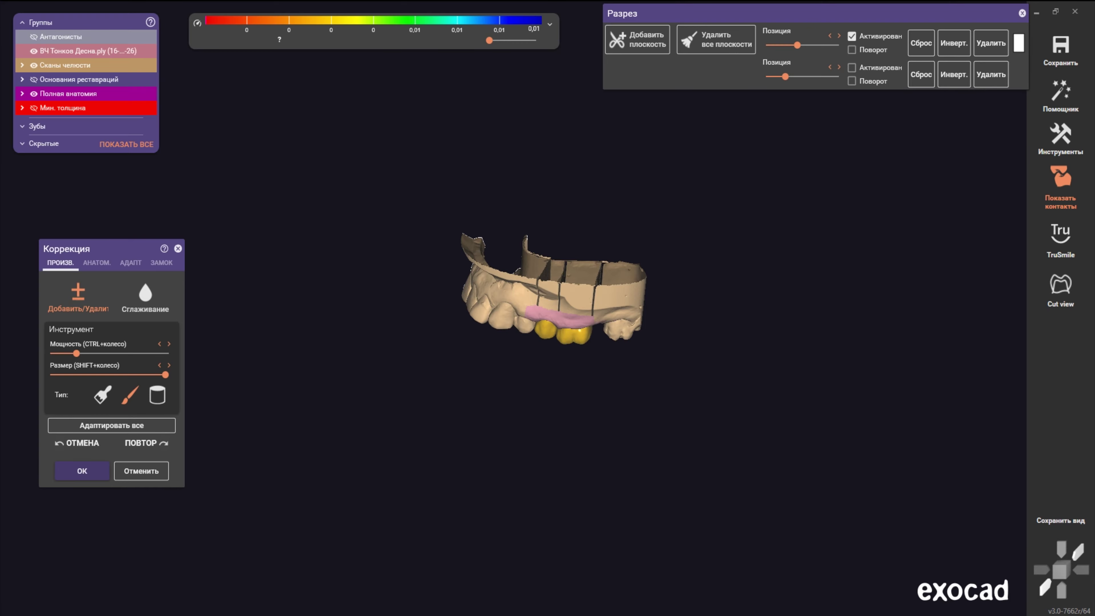
pyautogui.moveTo(552, 259)
pyautogui.mouseDown(button='right')
pyautogui.moveTo(551, 306)
pyautogui.moveTo(505, 293)
pyautogui.moveTo(504, 245)
pyautogui.moveTo(505, 272)
pyautogui.moveTo(574, 220)
pyautogui.moveTo(638, 229)
pyautogui.moveTo(638, 384)
pyautogui.mouseUp(button='right')
pyautogui.scroll(3, 504, 267)
pyautogui.click(1060, 181)
# - Snap to a side view of the jaw and show the Антагонисты lower jaw
pyautogui.click(1041, 569)
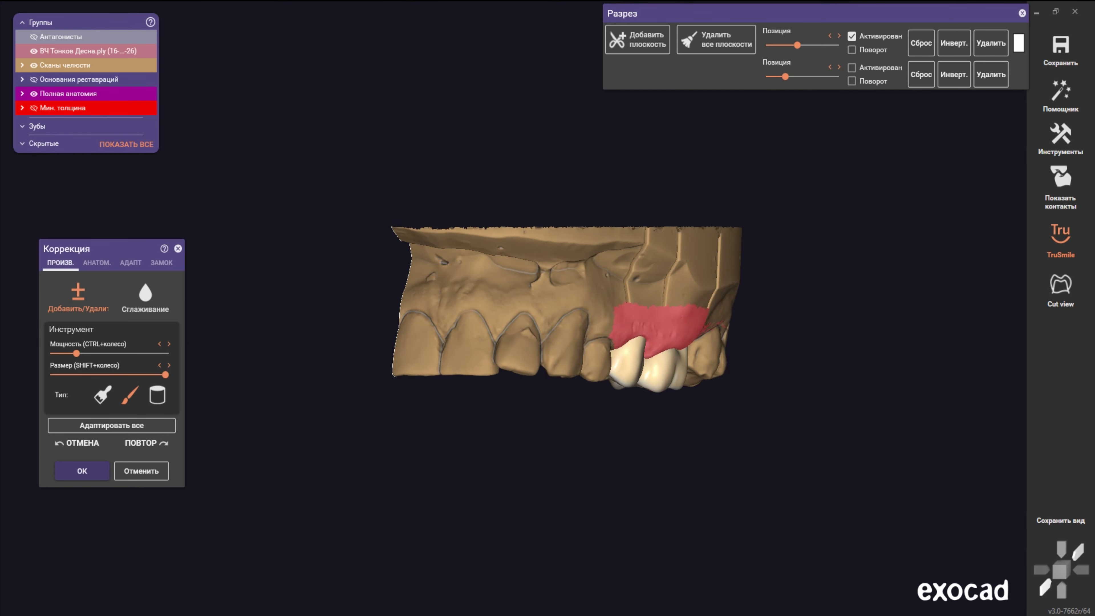
pyautogui.moveTo(560, 302); pyautogui.dragTo(424, 313, button='right')
pyautogui.click(33, 37)
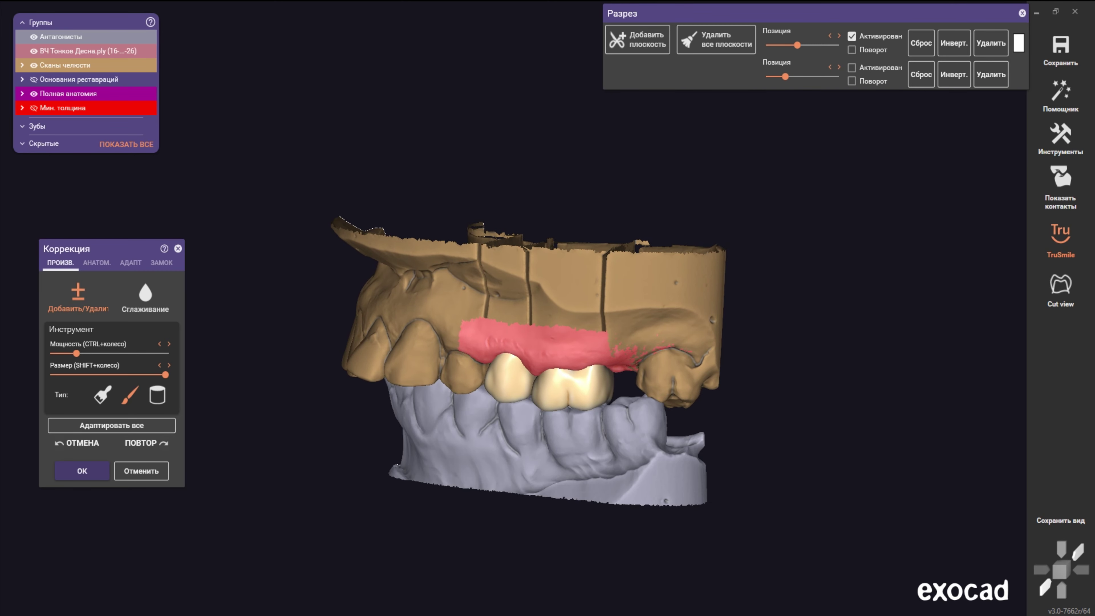
# - Orbit and zoom around both jaws to inspect how the crowns occlude
pyautogui.moveTo(538, 345)
pyautogui.mouseDown(button='right')
pyautogui.moveTo(544, 393)
pyautogui.moveTo(681, 378)
pyautogui.mouseUp(button='right')
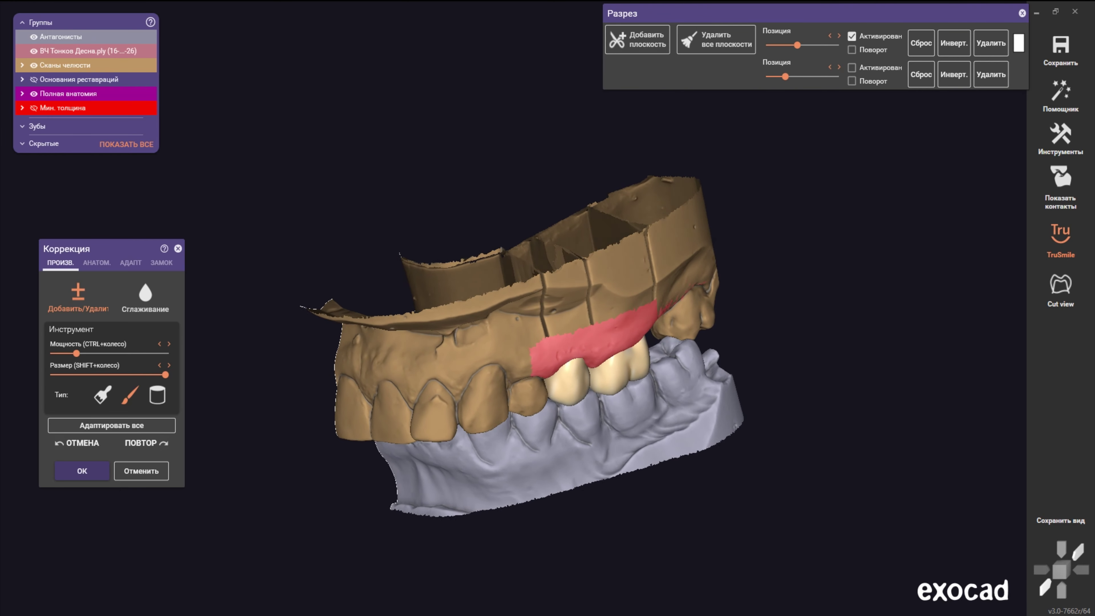
pyautogui.click(1042, 569)
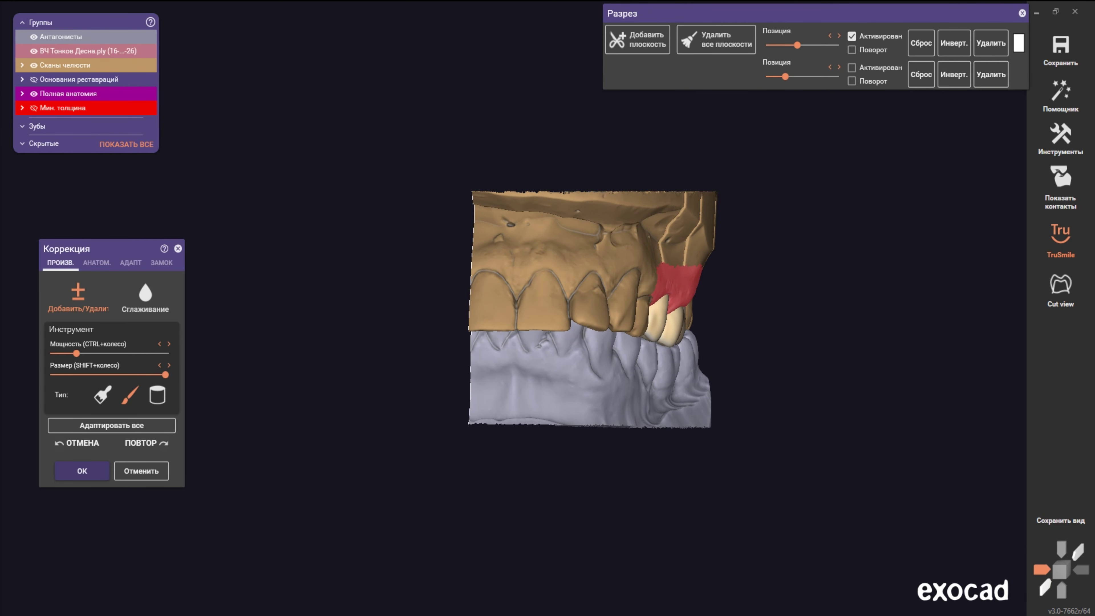
pyautogui.moveTo(595, 310); pyautogui.dragTo(655, 289, button='right')
pyautogui.moveTo(560, 302)
pyautogui.mouseDown(button='right')
pyautogui.moveTo(508, 310)
pyautogui.moveTo(526, 307)
pyautogui.moveTo(538, 284)
pyautogui.mouseUp(button='right')
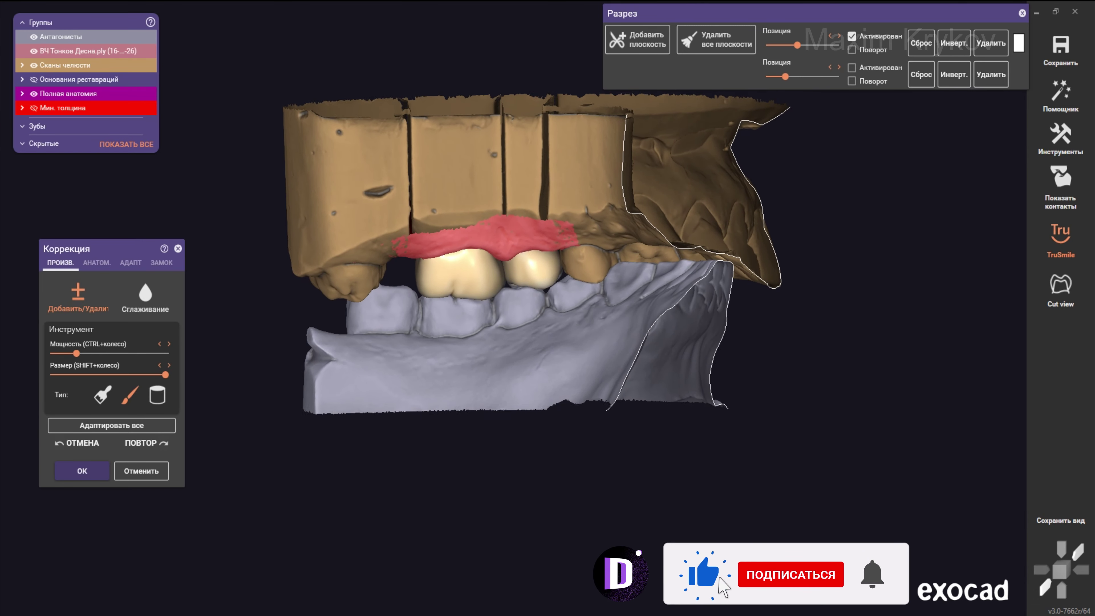
pyautogui.scroll(3, 446, 225)
pyautogui.scroll(1, 556, 242)
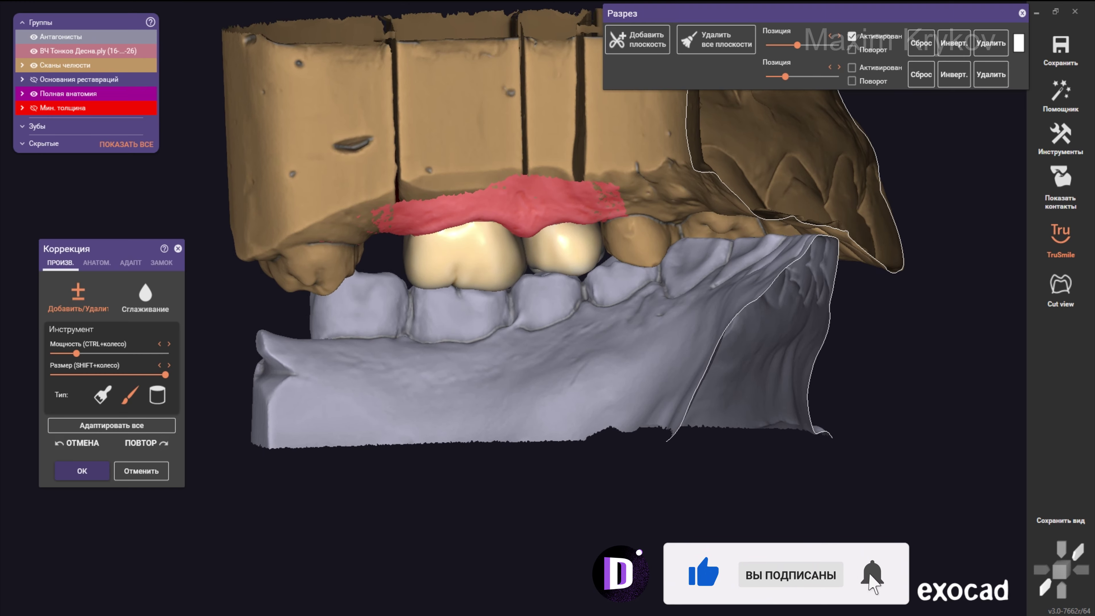
pyautogui.scroll(2, 556, 242)
pyautogui.scroll(1, 488, 276)
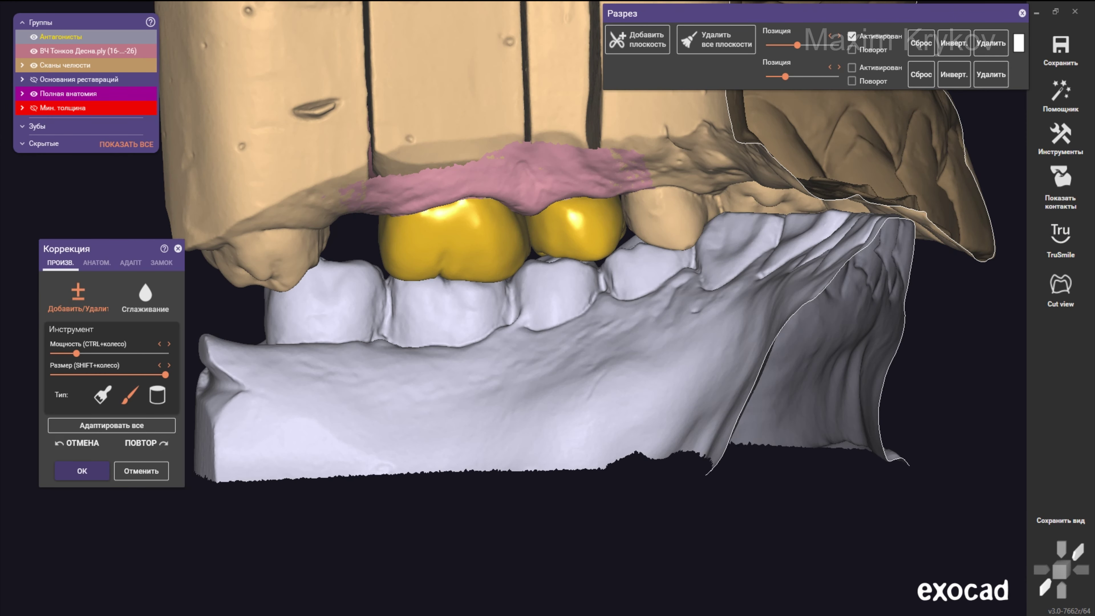
# - Zoom in and out on the yellow crowns against the lower antagonist
pyautogui.scroll(2, 515, 304)
pyautogui.scroll(5, 515, 304)
pyautogui.scroll(1, 515, 304)
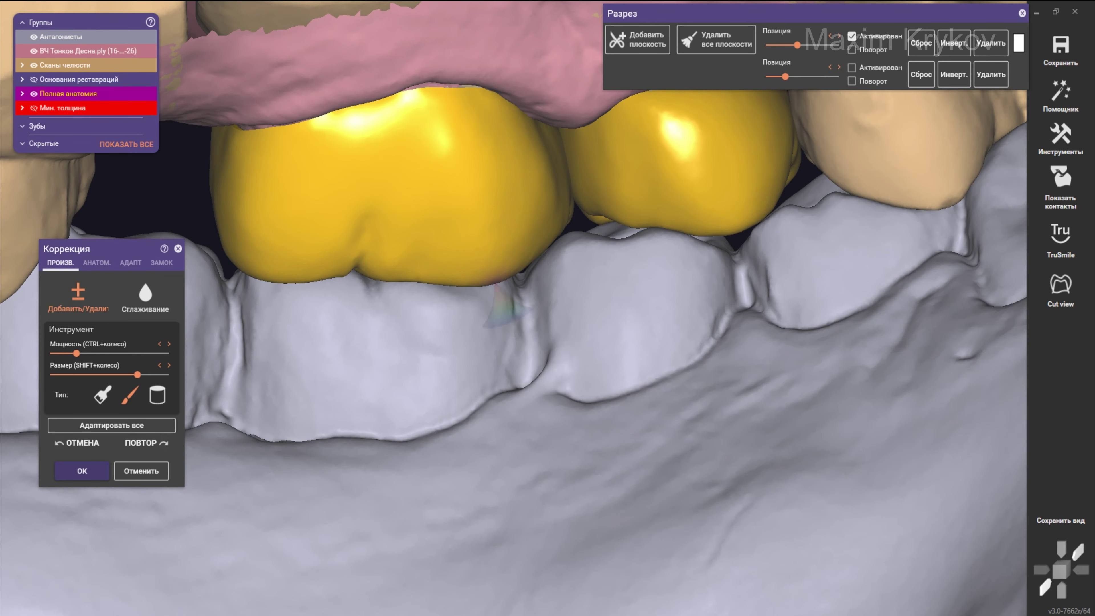
pyautogui.scroll(-3, 496, 302)
pyautogui.scroll(-3, 491, 293)
pyautogui.scroll(-1, 483, 268)
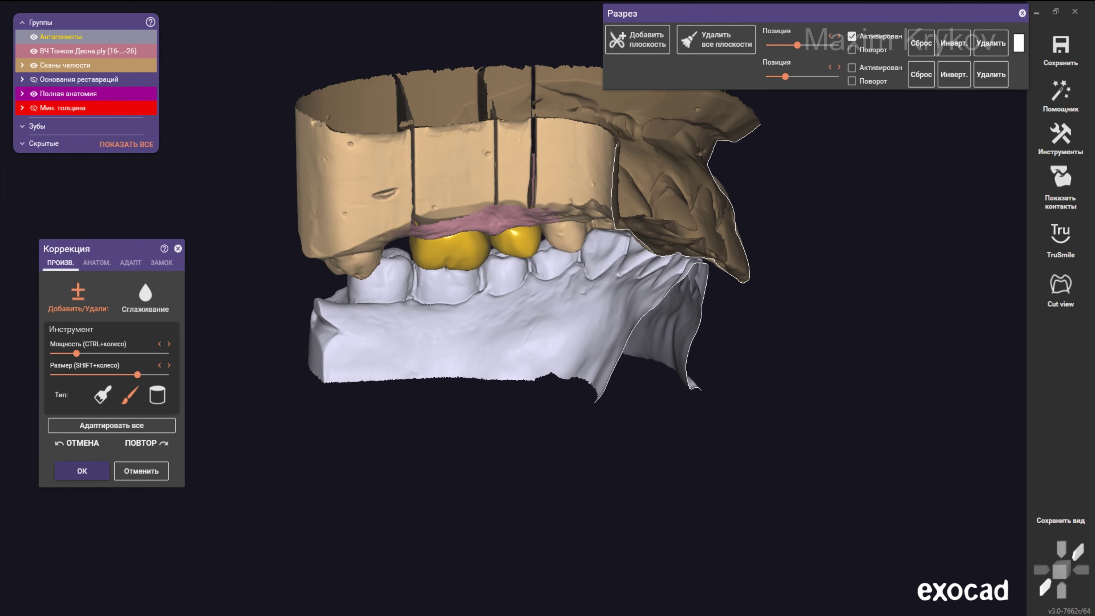
pyautogui.scroll(-1, 475, 249)
pyautogui.scroll(3, 476, 249)
pyautogui.scroll(2, 468, 280)
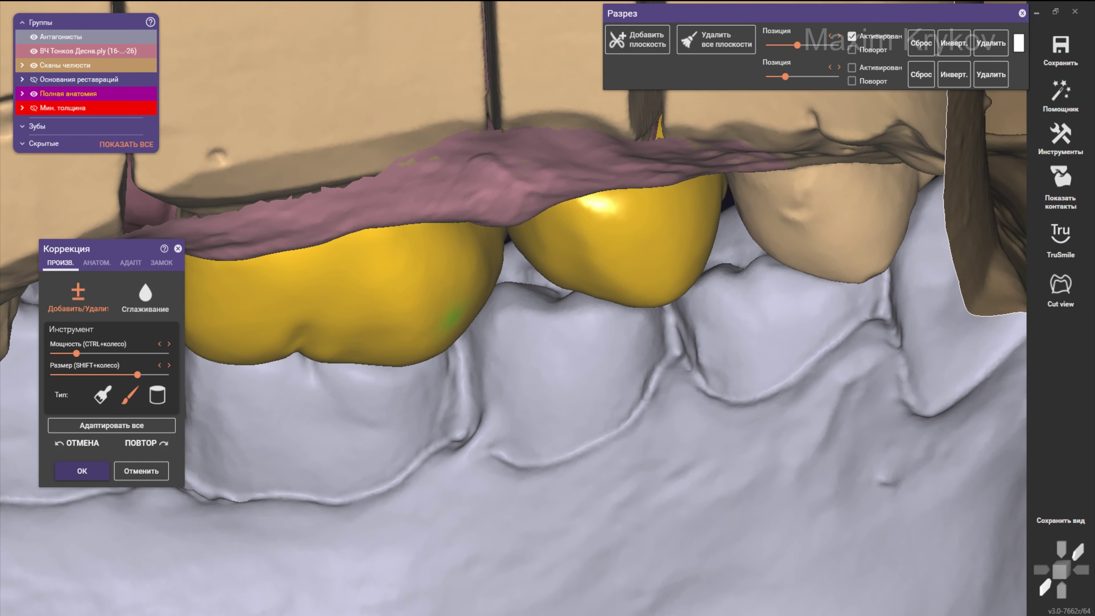
pyautogui.scroll(2, 458, 307)
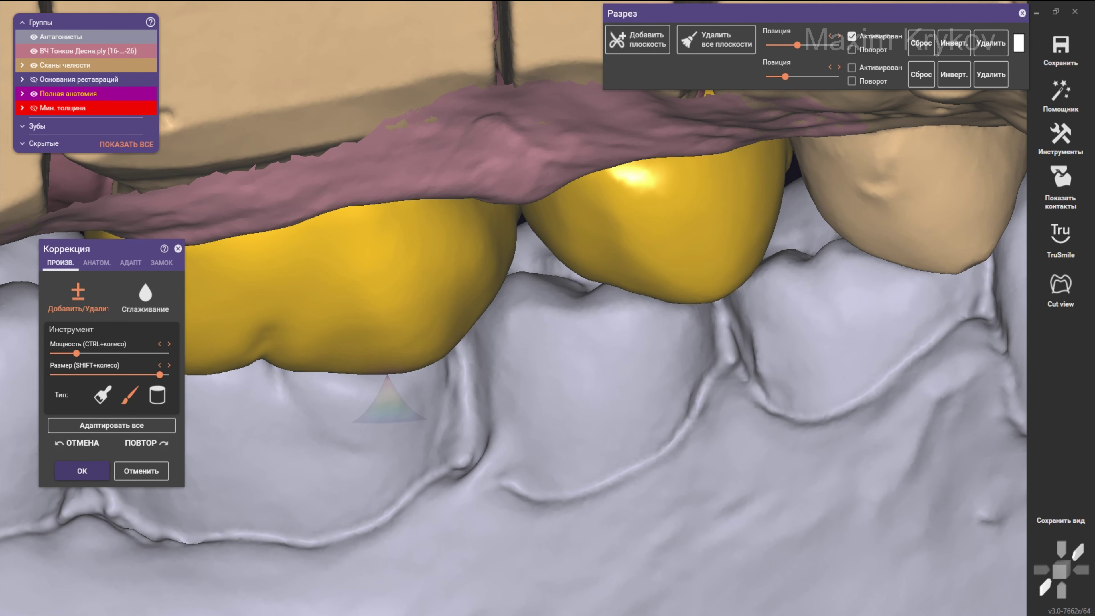
pyautogui.scroll(-5, 388, 398)
# - Orbit to see the antagonist over the crowns and the contact from below
pyautogui.moveTo(388, 399); pyautogui.dragTo(302, 410, button='right')
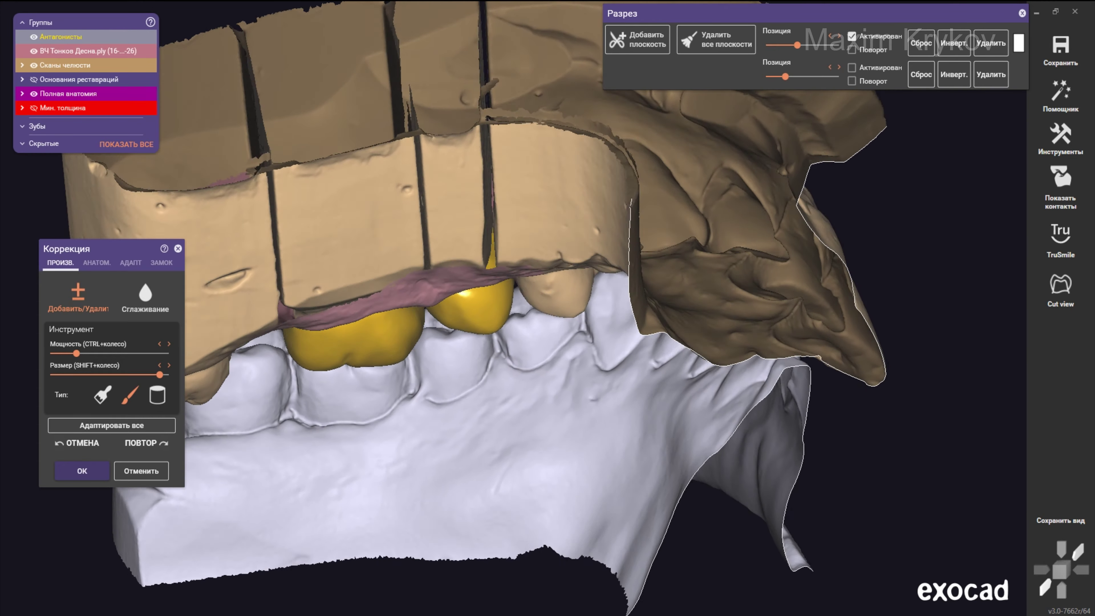
pyautogui.scroll(3, 410, 319)
pyautogui.scroll(-3, 401, 370)
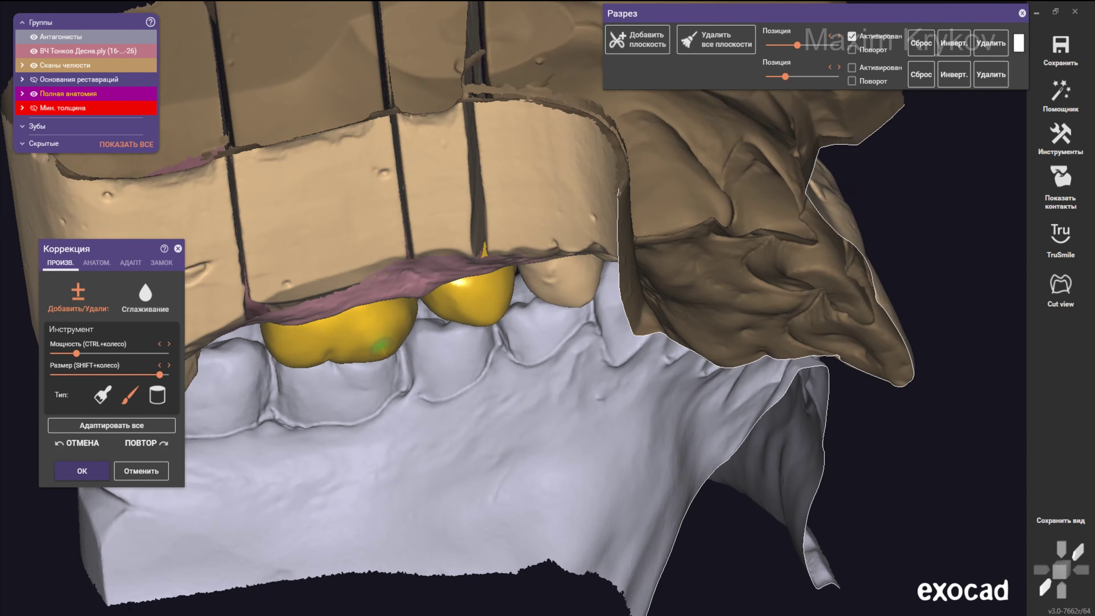
pyautogui.moveTo(401, 371); pyautogui.dragTo(500, 328, button='right')
# - Hide the antagonist scan and look down on the crowns' chewing surfaces
pyautogui.click(33, 36)
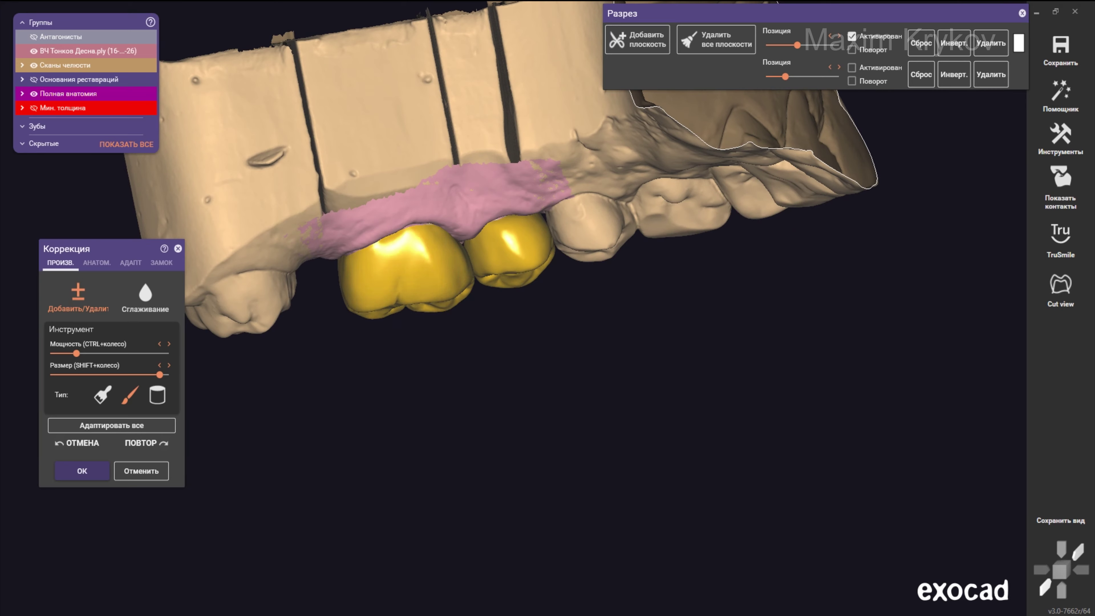
pyautogui.moveTo(431, 328); pyautogui.dragTo(431, 172, button='right')
pyautogui.scroll(1, 545, 332)
pyautogui.keyDown('shift'); pyautogui.scroll(-5, 545, 332); pyautogui.keyUp('shift')
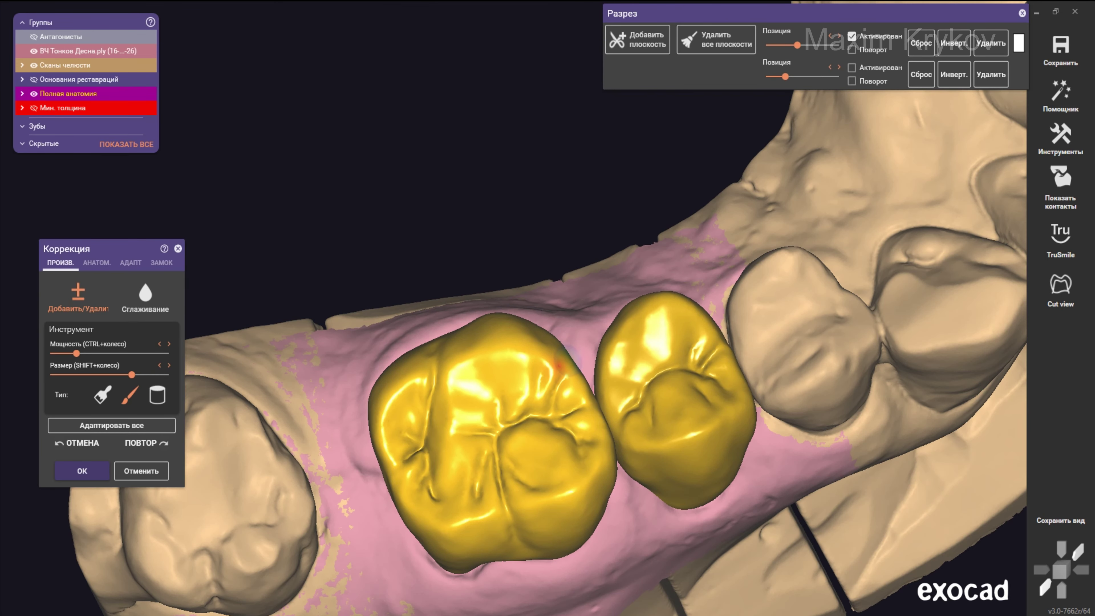
pyautogui.scroll(2, 545, 332)
pyautogui.scroll(2, 545, 332)
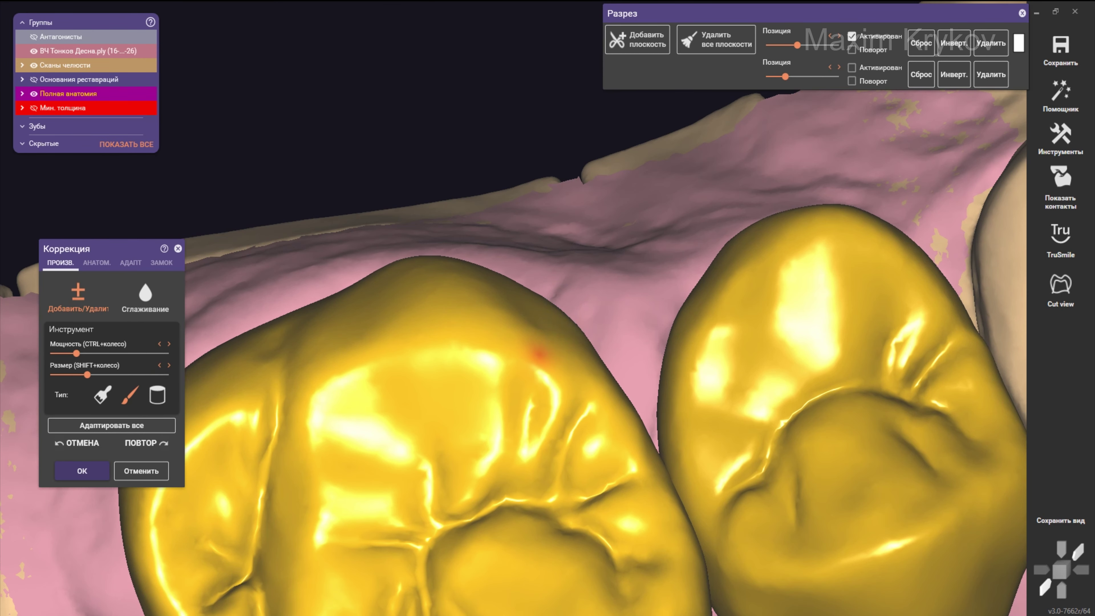
# - Inspect both crowns from a low side angle and from above
pyautogui.moveTo(538, 354); pyautogui.dragTo(554, 257, button='right')
pyautogui.keyDown('shift'); pyautogui.scroll(-2, 554, 256); pyautogui.keyUp('shift')
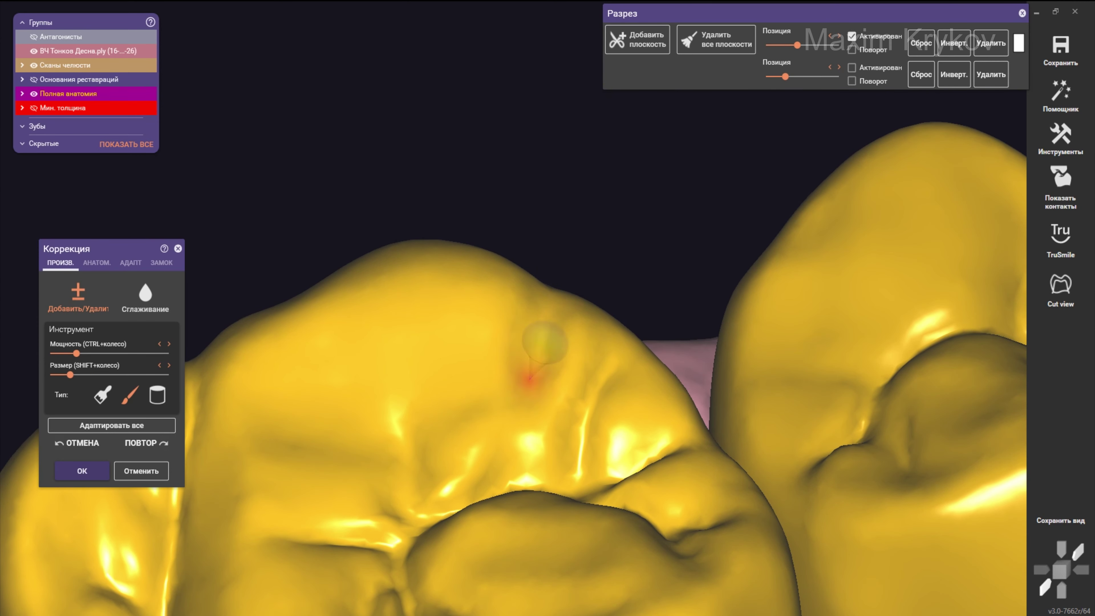
pyautogui.moveTo(529, 379); pyautogui.dragTo(548, 348, button='right')
pyautogui.keyDown('shift'); pyautogui.scroll(2, 548, 348); pyautogui.keyUp('shift')
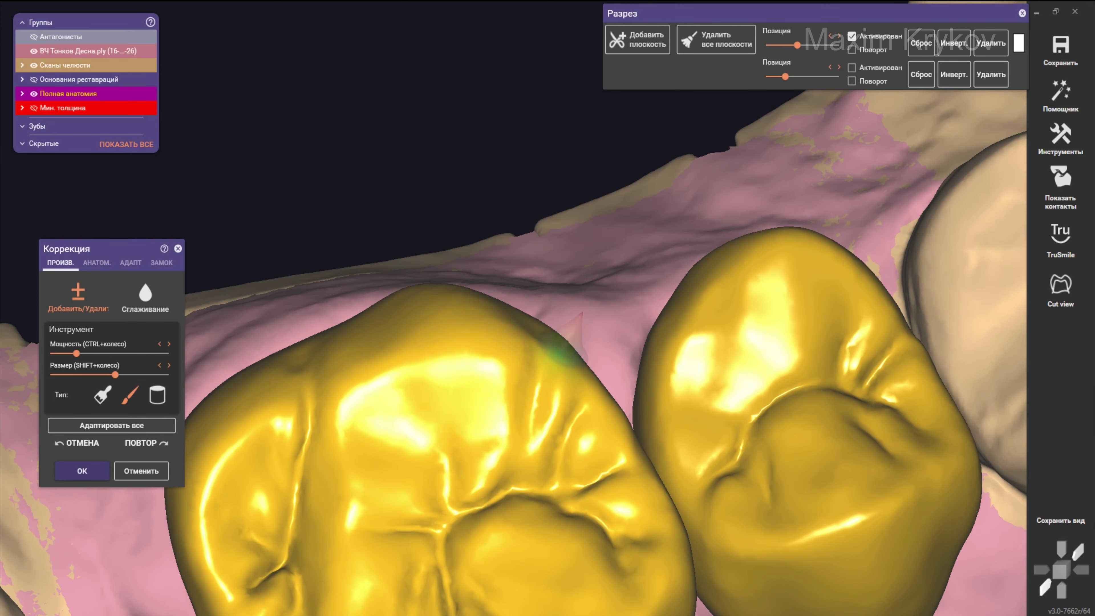
pyautogui.moveTo(558, 287)
pyautogui.mouseDown(button='right')
pyautogui.moveTo(567, 410)
pyautogui.moveTo(530, 302)
pyautogui.mouseUp(button='right')
pyautogui.scroll(3, 552, 405)
pyautogui.scroll(-2, 590, 403)
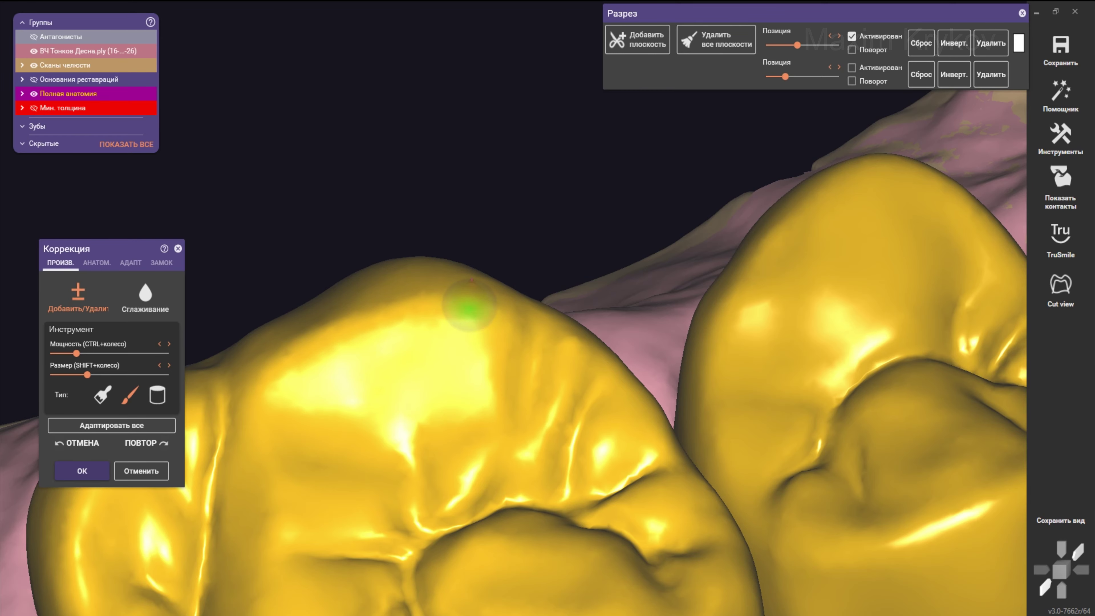
# - Orbit closely around the crown's side surface
pyautogui.moveTo(470, 306); pyautogui.dragTo(597, 416, button='right')
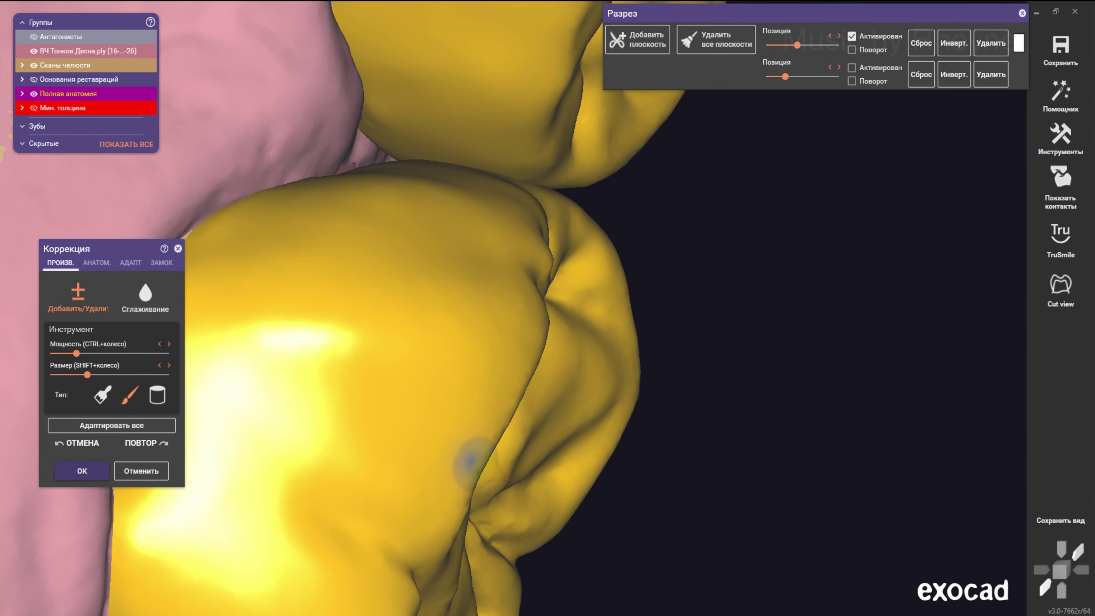
pyautogui.moveTo(559, 343)
pyautogui.mouseDown(button='right')
pyautogui.moveTo(505, 313)
pyautogui.moveTo(543, 287)
pyautogui.moveTo(529, 279)
pyautogui.moveTo(616, 226)
pyautogui.mouseUp(button='right')
pyautogui.keyDown('shift'); pyautogui.scroll(-3, 616, 227); pyautogui.keyUp('shift')
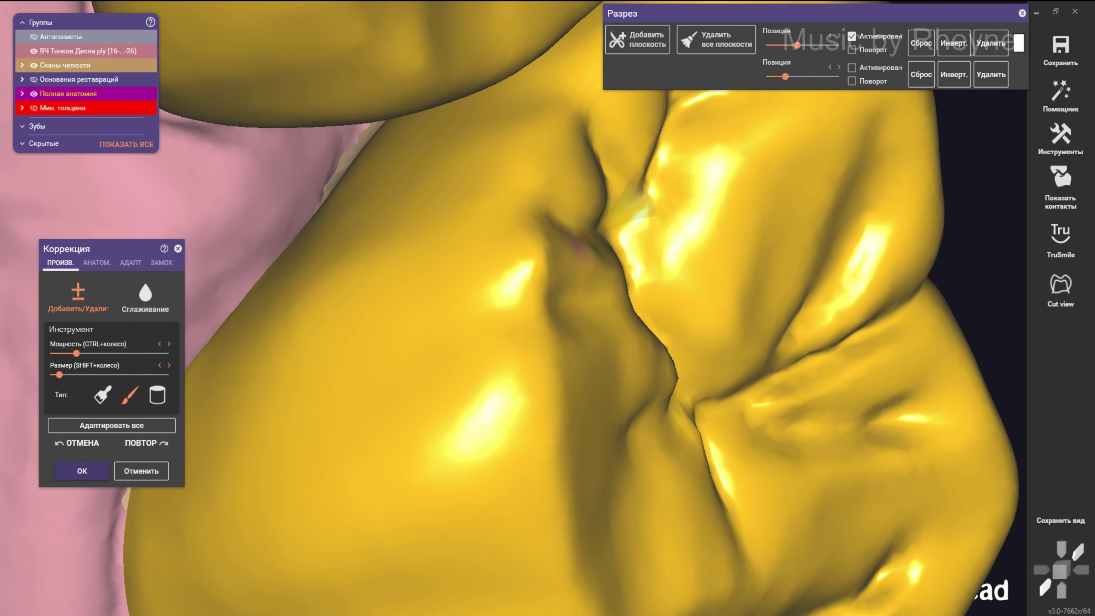
pyautogui.moveTo(552, 332); pyautogui.dragTo(558, 267, button='right')
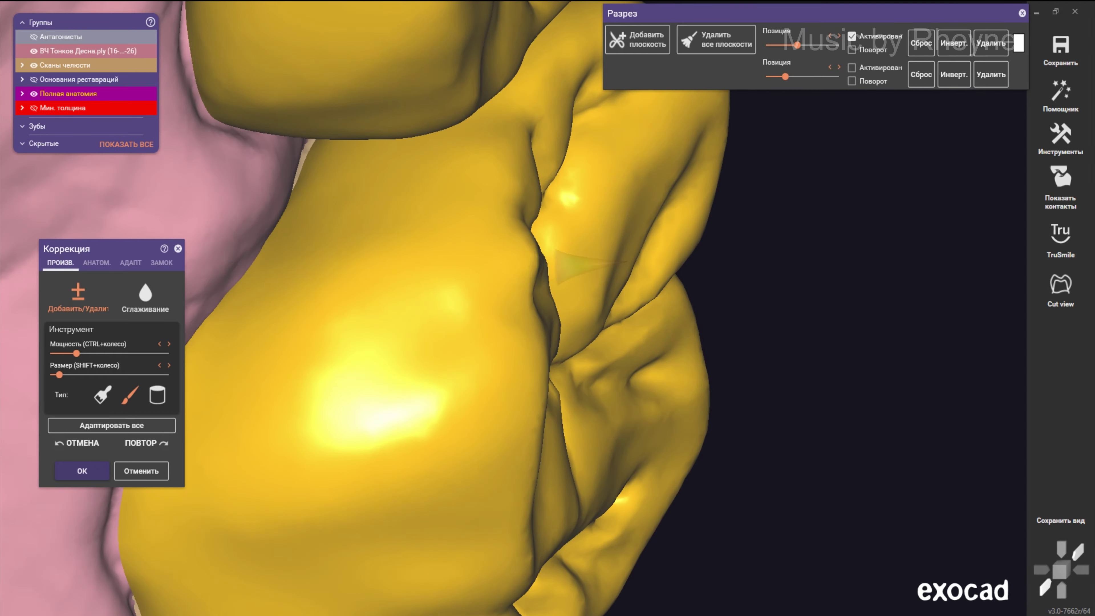
pyautogui.keyDown('shift'); pyautogui.scroll(3, 532, 284); pyautogui.keyUp('shift')
pyautogui.scroll(3, 532, 284)
pyautogui.keyDown('ctrl'); pyautogui.scroll(1, 530, 288); pyautogui.keyUp('ctrl')
pyautogui.scroll(3, 528, 293)
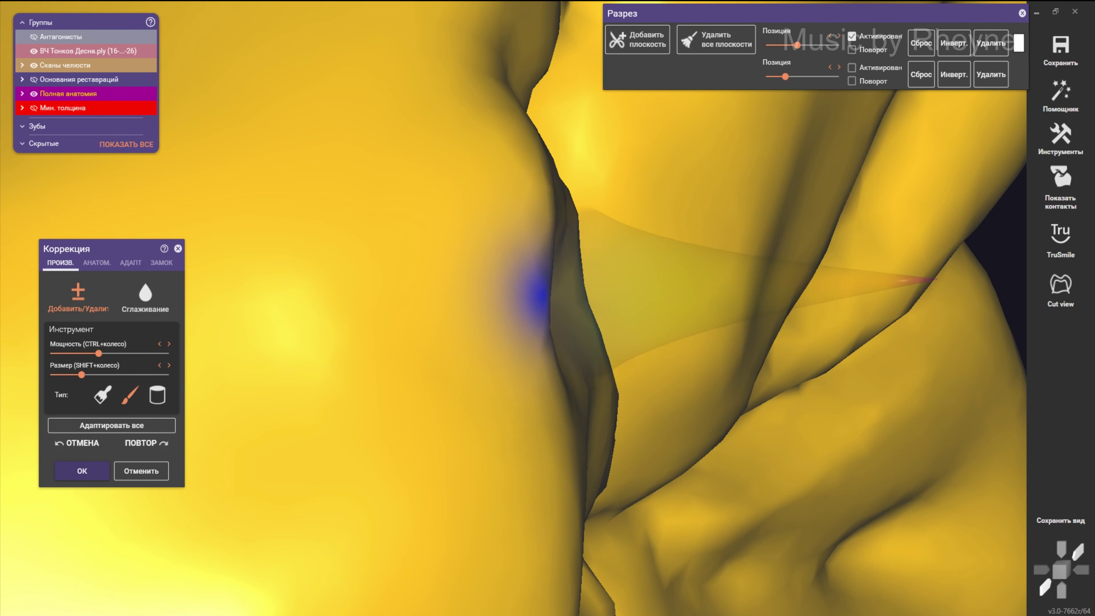
# - Zoom out and turn the crown to a side view
pyautogui.keyDown('shift'); pyautogui.scroll(-3, 539, 294); pyautogui.keyUp('shift')
pyautogui.scroll(-3, 526, 289)
pyautogui.scroll(-3, 513, 289)
pyautogui.scroll(-2, 567, 300)
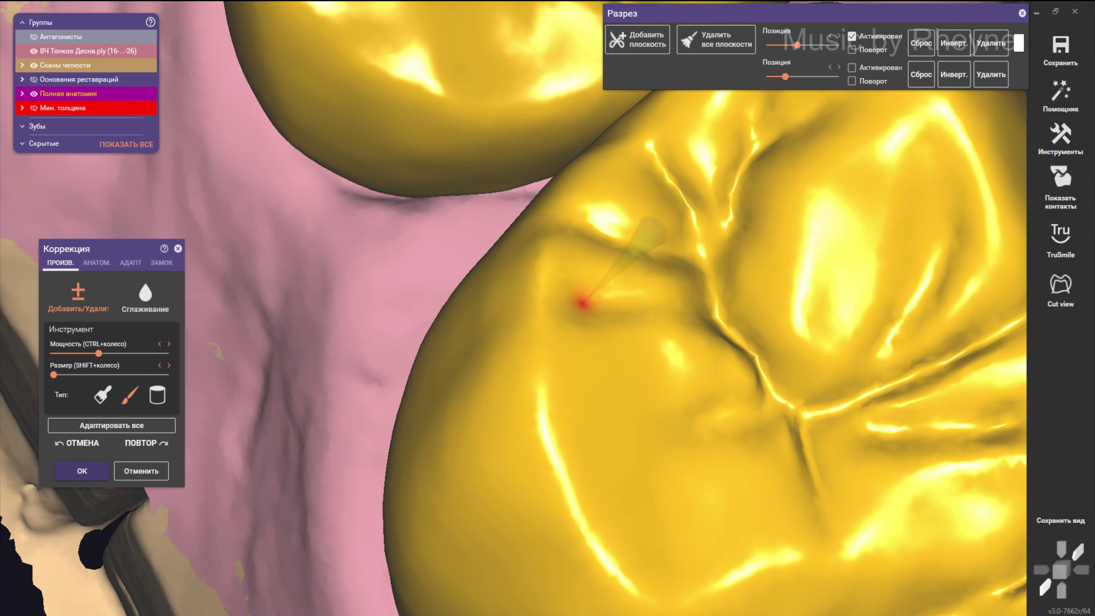
pyautogui.scroll(-1, 580, 322)
pyautogui.keyDown('shift'); pyautogui.scroll(2, 573, 209); pyautogui.keyUp('shift')
pyautogui.scroll(1, 573, 209)
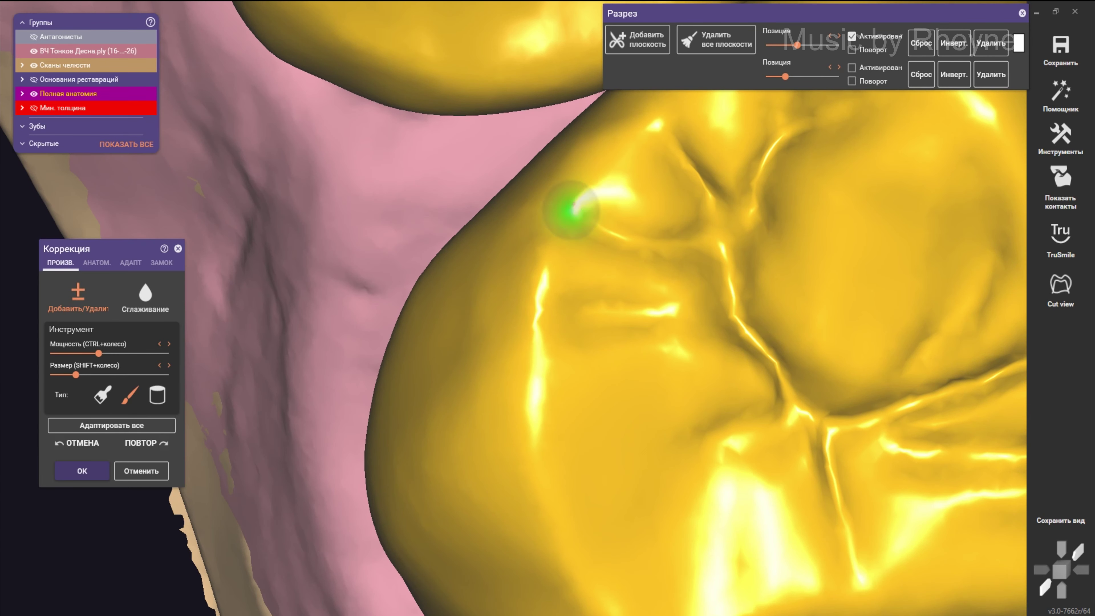
pyautogui.moveTo(582, 190); pyautogui.dragTo(548, 229, button='right')
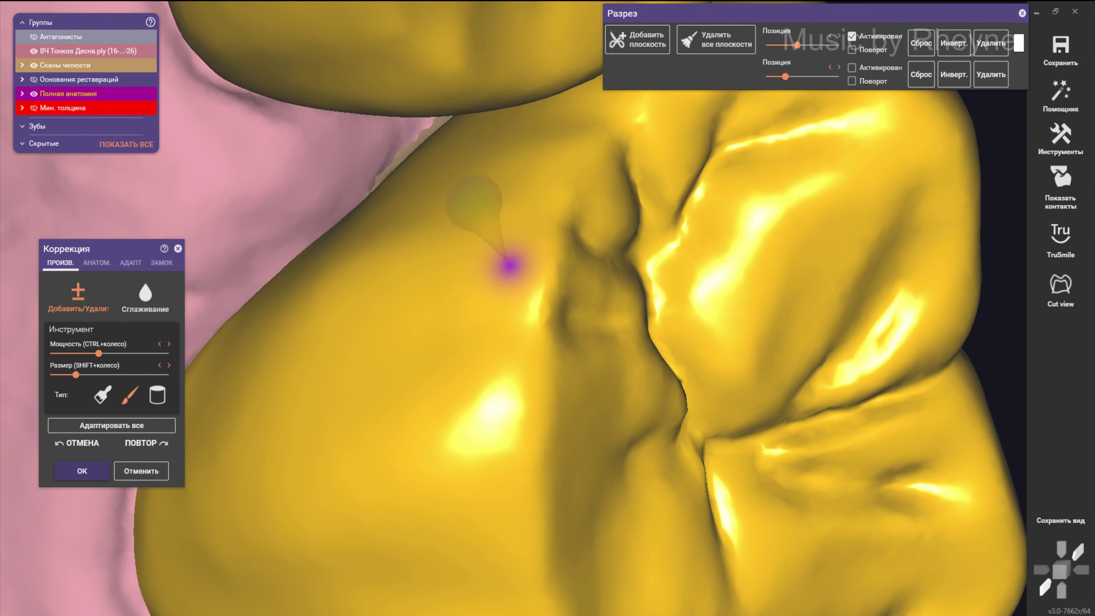
pyautogui.moveTo(518, 179)
pyautogui.mouseDown(button='right')
pyautogui.moveTo(594, 237)
pyautogui.moveTo(521, 254)
pyautogui.mouseUp(button='right')
pyautogui.keyDown('ctrl'); pyautogui.scroll(-1, 521, 254); pyautogui.keyUp('ctrl')
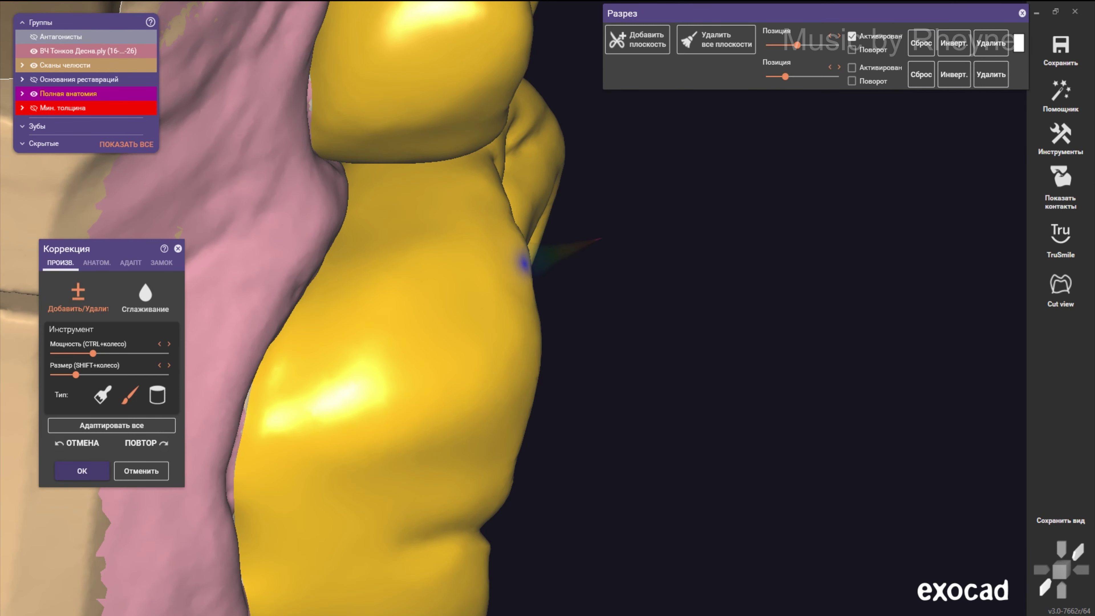
# - Show the antagonist again and zoom around the crowns to check the bite
pyautogui.press('a')
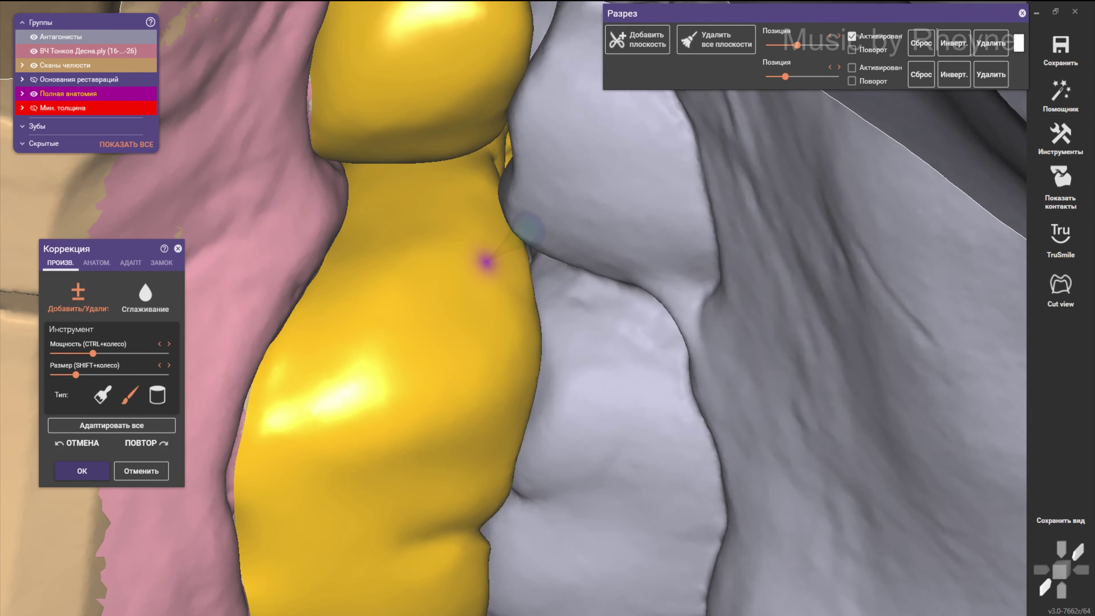
pyautogui.scroll(2, 499, 231)
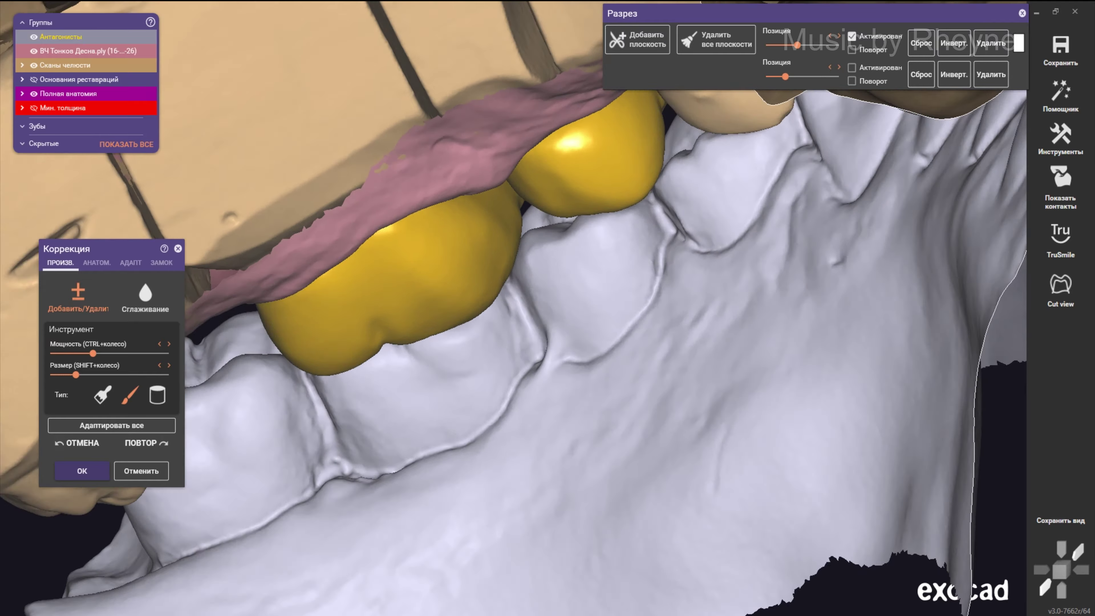
pyautogui.scroll(2, 500, 231)
pyautogui.scroll(2, 500, 231)
pyautogui.scroll(2, 500, 230)
pyautogui.moveTo(500, 231)
pyautogui.mouseDown(button='right')
pyautogui.moveTo(505, 240)
pyautogui.moveTo(465, 202)
pyautogui.mouseUp(button='right')
pyautogui.scroll(-5, 500, 231)
pyautogui.scroll(-3, 500, 231)
pyautogui.scroll(2, 500, 231)
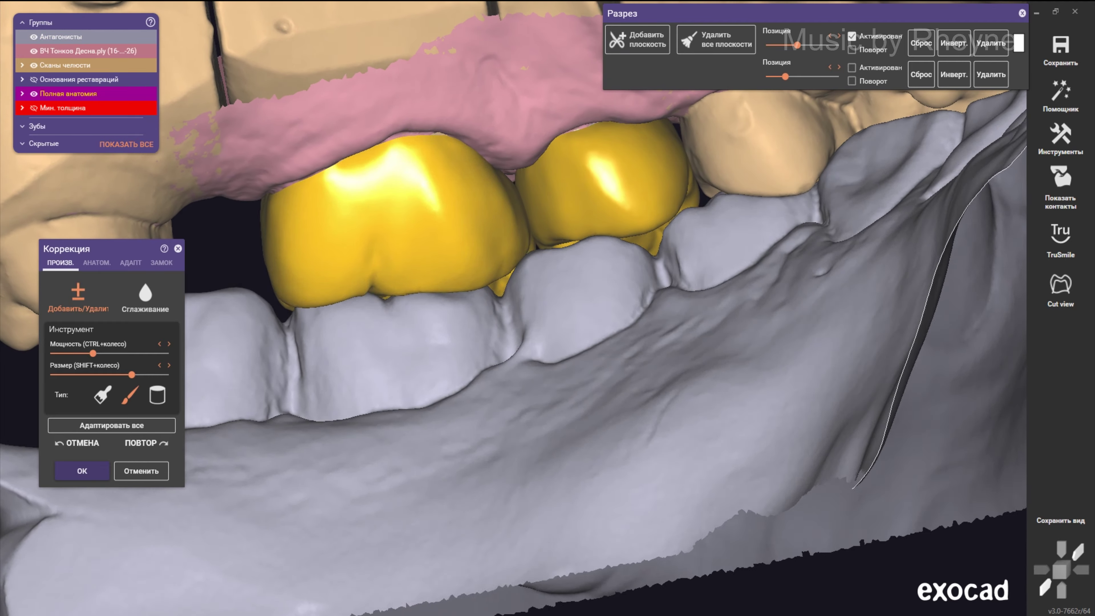
pyautogui.scroll(3, 500, 231)
# - Hide the antagonist and close in on the left crown's occlusal surface
pyautogui.press('a')
pyautogui.moveTo(500, 230)
pyautogui.mouseDown(button='right')
pyautogui.moveTo(476, 233)
pyautogui.moveTo(319, 99)
pyautogui.mouseUp(button='right')
pyautogui.moveTo(495, 302)
pyautogui.mouseDown(button='right')
pyautogui.moveTo(513, 306)
pyautogui.moveTo(515, 284)
pyautogui.mouseUp(button='right')
pyautogui.keyDown('shift'); pyautogui.scroll(-3, 513, 306); pyautogui.keyUp('shift')
pyautogui.scroll(3, 513, 307)
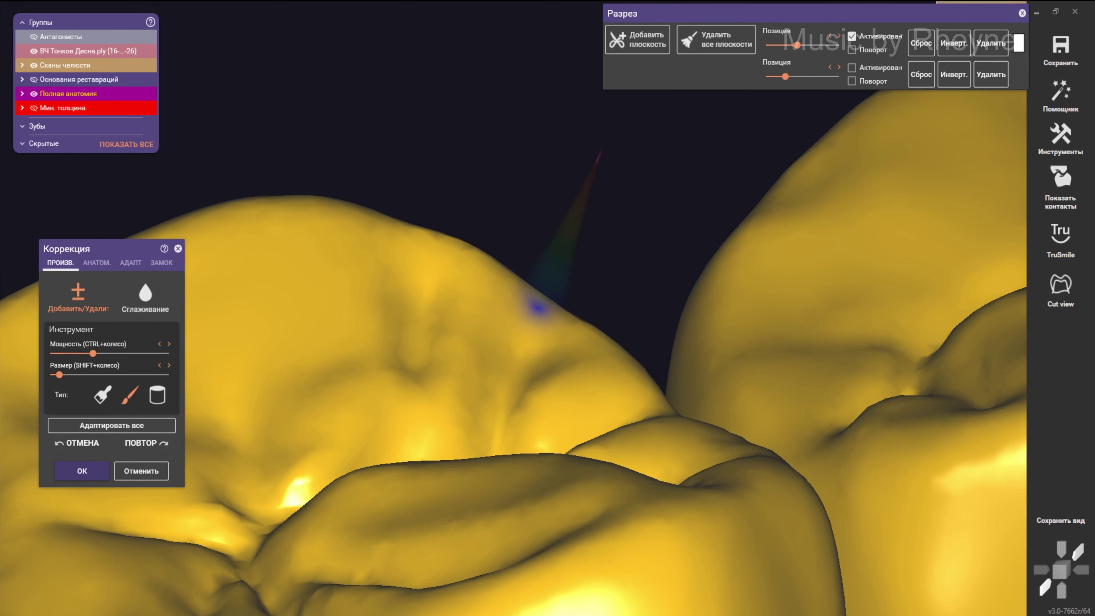
# - Work the left crown in anatomic correction mode, viewing it from low side angles with the gum
pyautogui.moveTo(537, 307); pyautogui.dragTo(511, 276, button='right')
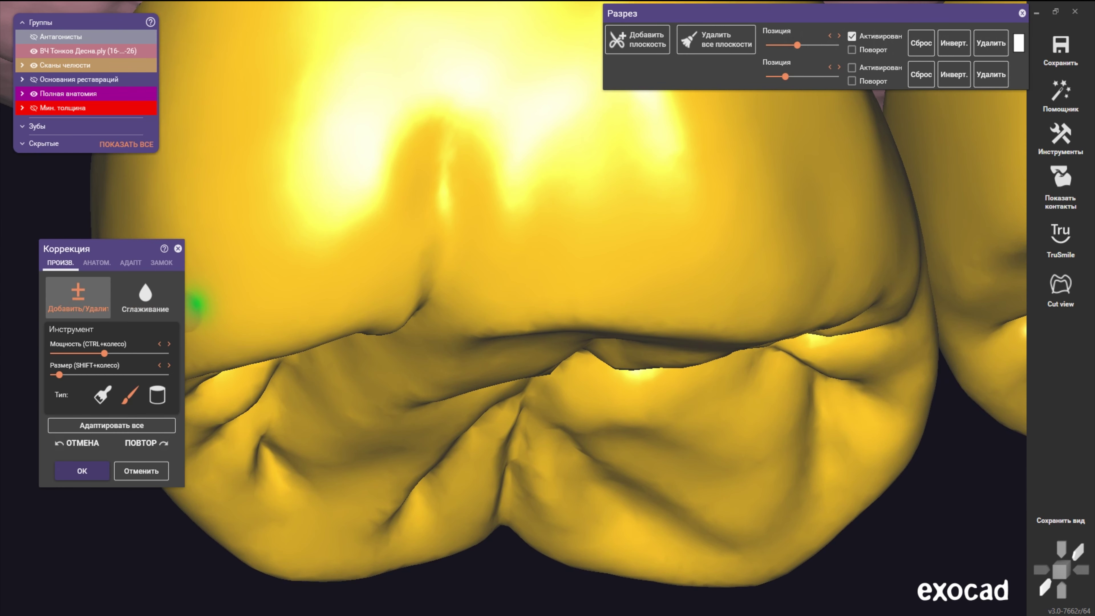
pyautogui.click(96, 262)
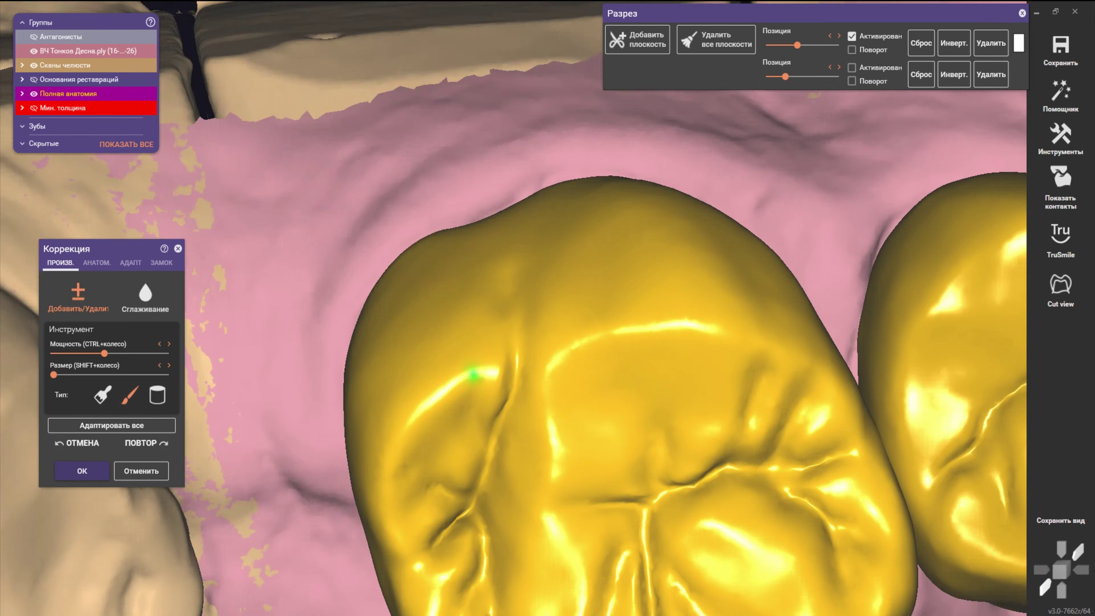
pyautogui.moveTo(477, 447); pyautogui.dragTo(505, 377, button='right')
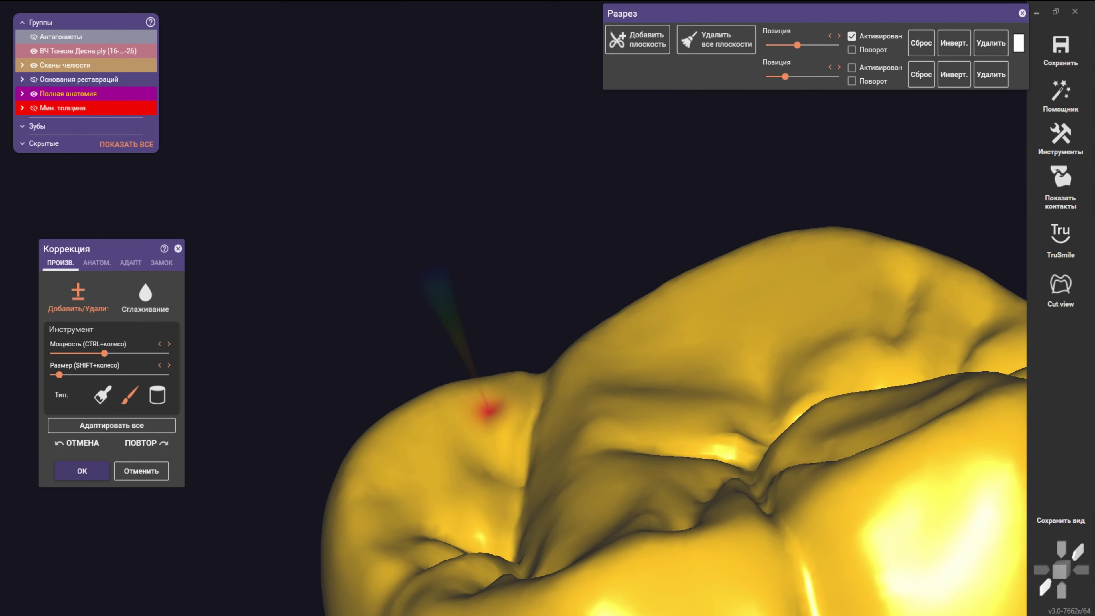
pyautogui.keyDown('shift'); pyautogui.scroll(-1, 483, 452); pyautogui.keyUp('shift')
pyautogui.moveTo(484, 452)
pyautogui.mouseDown(button='right')
pyautogui.moveTo(496, 560)
pyautogui.moveTo(491, 431)
pyautogui.mouseUp(button='right')
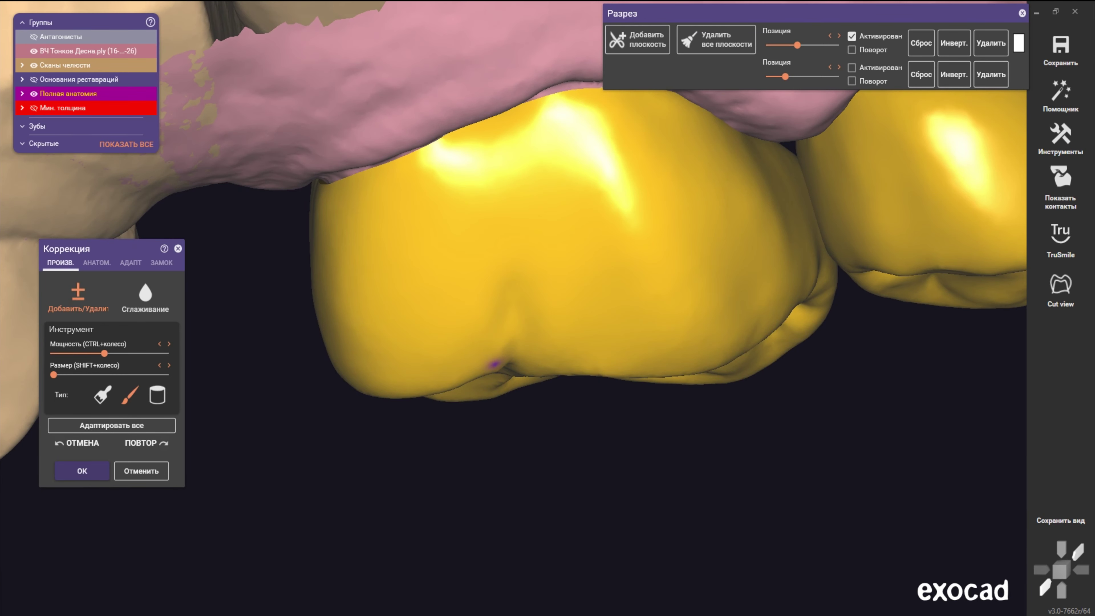
pyautogui.scroll(-3, 421, 413)
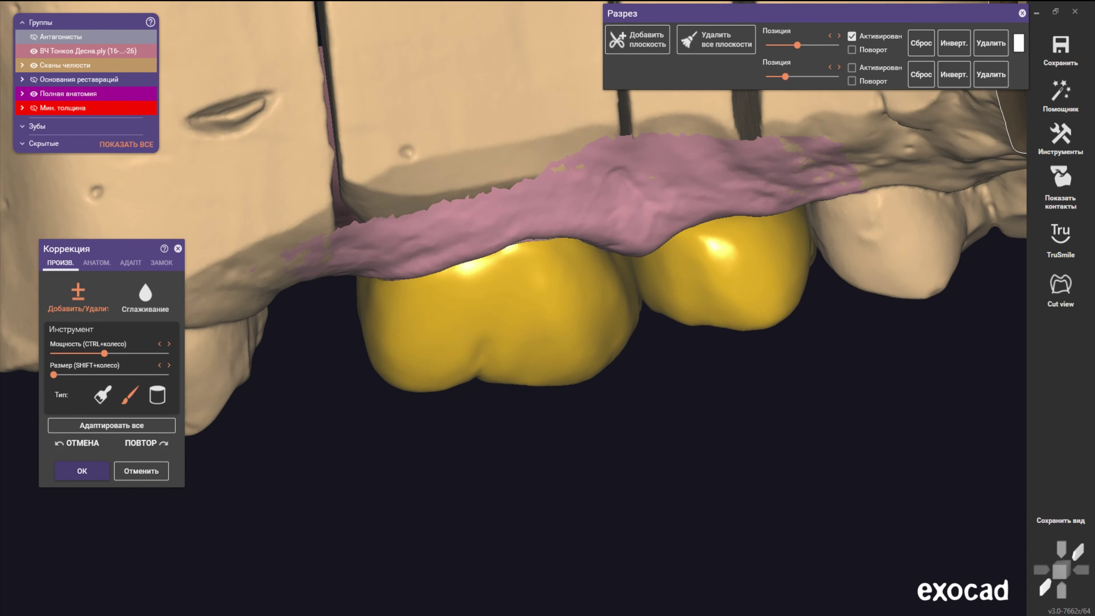
pyautogui.scroll(3, 477, 349)
pyautogui.keyDown('shift'); pyautogui.scroll(3, 477, 348); pyautogui.keyUp('shift')
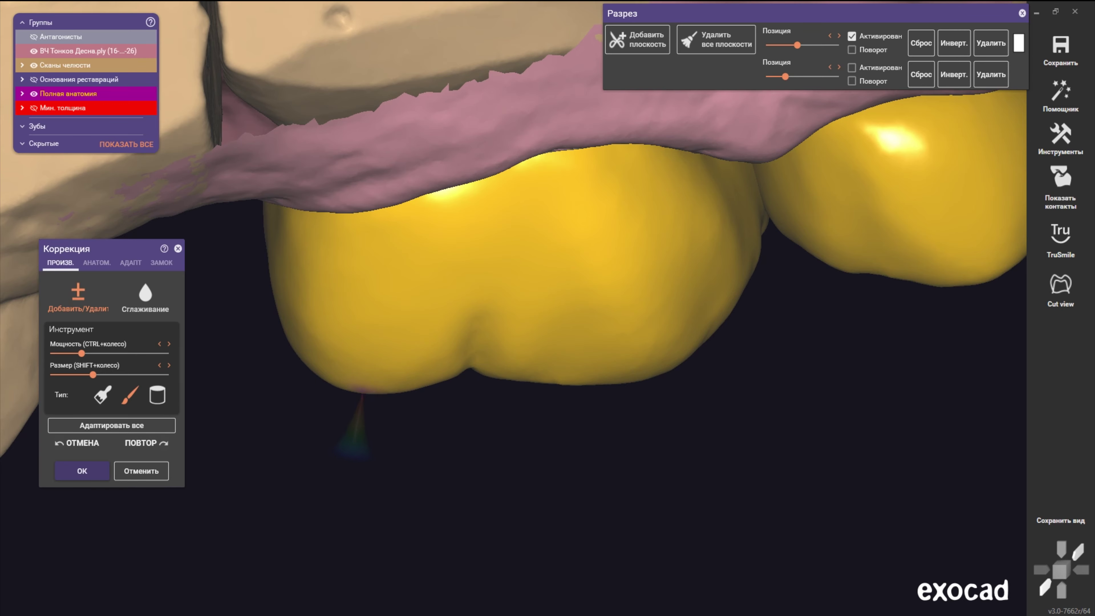
pyautogui.scroll(-5, 361, 395)
pyautogui.scroll(-2, 431, 302)
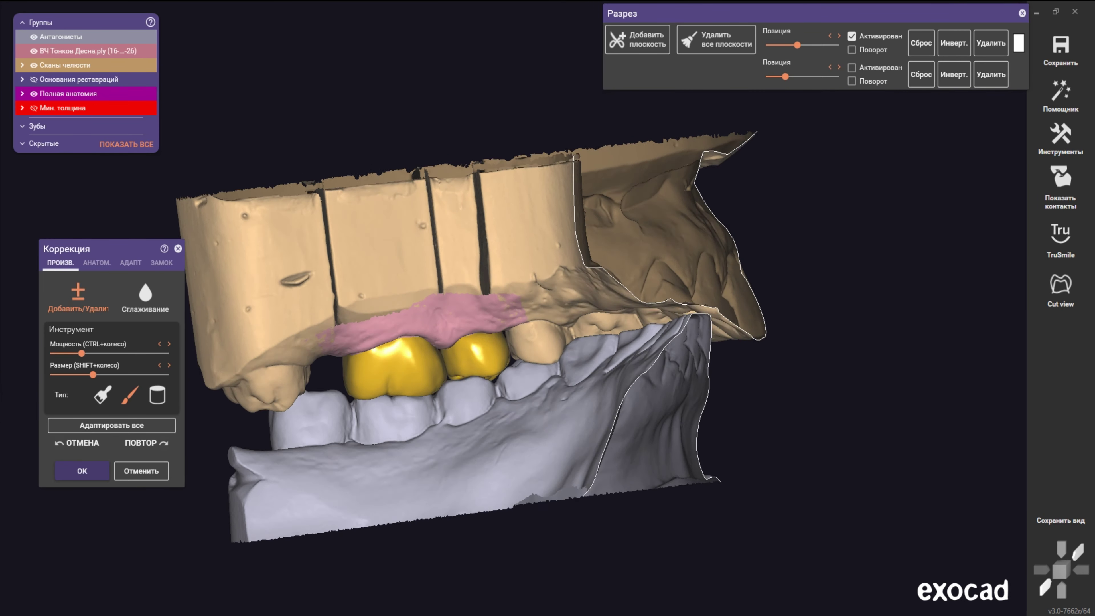
pyautogui.scroll(-3, 370, 395)
pyautogui.scroll(-2, 370, 395)
pyautogui.keyDown('shift'); pyautogui.scroll(5, 369, 395); pyautogui.keyUp('shift')
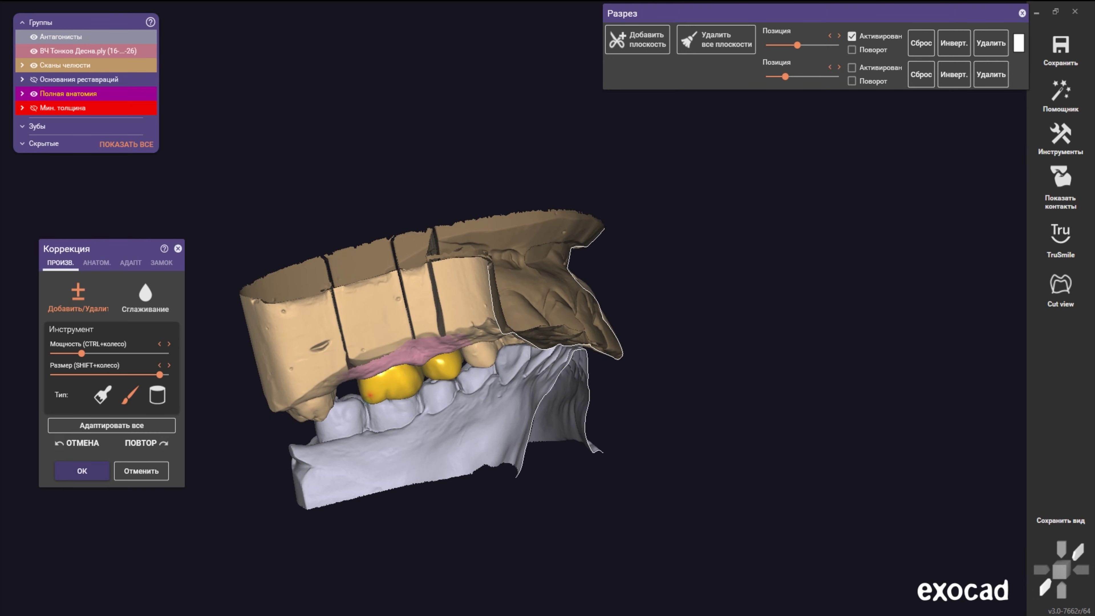
pyautogui.moveTo(370, 395); pyautogui.dragTo(403, 321, button='right')
pyautogui.scroll(5, 403, 321)
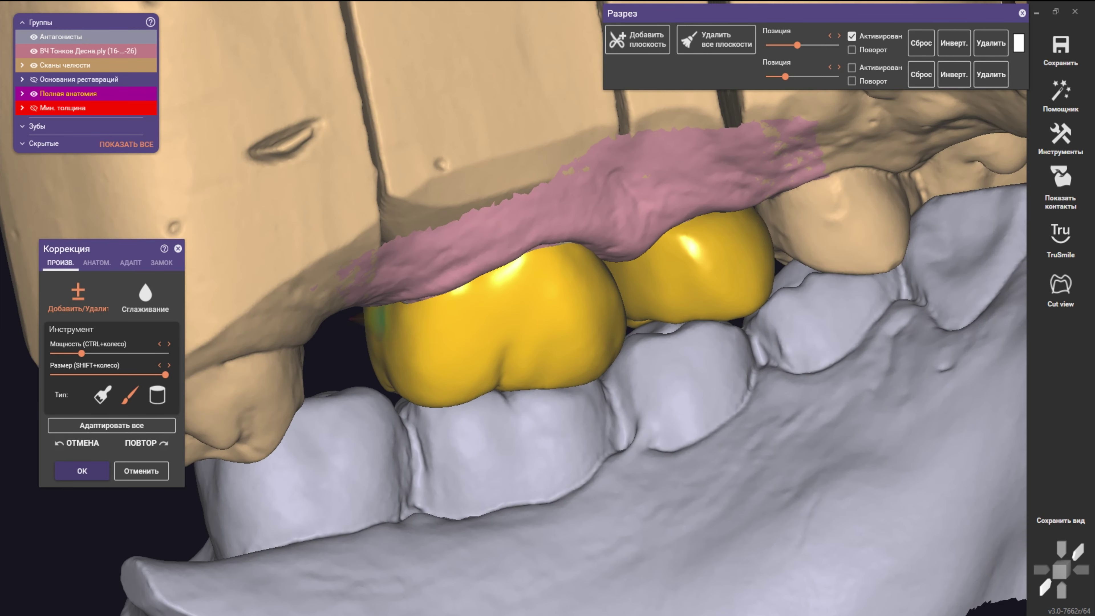
pyautogui.scroll(-2, 431, 336)
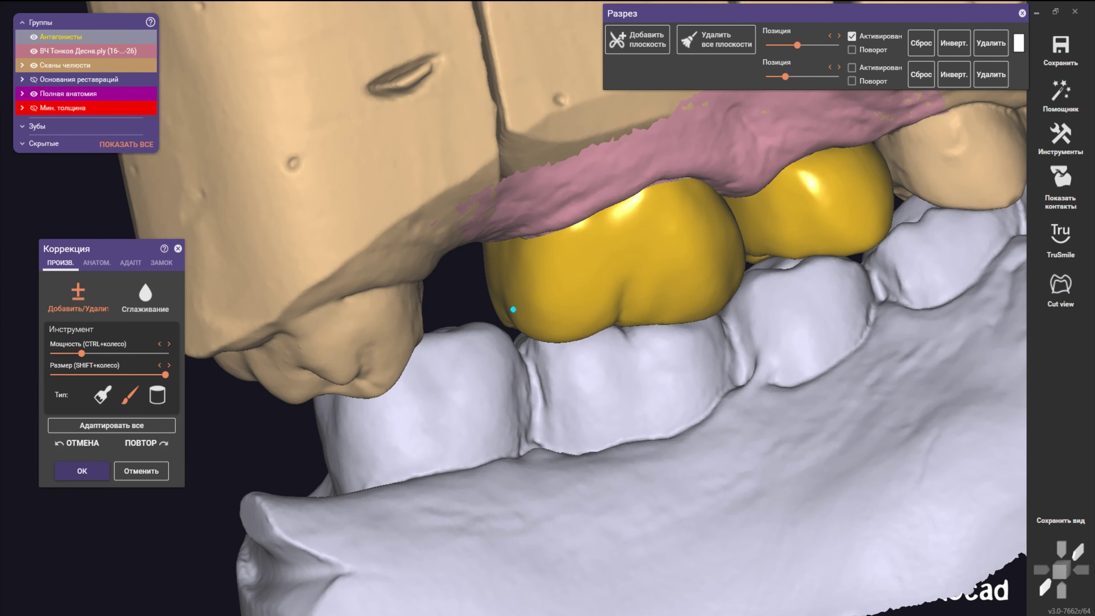
pyautogui.keyDown('ctrl'); pyautogui.keyDown('shift'); pyautogui.click(560, 487); pyautogui.keyUp('shift'); pyautogui.keyUp('ctrl')
pyautogui.keyDown('ctrl'); pyautogui.keyDown('shift'); pyautogui.click(319, 99); pyautogui.keyUp('shift'); pyautogui.keyUp('ctrl')
pyautogui.moveTo(513, 306); pyautogui.dragTo(537, 296, button='right')
pyautogui.scroll(2, 452, 298)
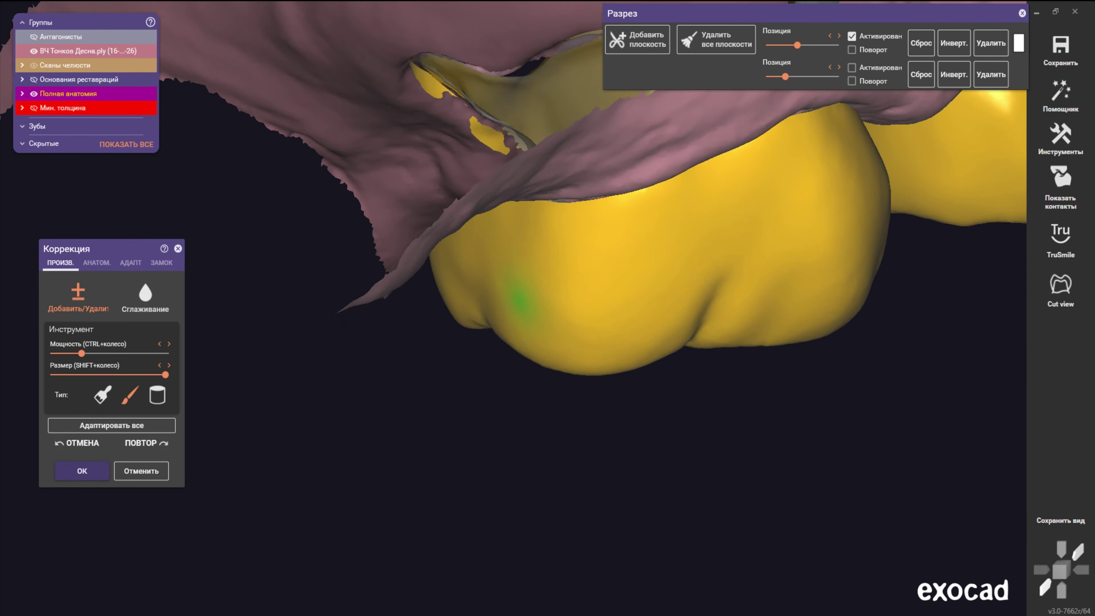
pyautogui.scroll(3, 485, 309)
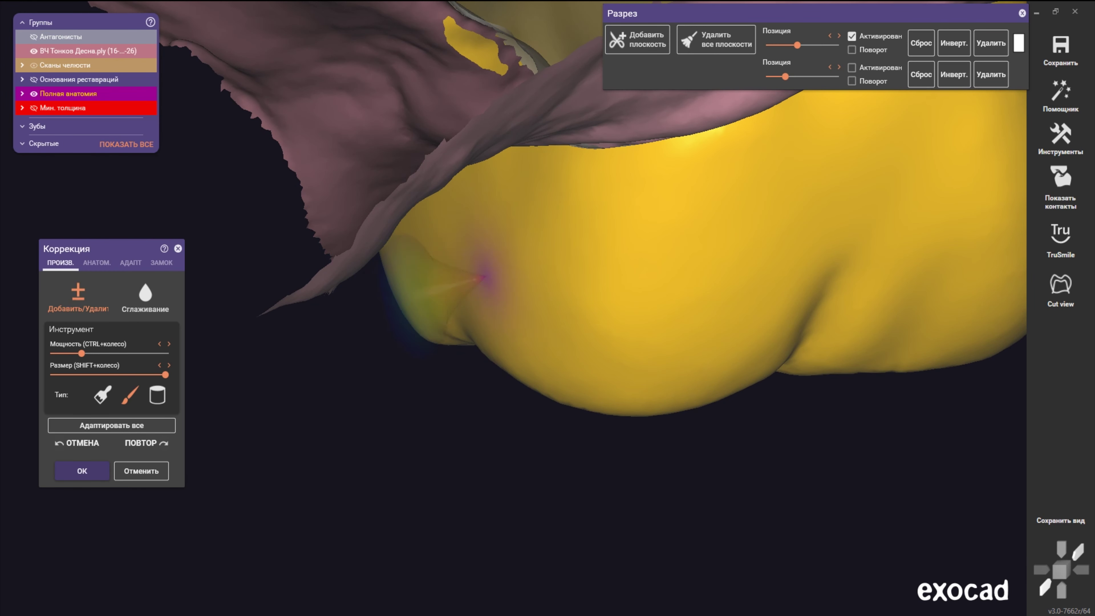
pyautogui.scroll(-3, 425, 288)
pyautogui.moveTo(424, 288); pyautogui.dragTo(425, 258, button='right')
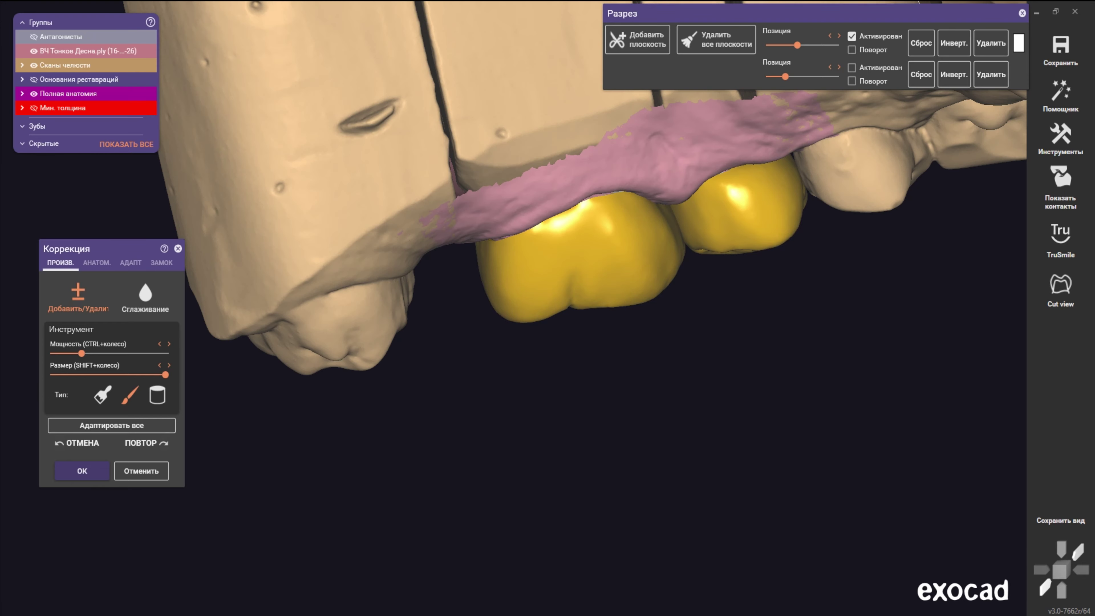
pyautogui.click(34, 37)
pyautogui.scroll(-2, 560, 302)
pyautogui.press('ctrl')
pyautogui.moveTo(560, 301); pyautogui.dragTo(539, 280, button='right')
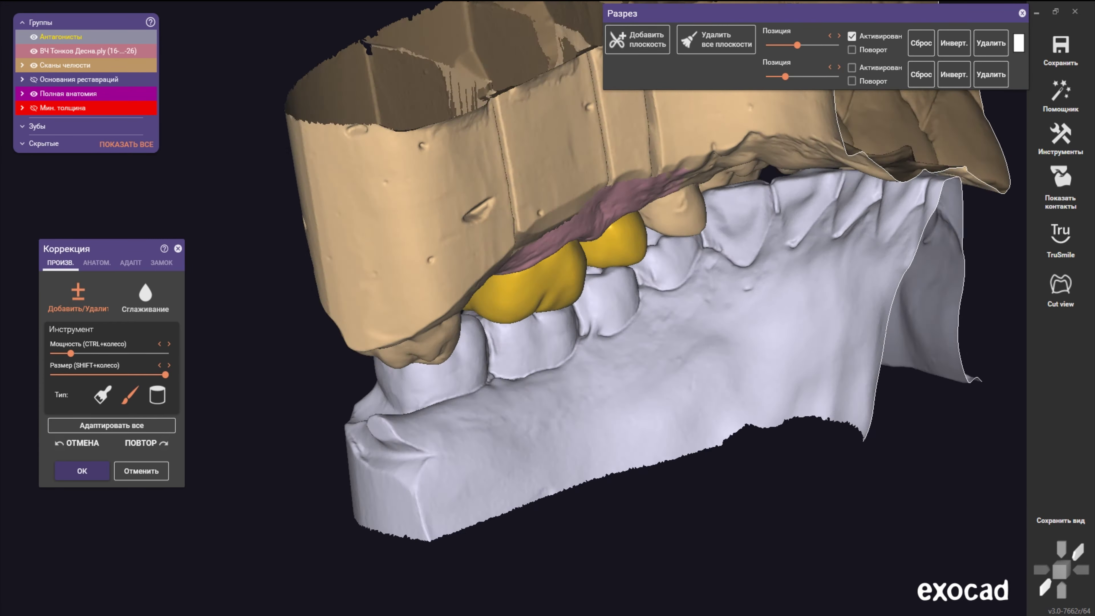
pyautogui.moveTo(819, 366); pyautogui.dragTo(668, 362, button='right')
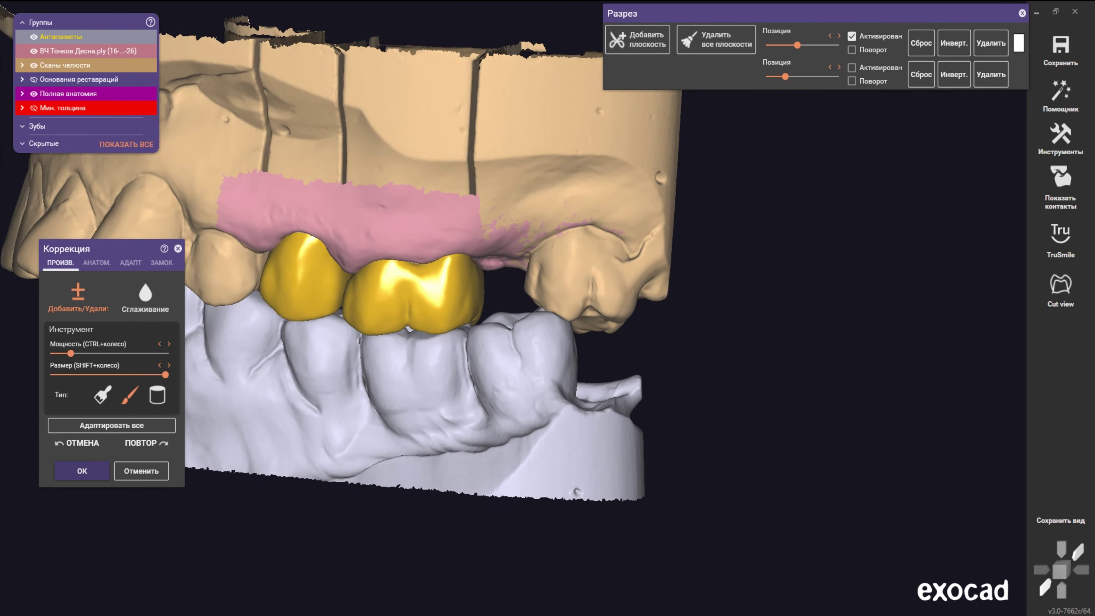
pyautogui.scroll(3, 431, 302)
pyautogui.scroll(-3, 431, 302)
pyautogui.moveTo(431, 302)
pyautogui.mouseDown(button='right')
pyautogui.moveTo(431, 259)
pyautogui.moveTo(431, 294)
pyautogui.mouseUp(button='right')
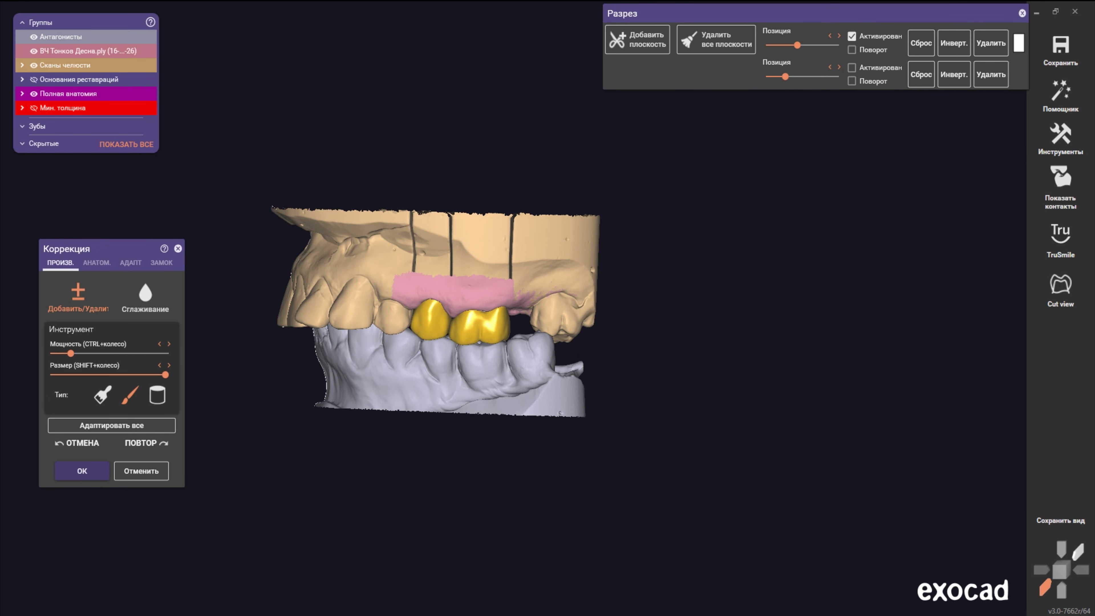
pyautogui.click(1044, 587)
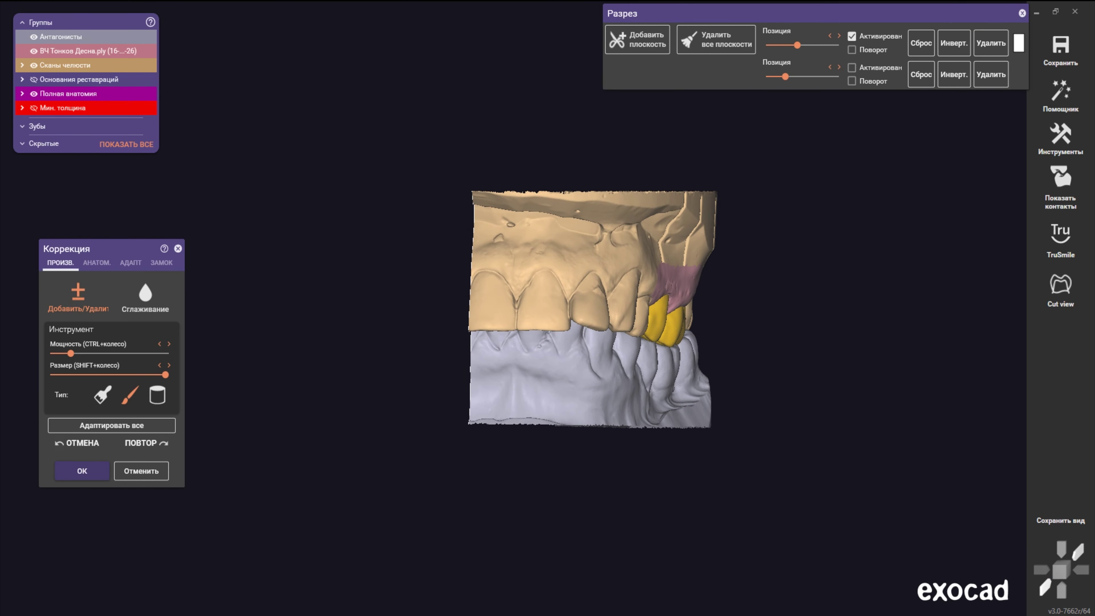
# - Turn off the cut plane, hide the antagonist and select the Область фиссур anatomy adjustment
pyautogui.click(851, 36)
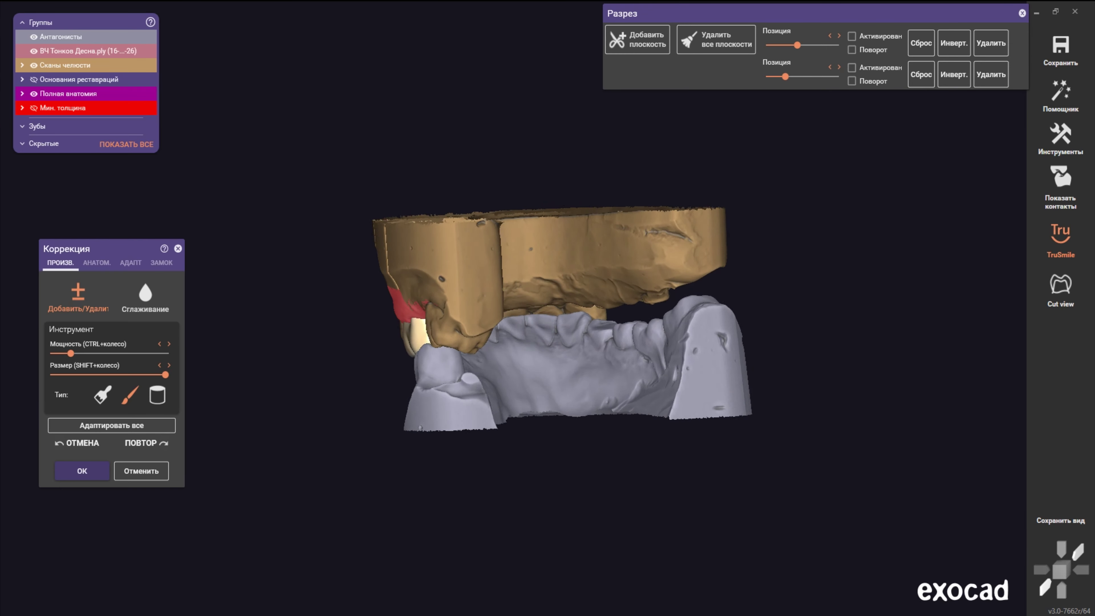
pyautogui.press('a')
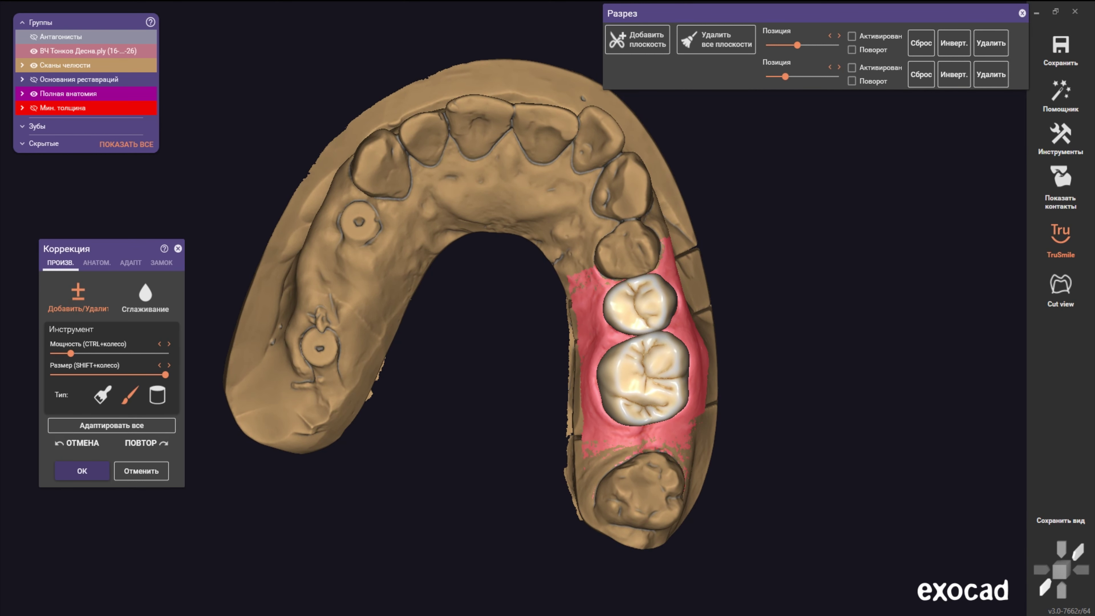
pyautogui.click(96, 262)
pyautogui.click(144, 357)
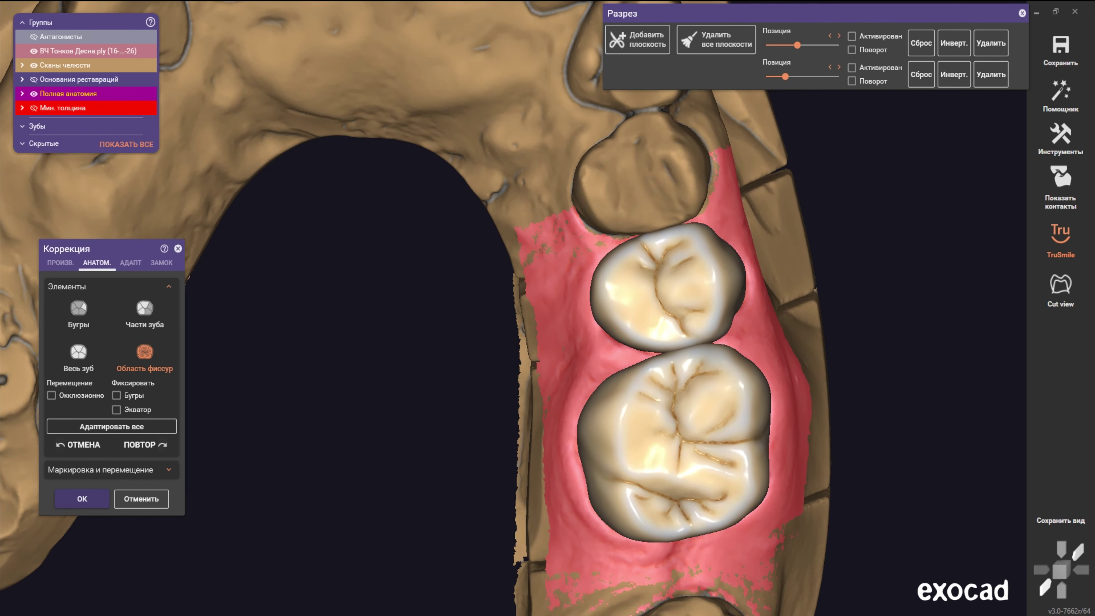
# - Return to free-form add/remove mode with a smaller brush and close in on the upper molar
pyautogui.click(60, 262)
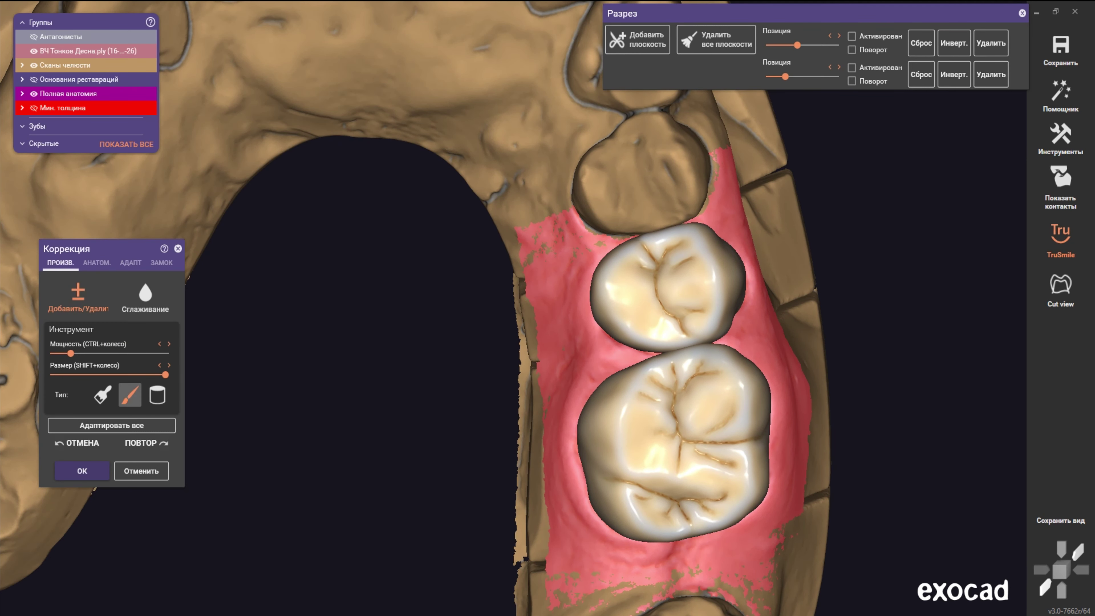
pyautogui.scroll(1, 667, 329)
pyautogui.keyDown('shift'); pyautogui.scroll(-2, 667, 330); pyautogui.keyUp('shift')
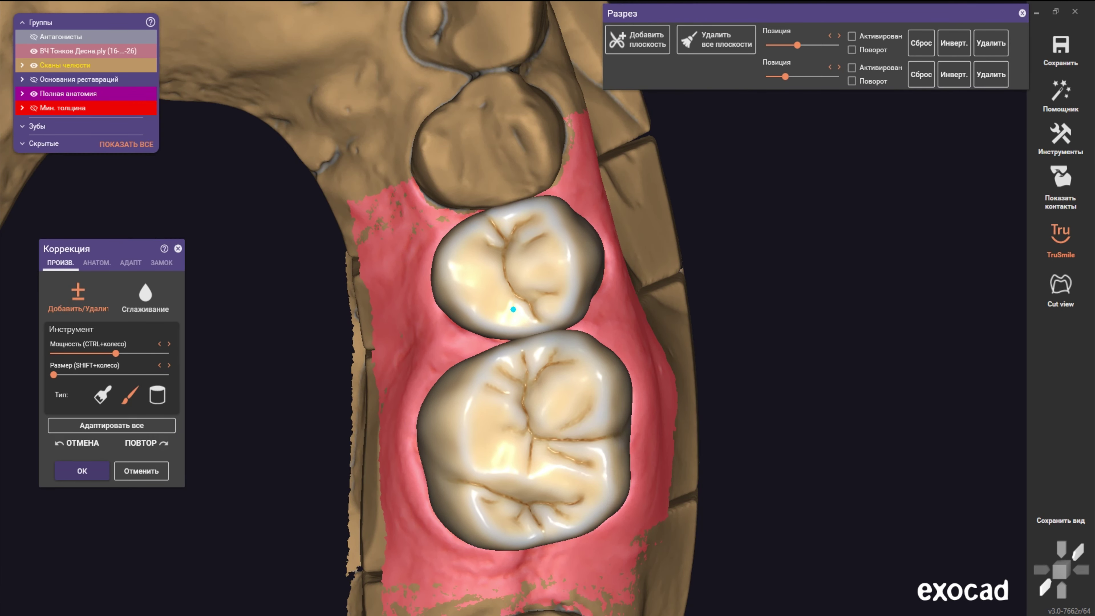
pyautogui.moveTo(658, 323); pyautogui.dragTo(524, 189, button='right')
pyautogui.scroll(5, 524, 190)
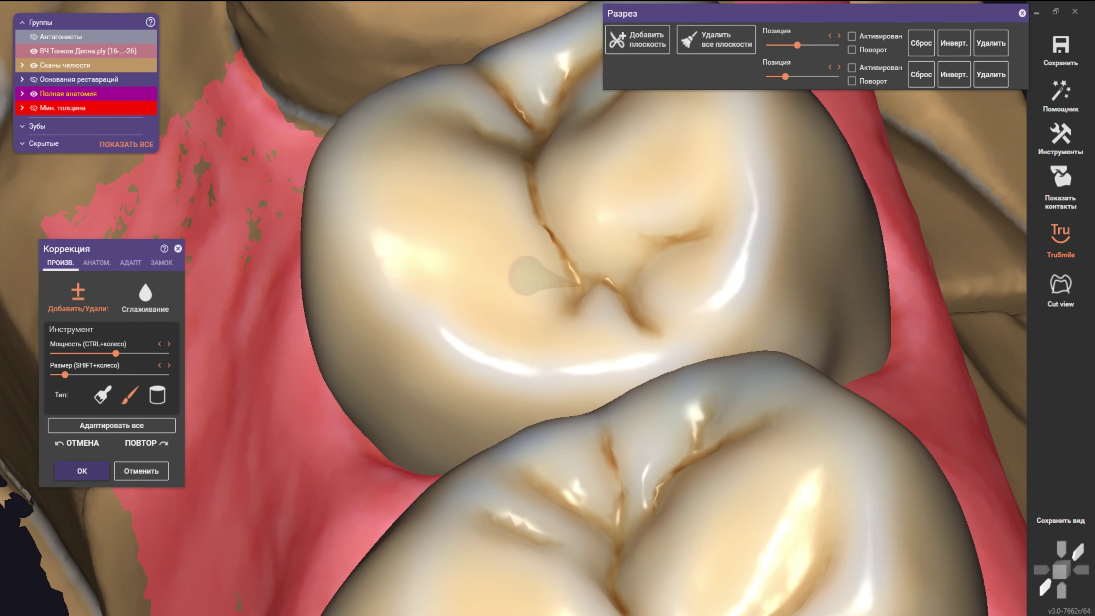
pyautogui.scroll(-3, 561, 287)
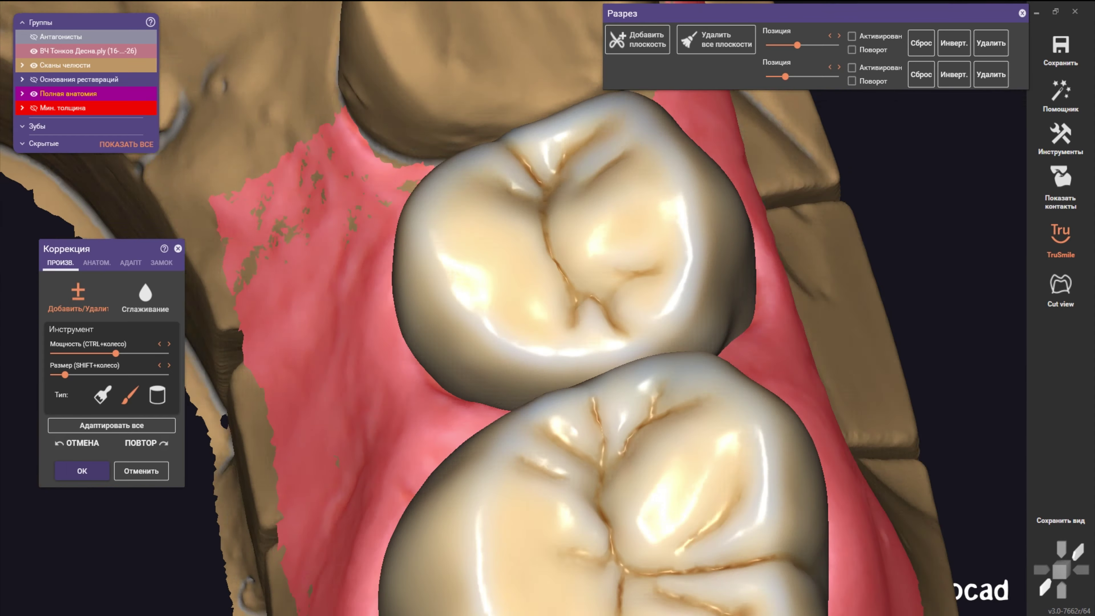
# - Orbit and zoom around both molar crowns, ending at a more top-down angle
pyautogui.moveTo(561, 287); pyautogui.dragTo(561, 287, button='right')
pyautogui.scroll(1, 561, 287)
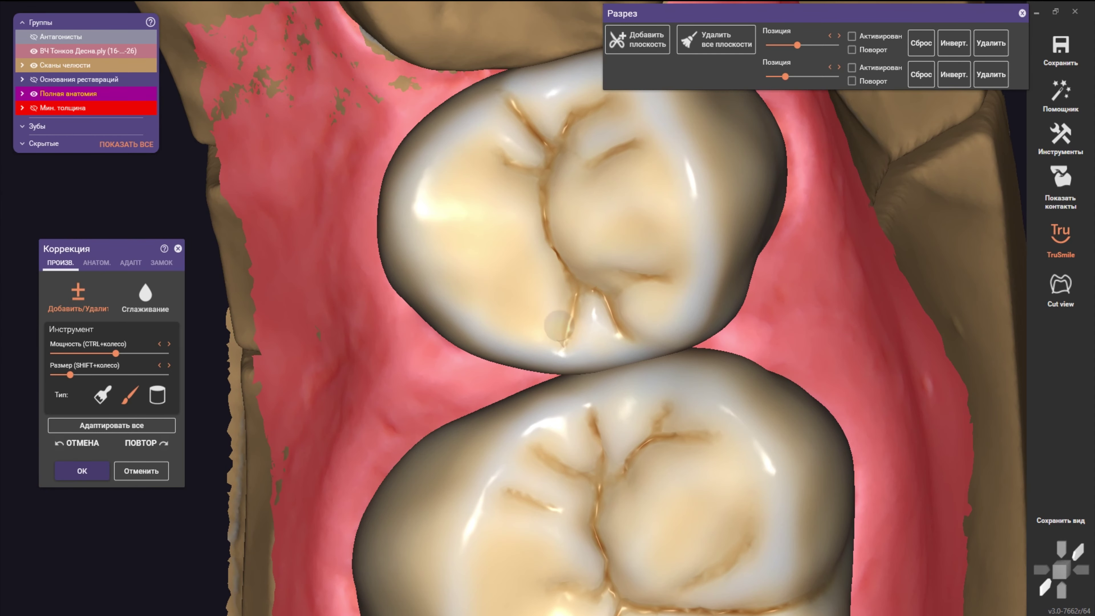
pyautogui.scroll(-3, 558, 326)
pyautogui.moveTo(558, 325); pyautogui.dragTo(573, 307, button='right')
pyautogui.scroll(2, 573, 306)
pyautogui.scroll(2, 580, 302)
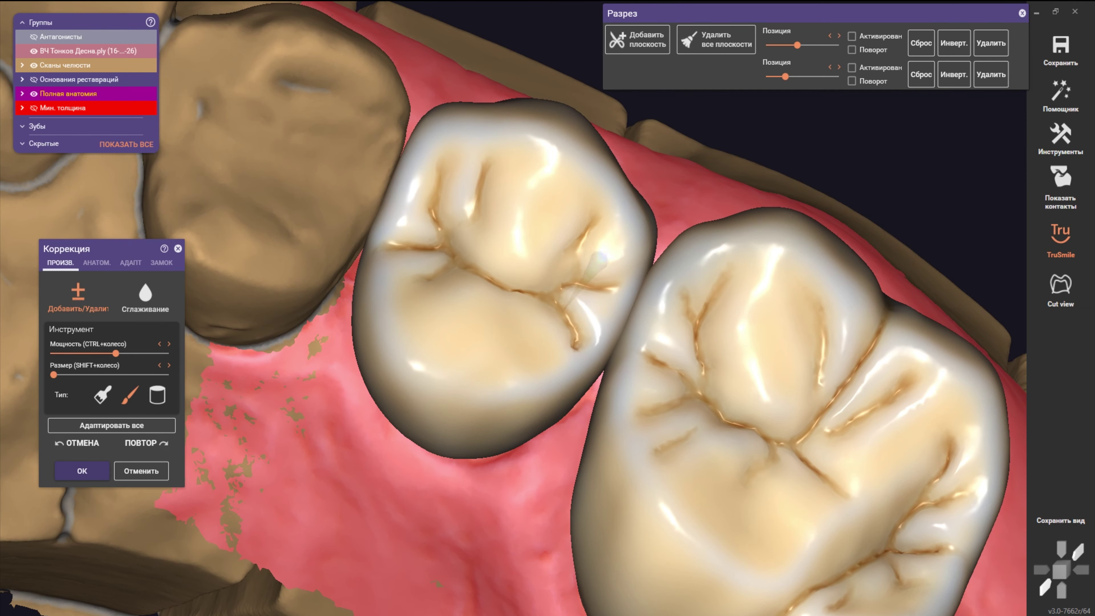
pyautogui.scroll(-2, 597, 261)
pyautogui.scroll(1, 560, 291)
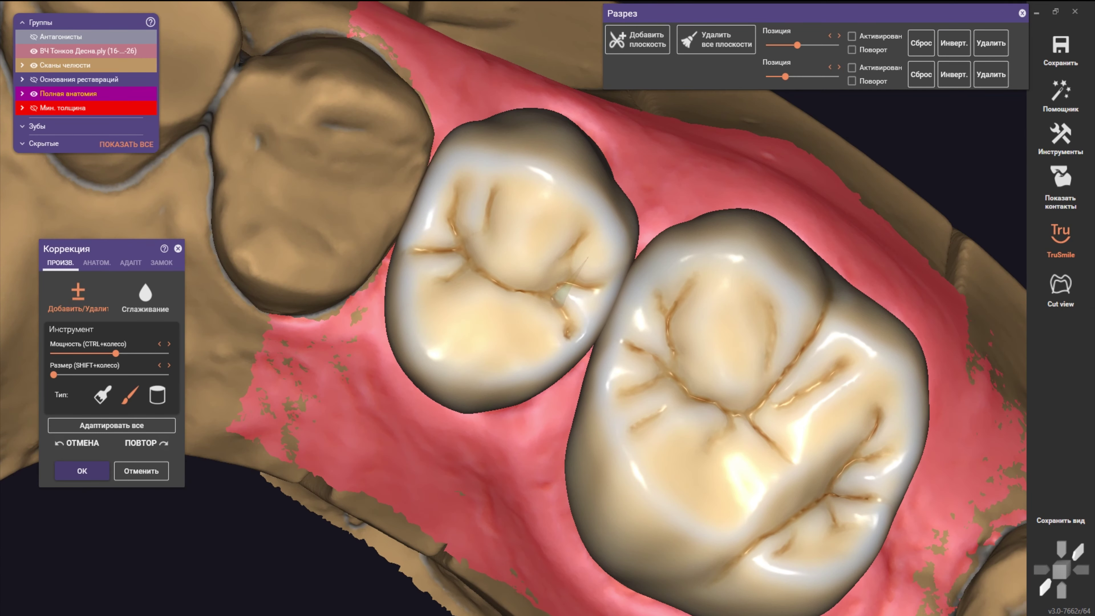
pyautogui.moveTo(560, 293); pyautogui.dragTo(578, 319, button='right')
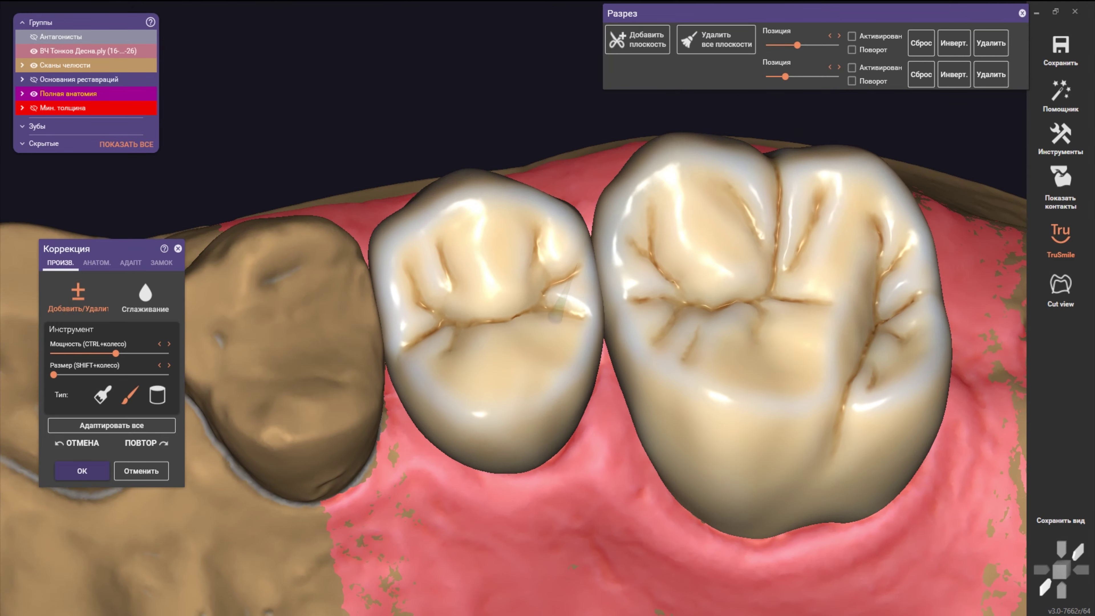
pyautogui.scroll(2, 578, 319)
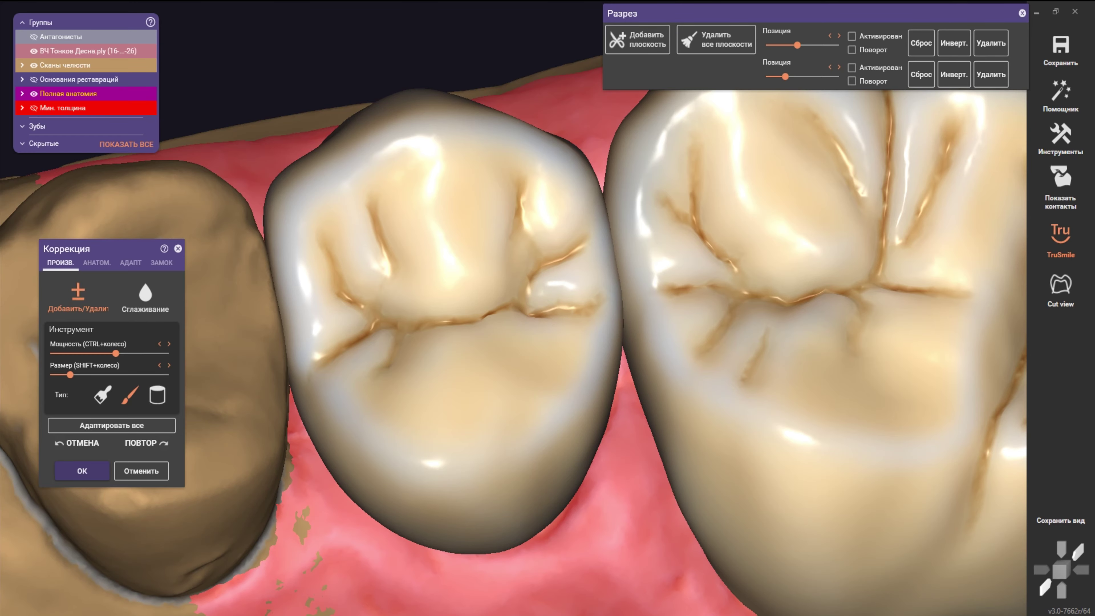
pyautogui.moveTo(519, 319); pyautogui.dragTo(519, 341, button='right')
pyautogui.scroll(-5, 585, 330)
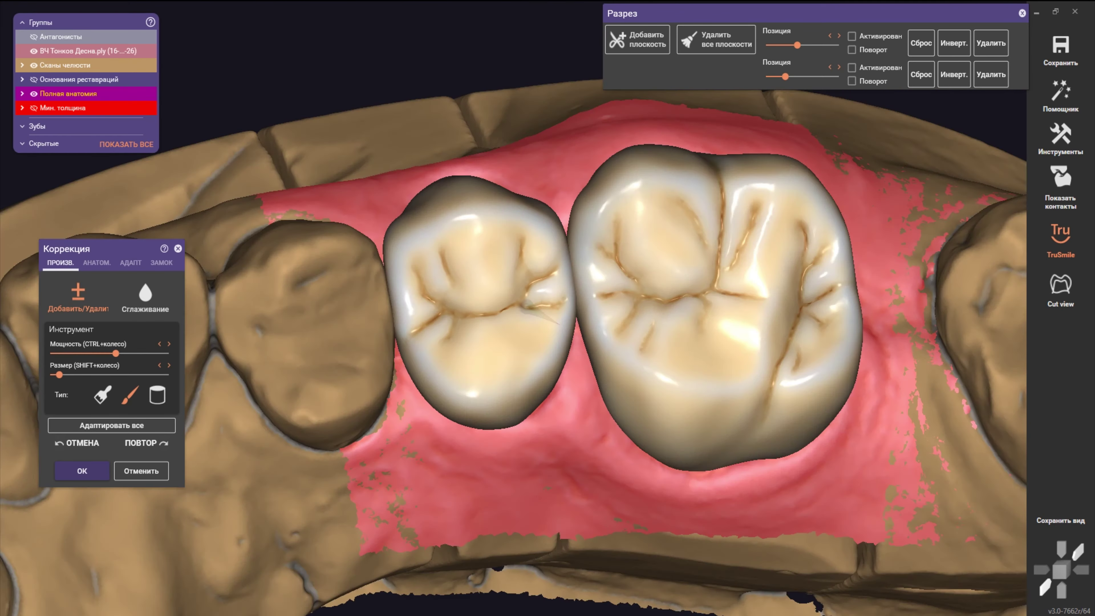
pyautogui.scroll(-3, 584, 329)
pyautogui.moveTo(584, 330); pyautogui.dragTo(555, 298, button='right')
pyautogui.scroll(1, 500, 301)
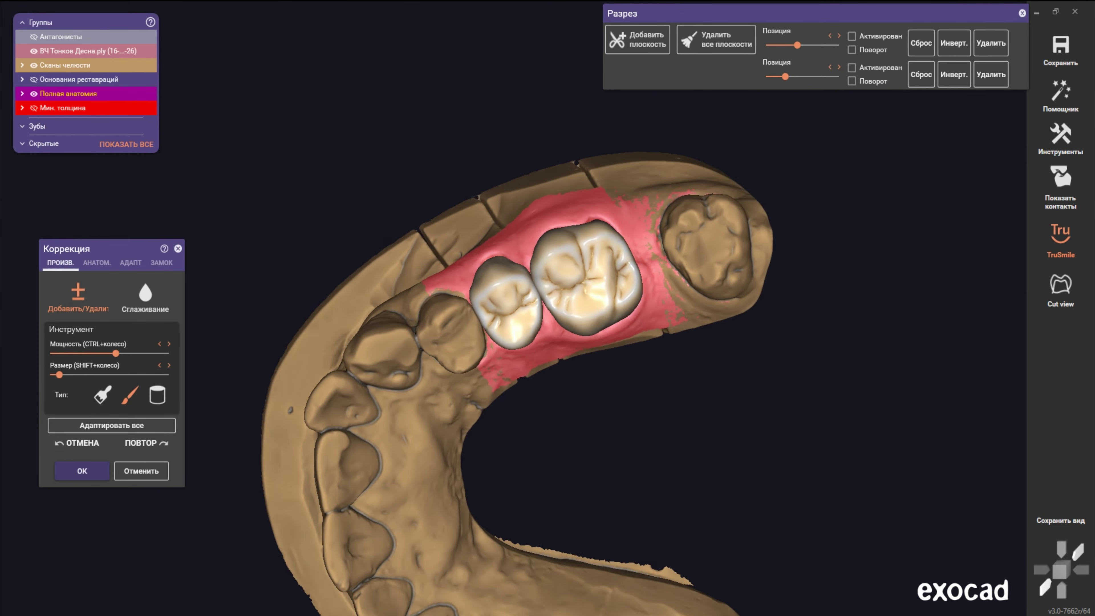
pyautogui.scroll(3, 506, 299)
pyautogui.scroll(3, 515, 295)
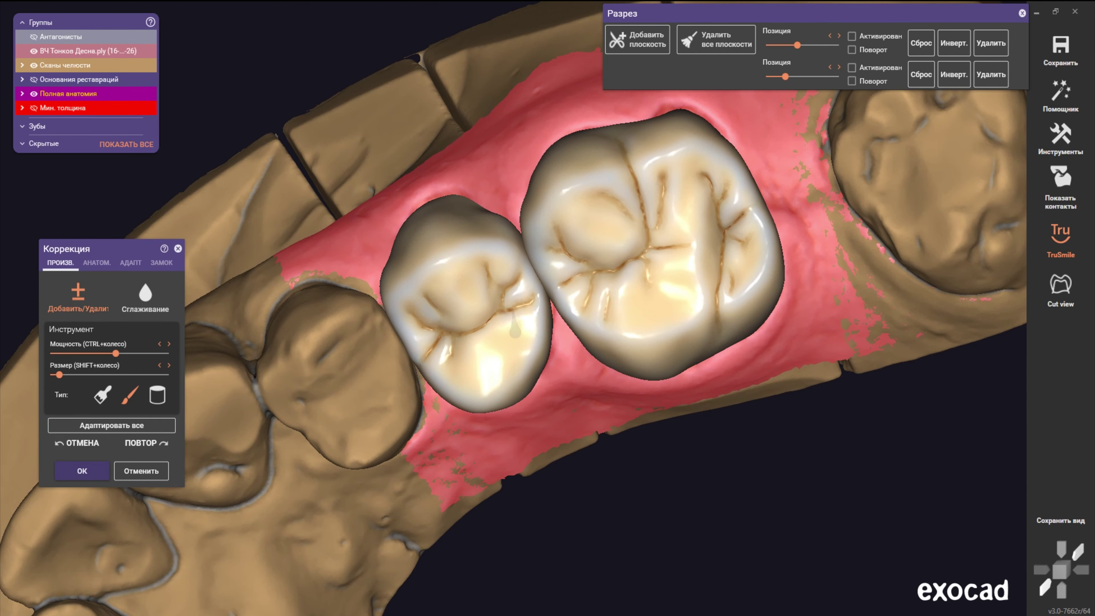
pyautogui.scroll(-5, 514, 328)
pyautogui.scroll(-2, 514, 327)
pyautogui.moveTo(515, 327); pyautogui.dragTo(498, 267, button='right')
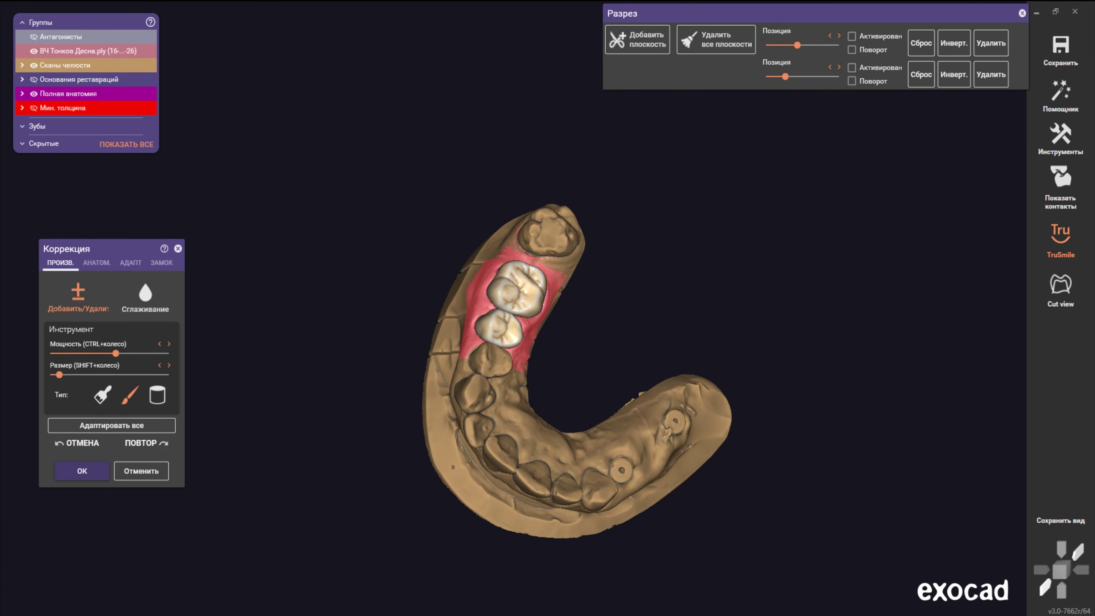
pyautogui.moveTo(560, 324); pyautogui.dragTo(560, 435, button='right')
pyautogui.scroll(2, 560, 388)
pyautogui.scroll(2, 560, 431)
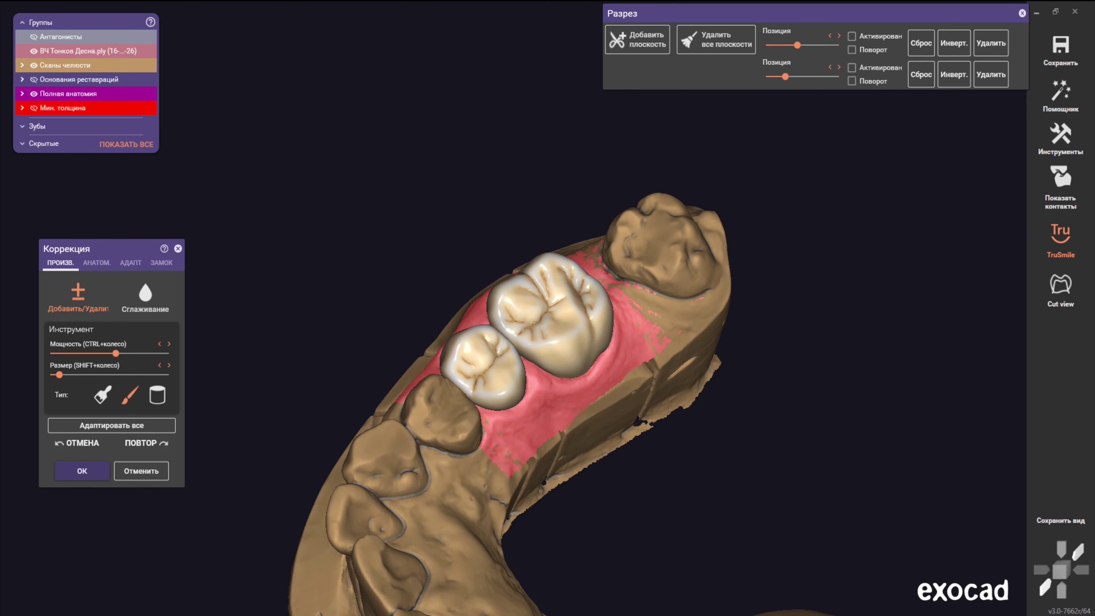
pyautogui.moveTo(561, 435)
pyautogui.mouseDown(button='right')
pyautogui.moveTo(491, 422)
pyautogui.moveTo(416, 386)
pyautogui.mouseUp(button='right')
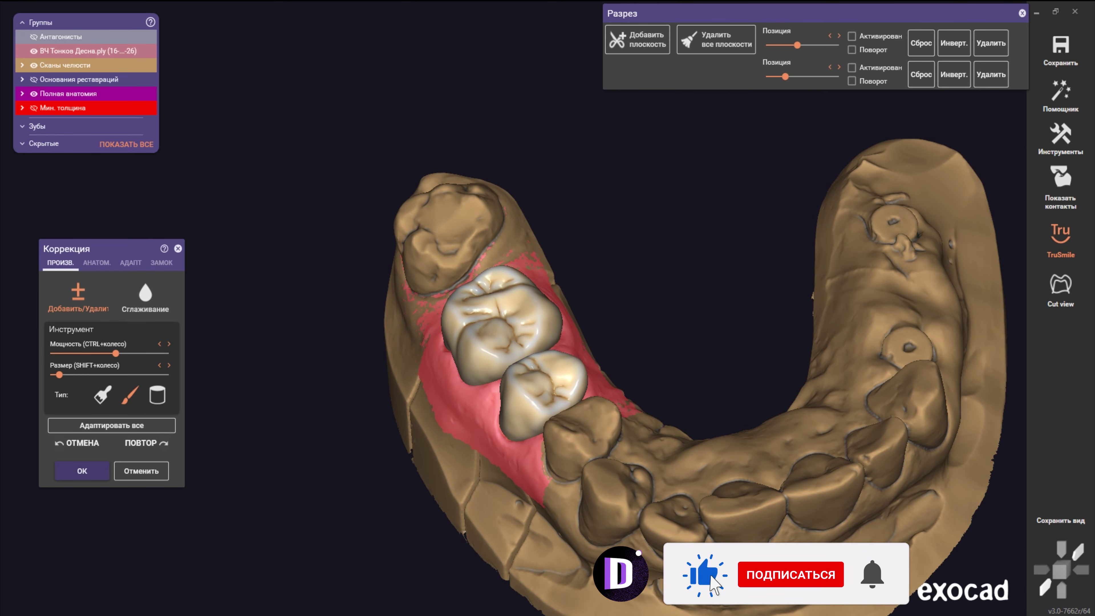